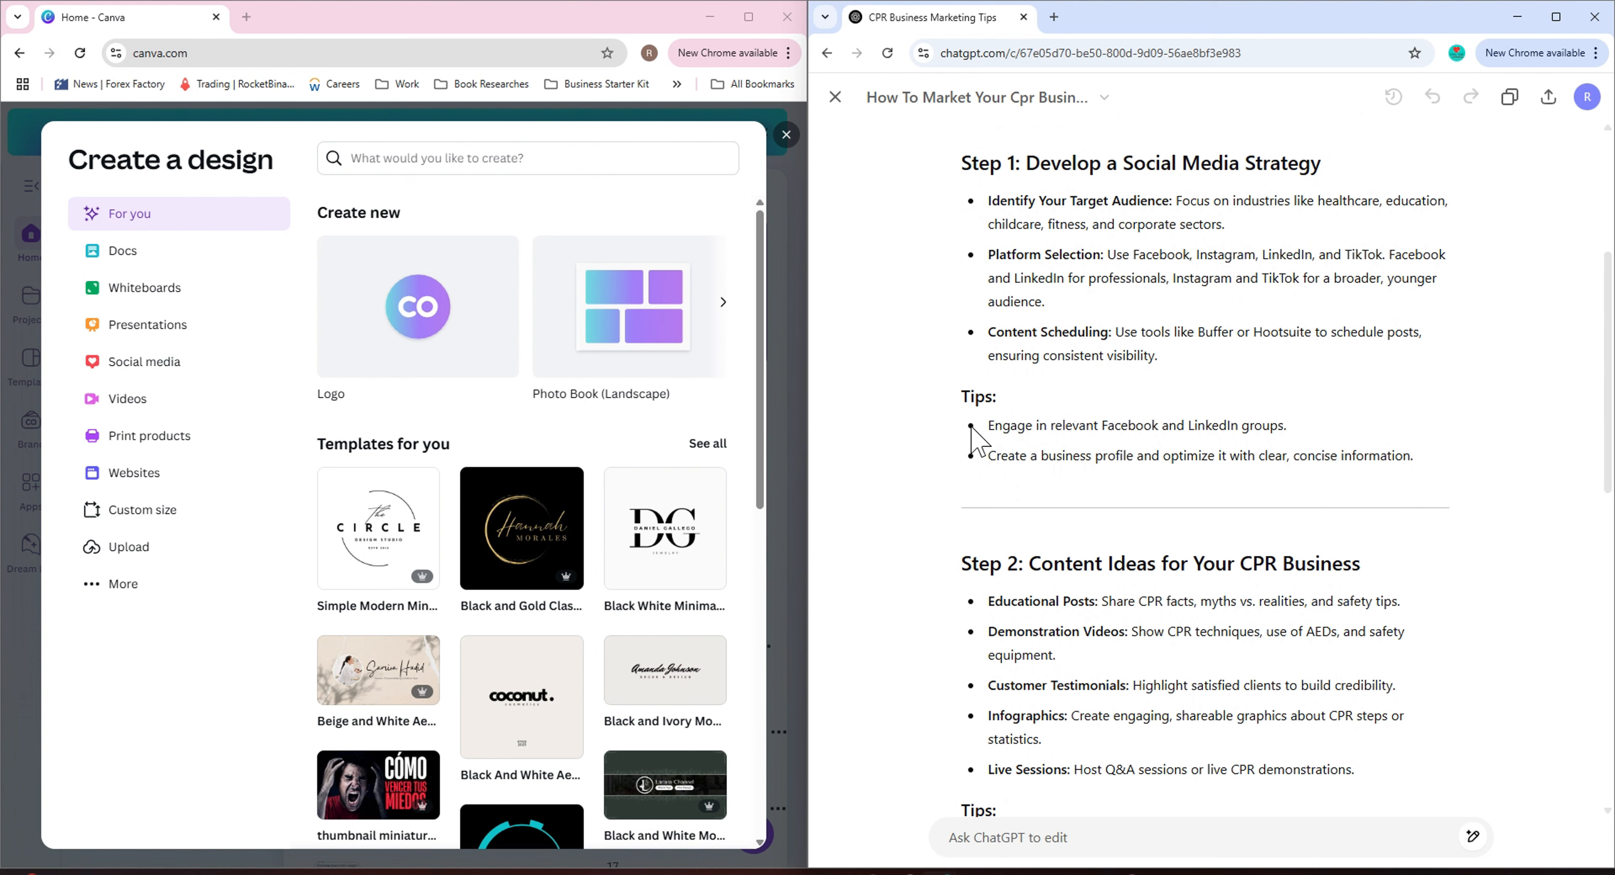
Read through the CPR business marketing mini guide document in ChatGPT.
scroll(984, 458, "up", 4)
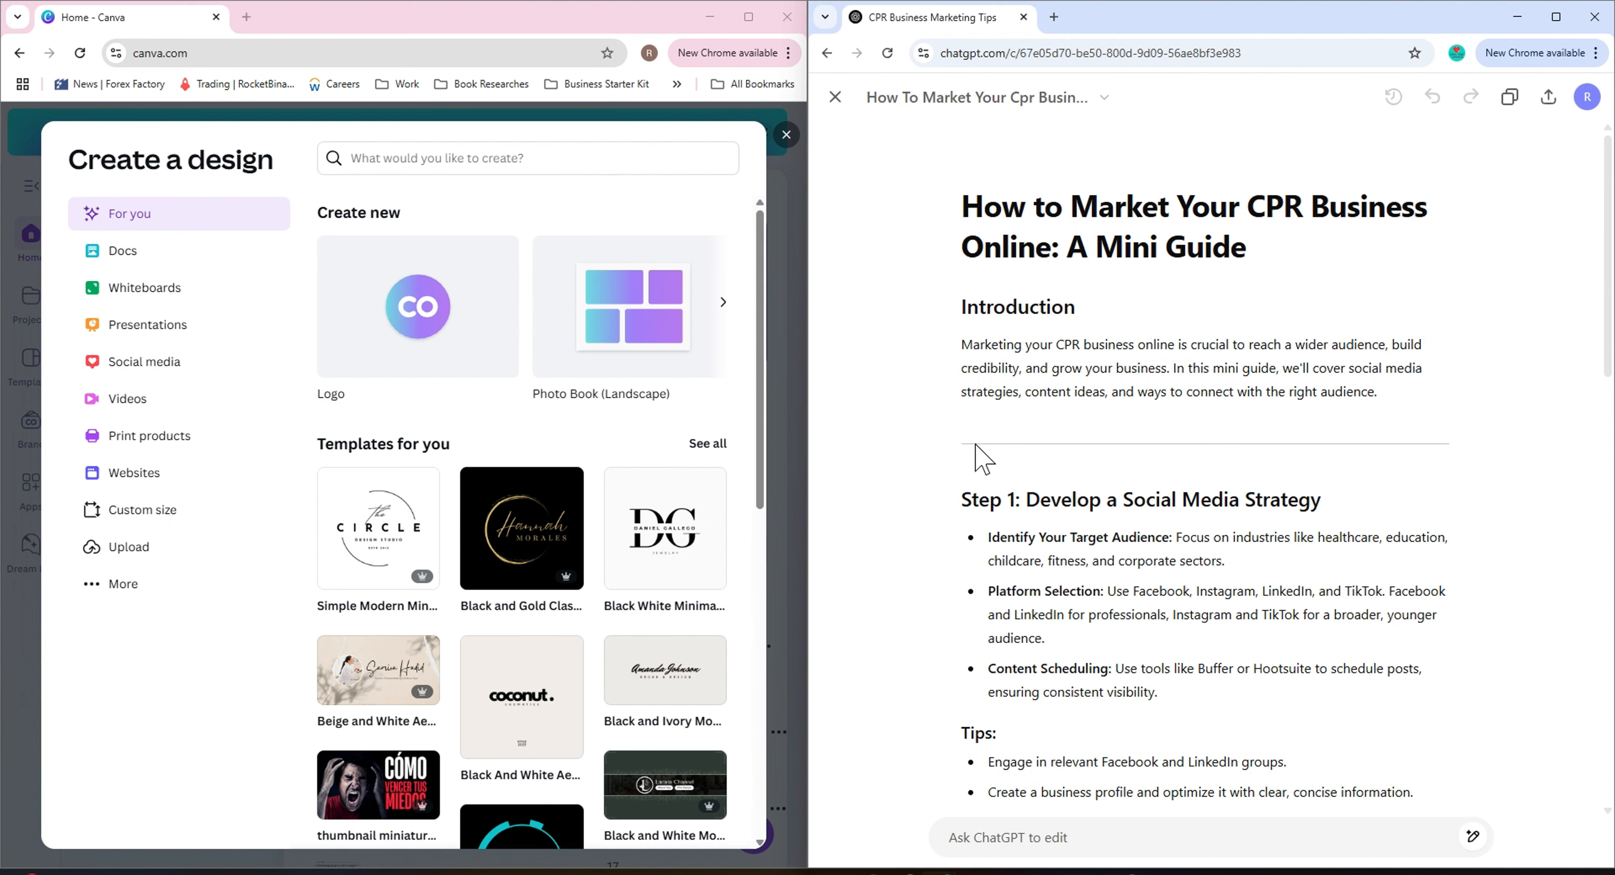
scroll(983, 457, "down", 1)
scroll(978, 445, "down", 3)
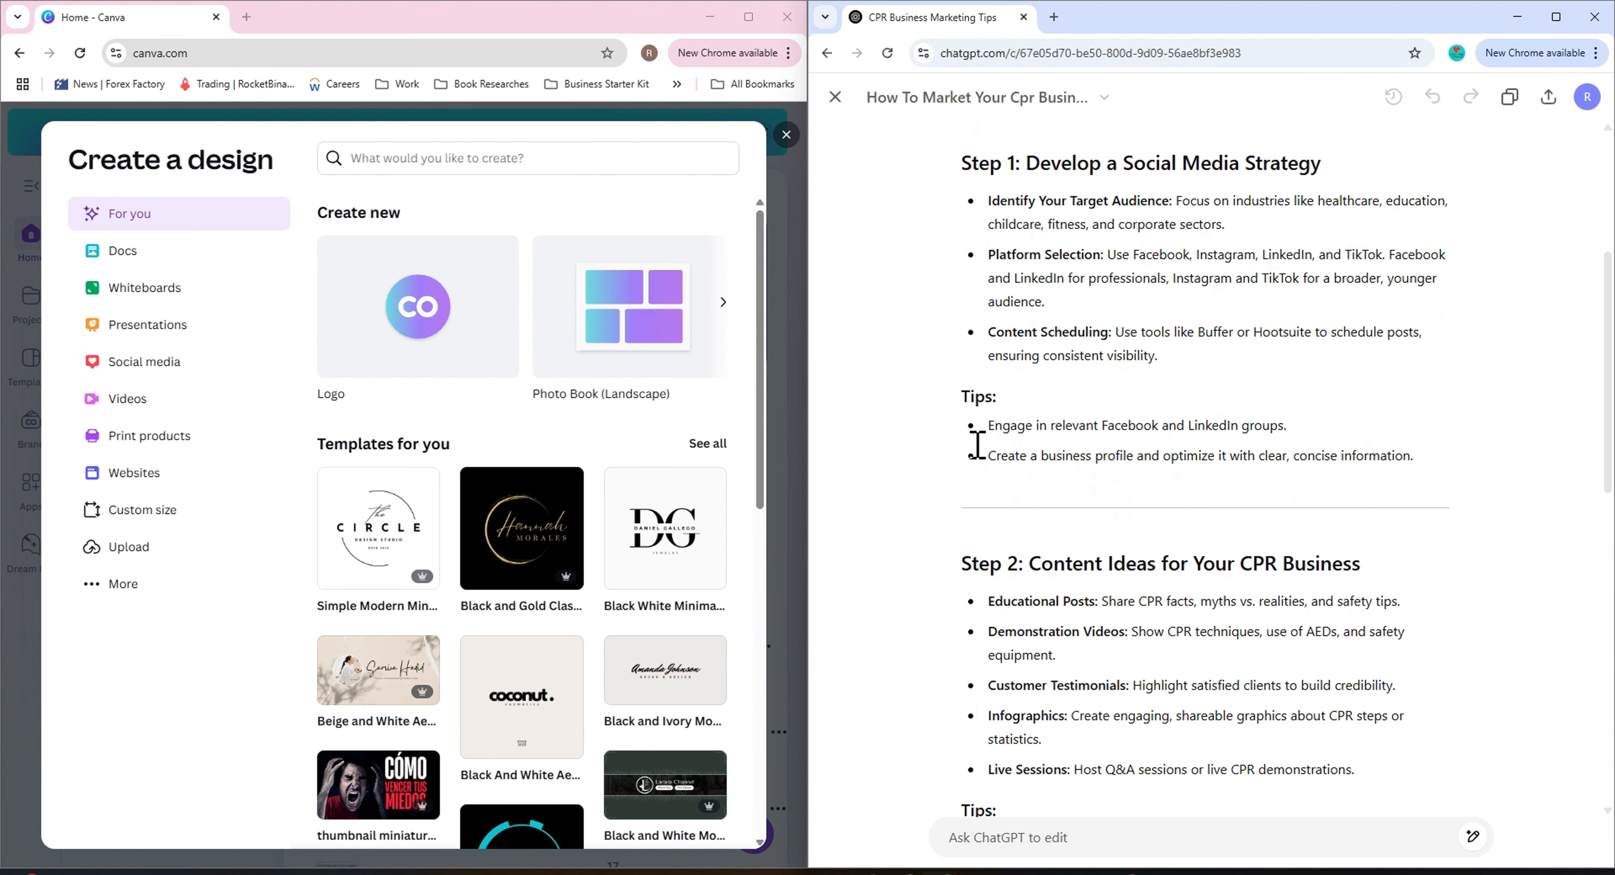
scroll(978, 445, "down", 1)
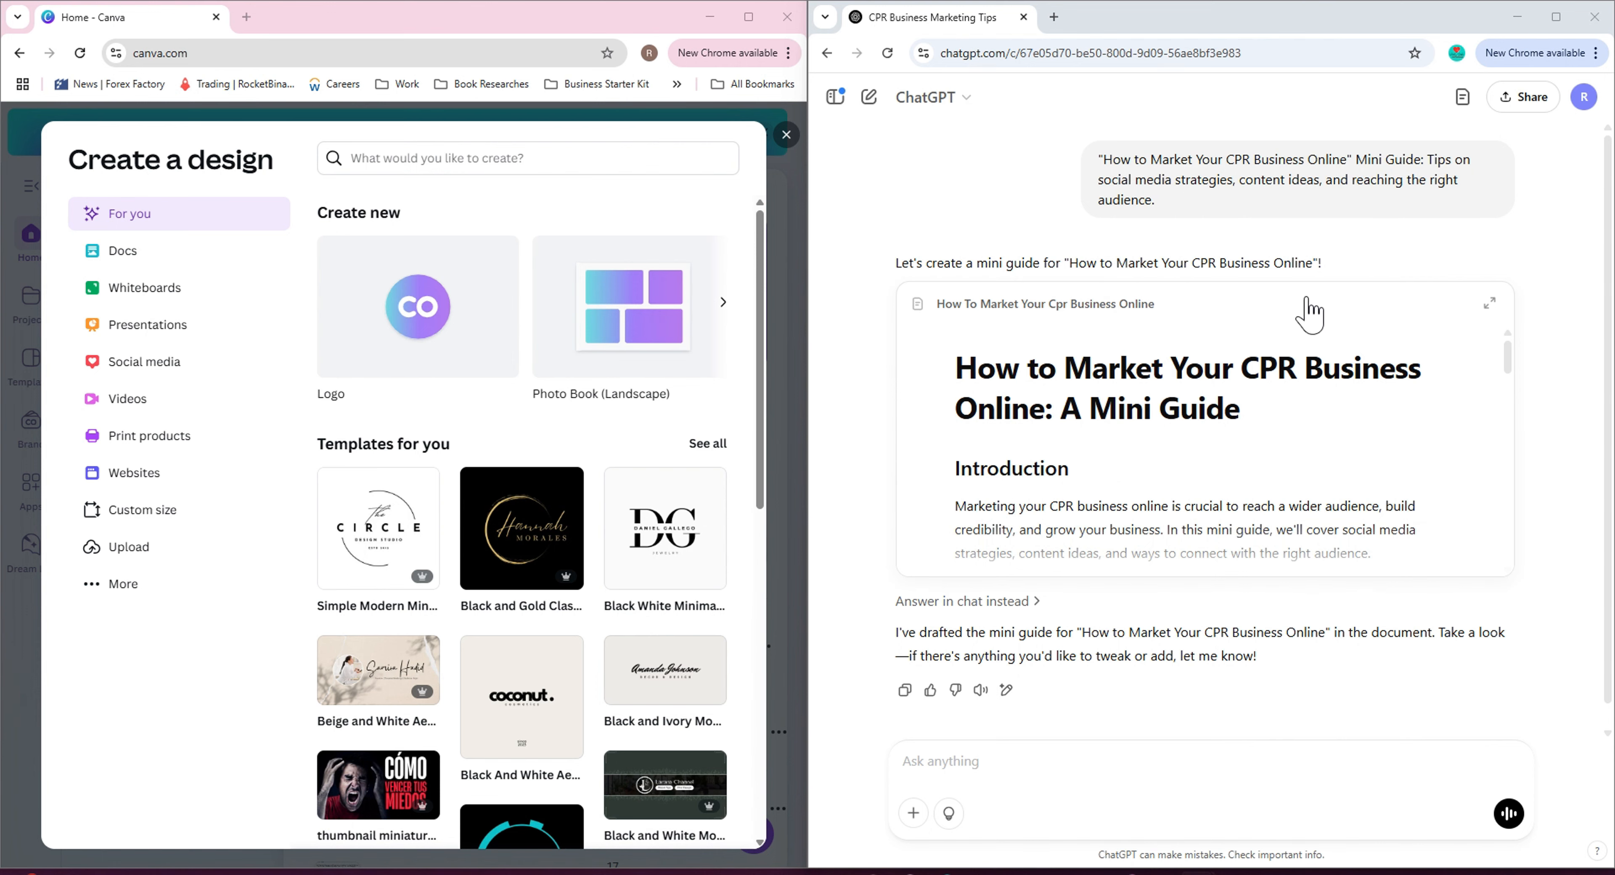
left_click(1146, 442)
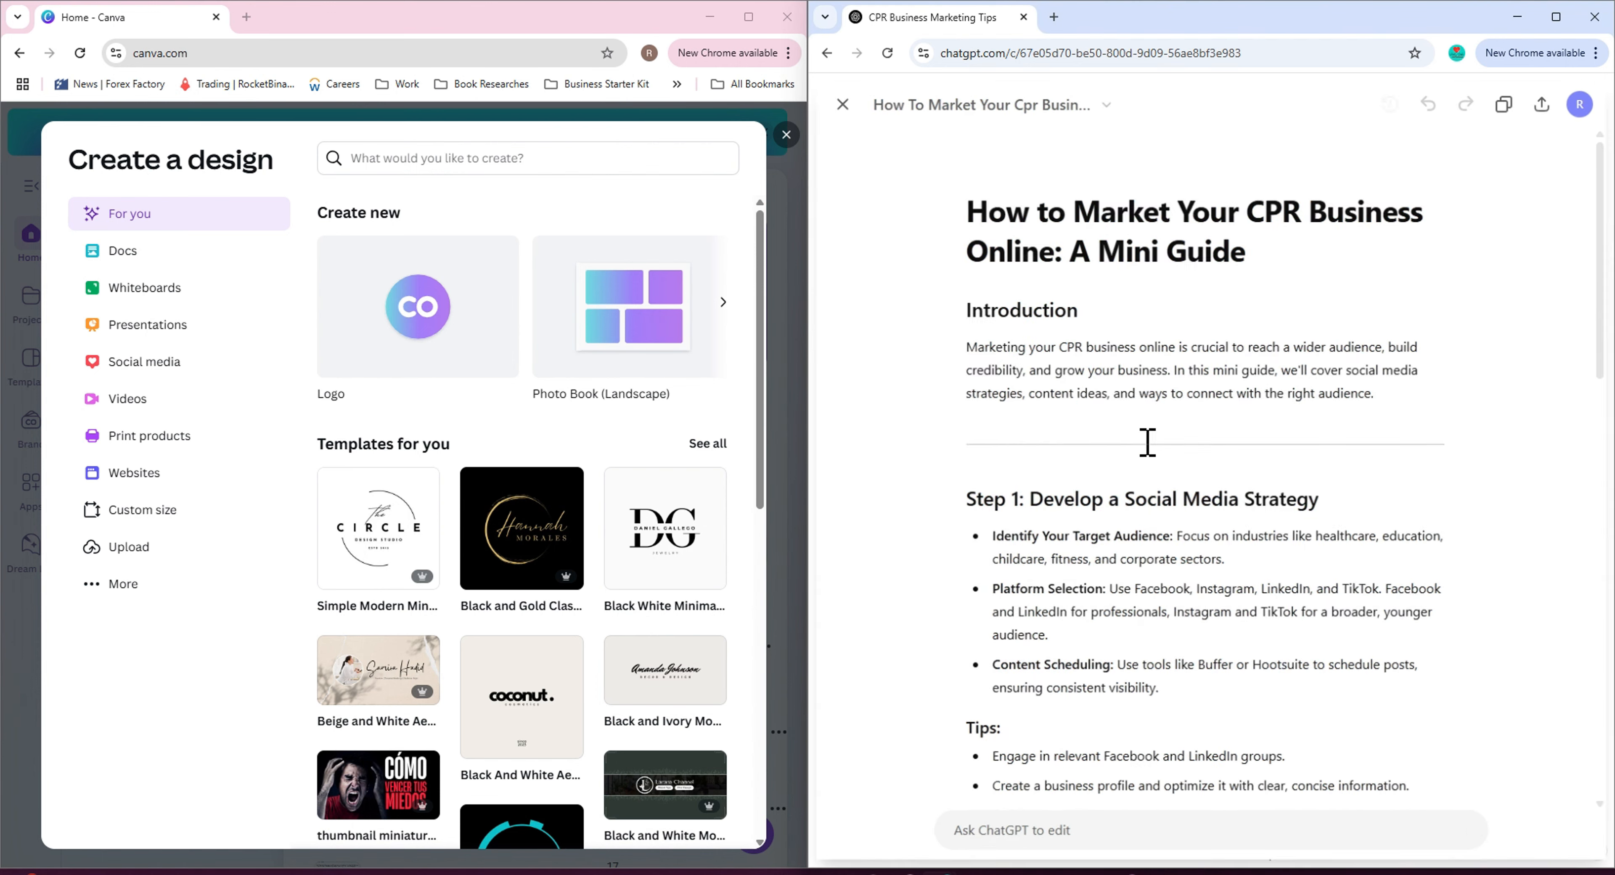
scroll(1089, 629, "down", 15)
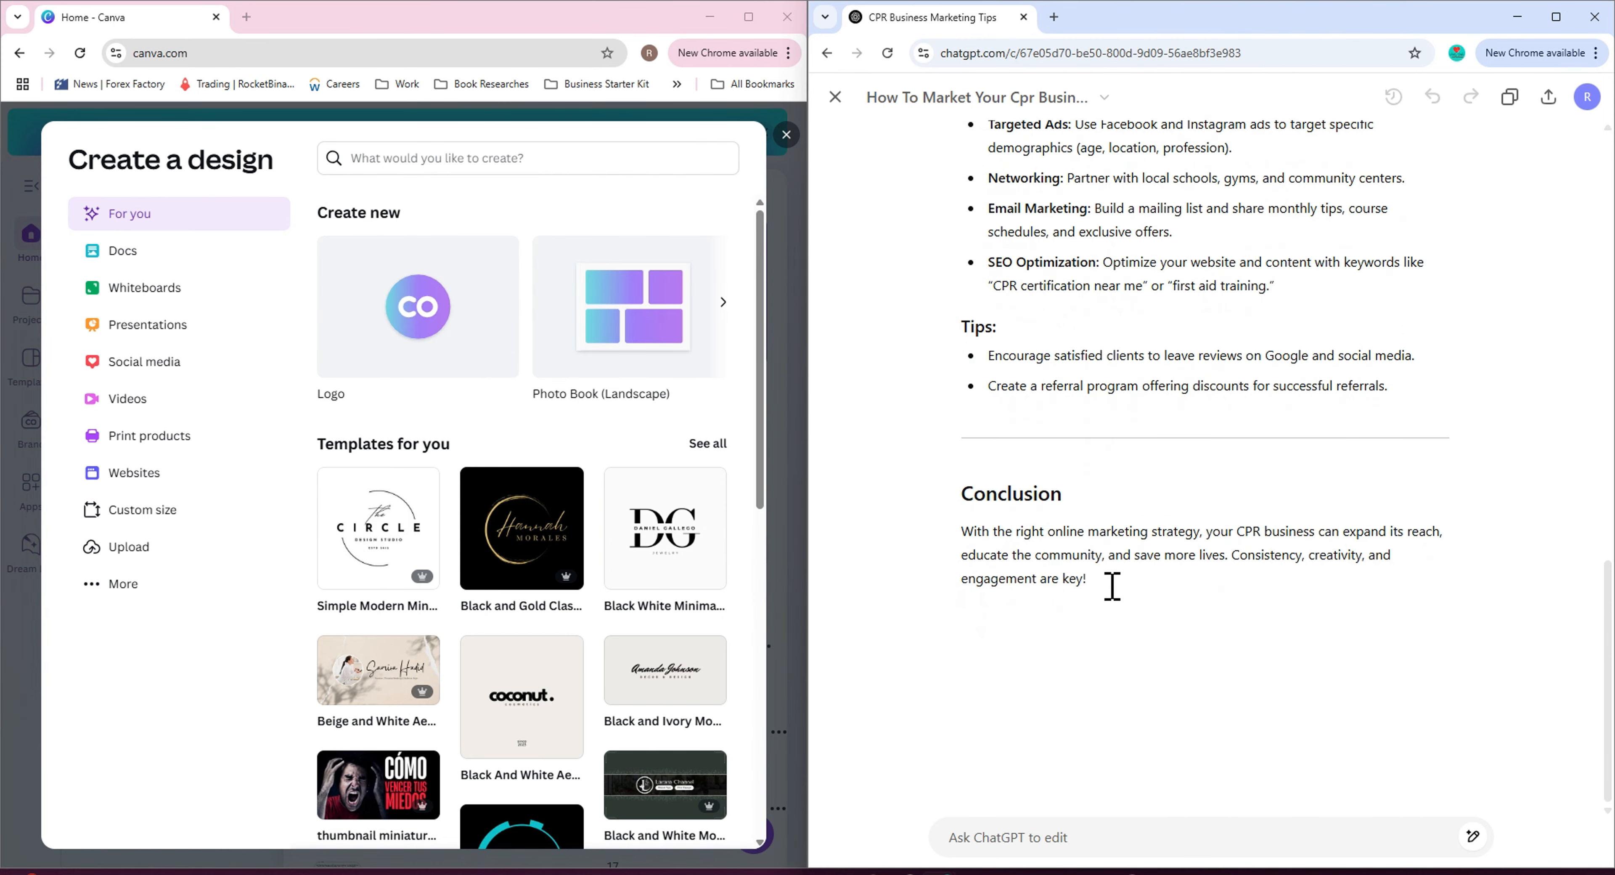
scroll(1112, 578, "up", 15)
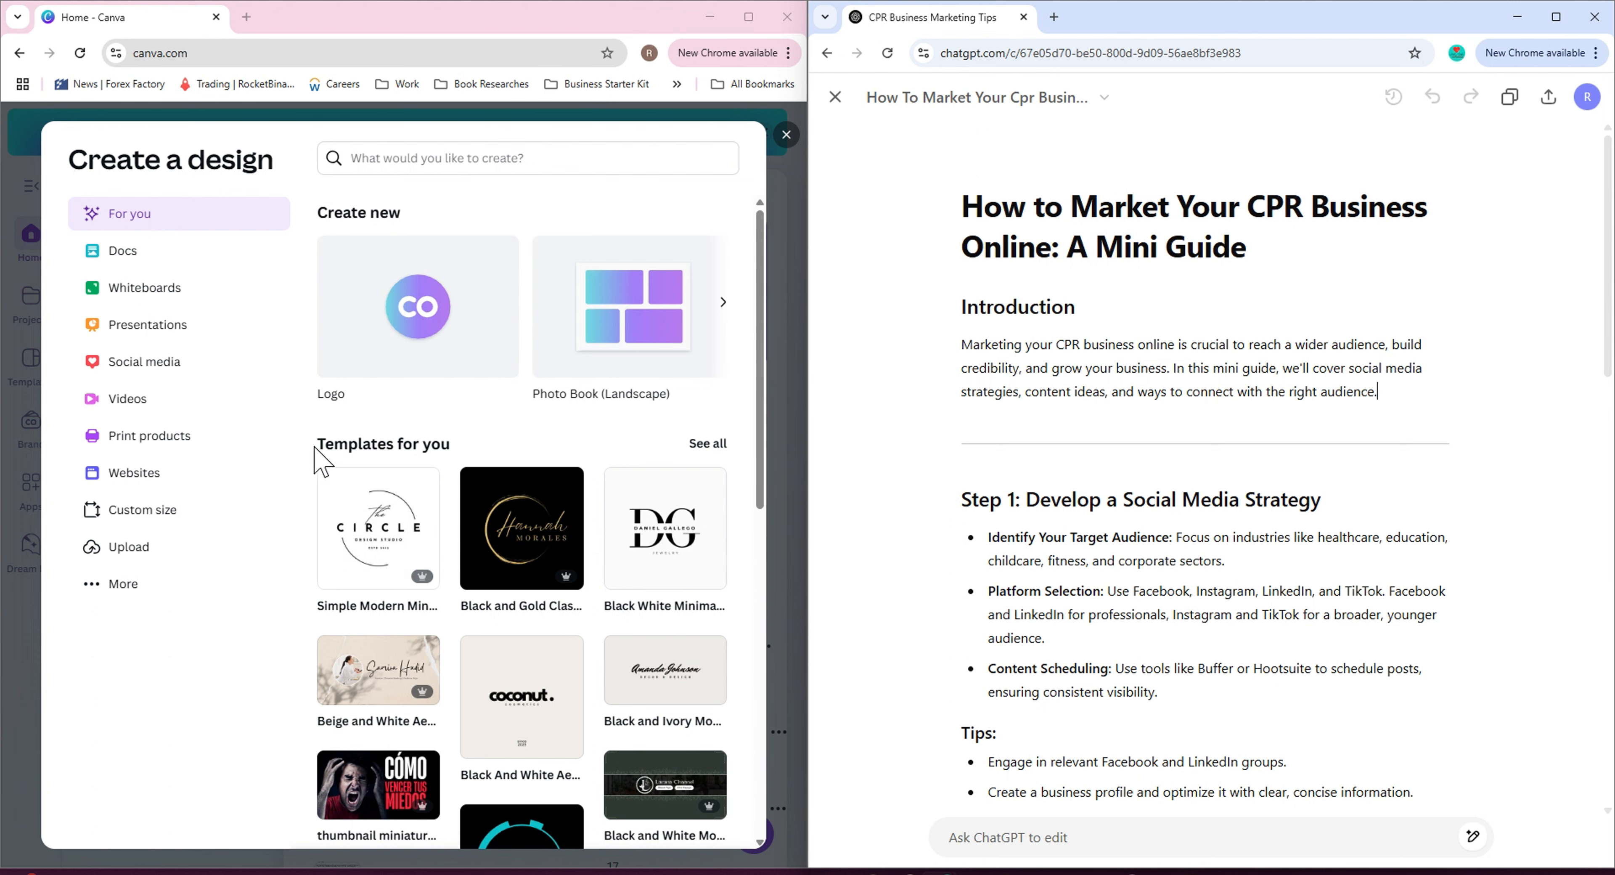
Search the Create a design dialog for mini guide.
left_click(542, 157)
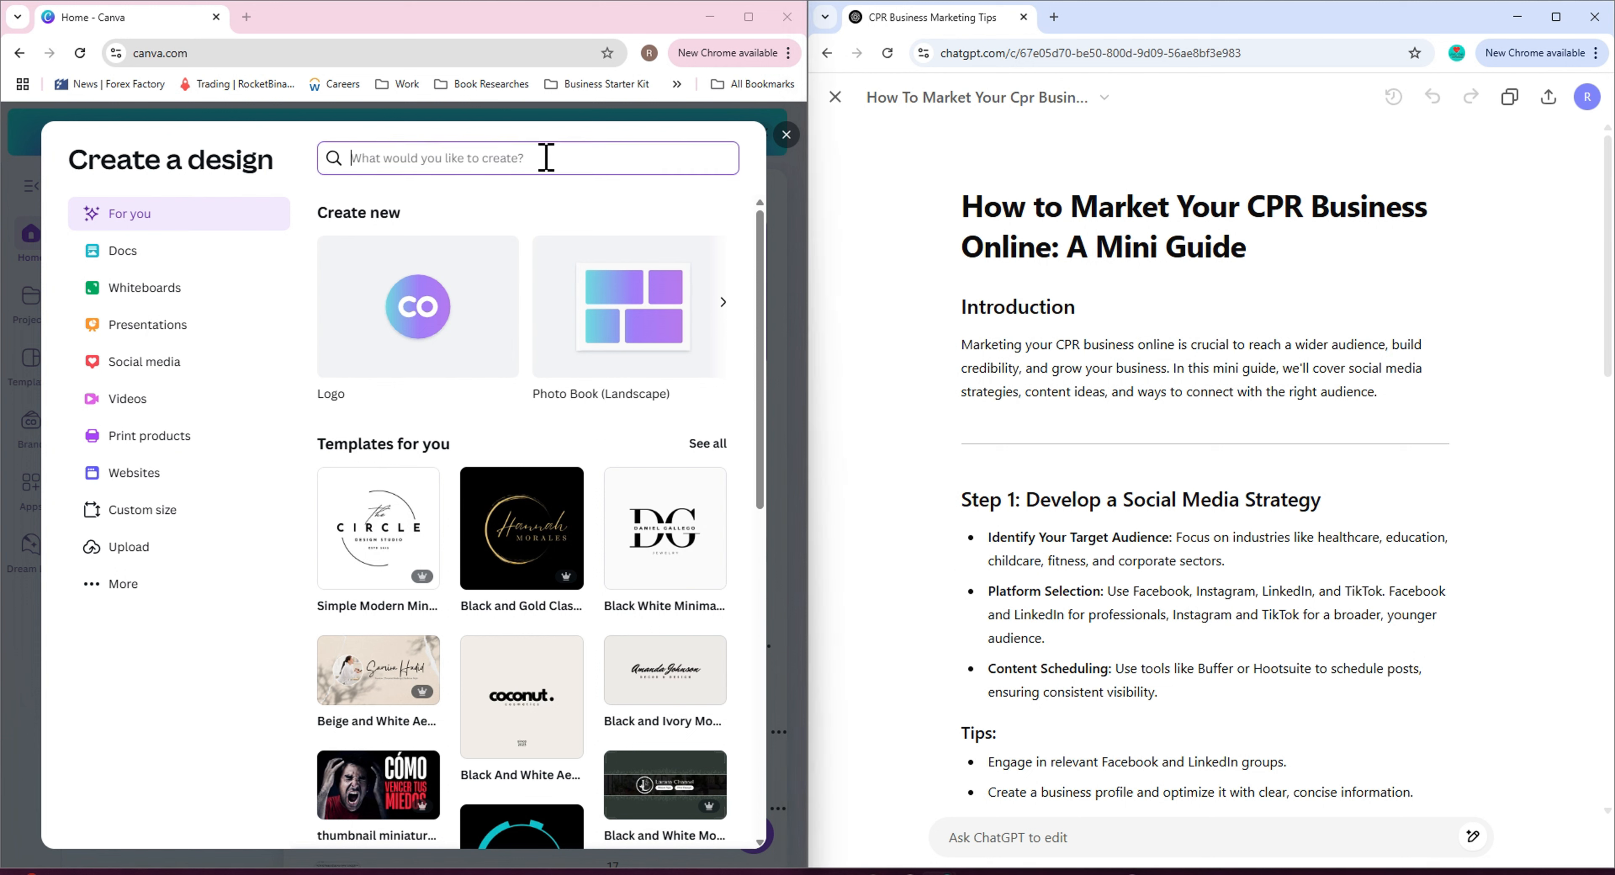
type("mini guide")
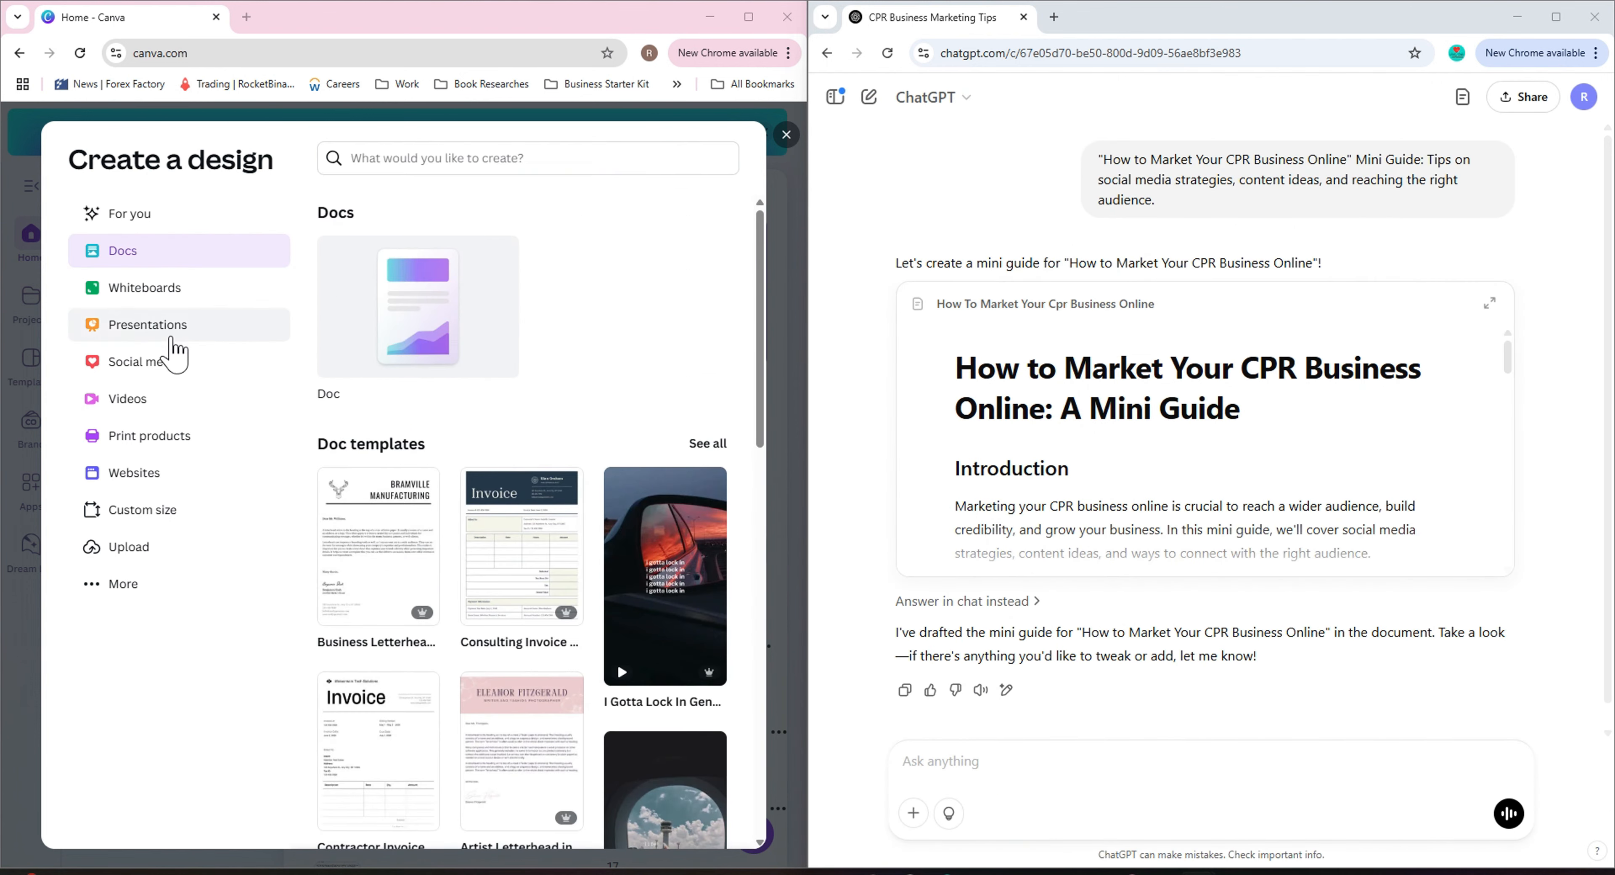
Browse the design categories and start a new Worksheet (Portrait) design from Print products.
left_click(191, 293)
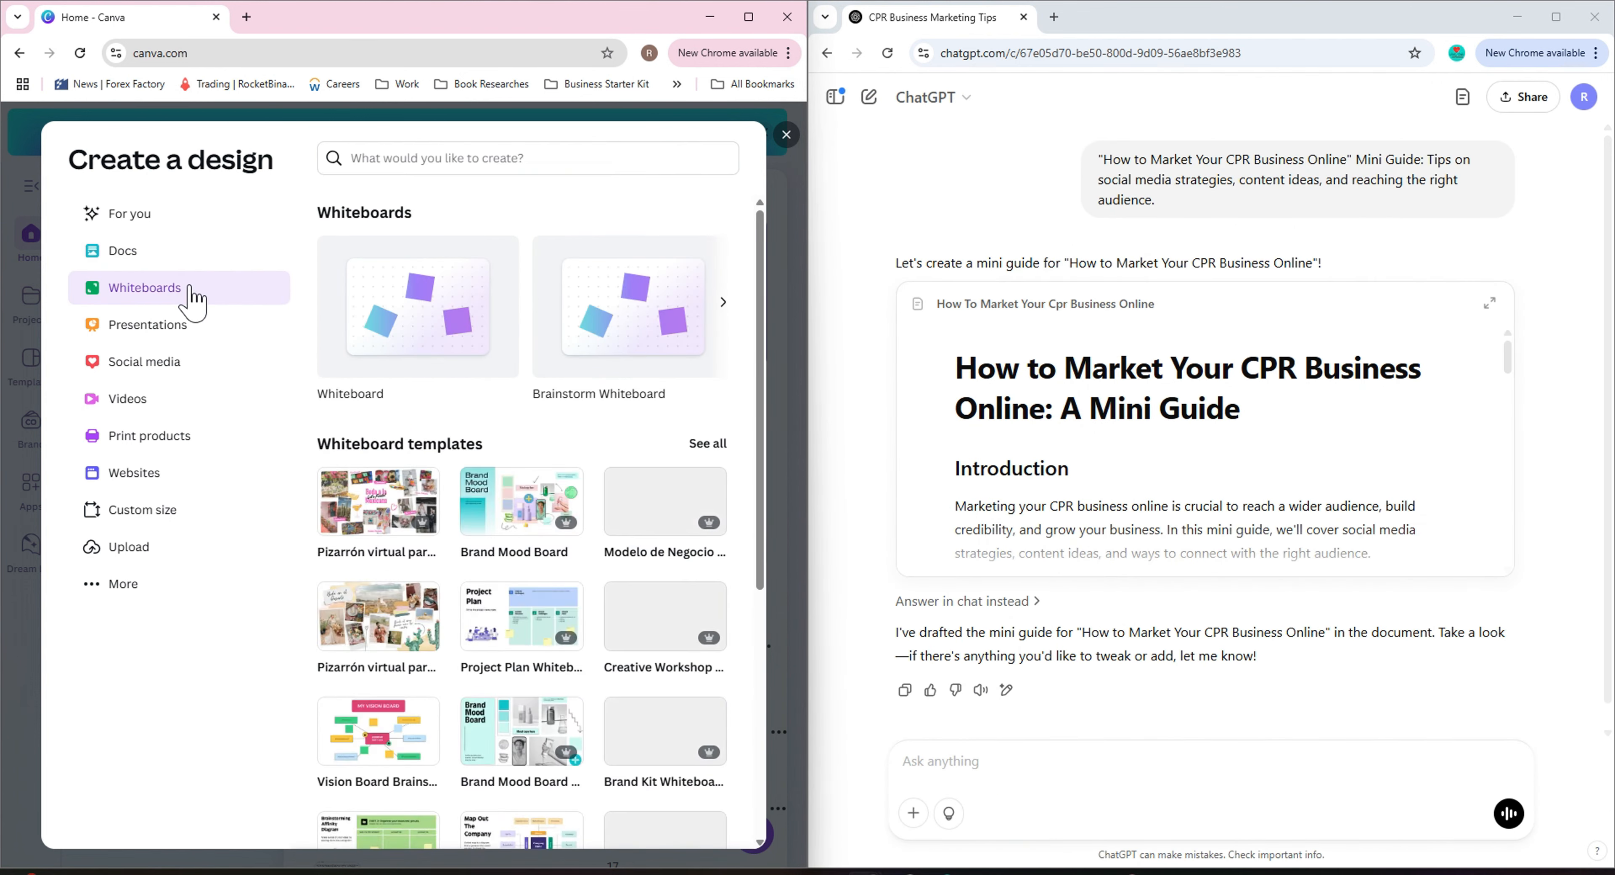
left_click(188, 327)
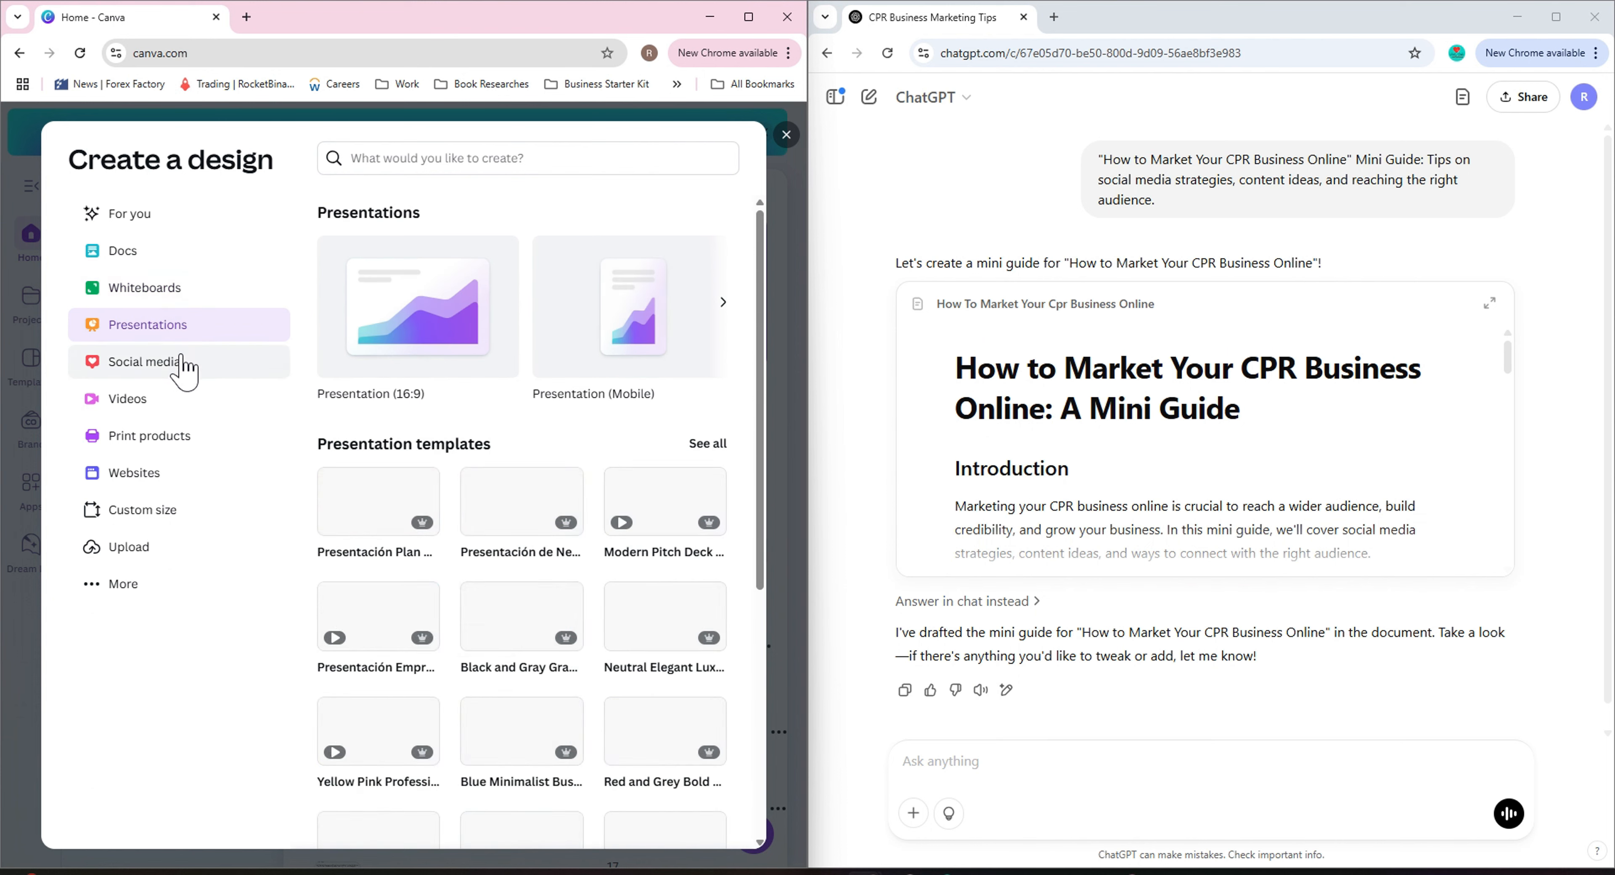
left_click(725, 304)
left_click(175, 366)
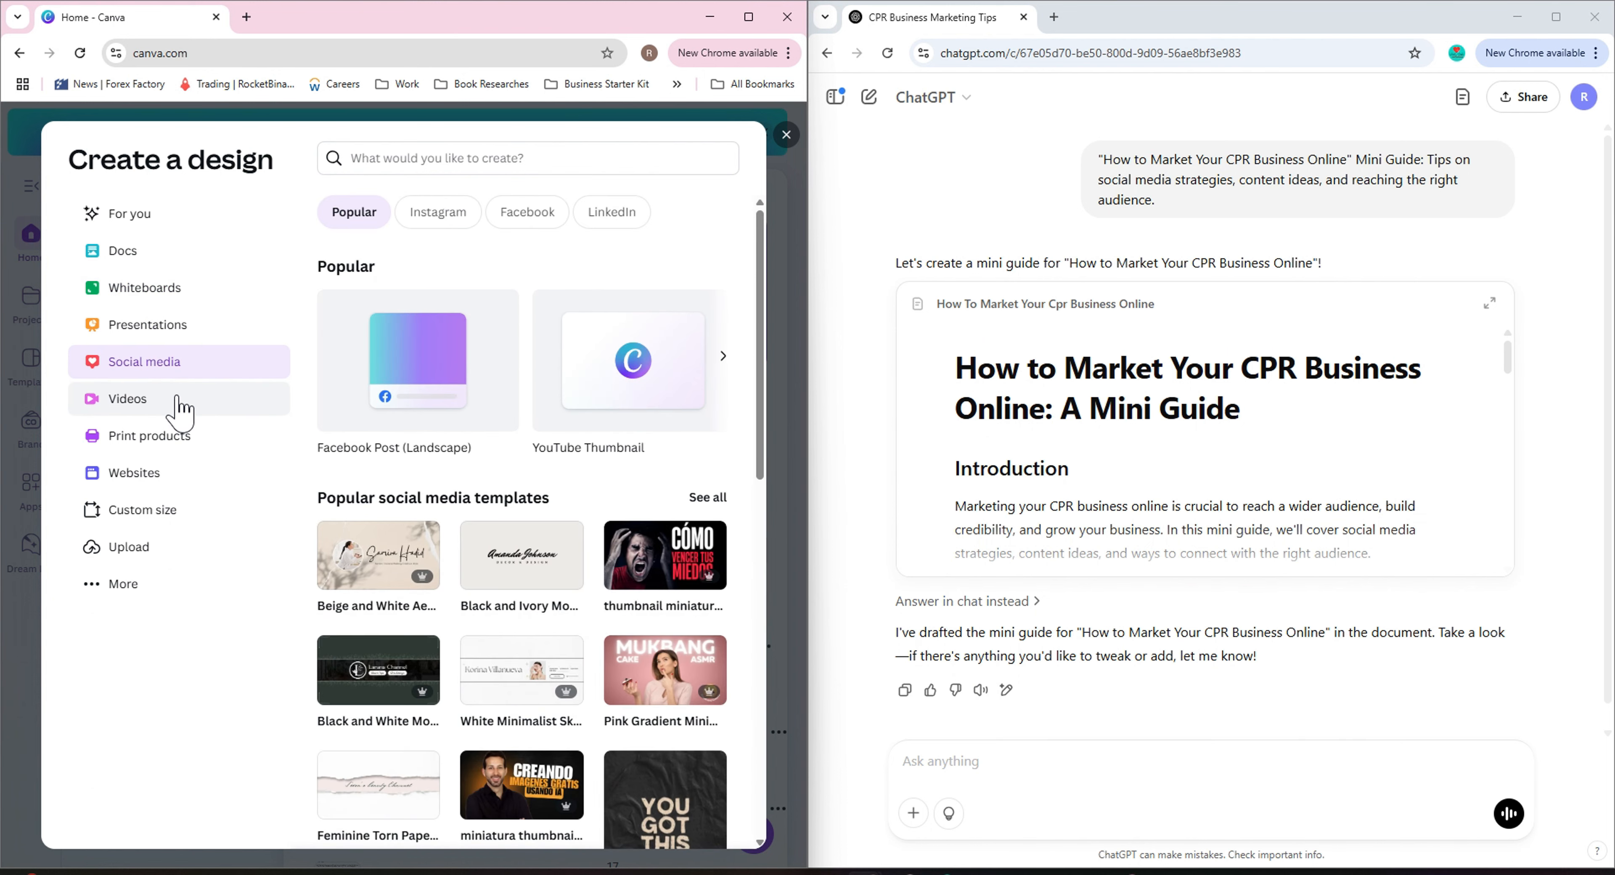
left_click(180, 405)
left_click(192, 442)
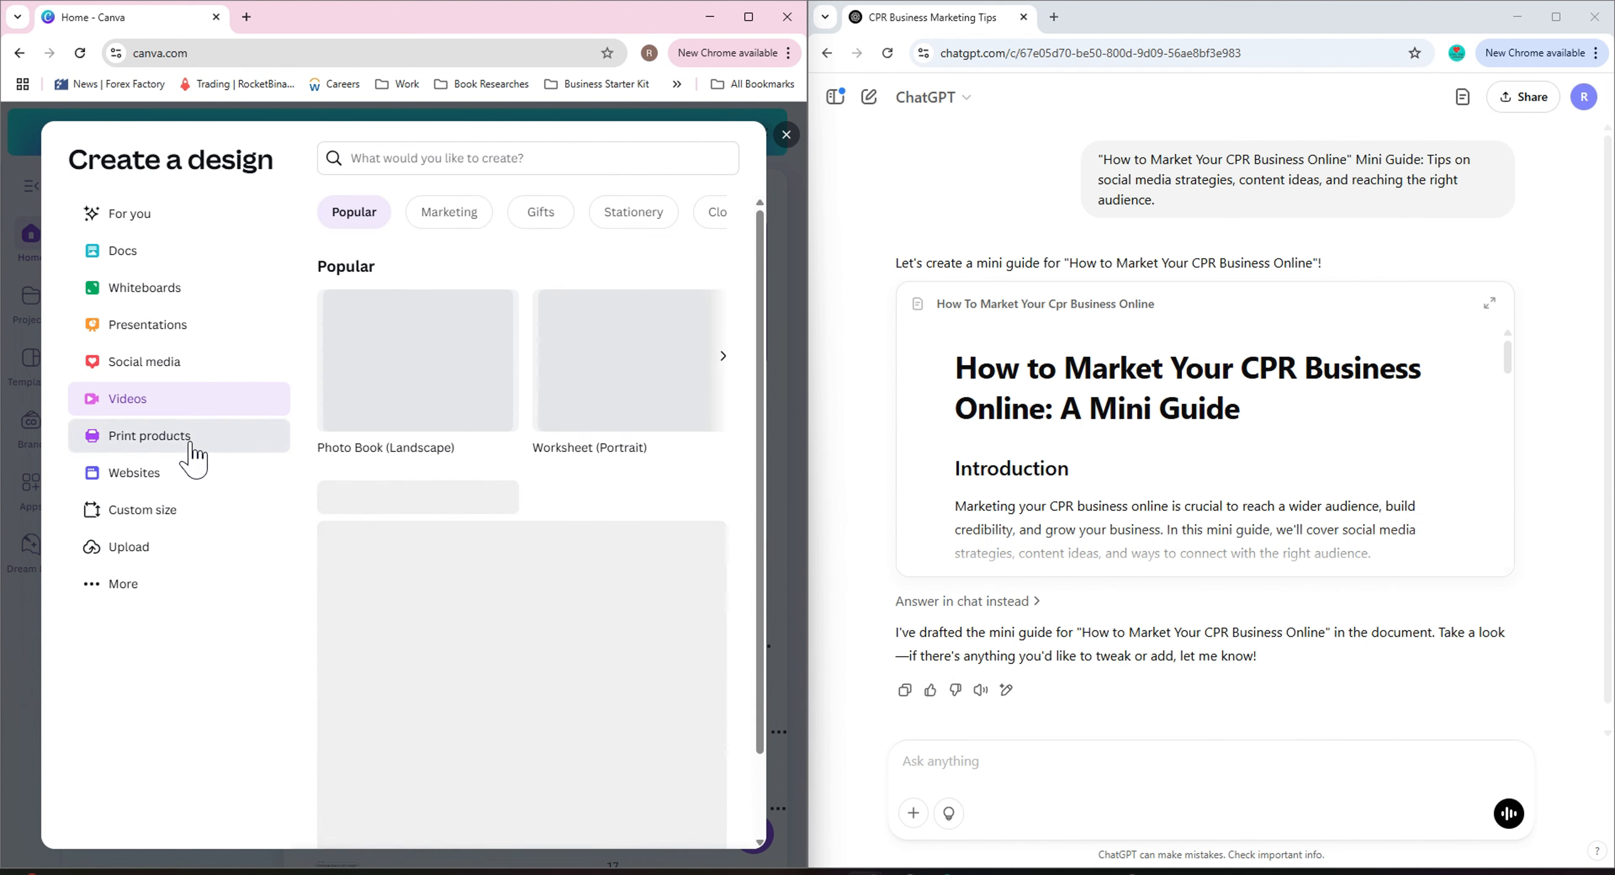
left_click(725, 358)
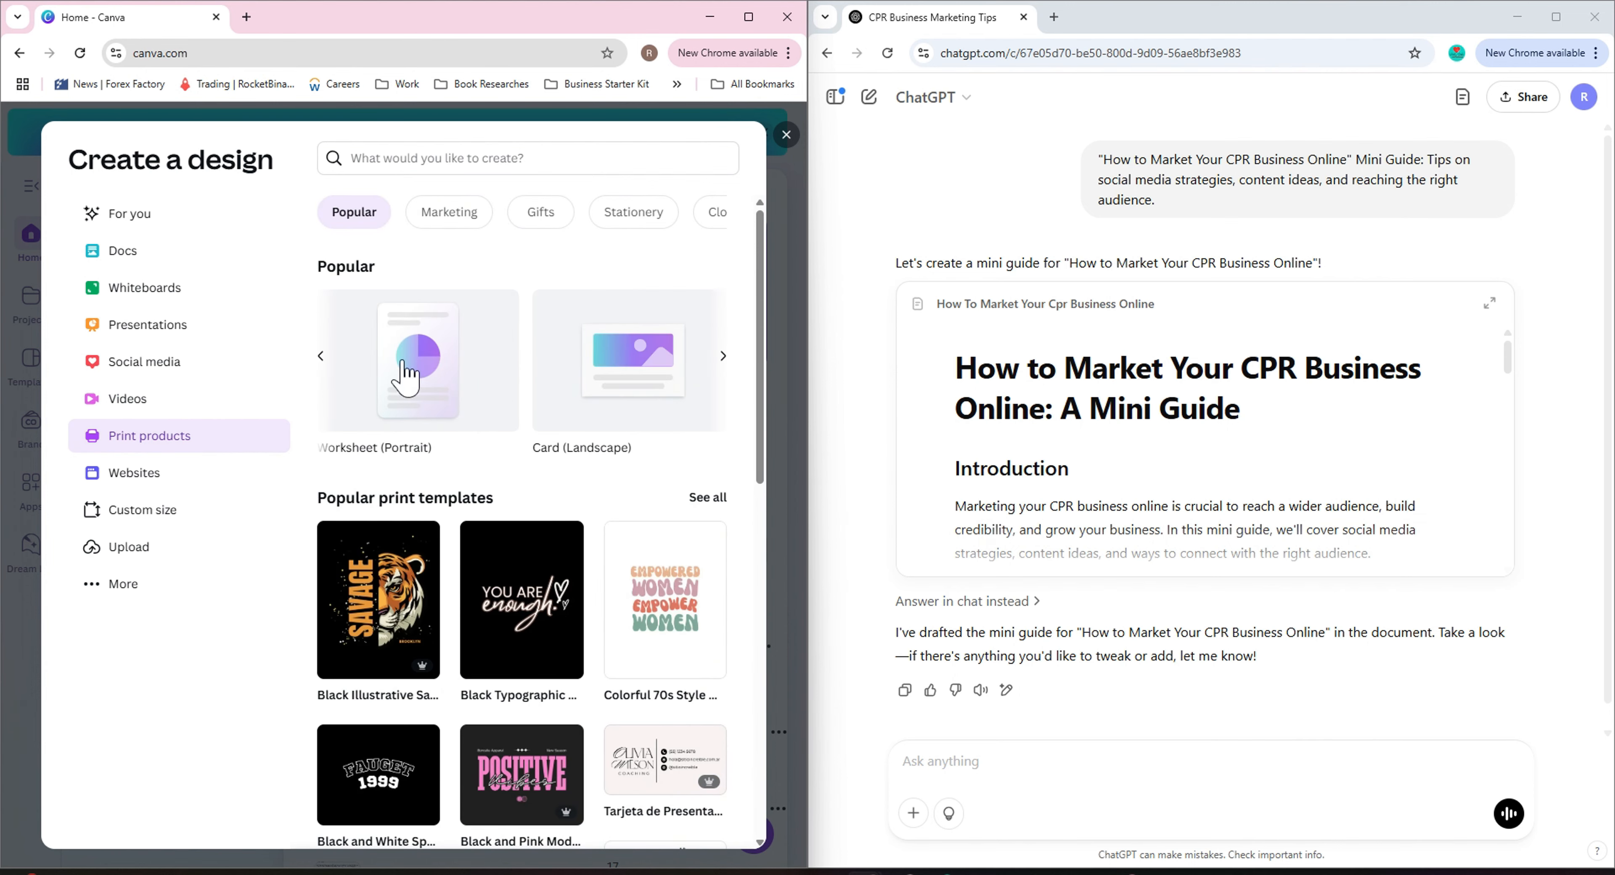
left_click(326, 360)
left_click(660, 364)
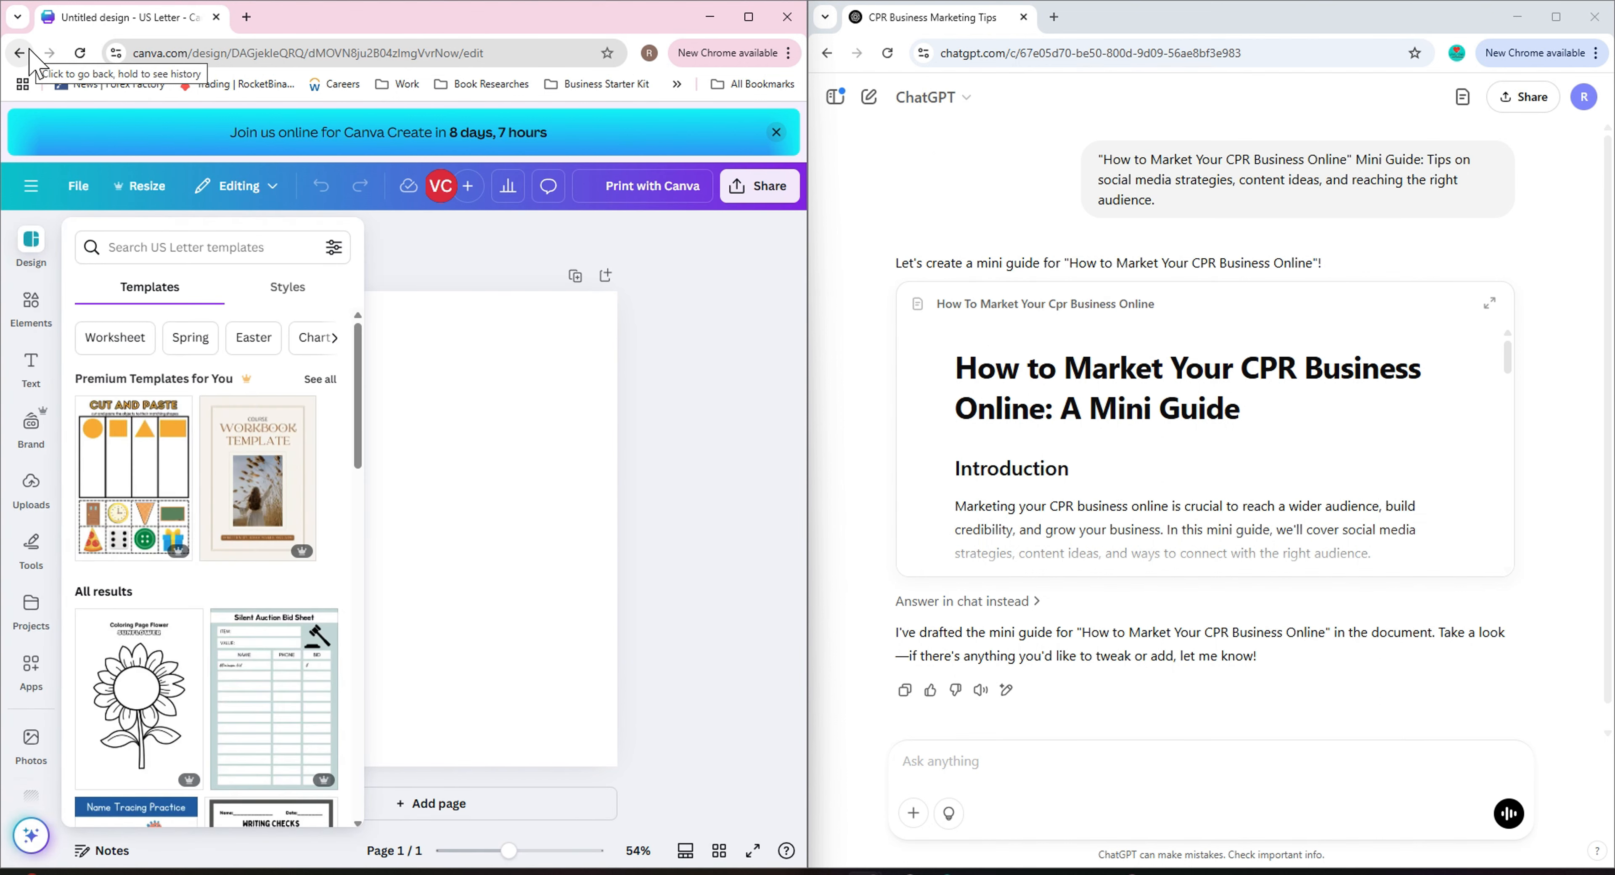
Browse the US Letter templates and return to the Canva home page.
scroll(272, 649, "down", 10)
scroll(273, 648, "down", 5)
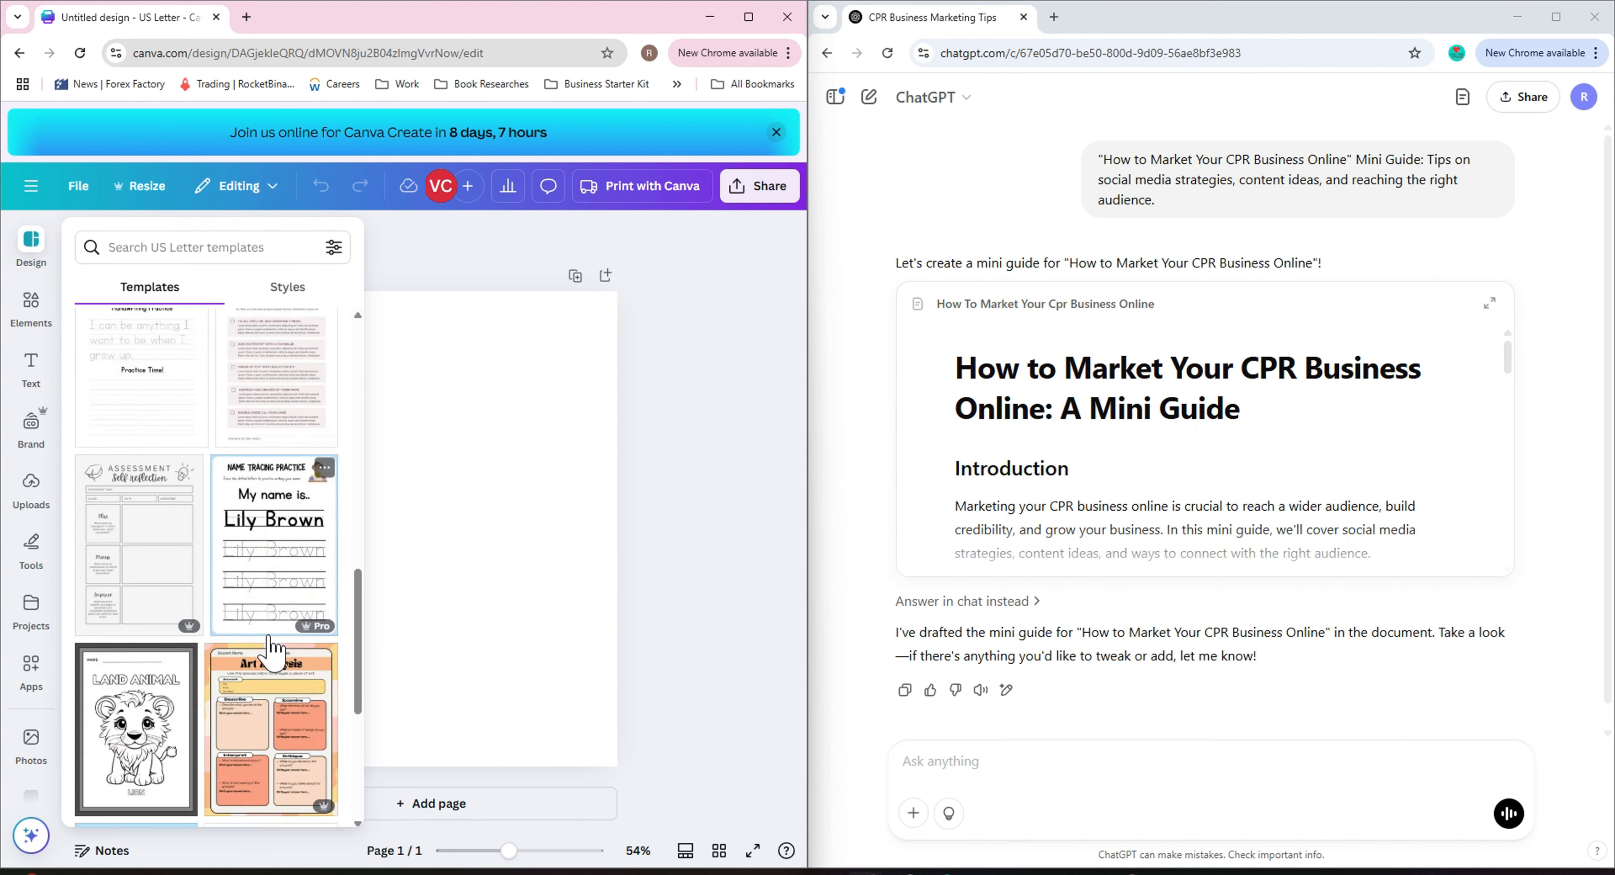
left_click(19, 54)
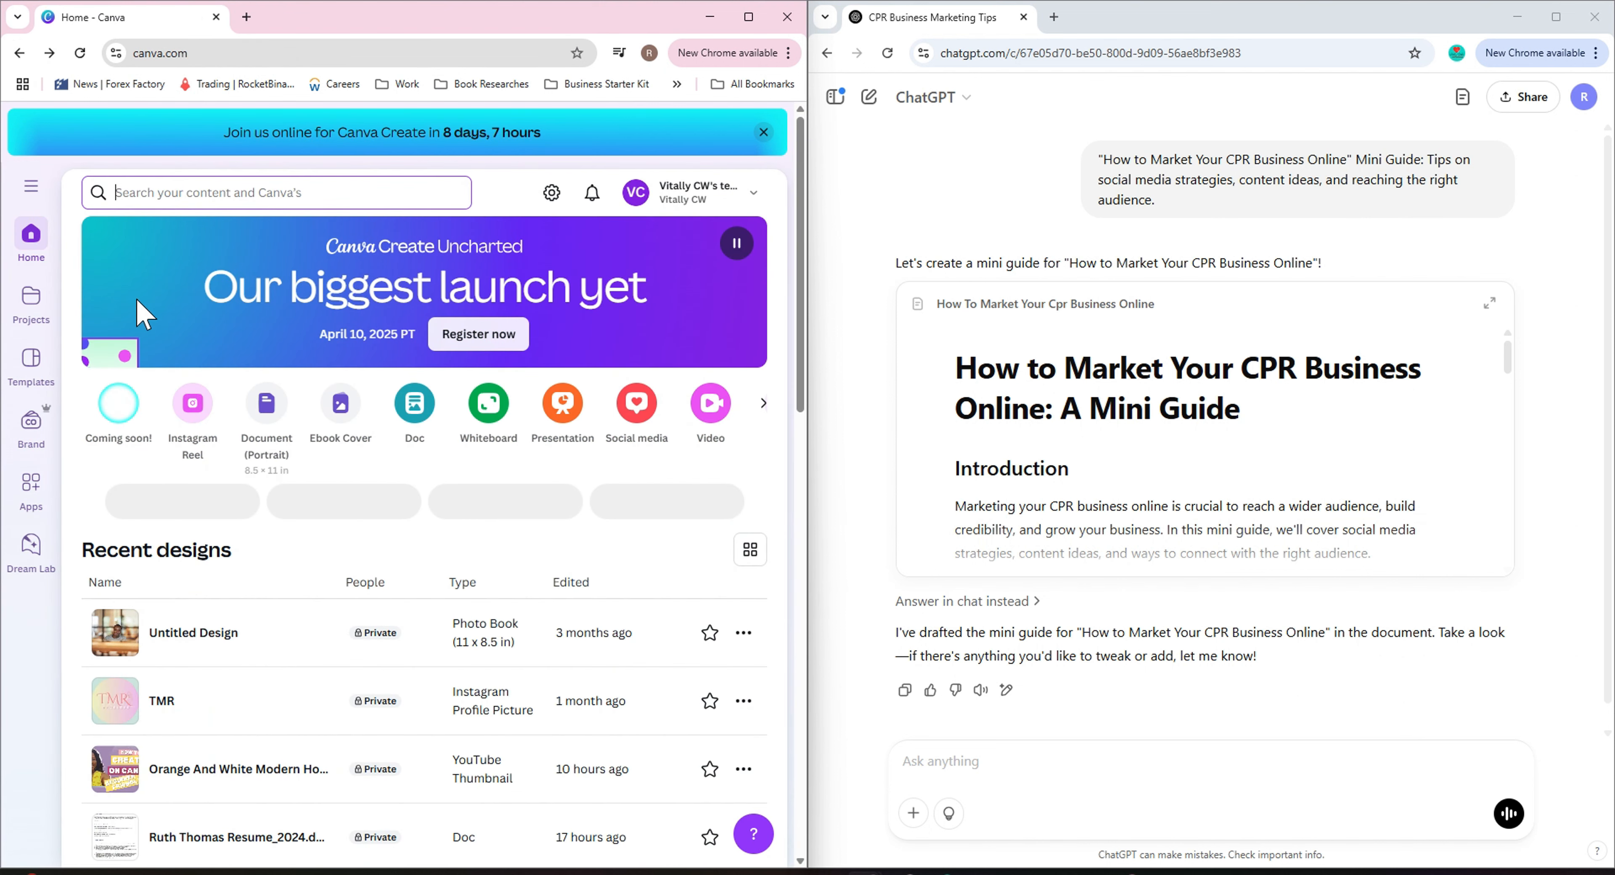
Ask ChatGPT what kind of template can be created in Canva to use the shared material.
left_click(33, 233)
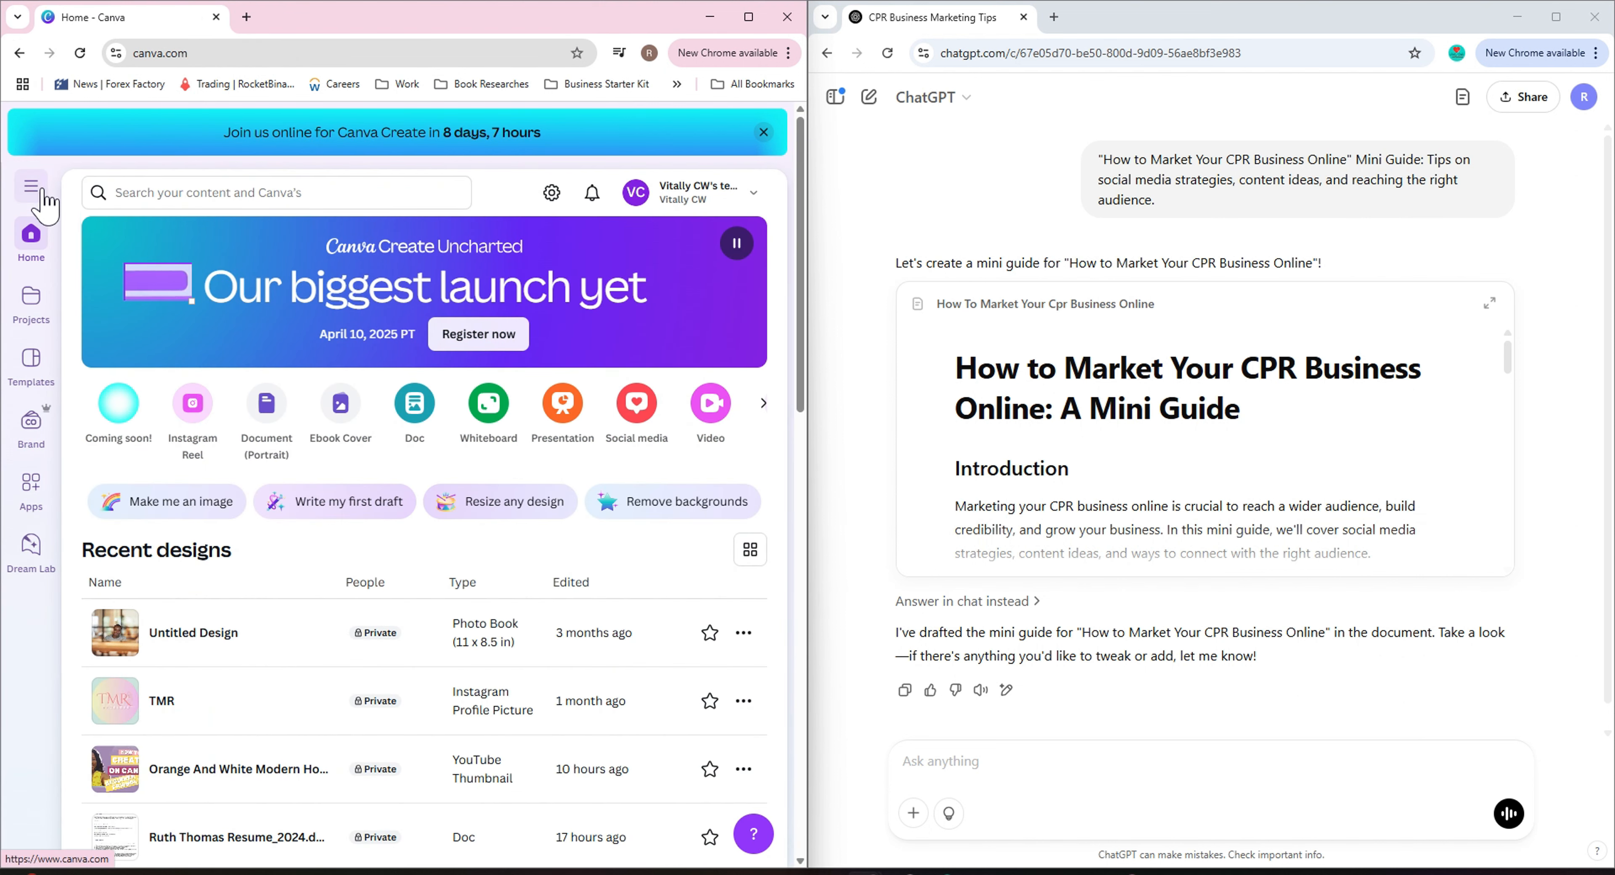
left_click(1186, 761)
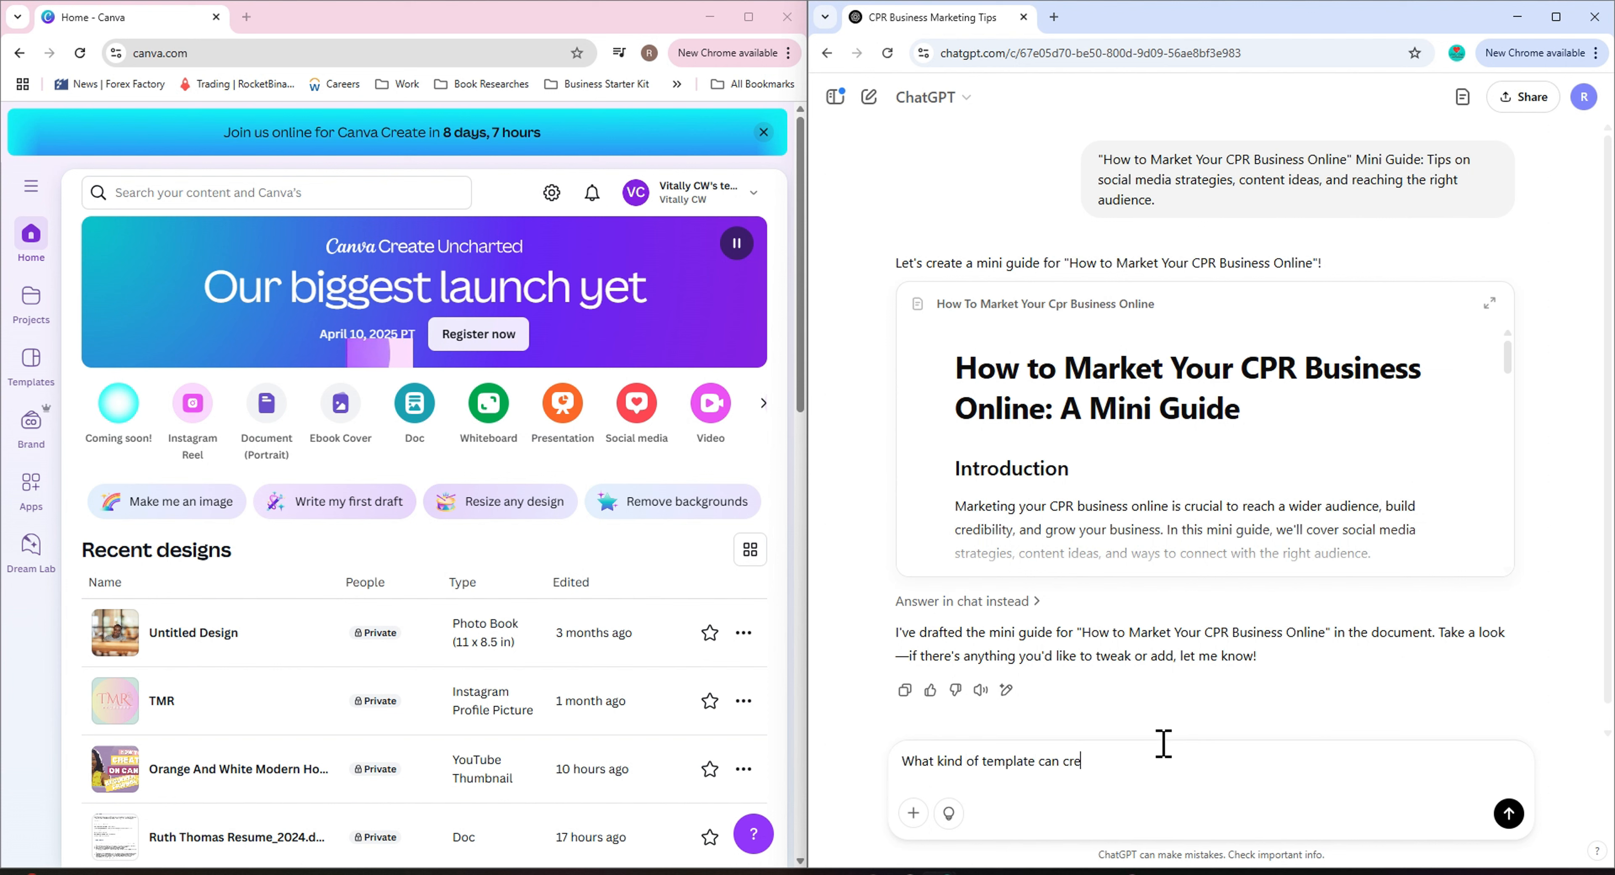
type("What kind of template can create in canva to use this")
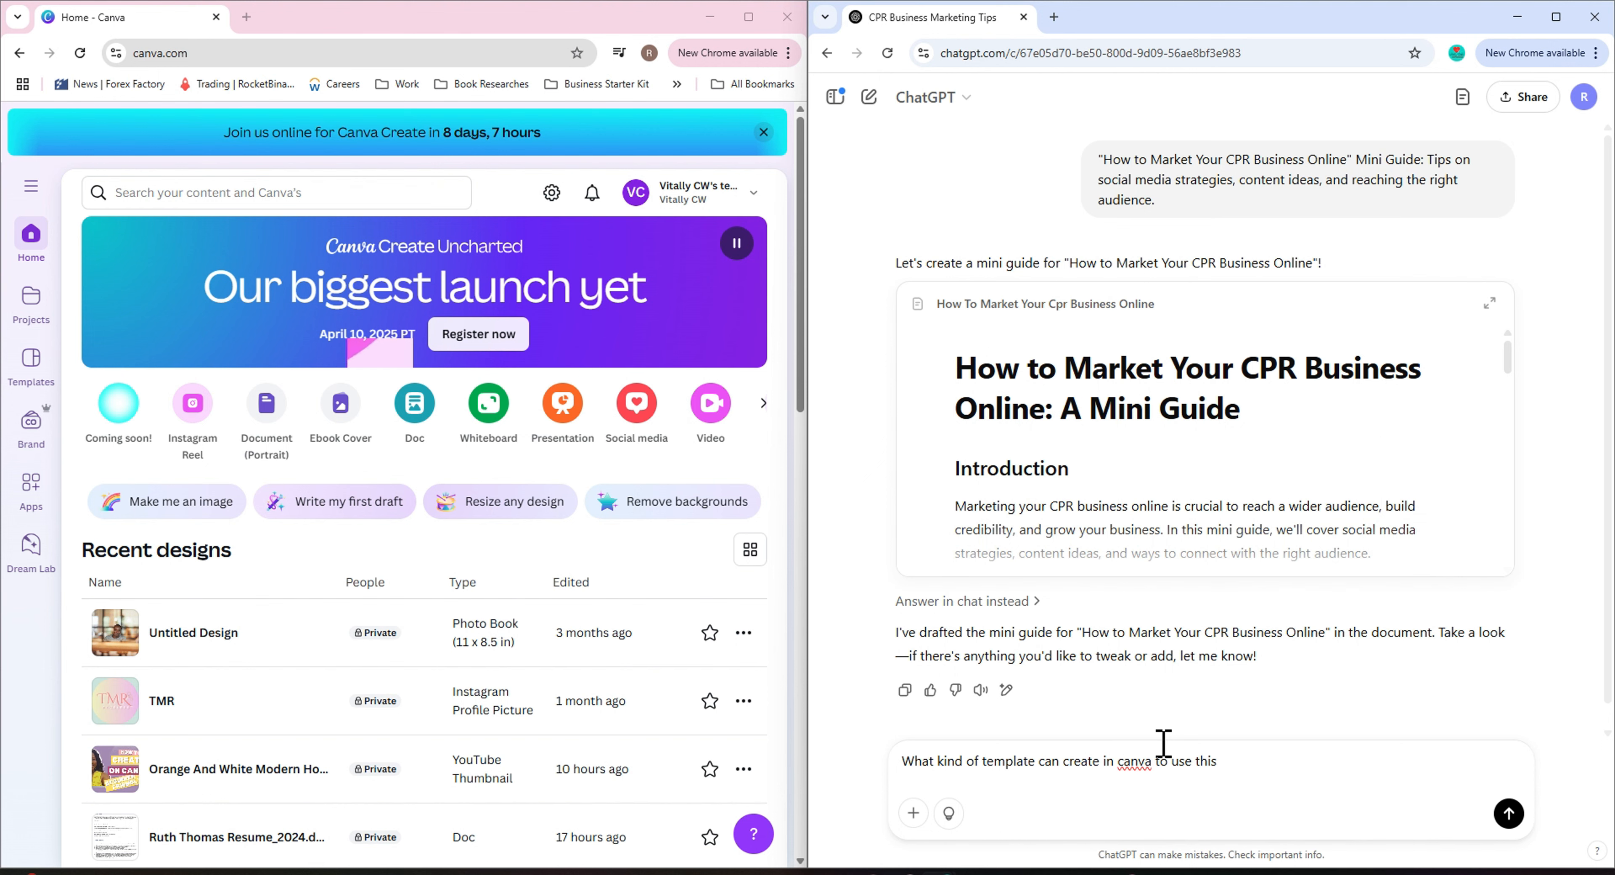
type(" material you have shared with m")
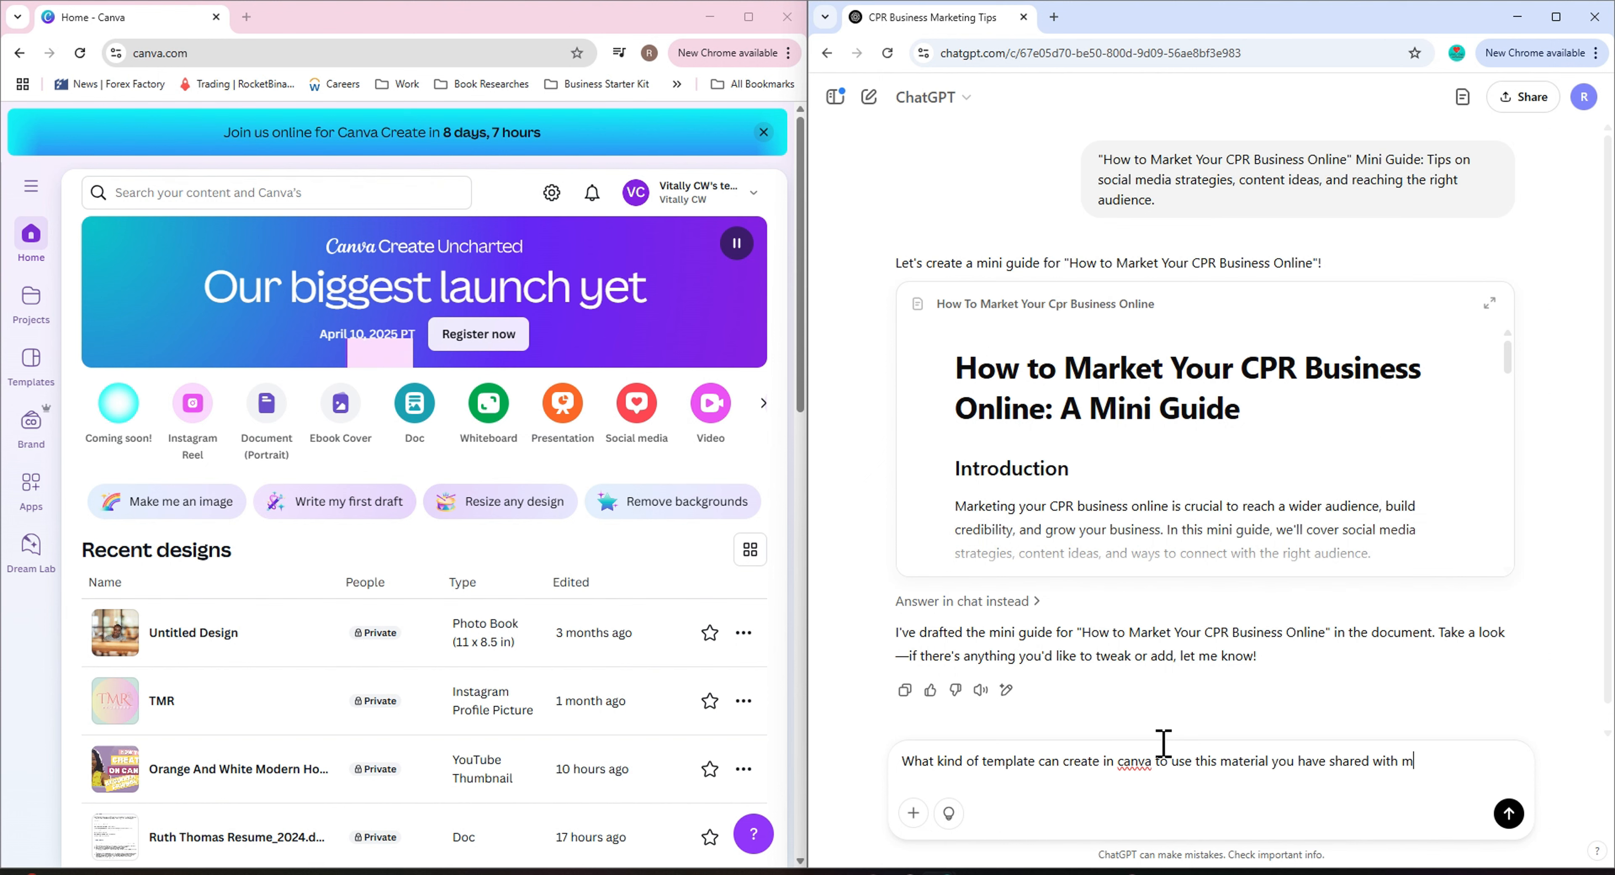
type("e?")
key("Return")
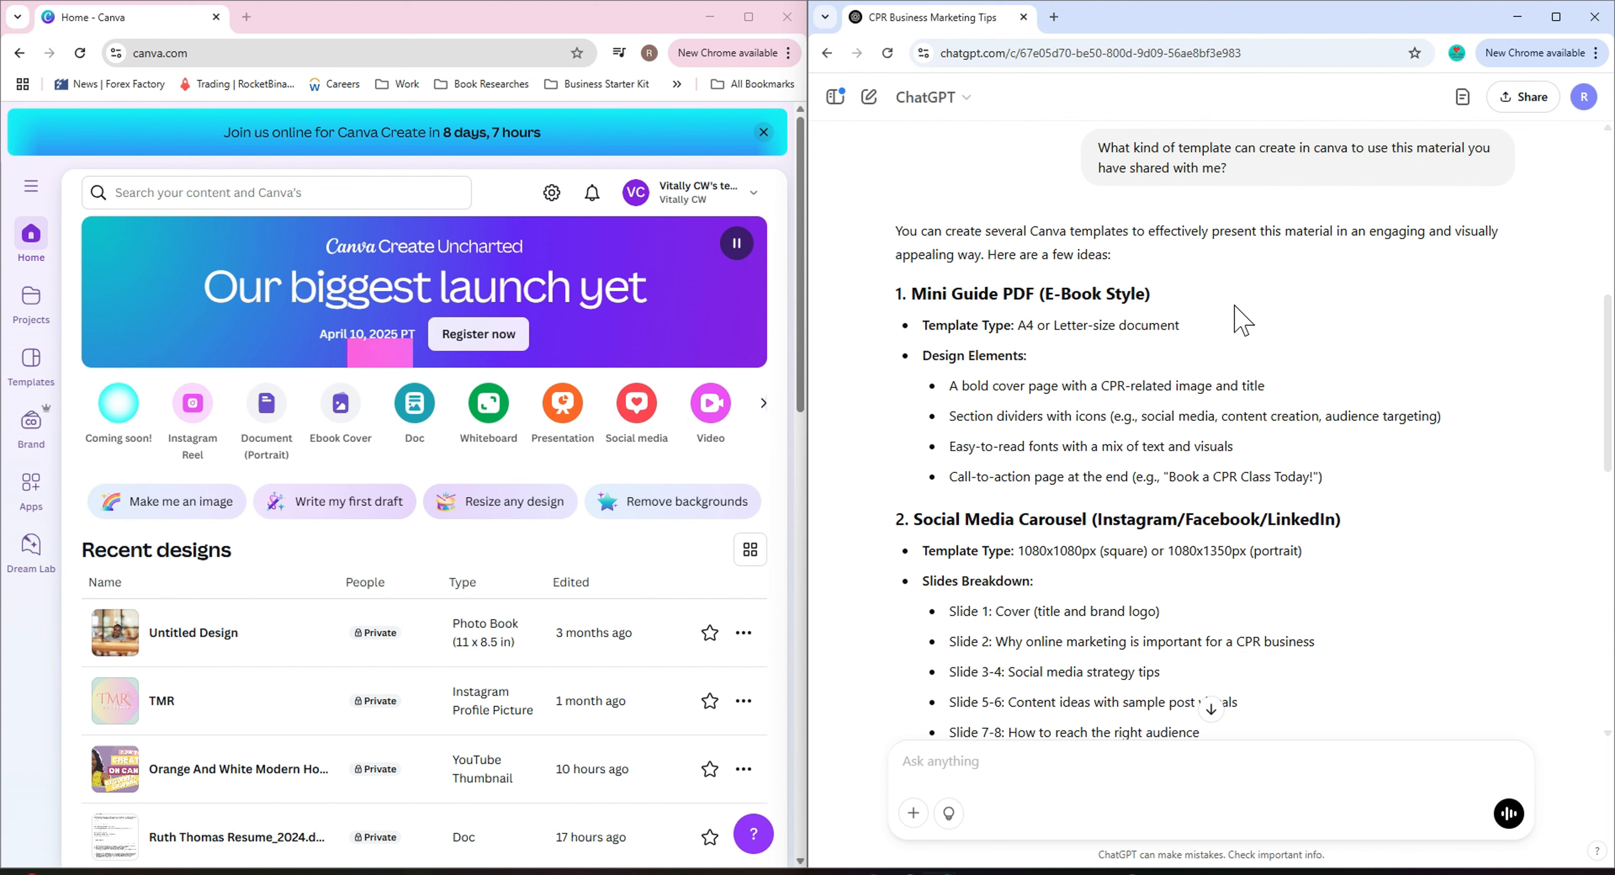
Review ChatGPT's Canva template suggestions alongside the mini guide document.
scroll(967, 550, "down", 5)
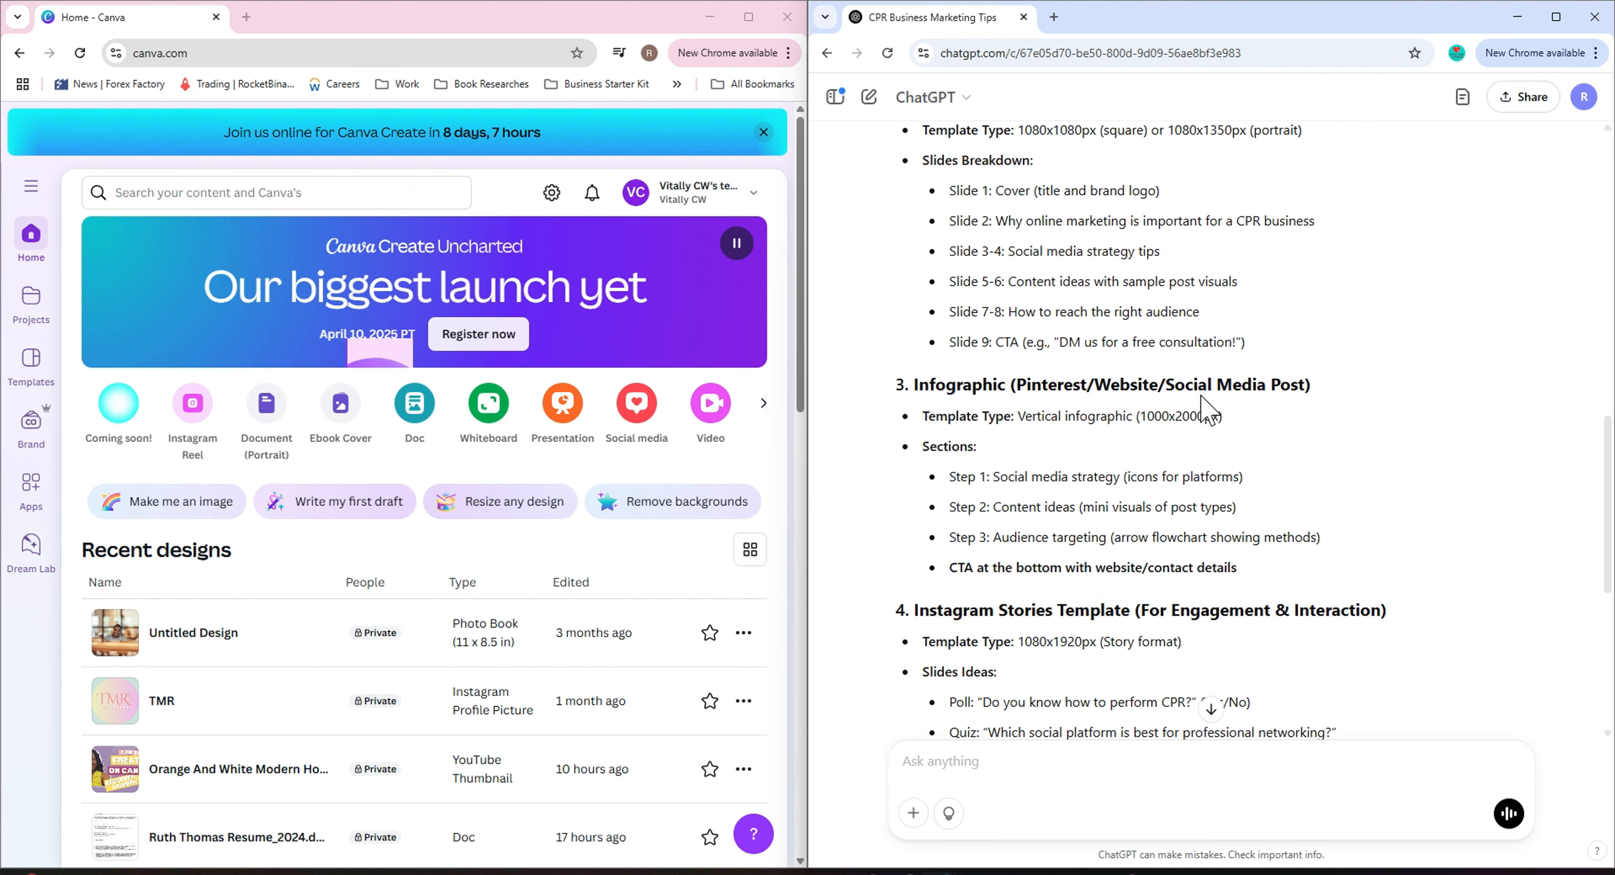
scroll(1025, 570, "down", 5)
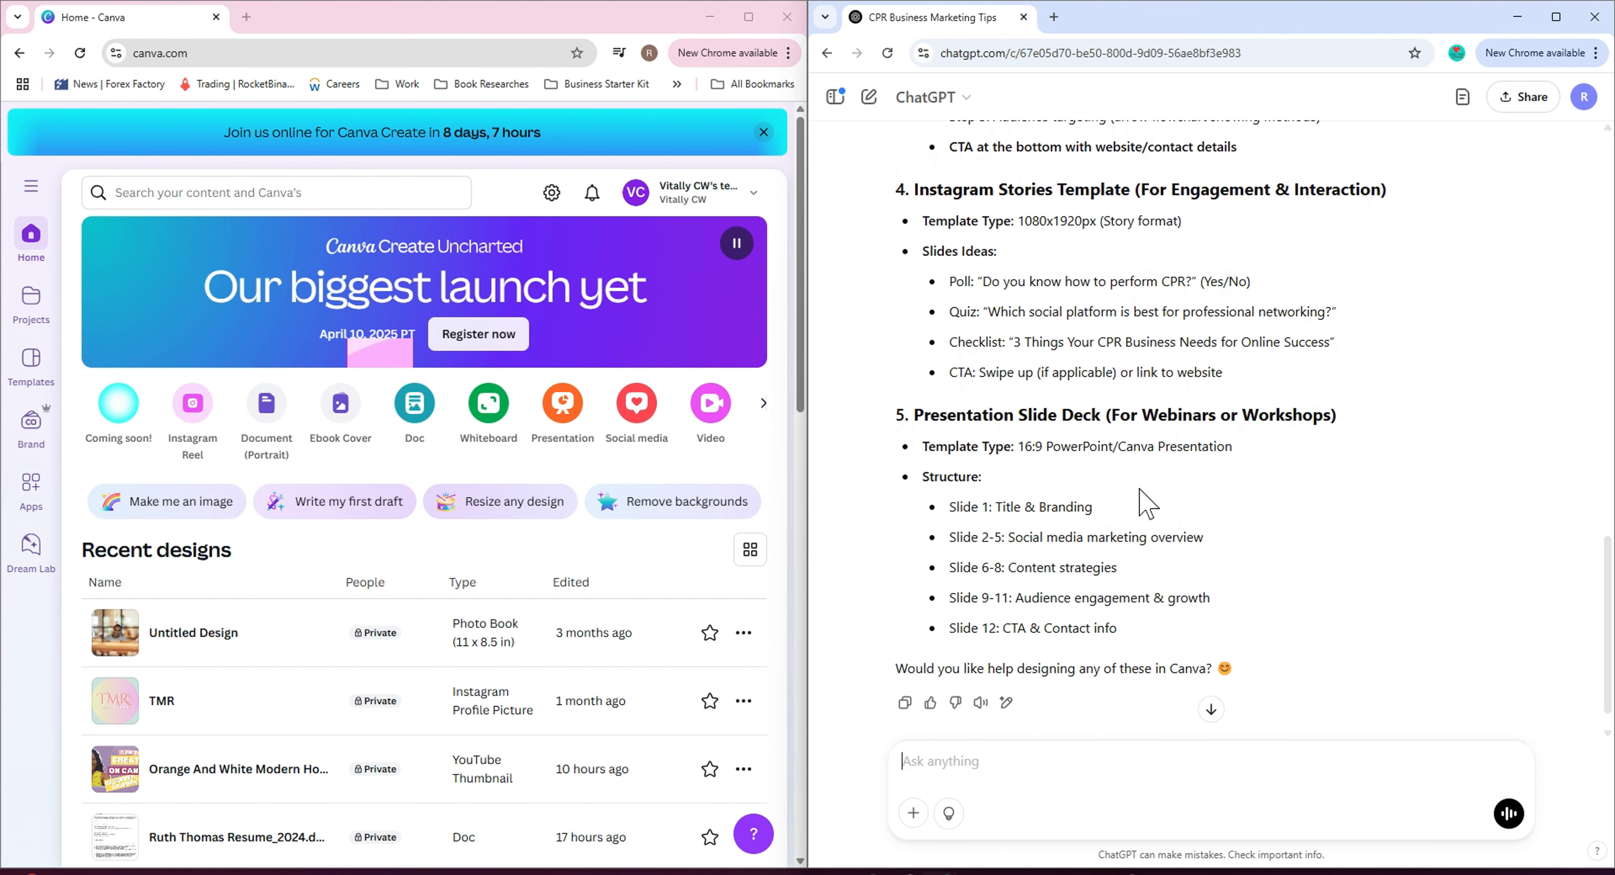
scroll(1004, 520, "up", 8)
scroll(982, 524, "up", 10)
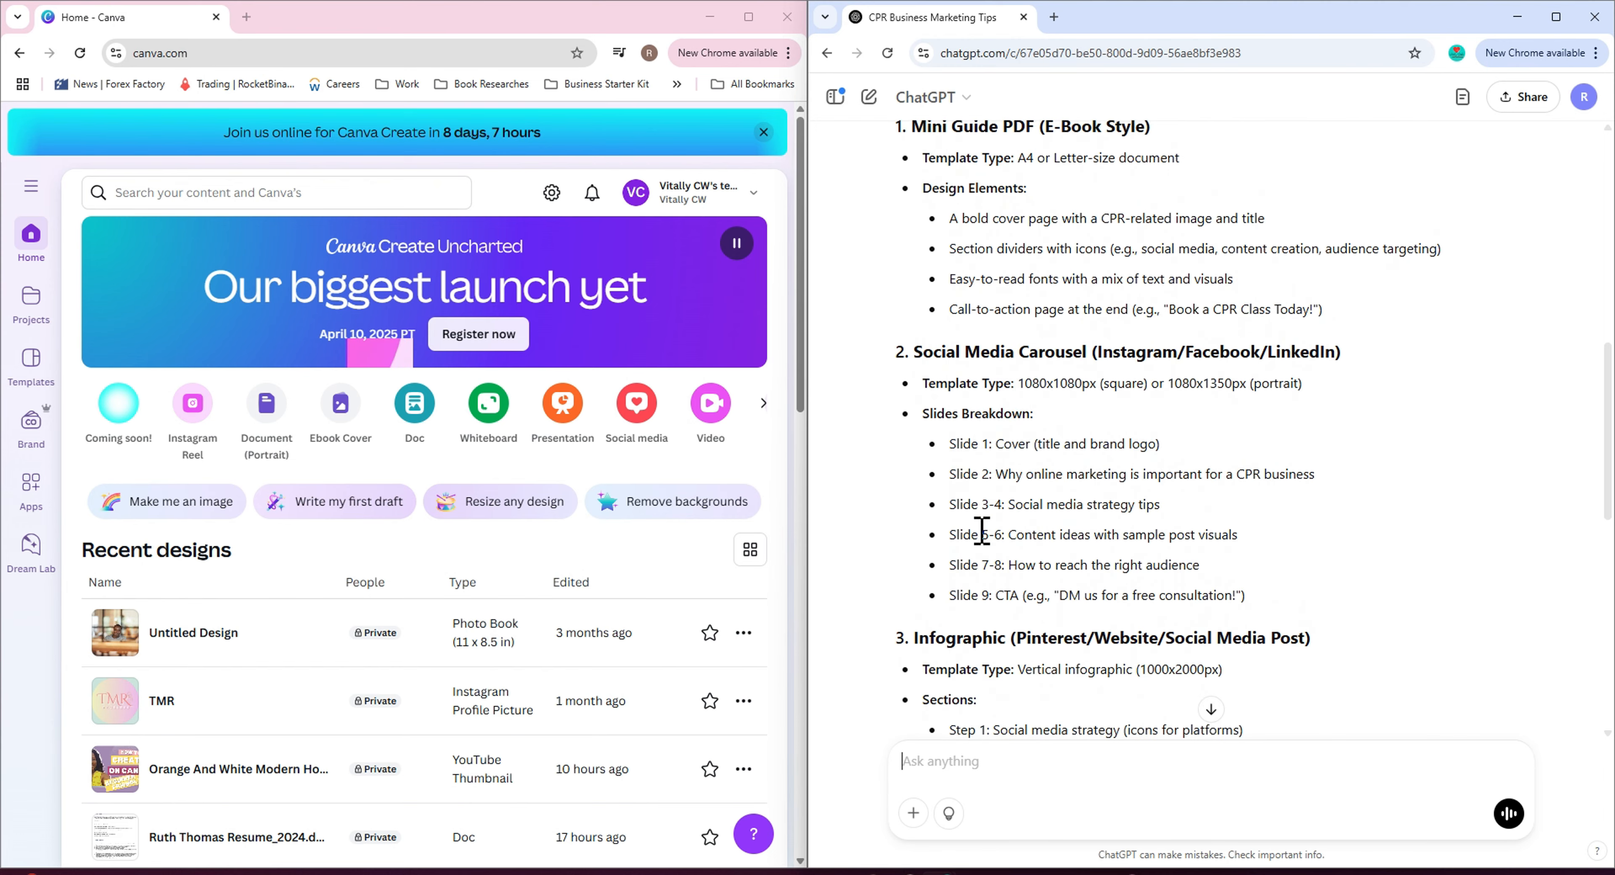
left_click(1199, 344)
scroll(1172, 450, "down", 15)
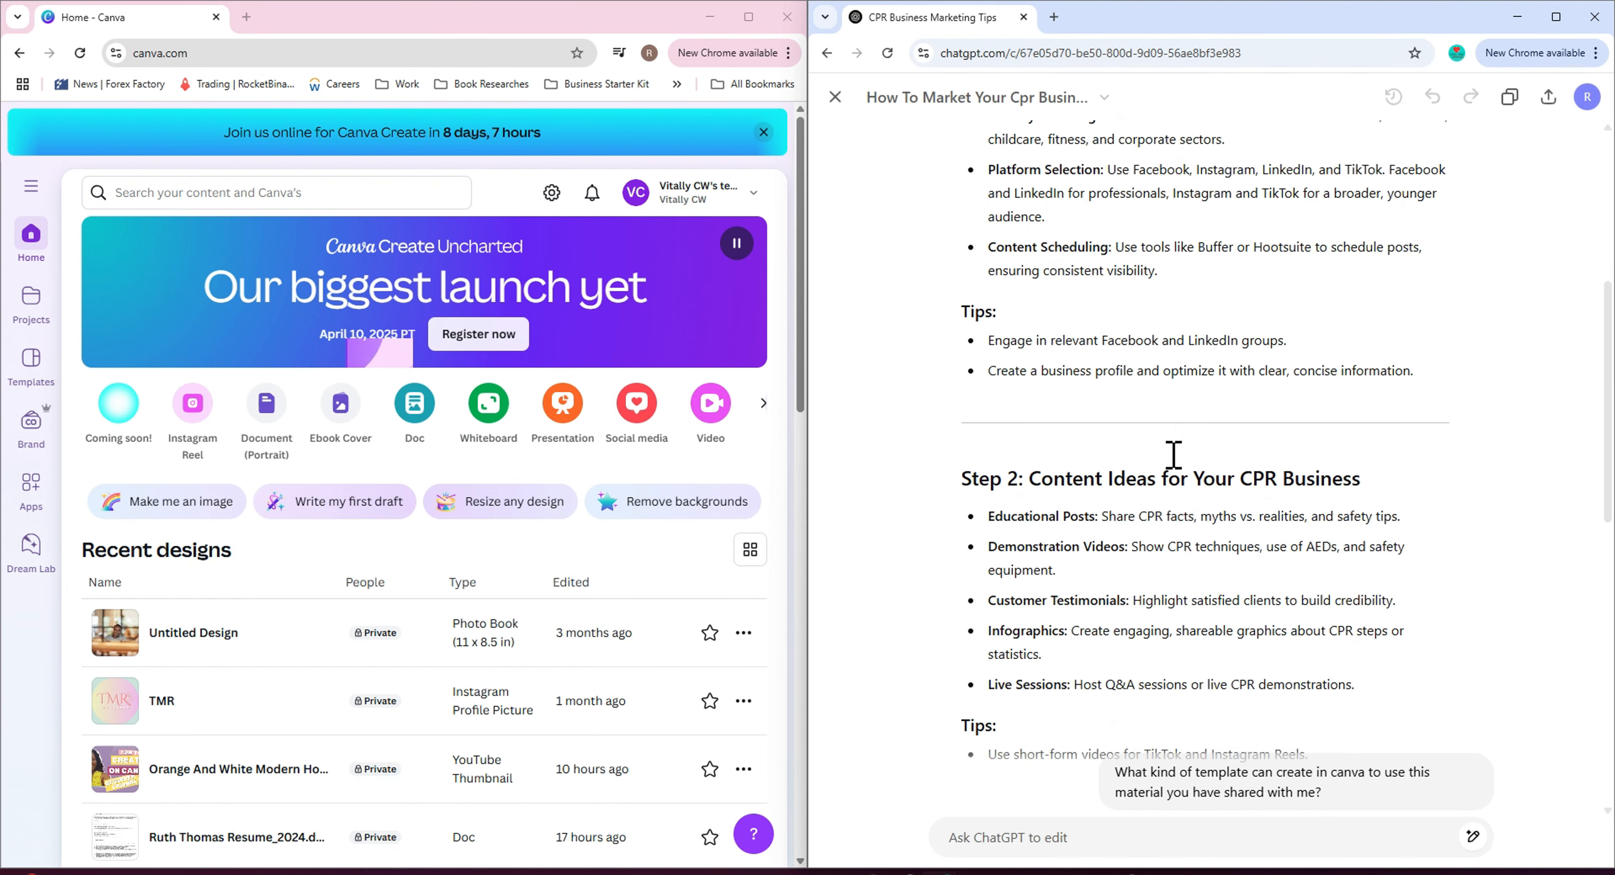
scroll(1168, 448, "up", 5)
scroll(1166, 447, "up", 6)
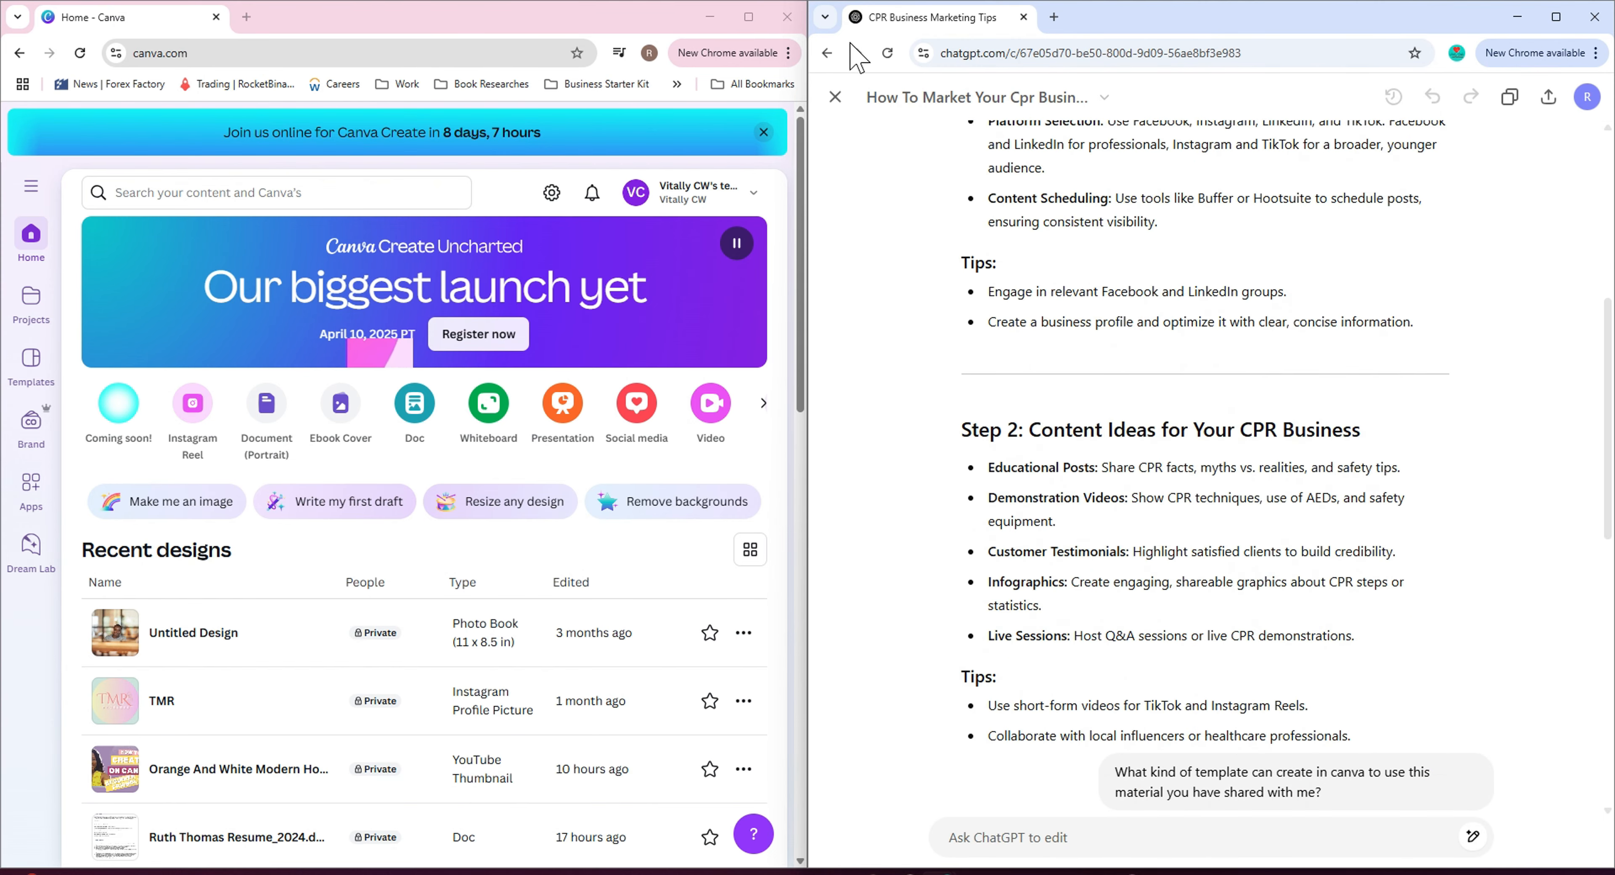
left_click(835, 96)
scroll(1104, 556, "down", 4)
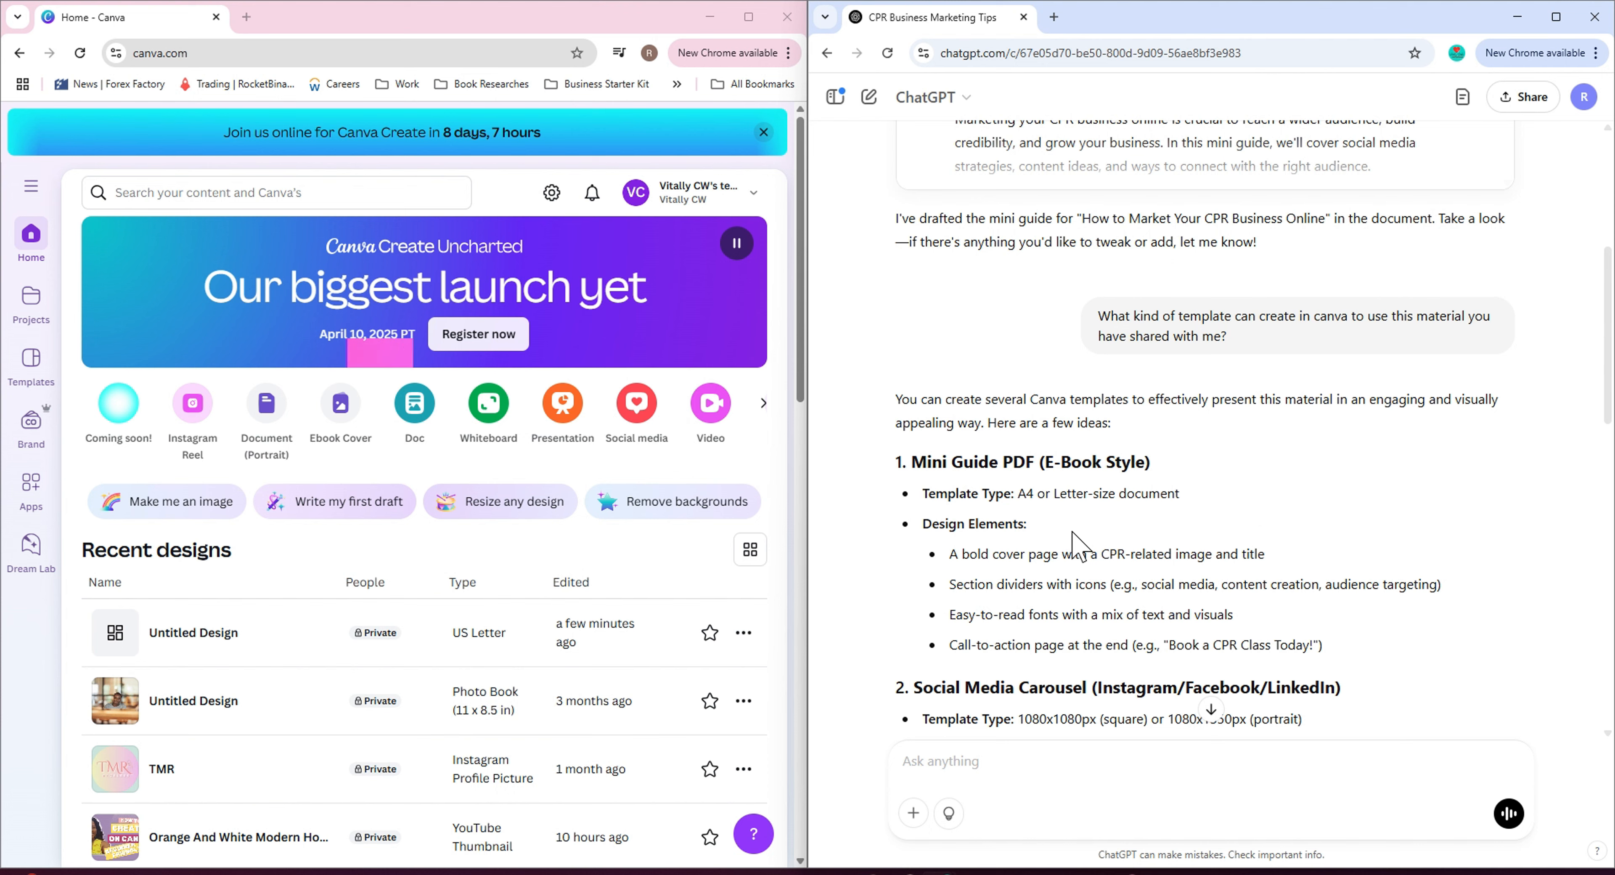
scroll(1076, 514, "down", 8)
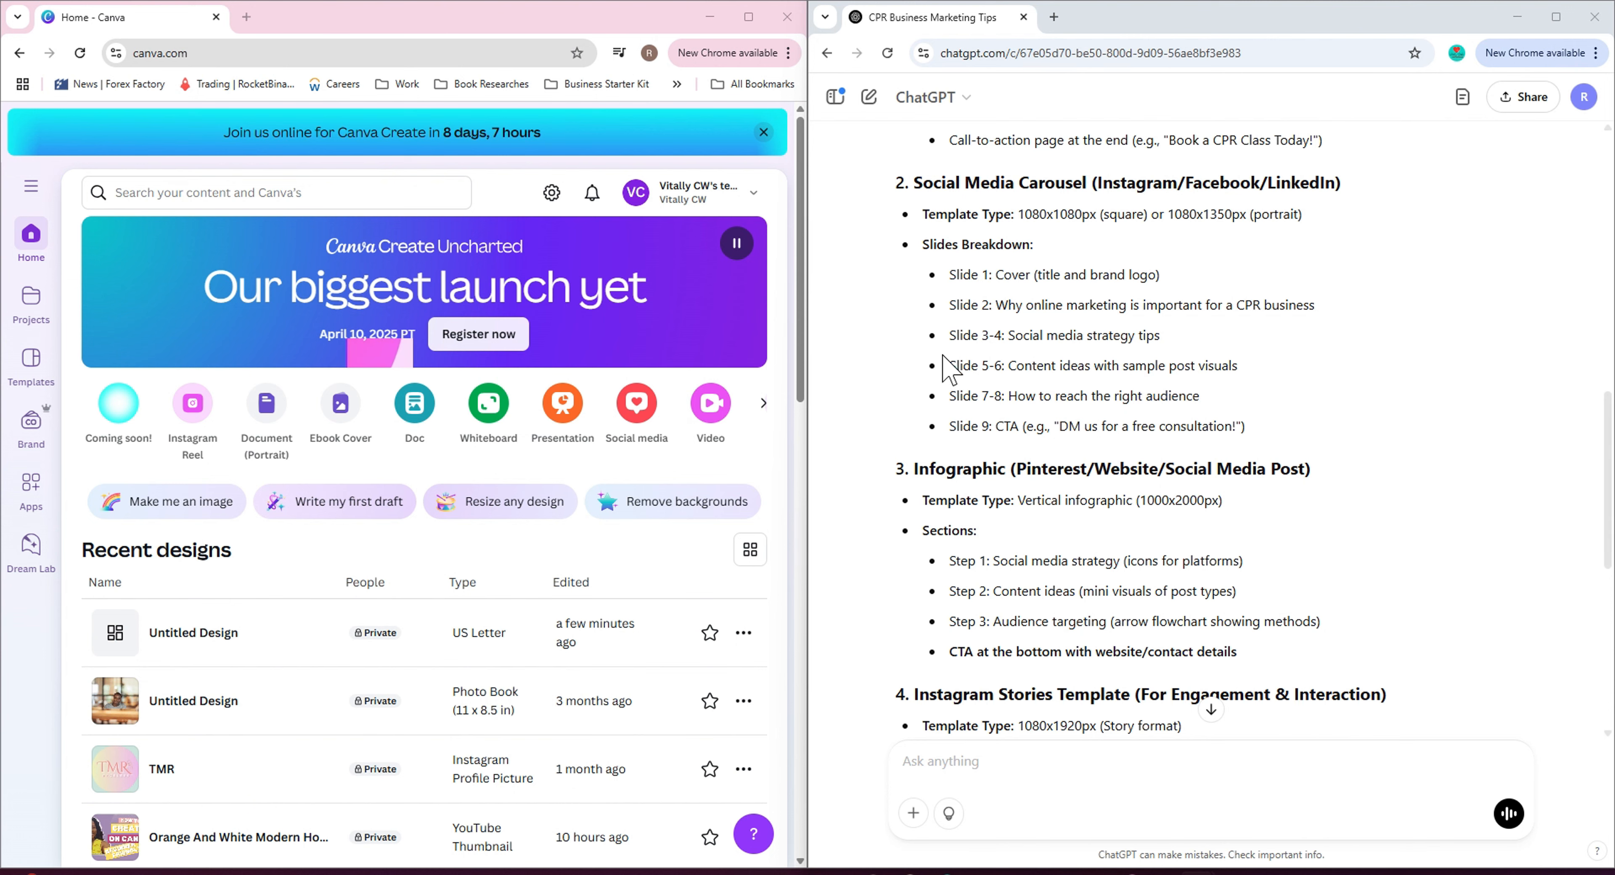
scroll(992, 358, "up", 3)
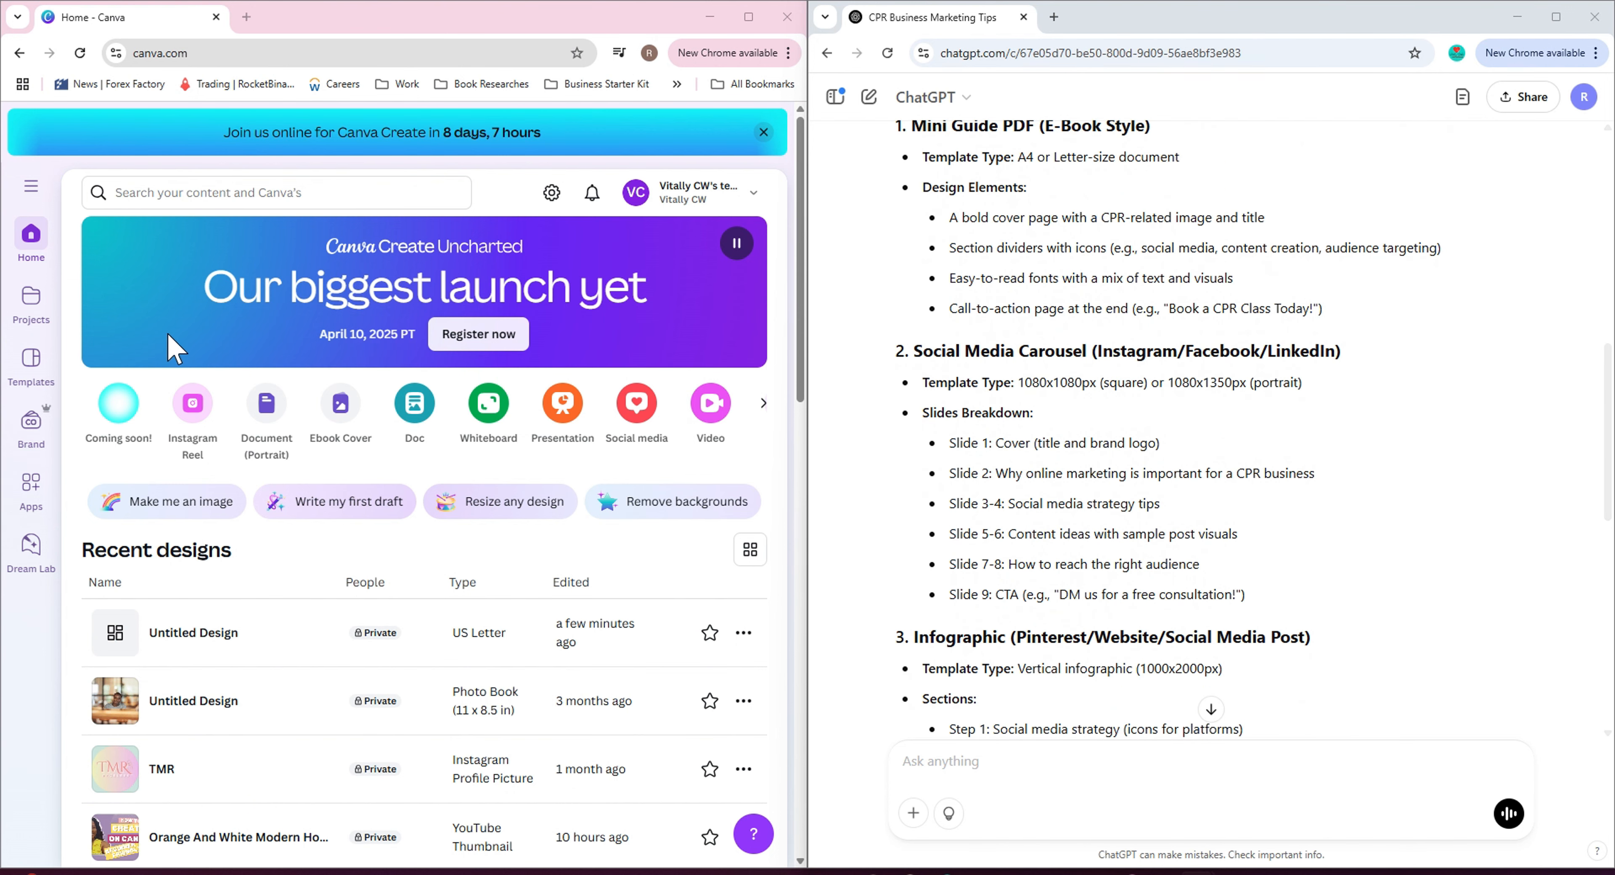
Search Canva for e-book templates and browse the results.
left_click(315, 204)
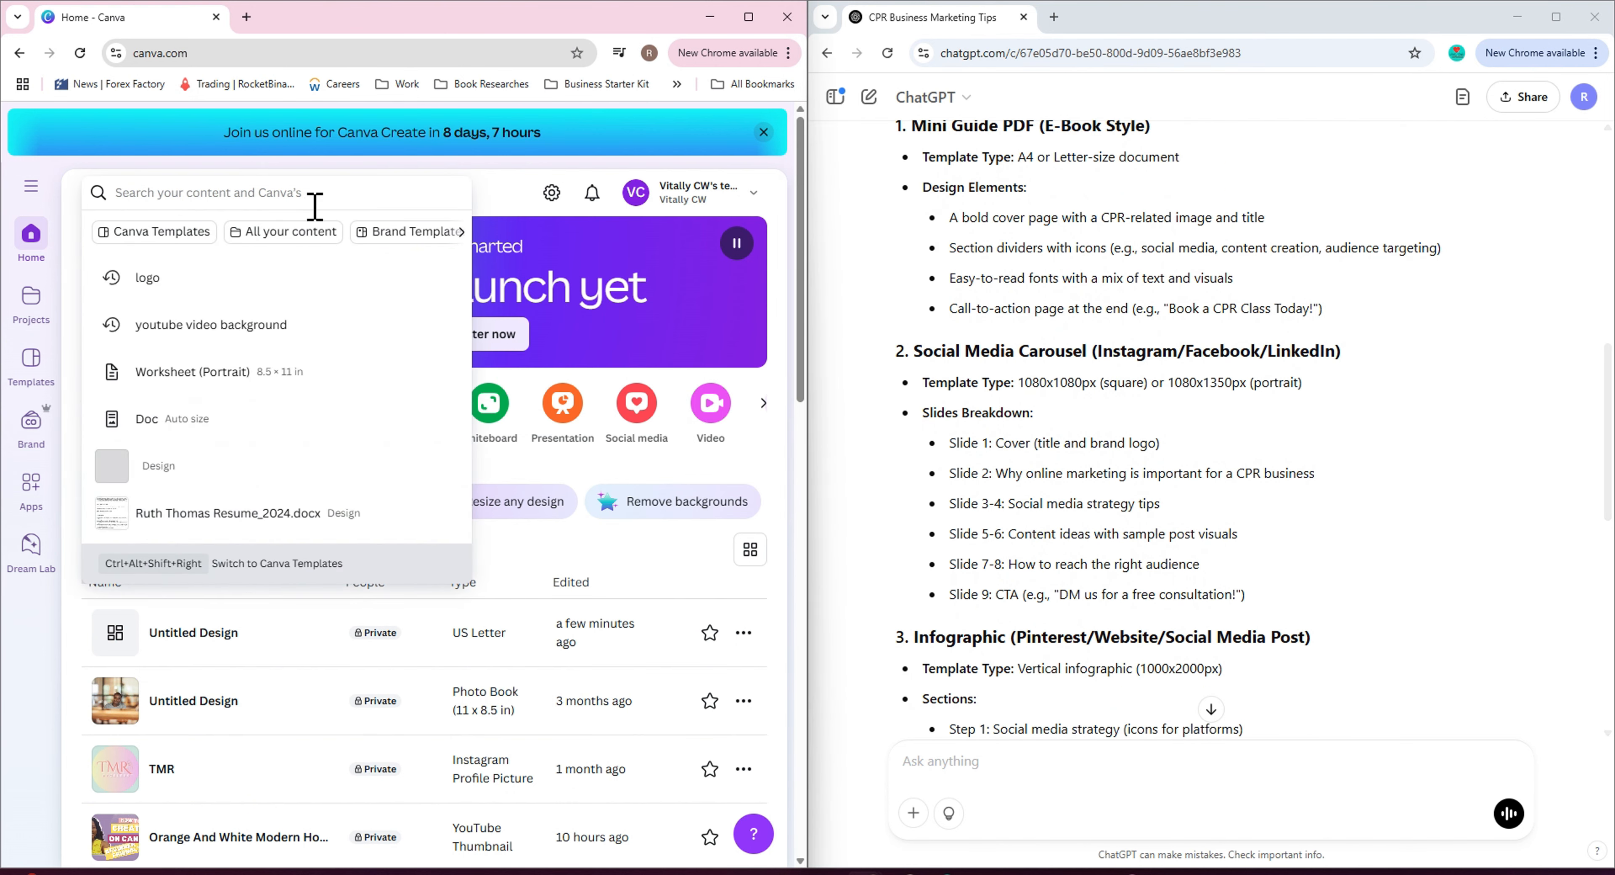
type("e-book style")
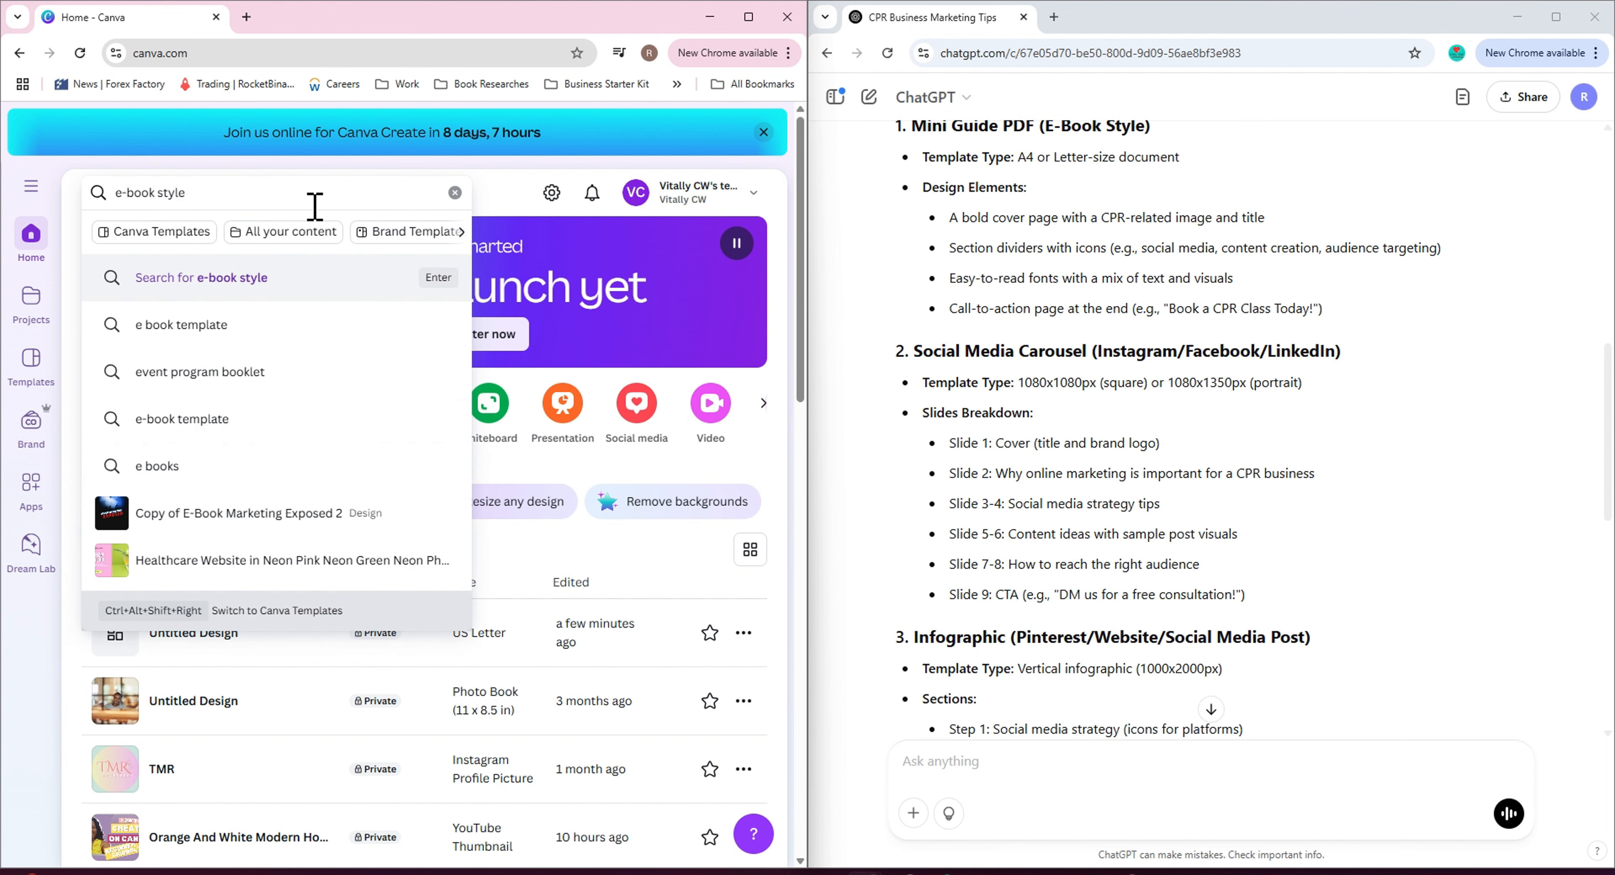
key("BackSpace")
key("BackSpace")
key("BackSpace")
key("BackSpace")
key("BackSpace")
key("Return")
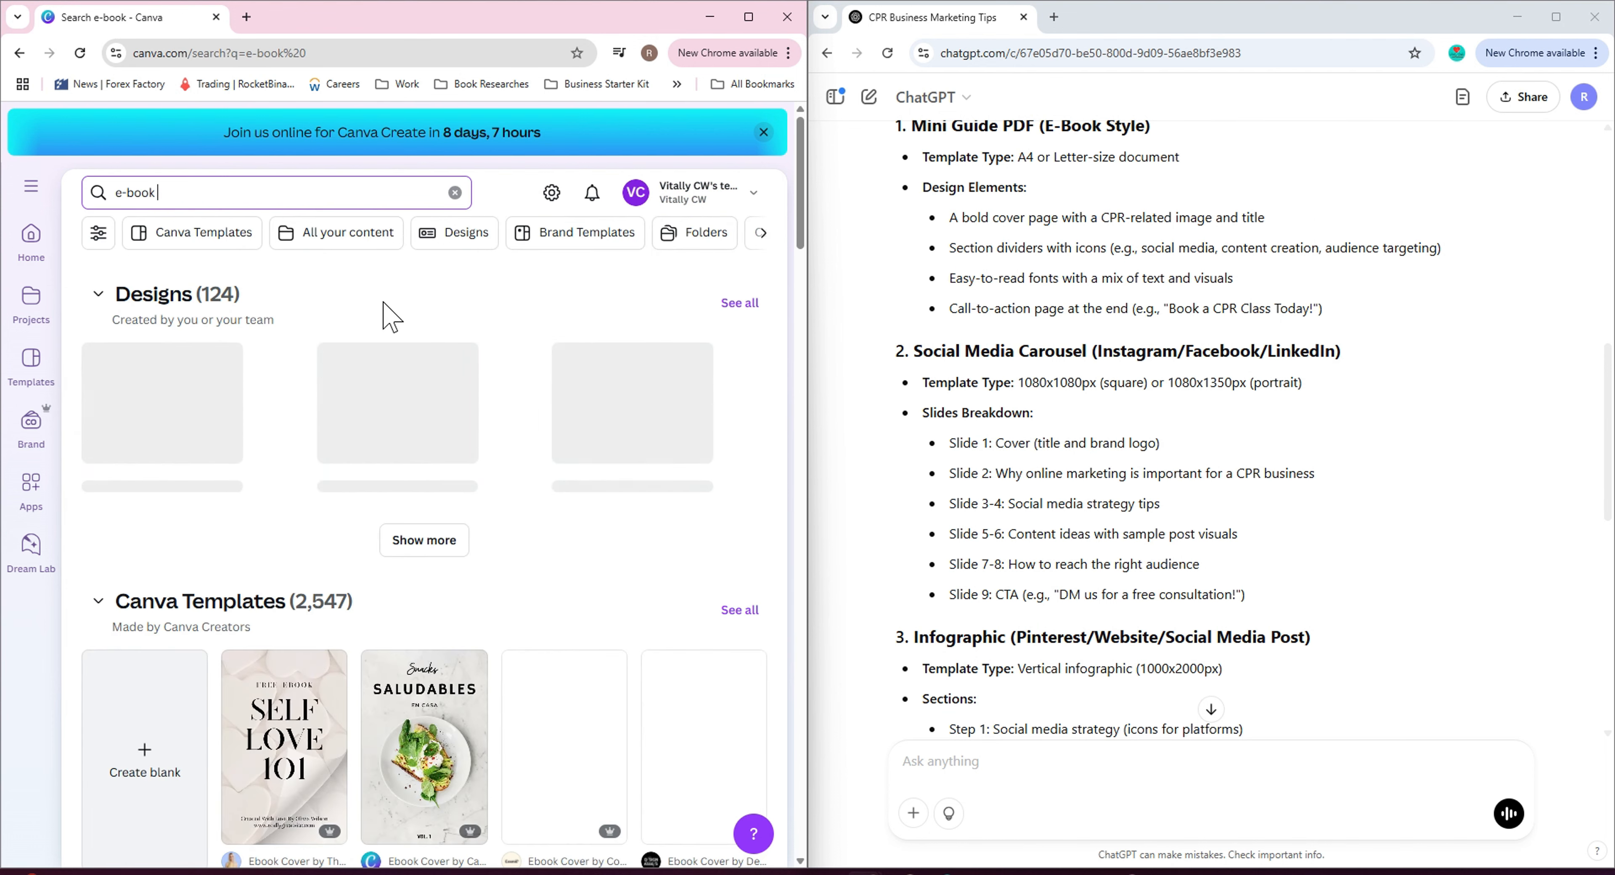
scroll(433, 539, "down", 1)
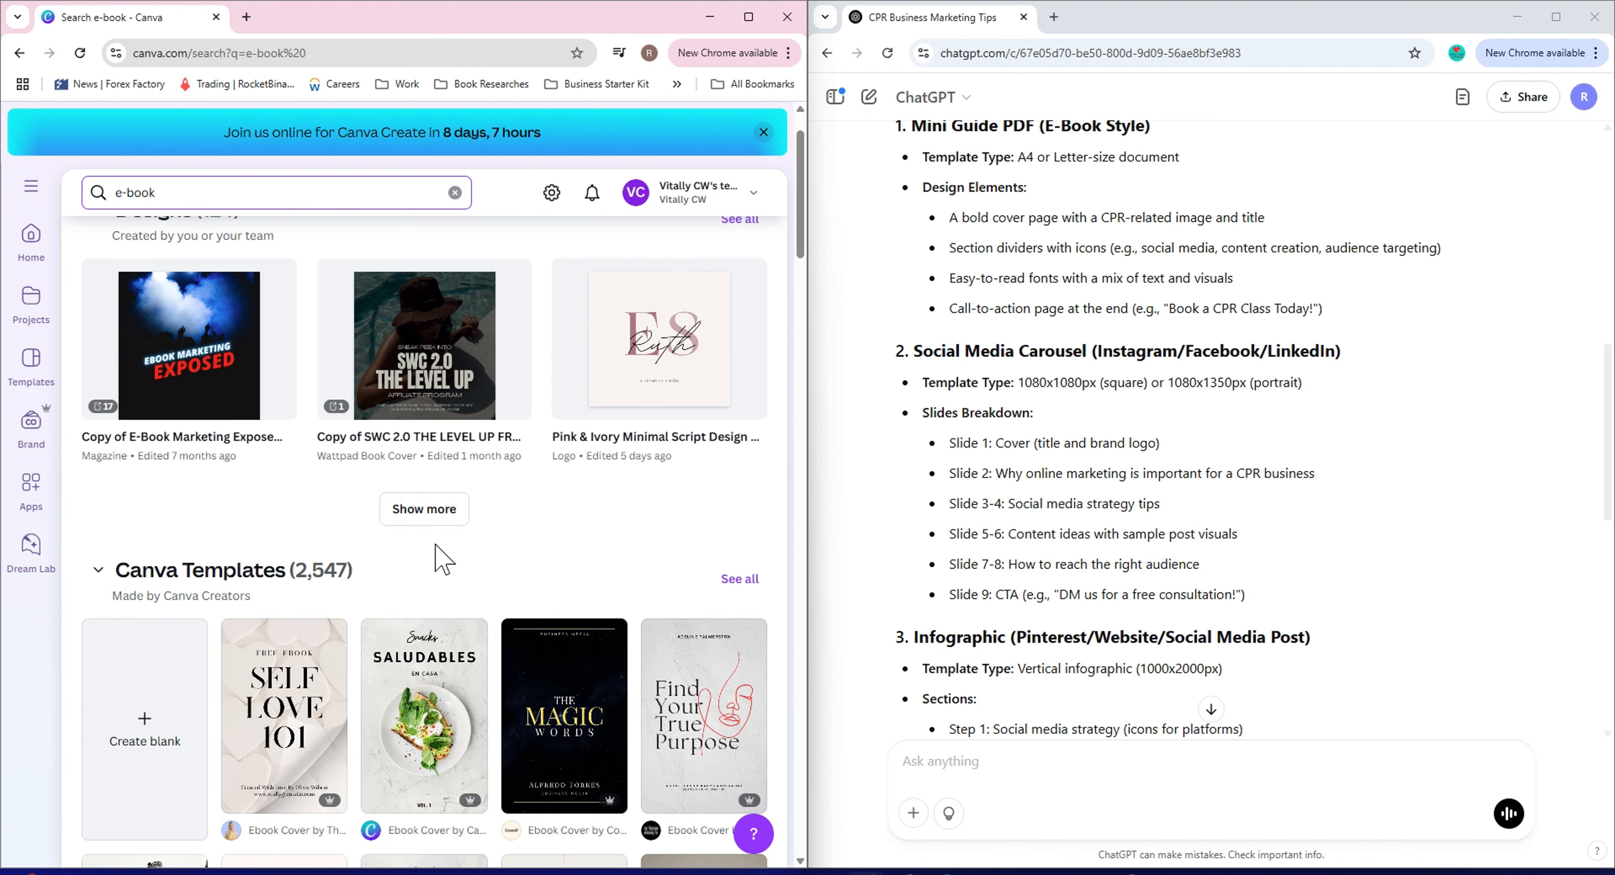
scroll(443, 560, "down", 3)
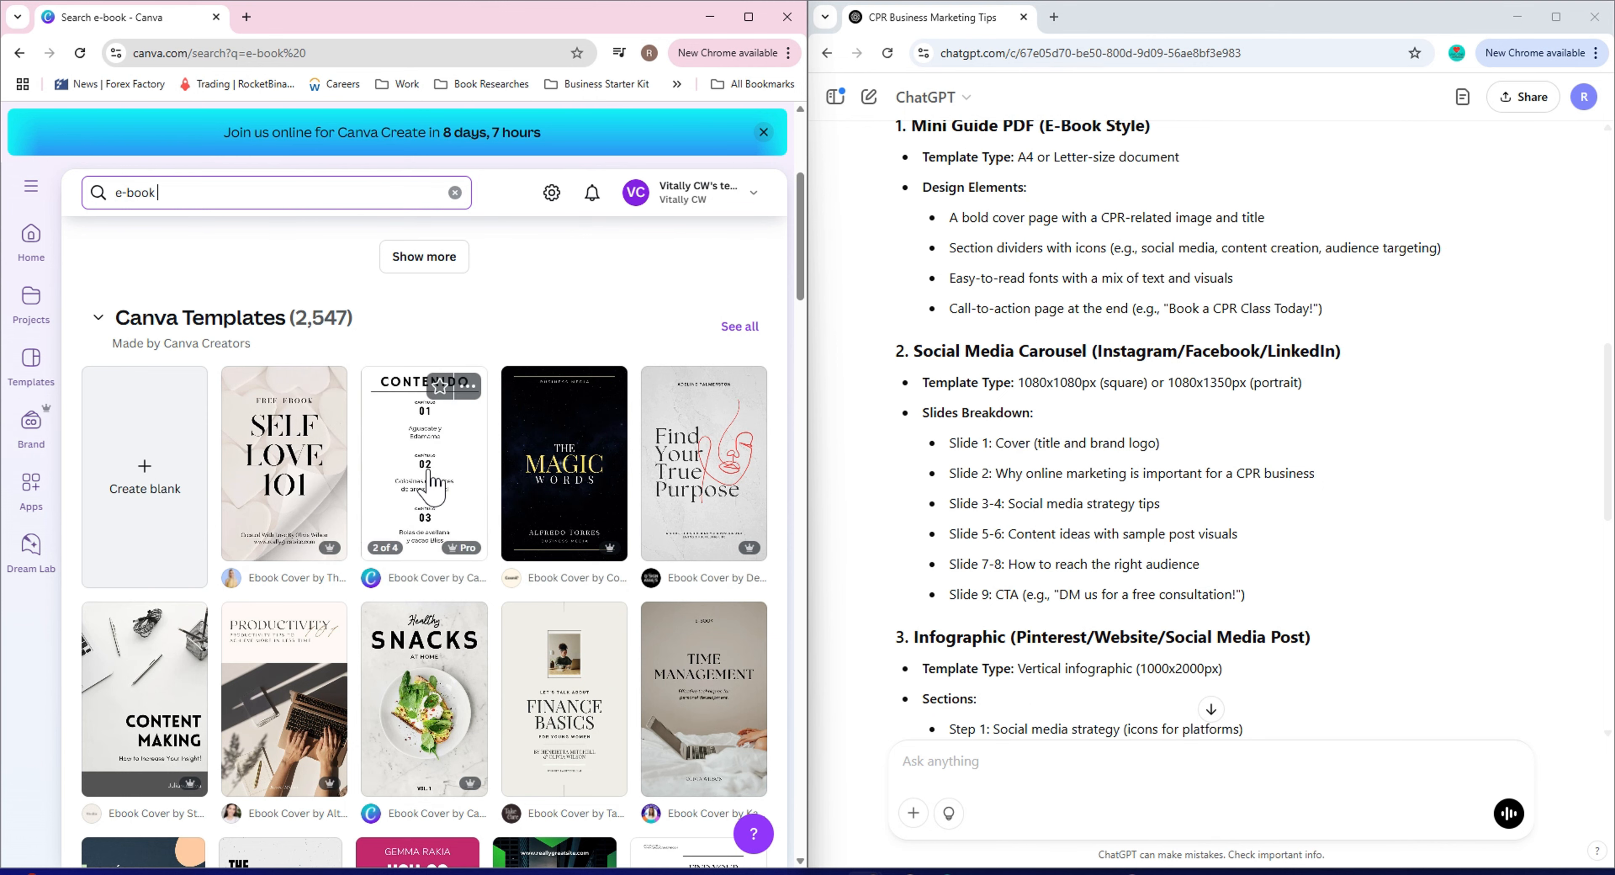
scroll(395, 564, "down", 3)
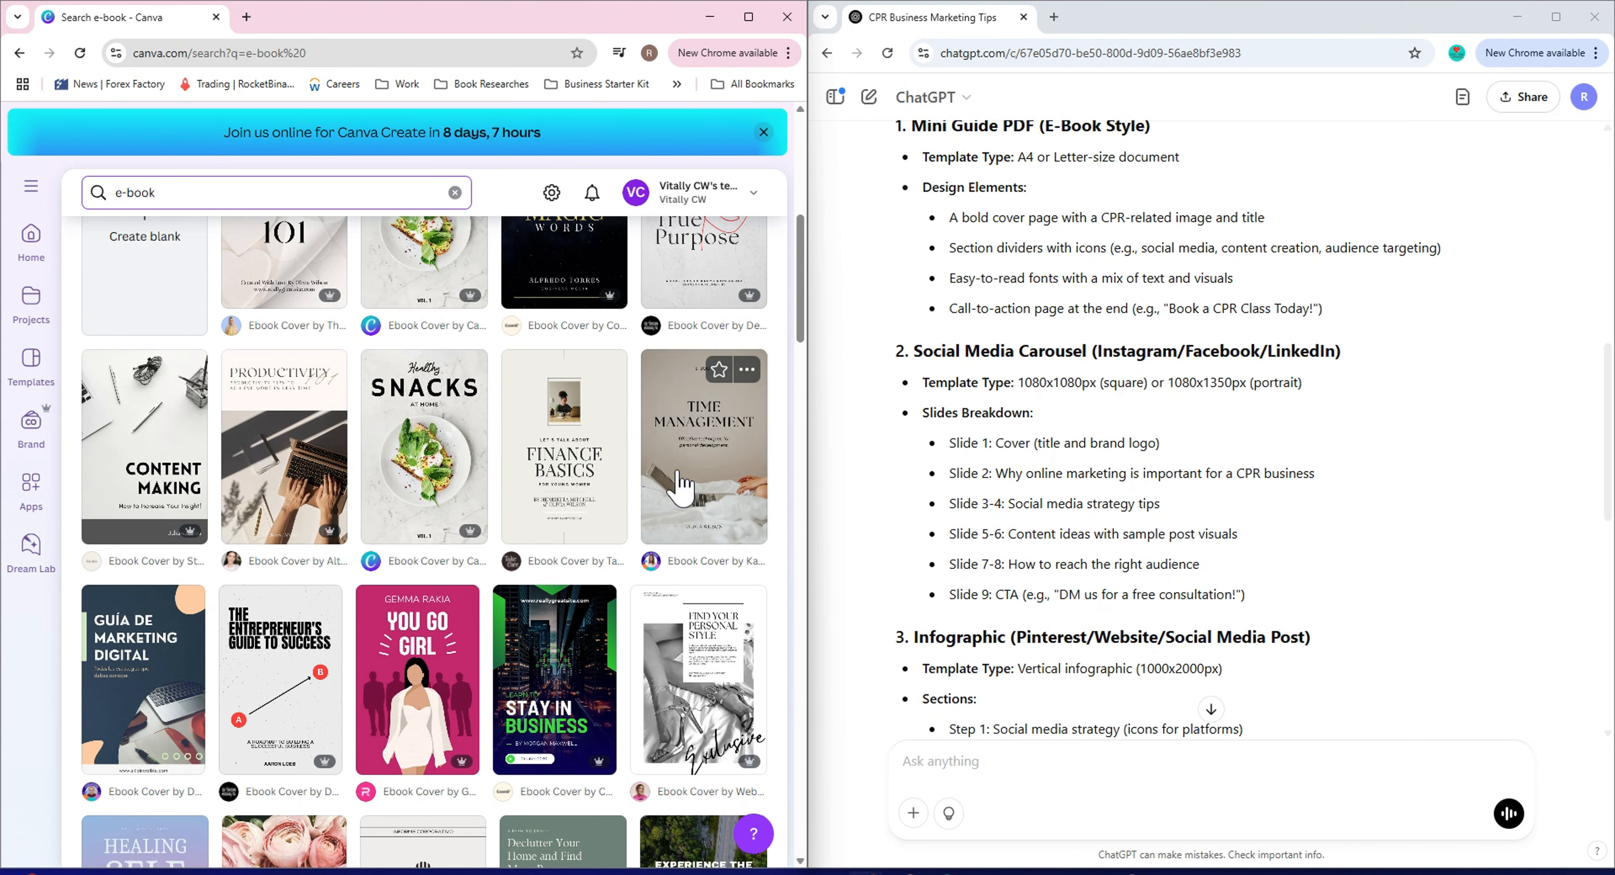
Scroll further through the e-book template search results.
scroll(449, 626, "down", 2)
scroll(449, 633, "down", 1)
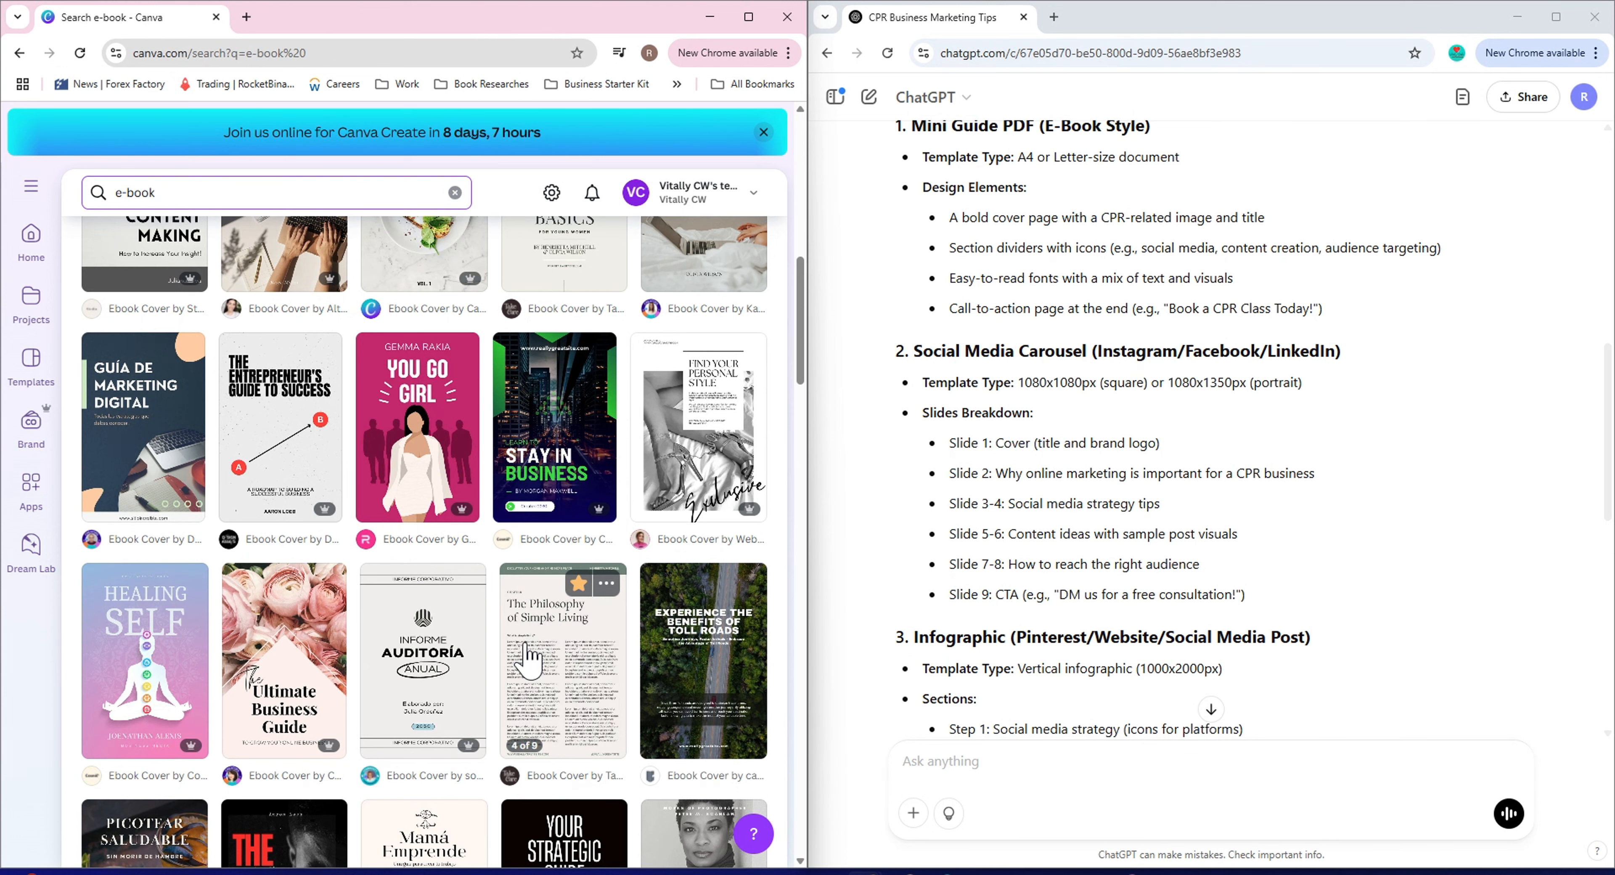
scroll(530, 658, "down", 4)
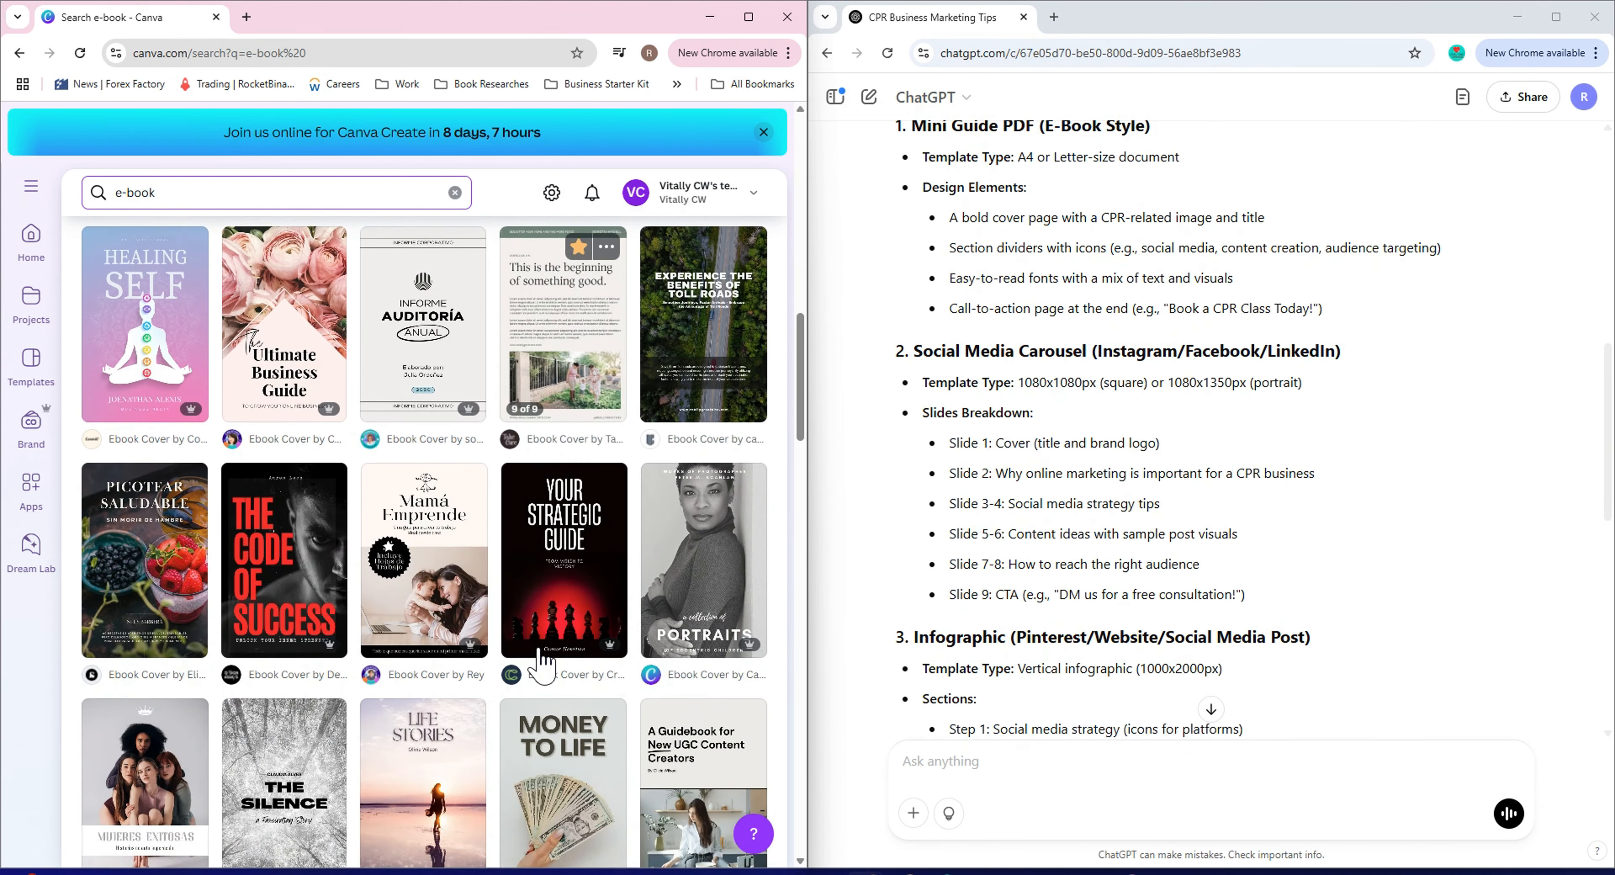
scroll(461, 620, "up", 3)
scroll(461, 621, "up", 4)
Search Canva for infographic templates and browse through the results.
left_click(455, 193)
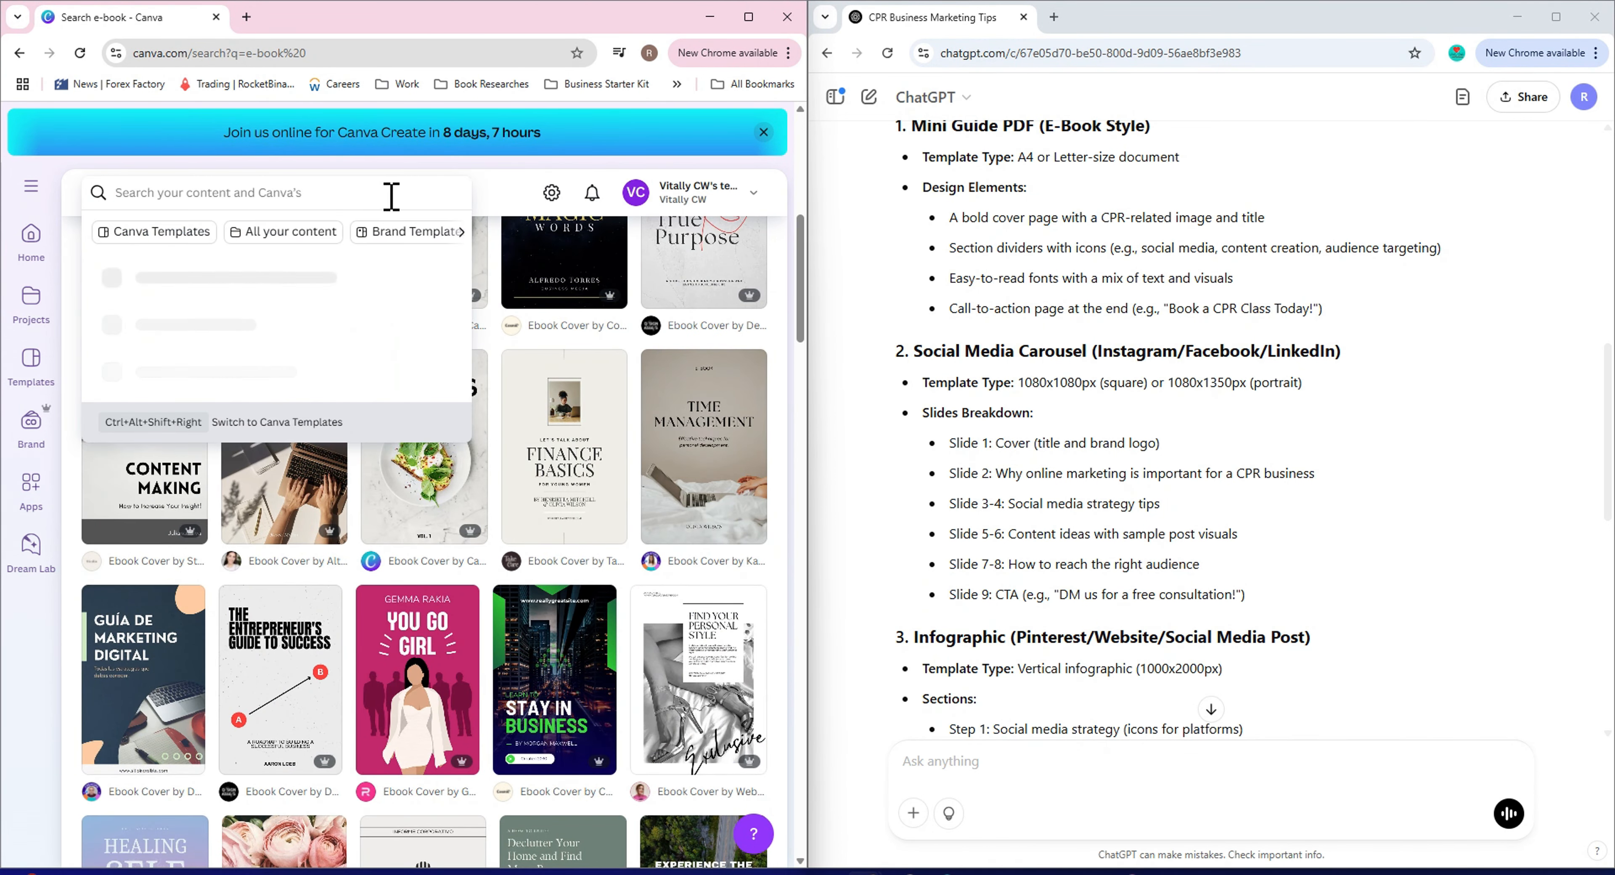
type("infographic")
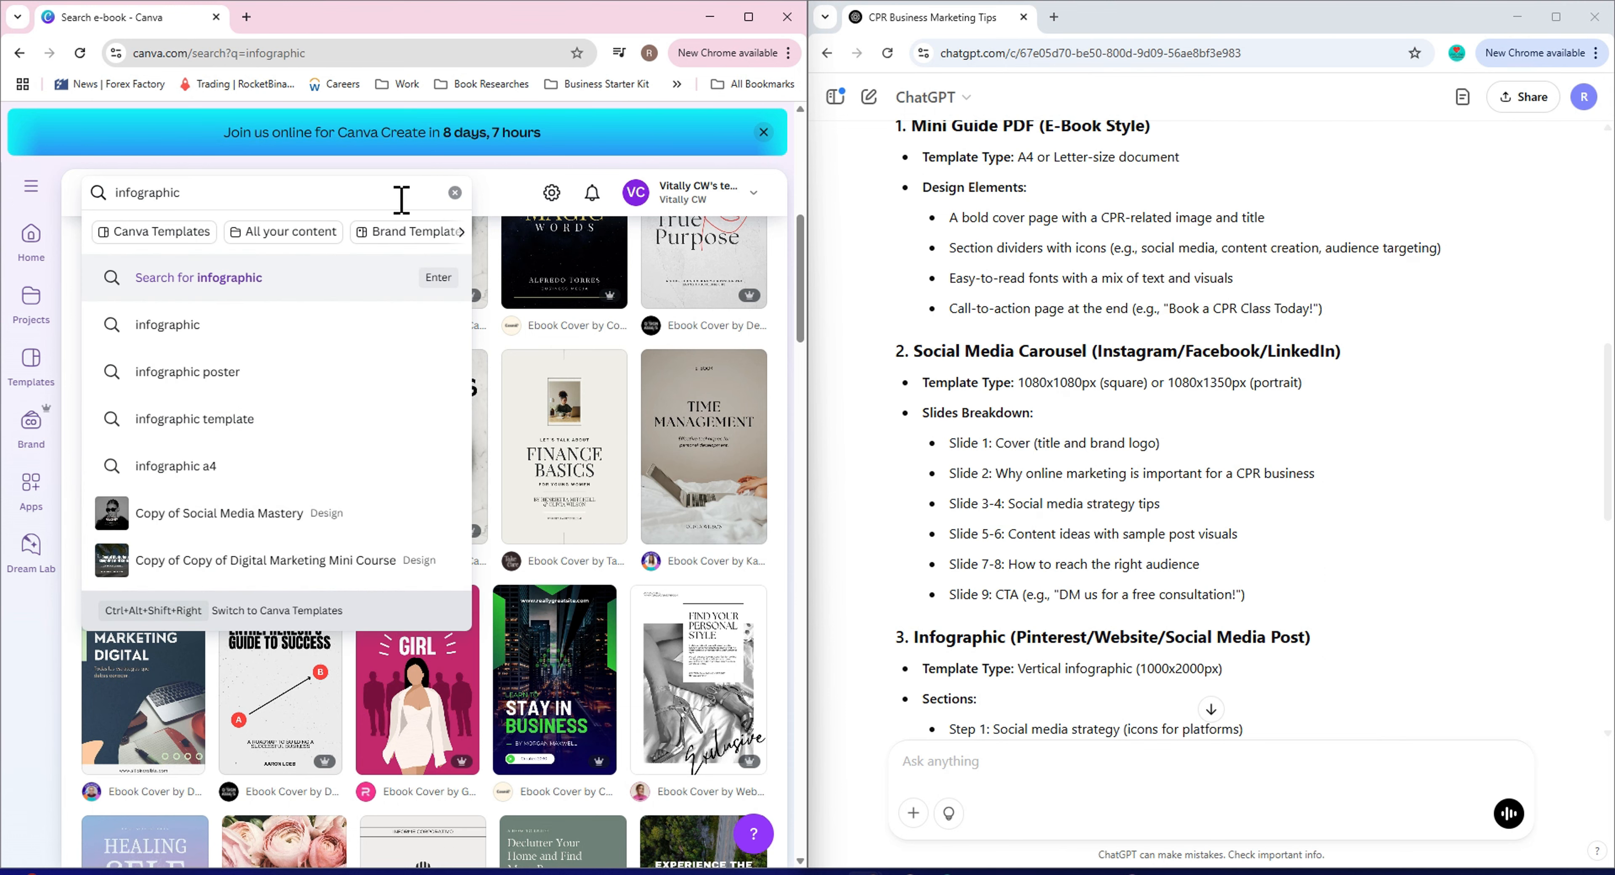
key("Return")
scroll(467, 771, "down", 6)
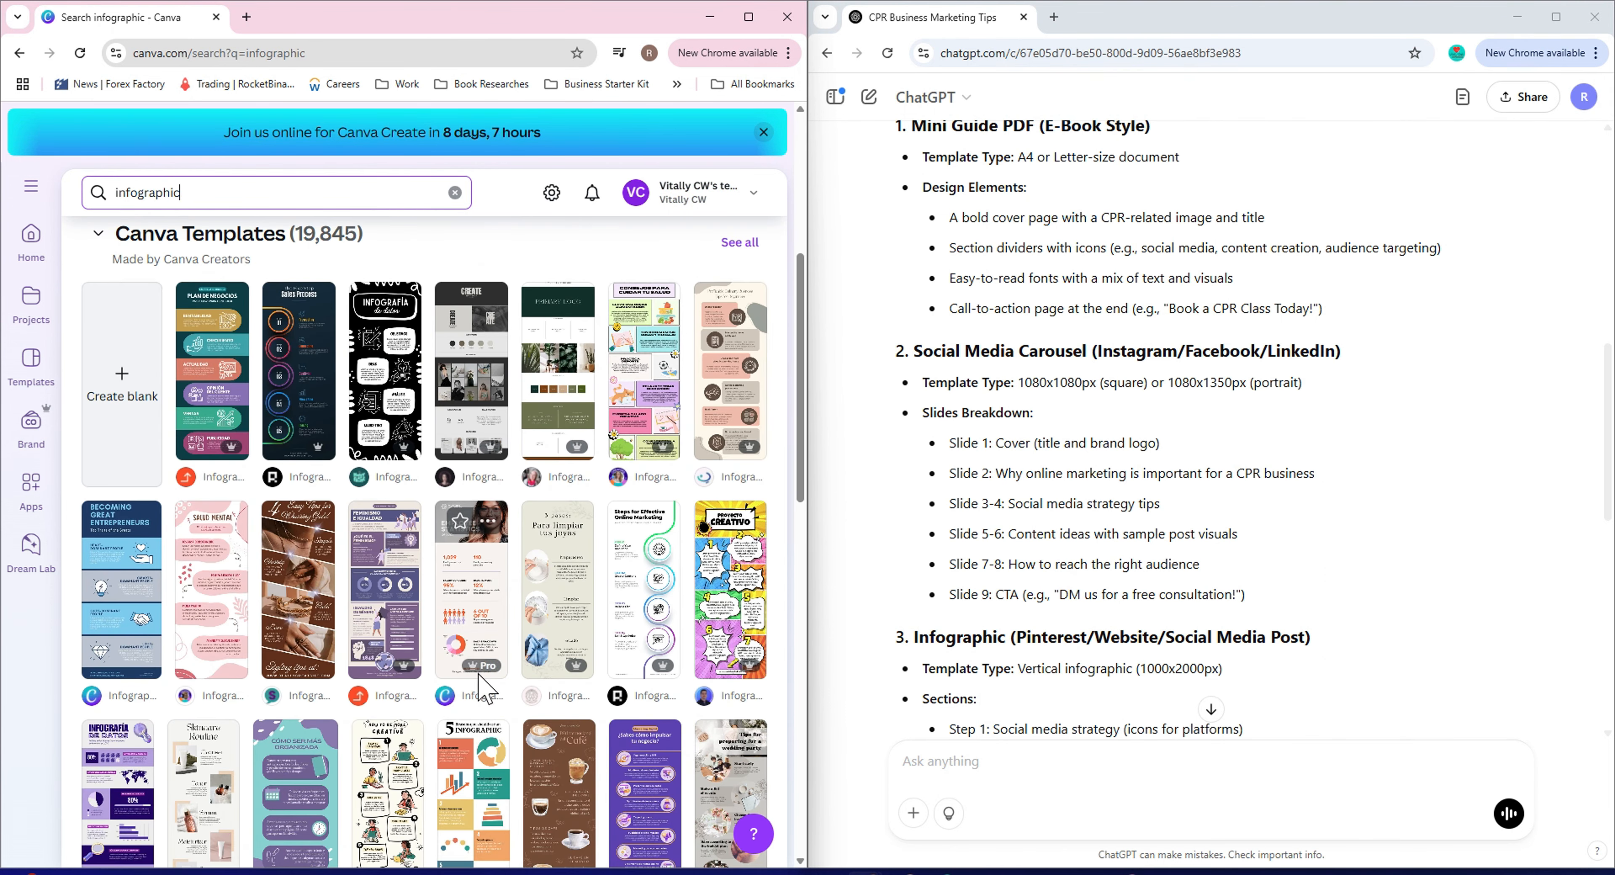
scroll(408, 690, "down", 1)
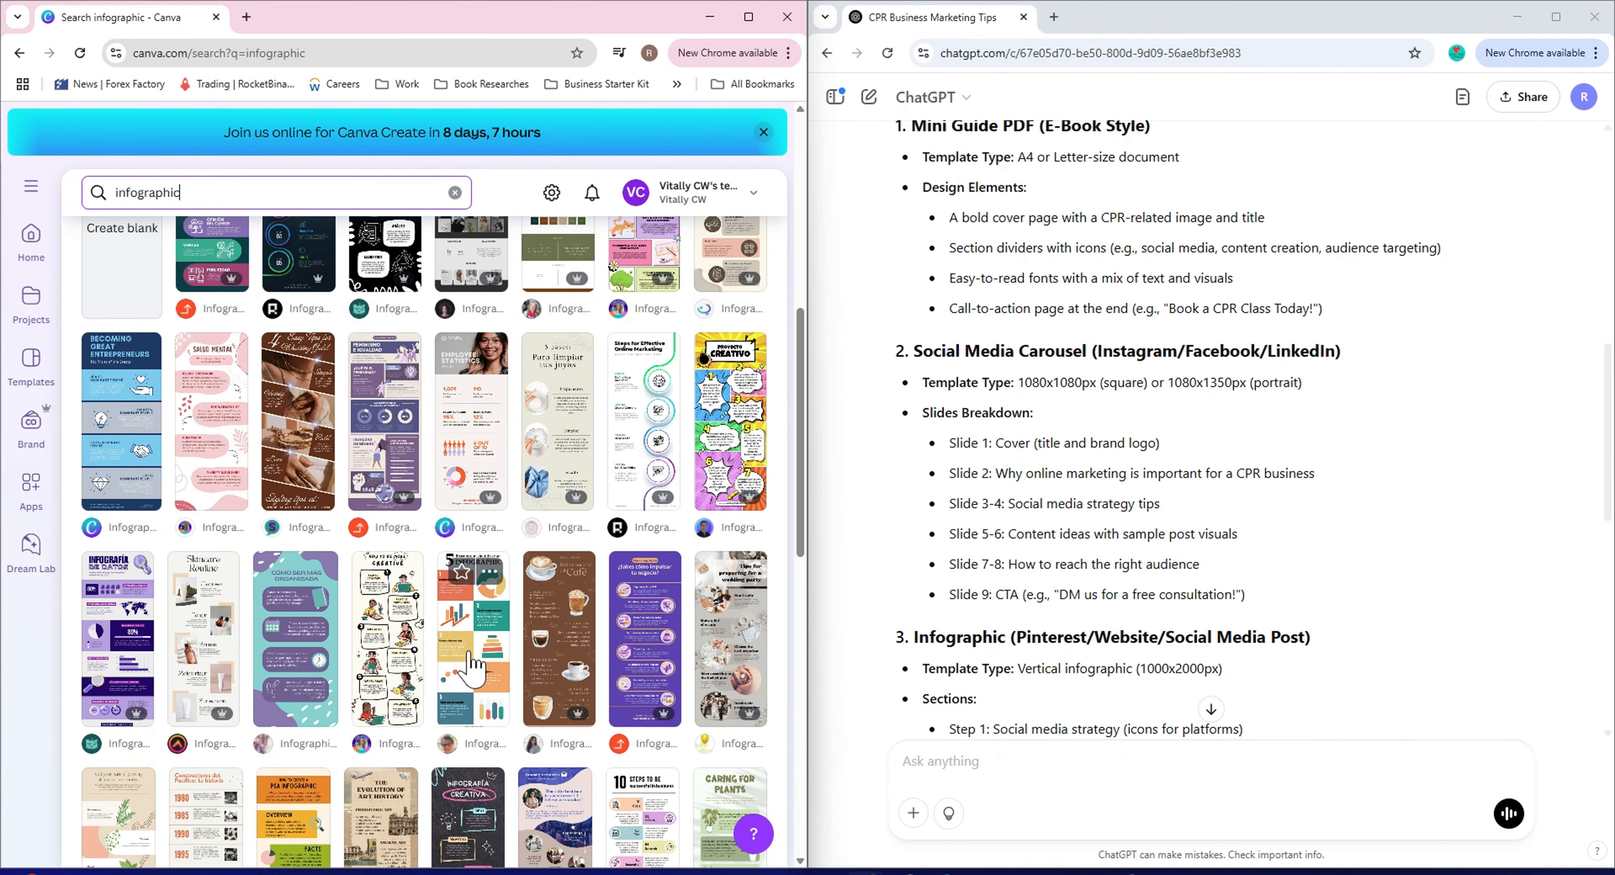
scroll(447, 666, "down", 3)
scroll(446, 666, "down", 1)
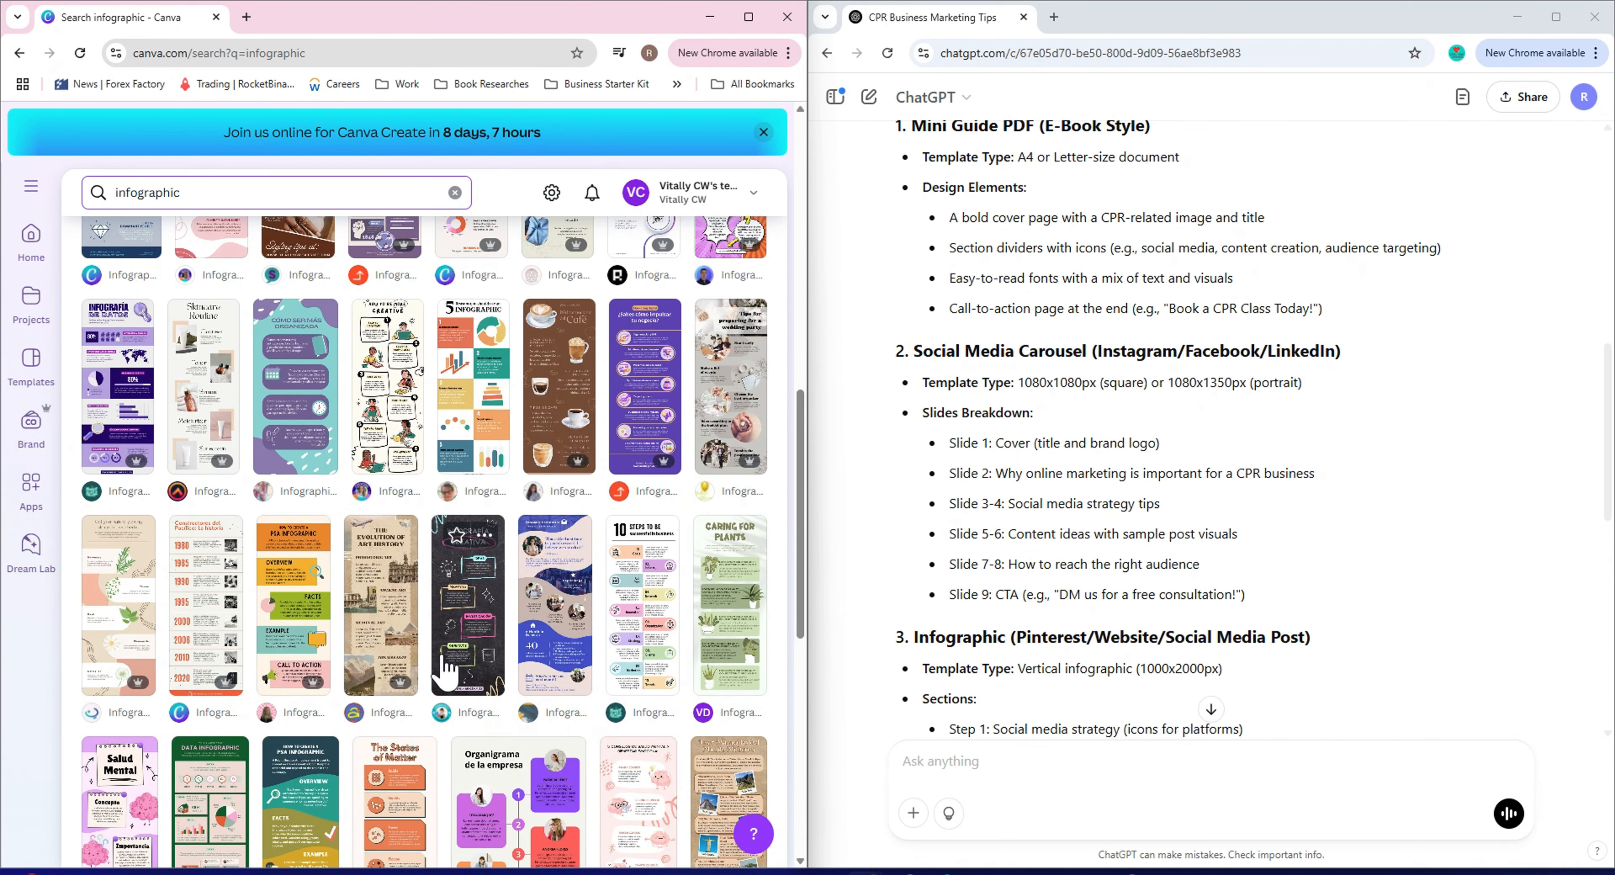
scroll(1101, 564, "up", 10)
Open the CPR marketing mini guide document in ChatGPT and read through its steps.
left_click(1104, 401)
scroll(1104, 438, "down", 3)
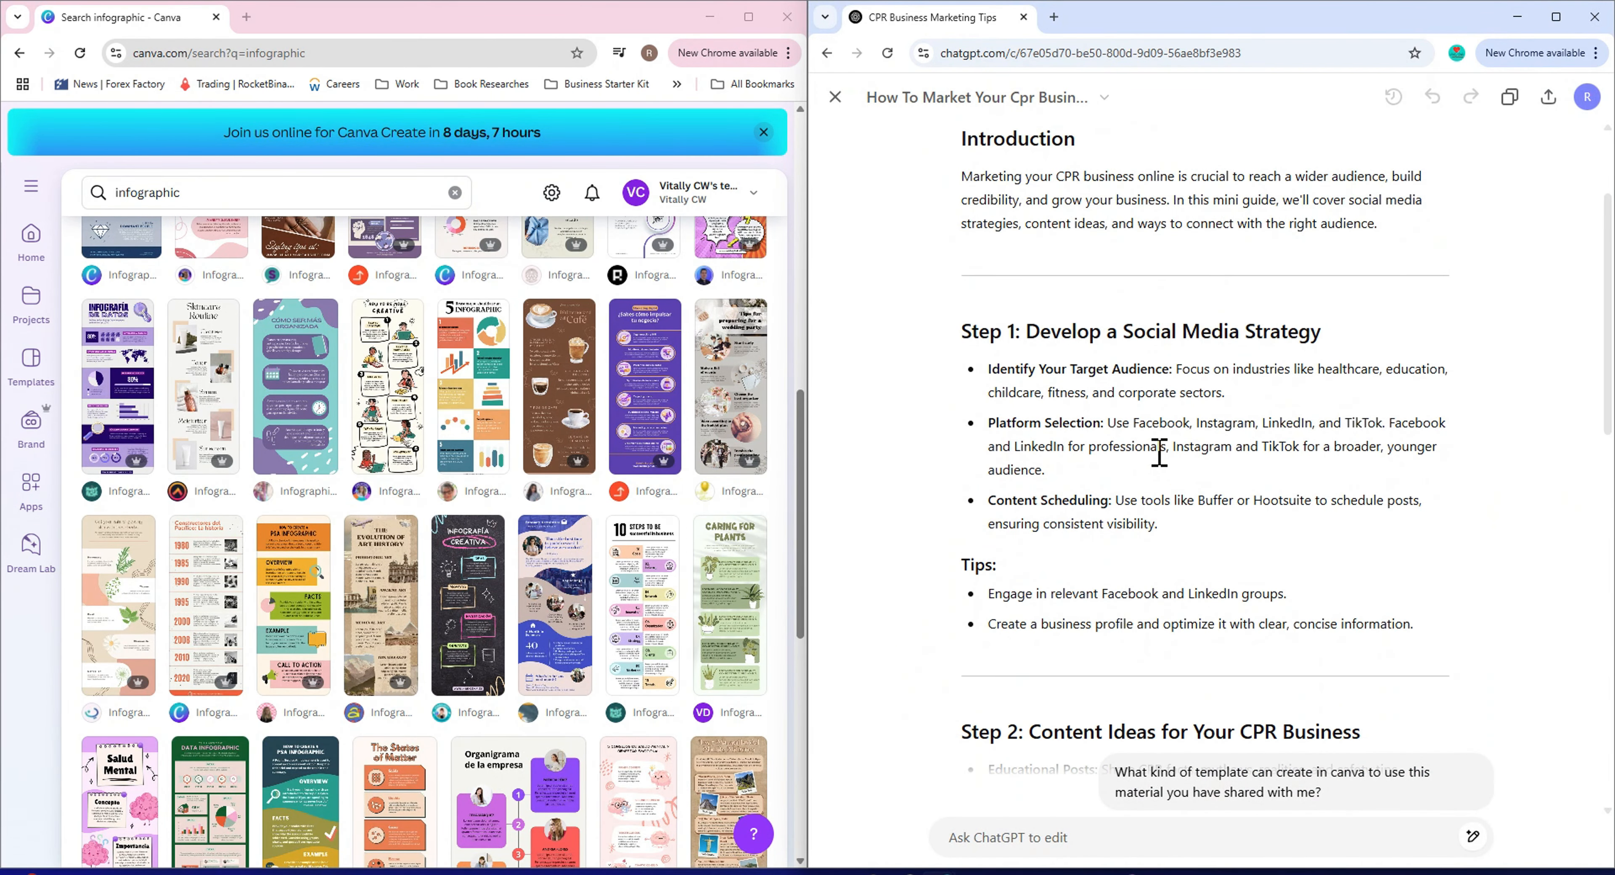
scroll(1154, 474, "down", 2)
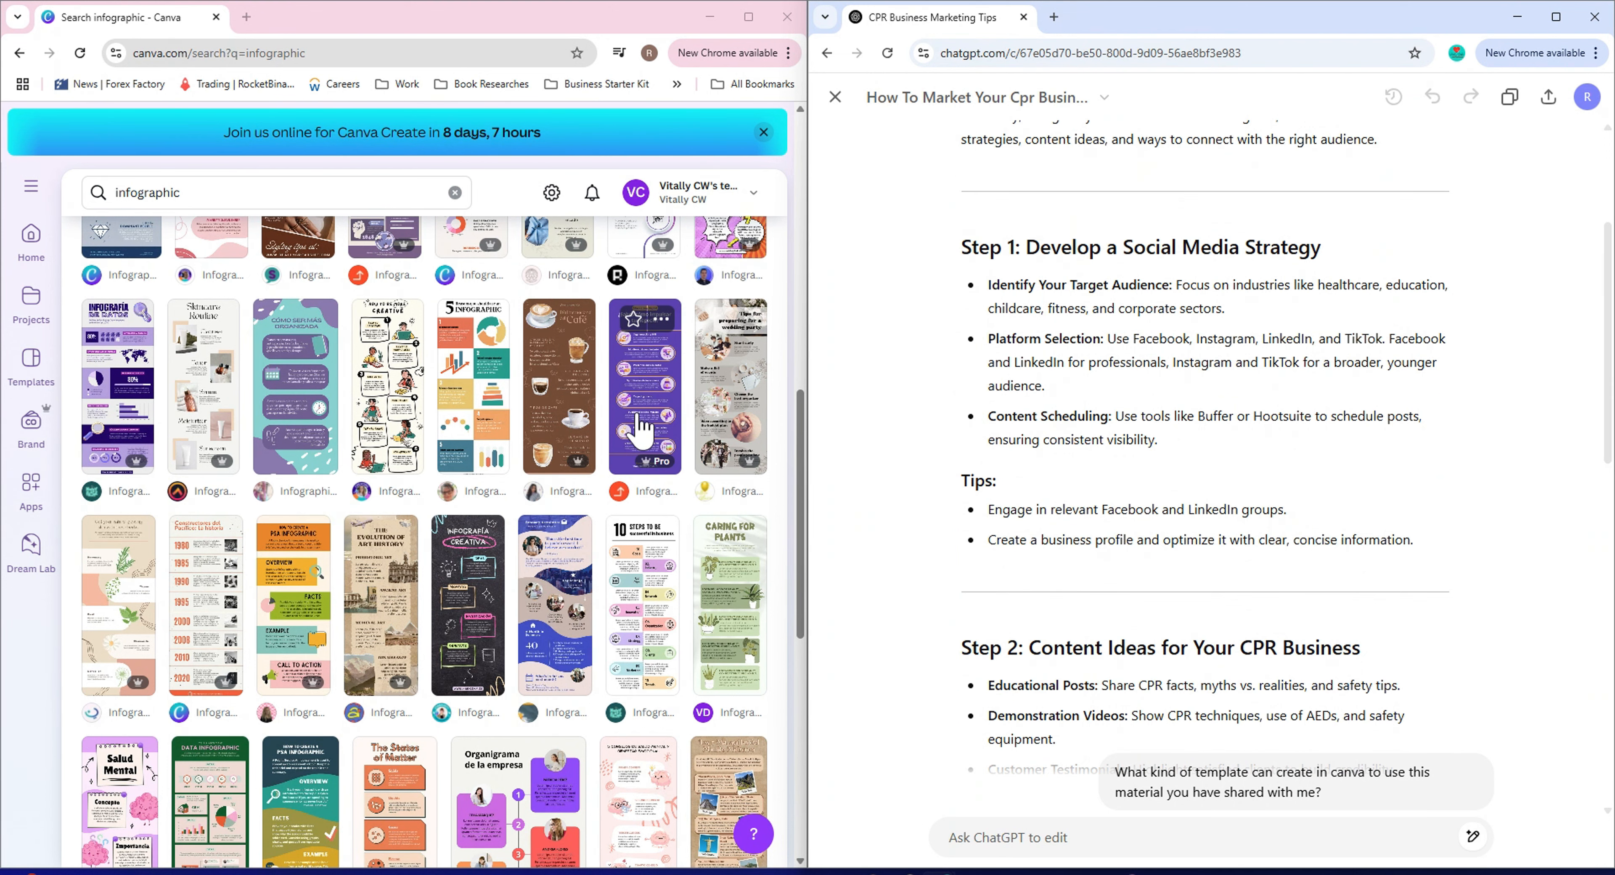
scroll(640, 433, "down", 4)
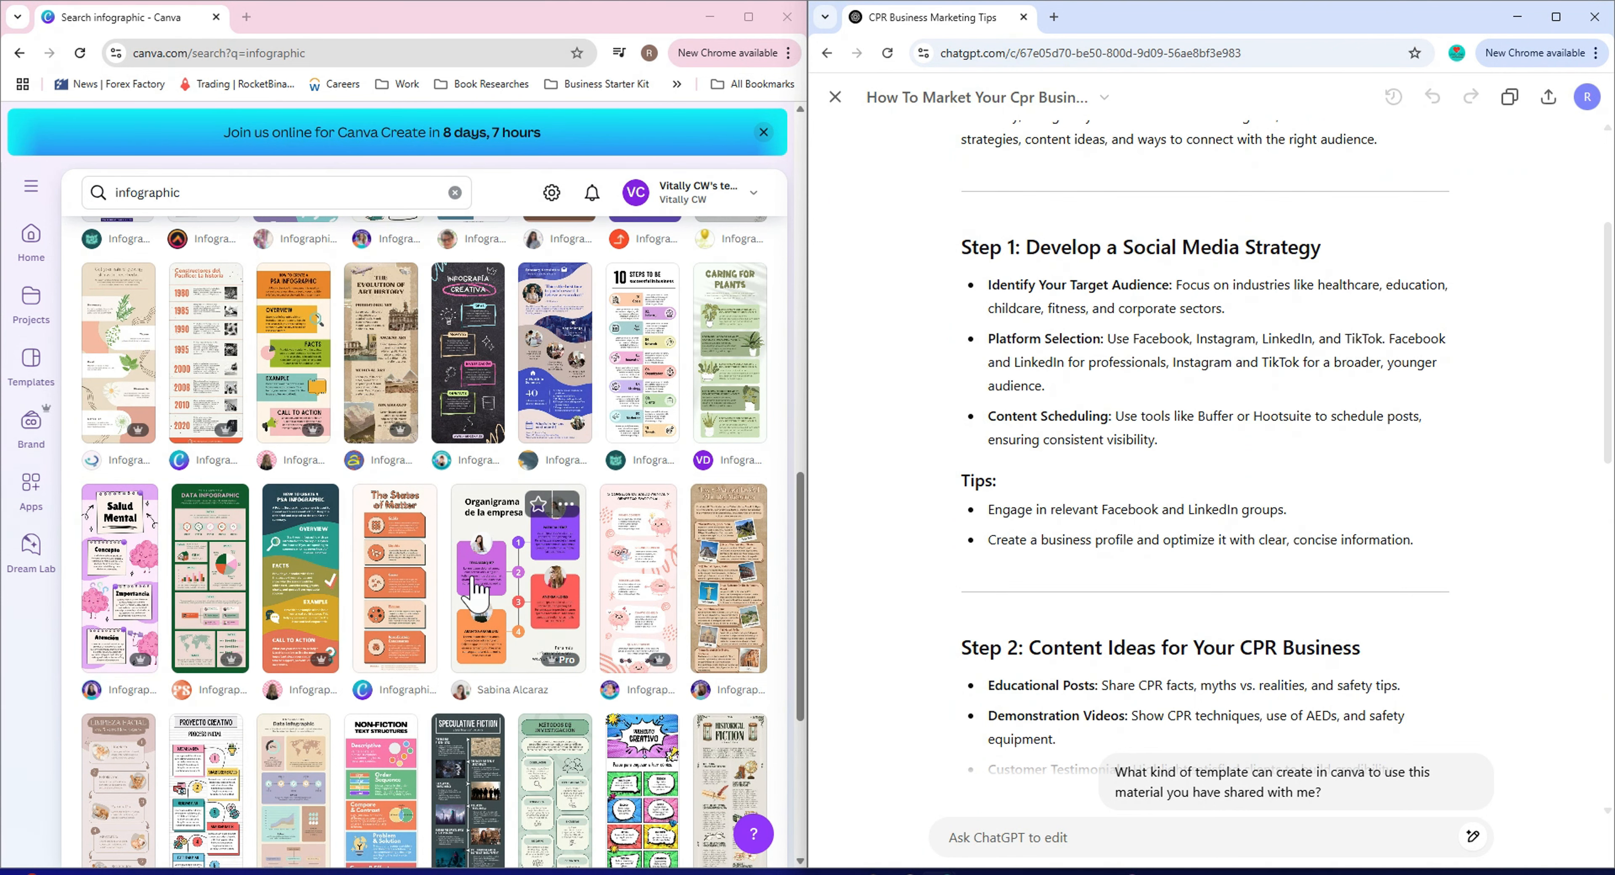
Preview the multicolour Organigrama de la empresa infographic template and browse the similar templates below it.
left_click(492, 591)
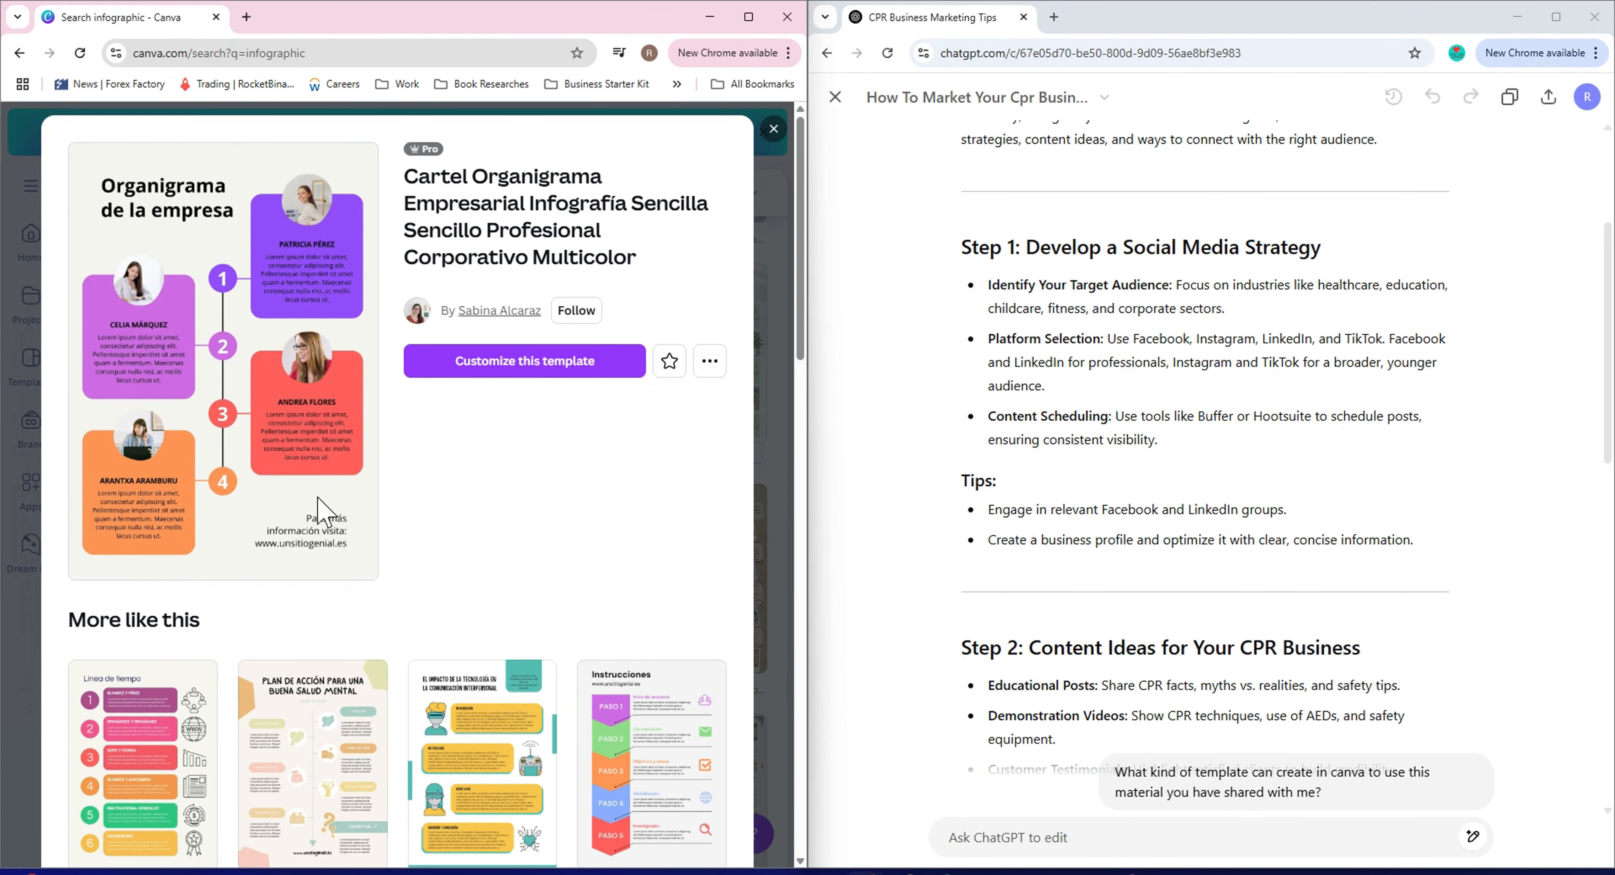
scroll(318, 498, "down", 4)
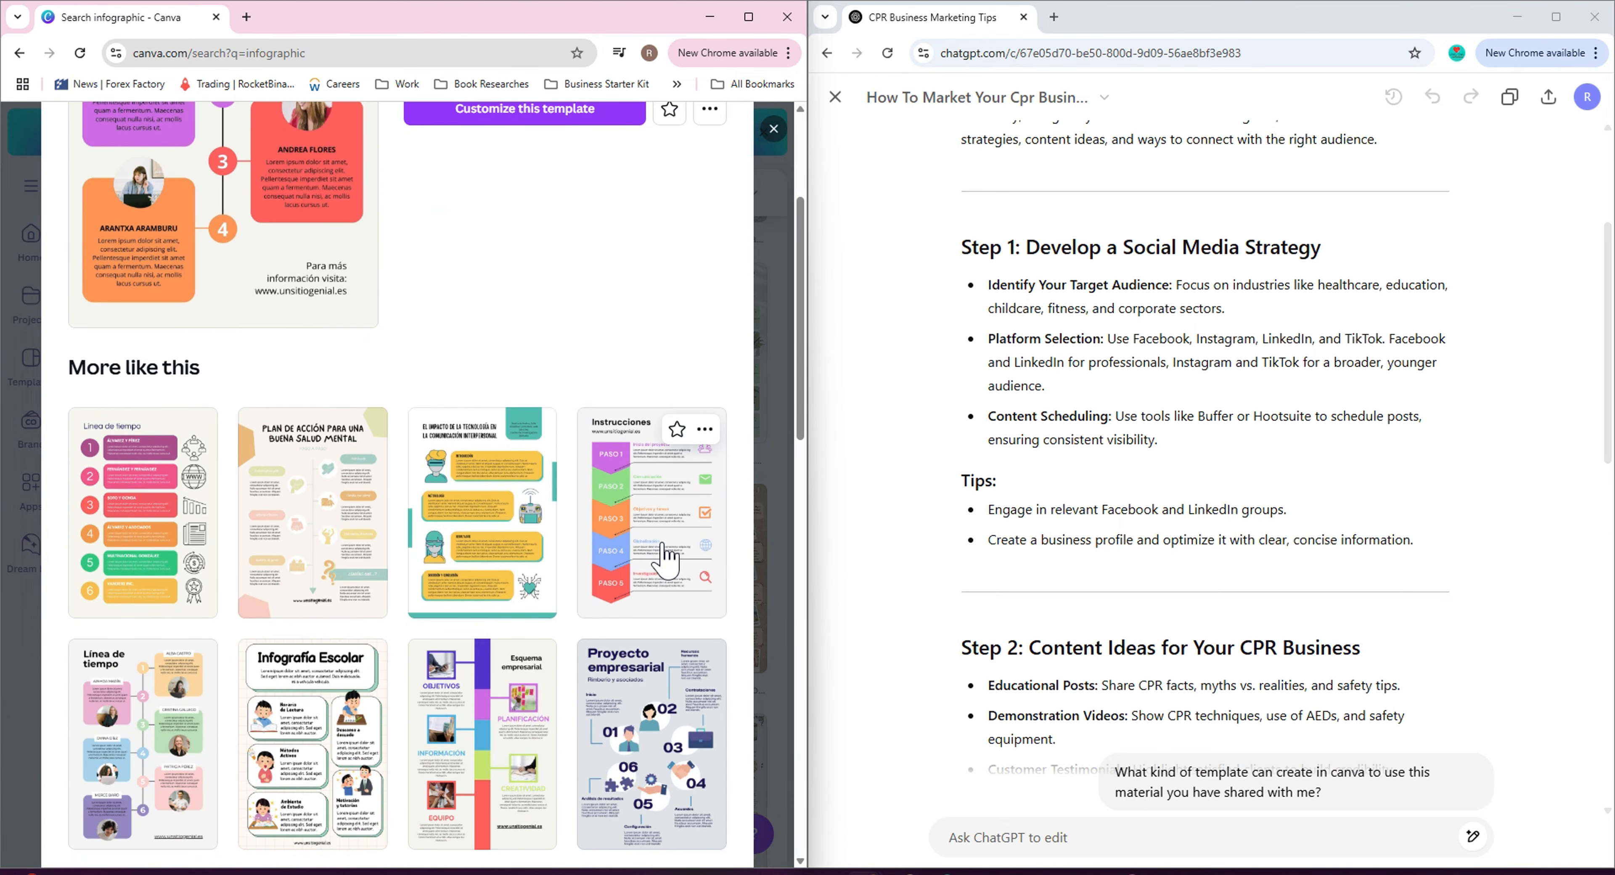
scroll(668, 555, "down", 3)
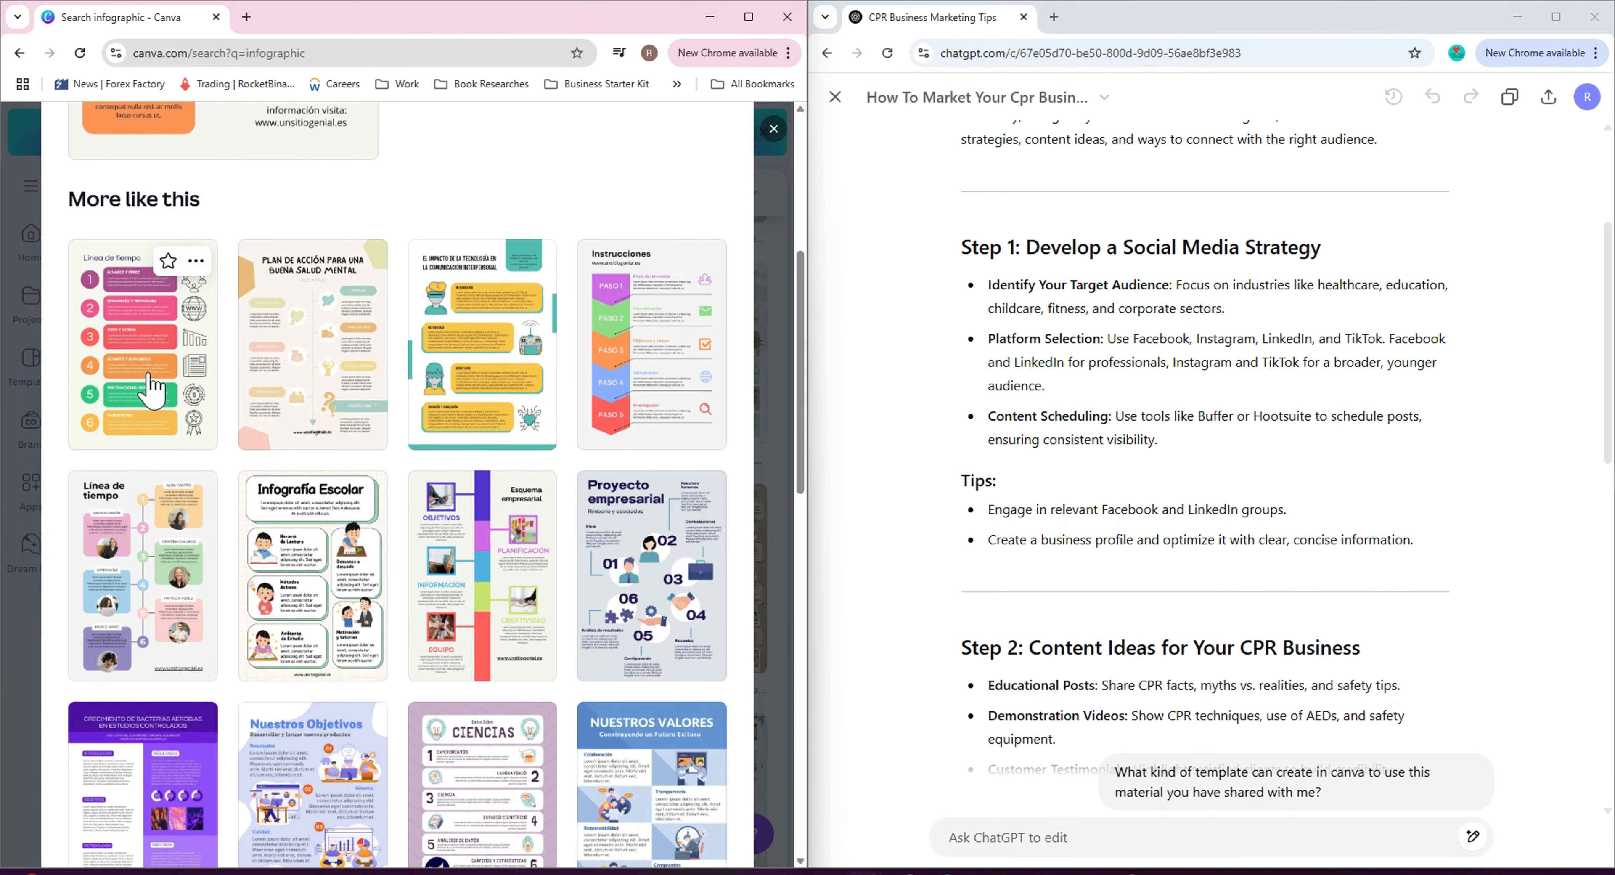
scroll(376, 618, "down", 4)
scroll(502, 646, "down", 4)
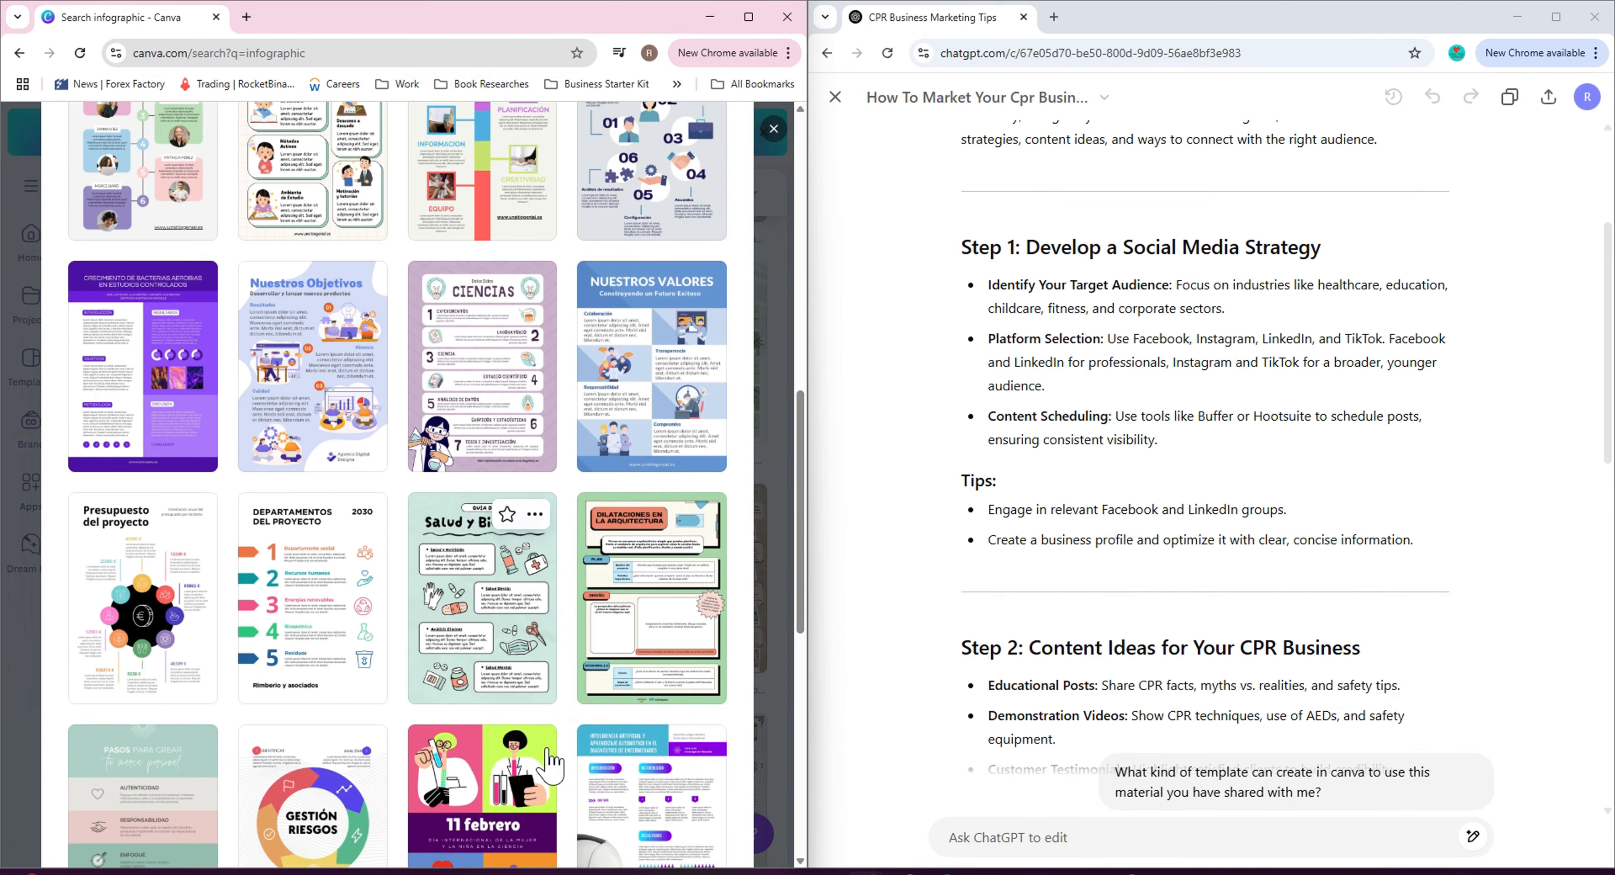
scroll(552, 765, "down", 10)
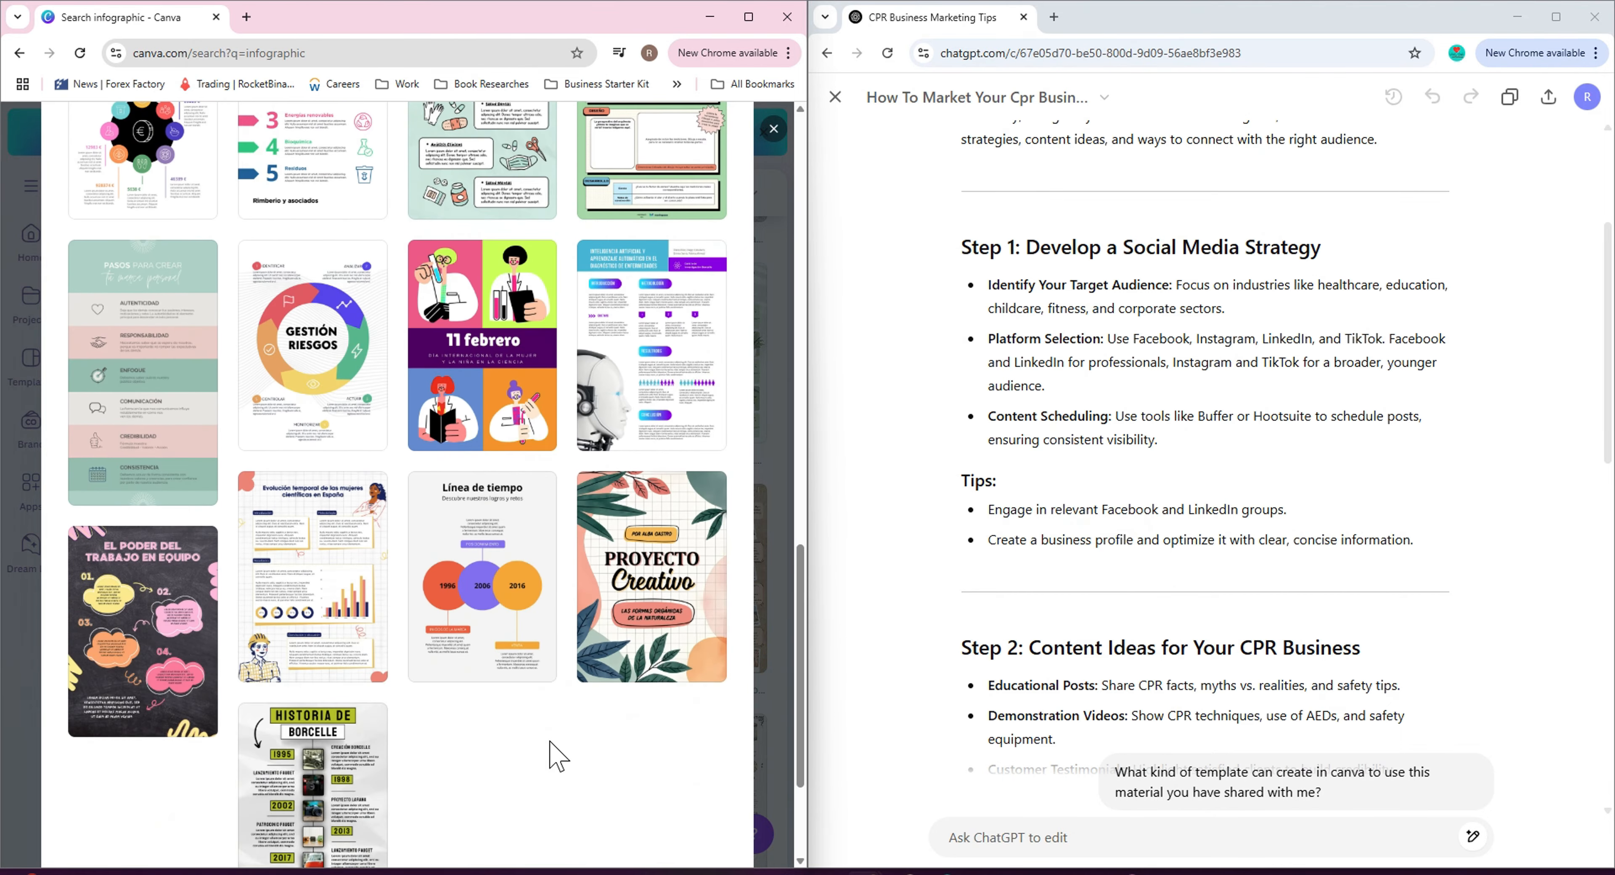
left_click(549, 753)
scroll(1179, 545, "down", 8)
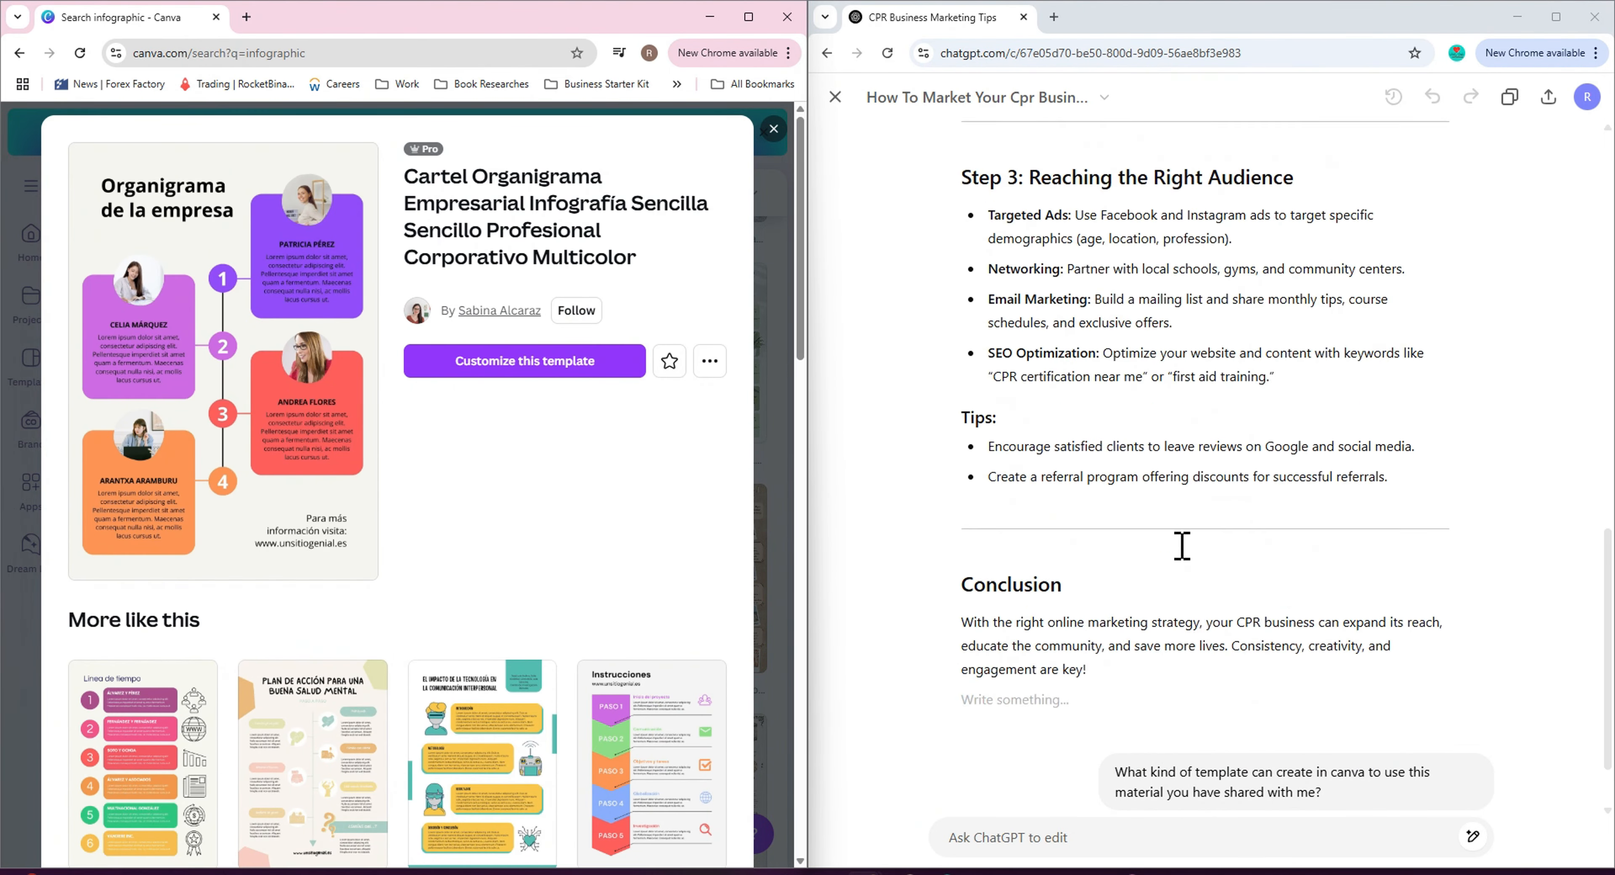
scroll(1172, 543, "up", 6)
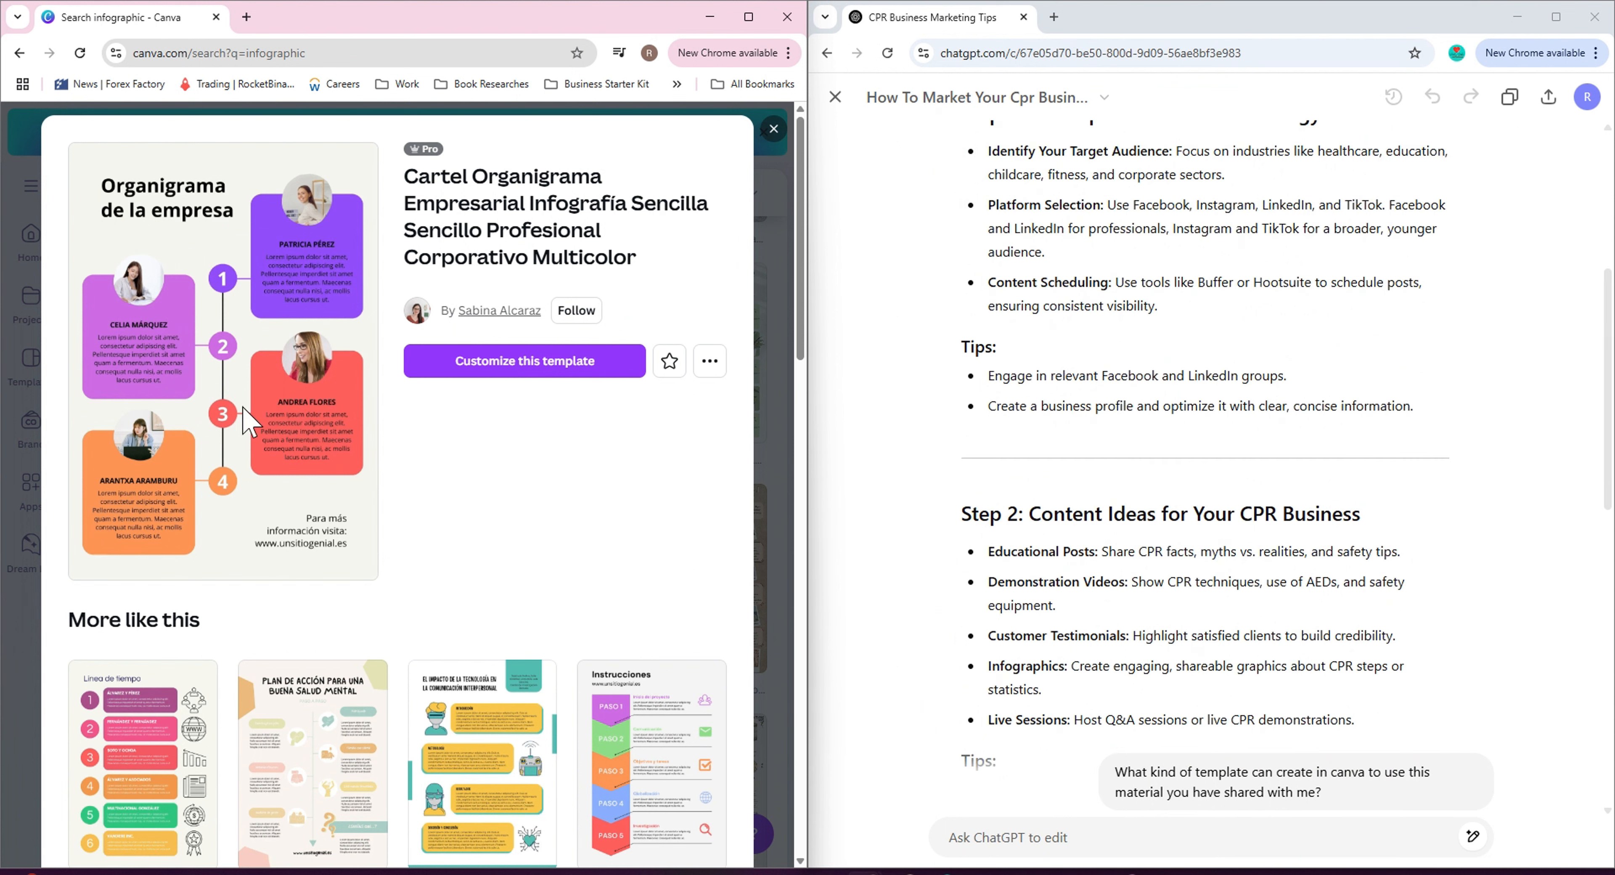
Customize the Organigrama de la empresa infographic template, opening it in the editor beside the mini guide.
left_click(530, 364)
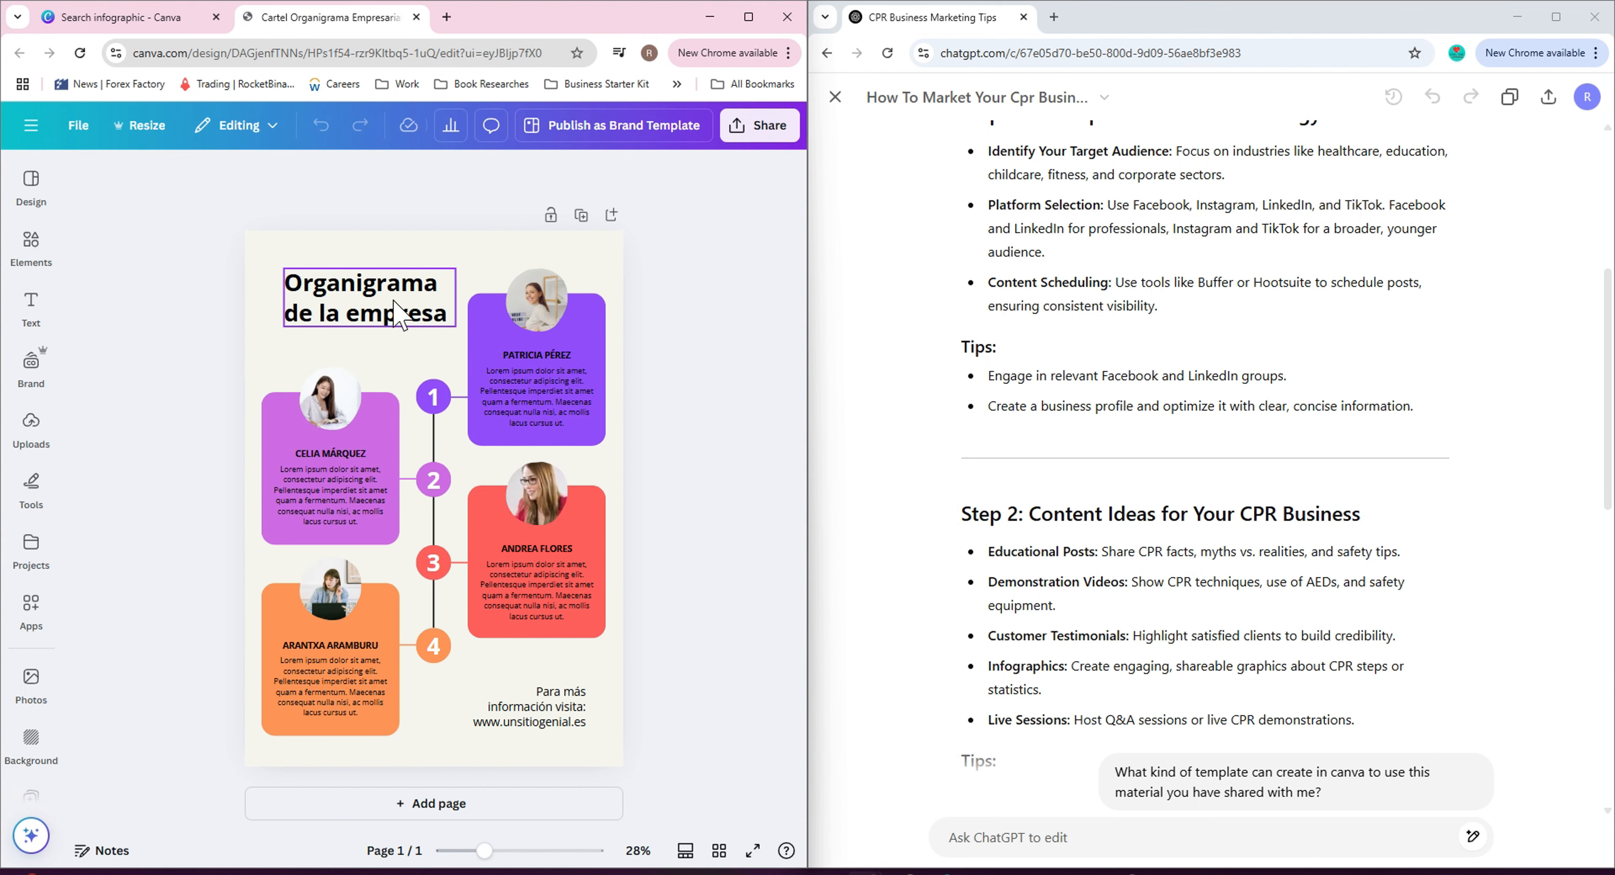
scroll(1154, 501, "up", 5)
scroll(1137, 601, "down", 1)
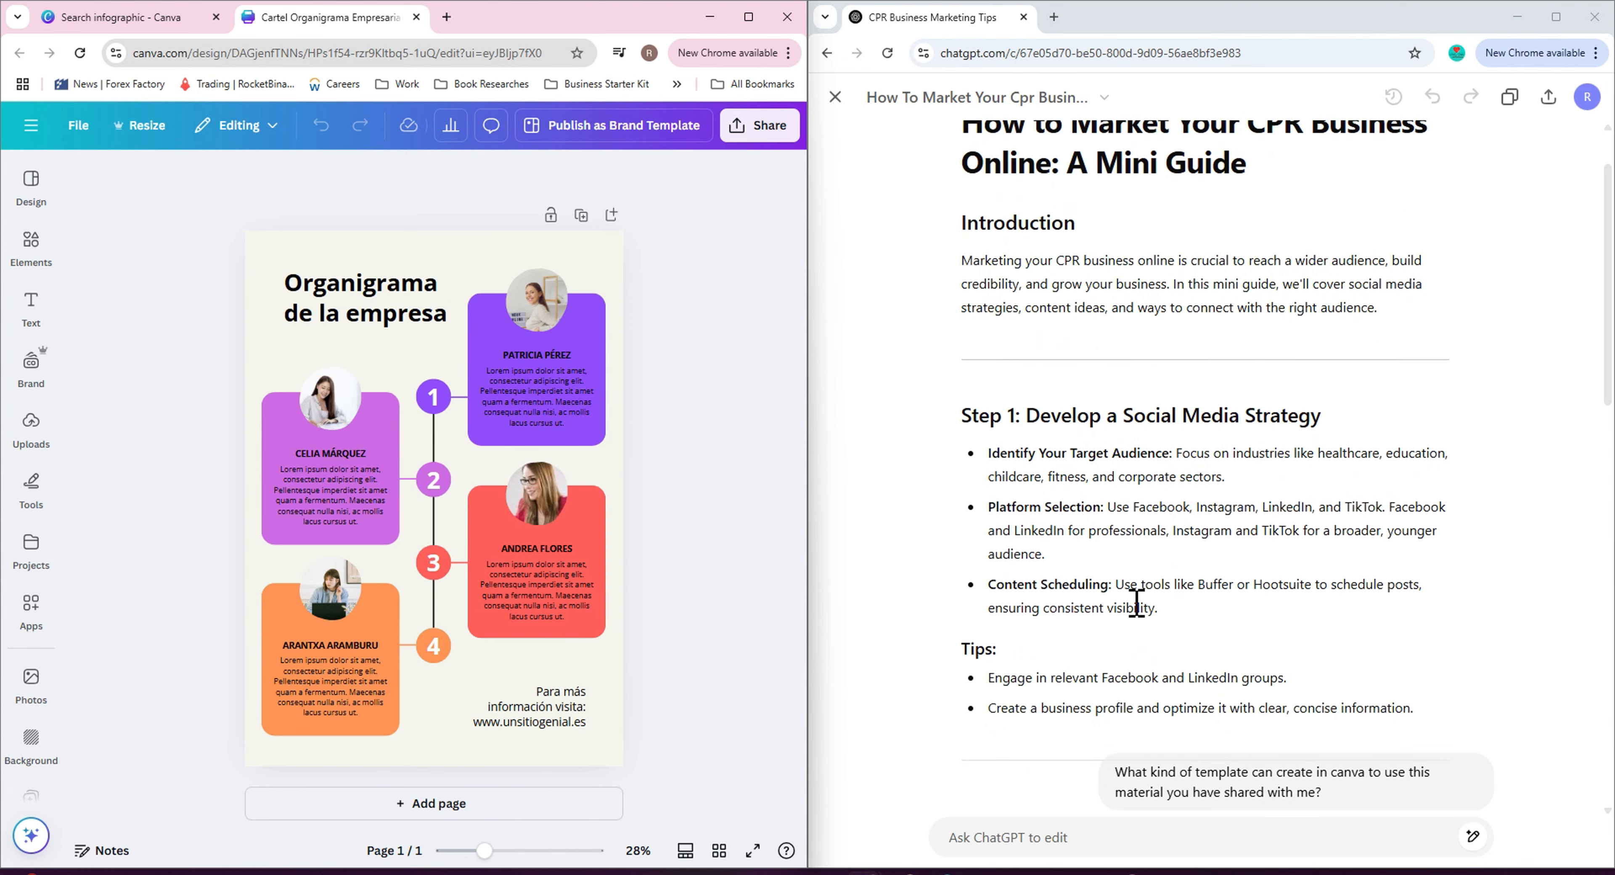
scroll(1137, 601, "up", 1)
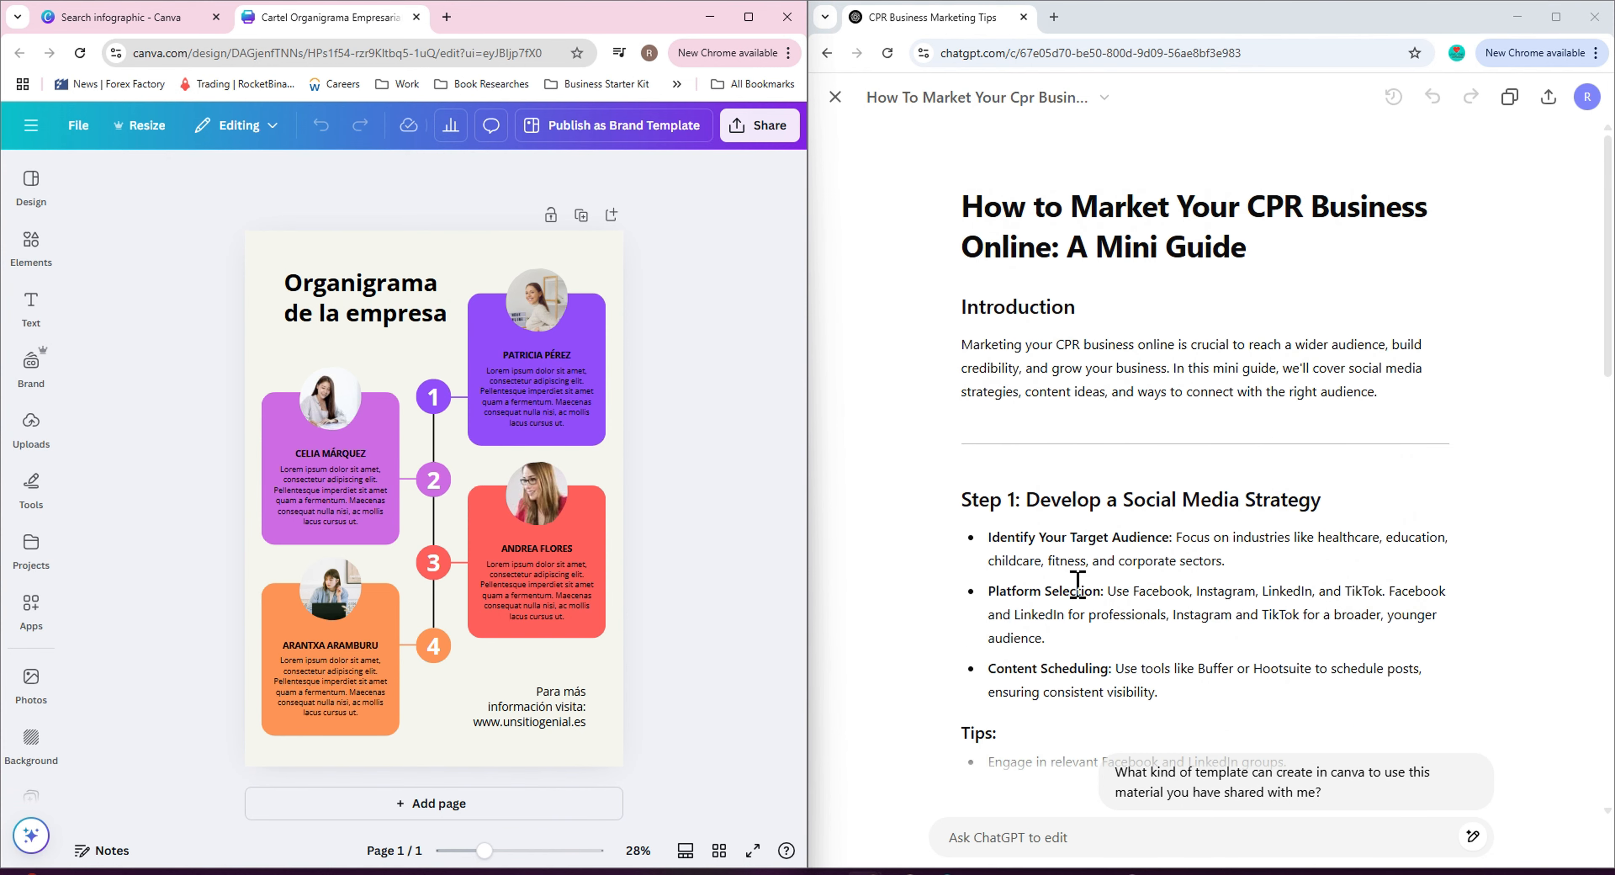
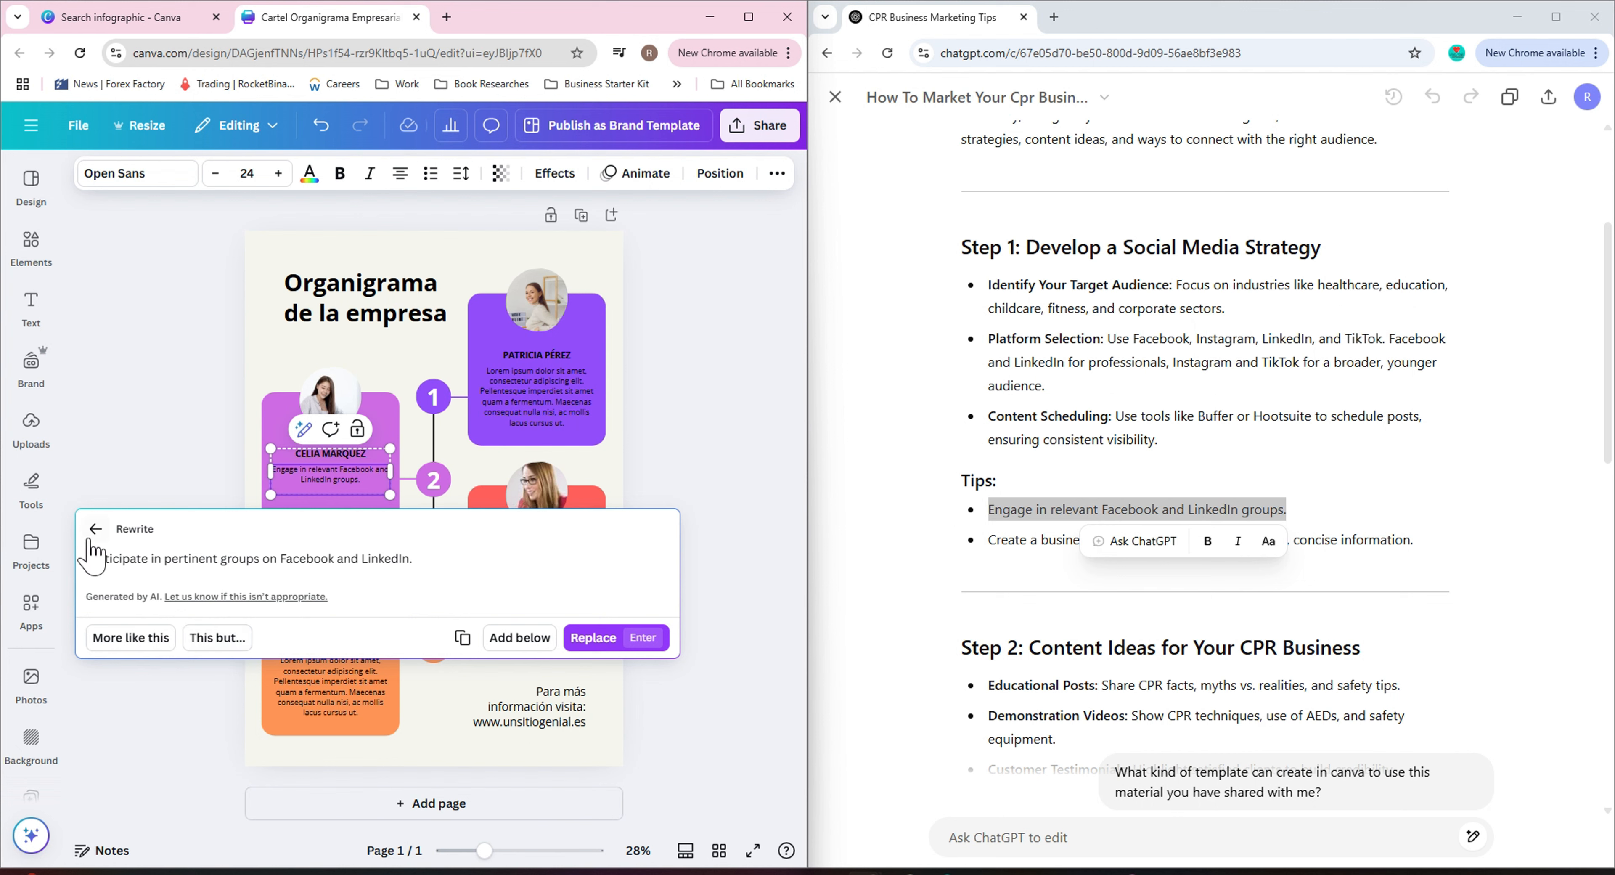
Preview Magic Write alternatives for the first box's tip text: continue writing, another rewrite and a more formal version.
left_click(96, 529)
left_click(304, 429)
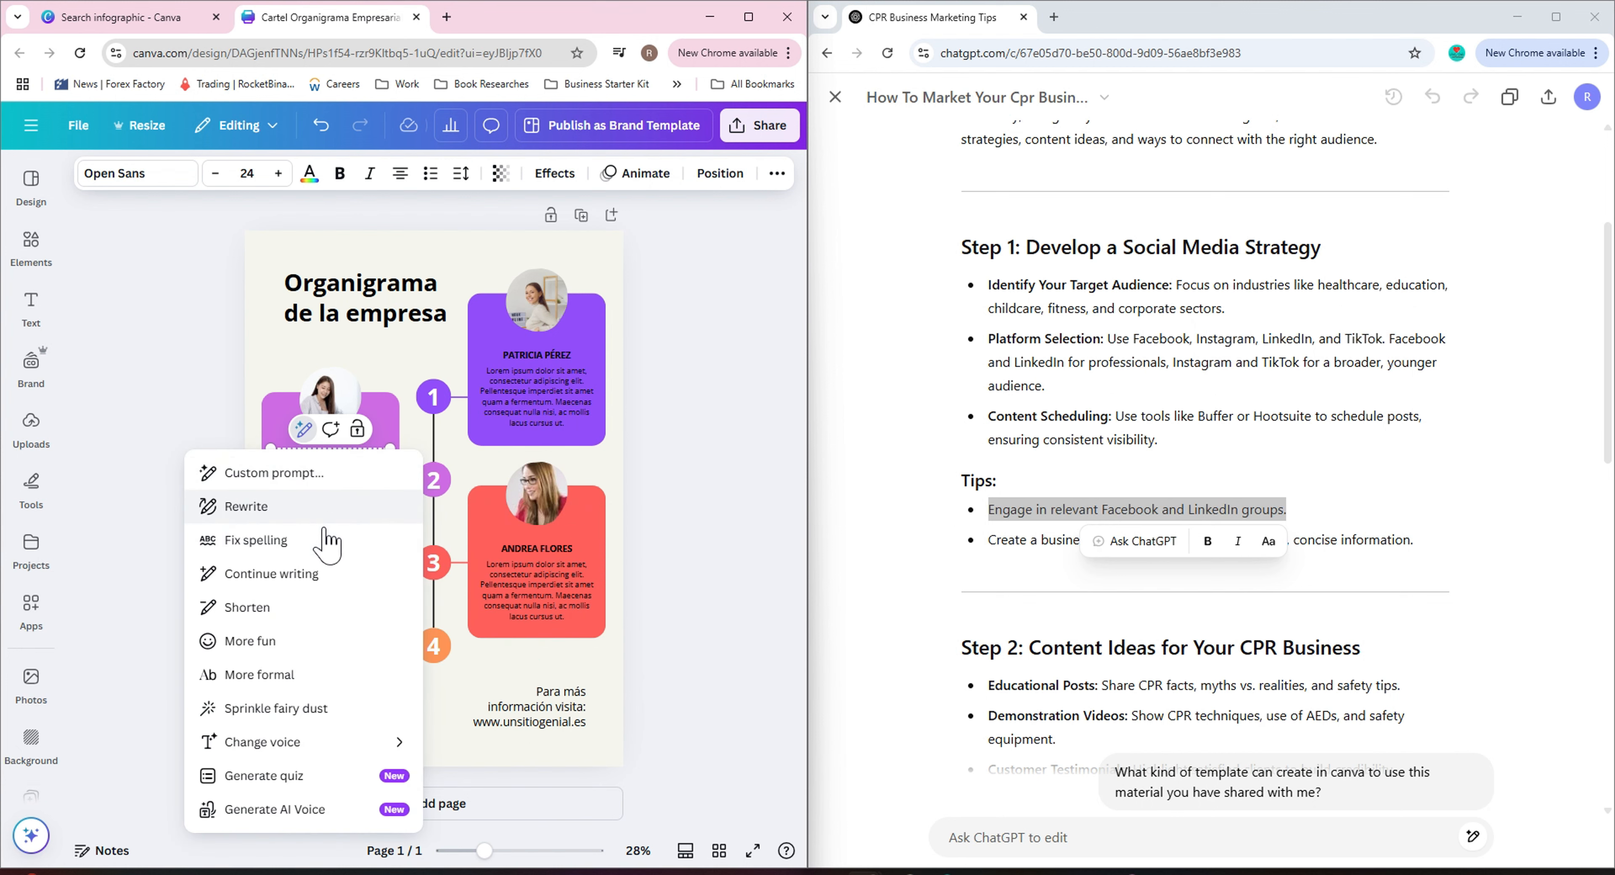
left_click(324, 573)
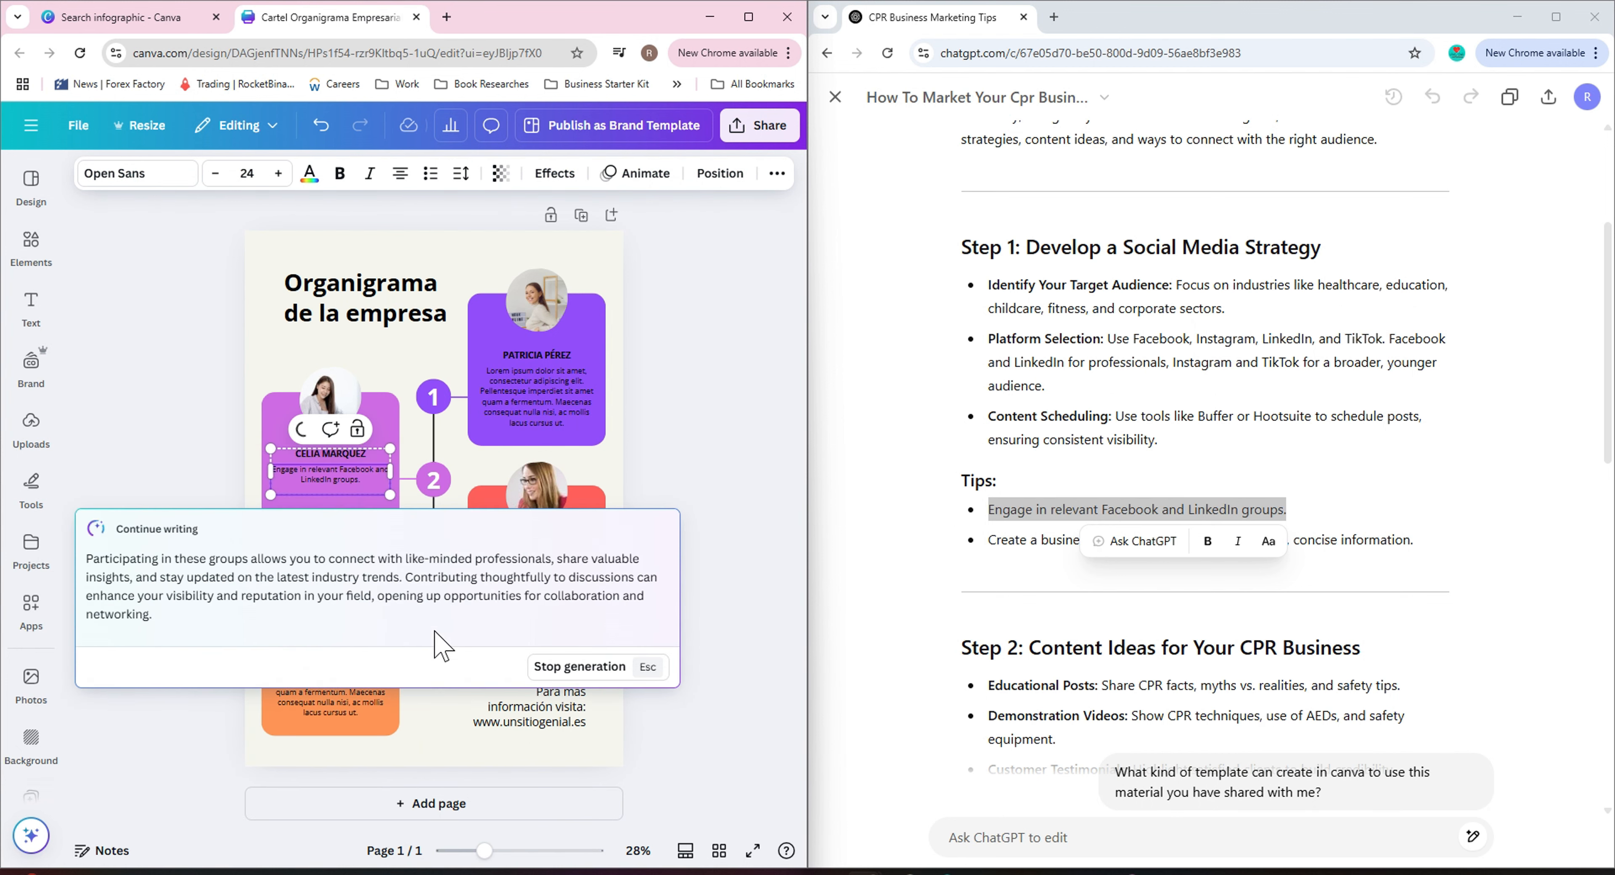
left_click(97, 529)
left_click(303, 429)
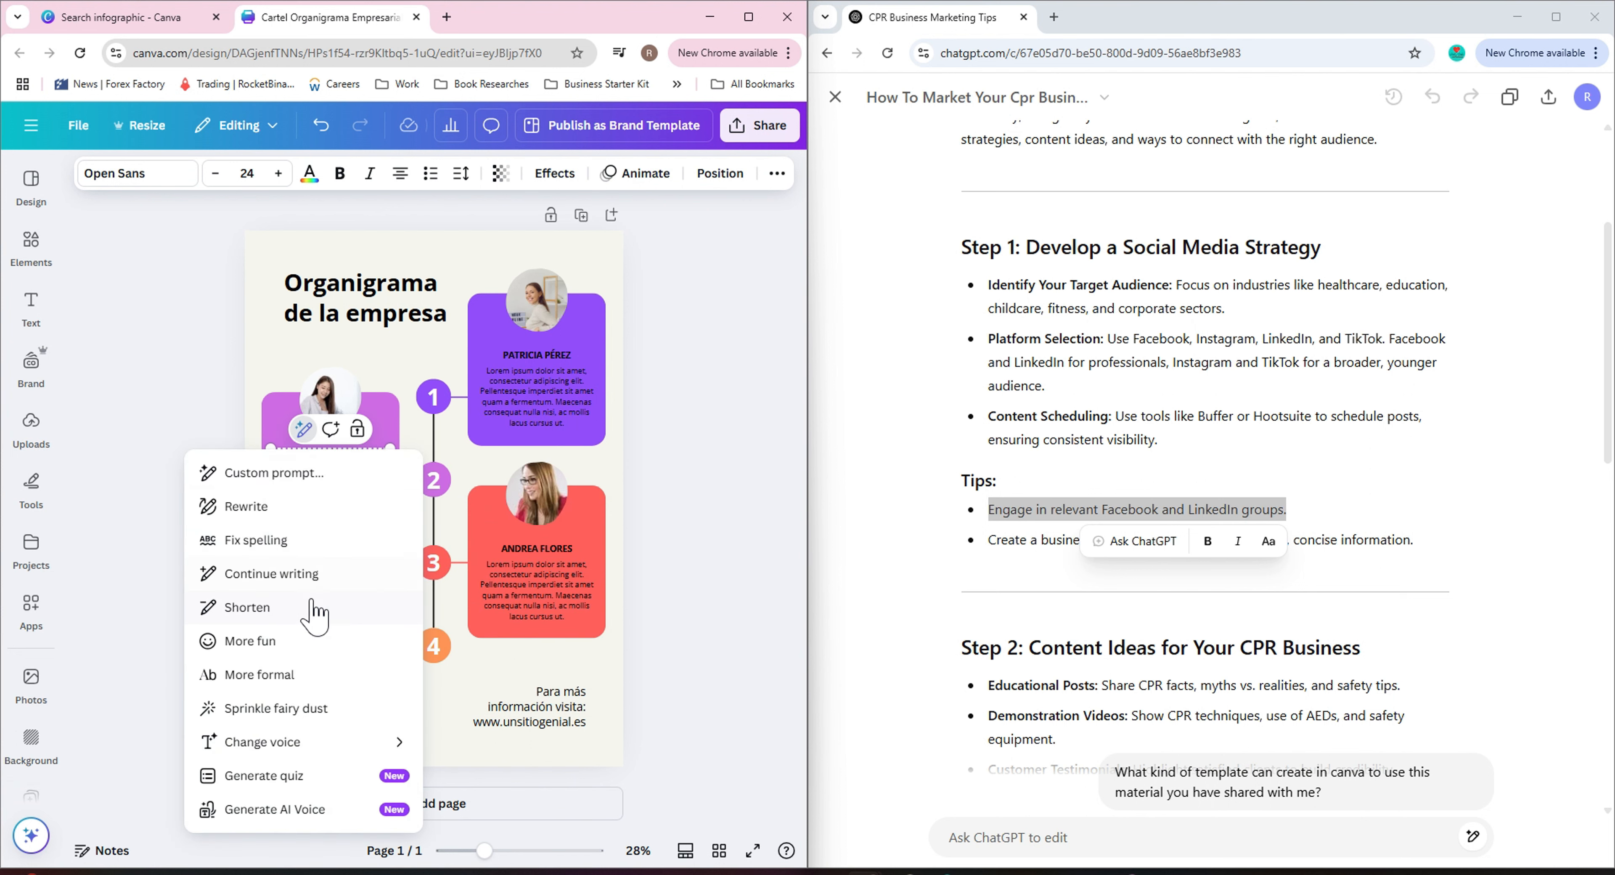
left_click(316, 652)
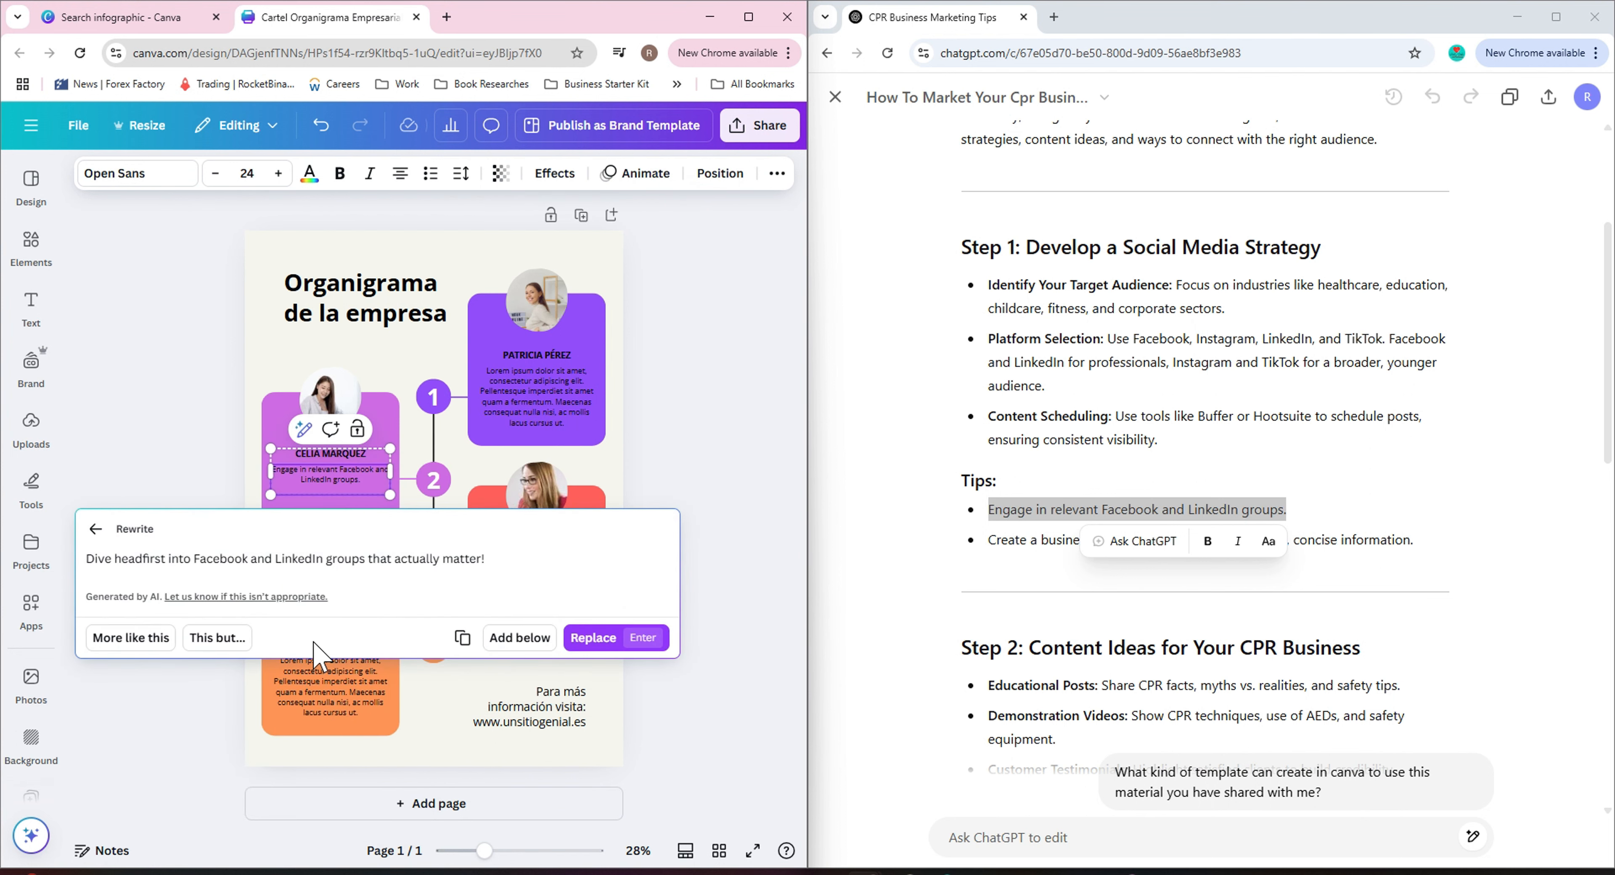
left_click(95, 529)
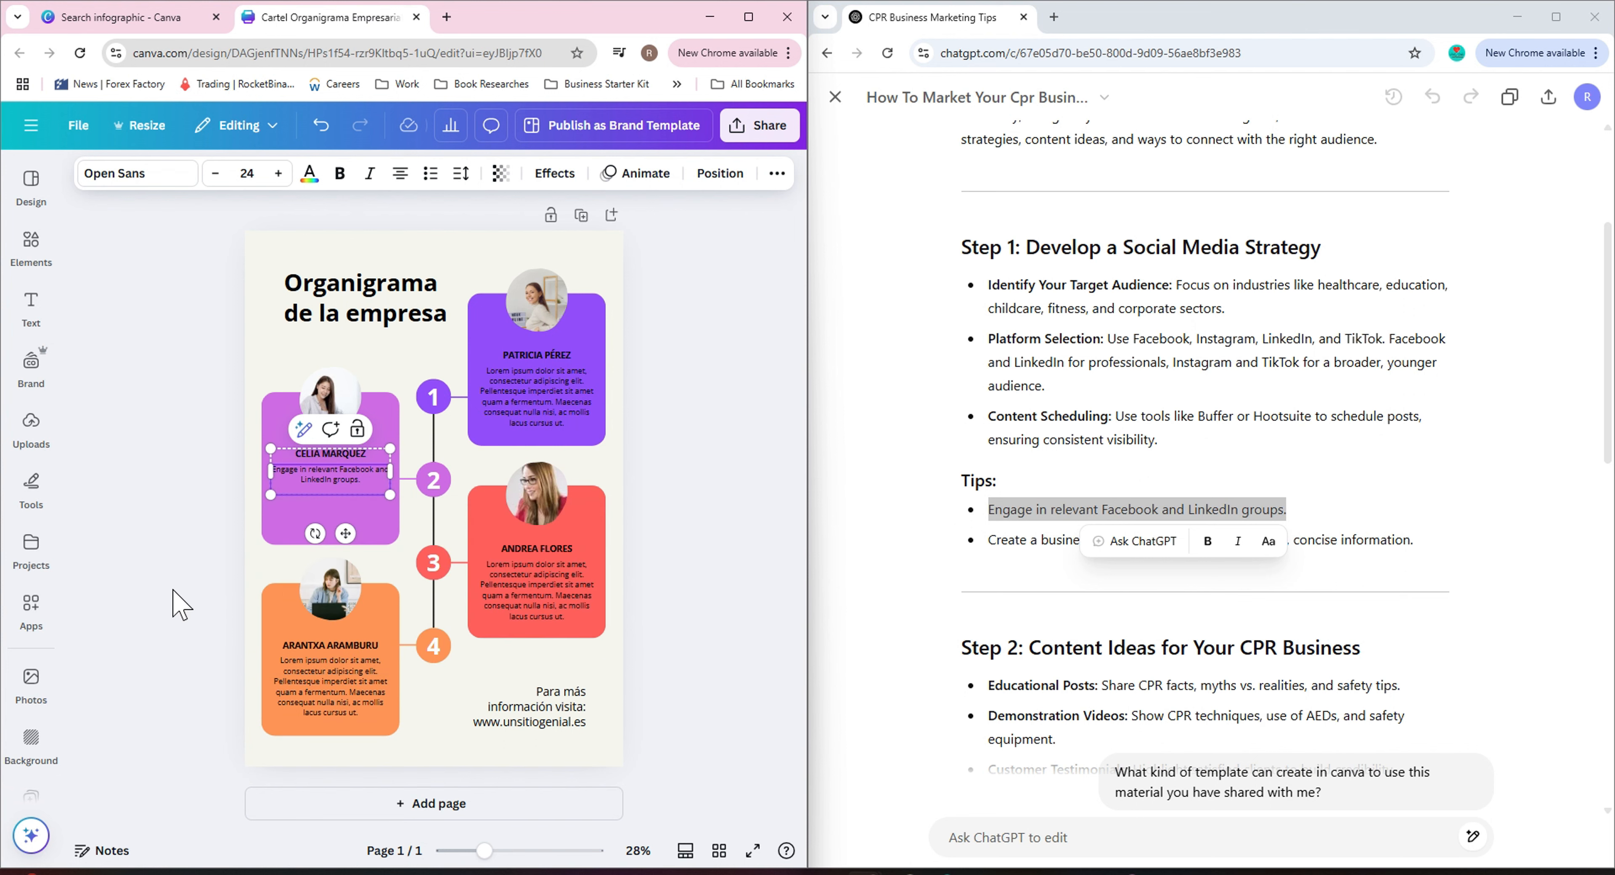
left_click(304, 439)
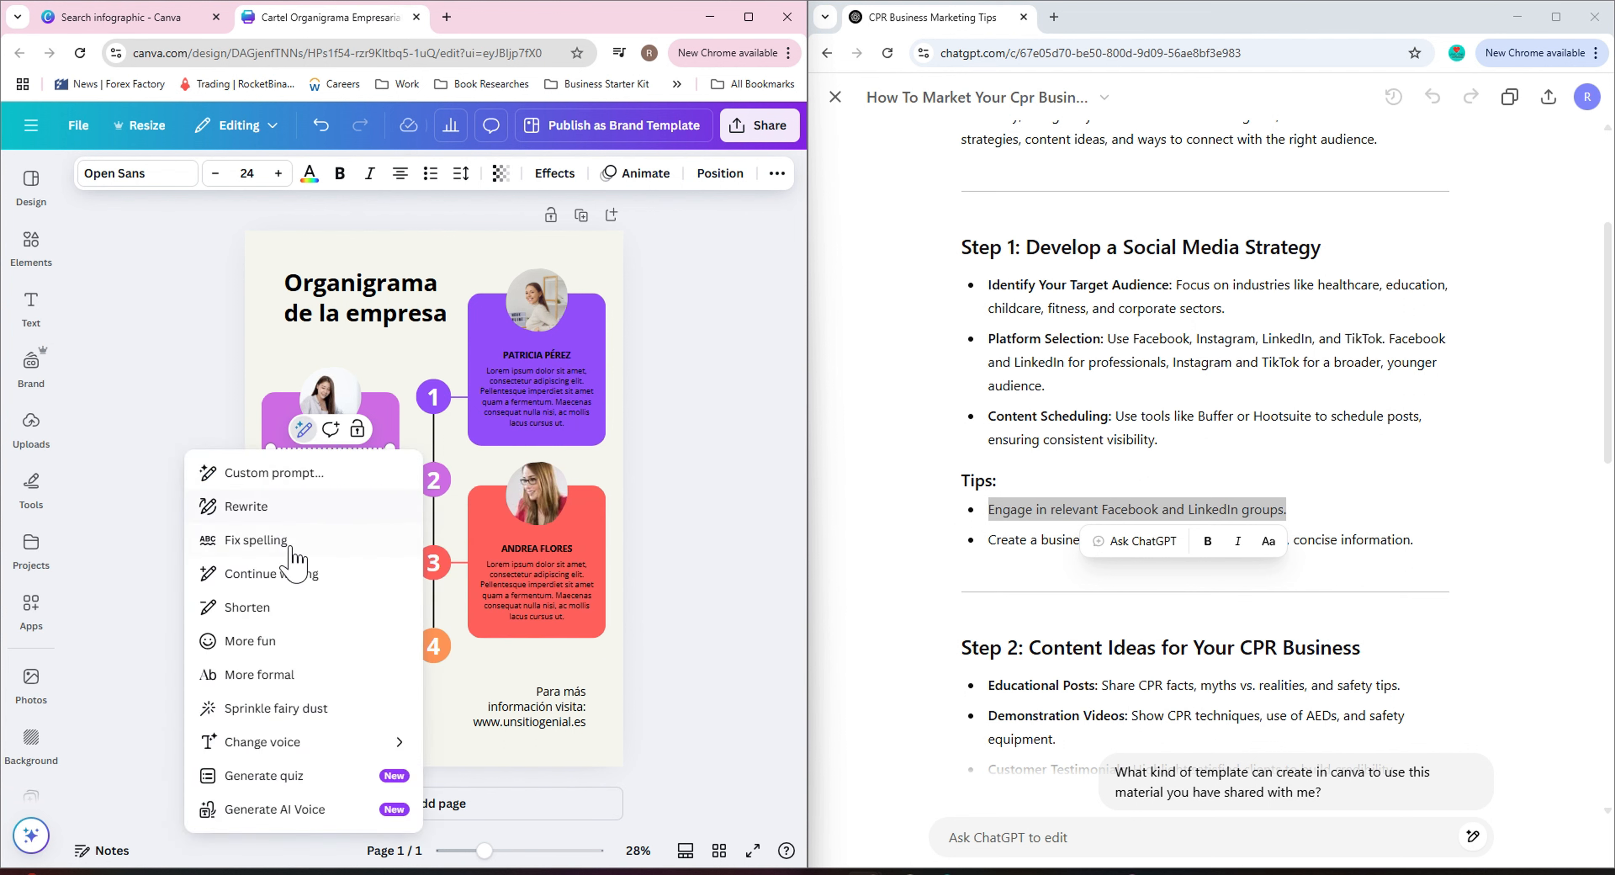
left_click(307, 677)
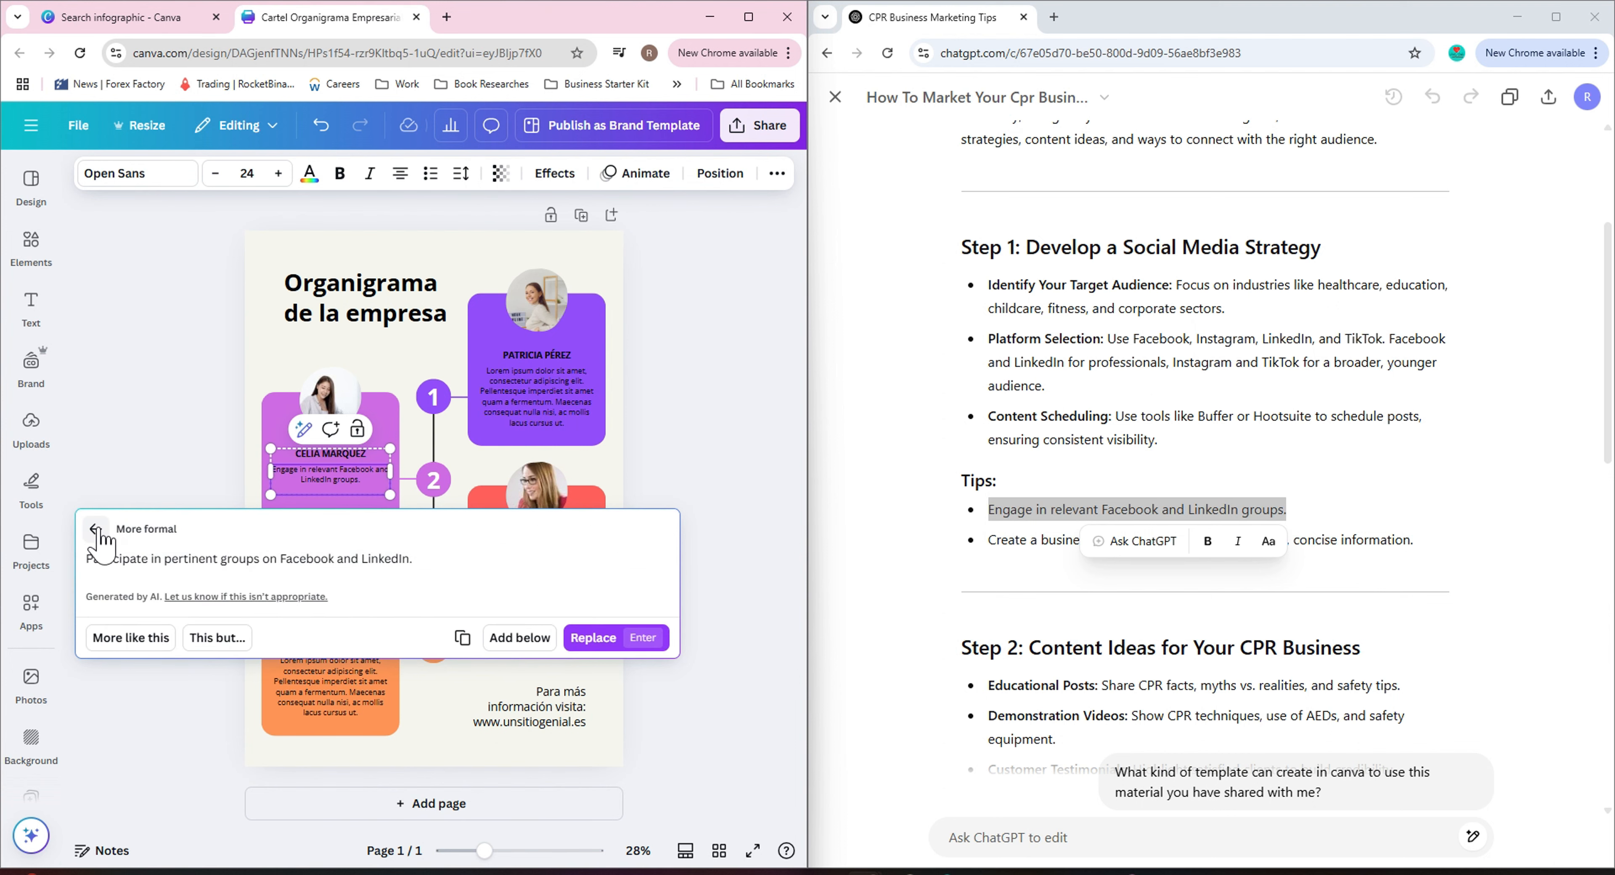
left_click(99, 534)
Generate a Sprinkle fairy dust version of the tip text and add it below the original in the first box.
left_click(303, 429)
left_click(263, 710)
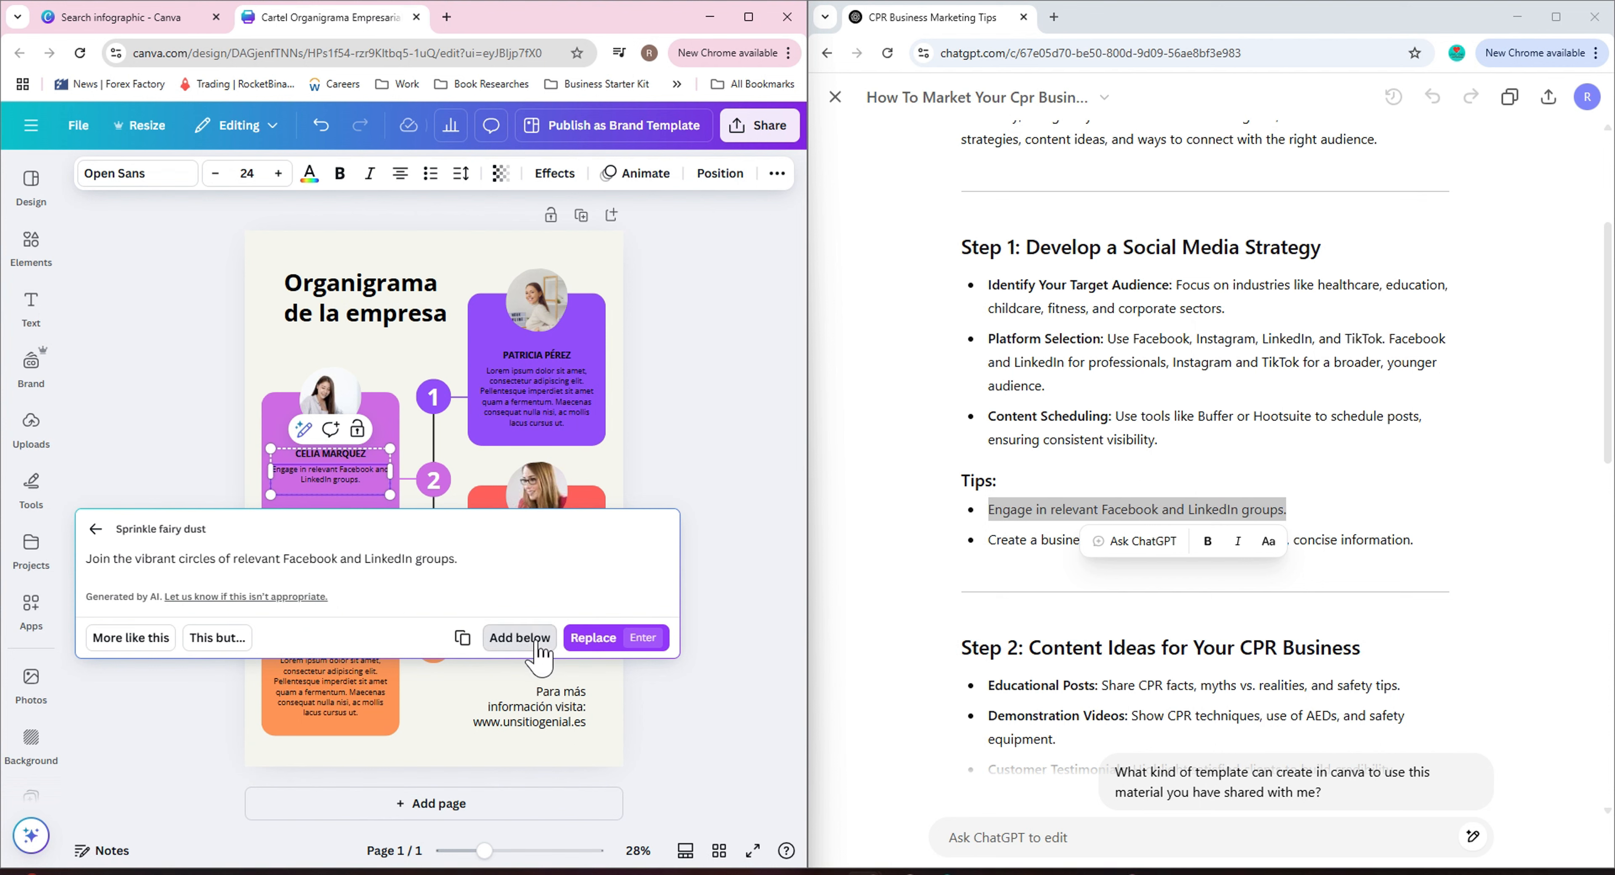
left_click(519, 637)
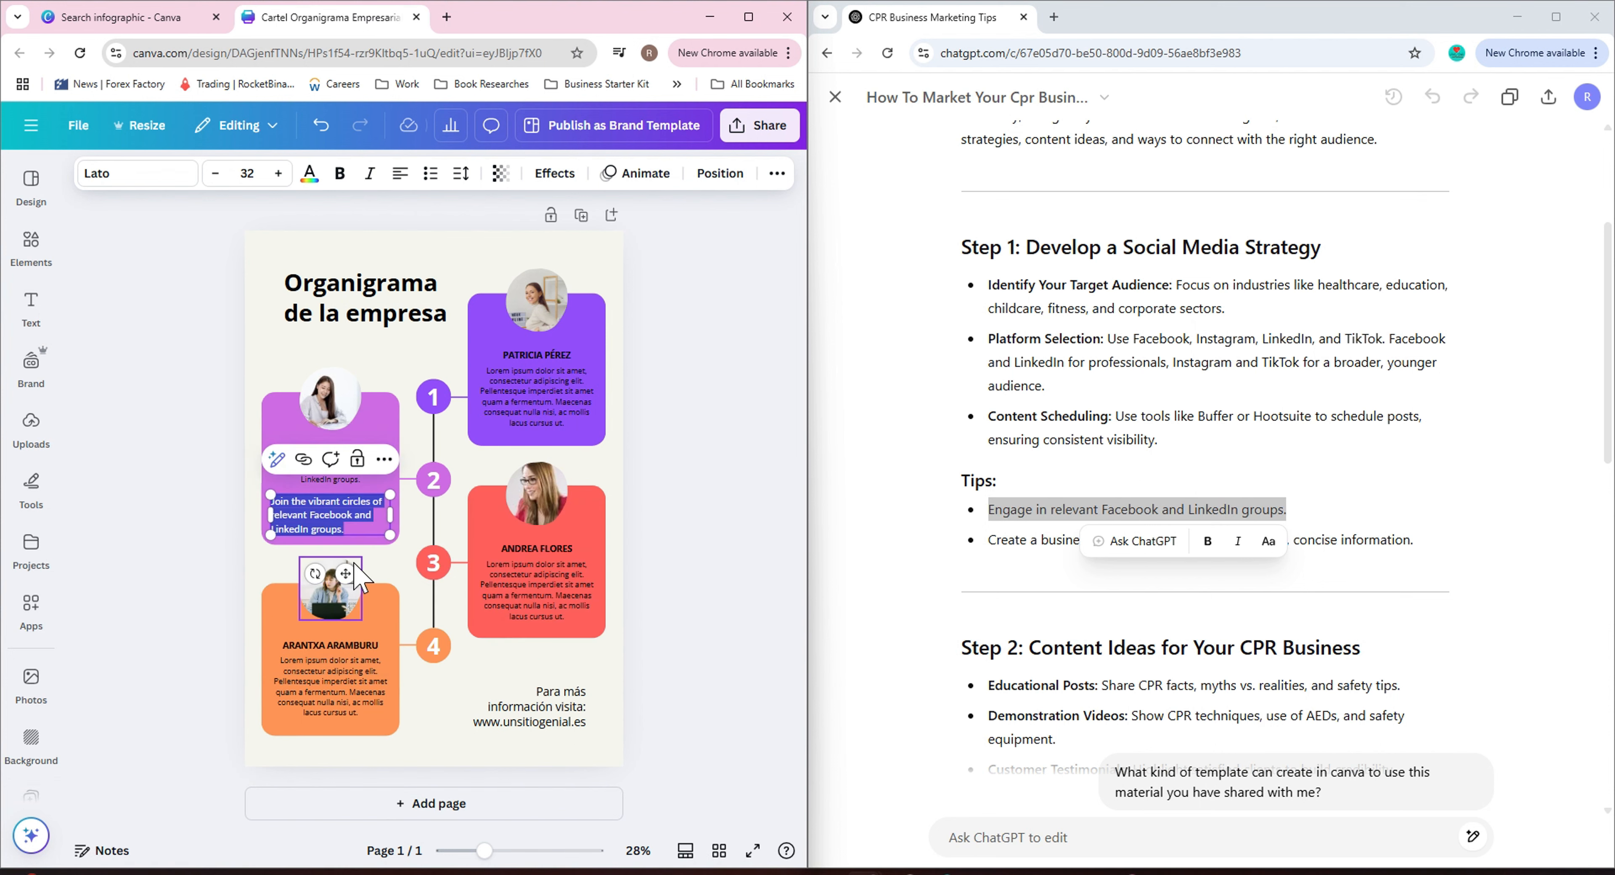
Open Generate AI Voice for the first box's text group and sample the Lisa, Ralph and Richard voices, then close it.
left_click(339, 479)
left_click(257, 430)
mouse_move(326, 745)
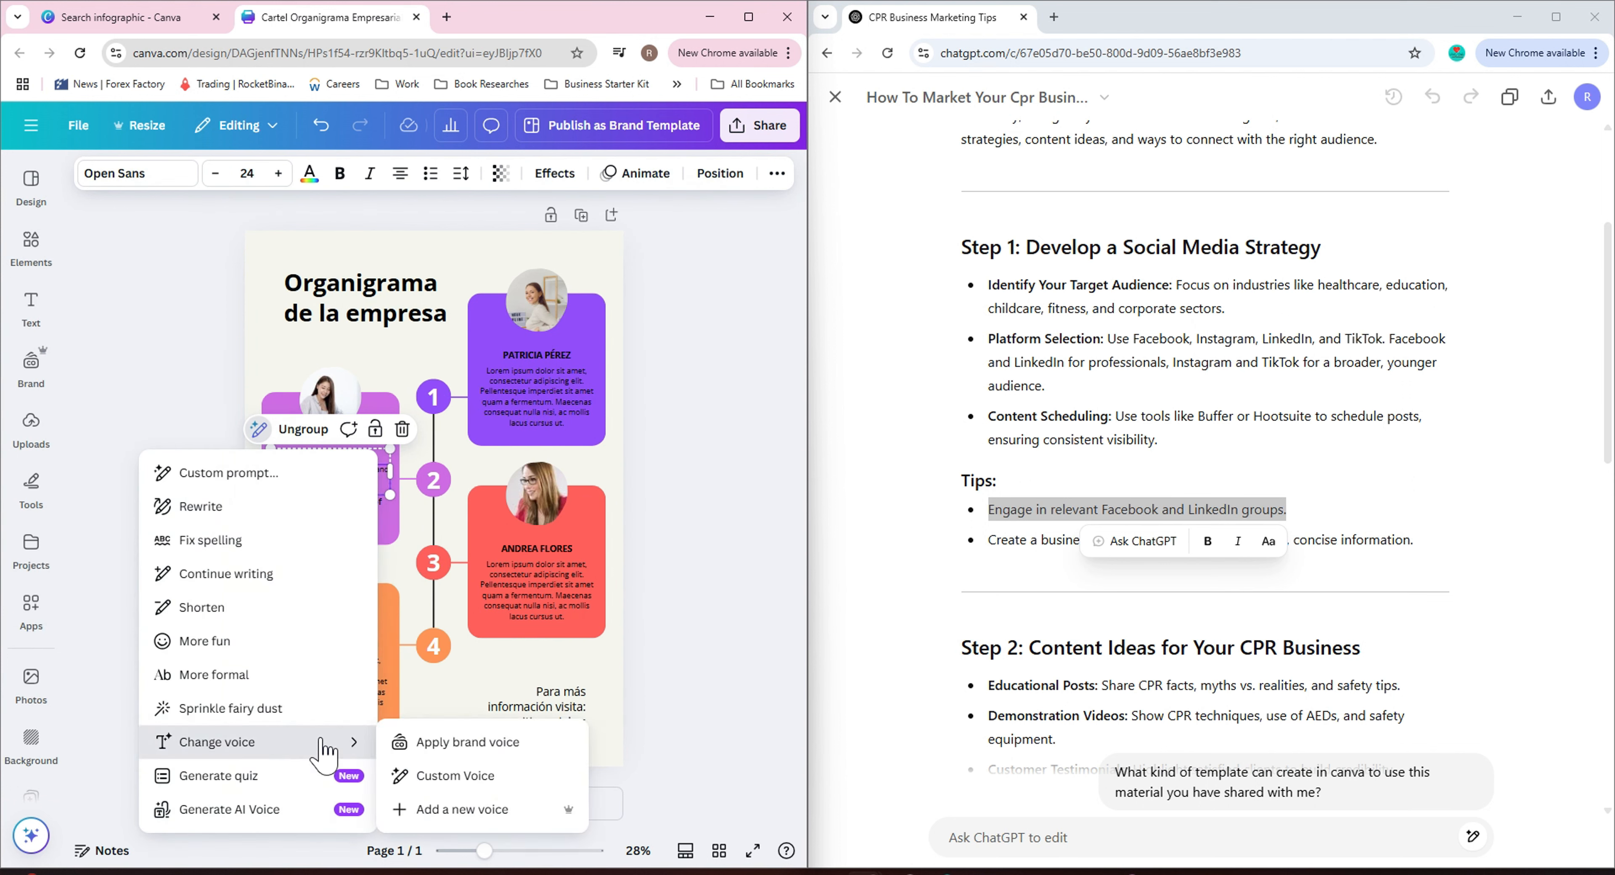
left_click(276, 808)
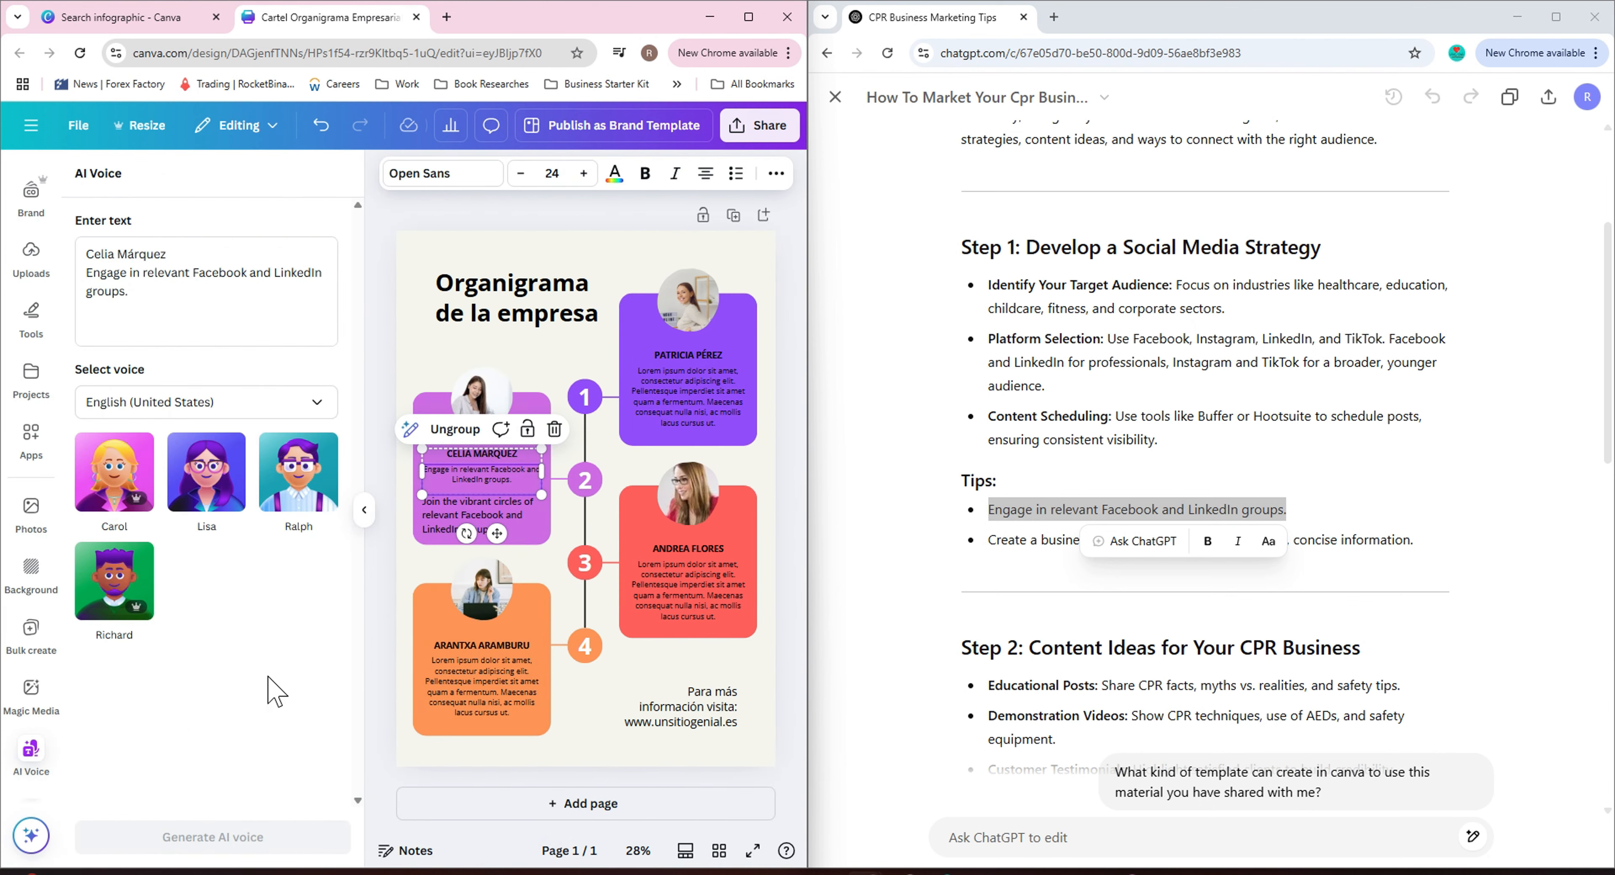
left_click(207, 483)
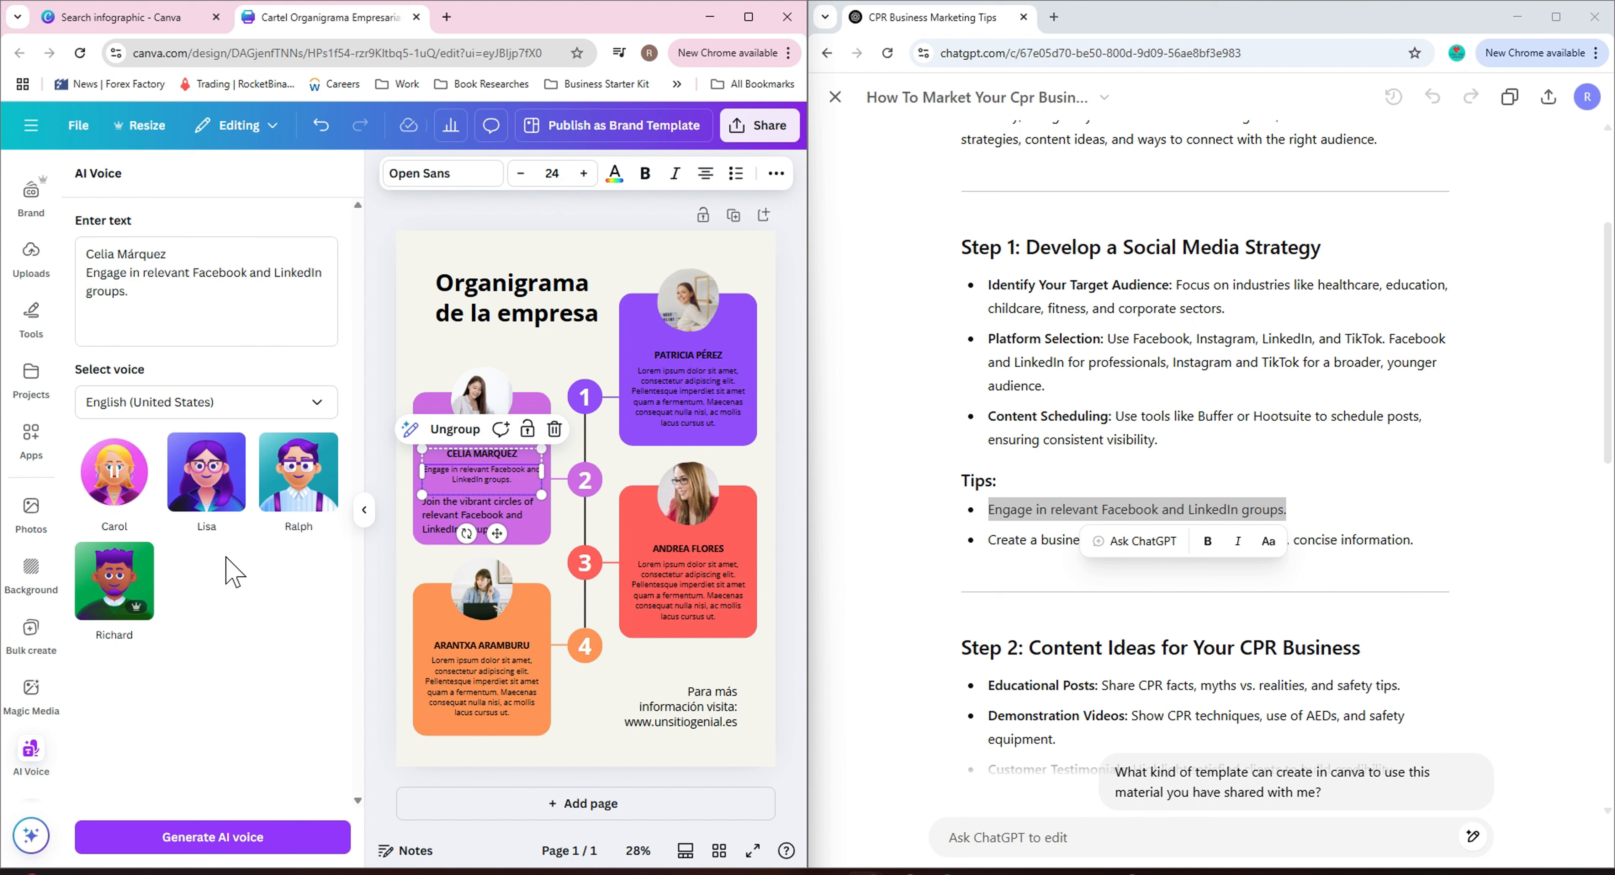
left_click(299, 473)
left_click(114, 579)
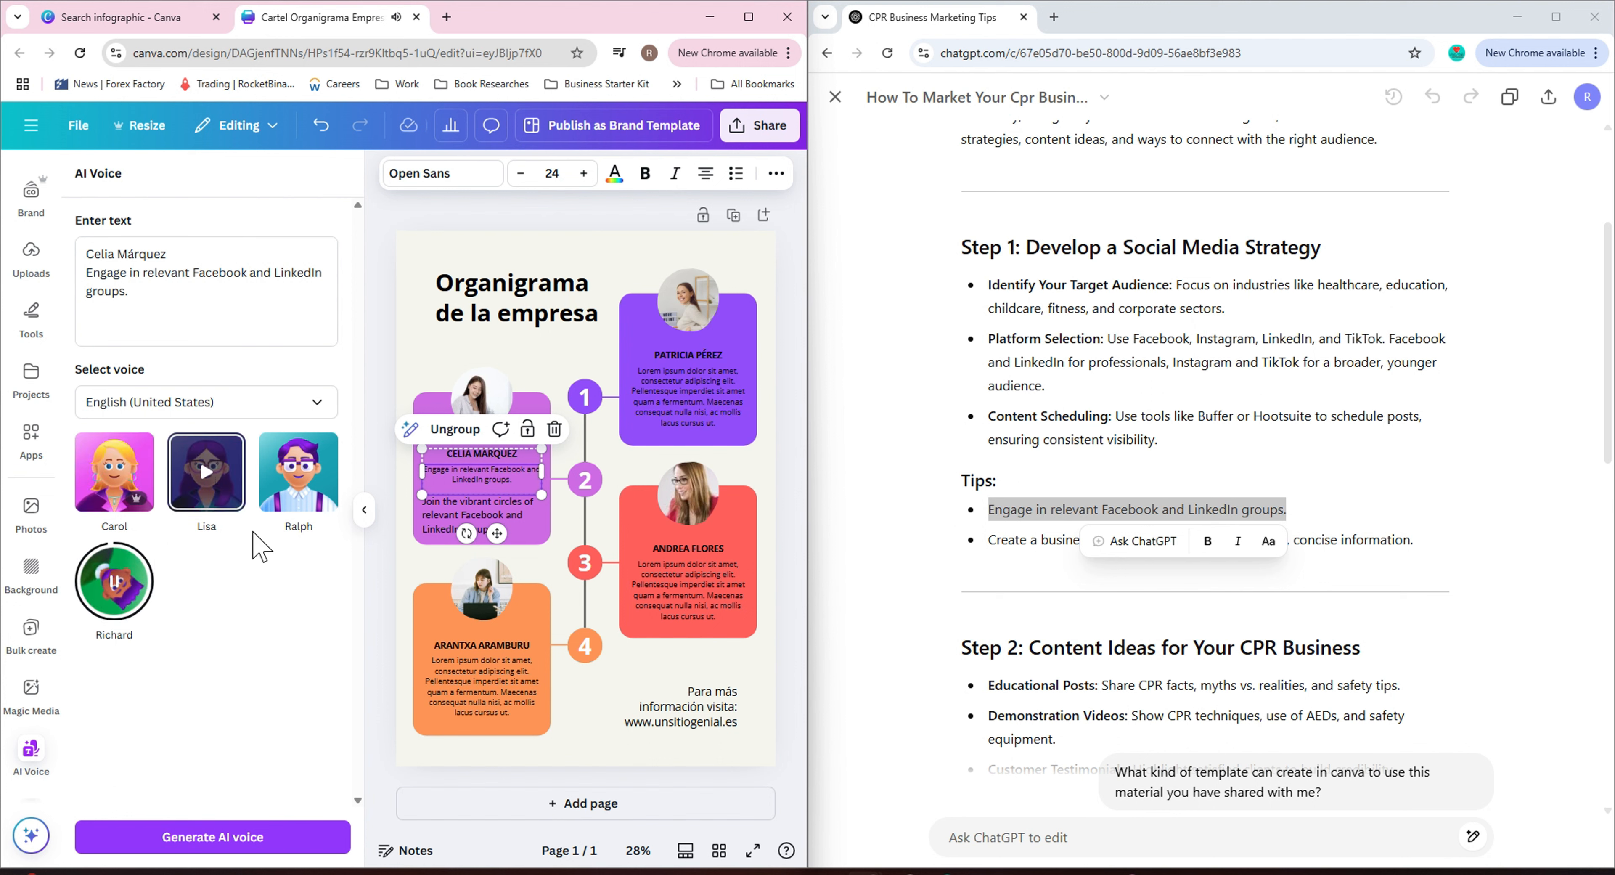
left_click(410, 430)
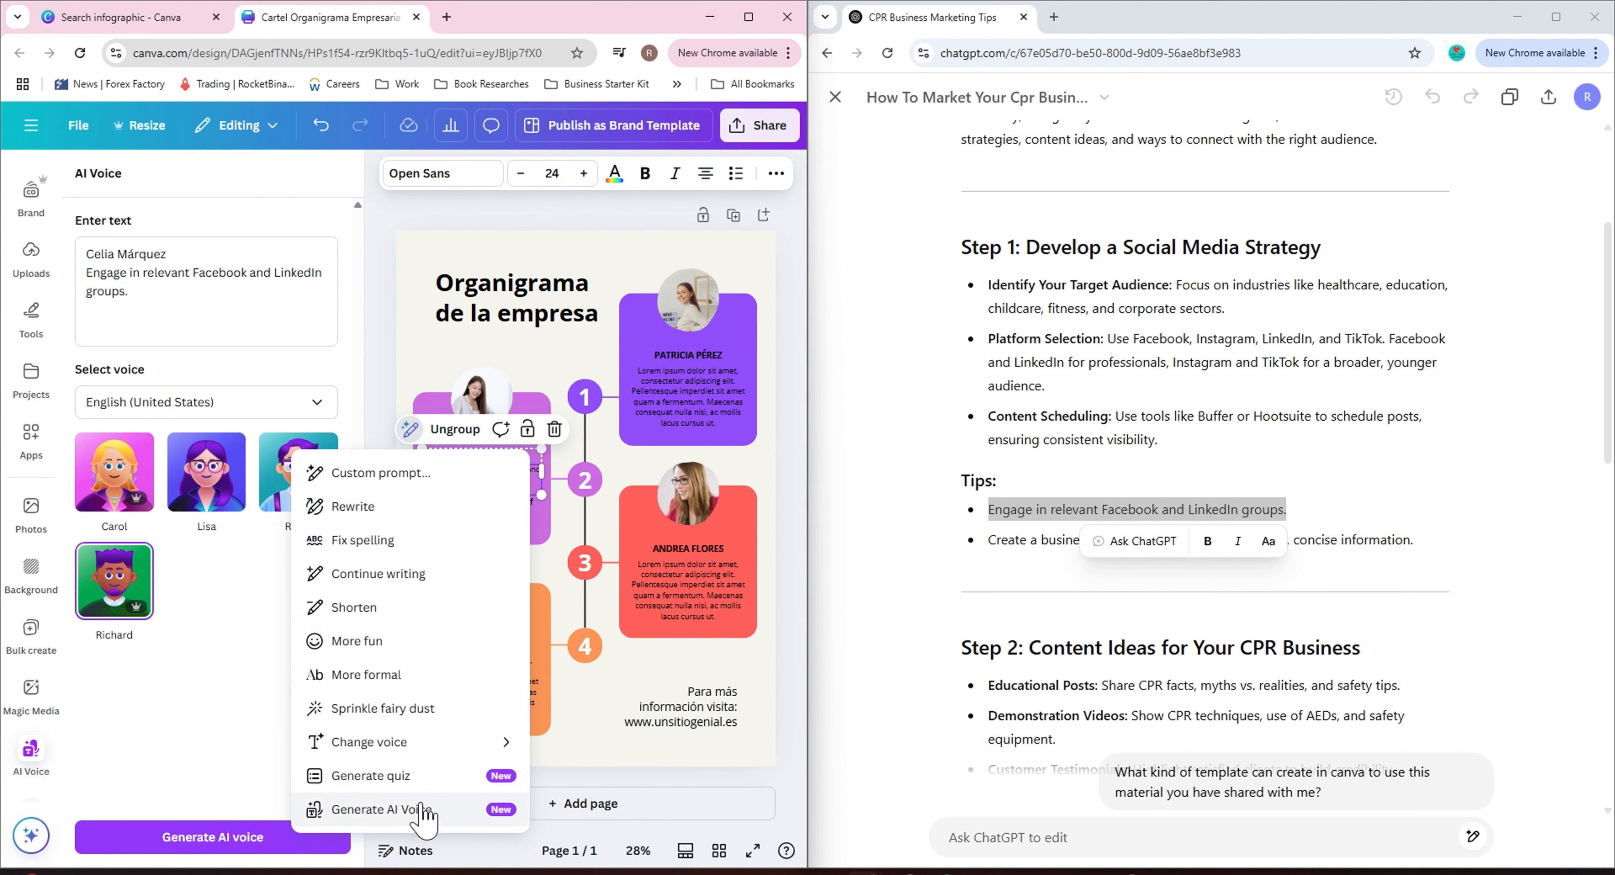
left_click(254, 561)
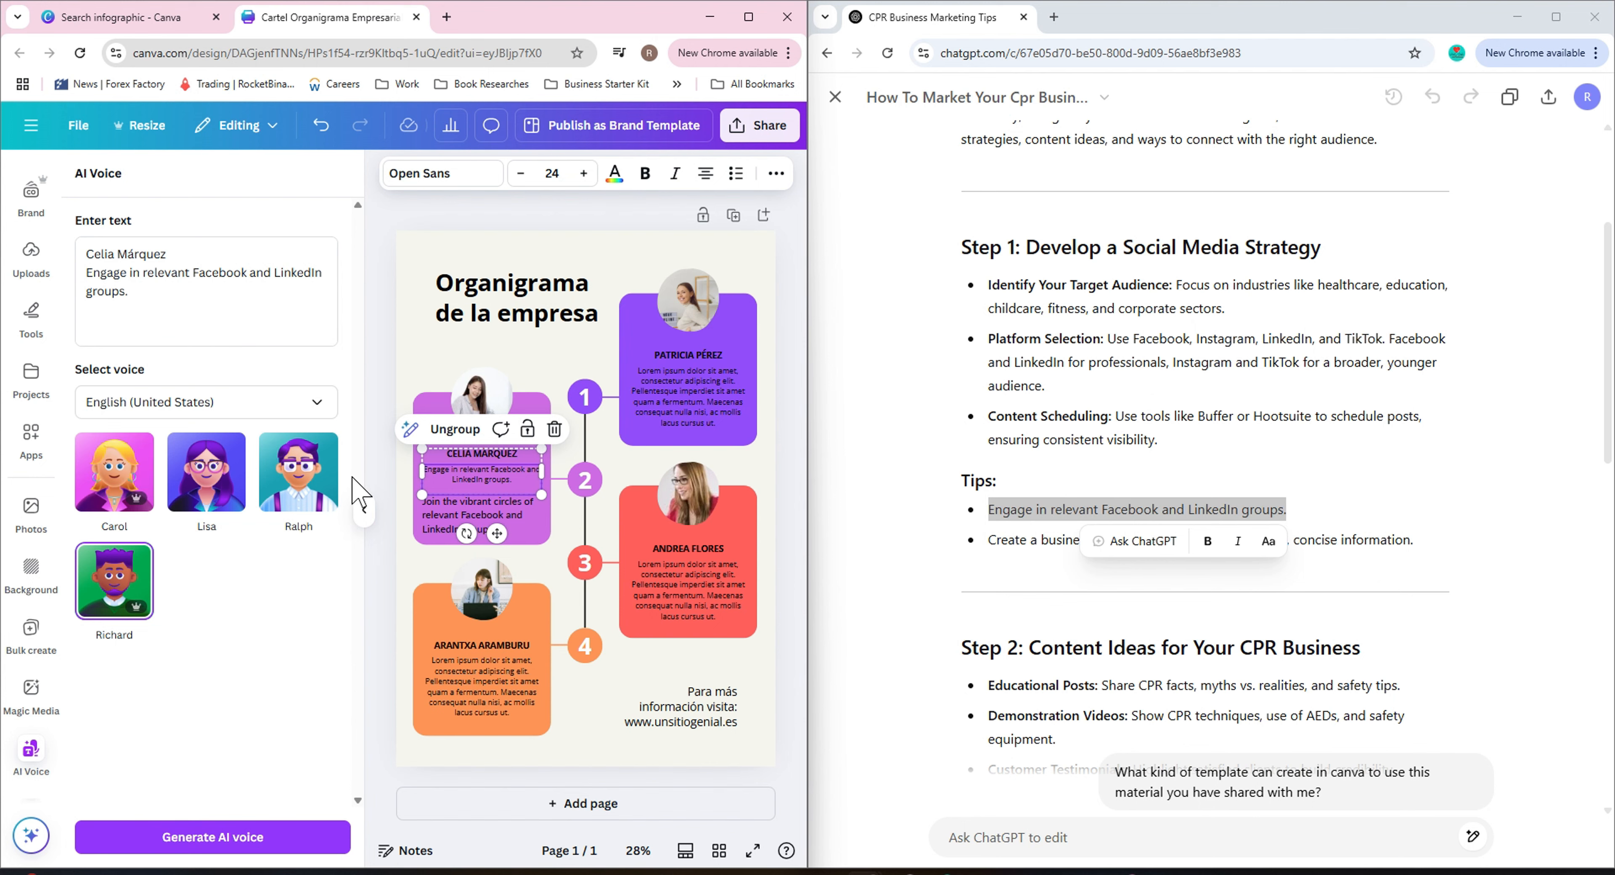
left_click(364, 510)
left_click(210, 562)
Copy the guide title "How to Market Your CPR Business Online: A Mini Guide" from the chat and paste it over the infographic heading.
scroll(974, 310, "up", 4)
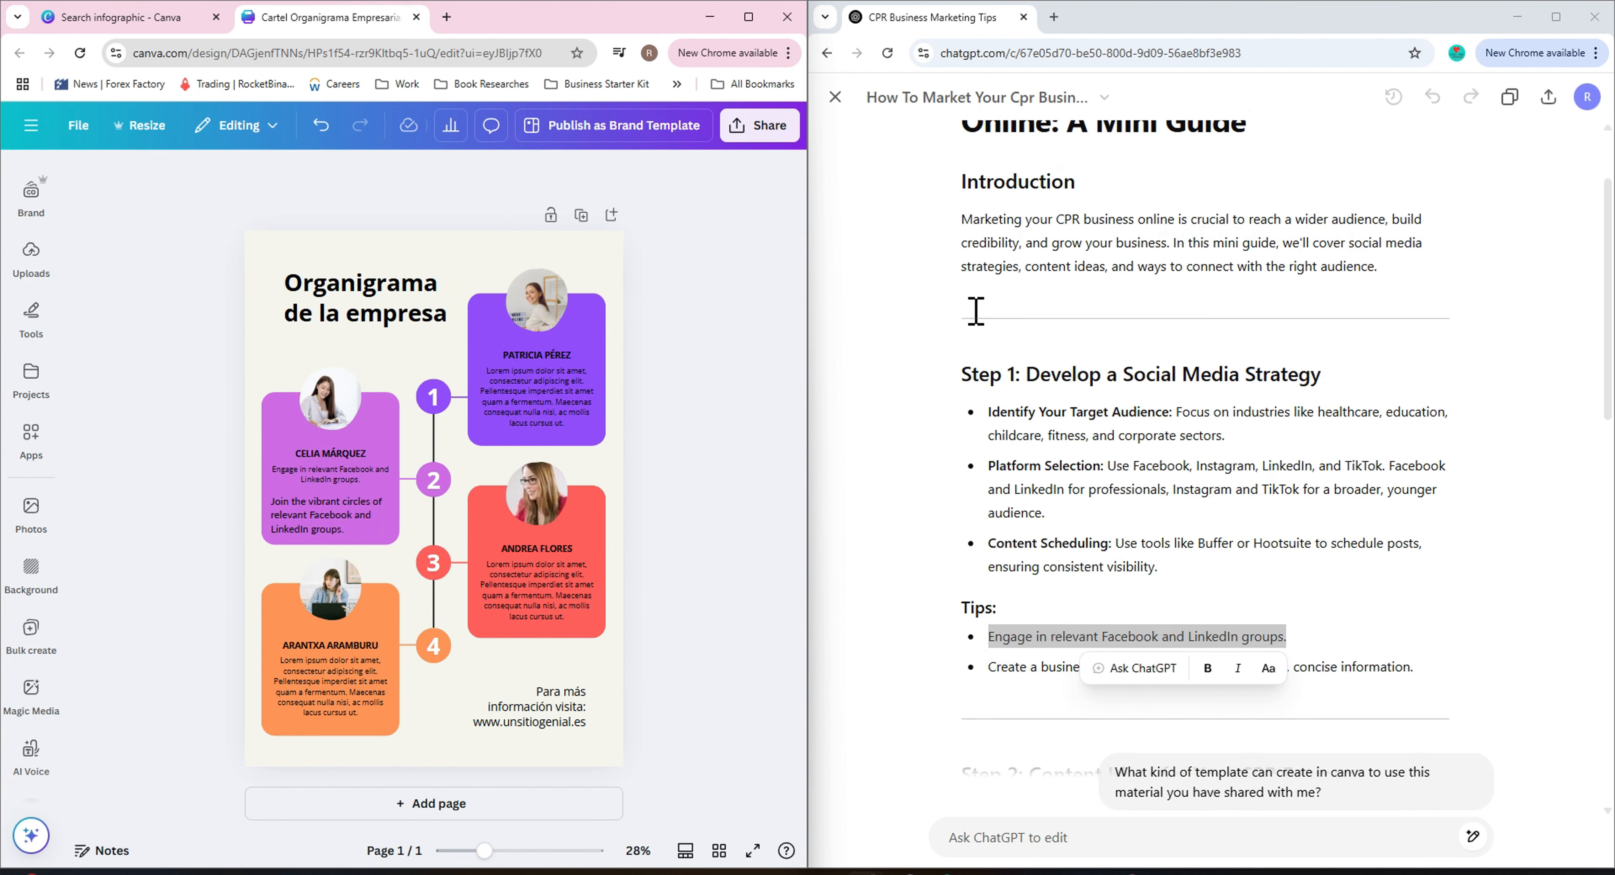
left_click_drag(974, 199, 1280, 271)
left_click(1160, 240)
left_click_drag(966, 202, 1244, 248)
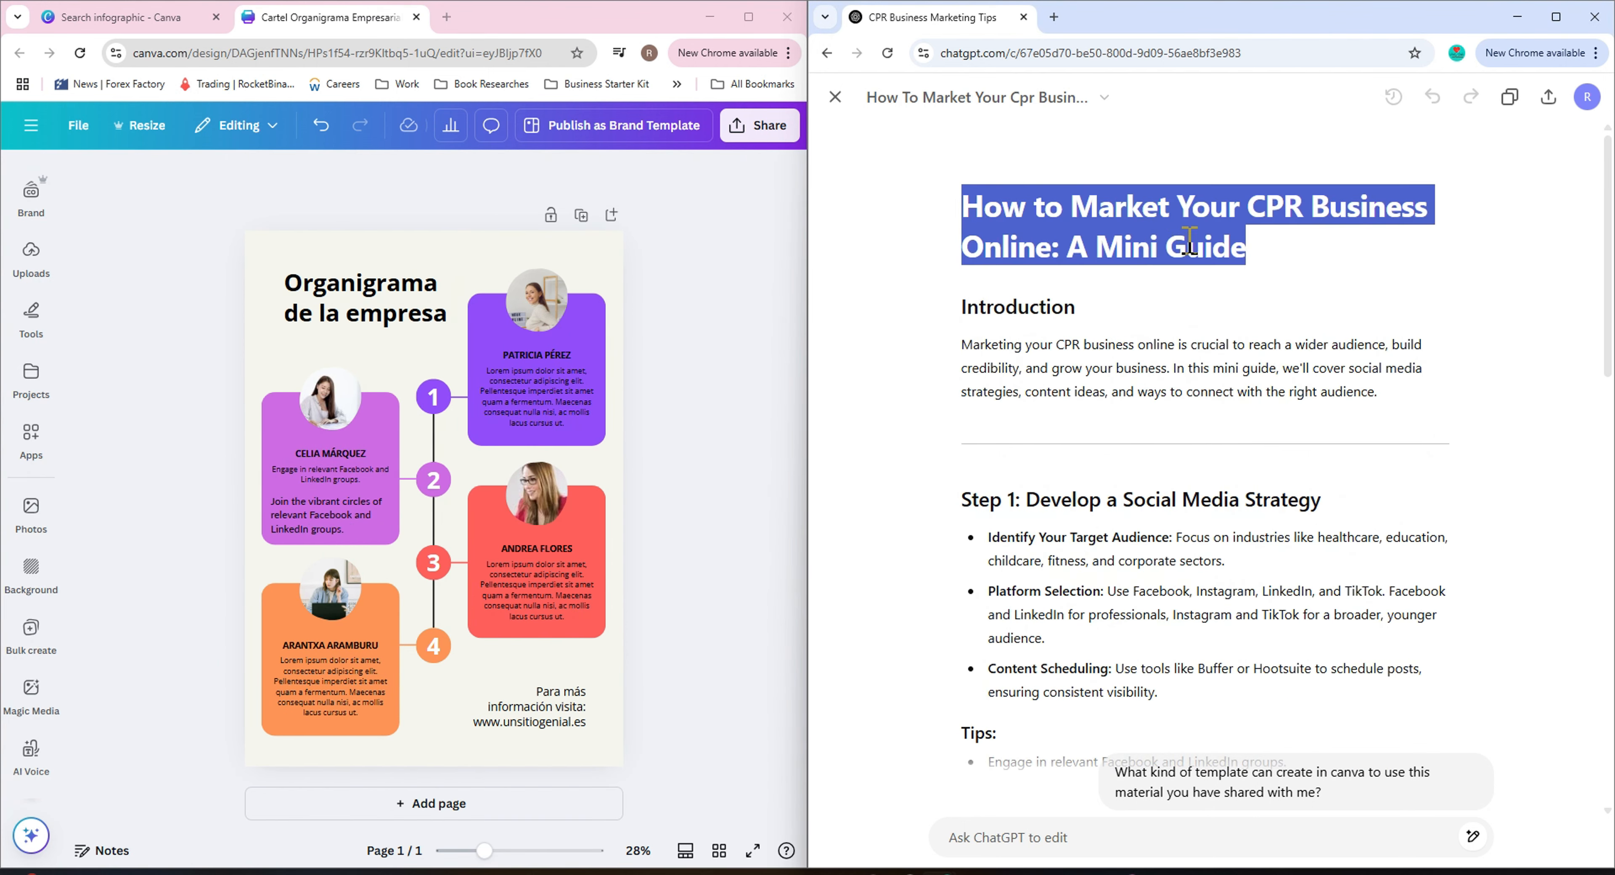
right_click(1179, 248)
left_click(1232, 344)
right_click(317, 280)
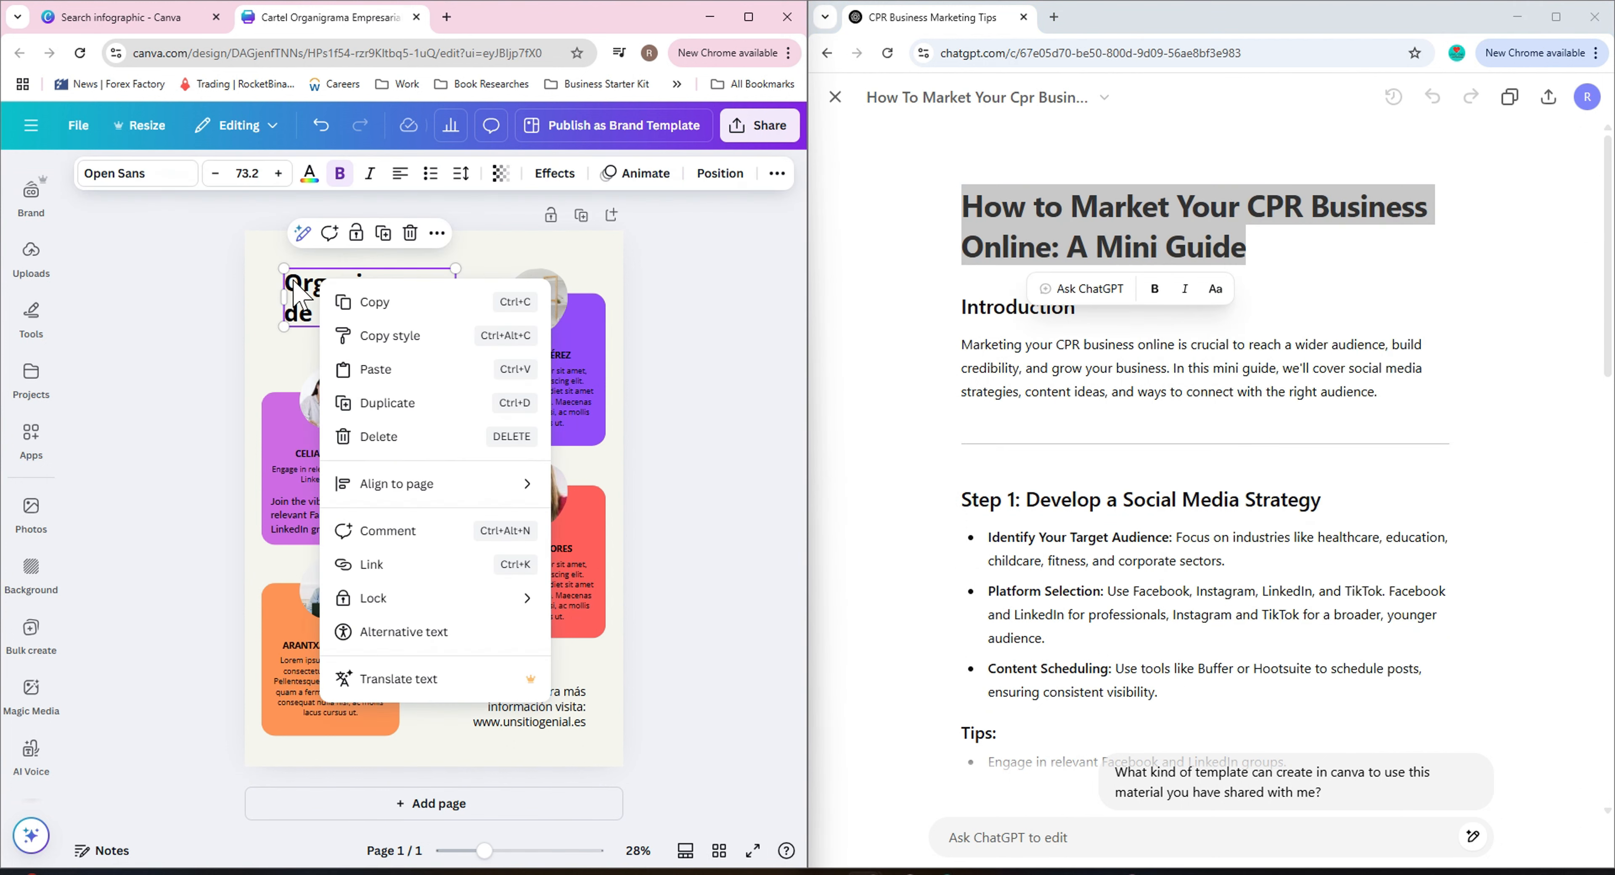
left_click(293, 279)
right_click(294, 280)
left_click(321, 410)
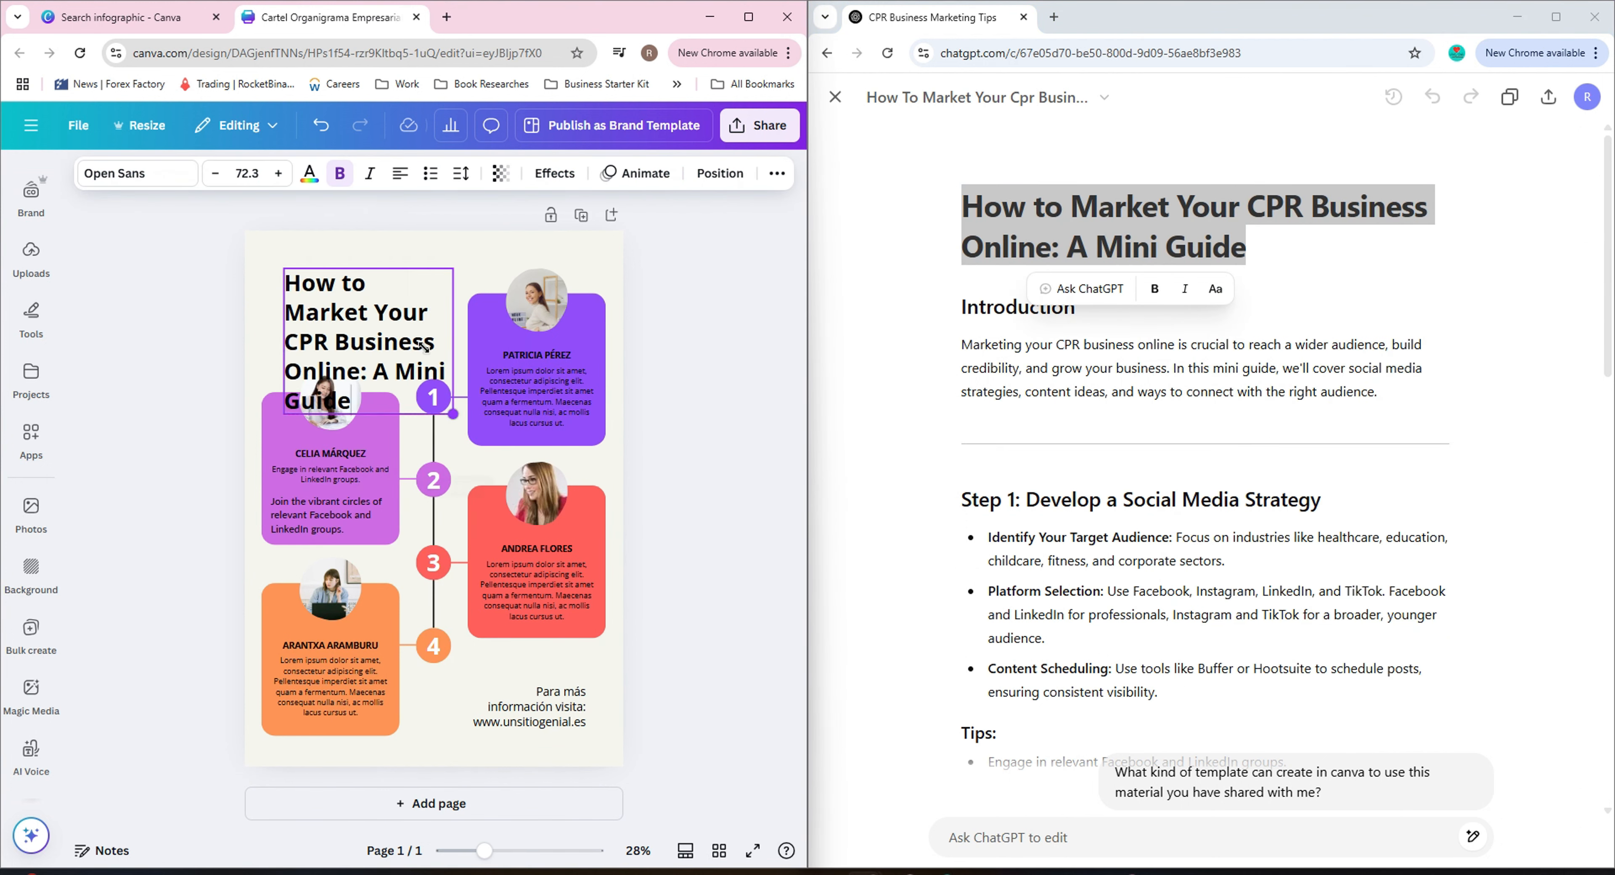
Reposition the new title text box and resize it so the heading fits in the top-left area.
left_click_drag(333, 313, 338, 295)
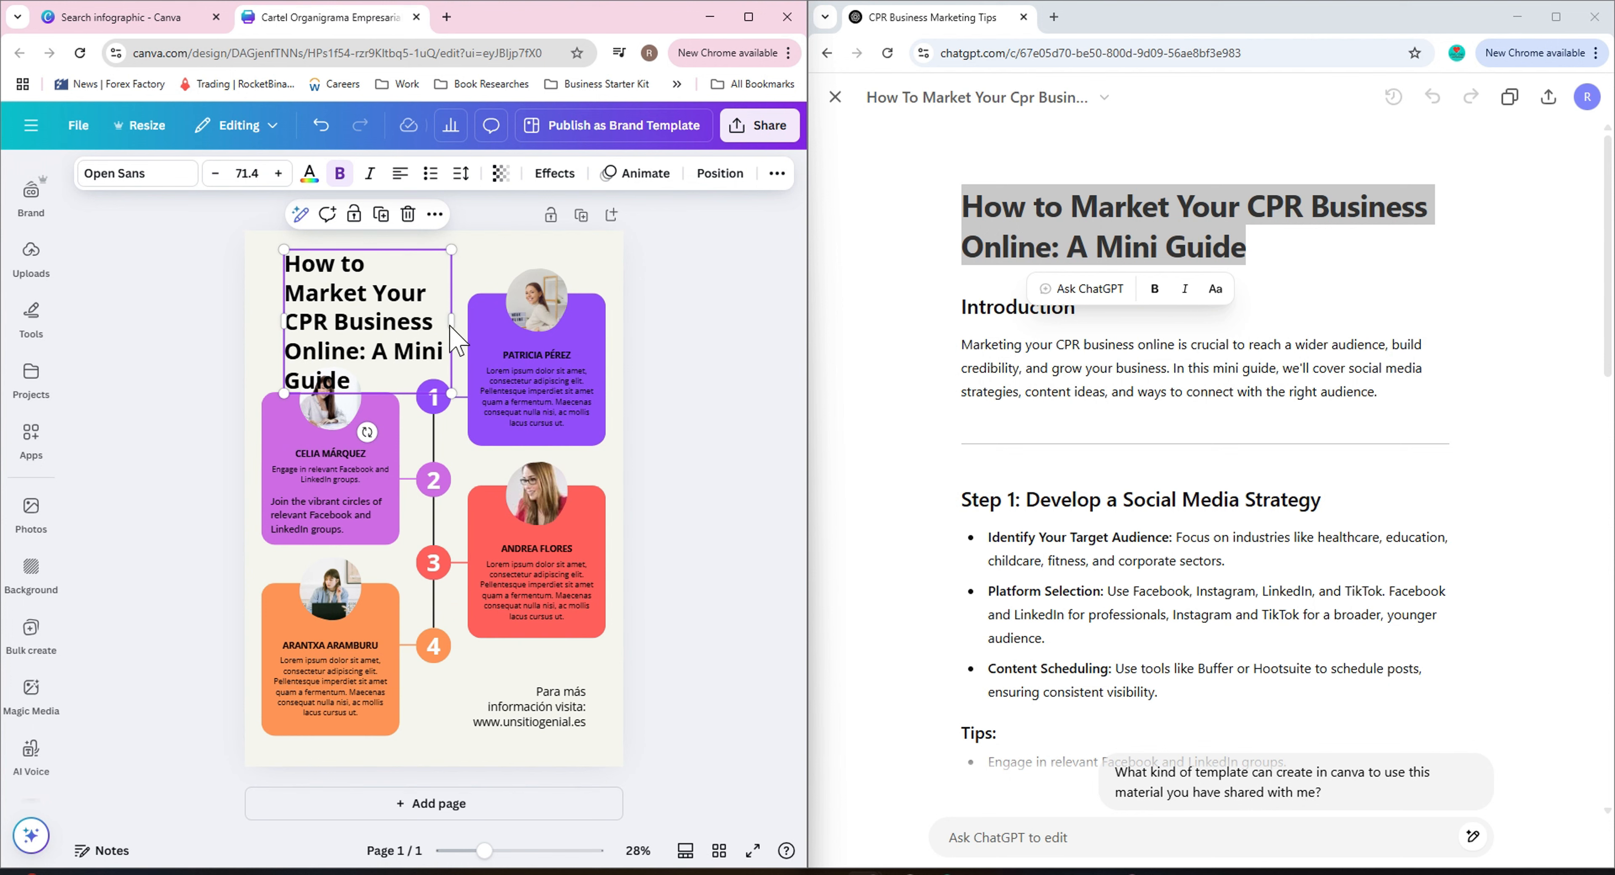
left_click_drag(451, 321, 492, 321)
double_click(369, 311)
left_click(497, 256)
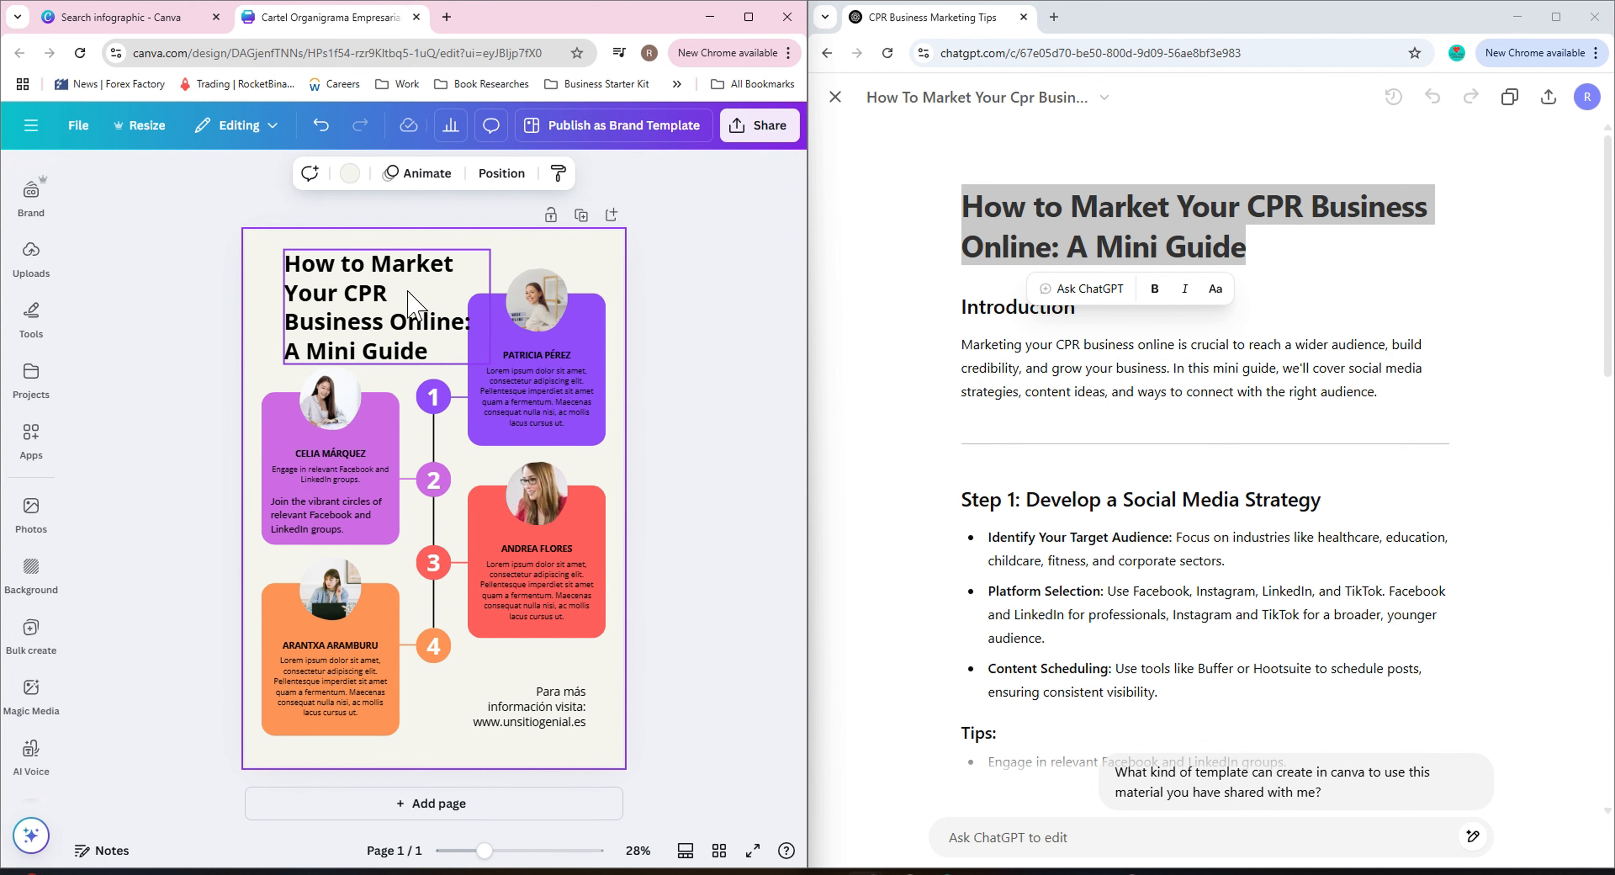
mouse_move(400, 294)
left_mouse_down()
mouse_move(399, 317)
mouse_move(284, 315)
mouse_move(393, 312)
left_mouse_up()
left_click_drag(491, 382, 469, 365)
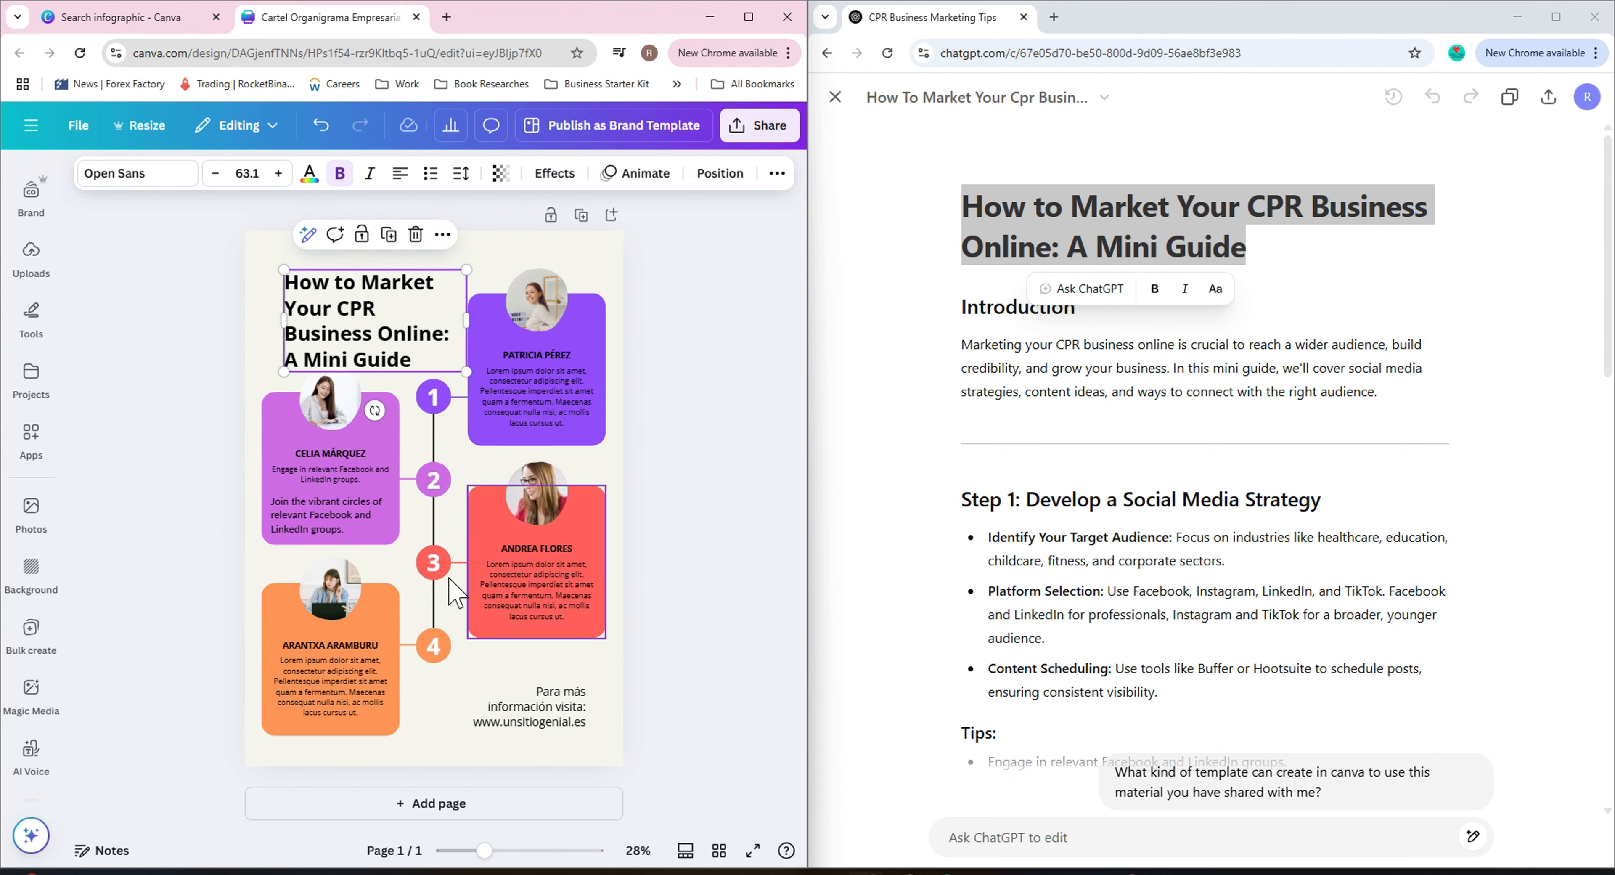
Detach the sample photo from the left purple box's frame and delete it.
left_click(433, 259)
left_click(348, 411)
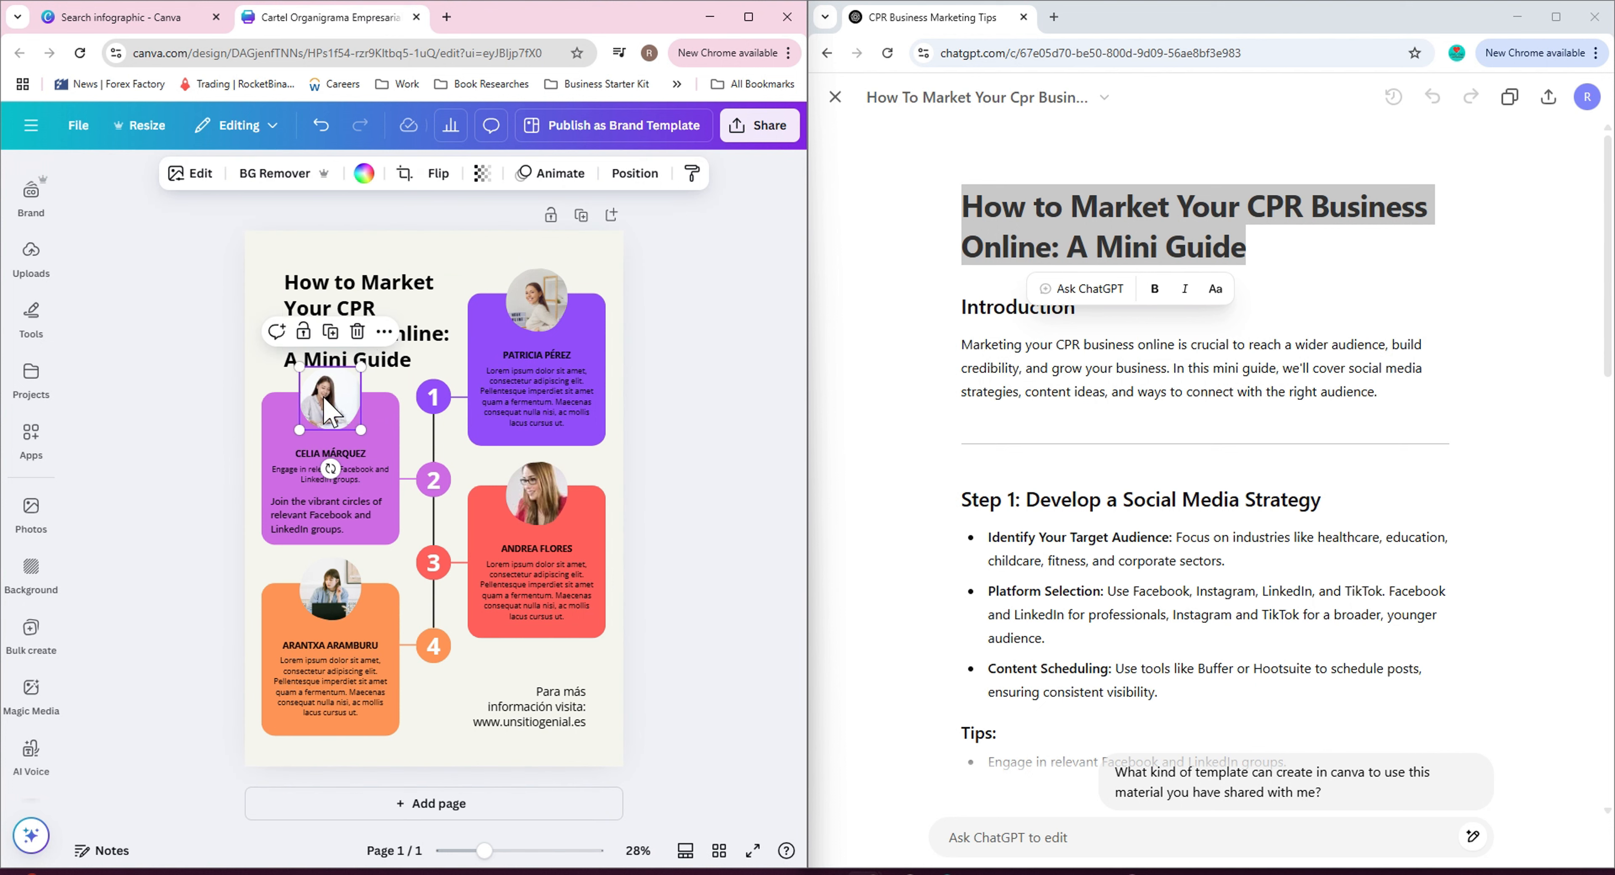
left_click(383, 331)
left_click(439, 784)
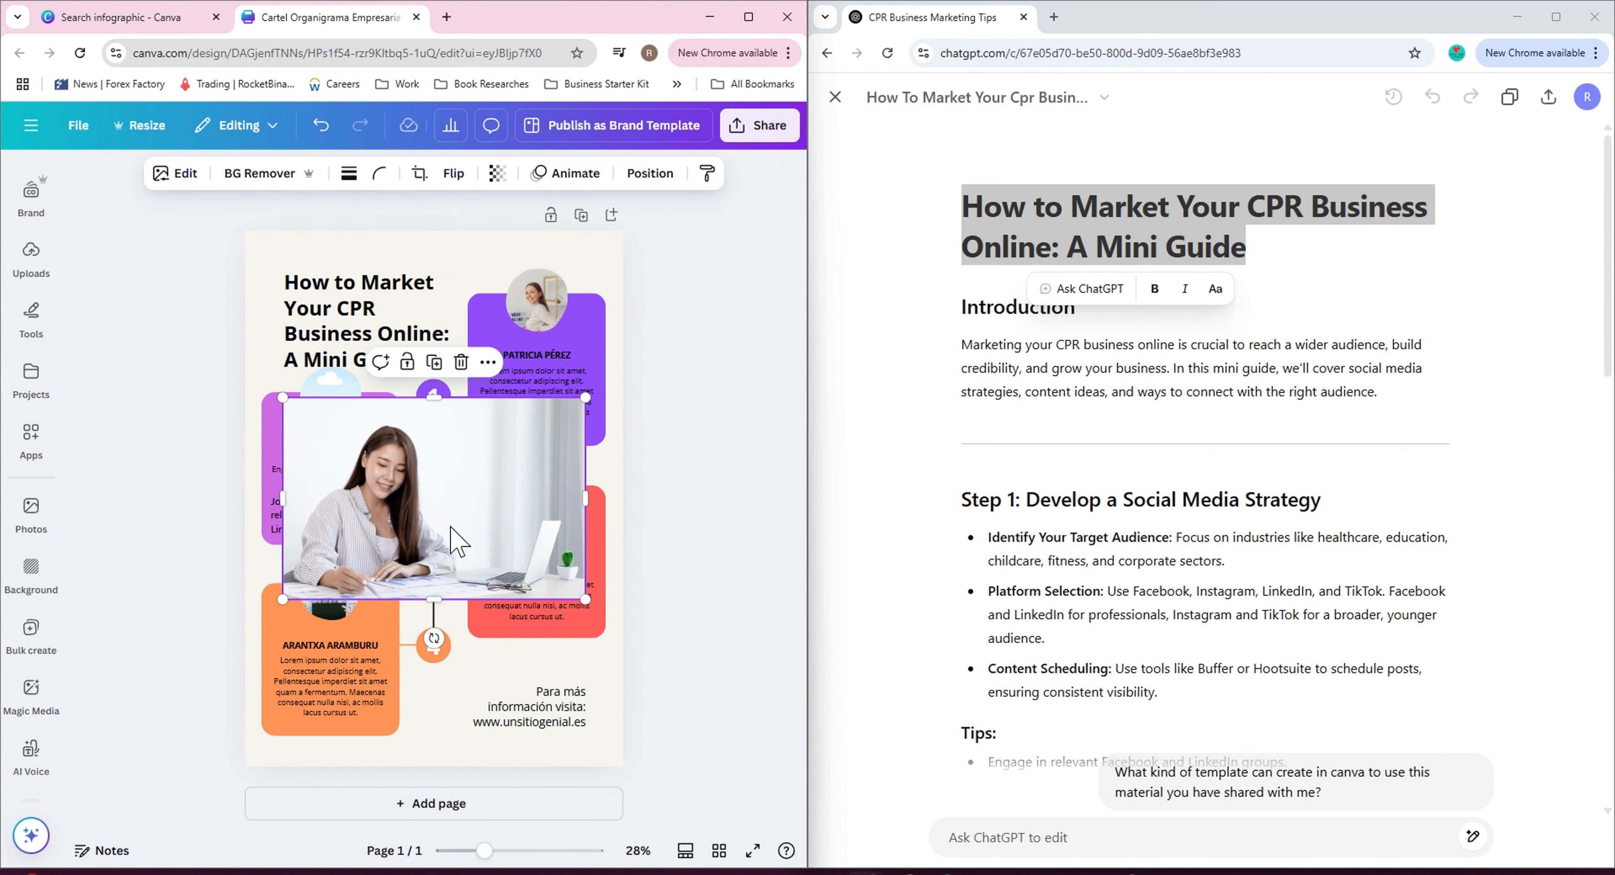
key("Delete")
Detach the sample photo from the top-right purple box's frame, leaving an empty placeholder.
left_click(536, 301)
left_click(583, 246)
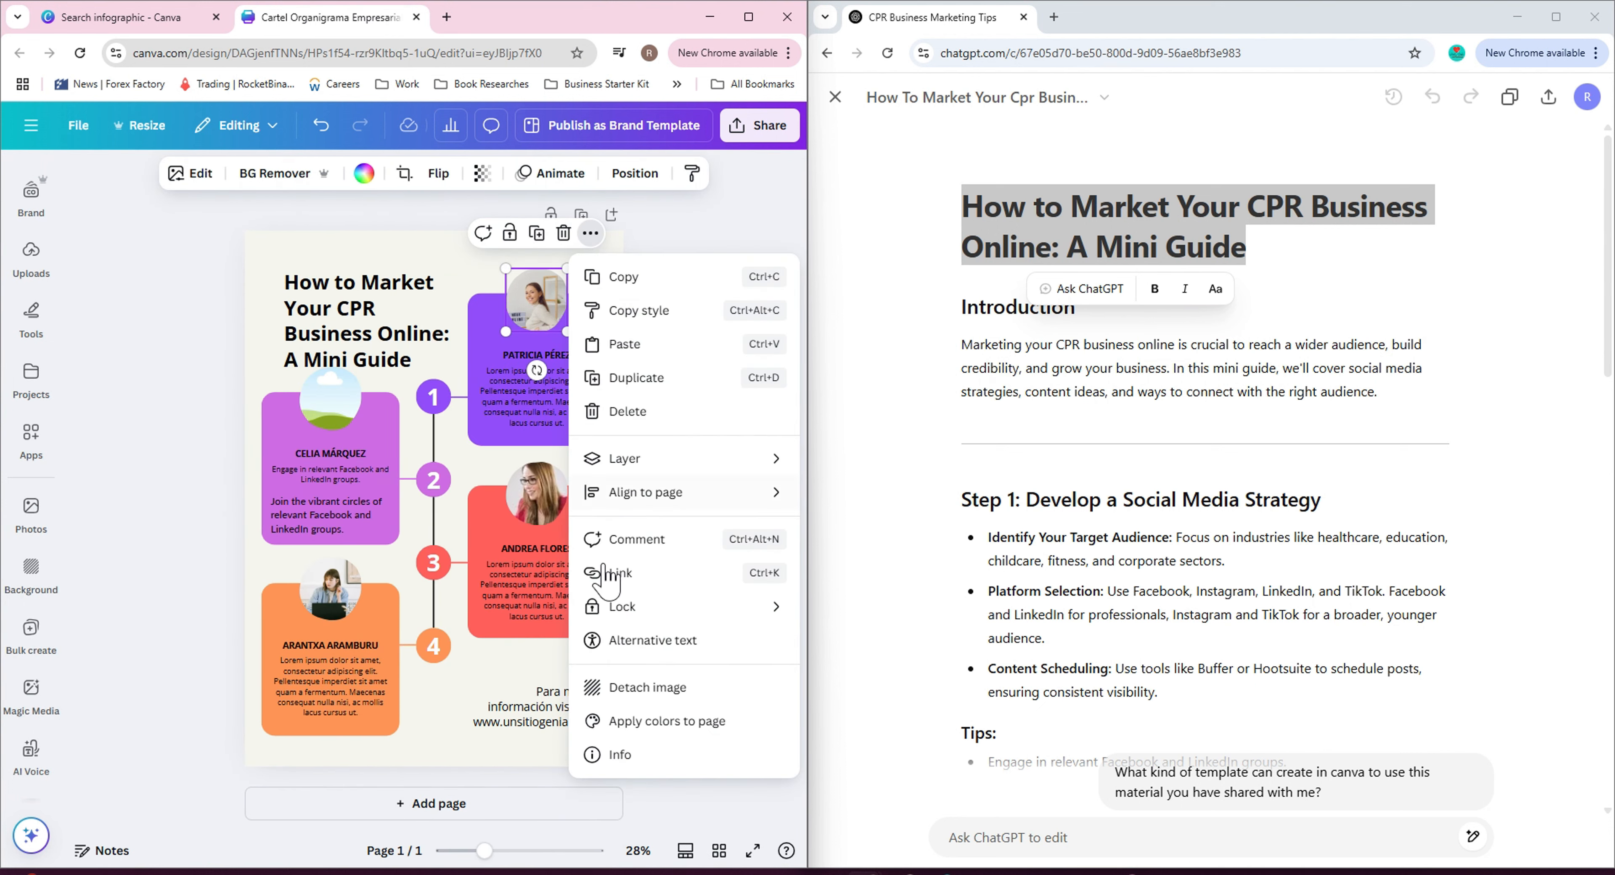
left_click(634, 688)
left_click_drag(601, 432, 339, 599)
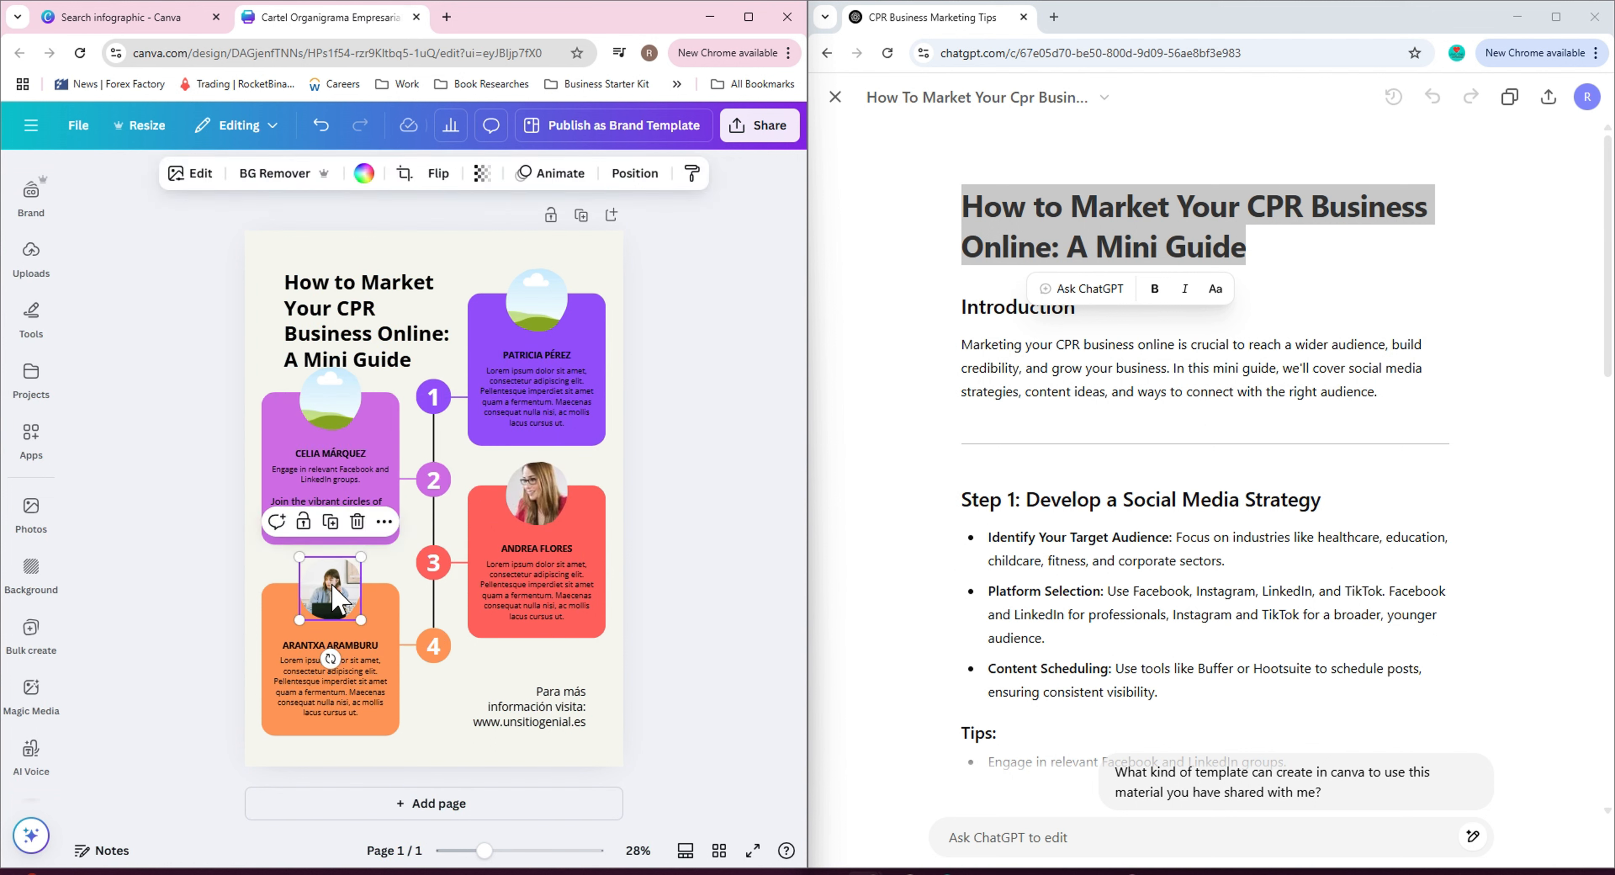
Detach the sample photo from the orange box's frame.
left_click(384, 522)
scroll(477, 426, "down", 2)
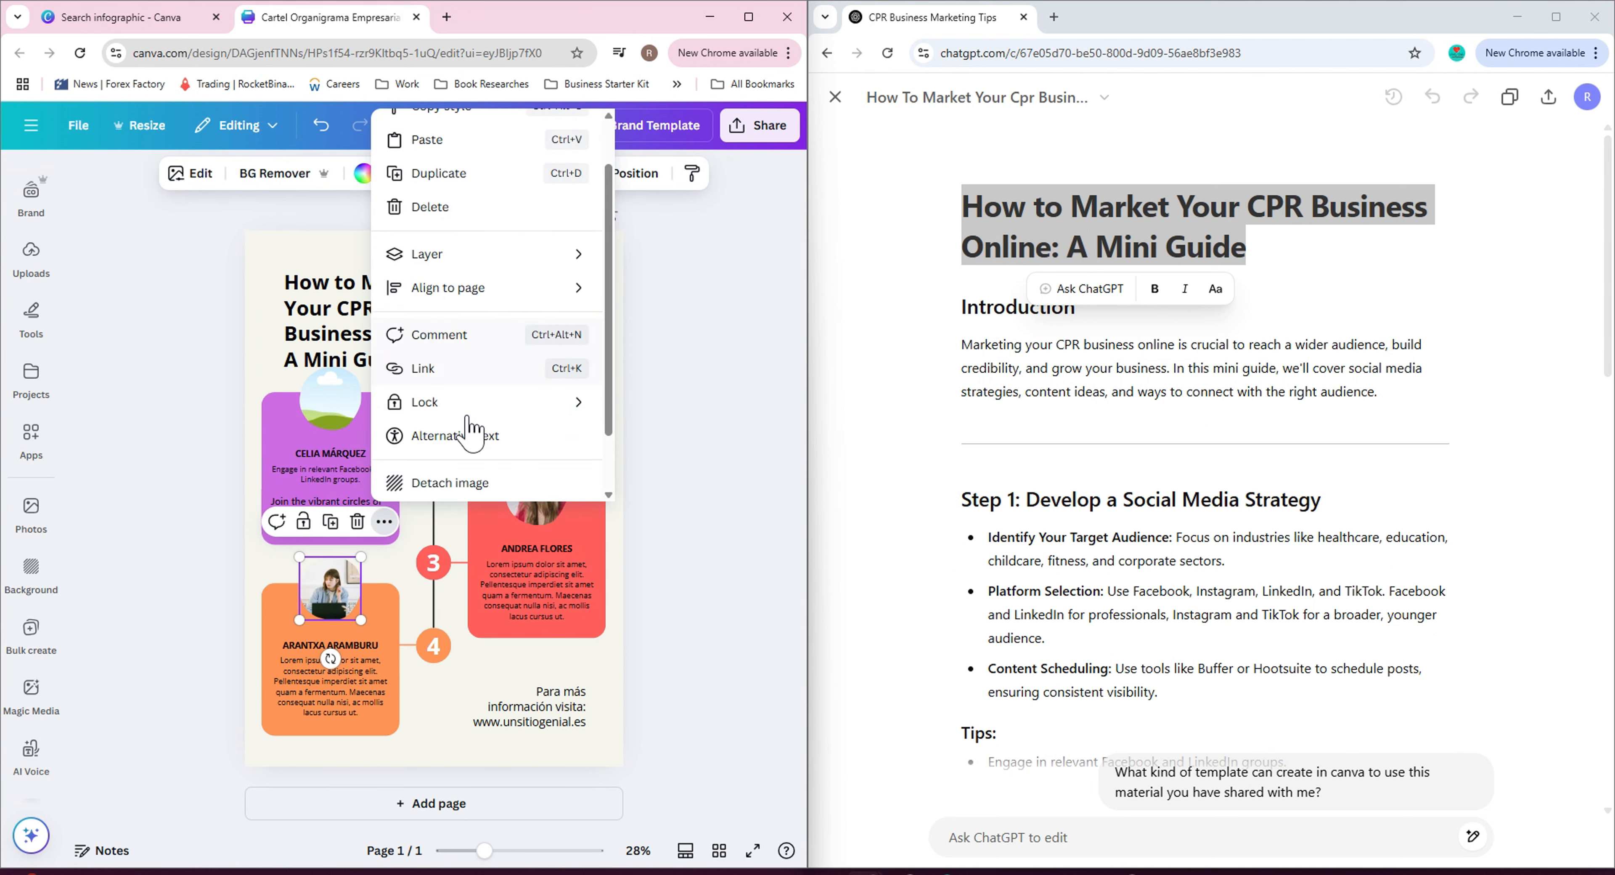
left_click(493, 439)
left_click(461, 236)
Detach the sample photo from the red box's frame and delete it.
left_click(536, 492)
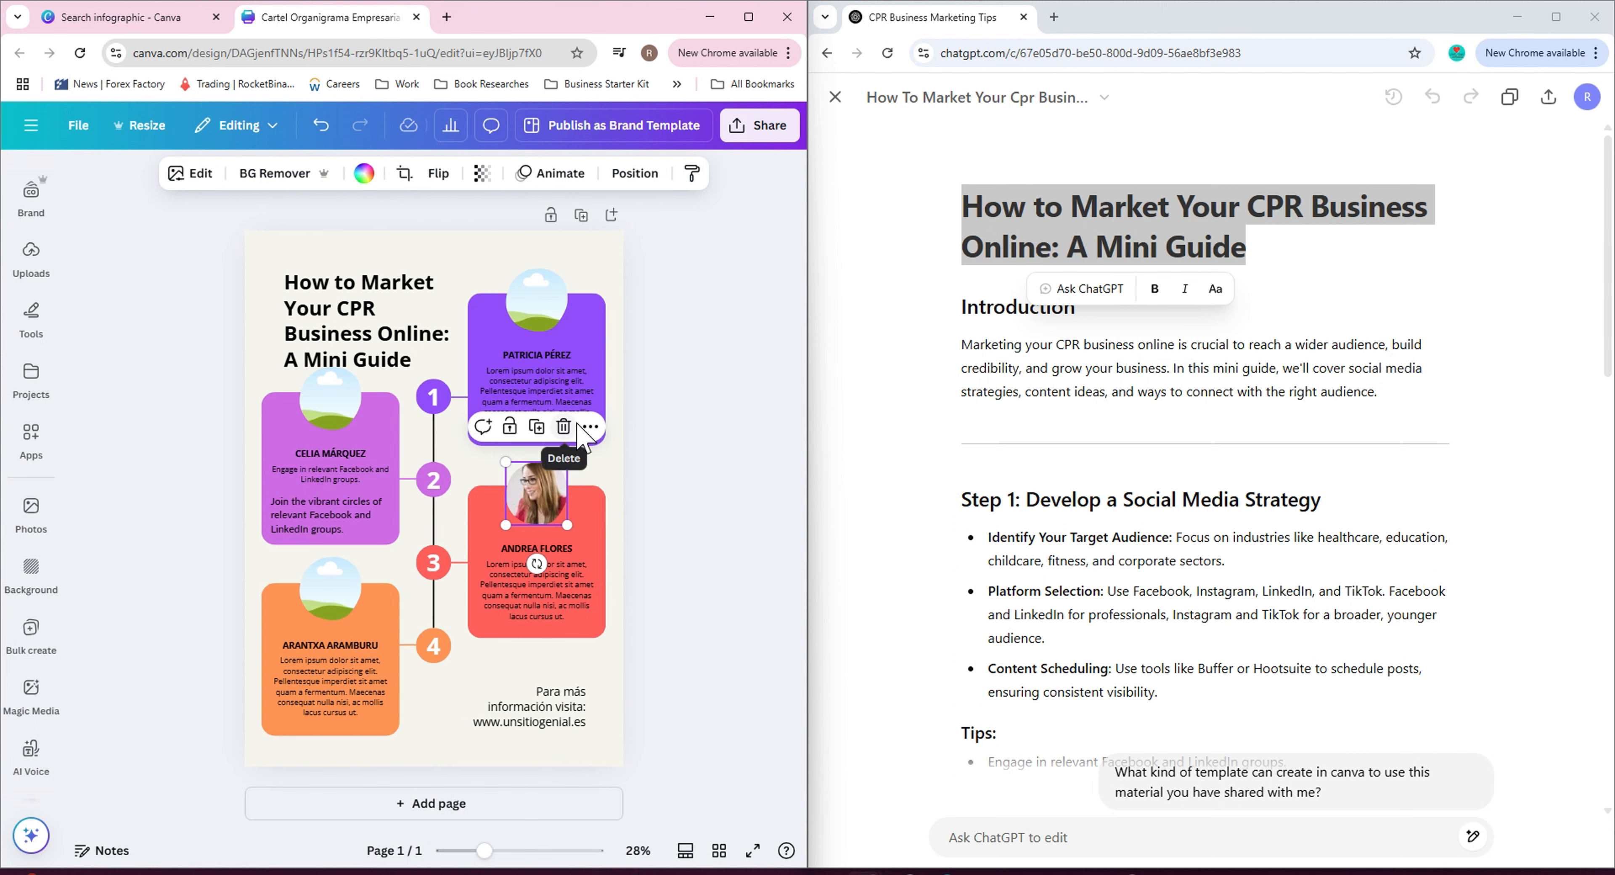
left_click(591, 426)
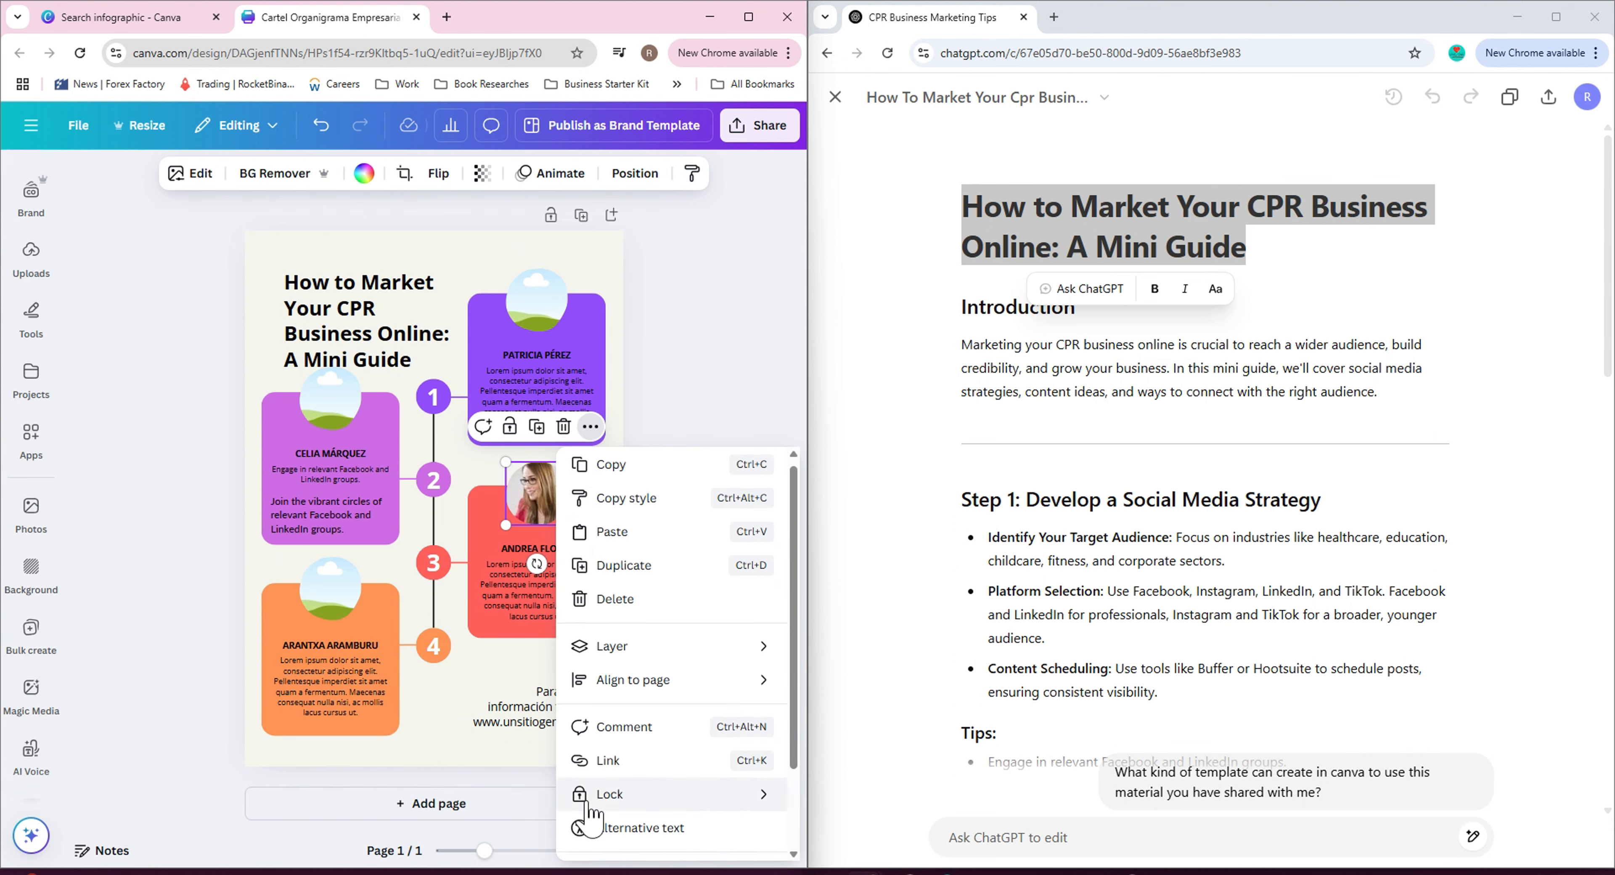
scroll(621, 815, "down", 3)
left_click(624, 774)
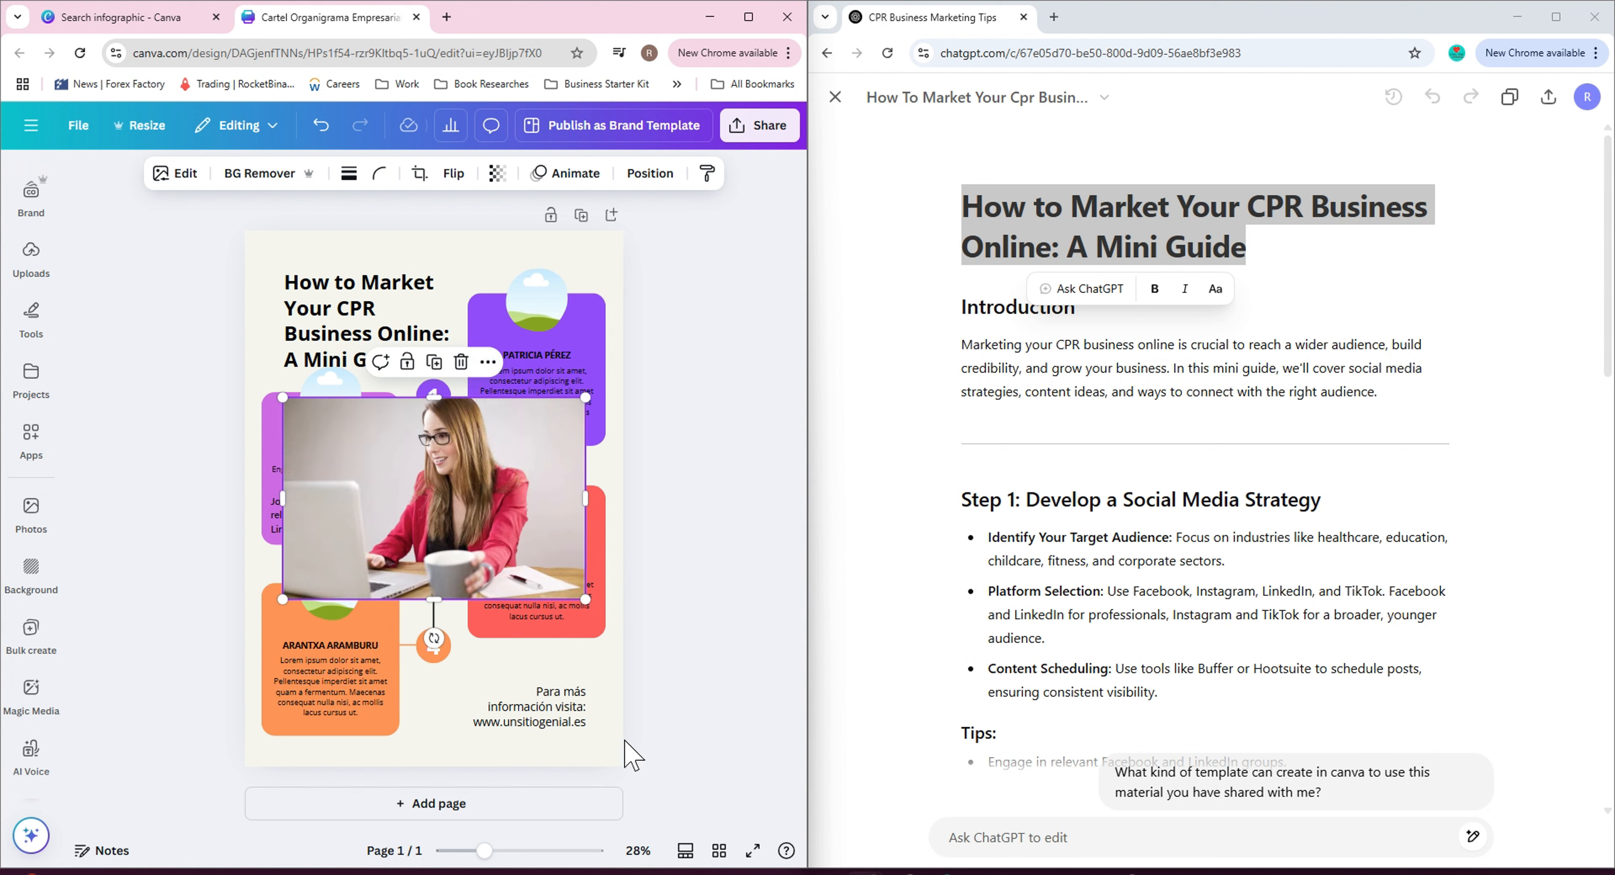
left_click(462, 362)
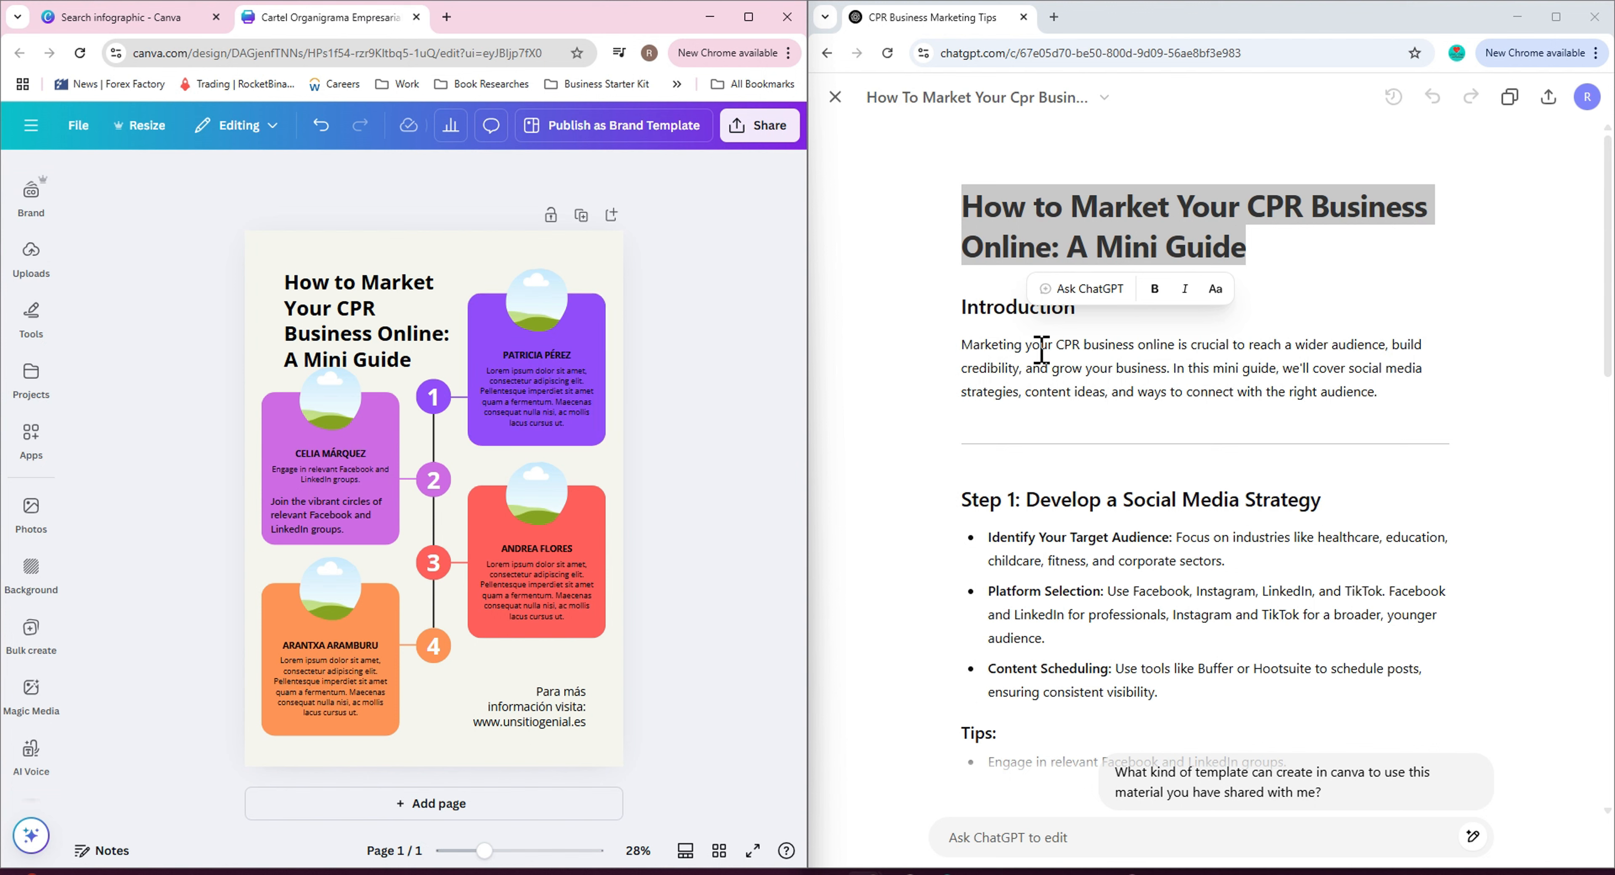
Open the Design panel and browse the poster templates.
left_click(964, 352)
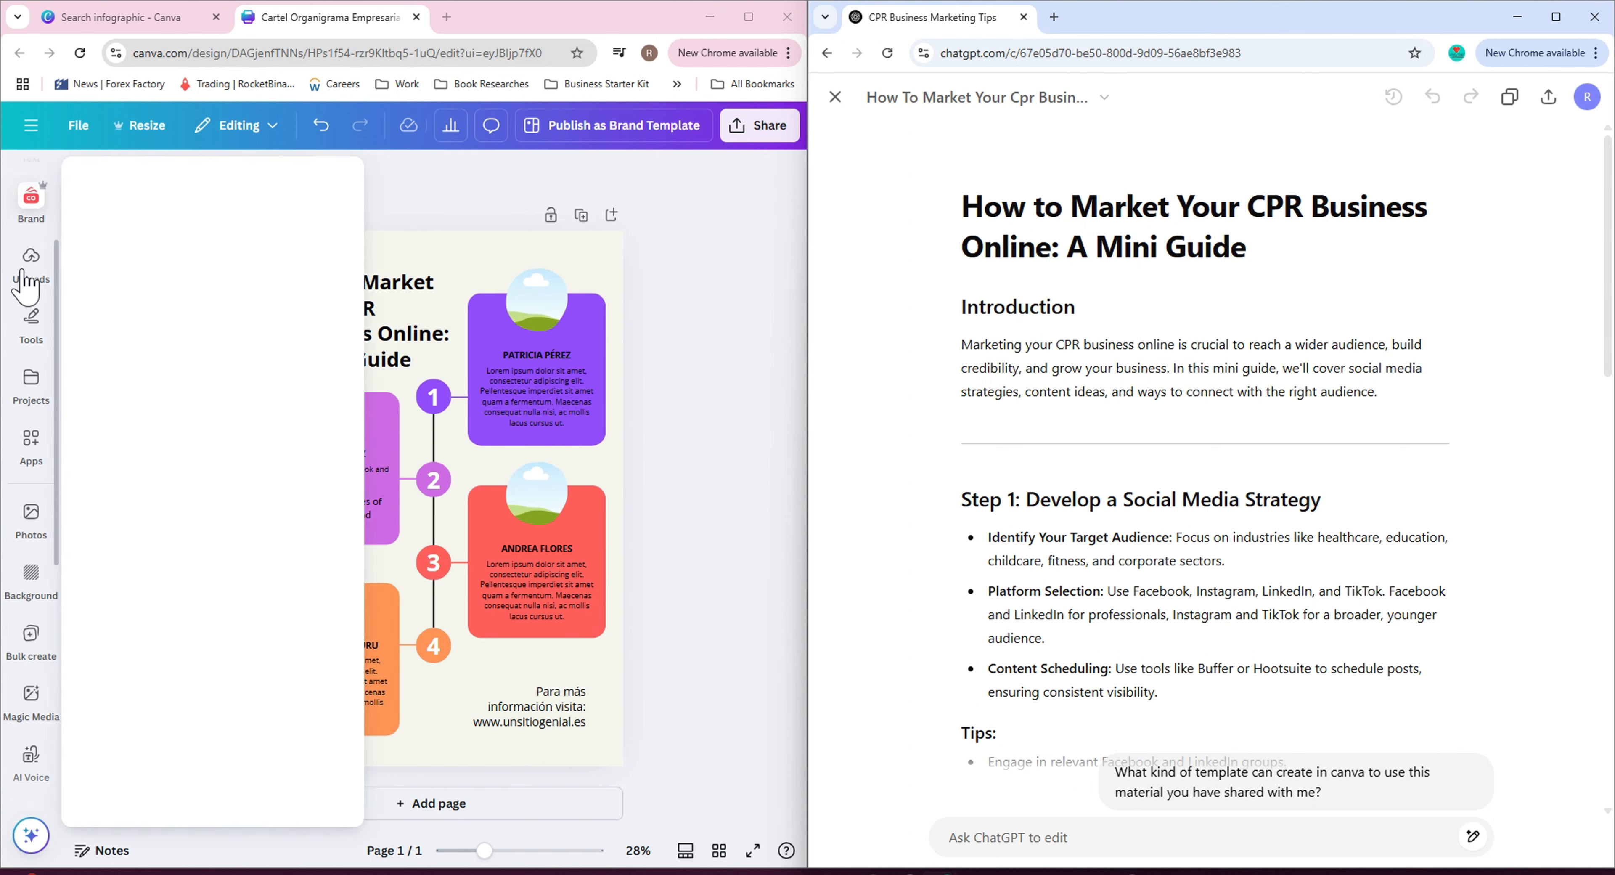
scroll(29, 298, "up", 3)
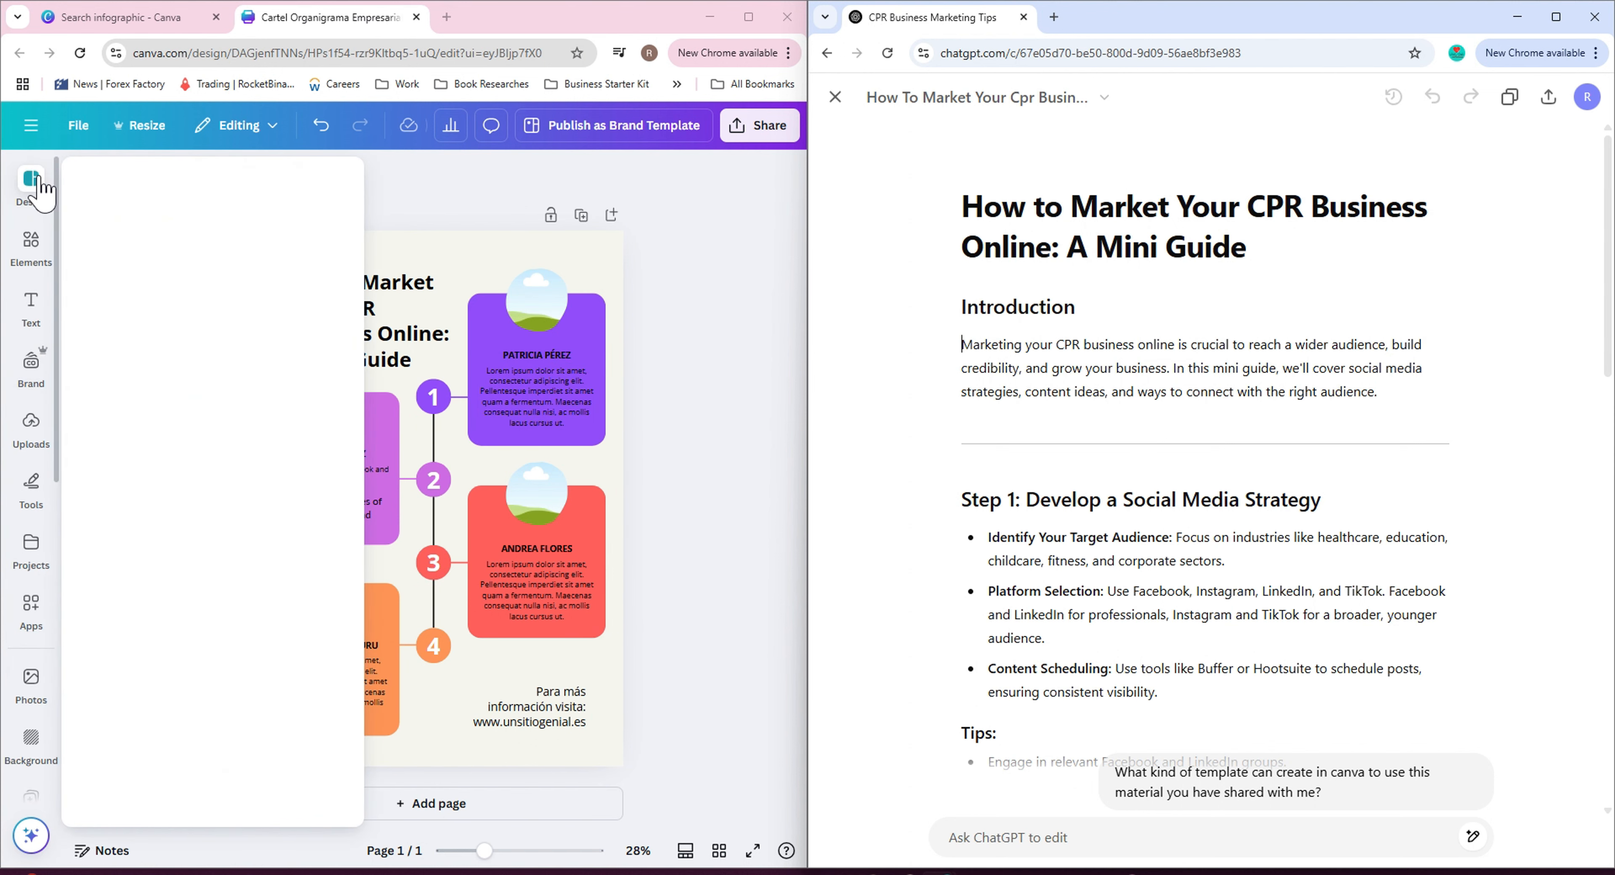
left_click(24, 185)
left_click(26, 186)
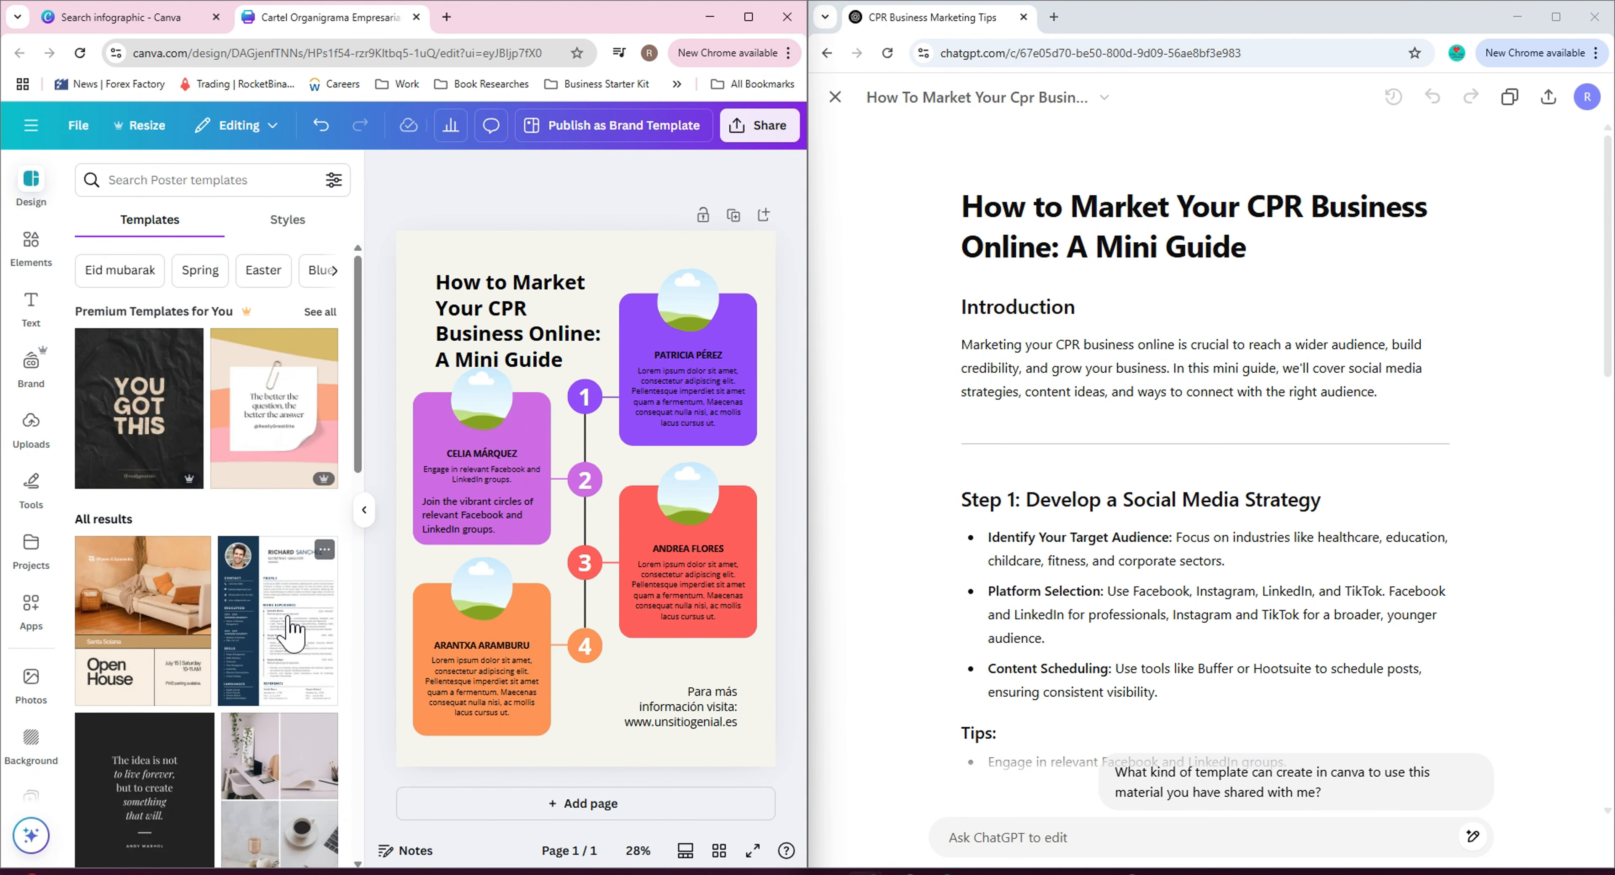
scroll(251, 635, "down", 5)
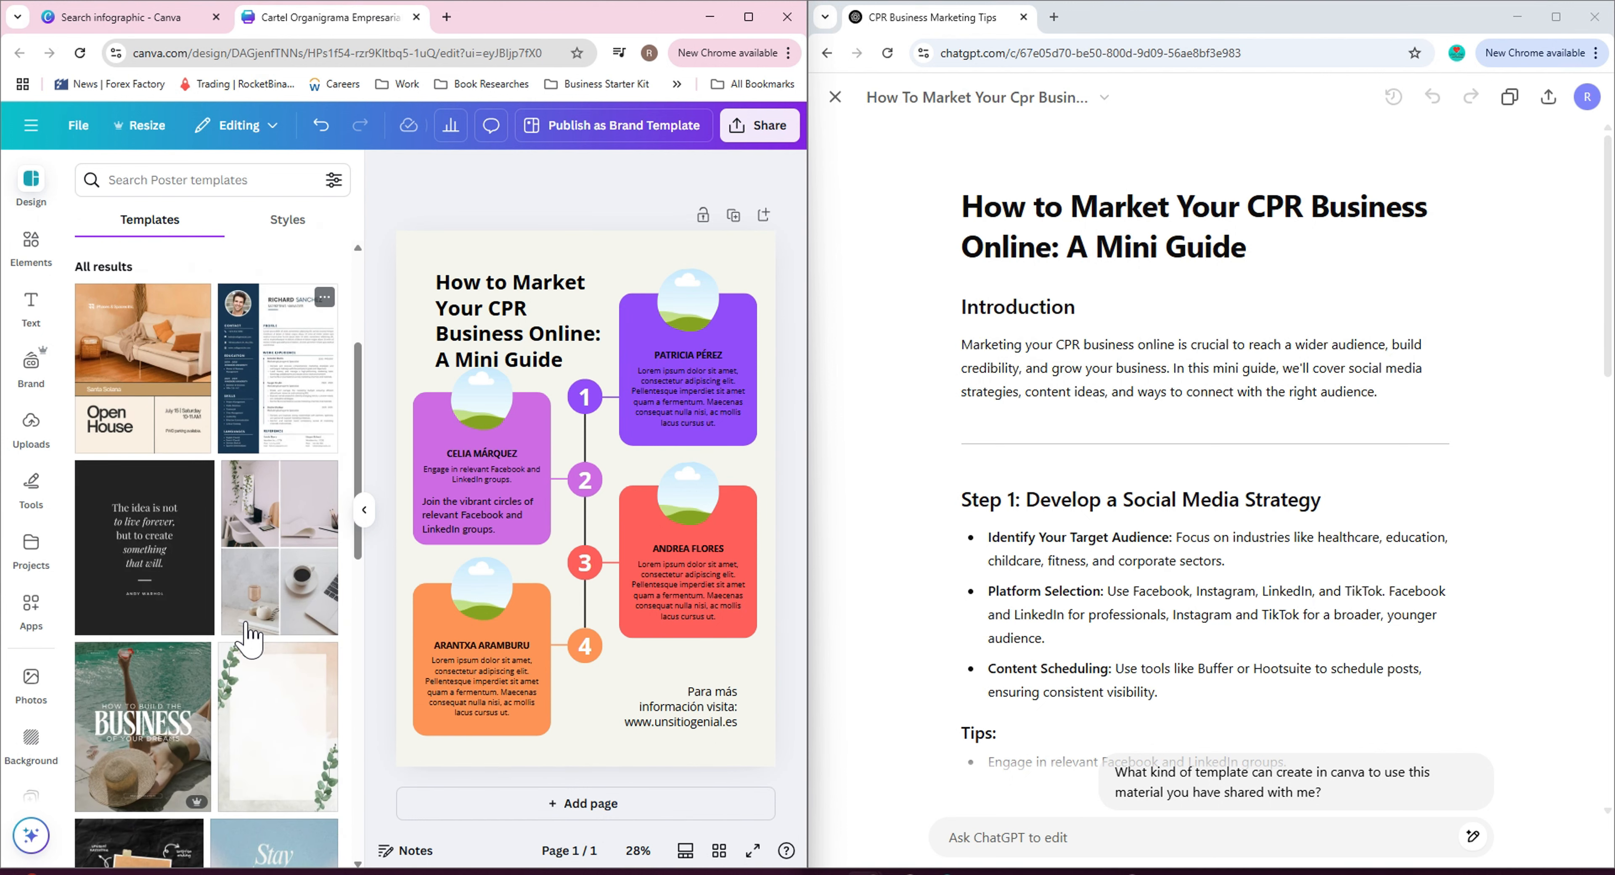
Browse further through the poster templates, then search the templates for ebook.
scroll(251, 634, "down", 5)
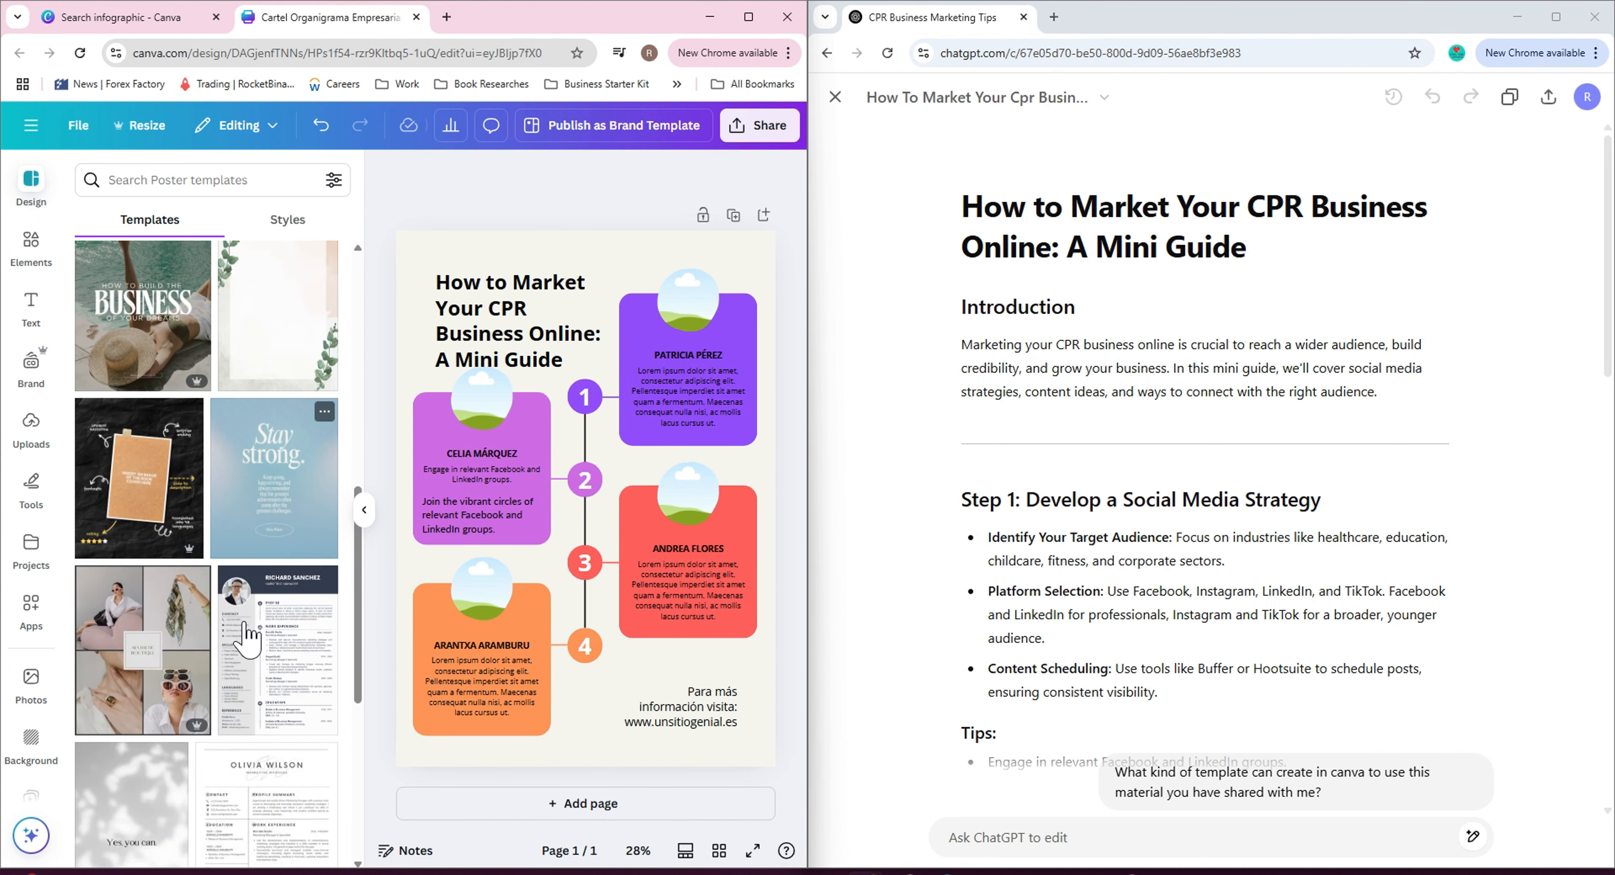
scroll(250, 634, "down", 4)
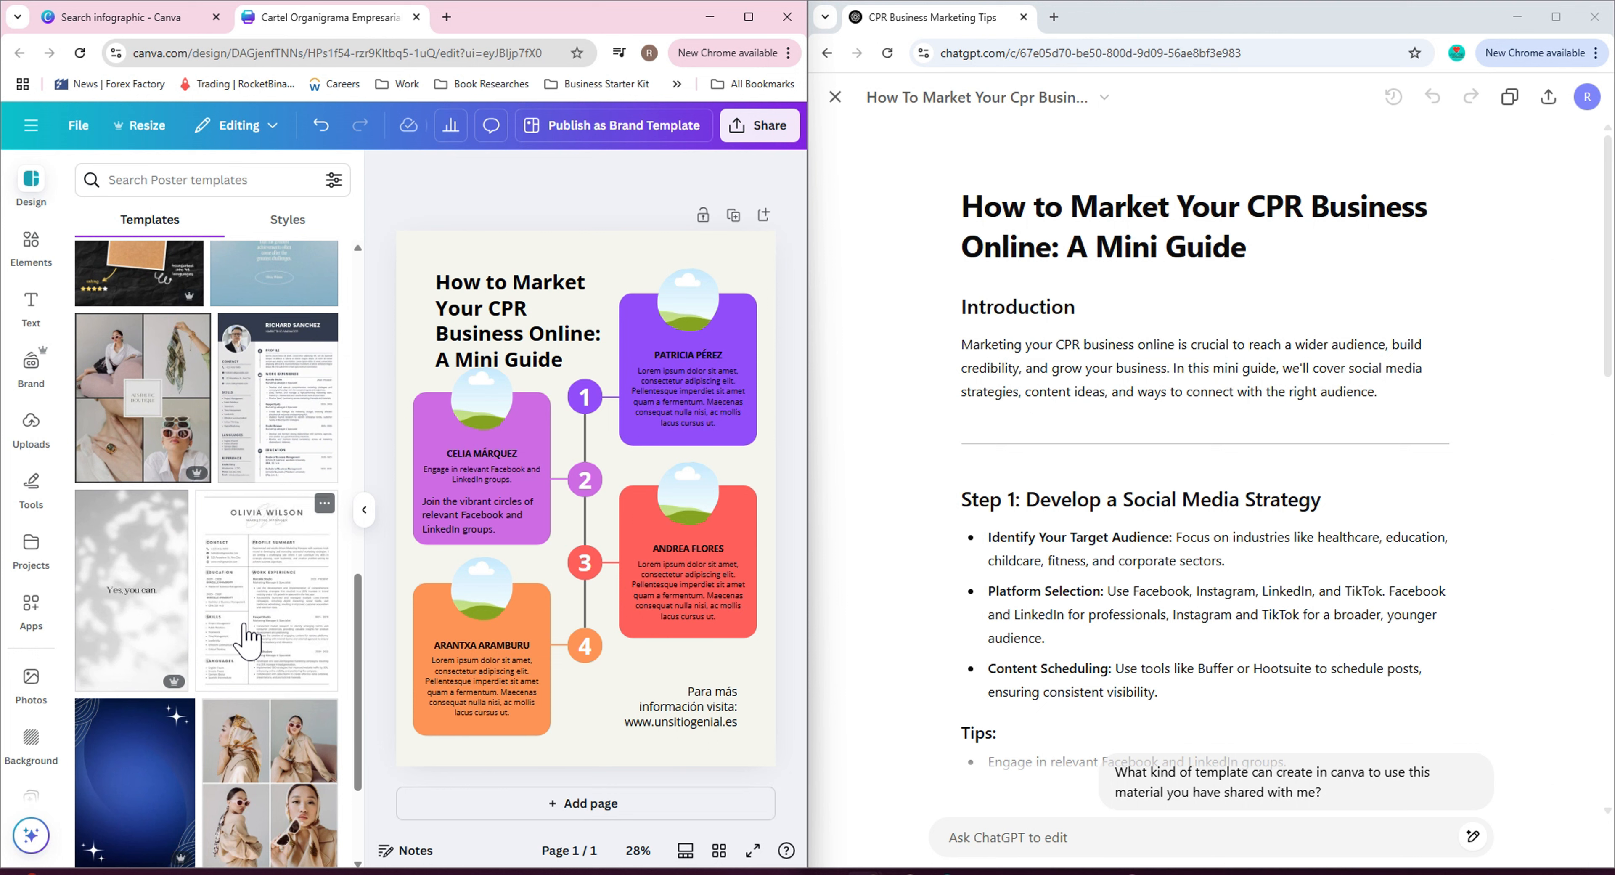
scroll(249, 640, "down", 5)
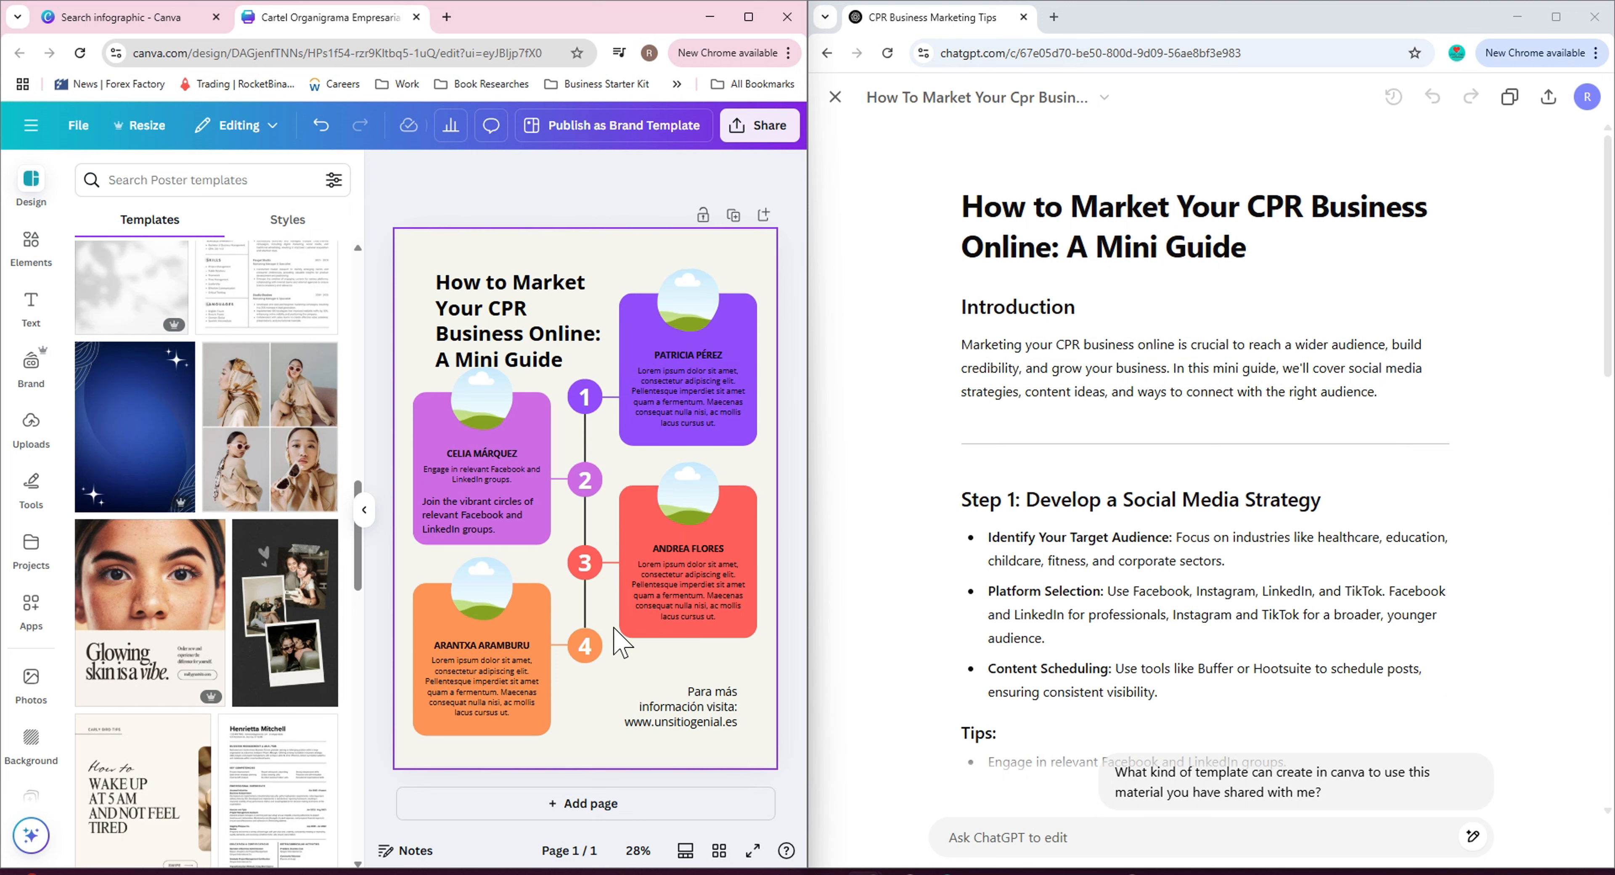
scroll(207, 680, "down", 5)
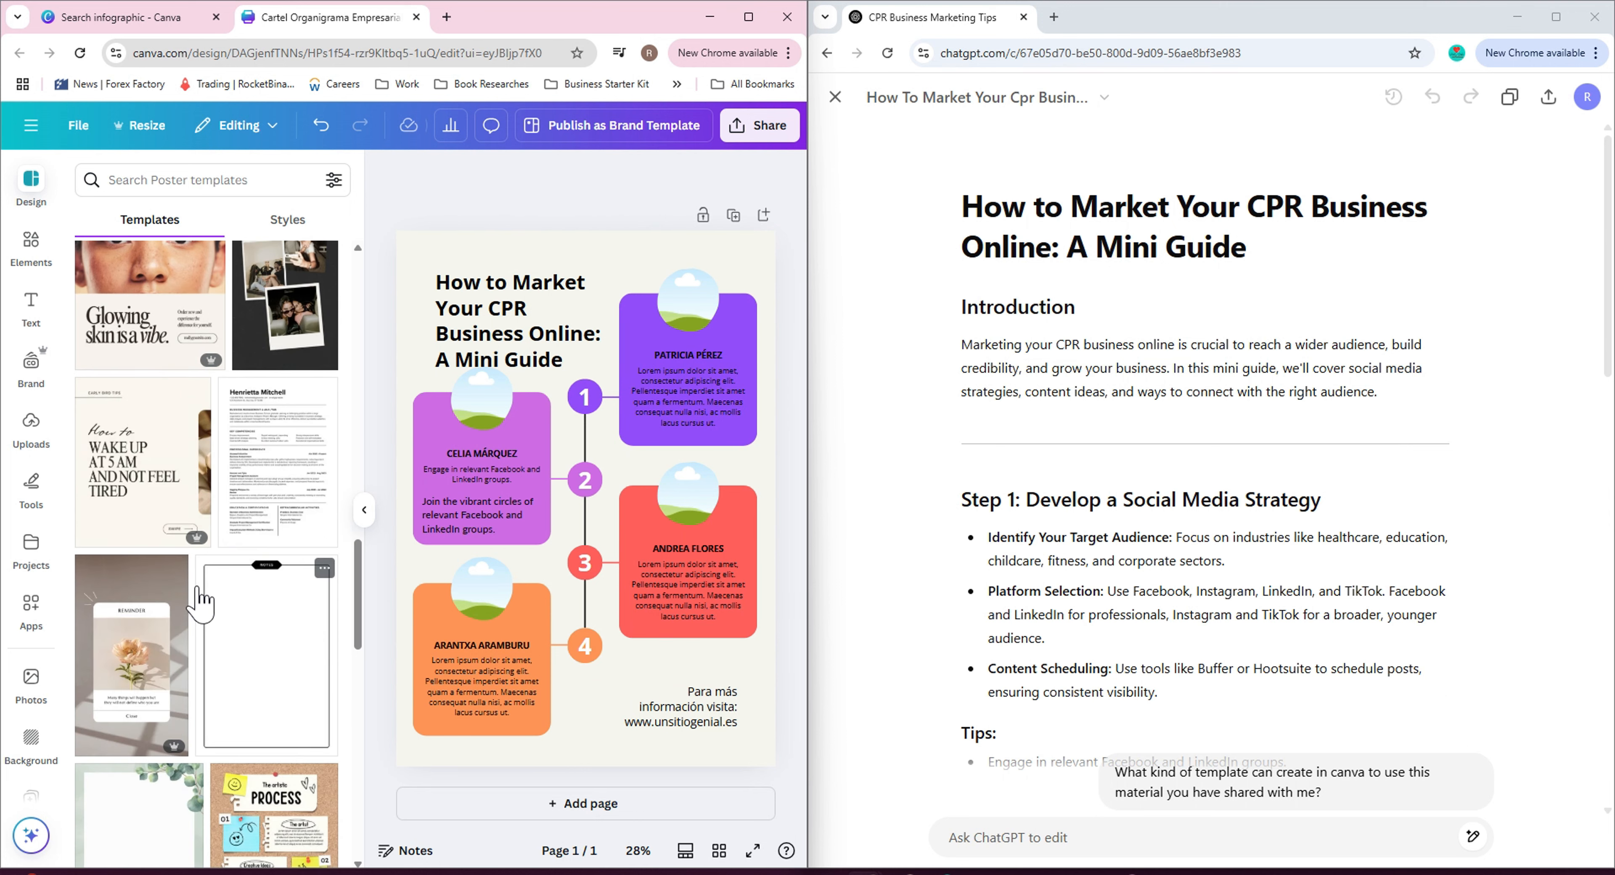
scroll(242, 611, "down", 4)
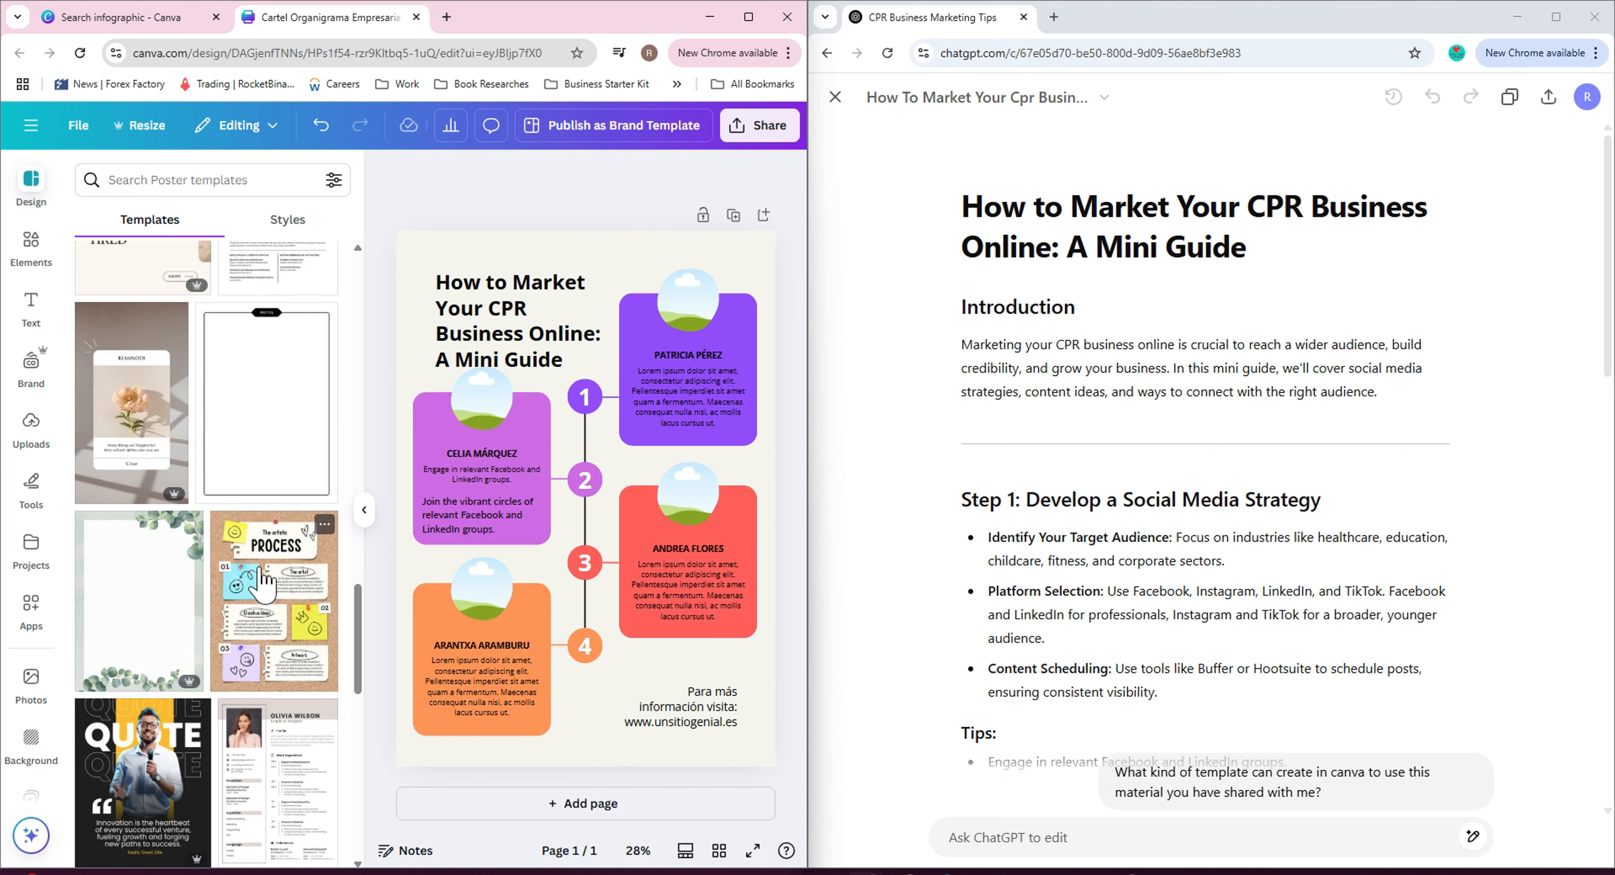
scroll(254, 545, "up", 5)
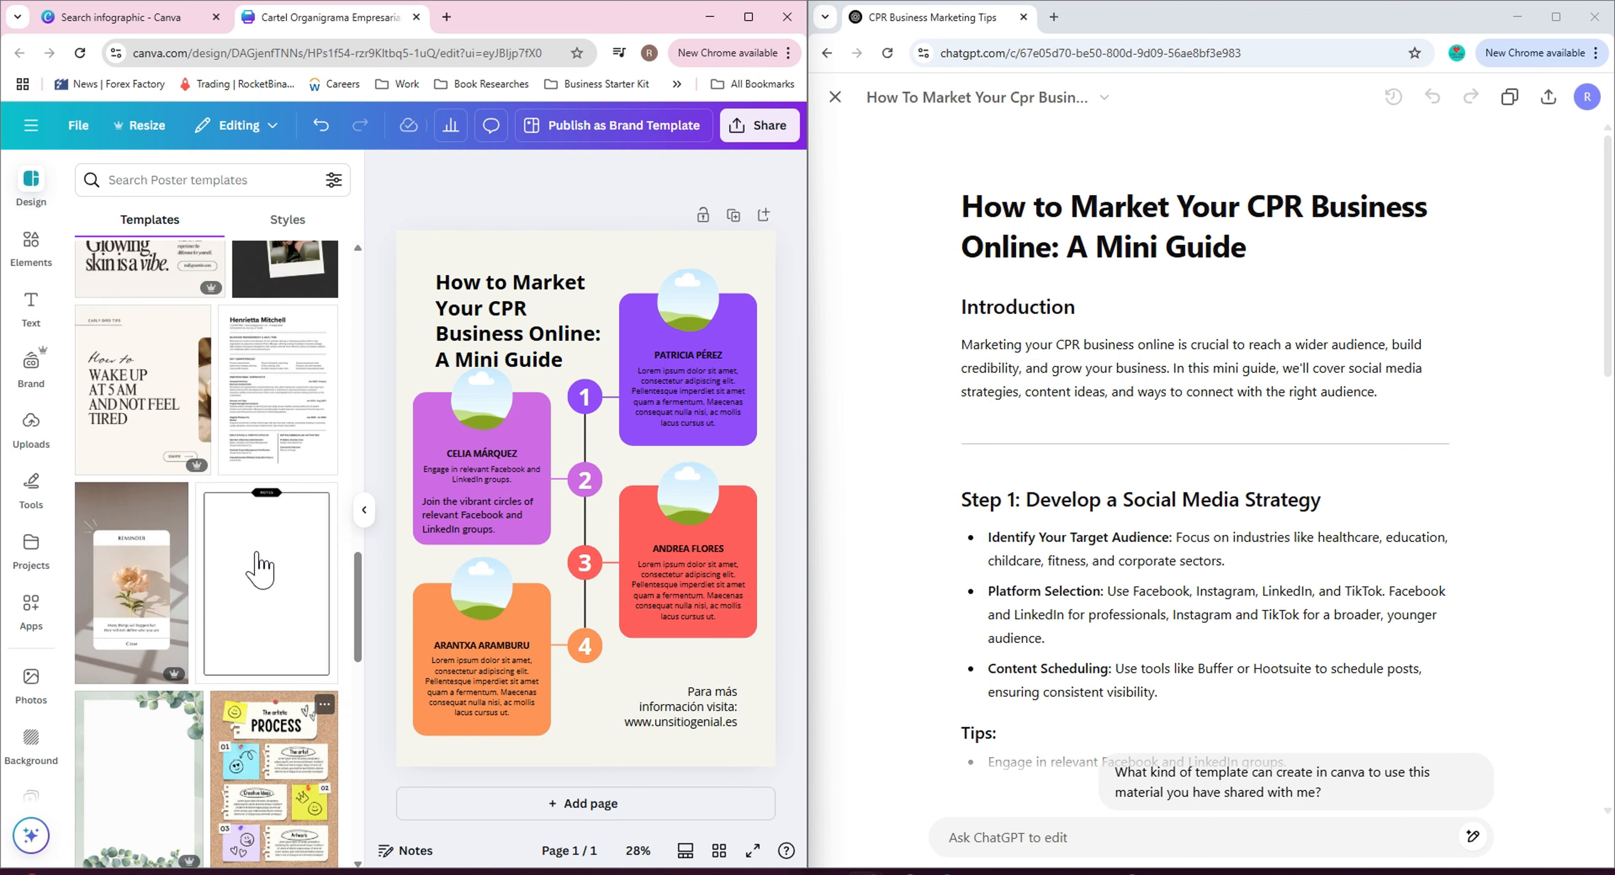
left_click(169, 180)
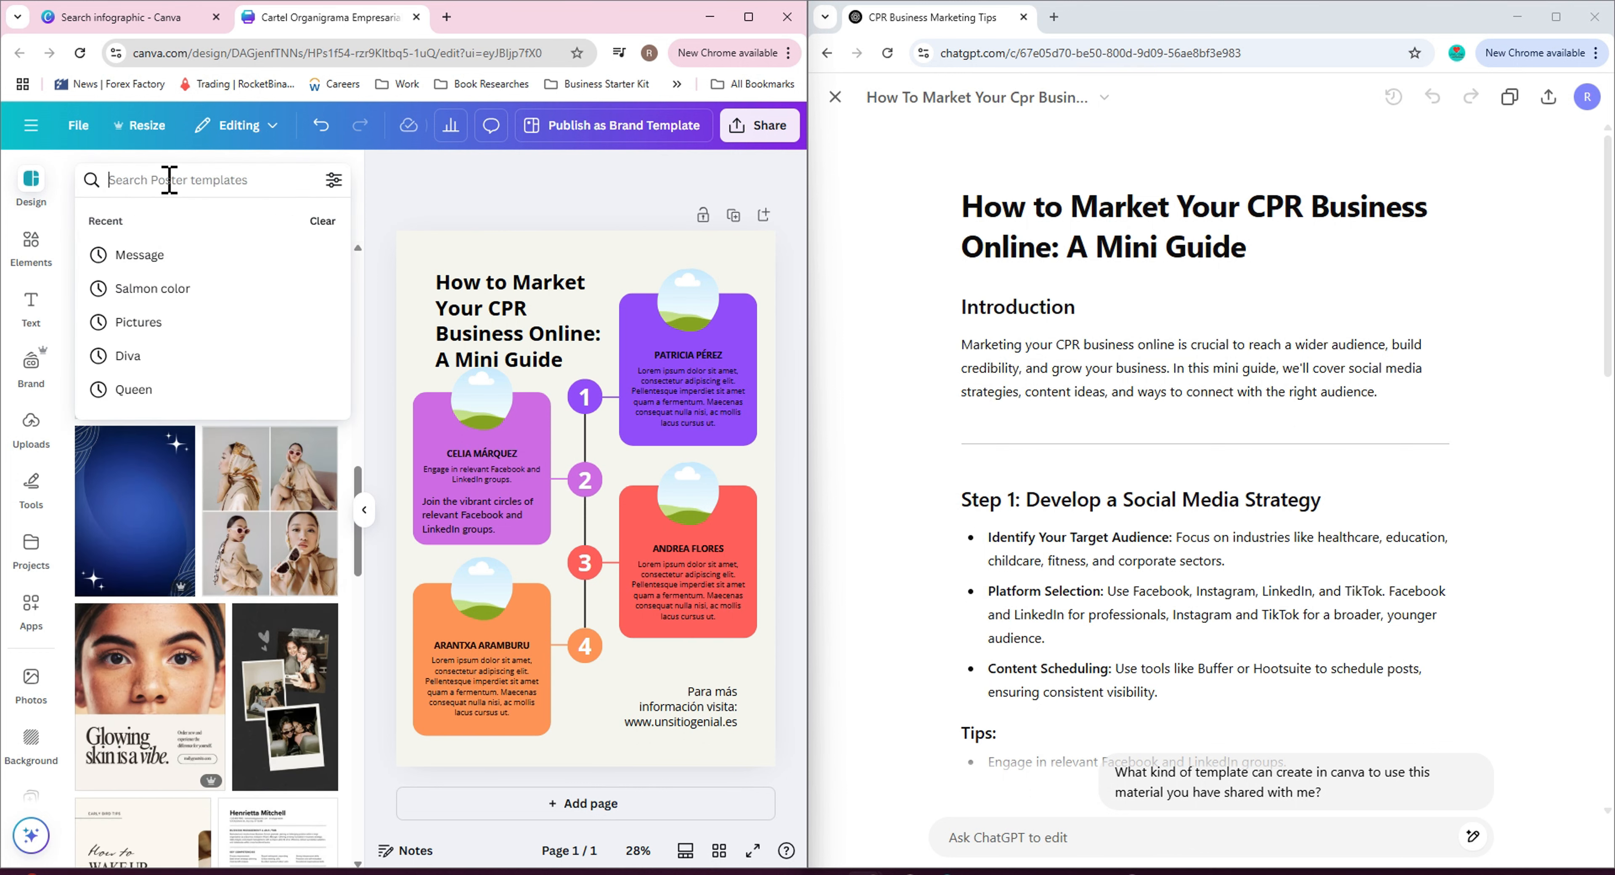
type("e")
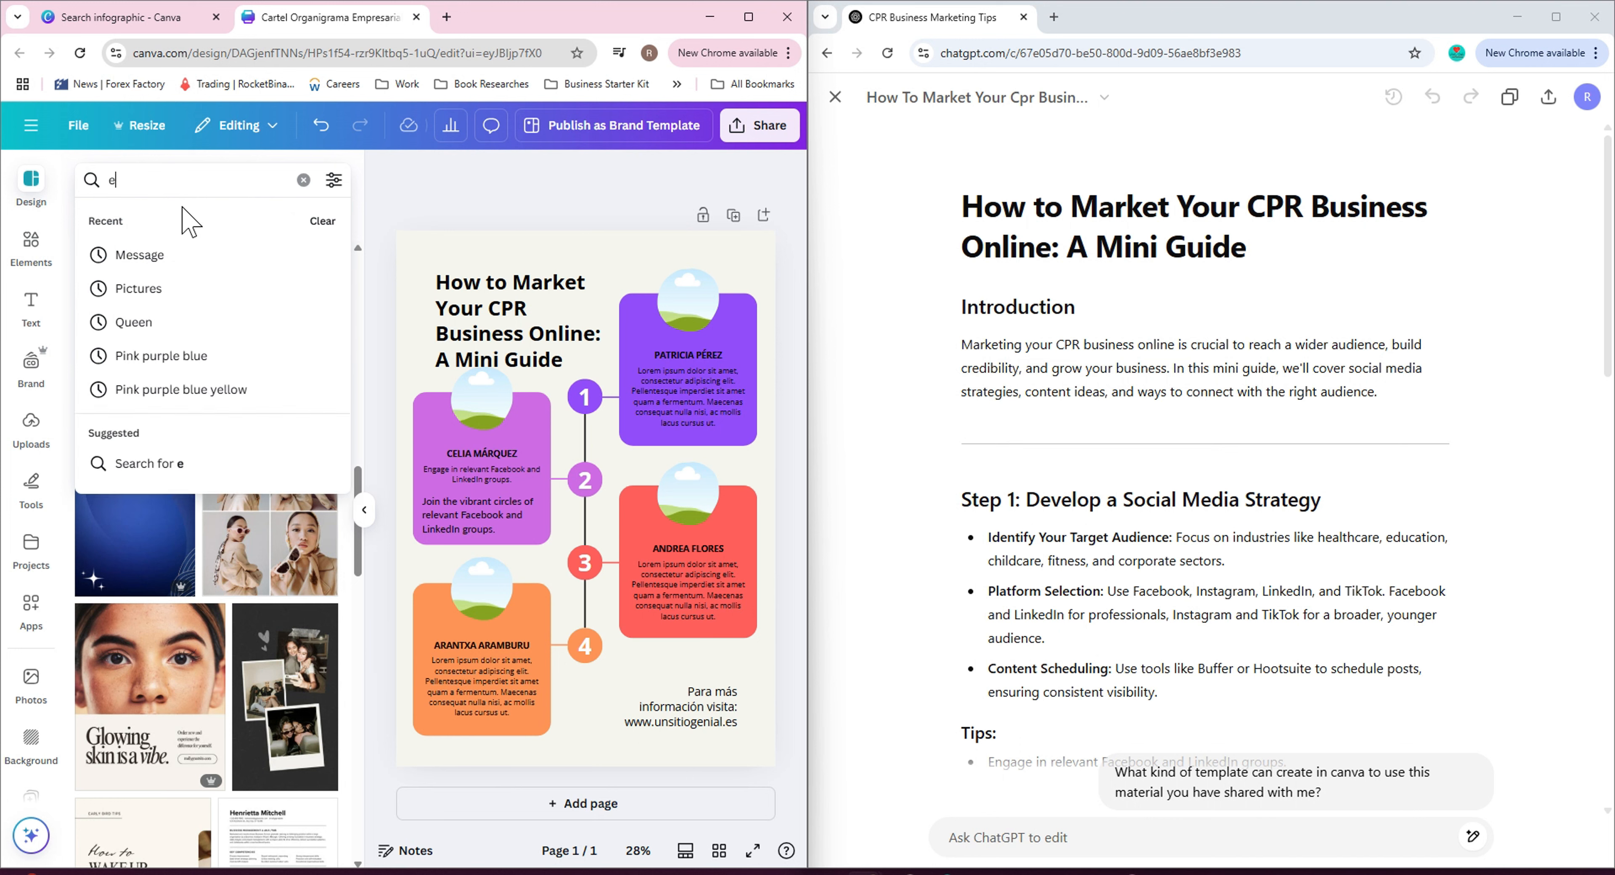
type("book")
key("Return")
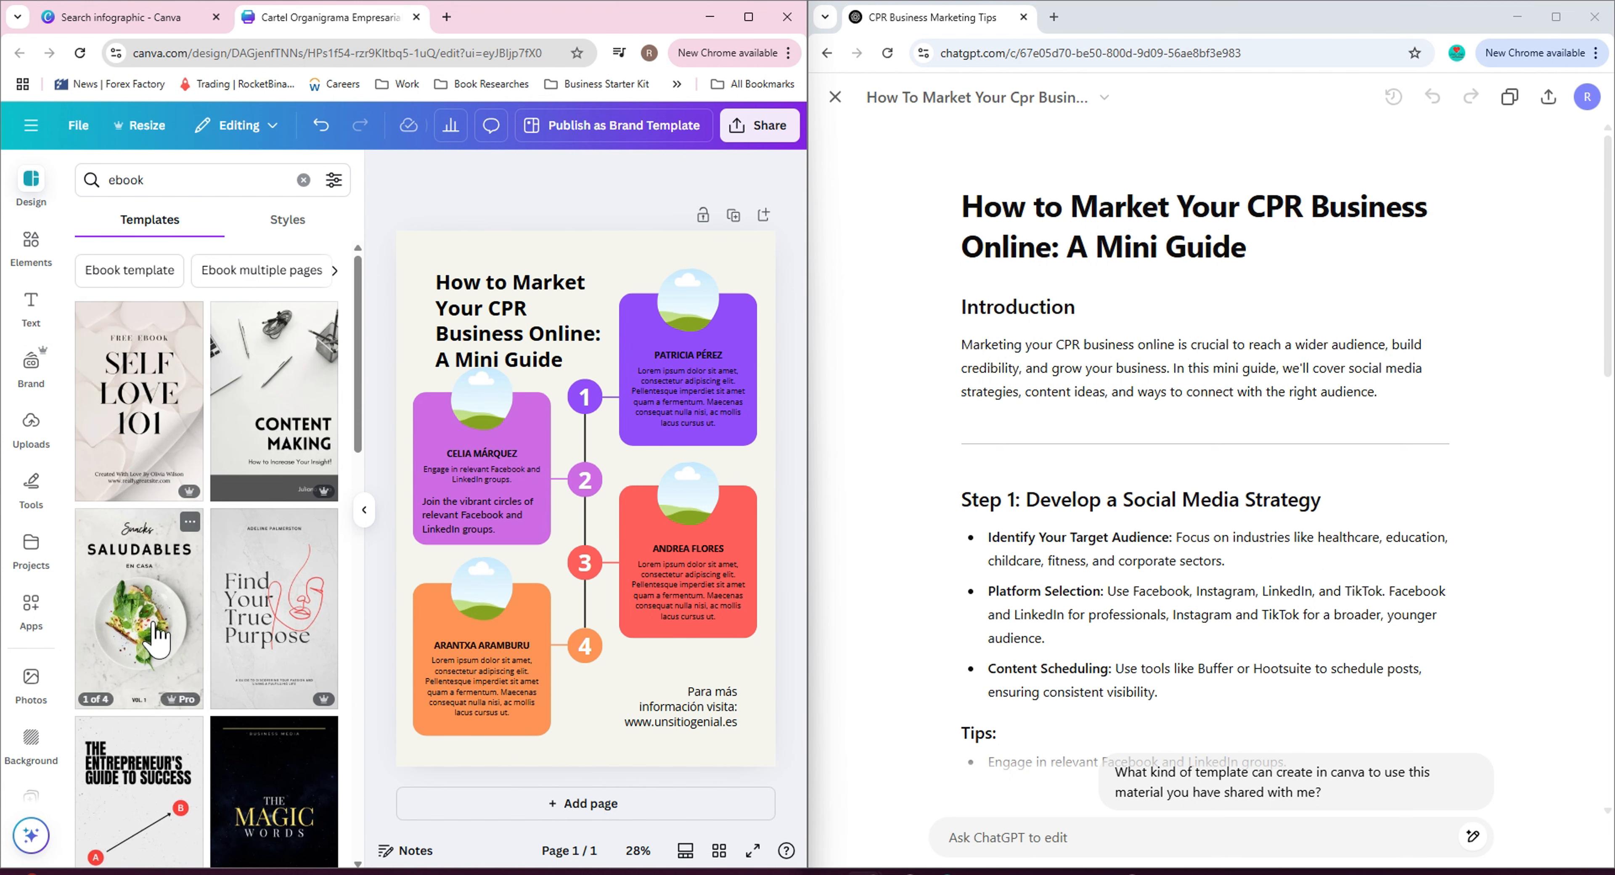
Add a new blank second page to the design.
scroll(164, 640, "down", 5)
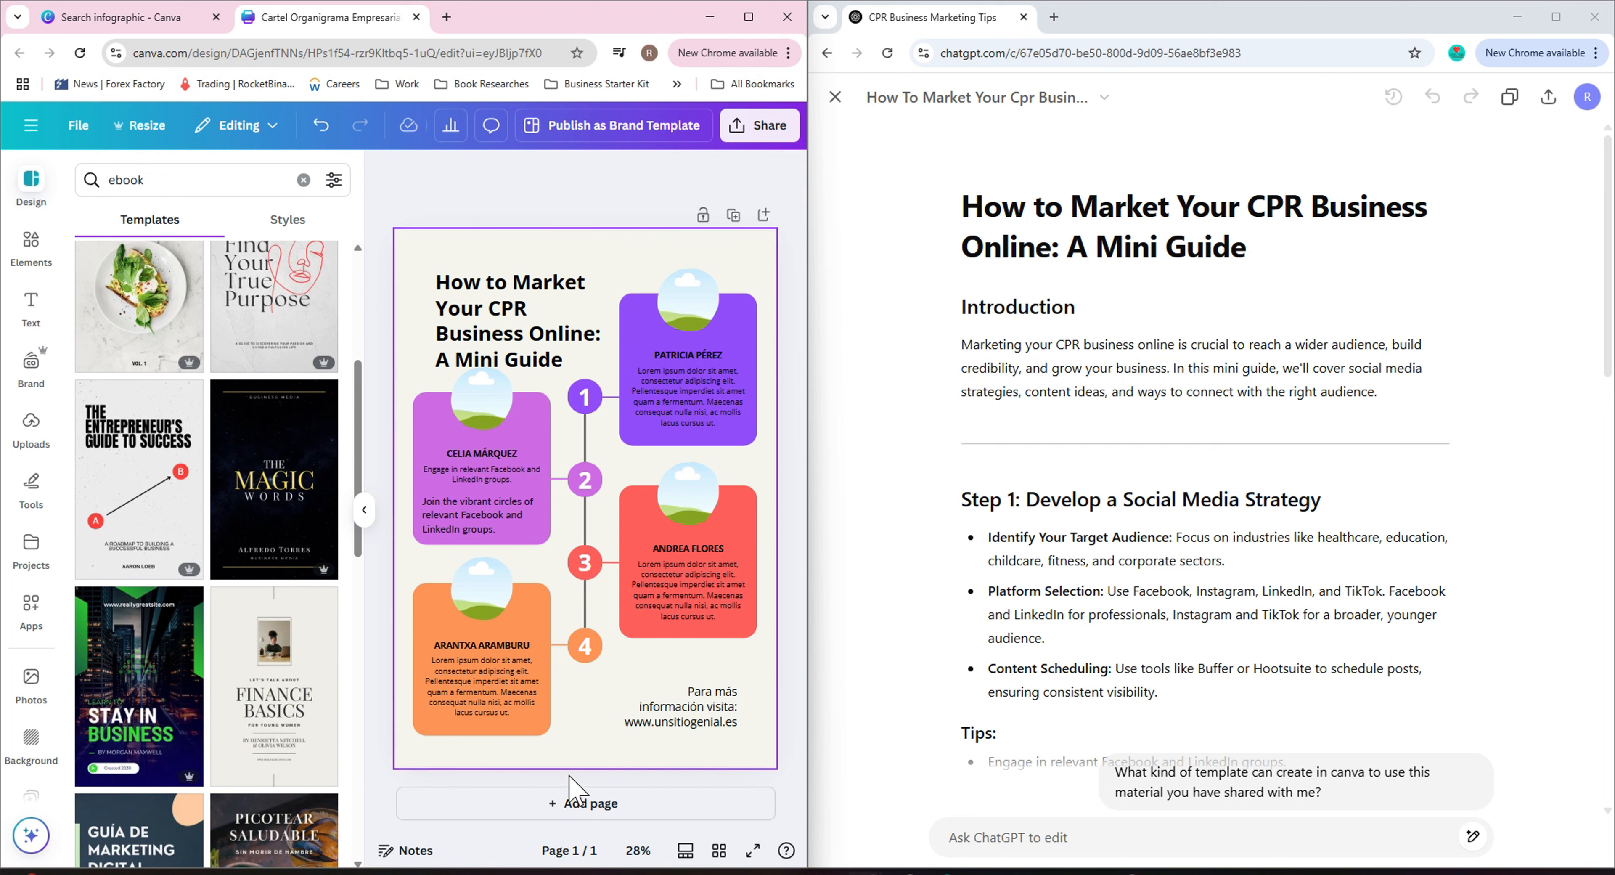
left_click(574, 805)
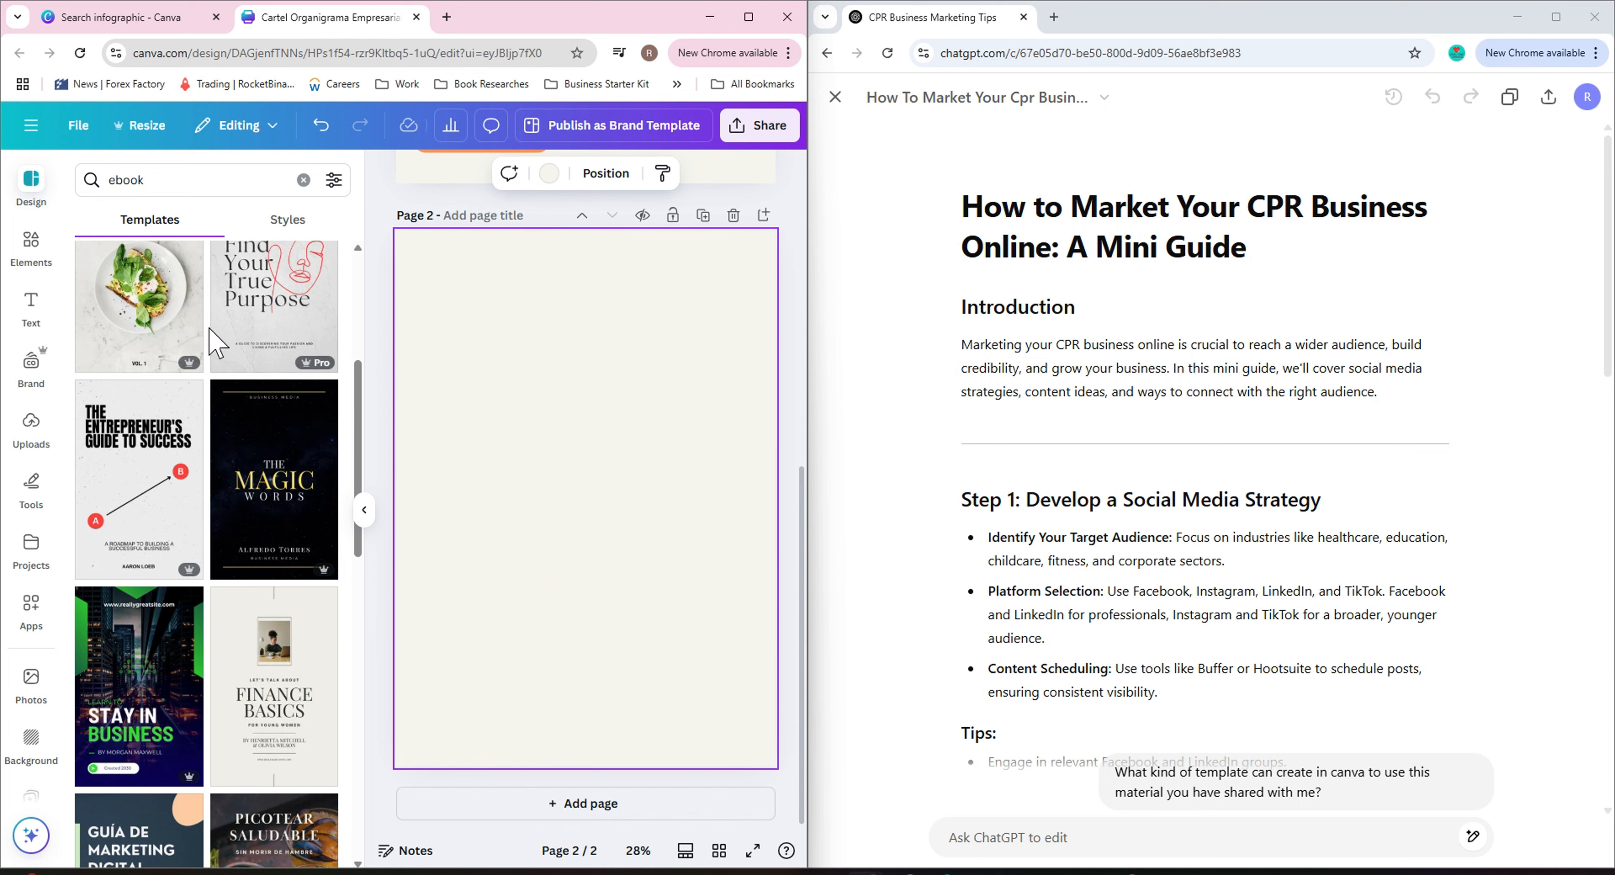
Browse the ebook template results.
scroll(268, 708, "down", 2)
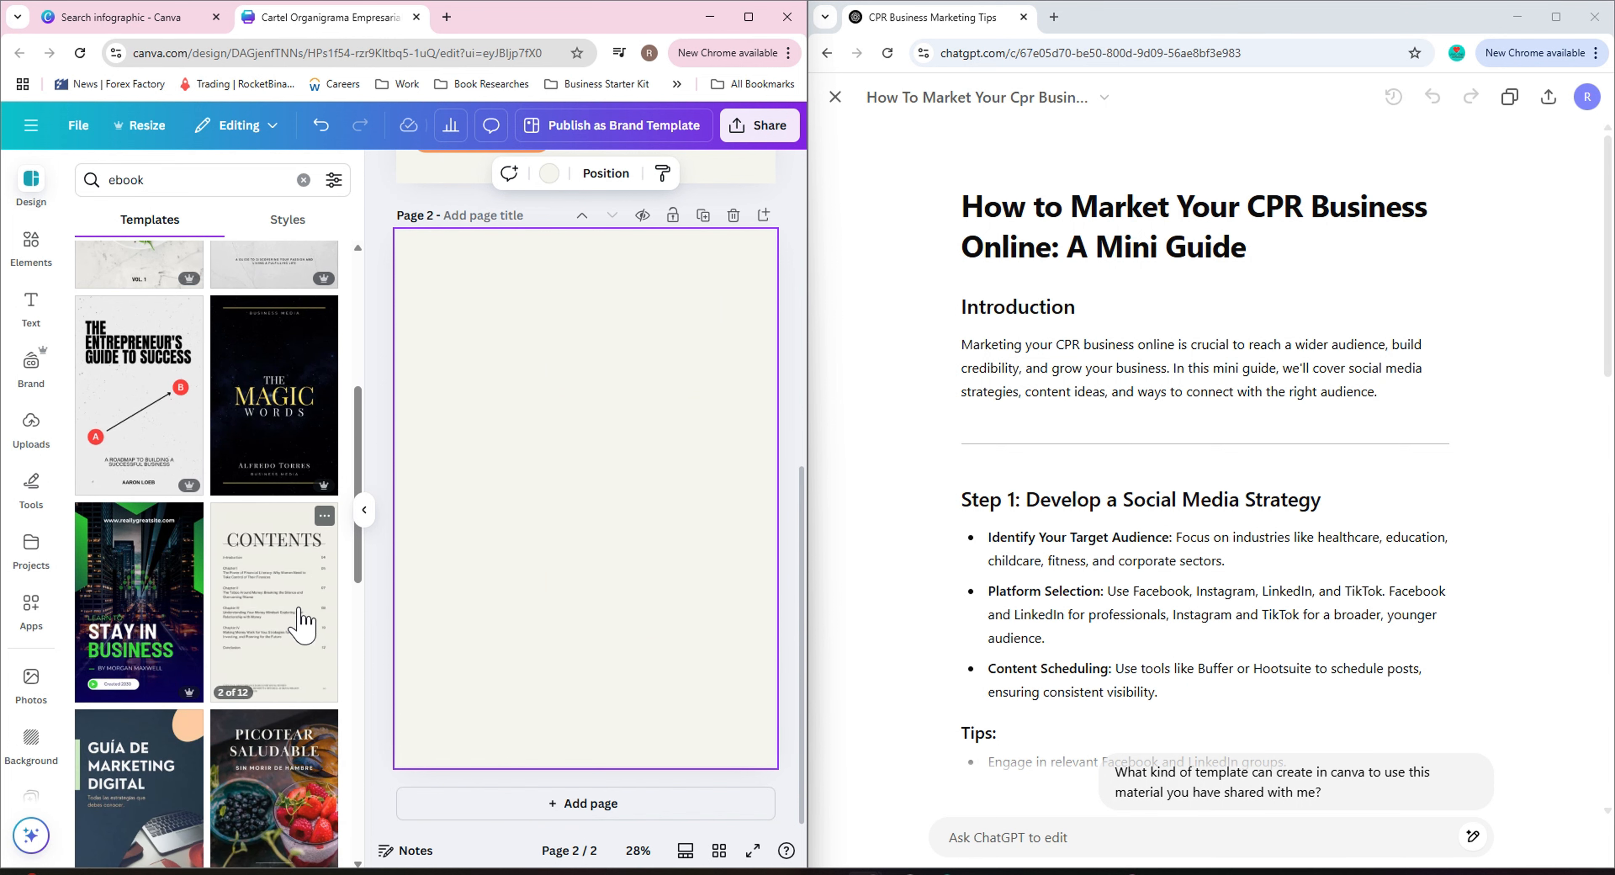
scroll(302, 621, "down", 4)
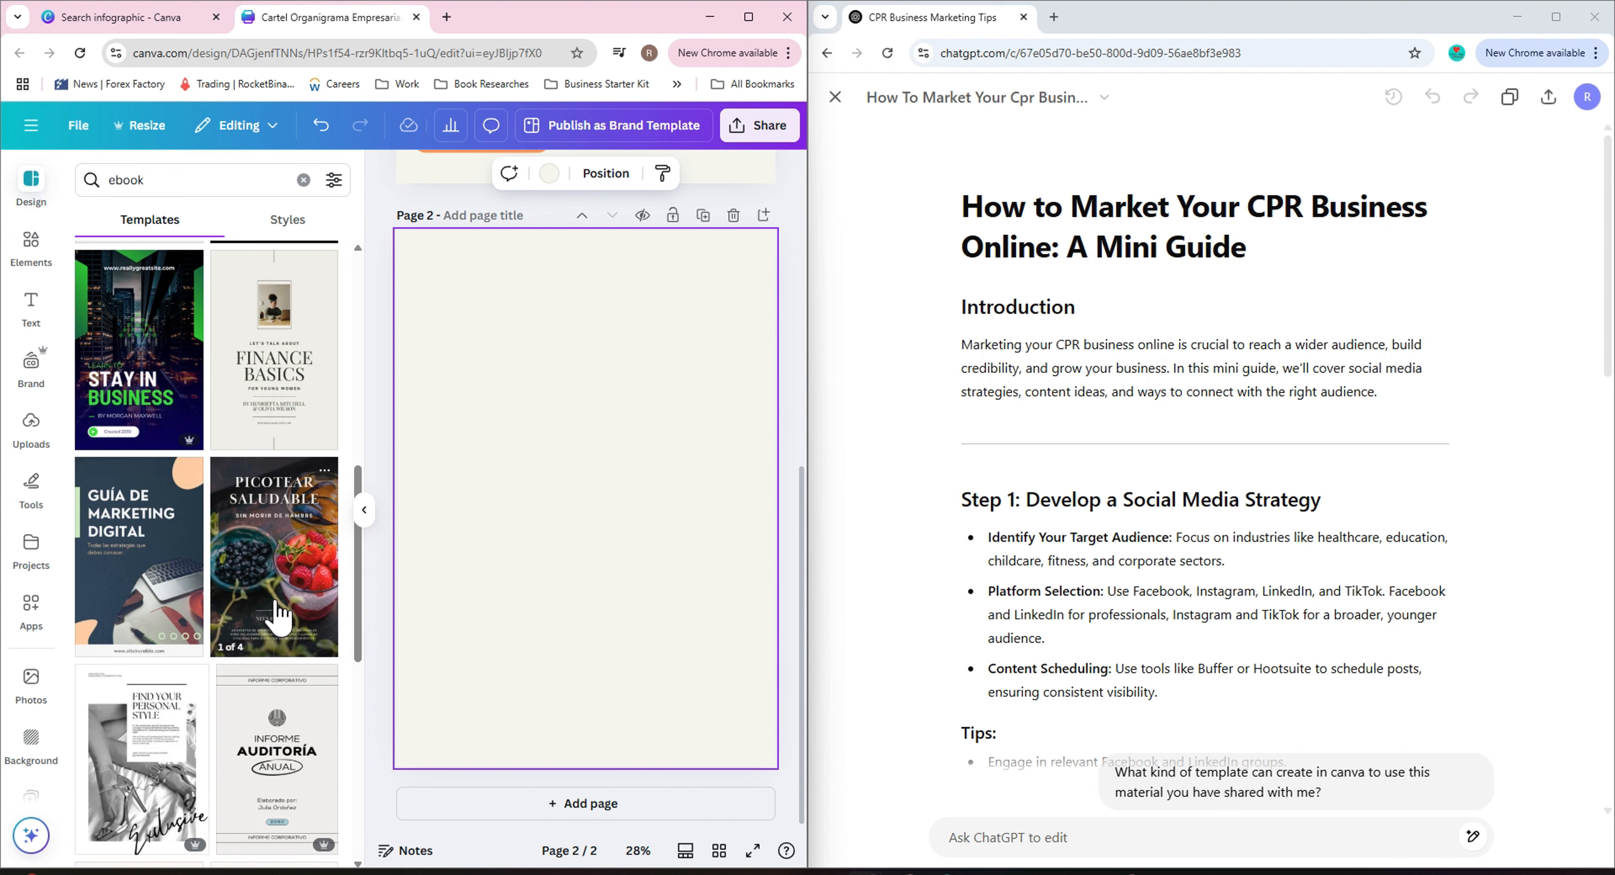
scroll(277, 614, "down", 3)
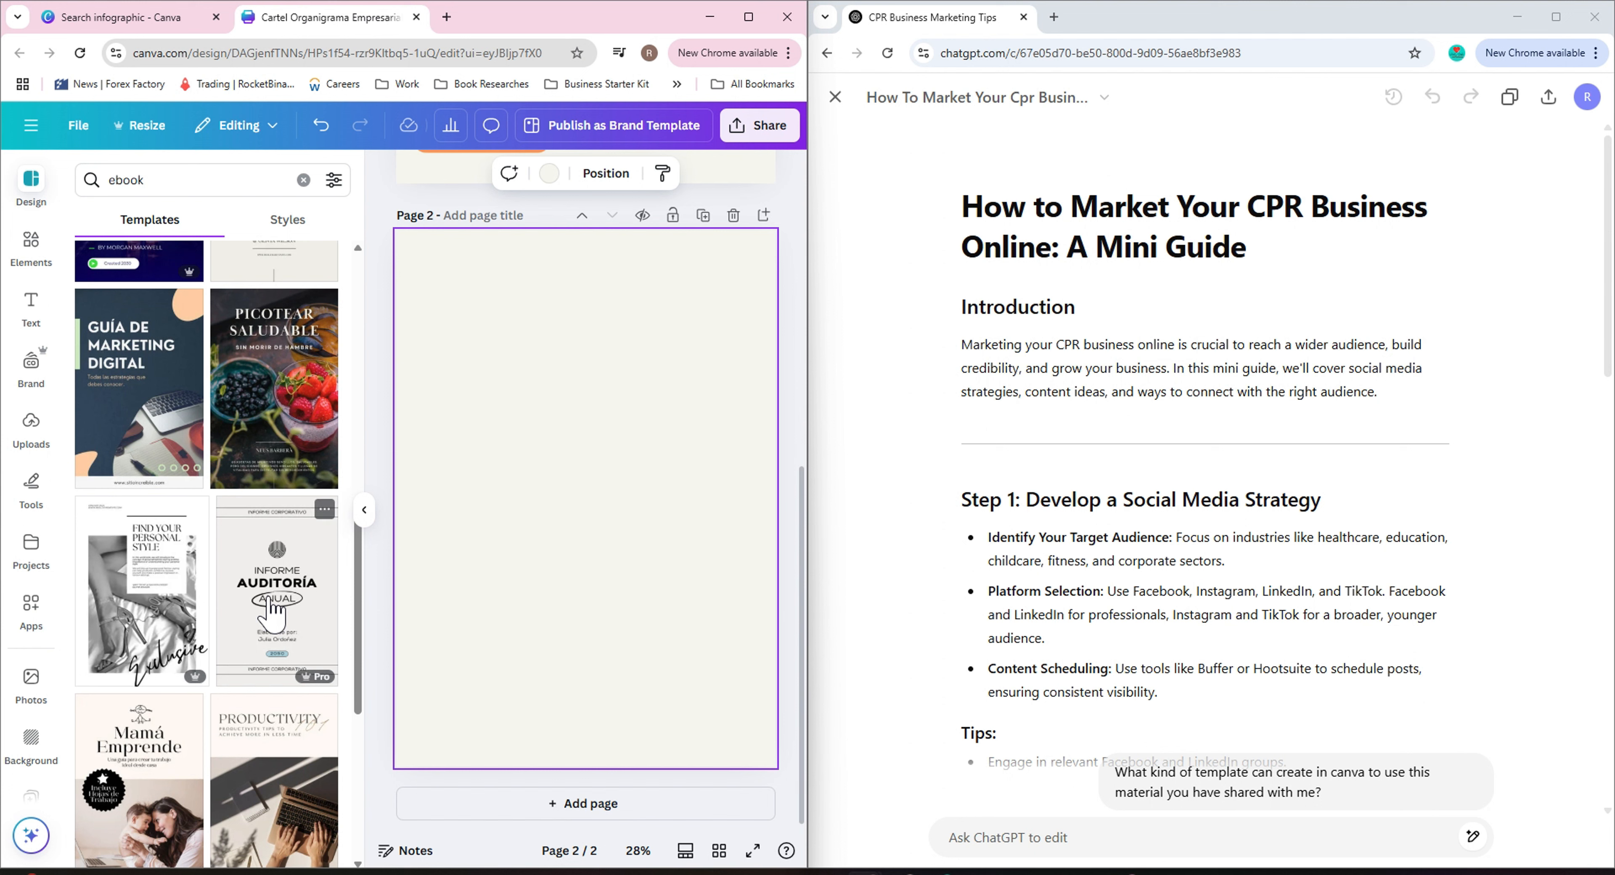
scroll(270, 612, "down", 3)
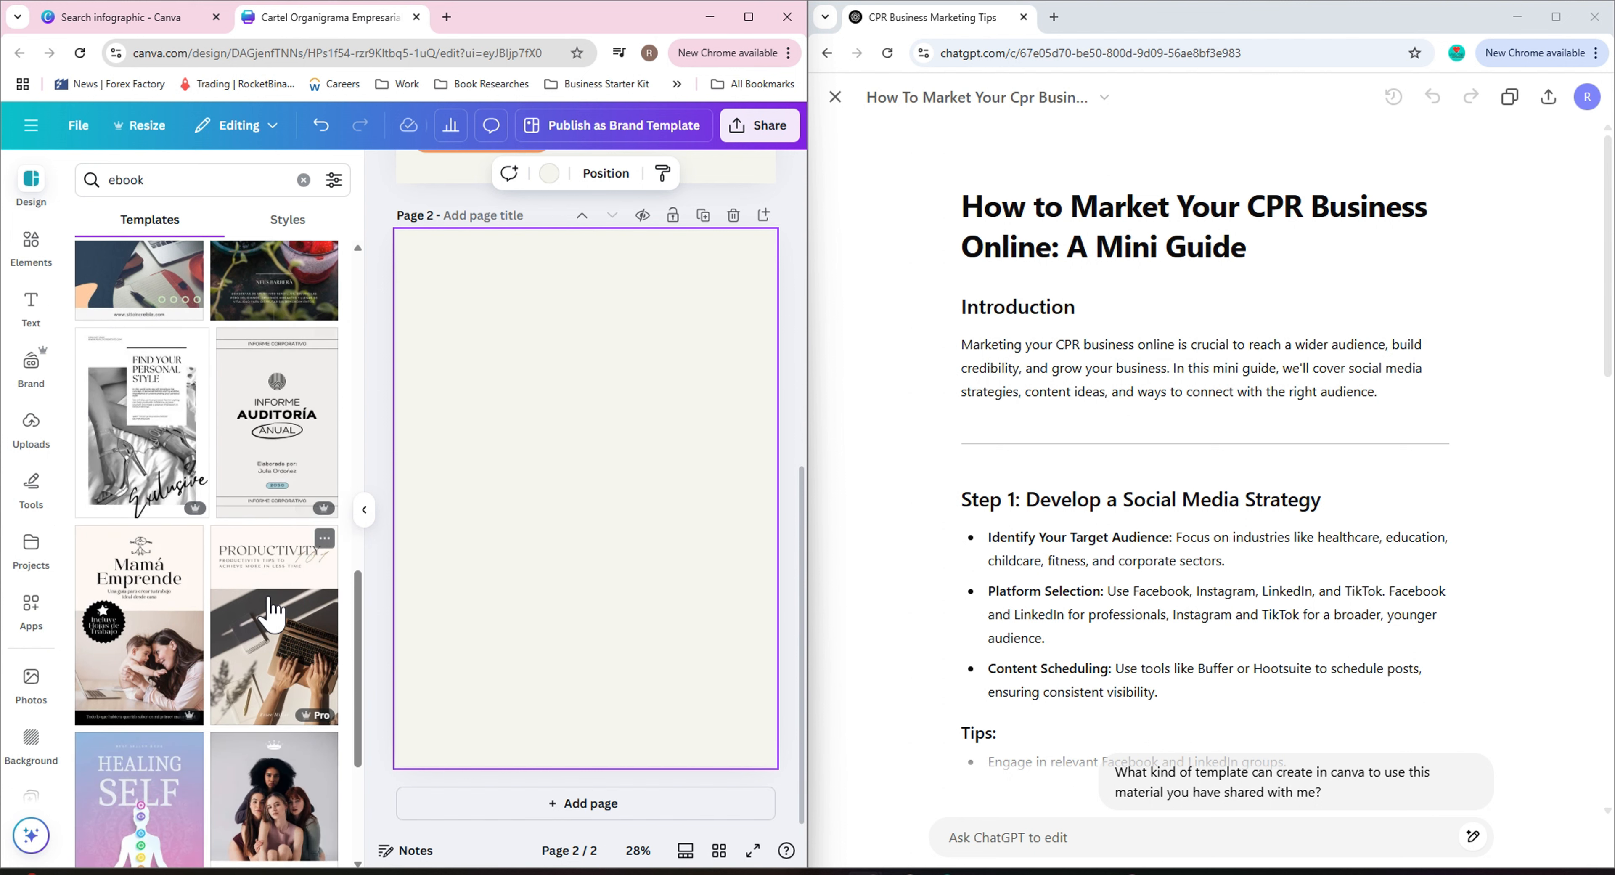
scroll(271, 611, "down", 4)
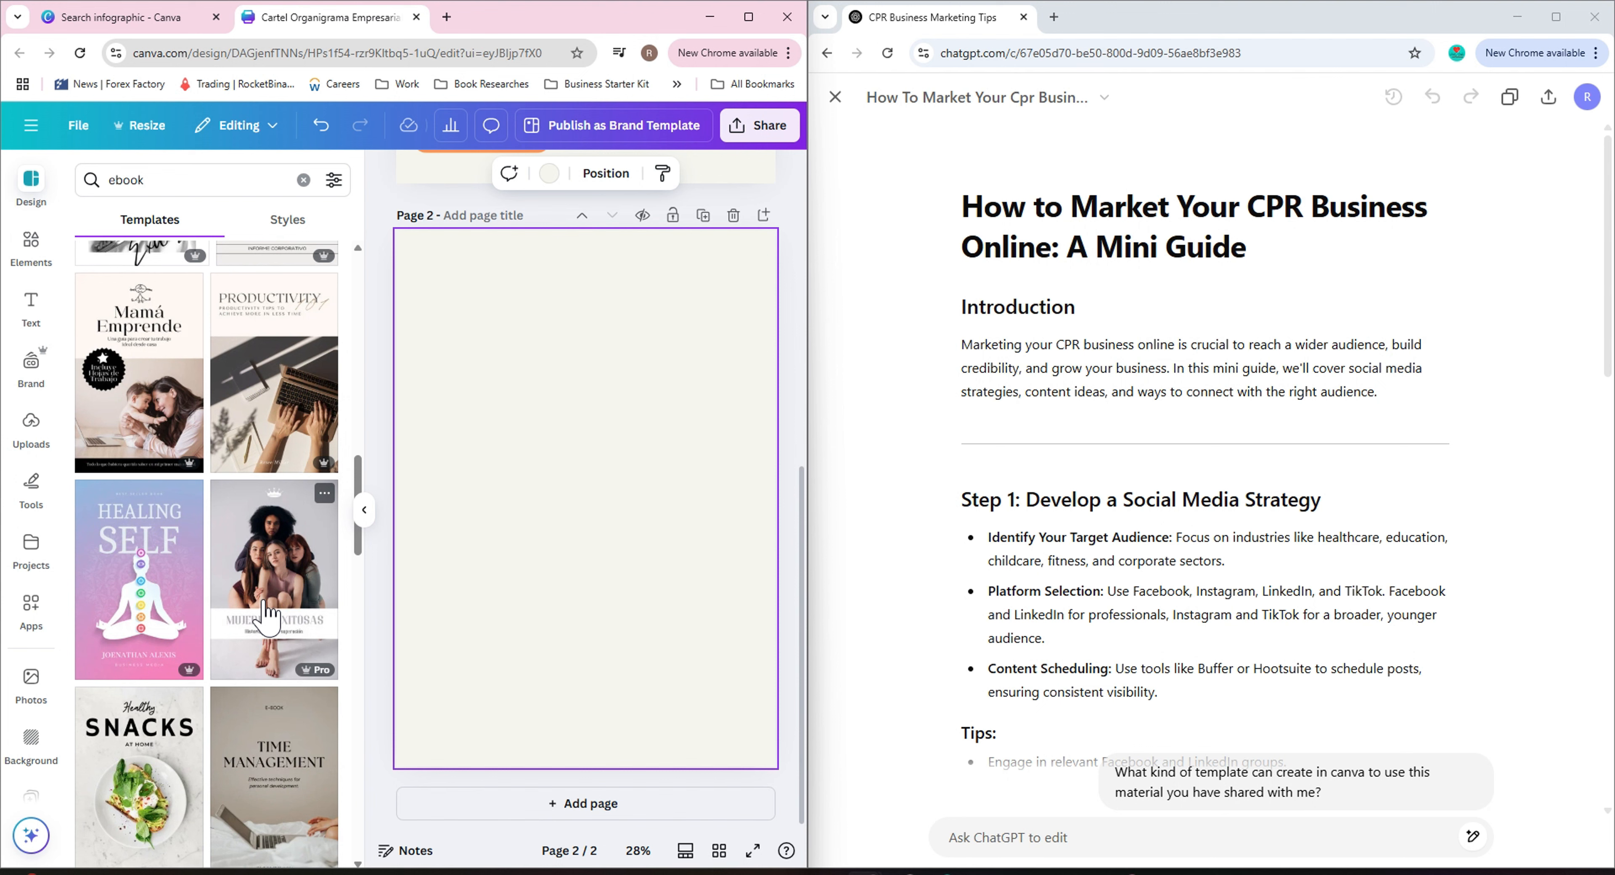
scroll(270, 617, "down", 6)
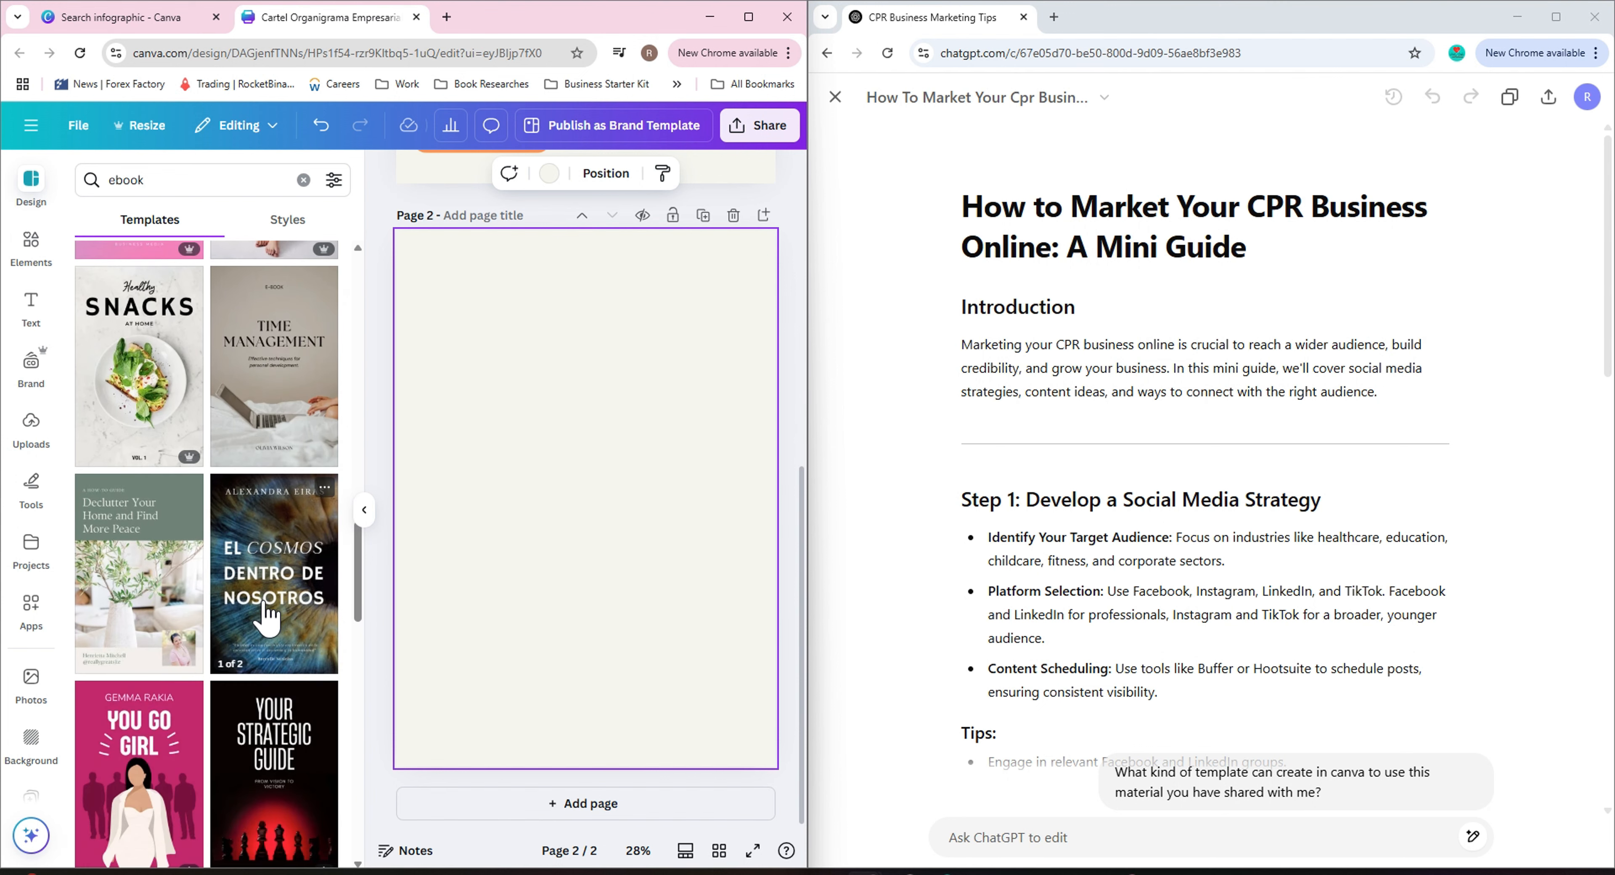
scroll(270, 617, "down", 5)
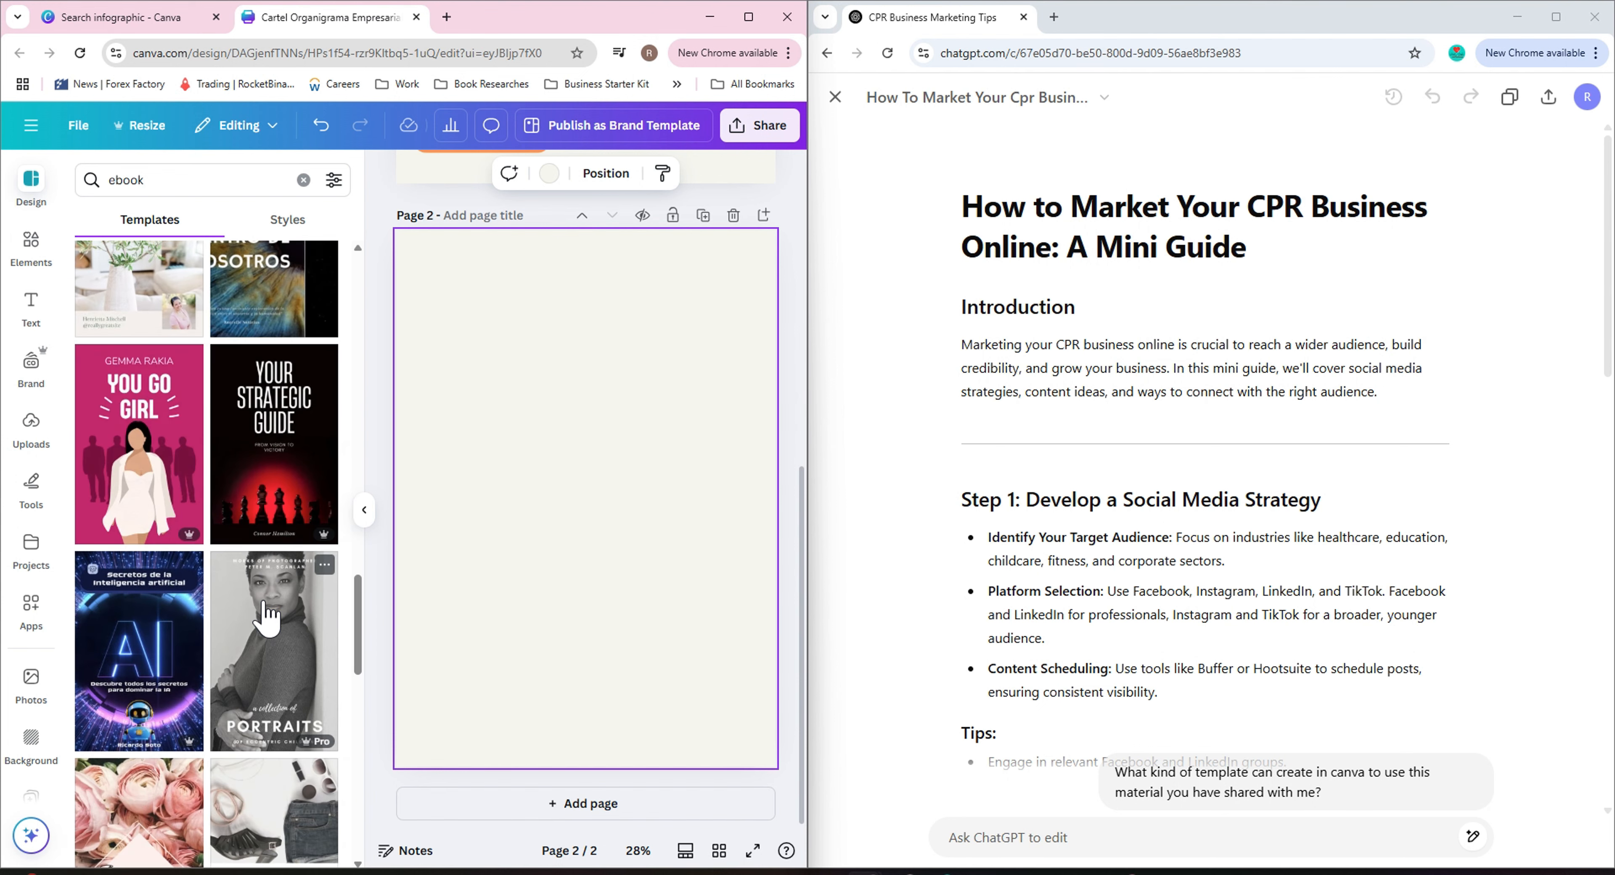
scroll(269, 630, "up", 8)
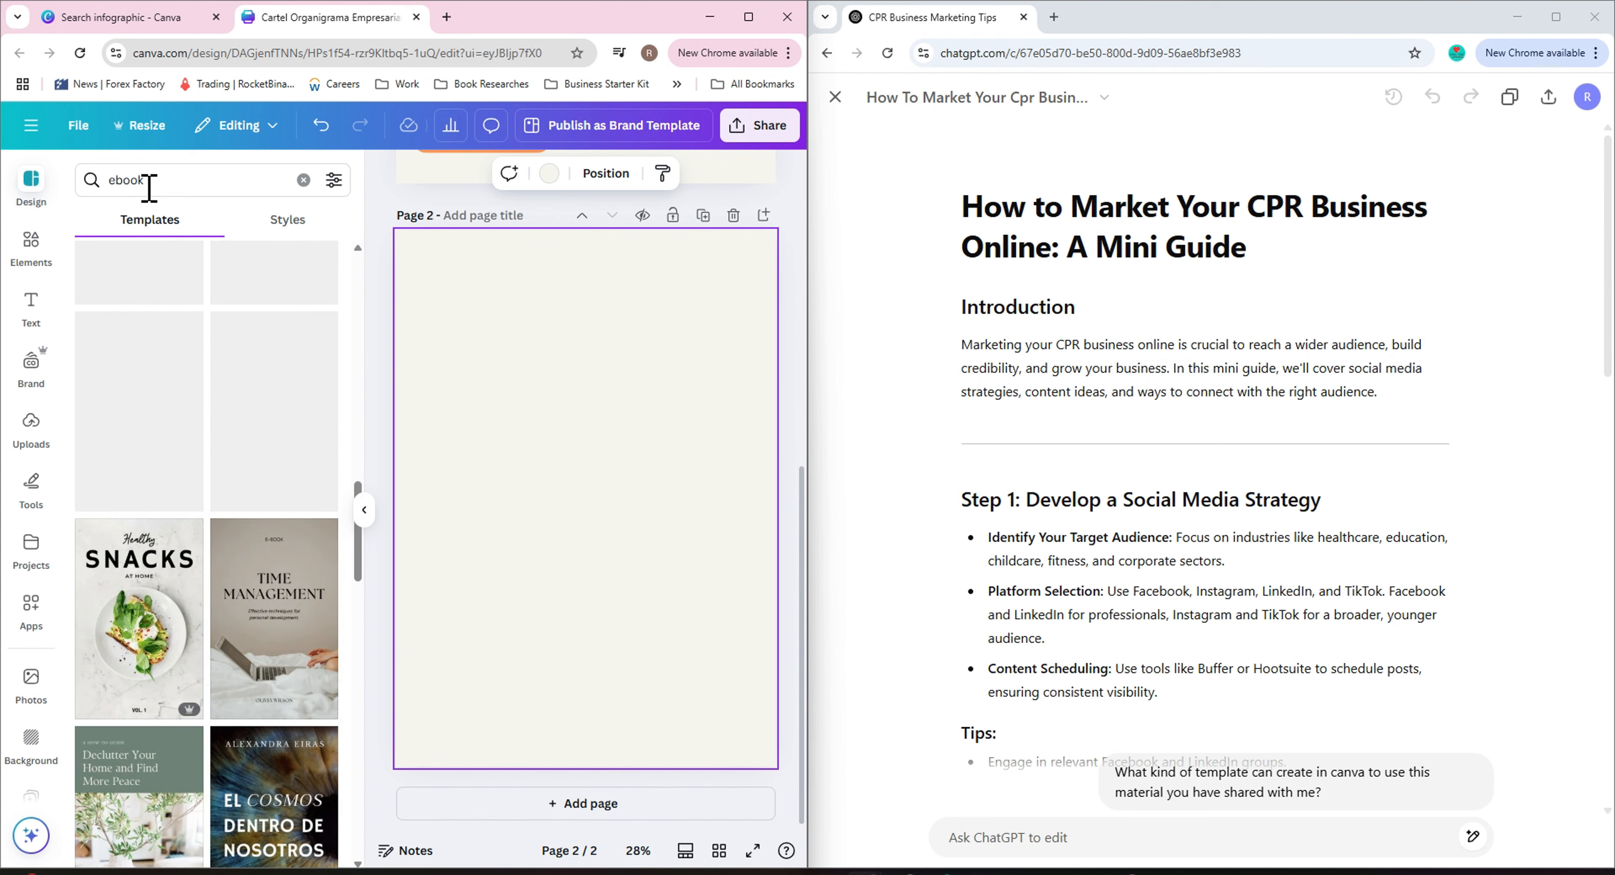
Refine the template search to ebook health and browse the results.
left_click(194, 181)
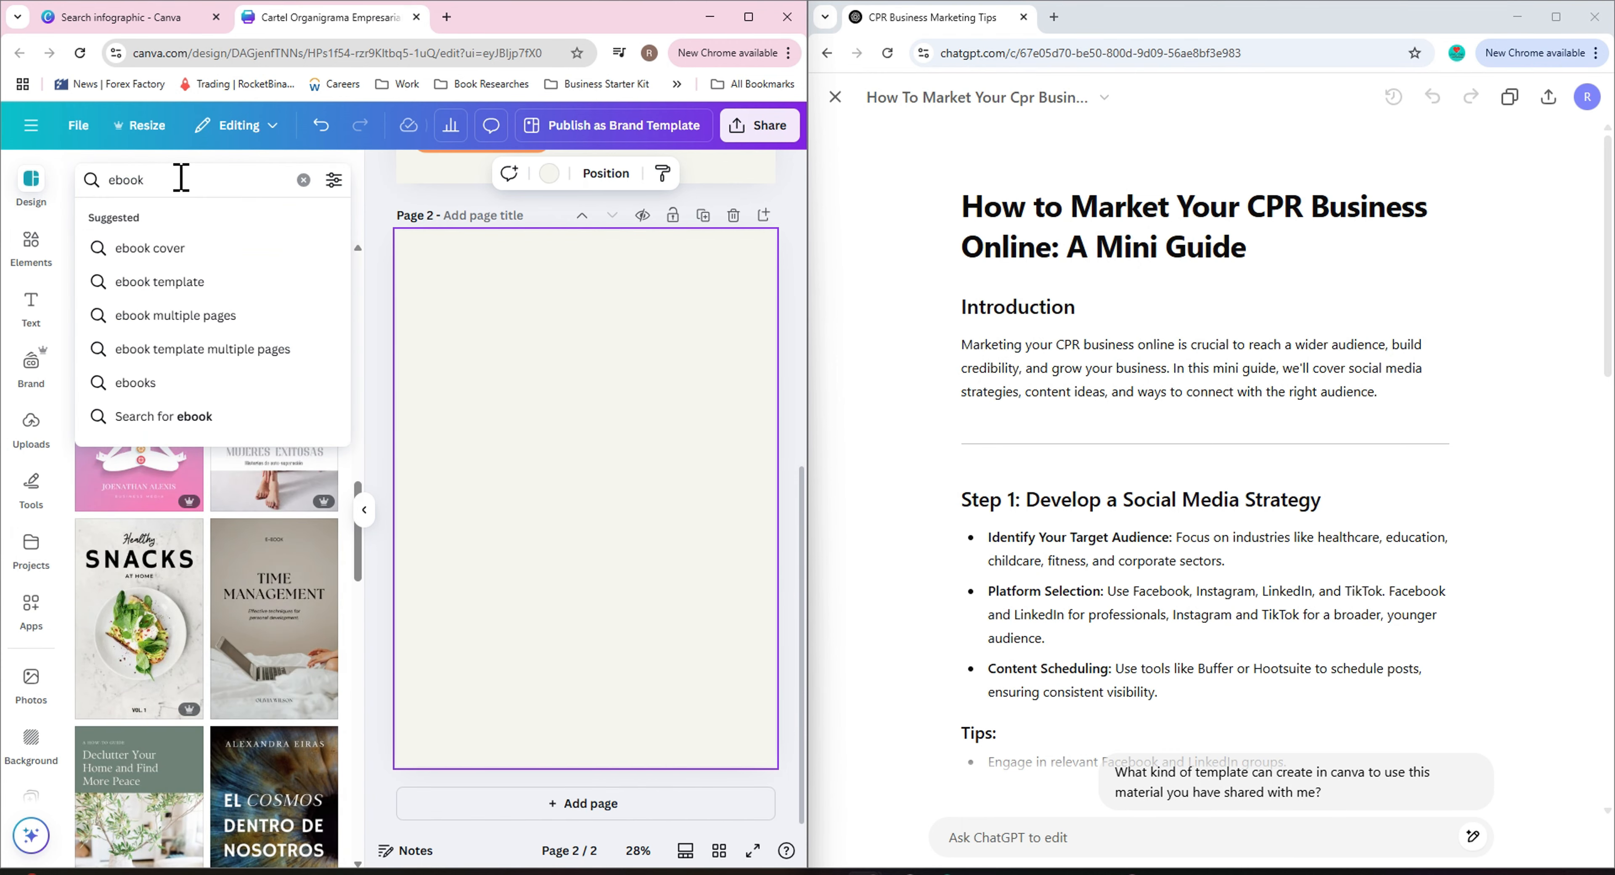
type("heal")
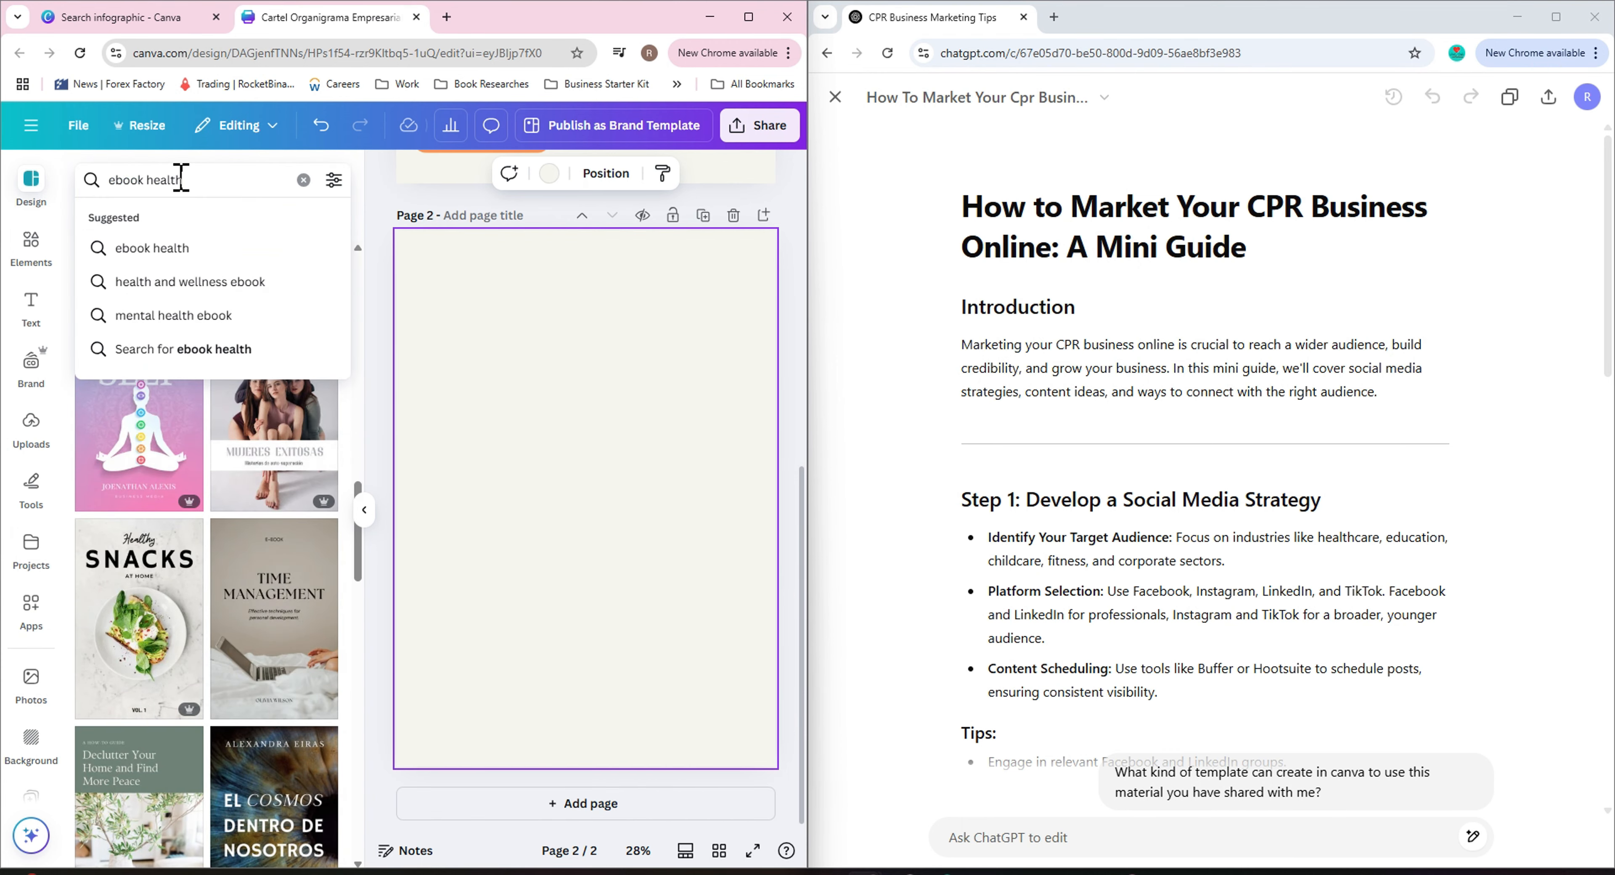
type("th")
key("Return")
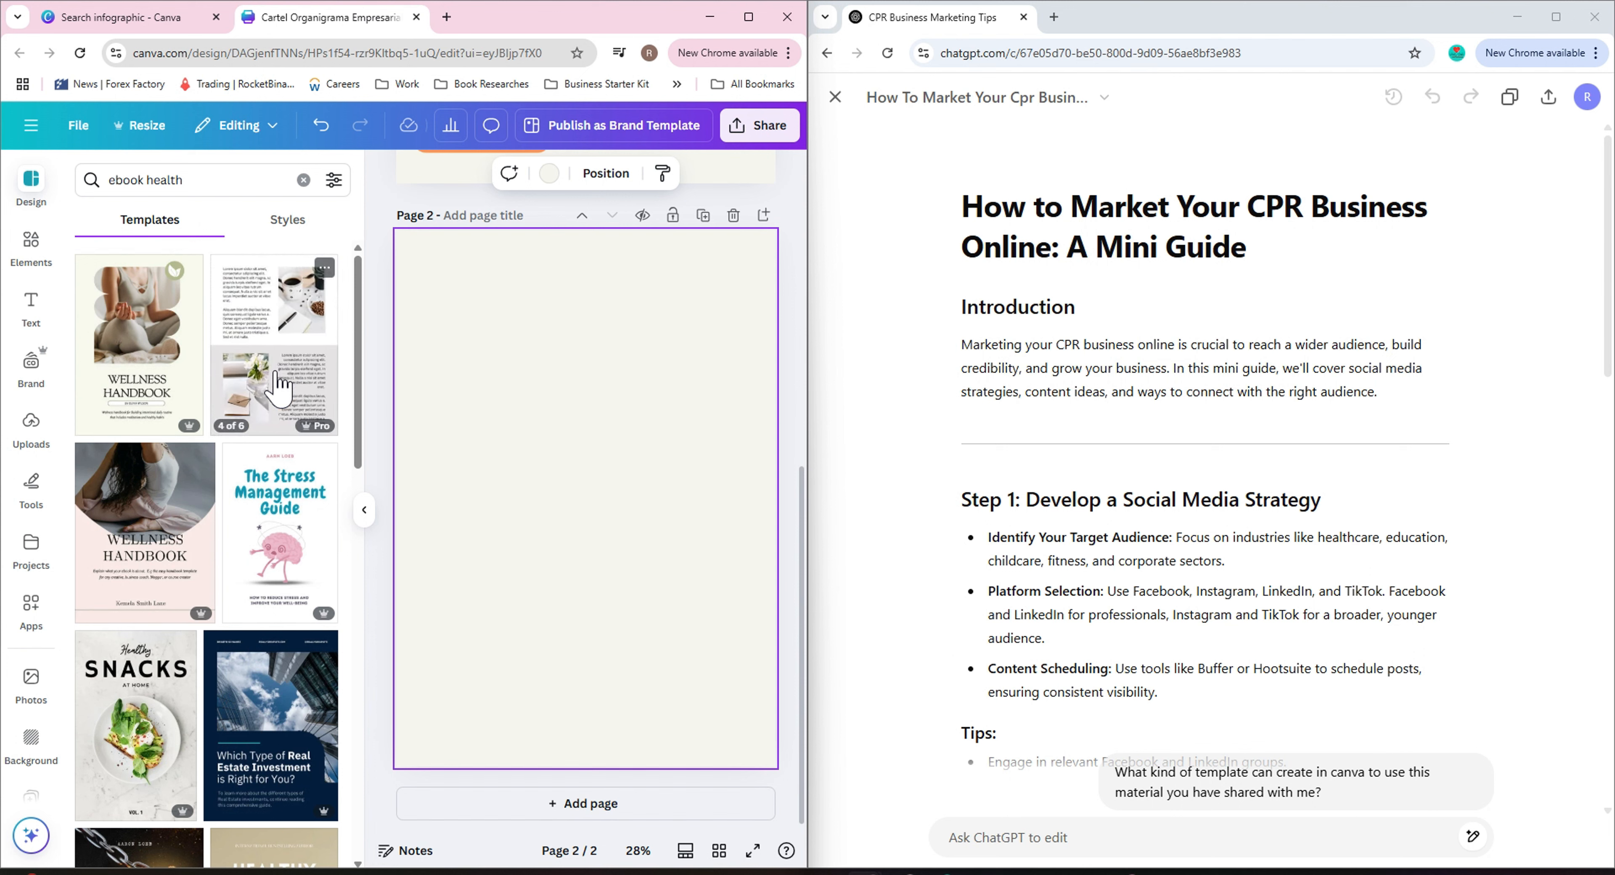
scroll(200, 645, "down", 4)
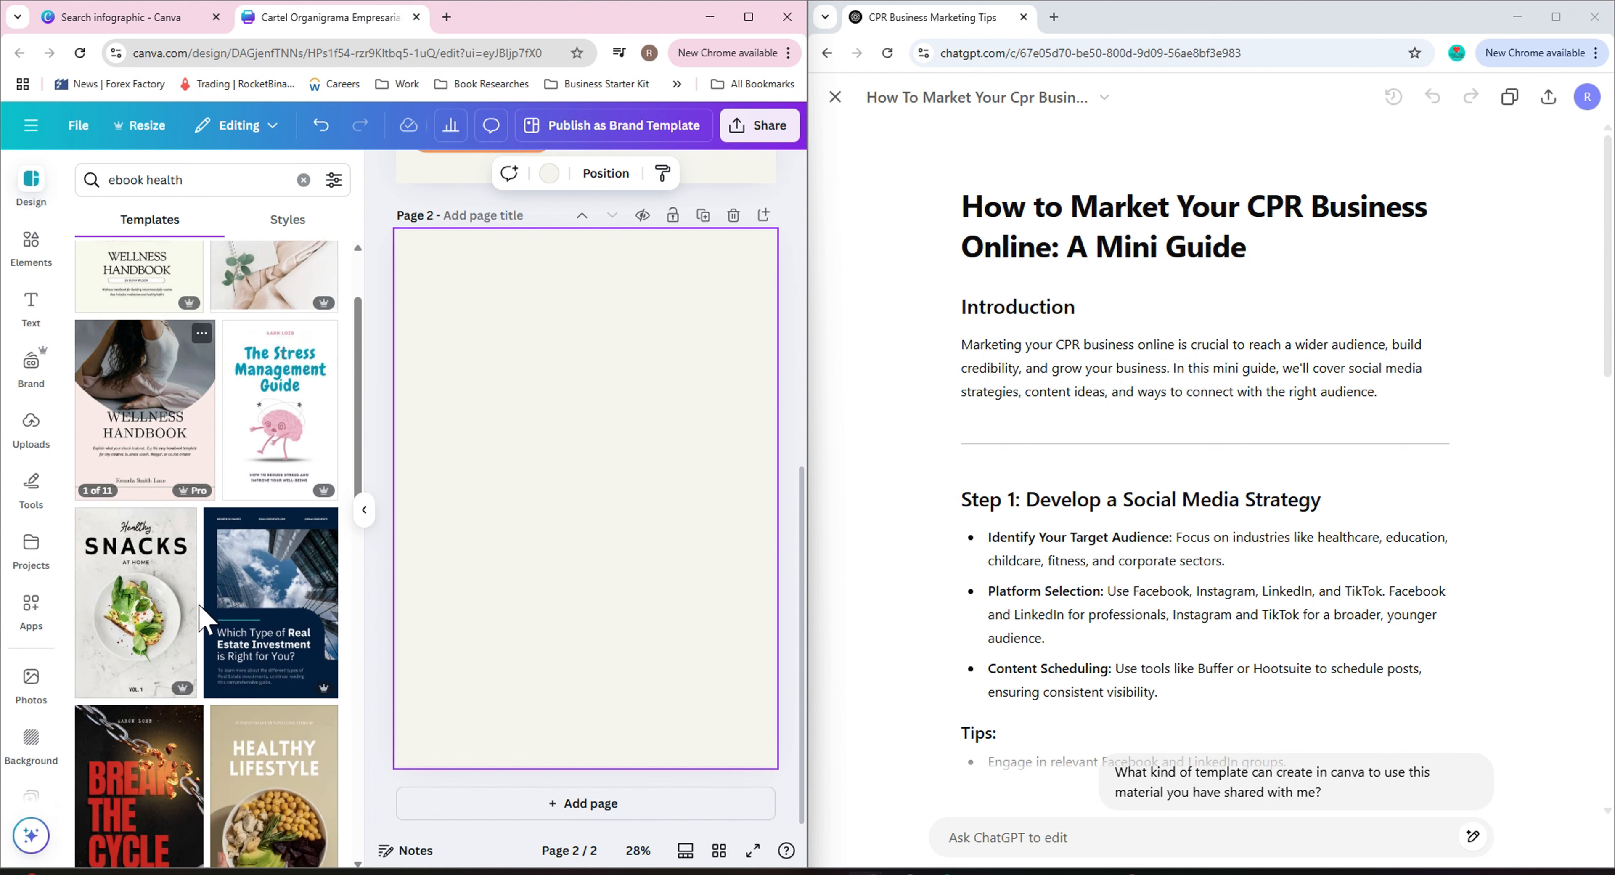
scroll(246, 618, "down", 4)
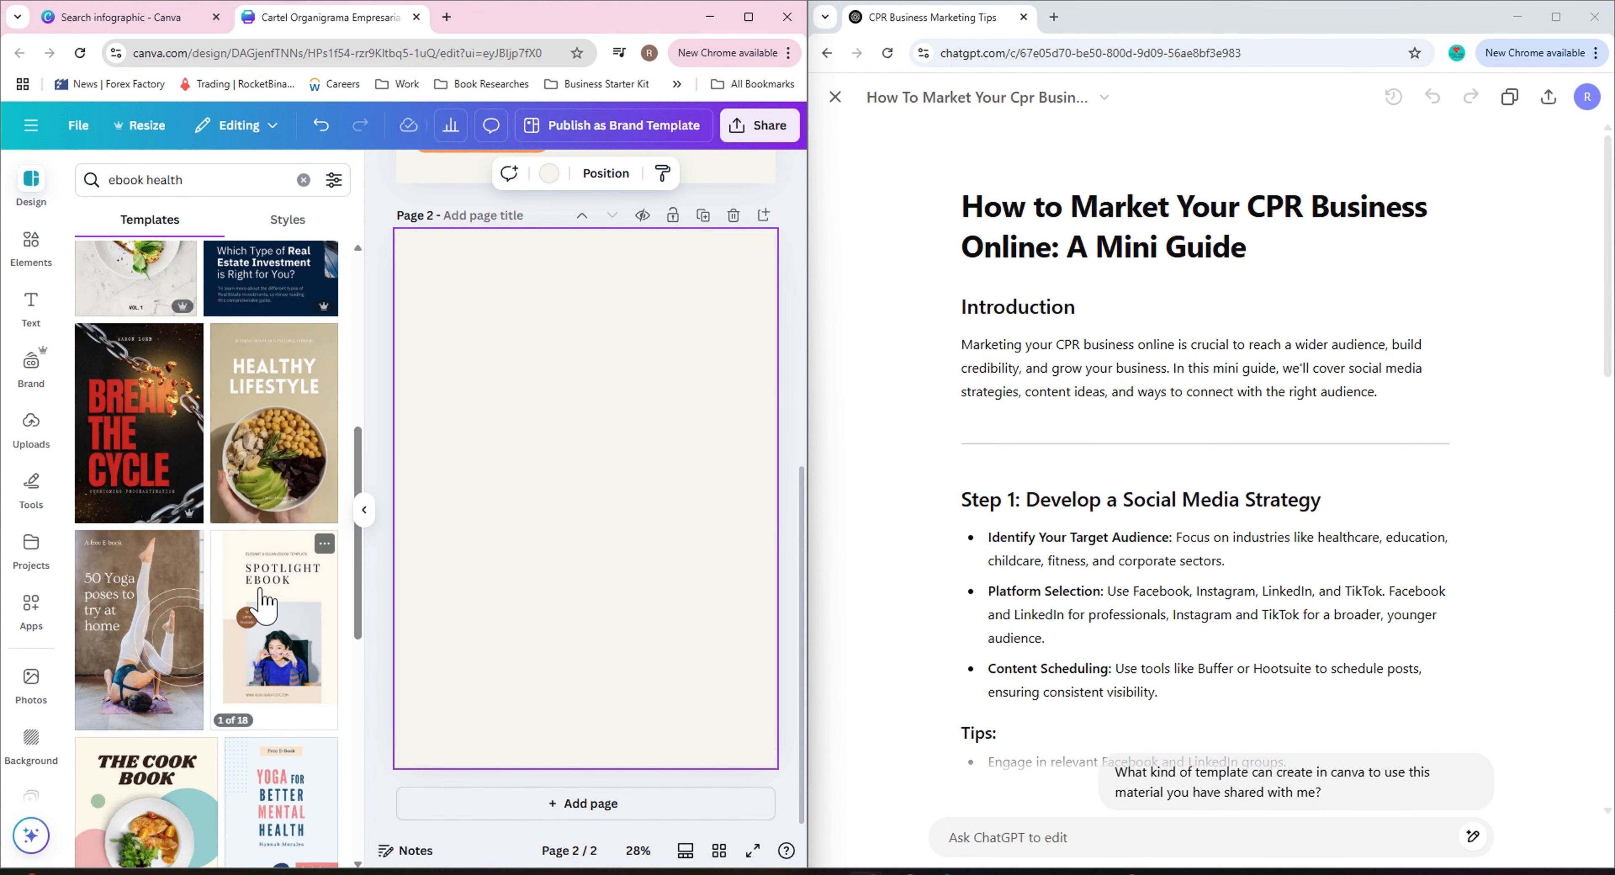
scroll(251, 608, "down", 5)
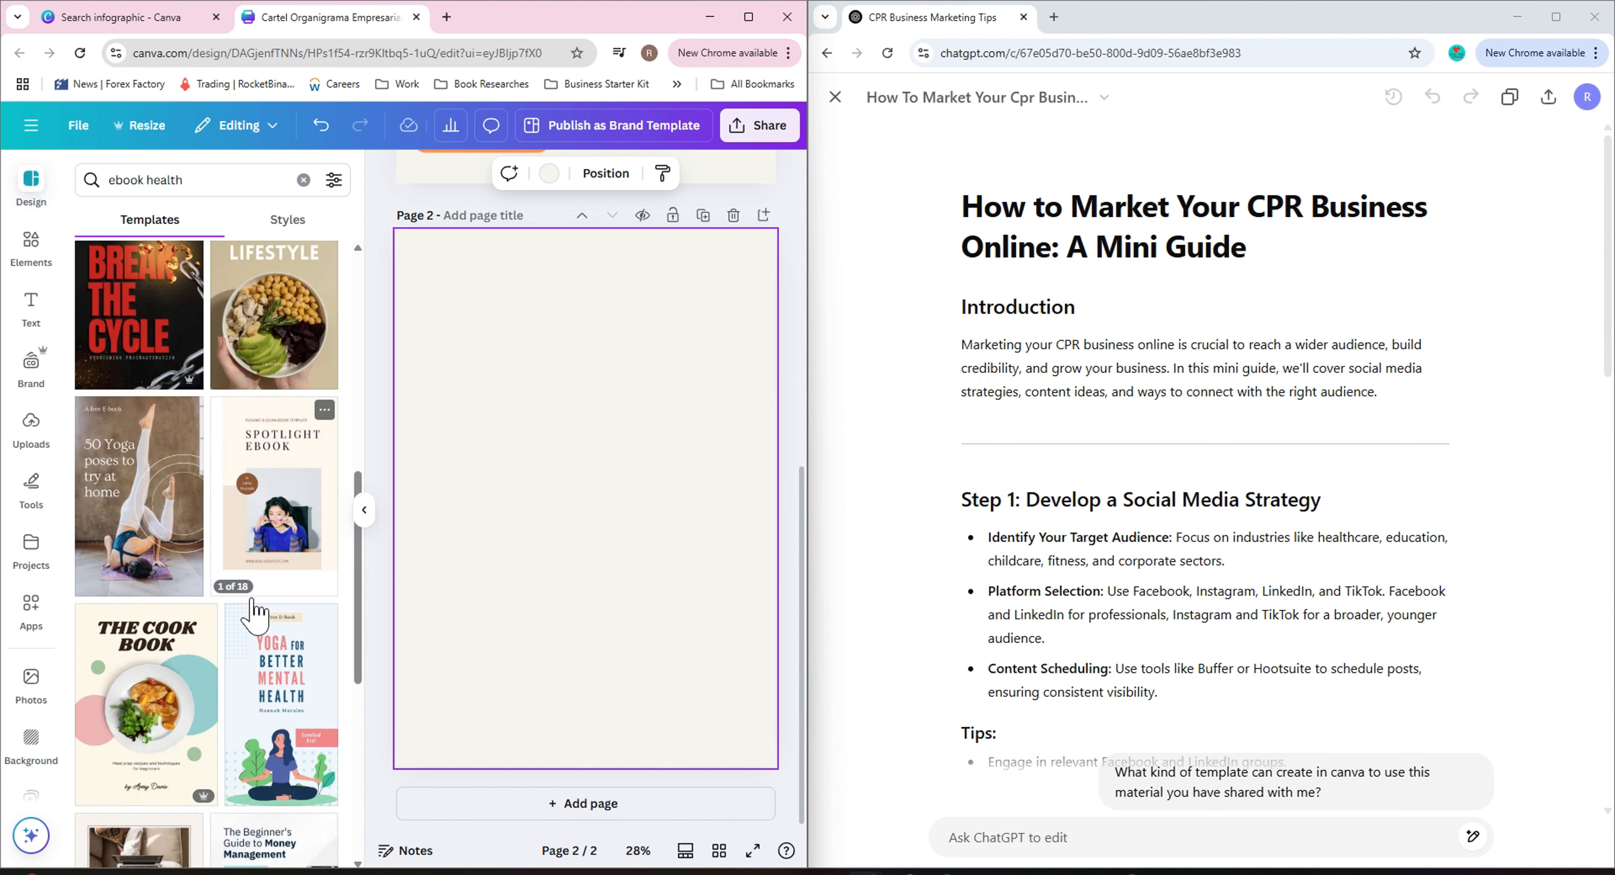
scroll(250, 599, "down", 6)
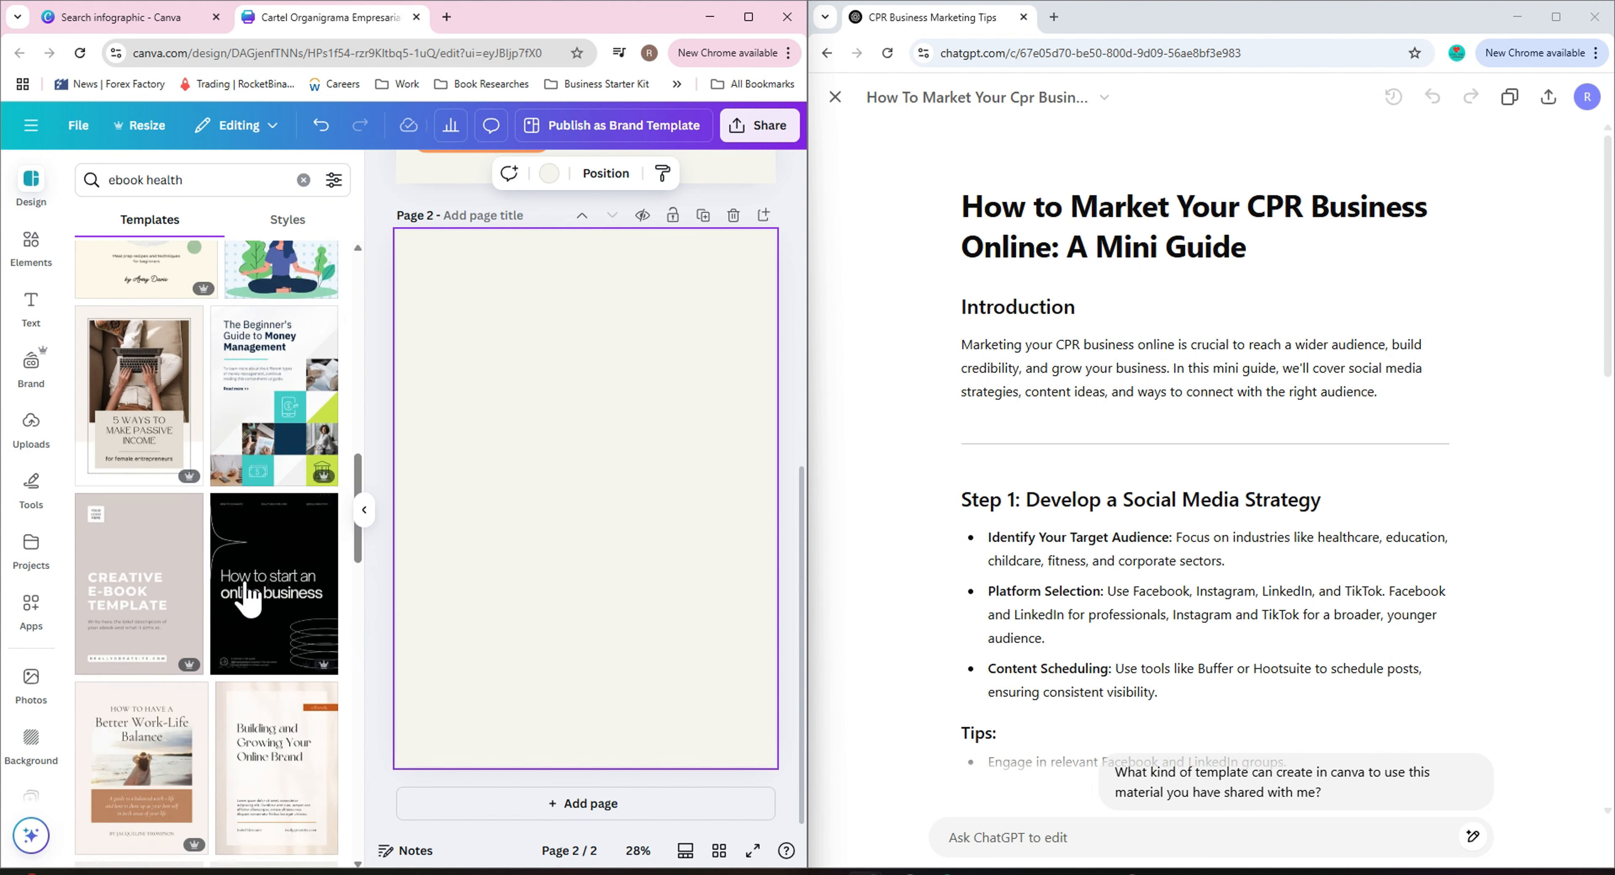
scroll(249, 595, "down", 4)
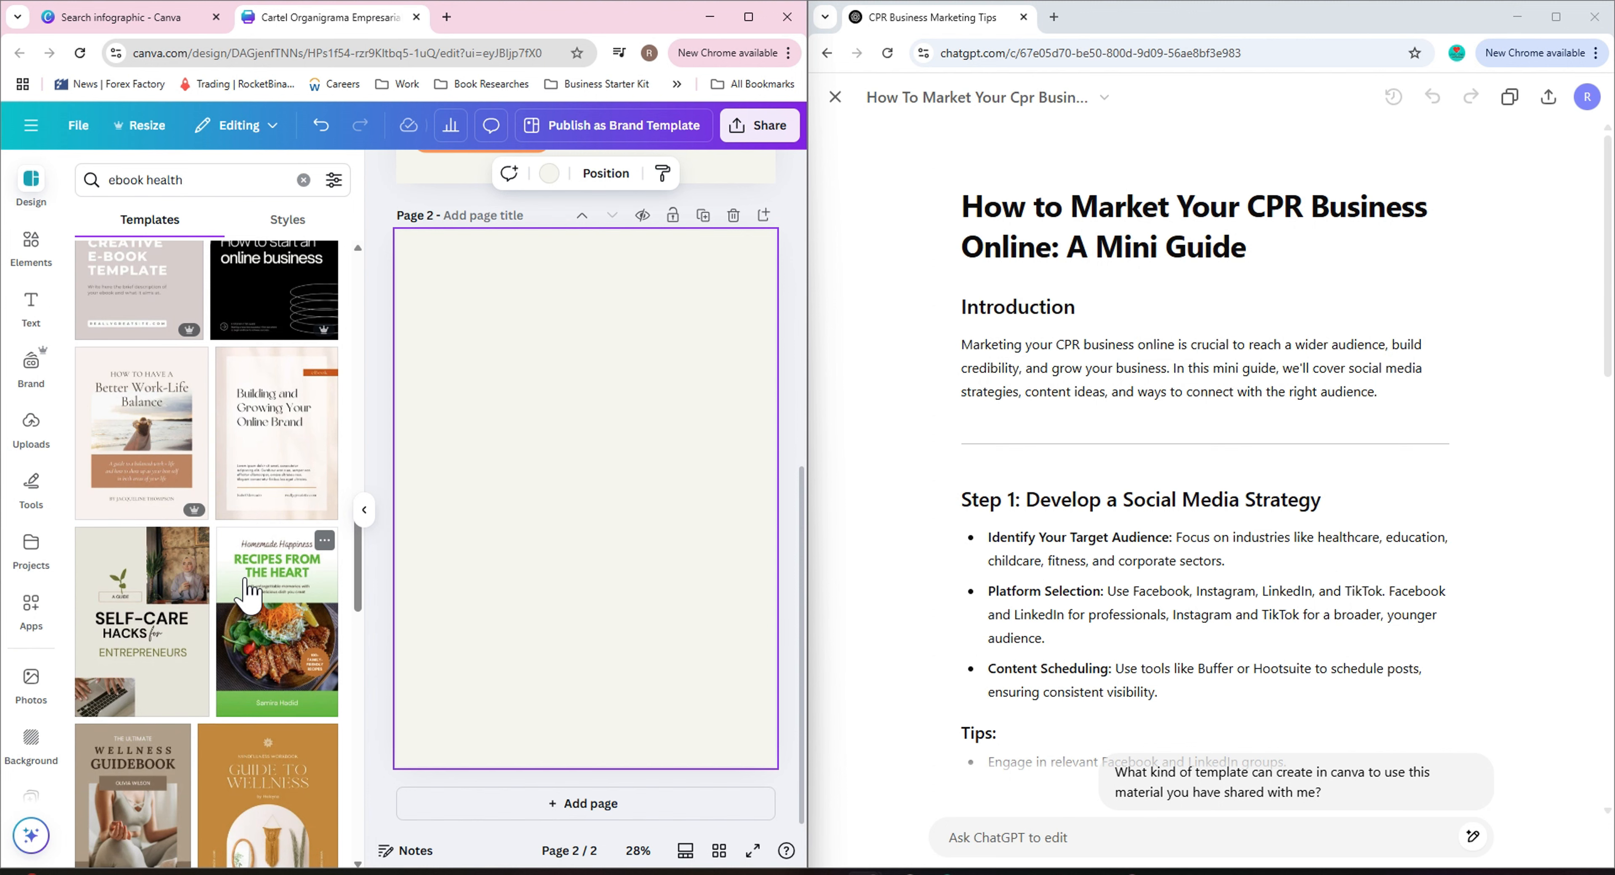
scroll(248, 591, "down", 5)
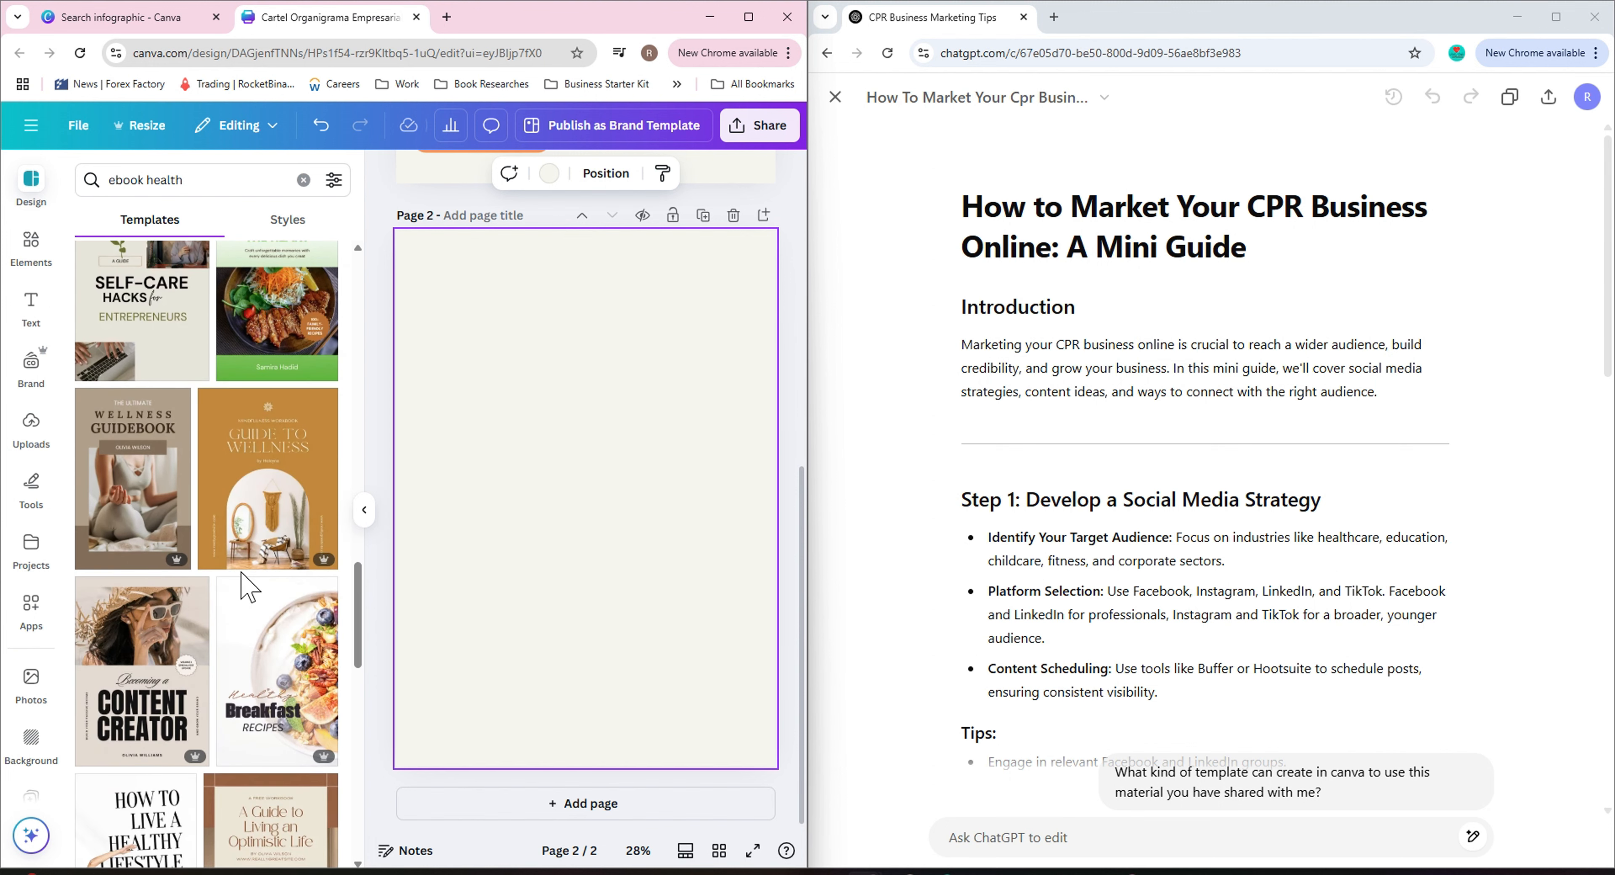
scroll(242, 573, "up", 18)
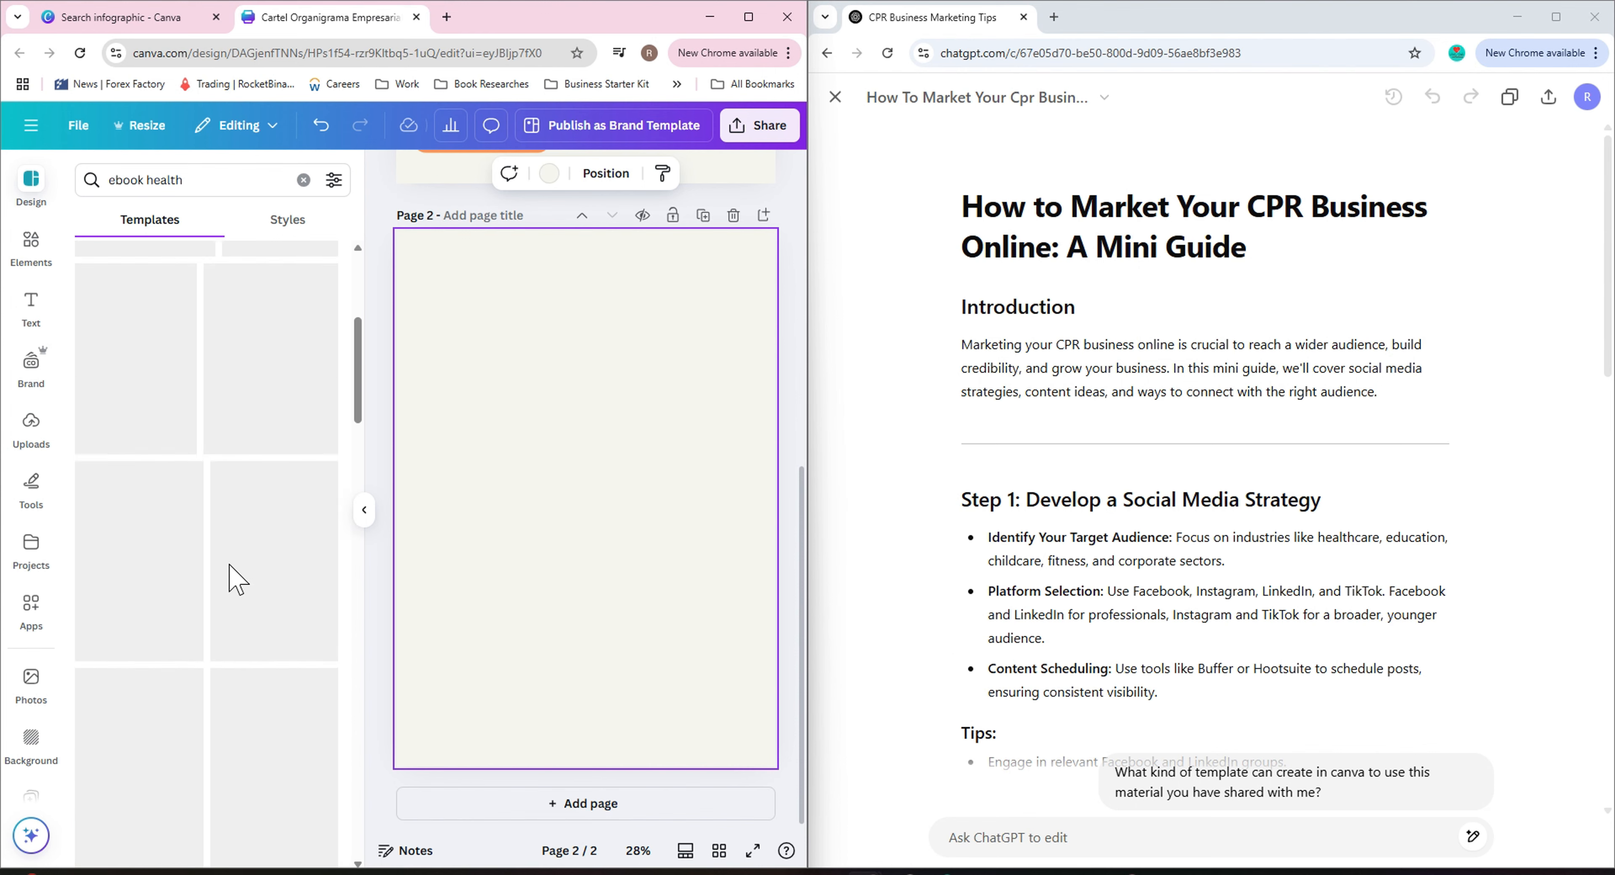
scroll(231, 565, "up", 5)
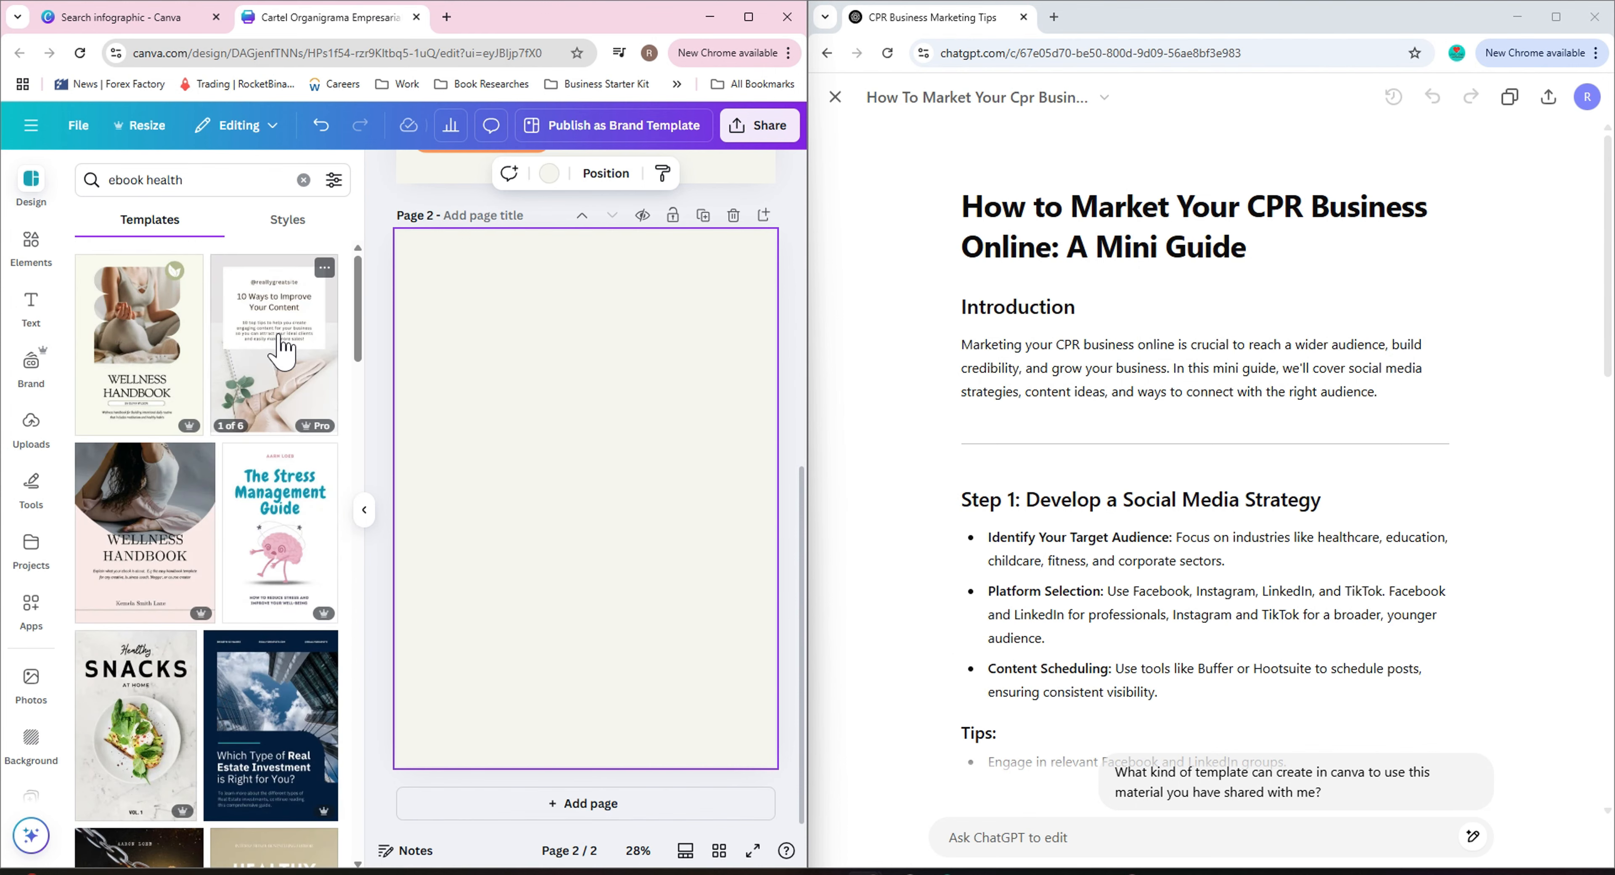
Apply all 6 pages of the Neutral Versatile Ebook A4 Document template, replacing all pages of the design.
left_click(281, 344)
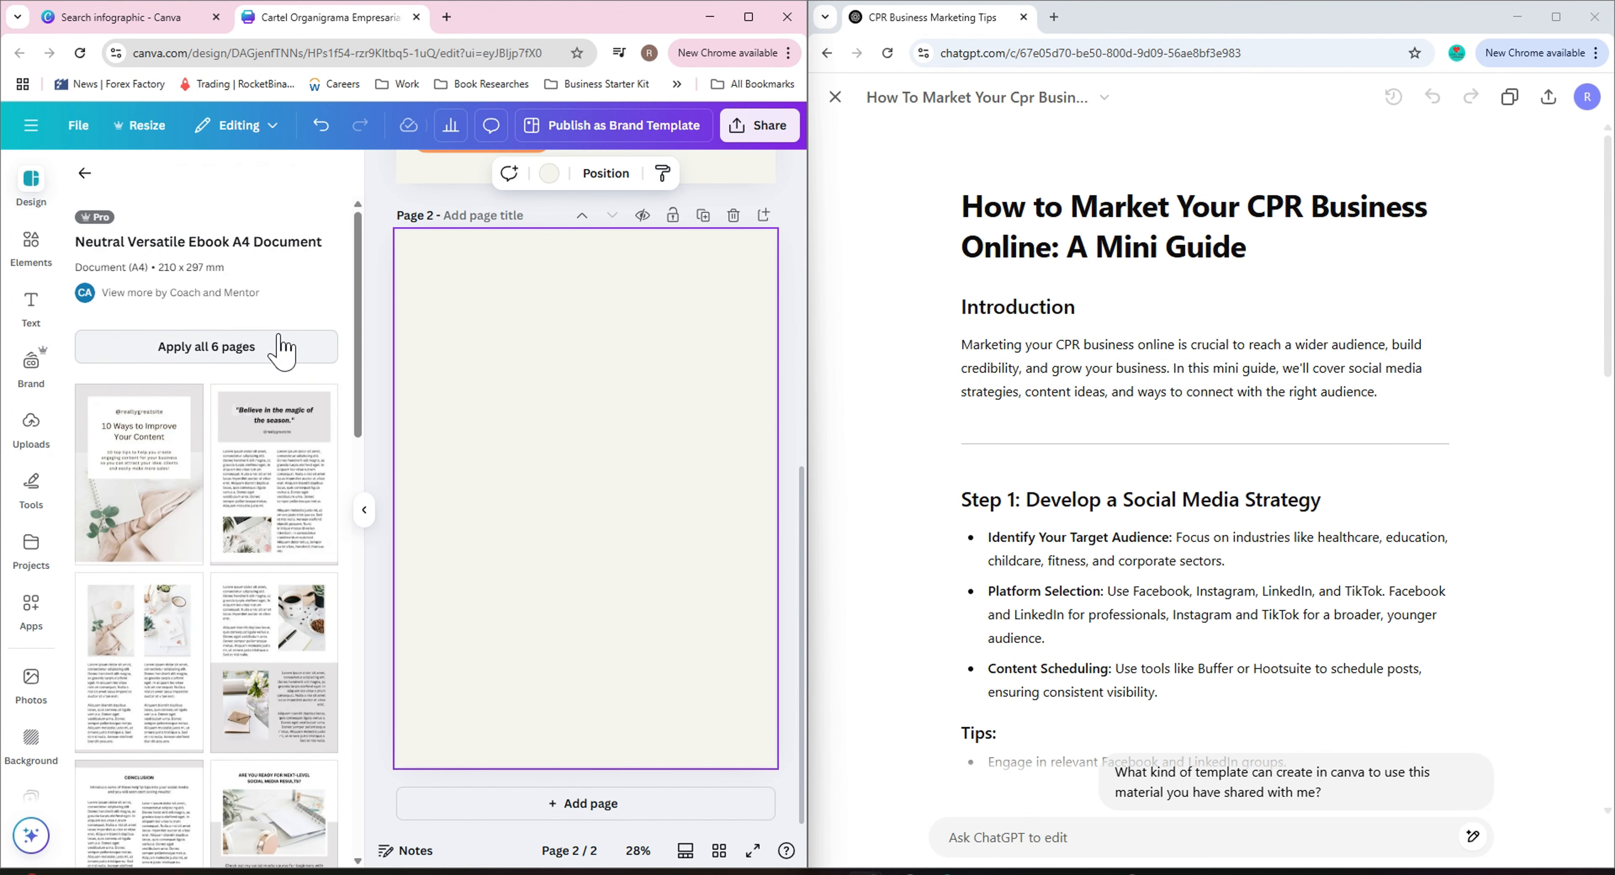
left_click(263, 348)
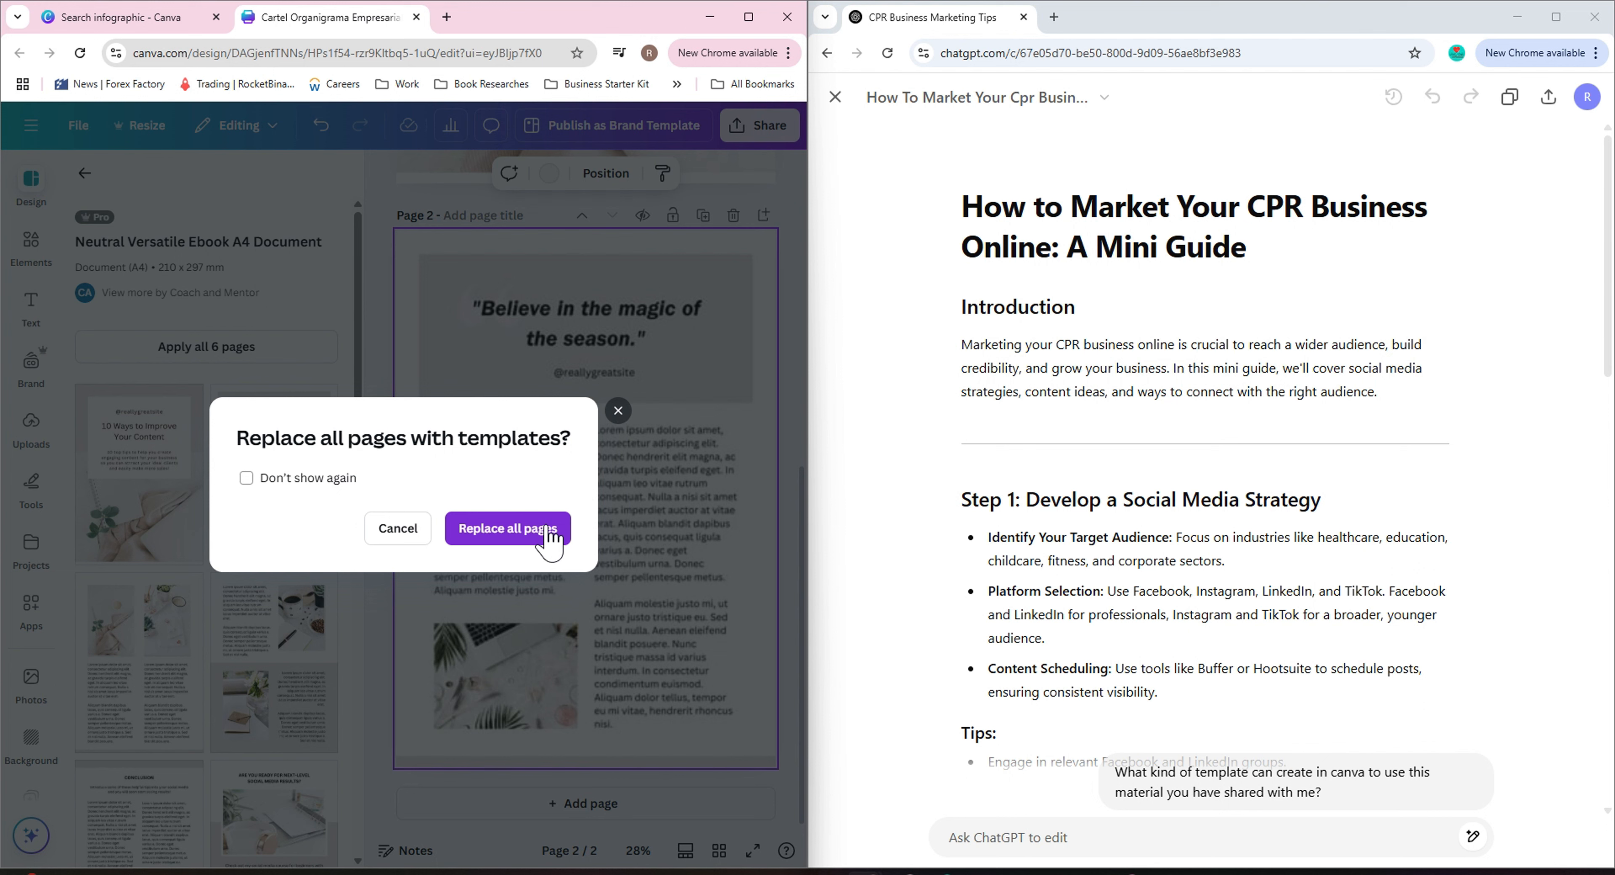
left_click(505, 532)
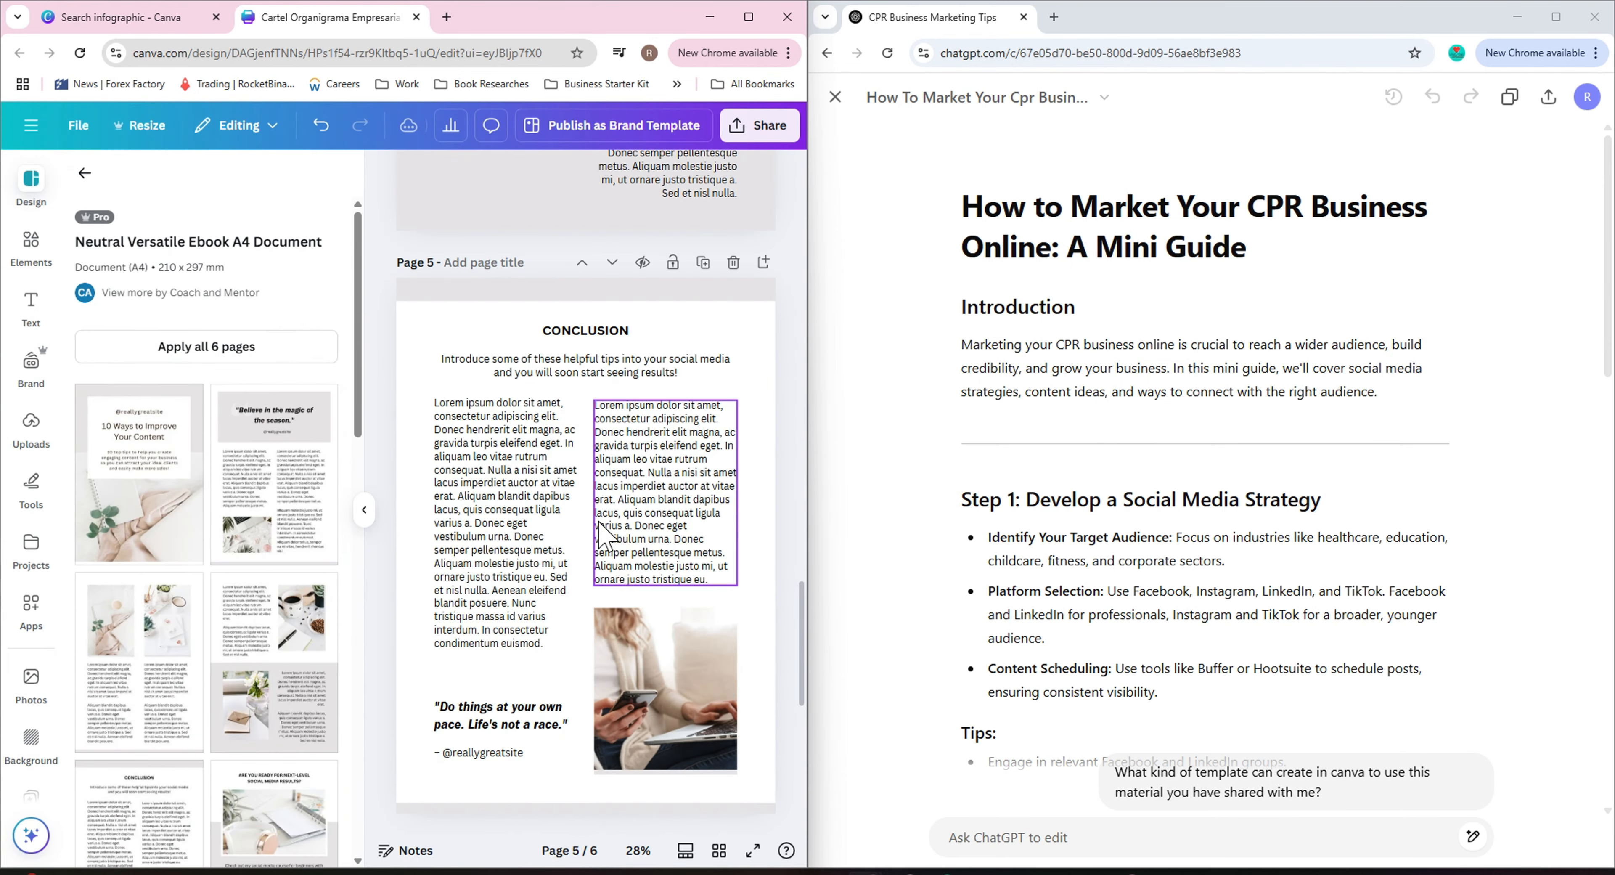
scroll(587, 496, "up", 15)
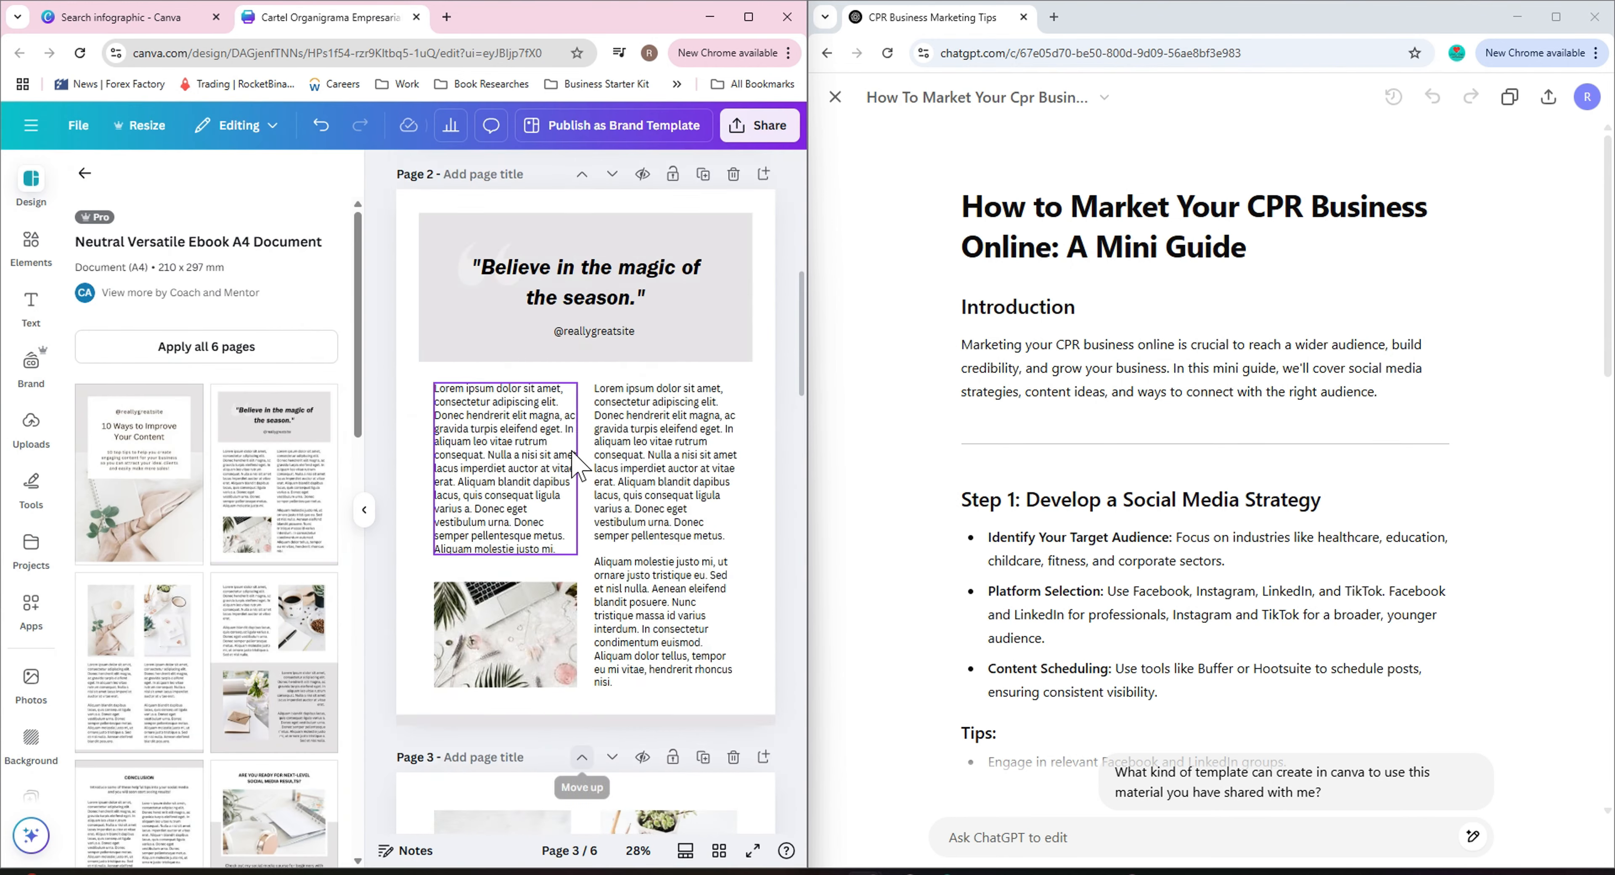
scroll(577, 467, "up", 10)
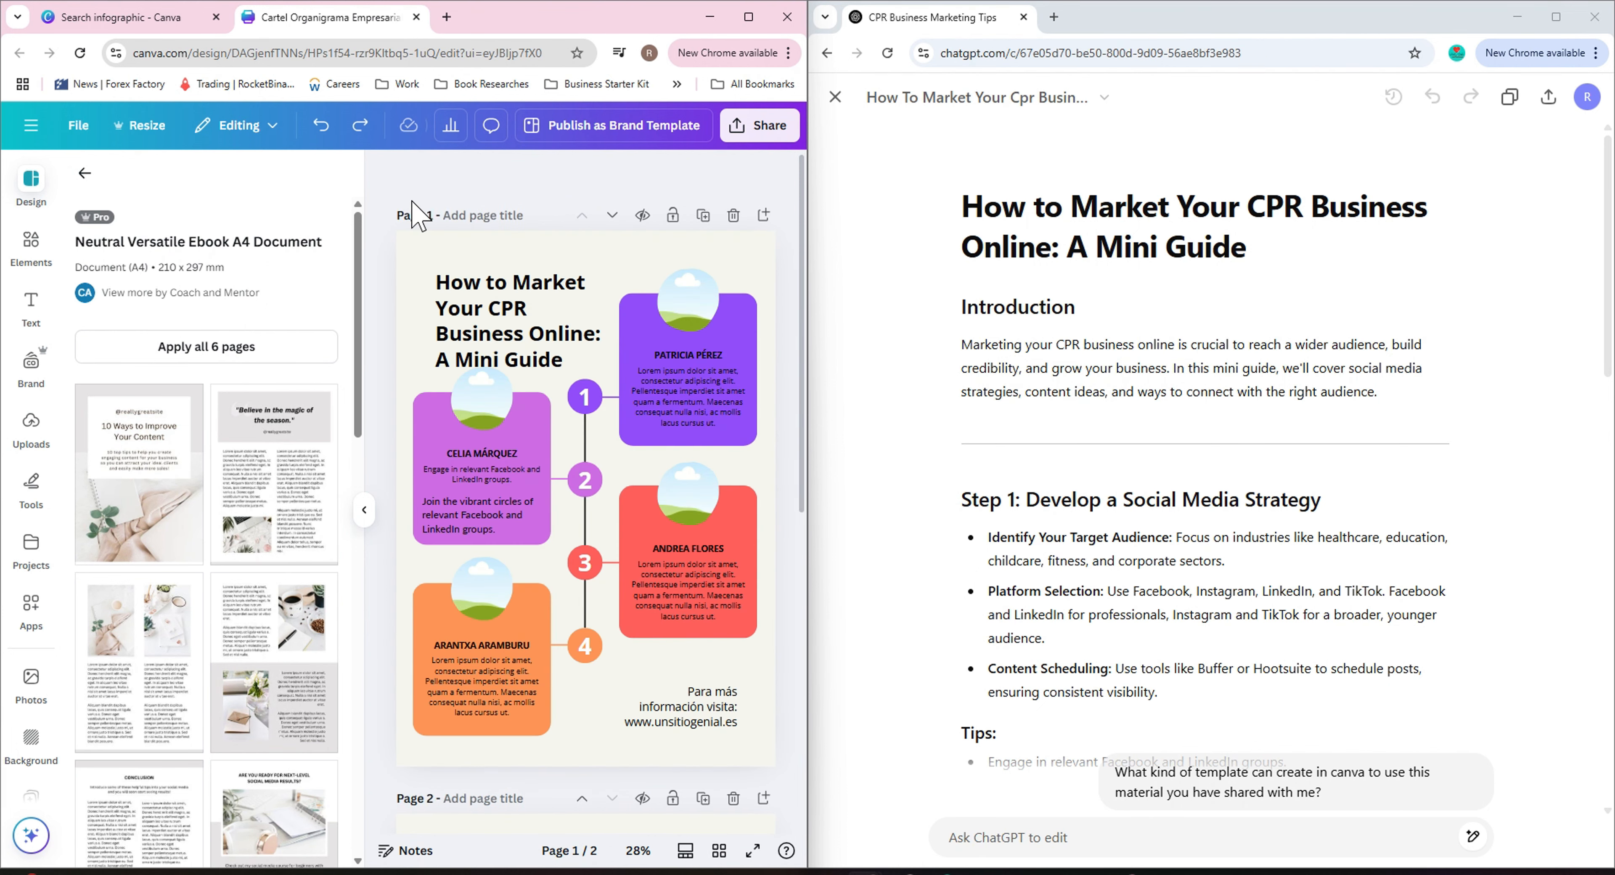
scroll(526, 443, "down", 1)
scroll(527, 442, "down", 6)
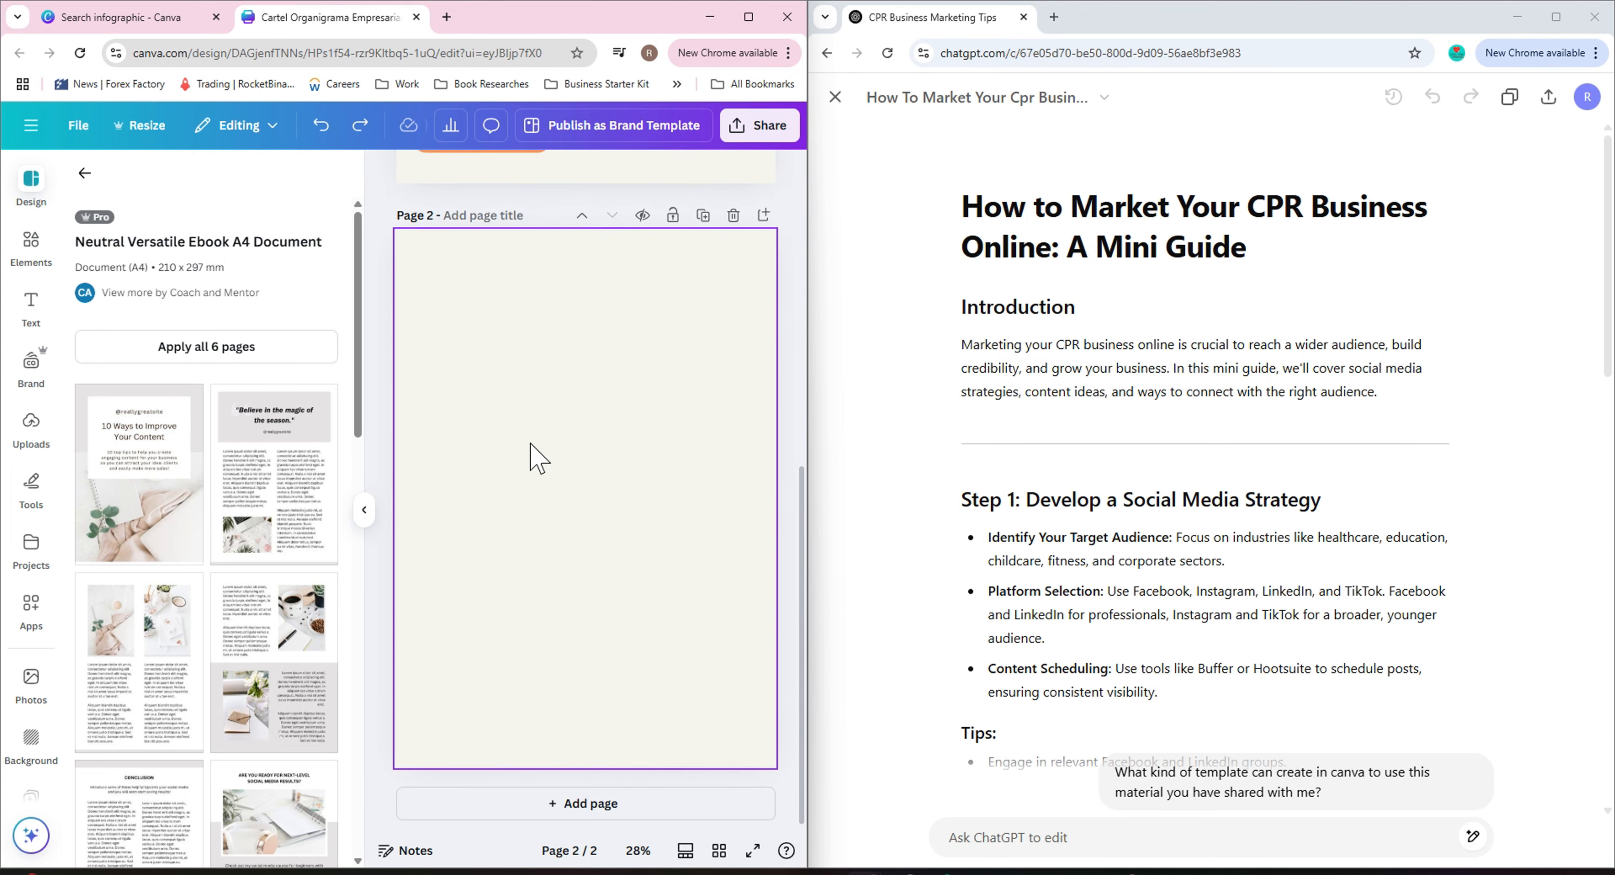
left_click(185, 345)
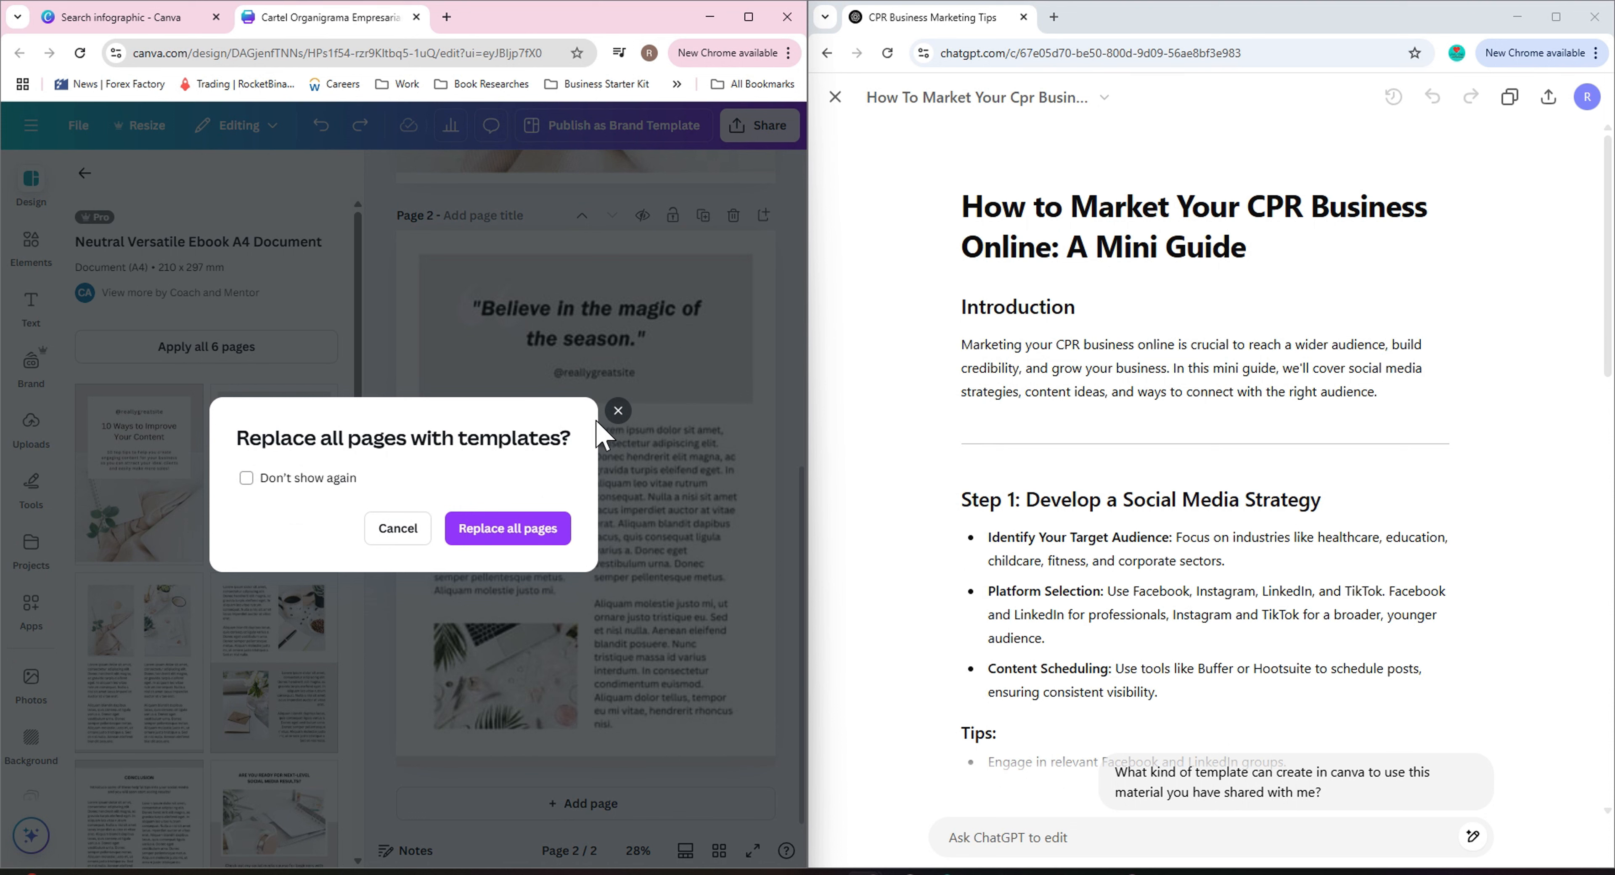
left_click(617, 413)
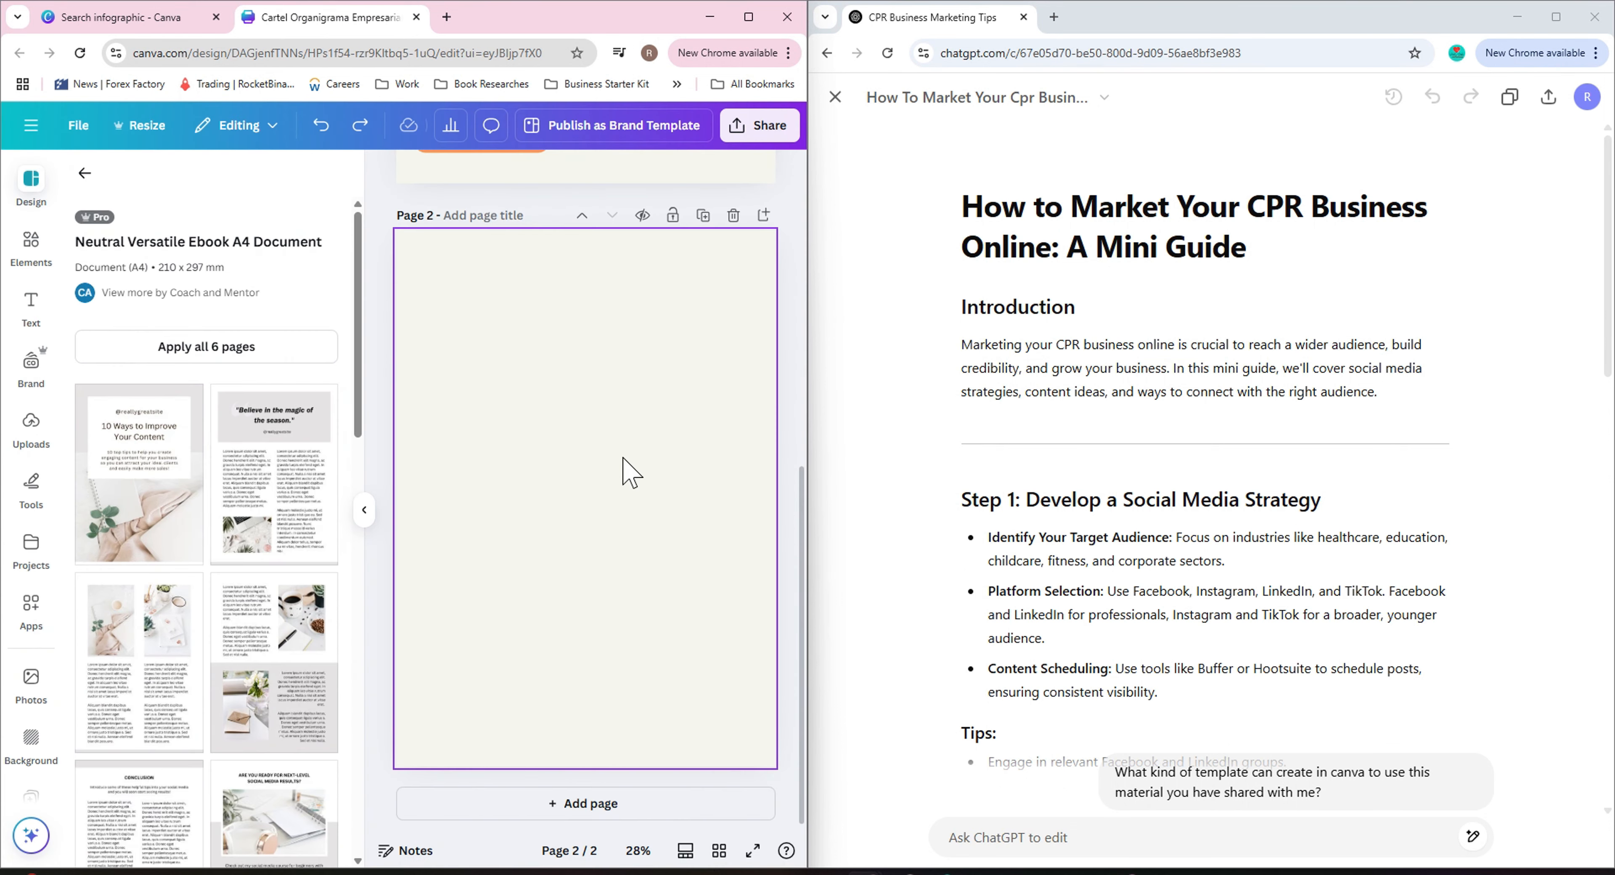
left_click(215, 357)
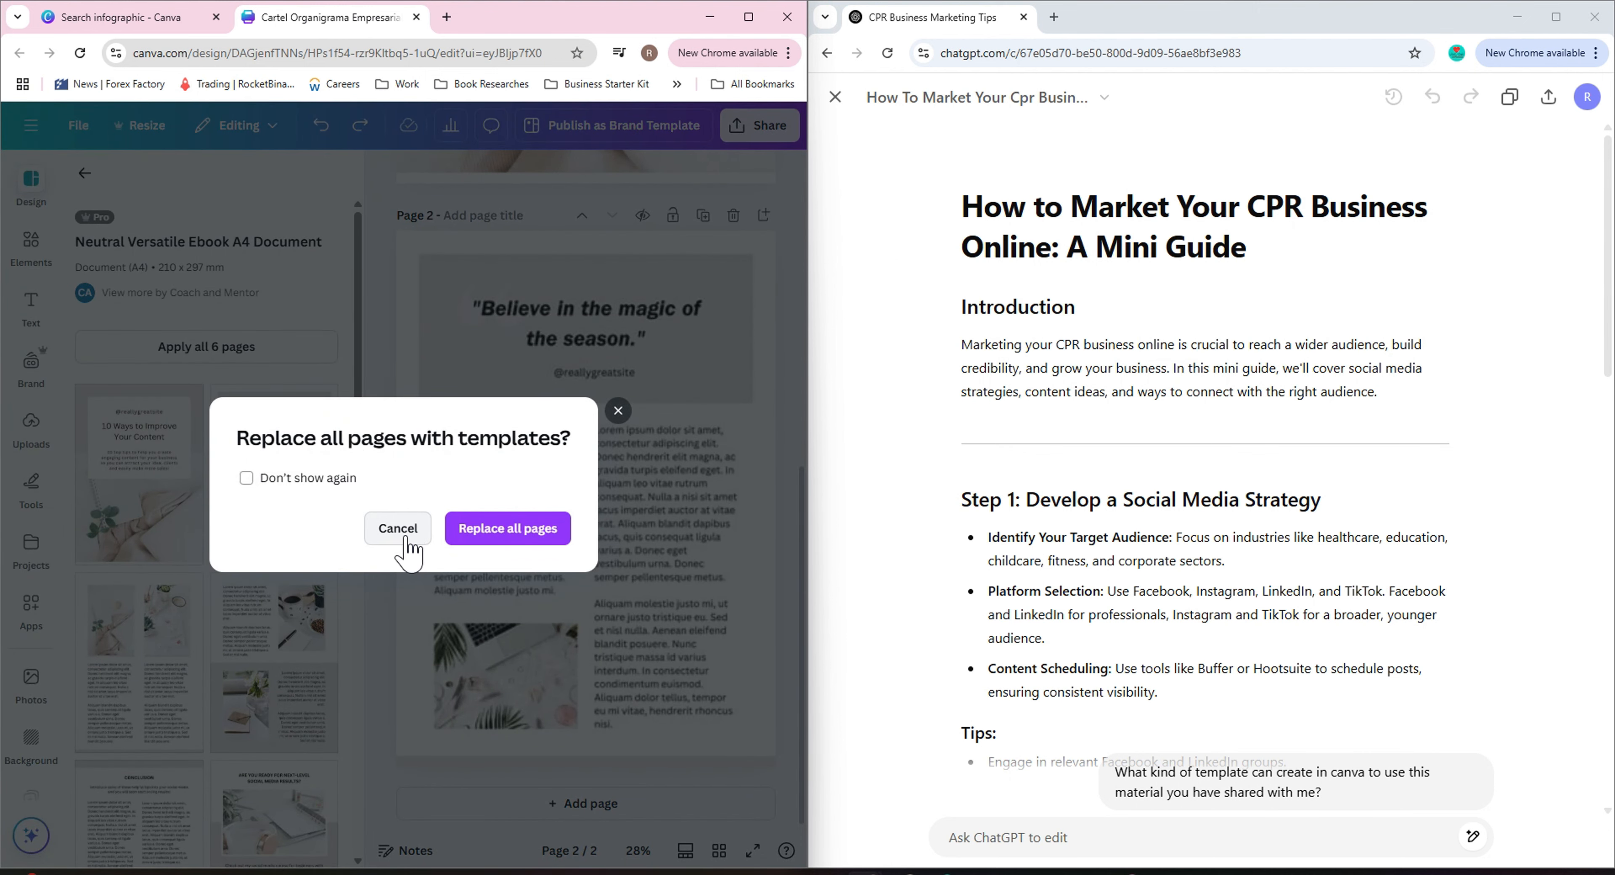
left_click(405, 539)
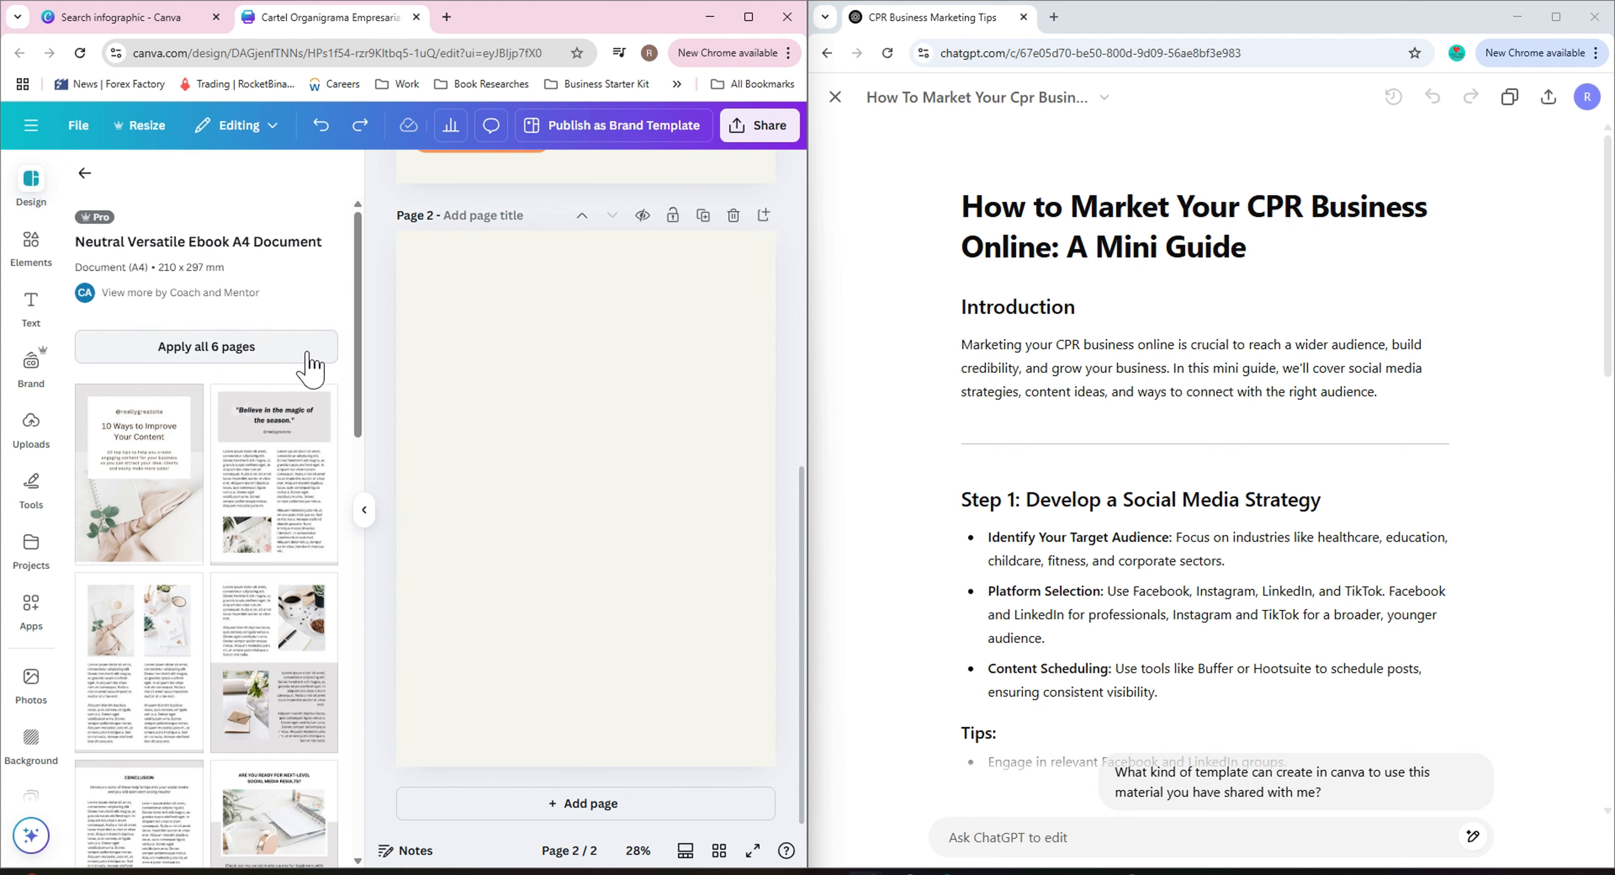
Select all elements of the page 1 infographic and group them together.
scroll(487, 497, "up", 5)
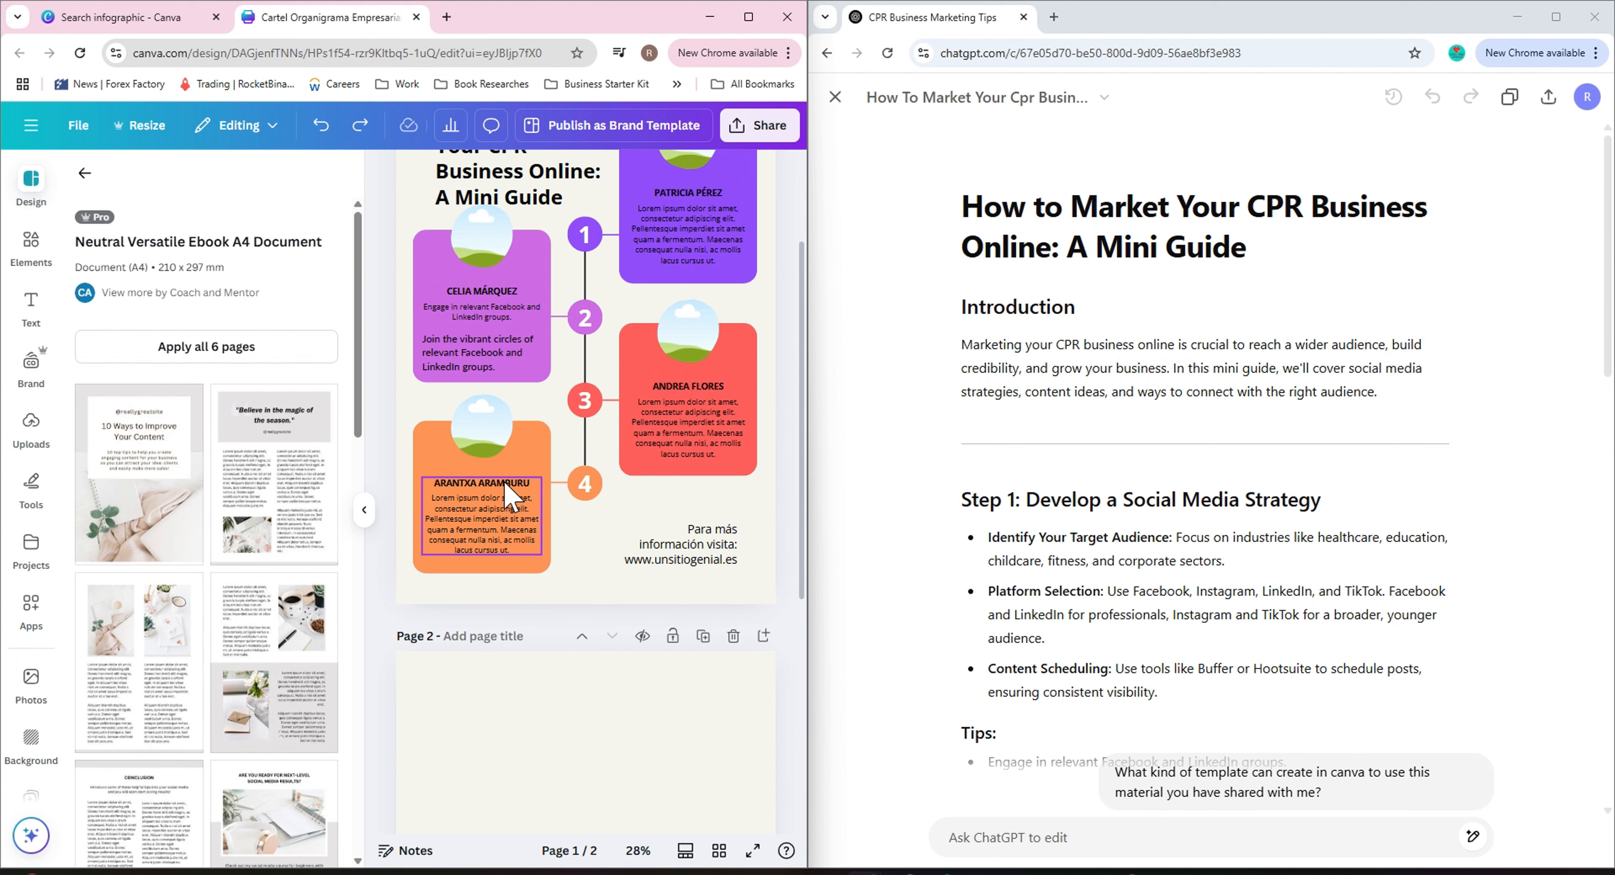
scroll(509, 497, "up", 3)
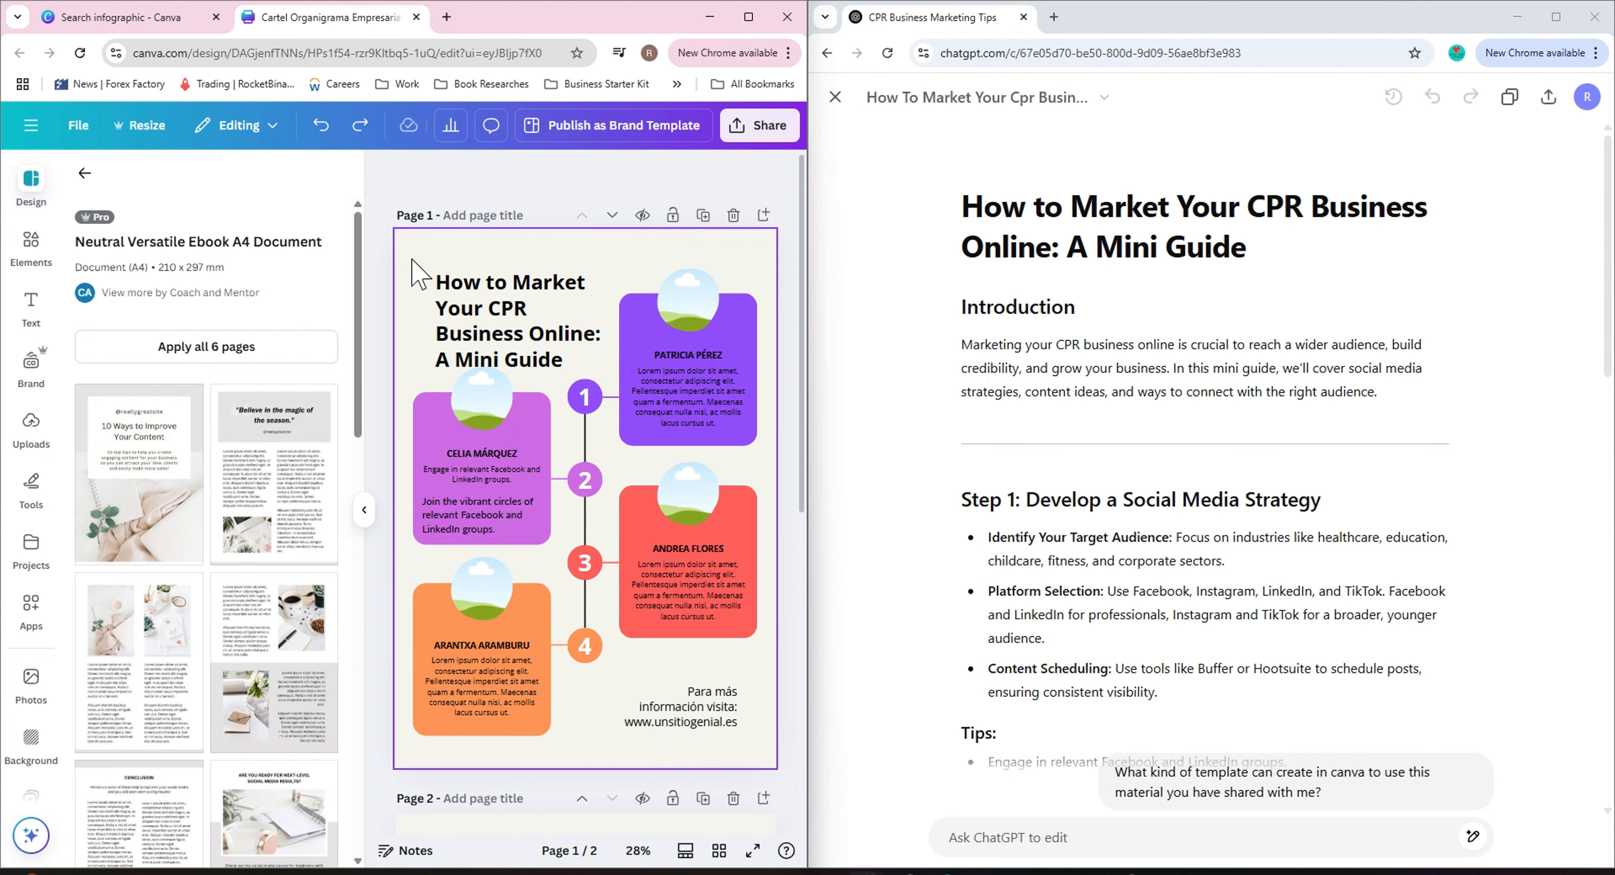
left_click(408, 237)
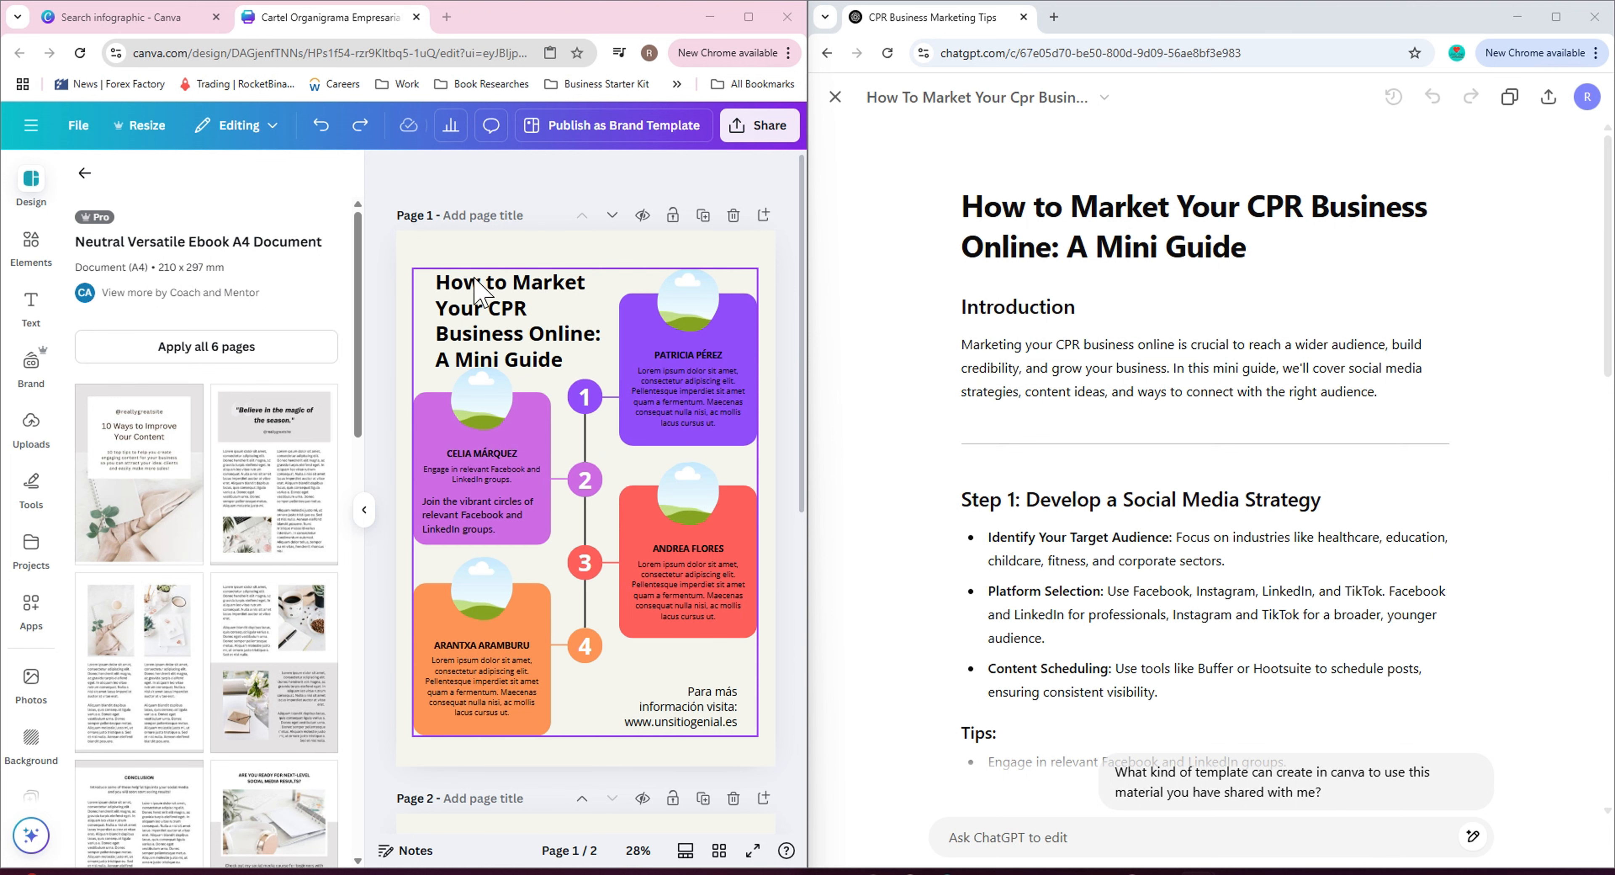
left_click_drag(409, 237, 761, 747)
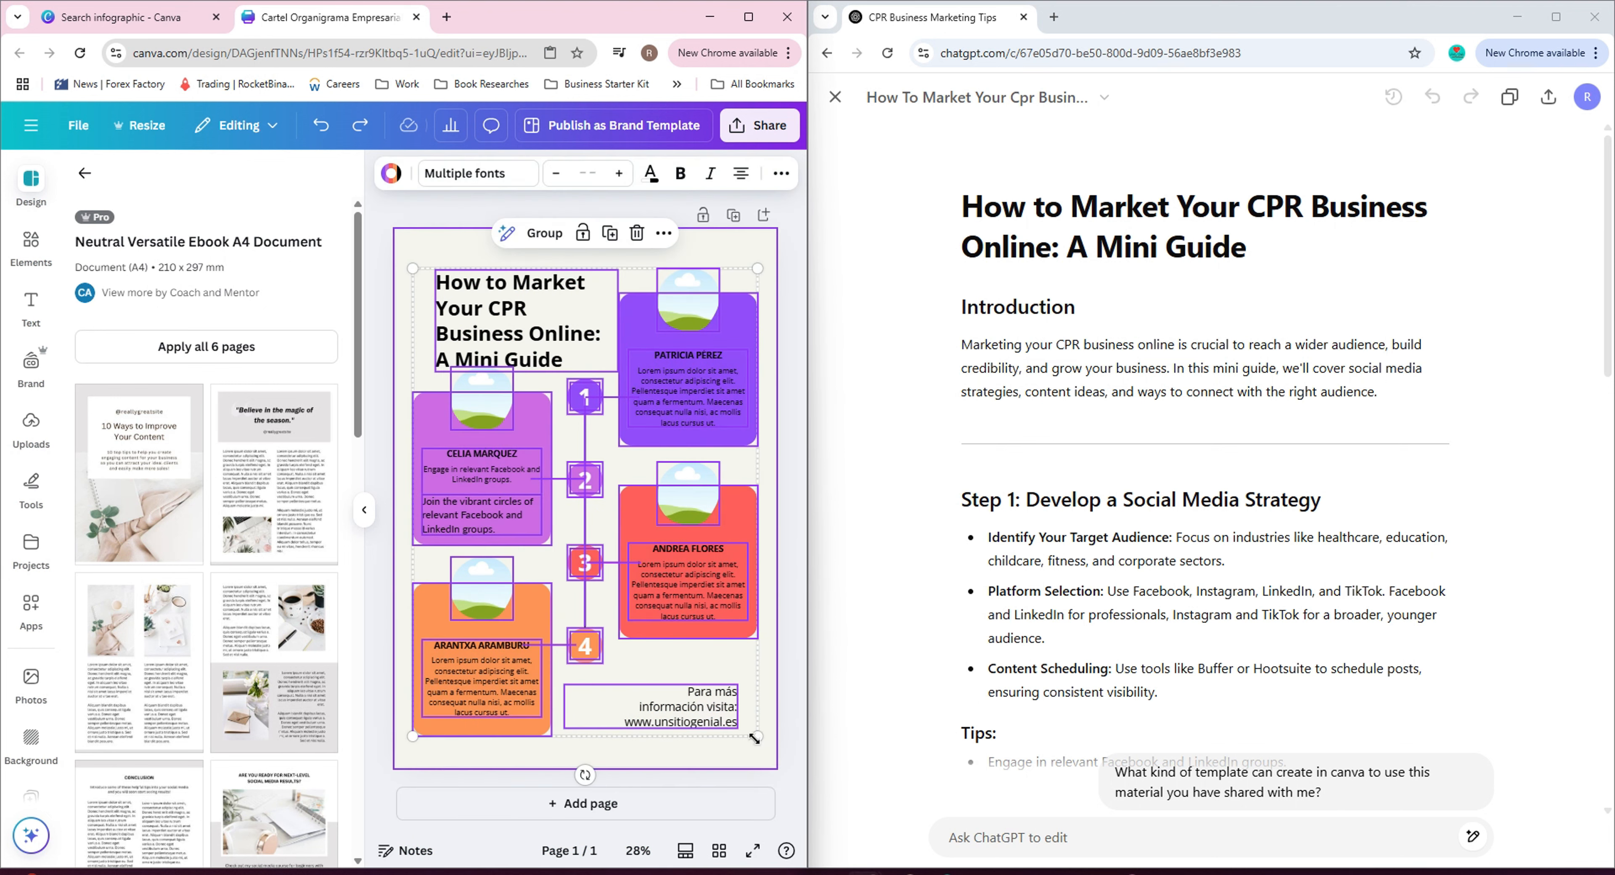
left_click(542, 235)
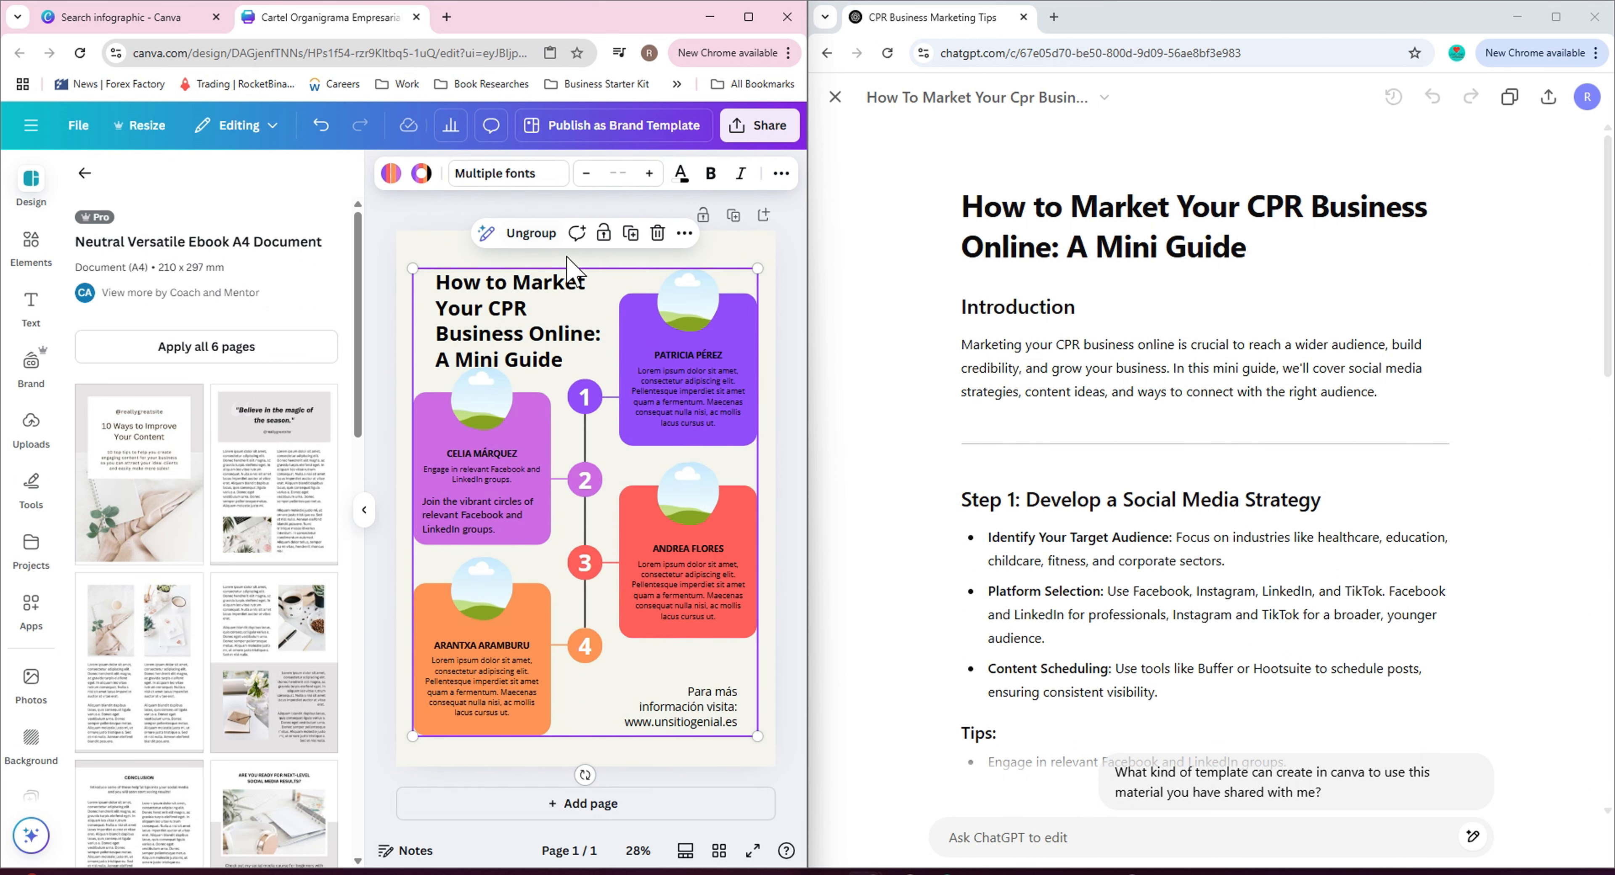
Nudge the grouped infographic slightly upward and copy it.
mouse_move(596, 298)
left_mouse_down()
mouse_move(445, 301)
mouse_move(695, 307)
mouse_move(526, 303)
mouse_move(602, 286)
left_mouse_up()
left_click_drag(599, 280, 601, 283)
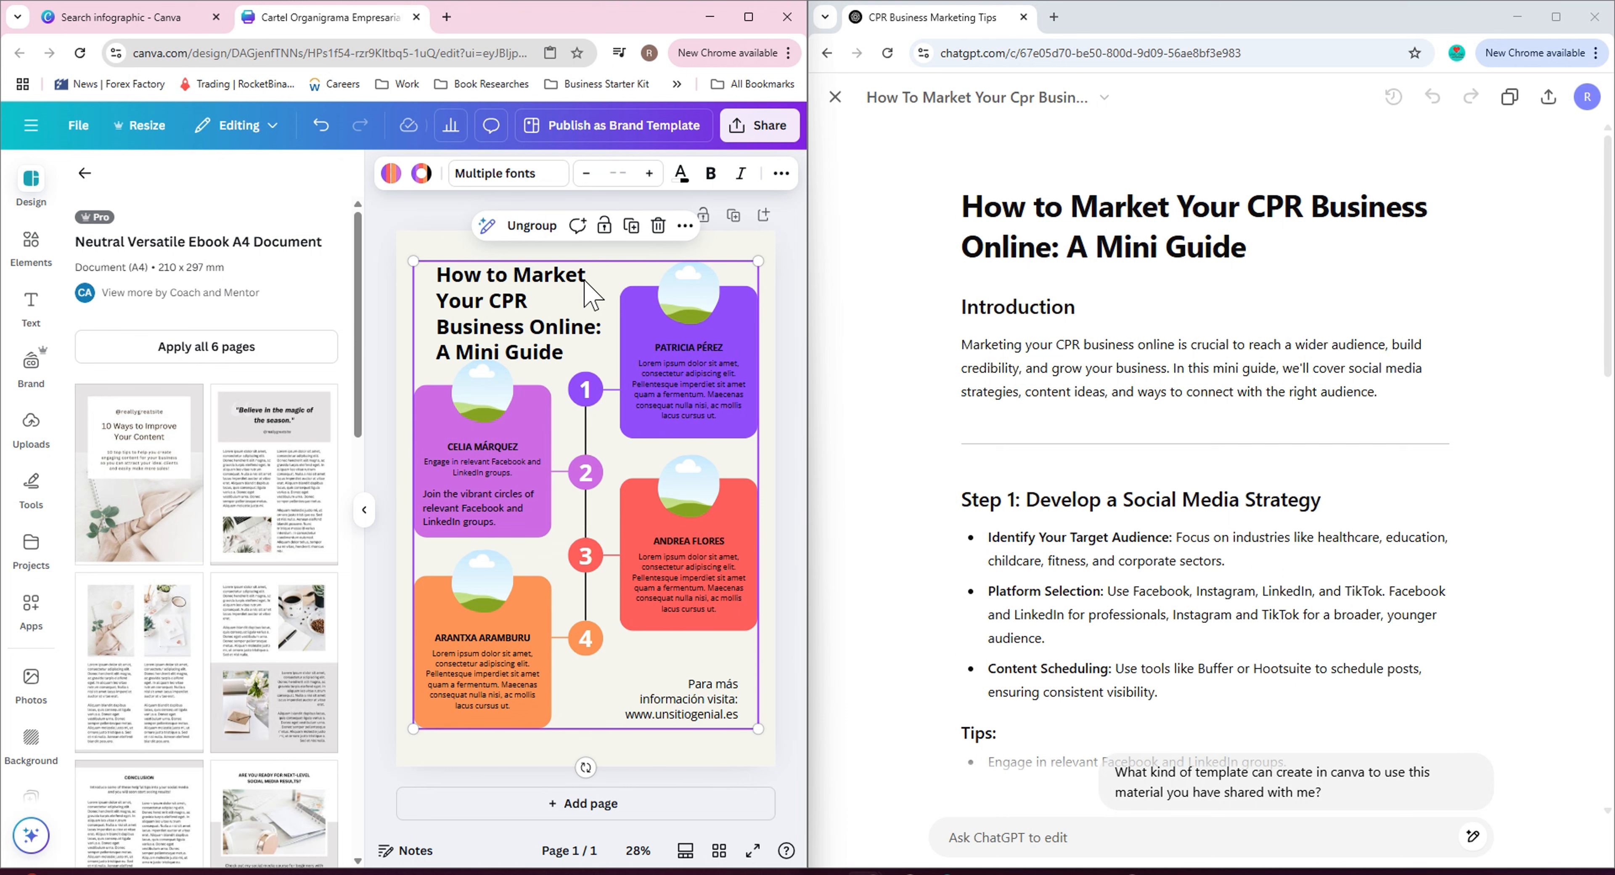
right_click(589, 289)
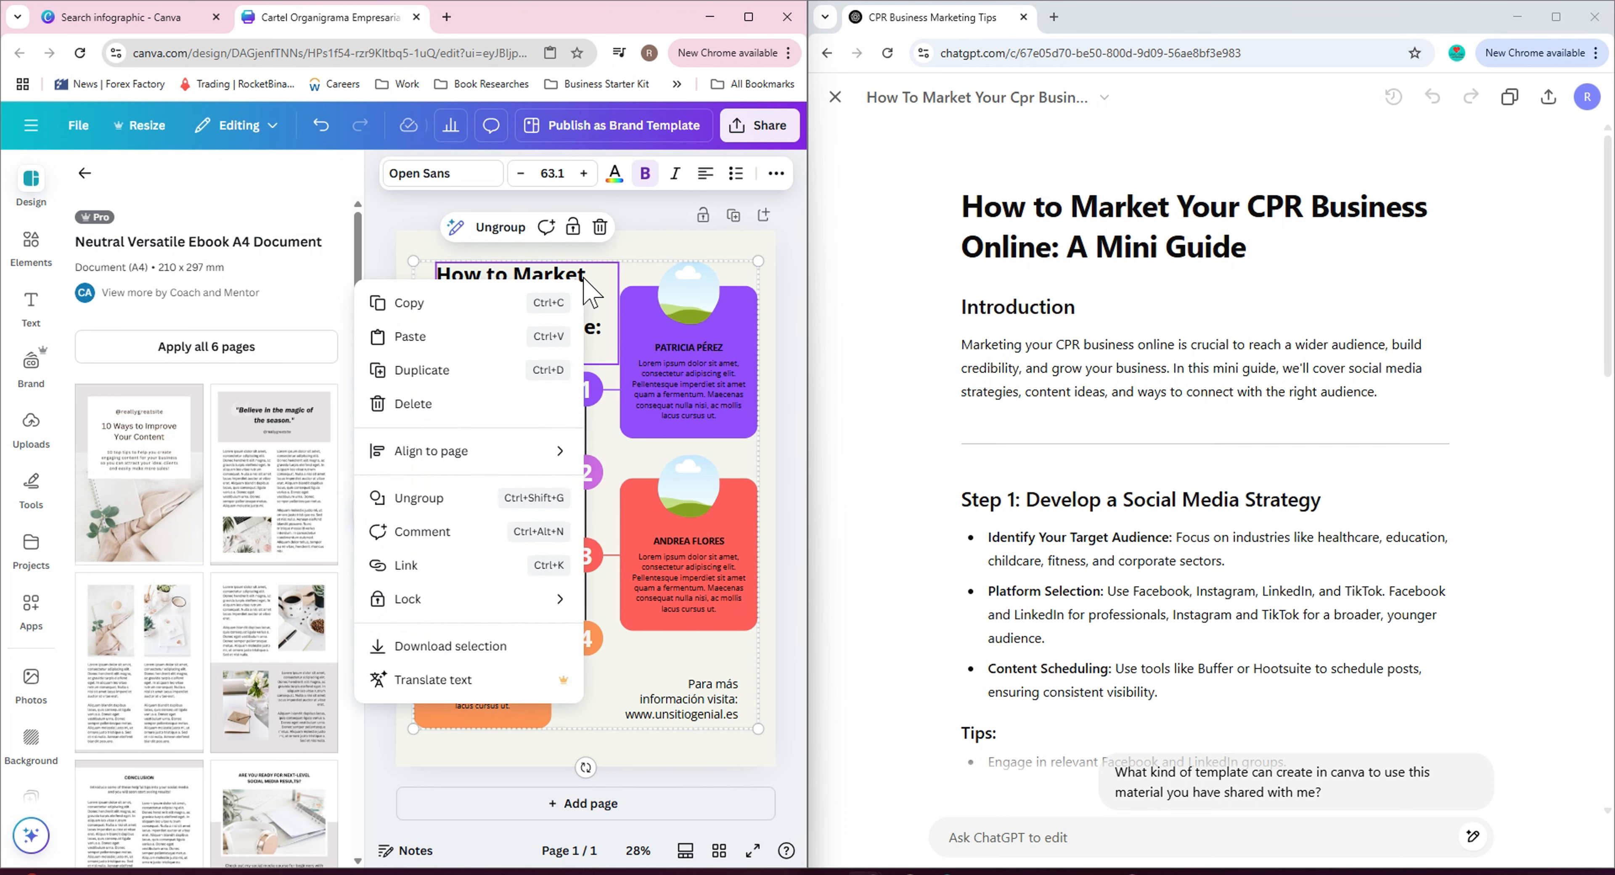
left_click(451, 307)
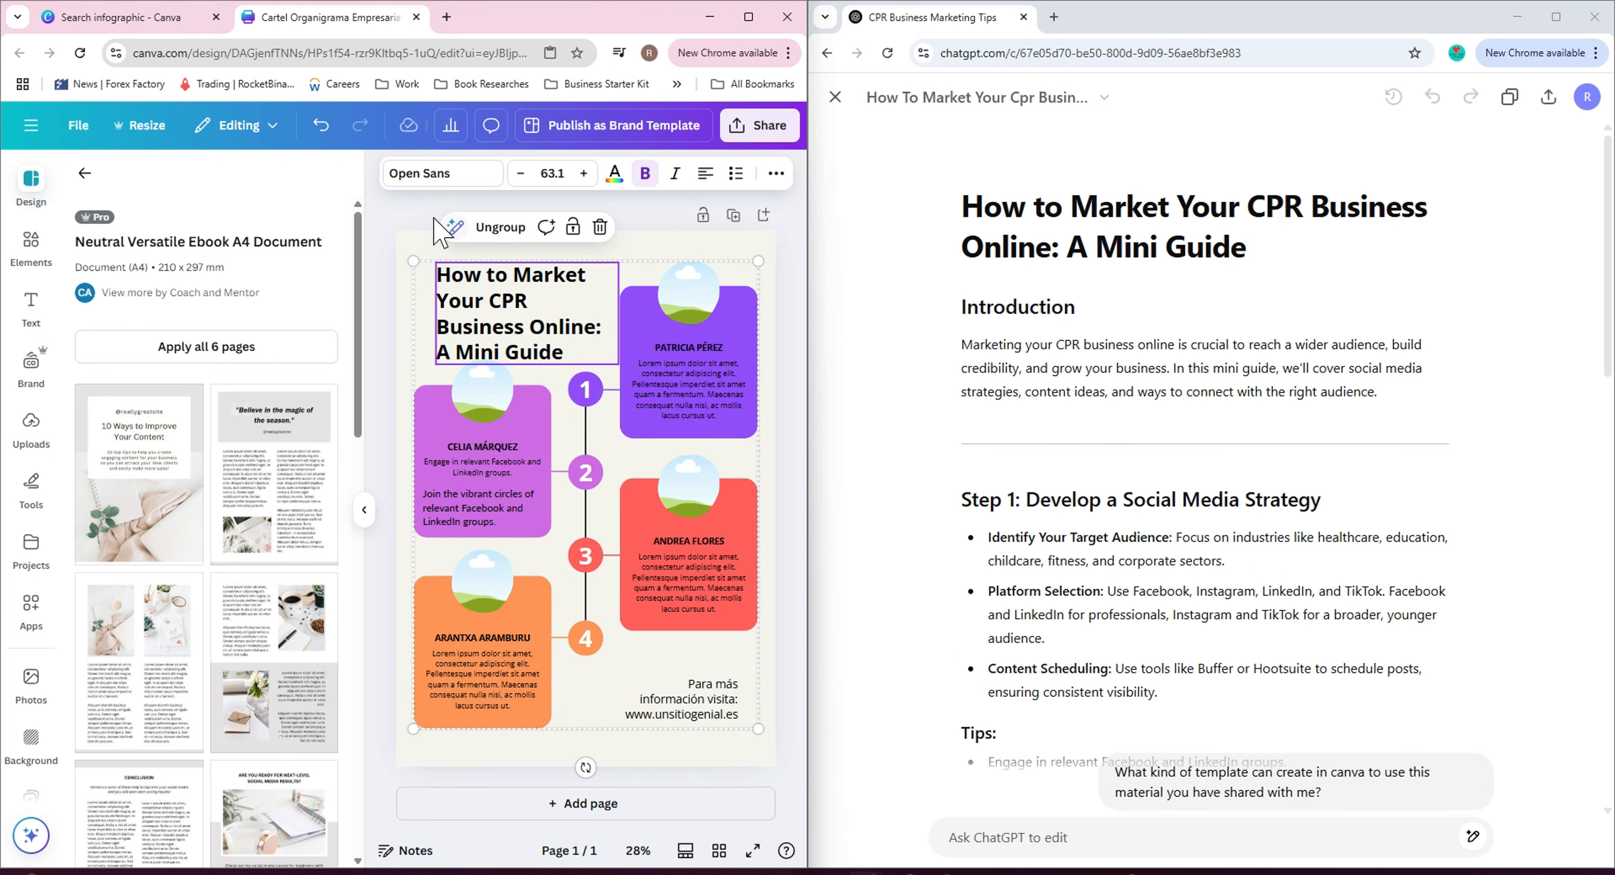
Replace all design pages with the 6-page Neutral Versatile Ebook A4 Document template.
left_click(251, 350)
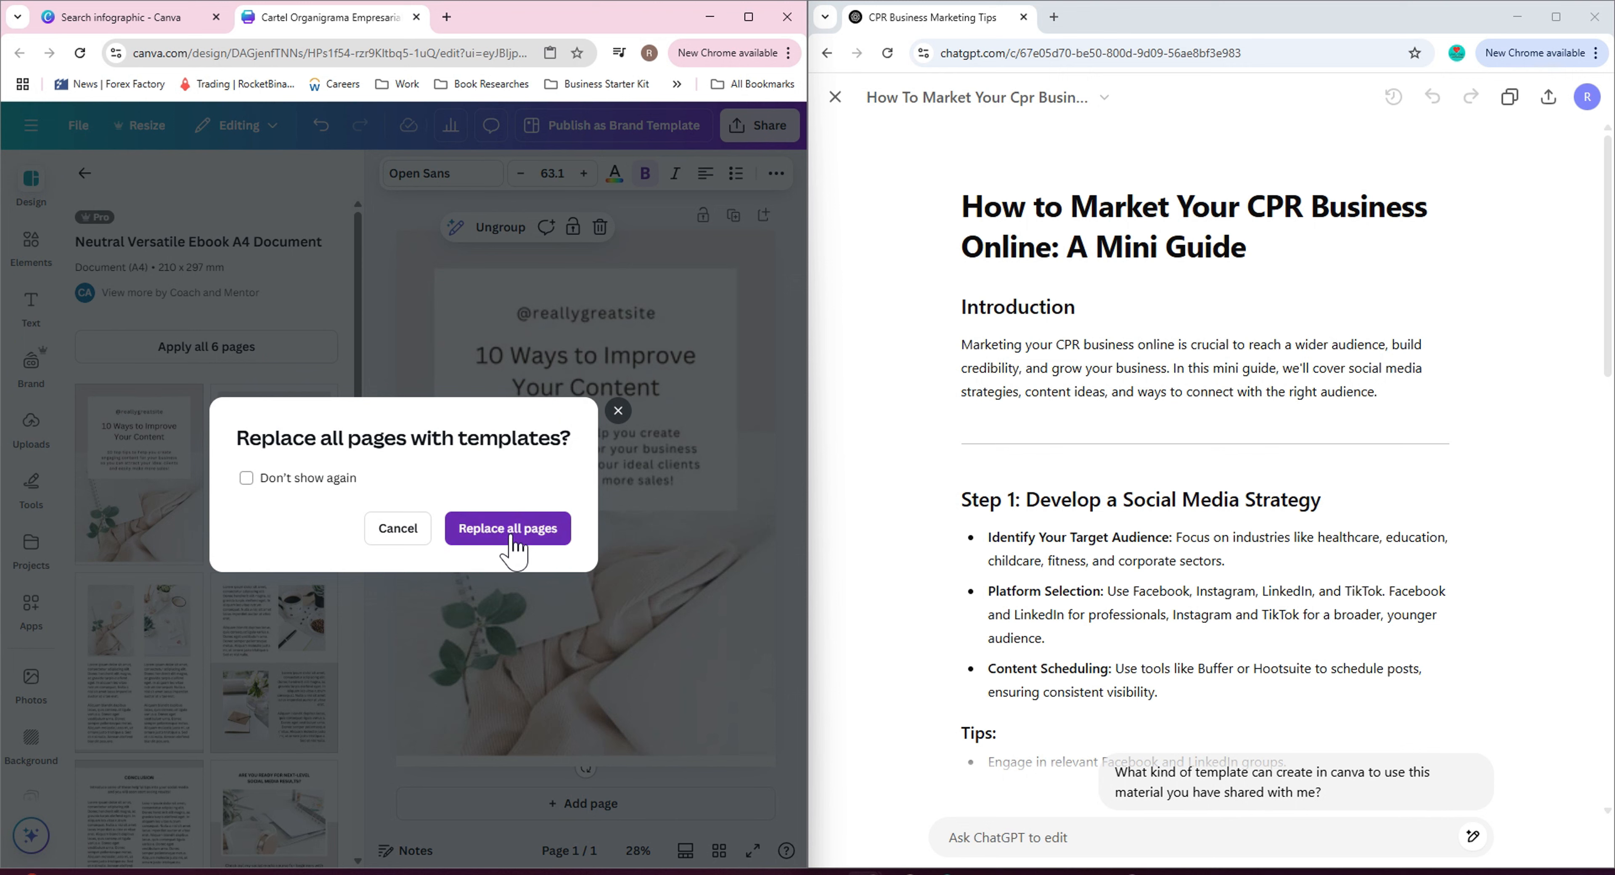
left_click(512, 539)
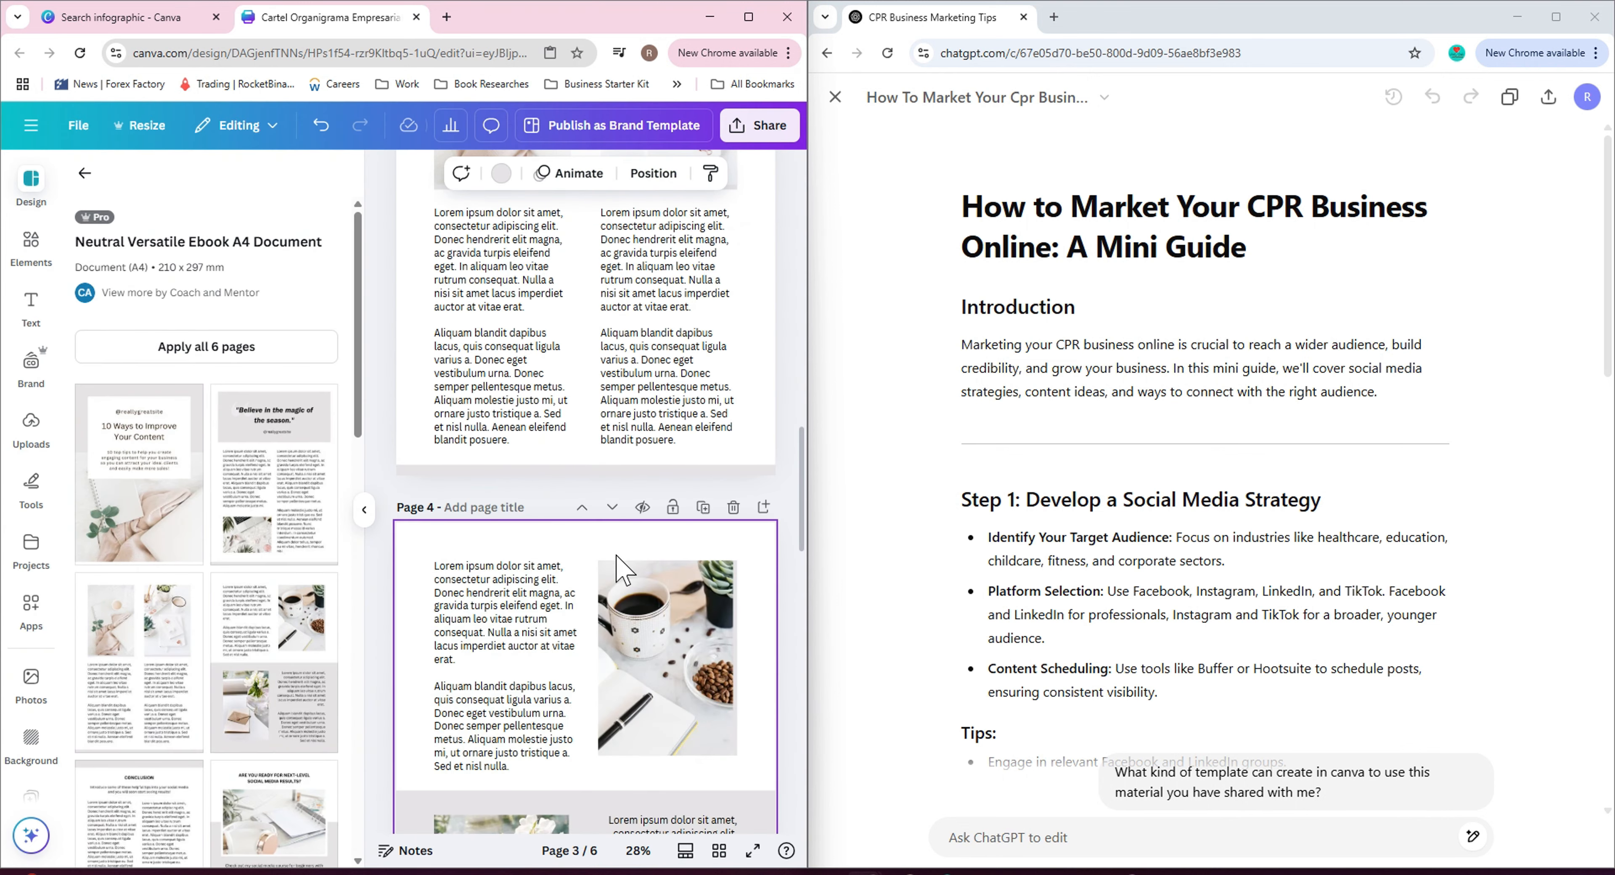
Duplicate the second ebook page, the one with the quote header.
scroll(617, 567, "up", 15)
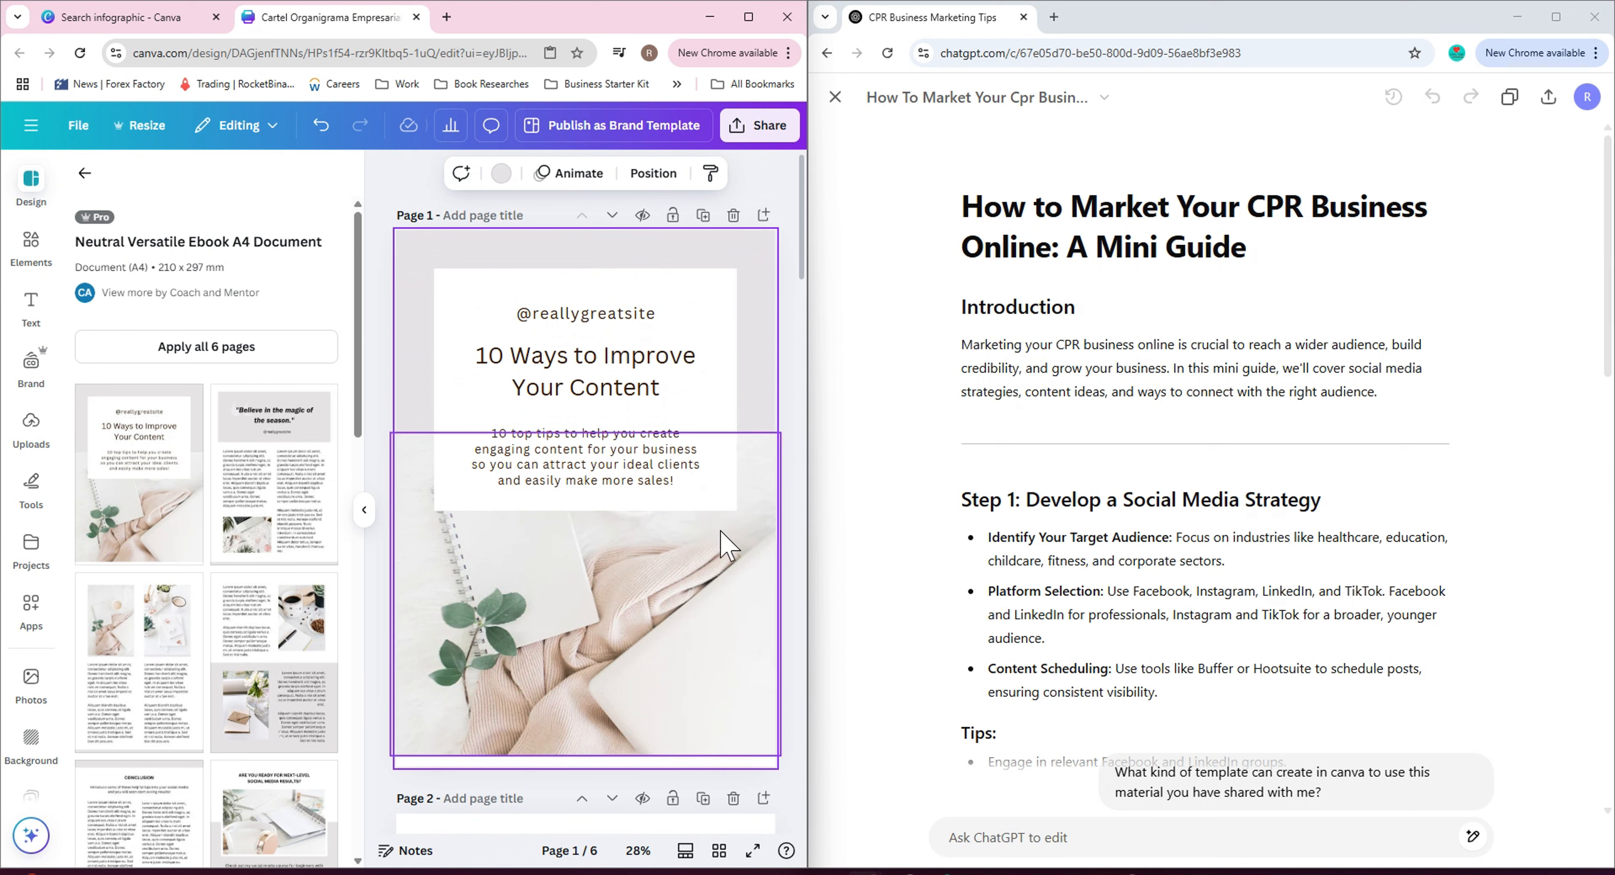
scroll(721, 531, "down", 2)
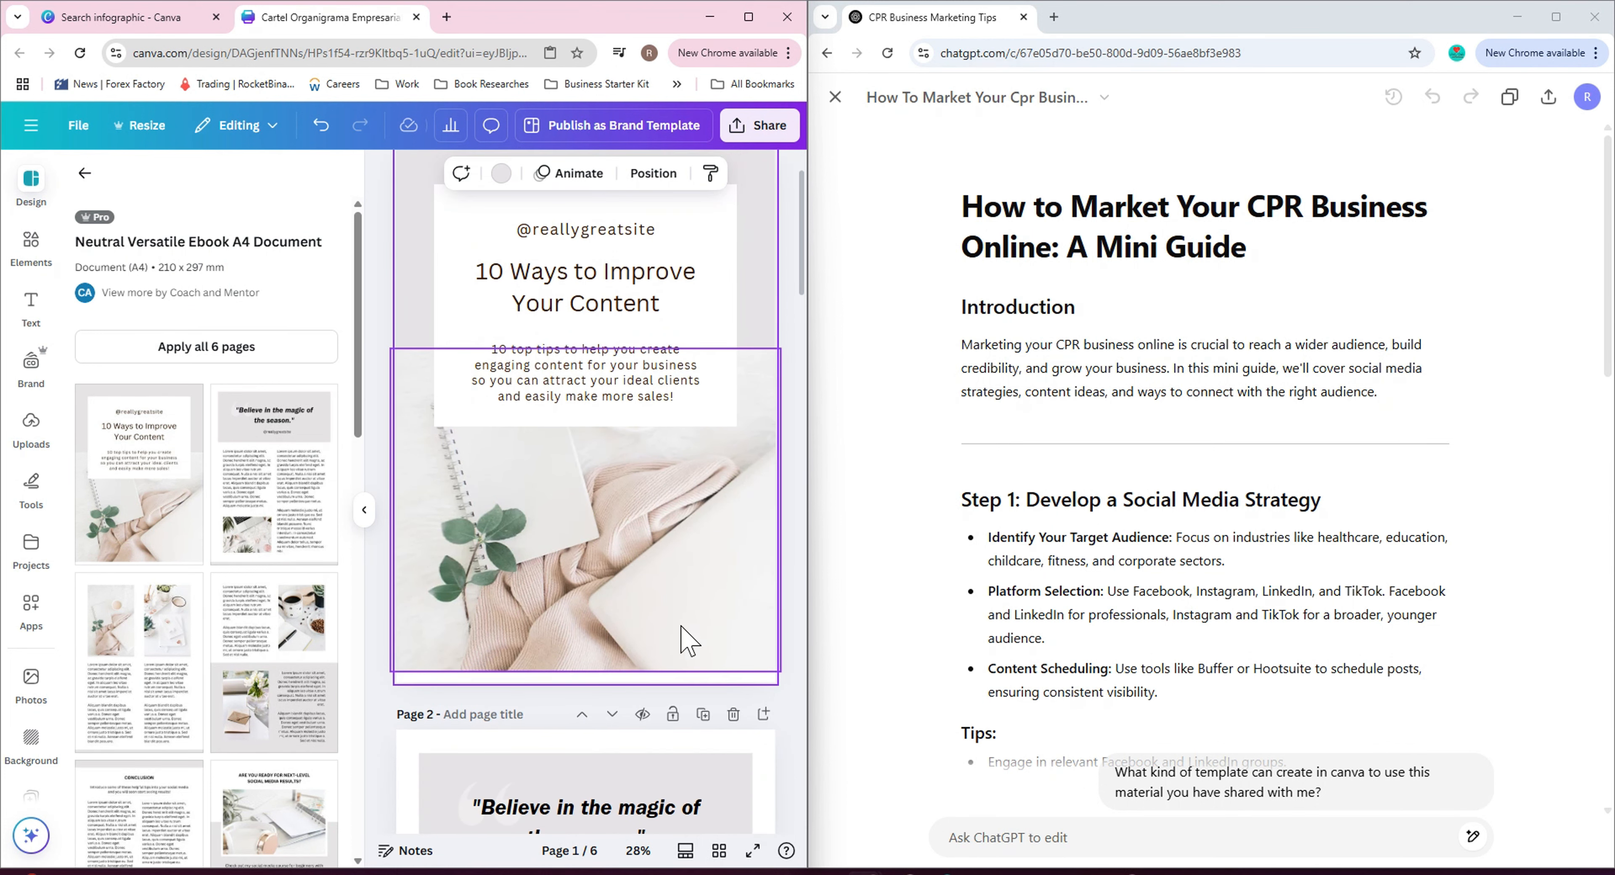
scroll(700, 687, "down", 5)
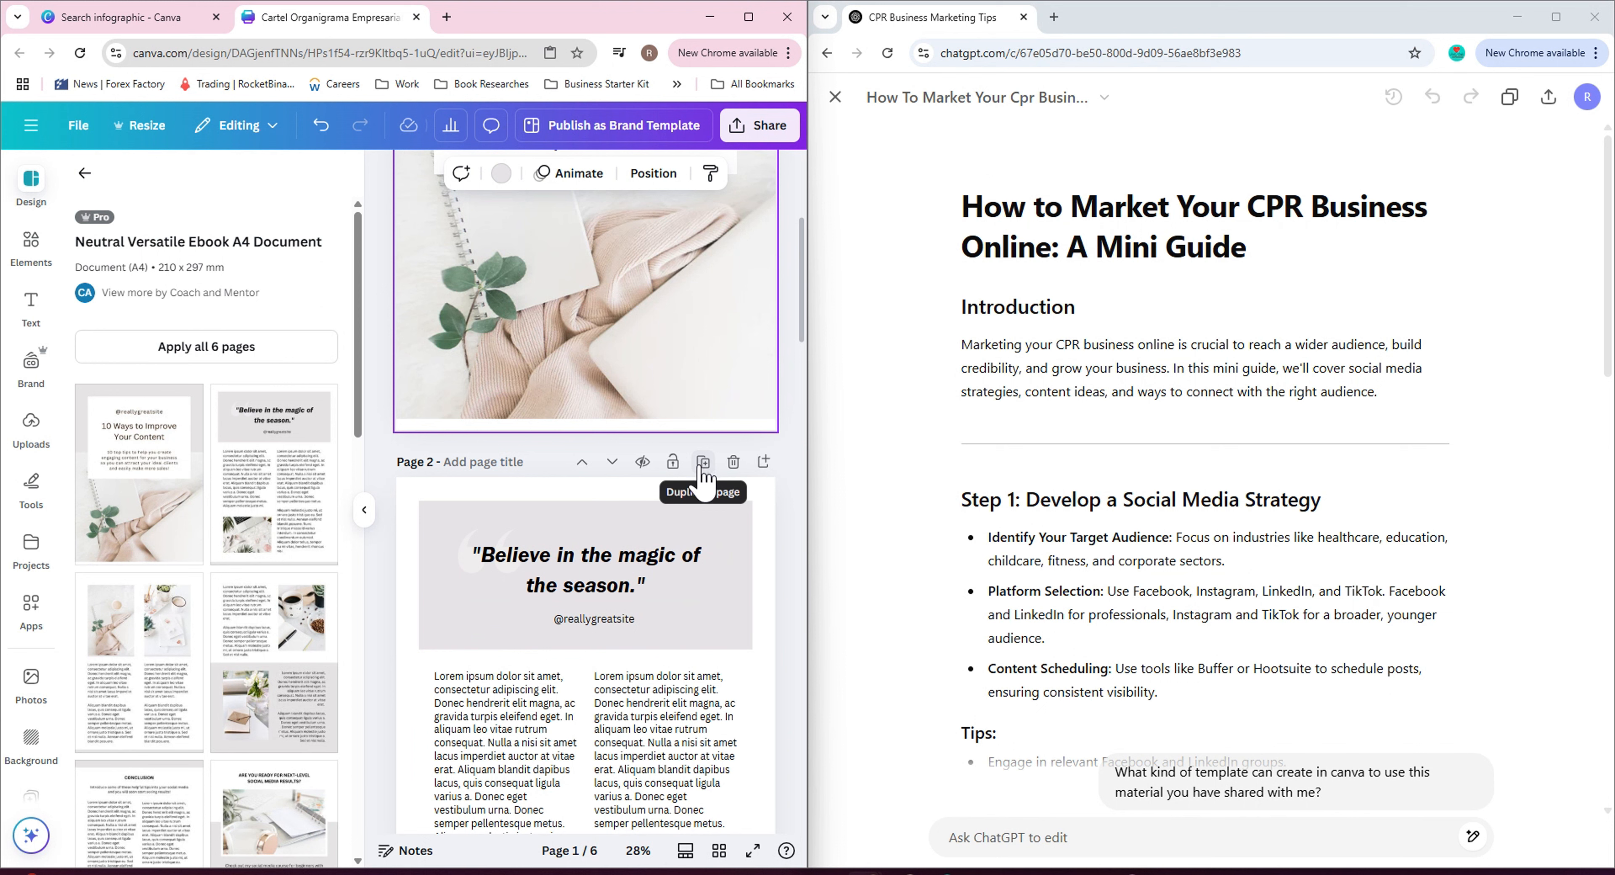
left_click(704, 462)
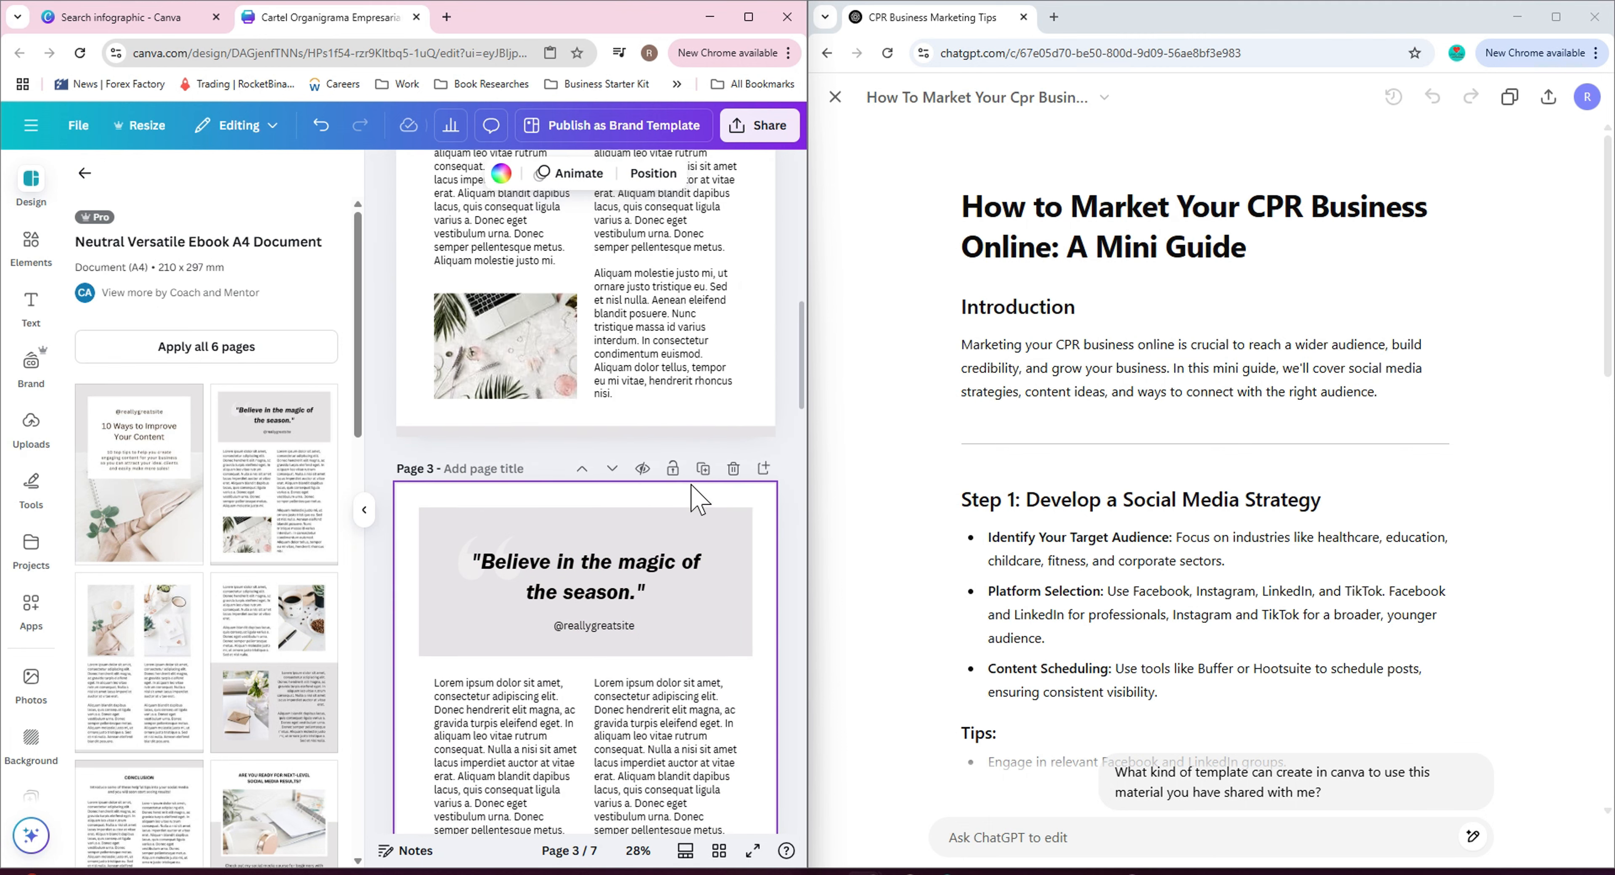
Select every element on page 2 and delete them, leaving the page blank.
scroll(693, 476, "up", 6)
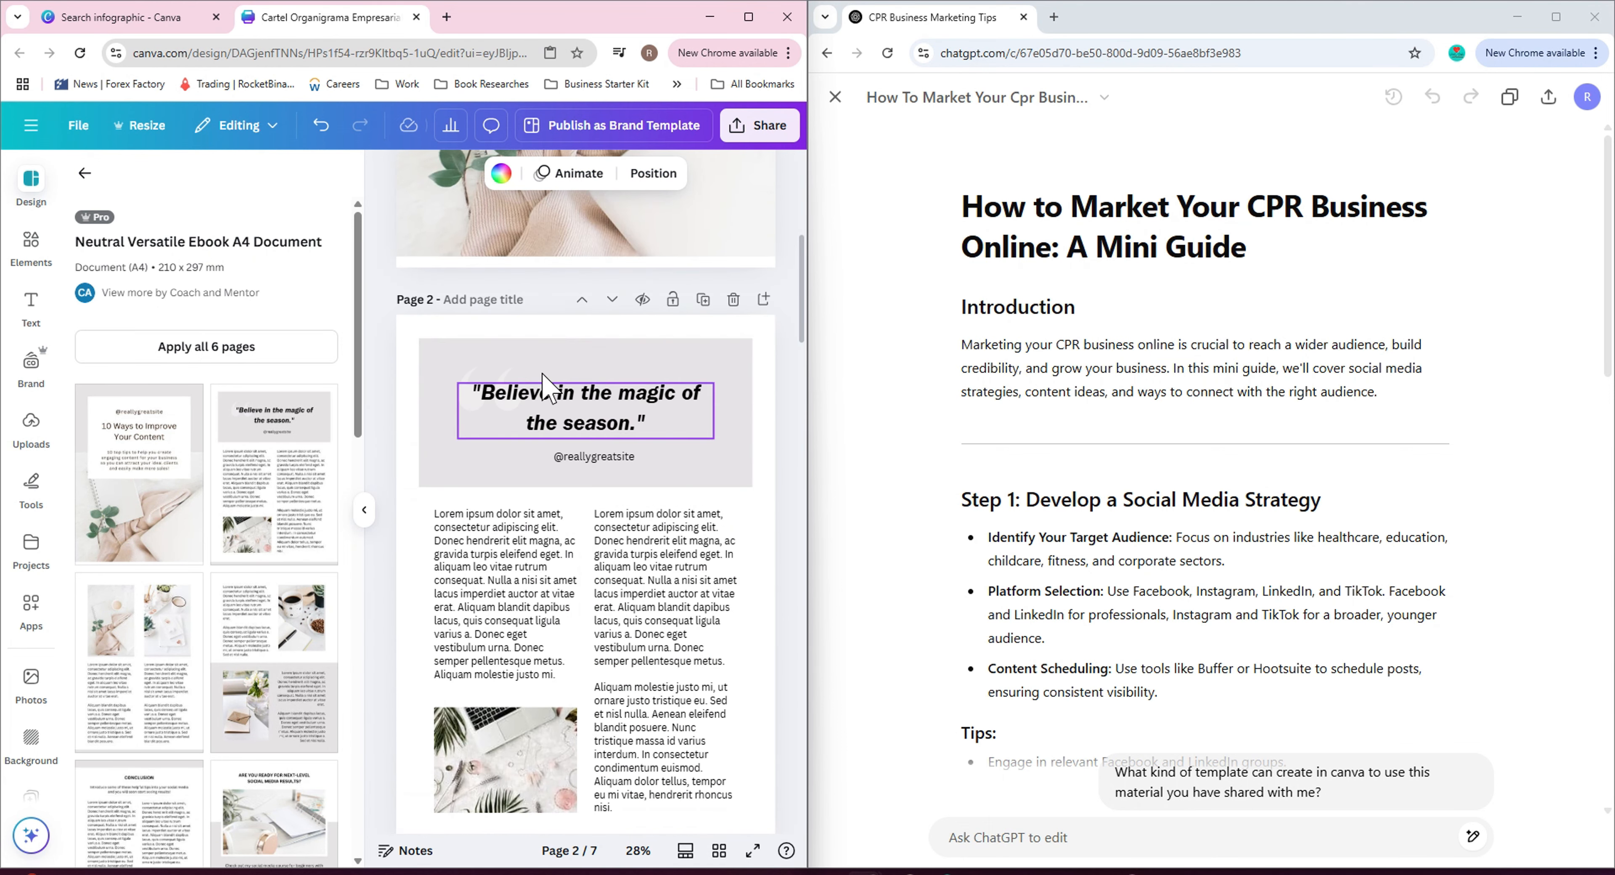
left_click_drag(421, 327, 742, 806)
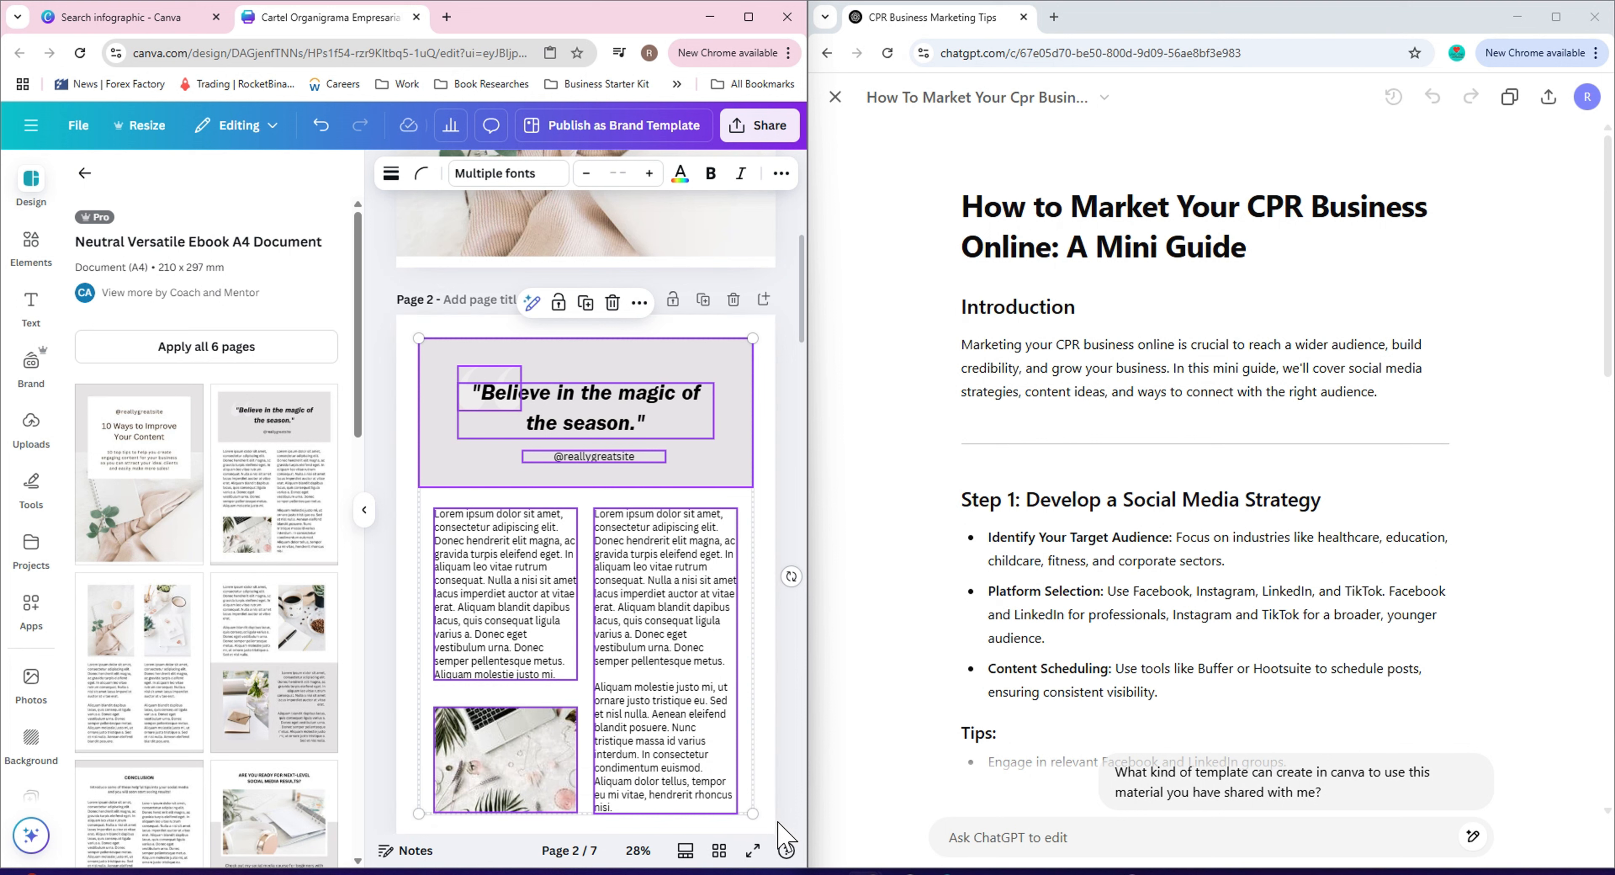
key("Delete")
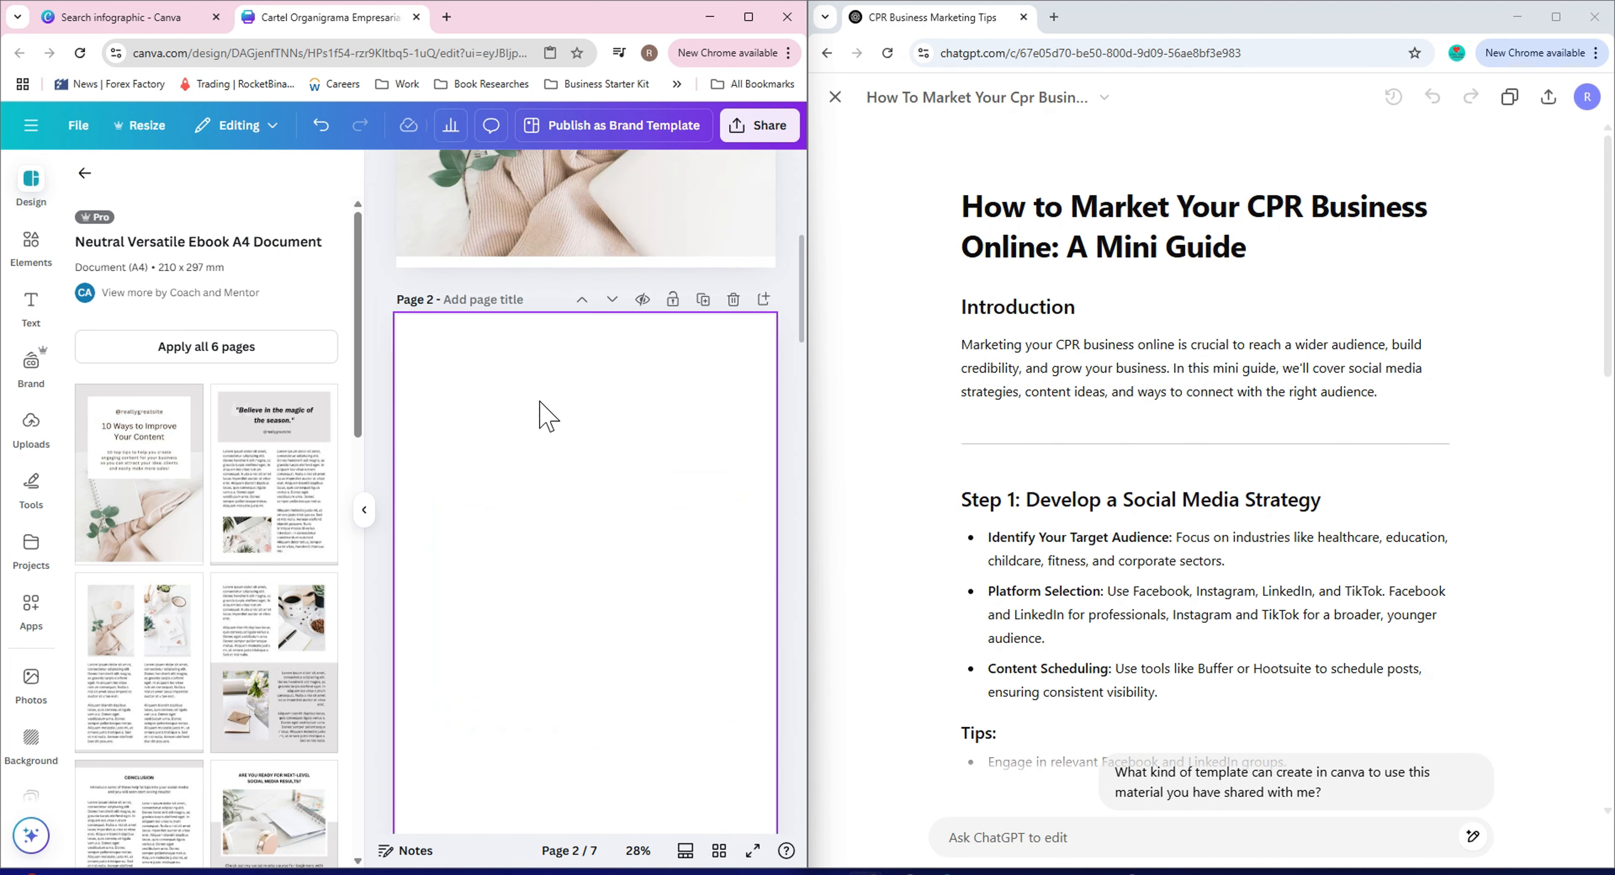
Paste the copied infographic group onto the blank page 2.
right_click(496, 395)
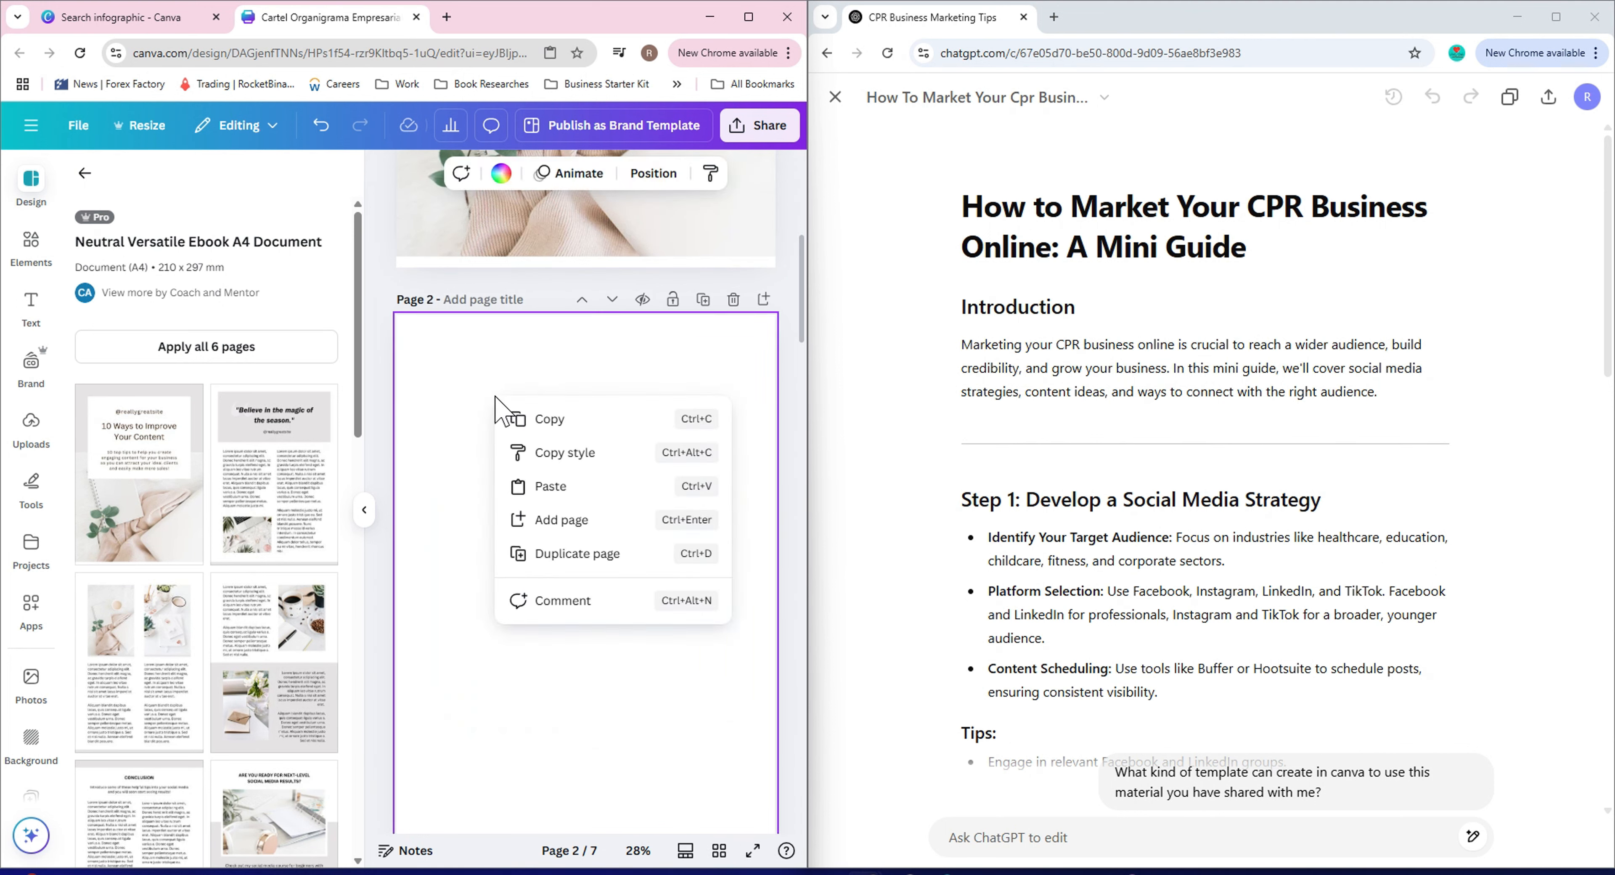
left_click(562, 487)
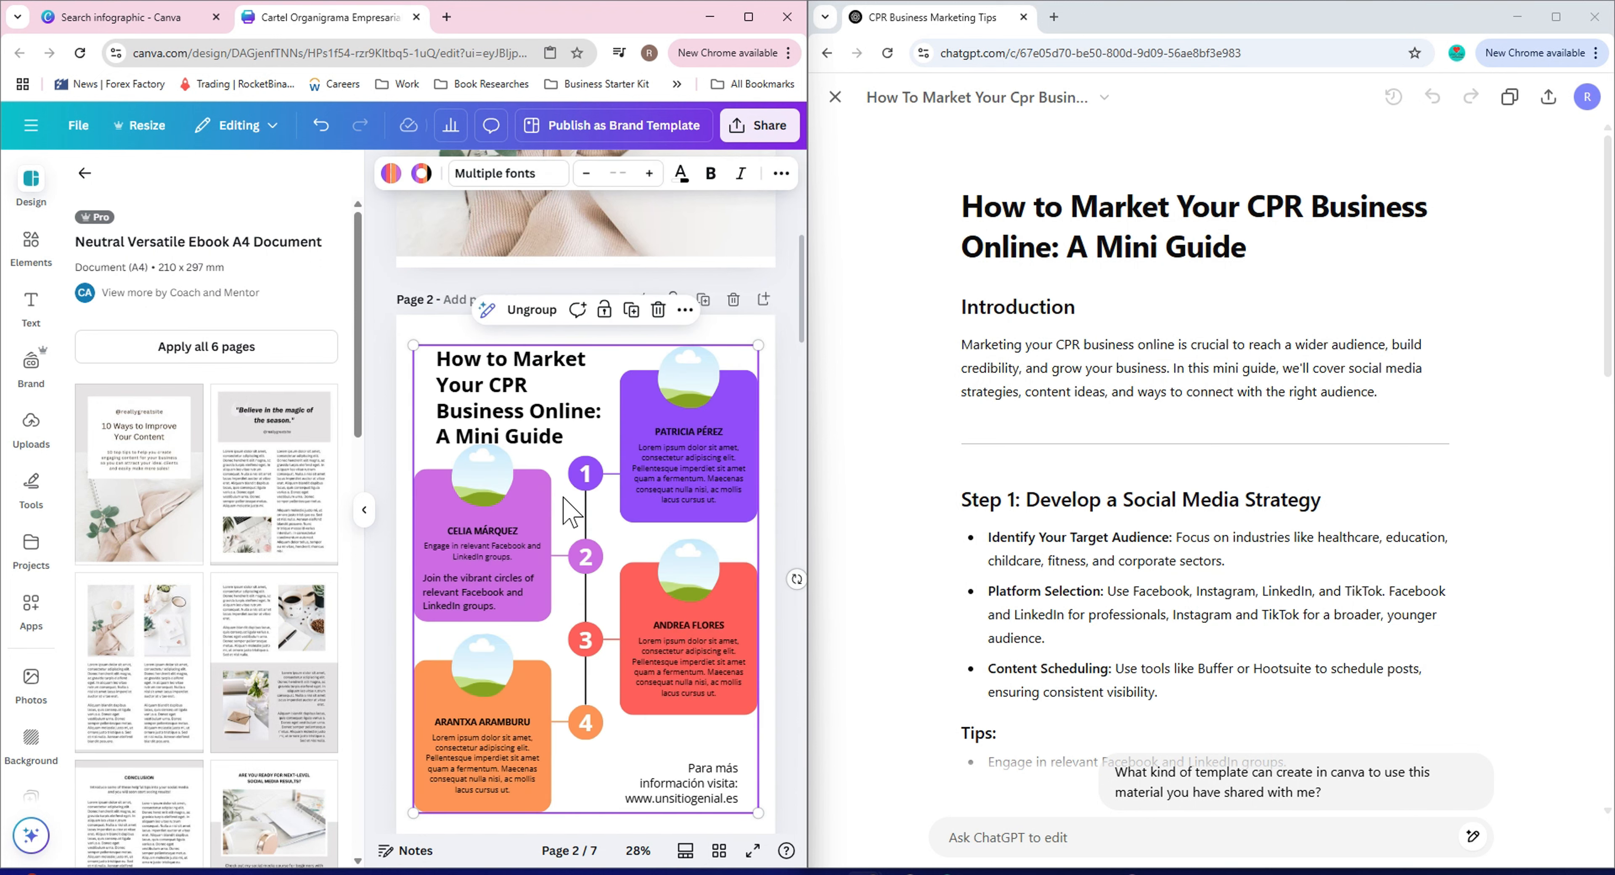
left_click(785, 392)
Change the page 1 title font to Montserrat and apply that font change across the whole design.
scroll(774, 424, "up", 10)
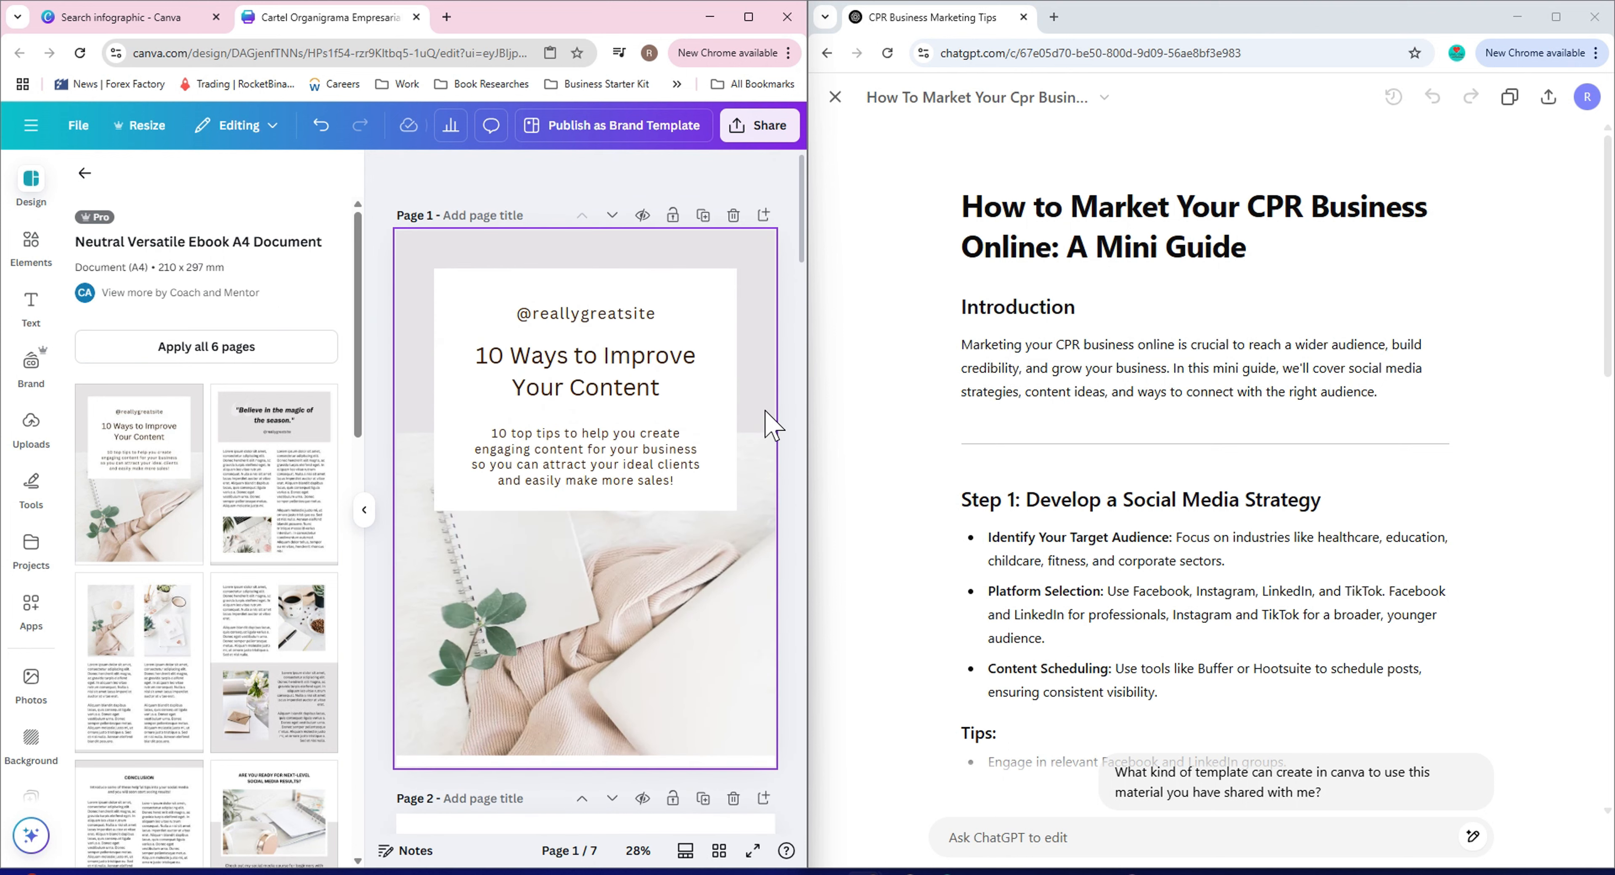
scroll(773, 426, "down", 8)
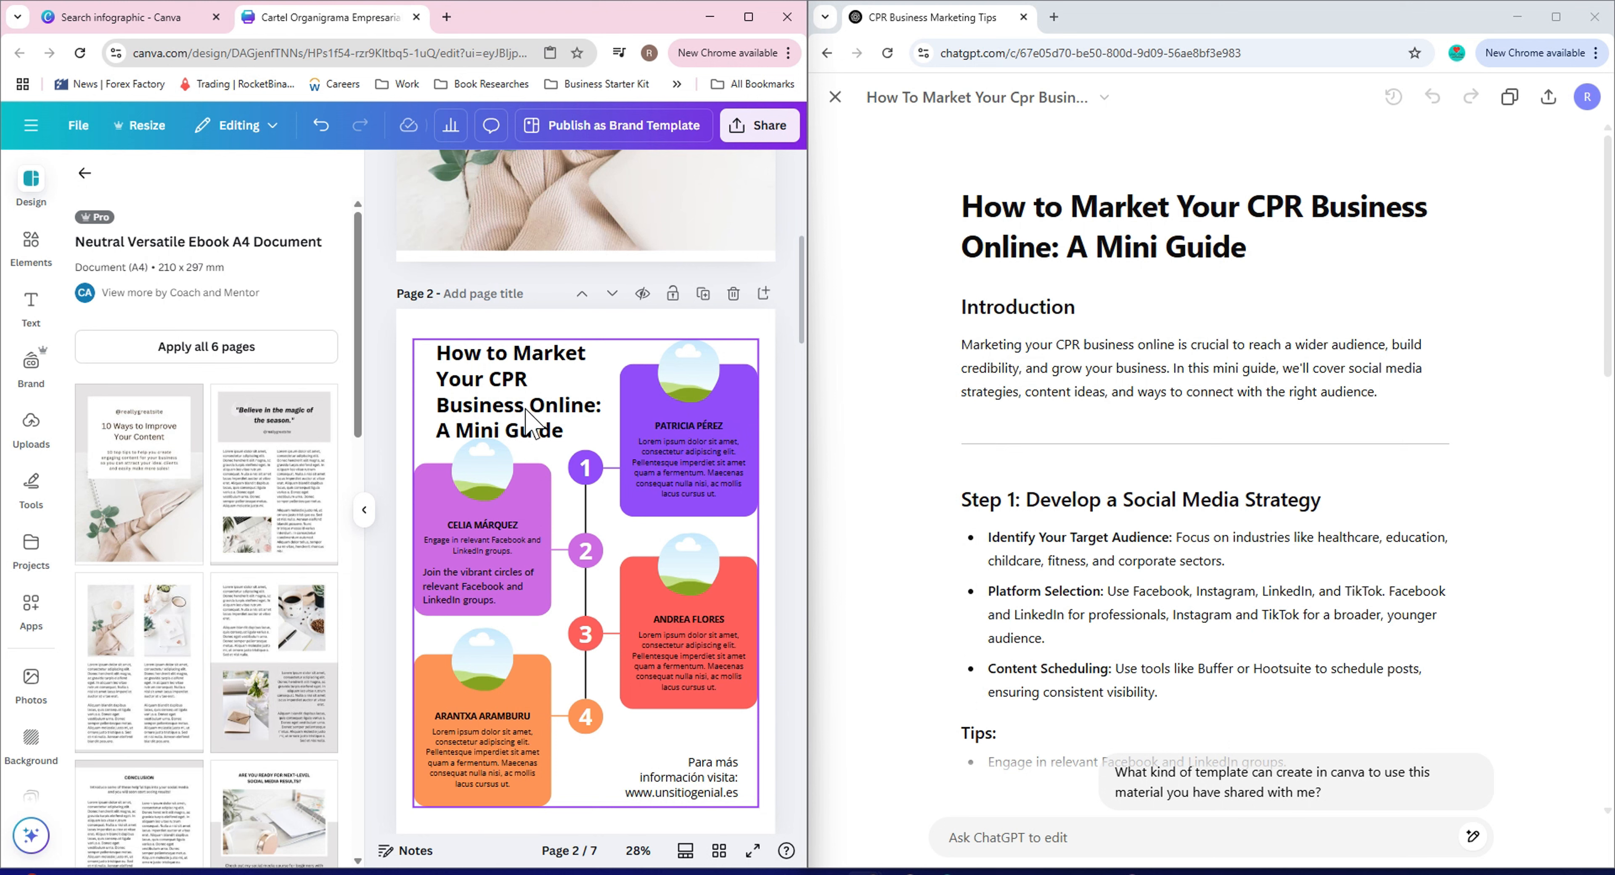
scroll(548, 421, "up", 1)
scroll(550, 422, "up", 7)
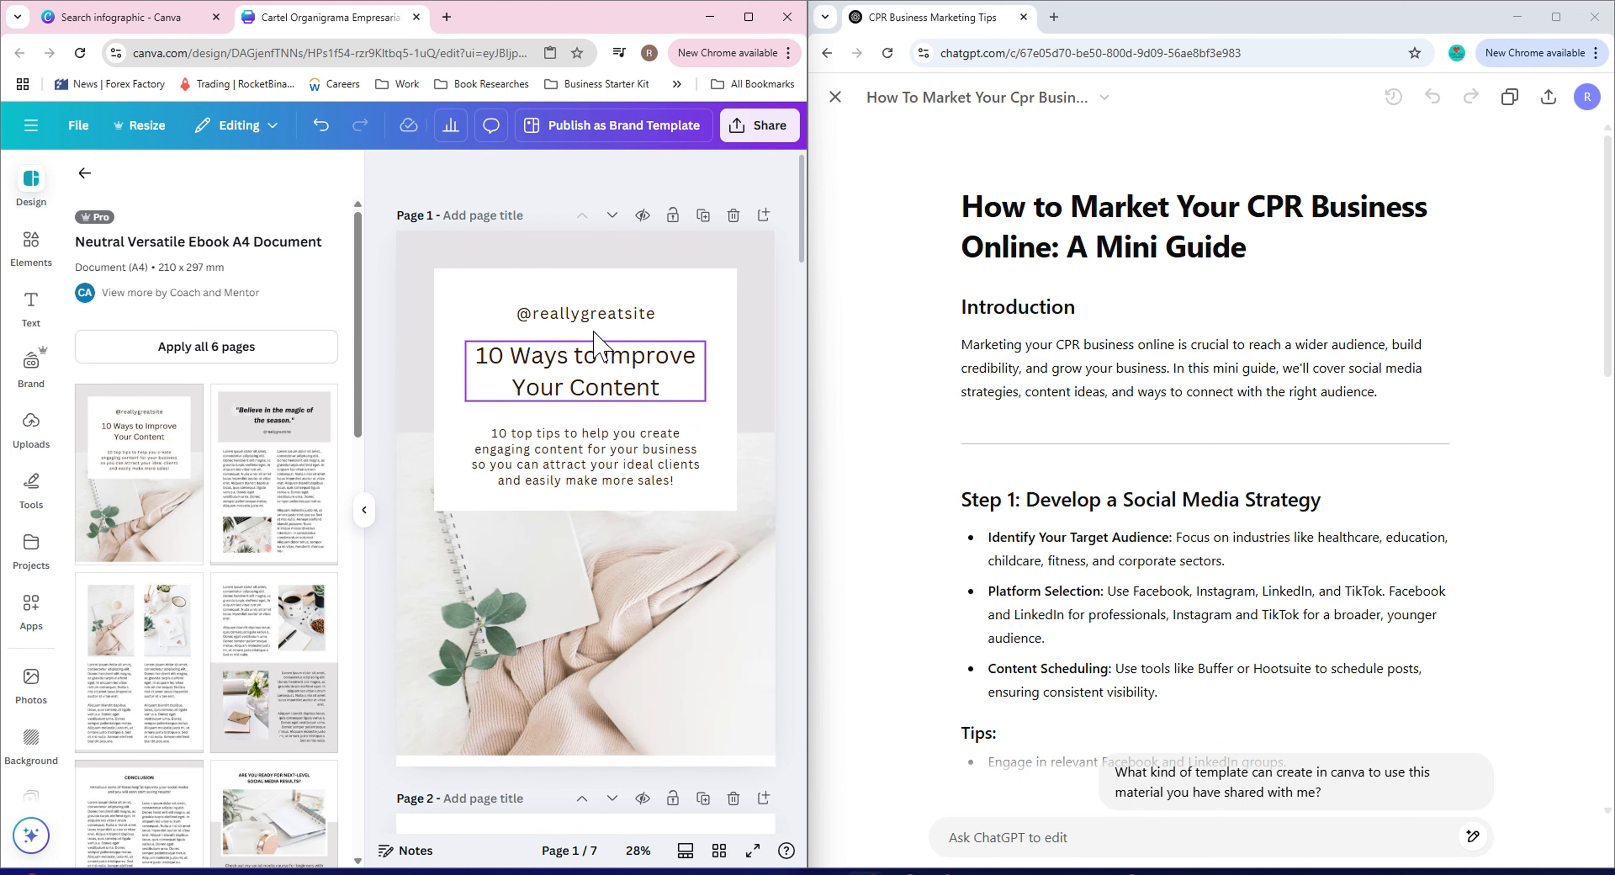
double_click(565, 356)
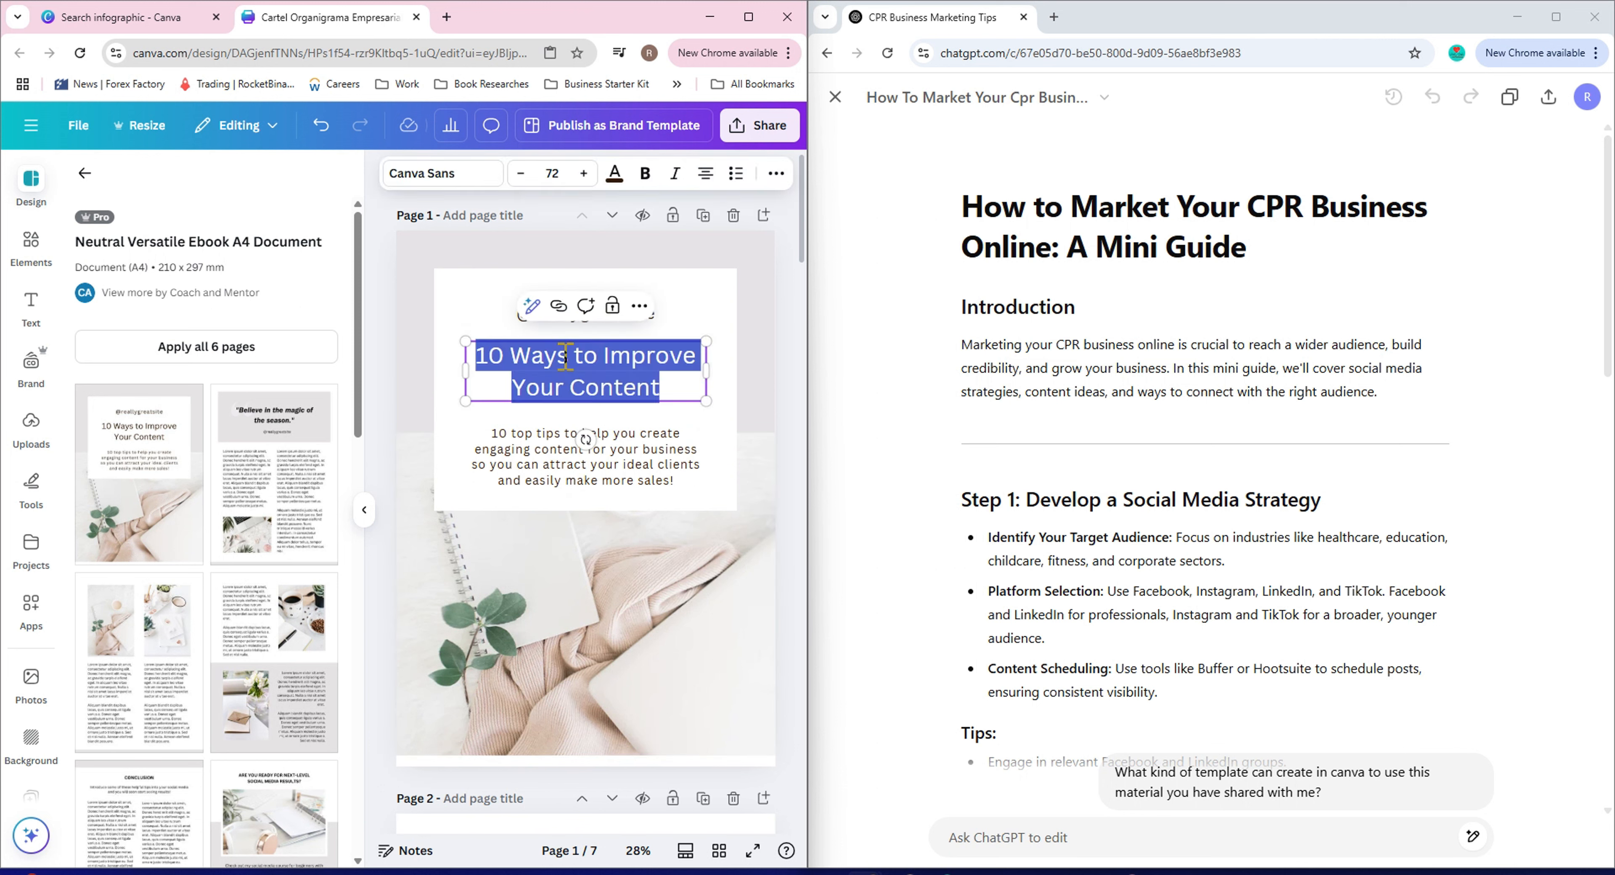
left_click(472, 177)
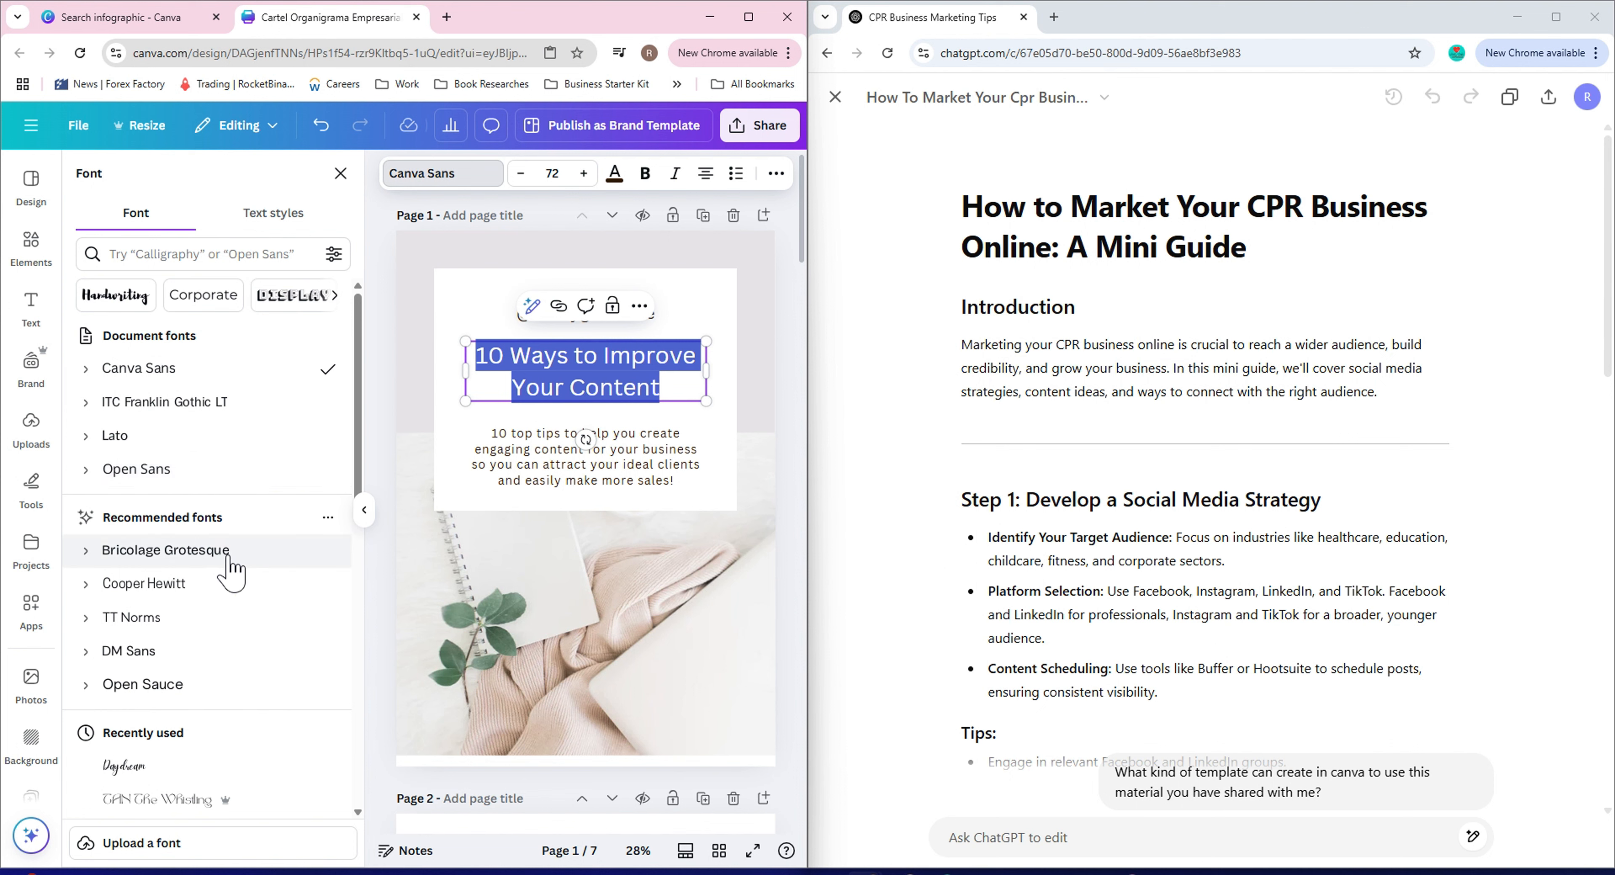
scroll(226, 614, "down", 5)
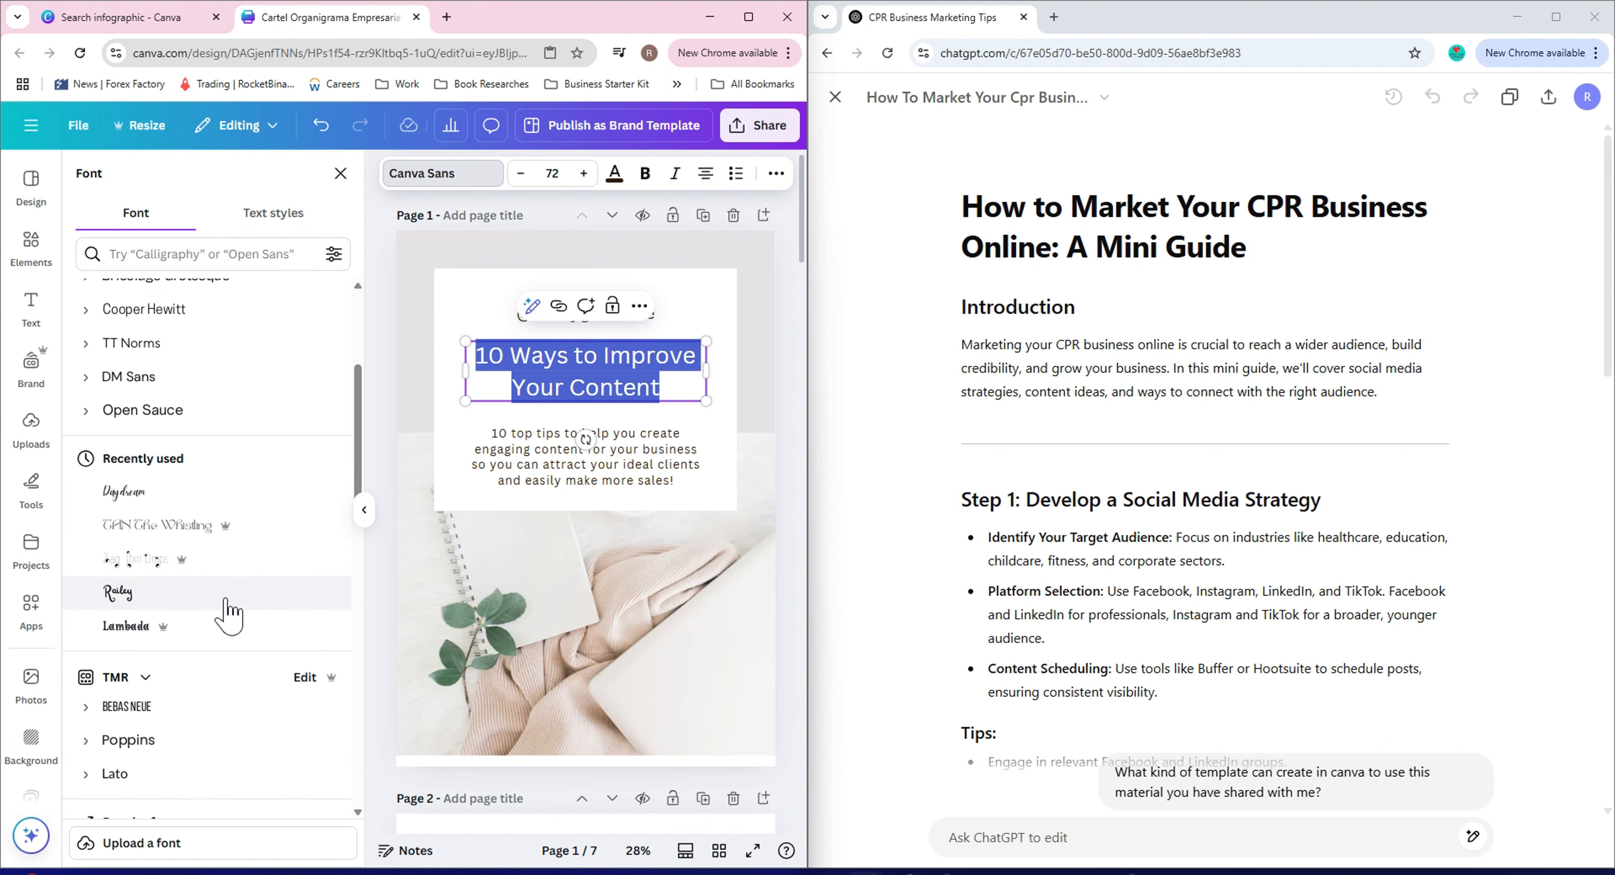
scroll(229, 614, "down", 1)
scroll(226, 614, "down", 4)
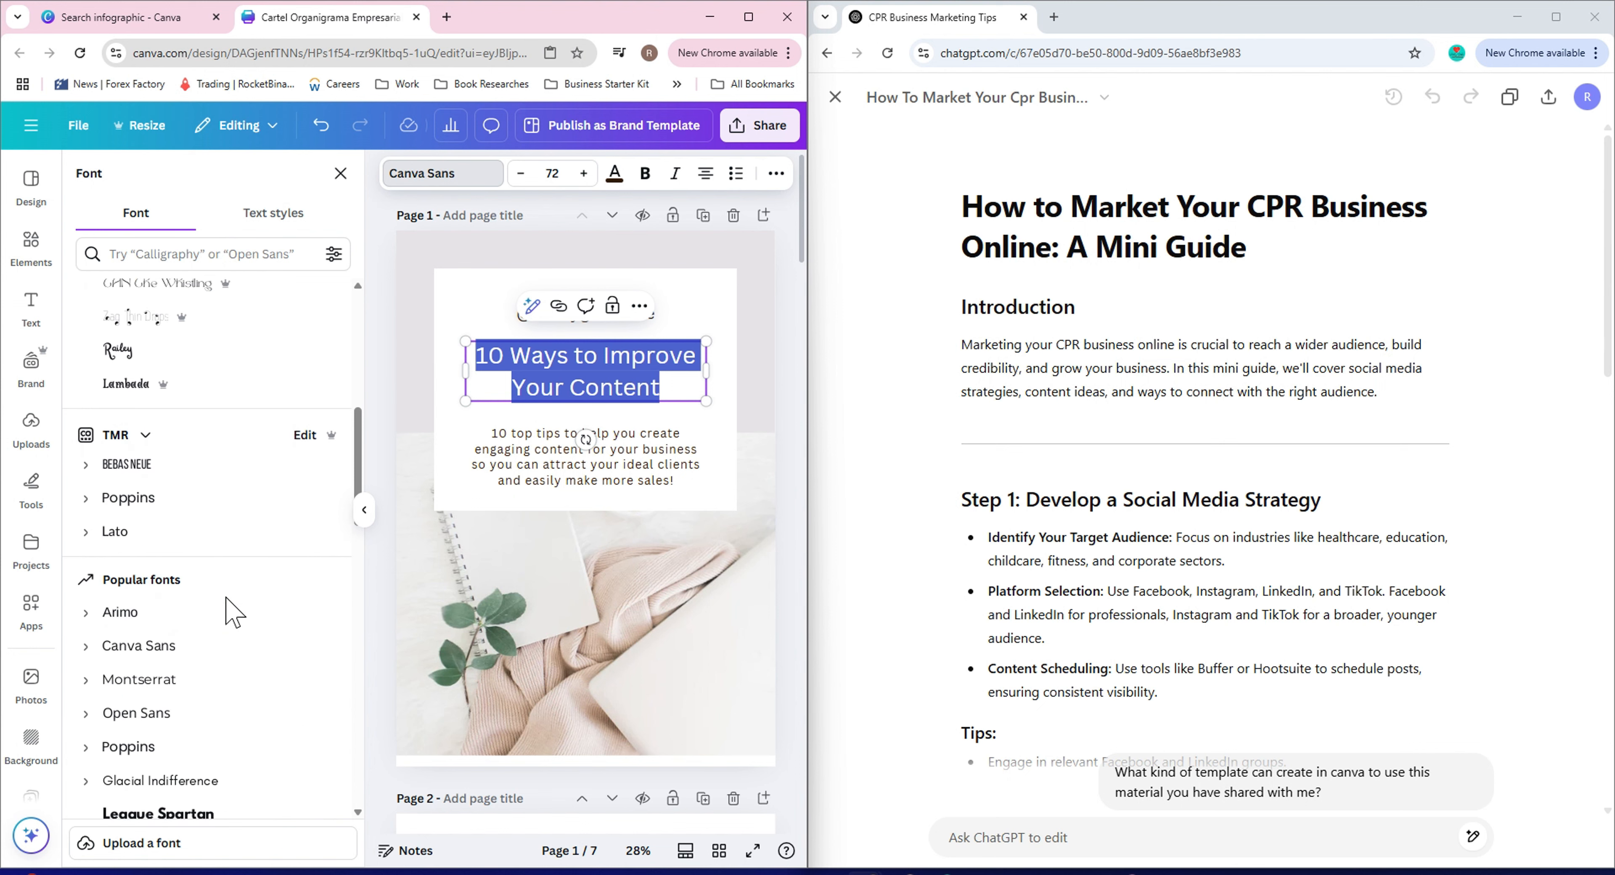
scroll(227, 595, "down", 3)
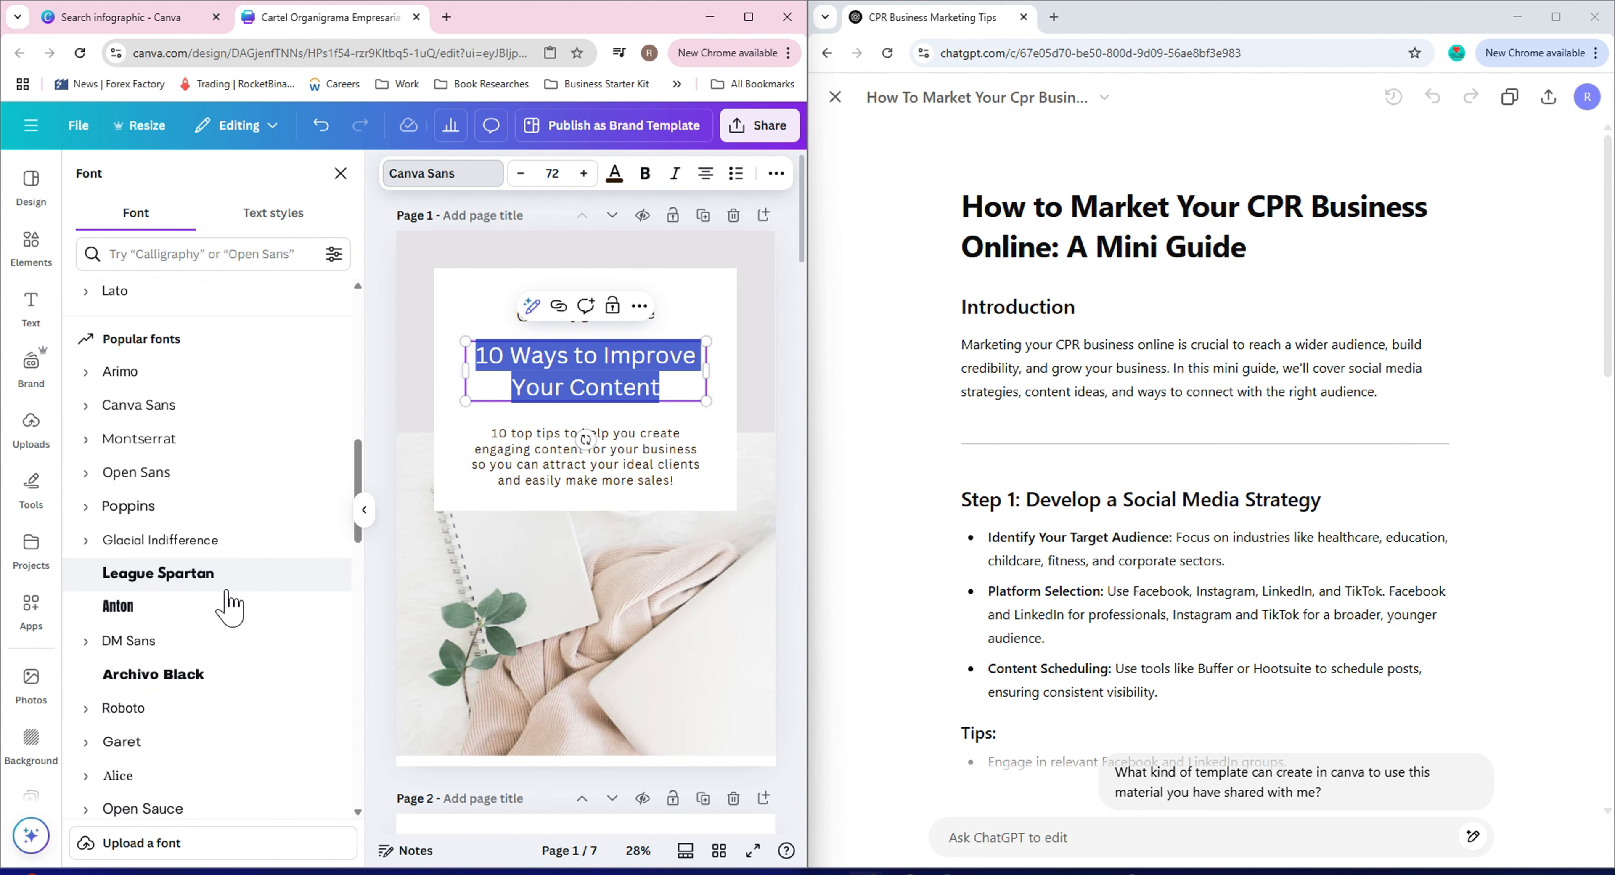
left_click(234, 458)
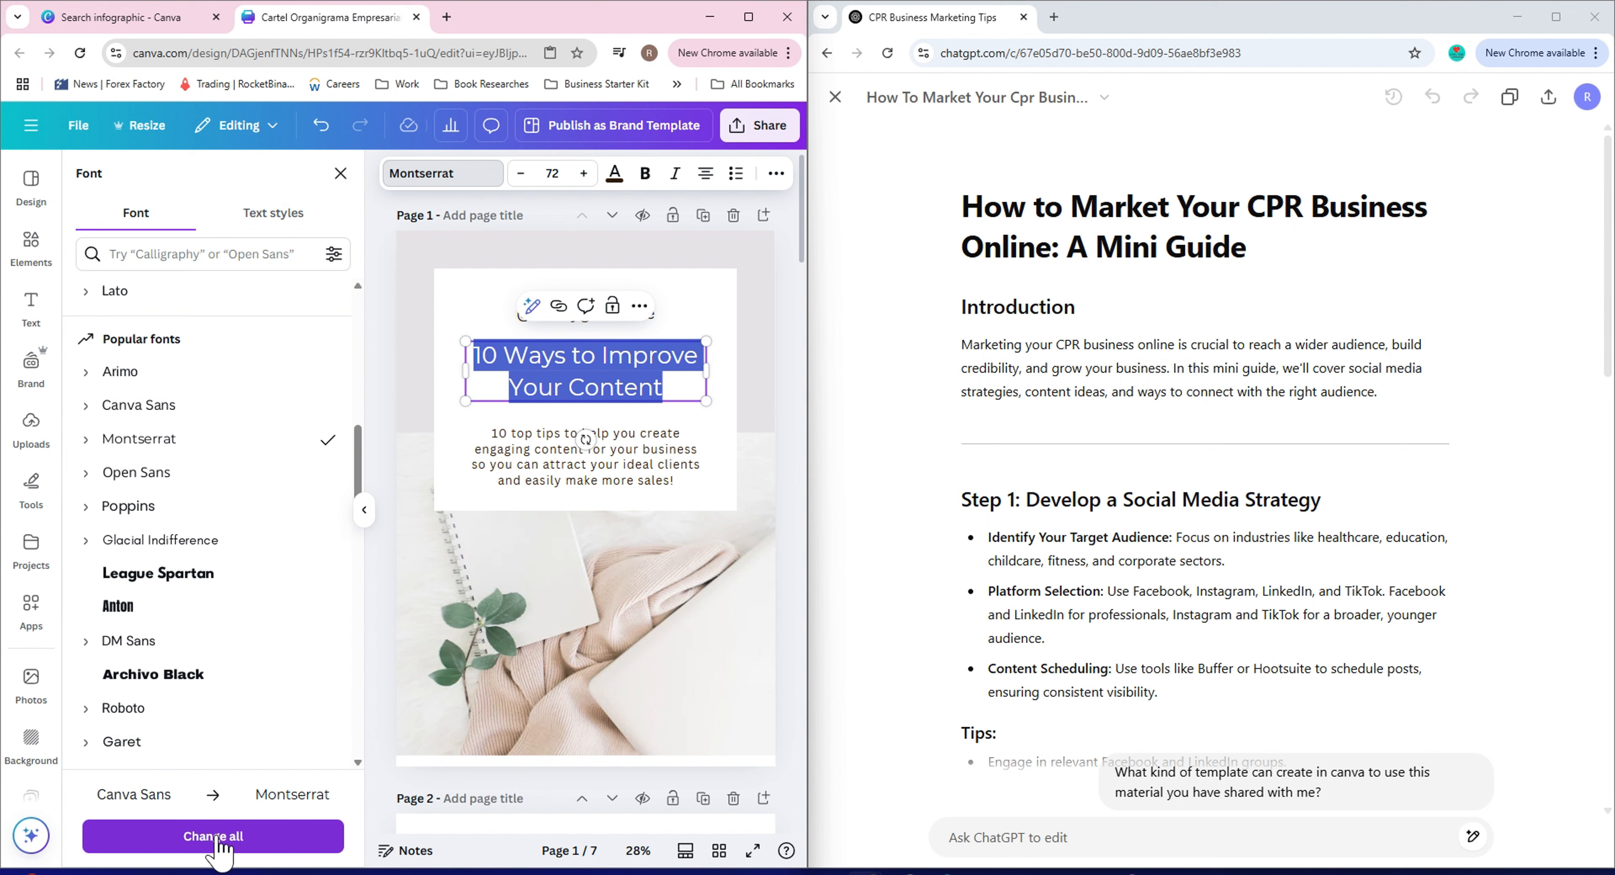
left_click(267, 840)
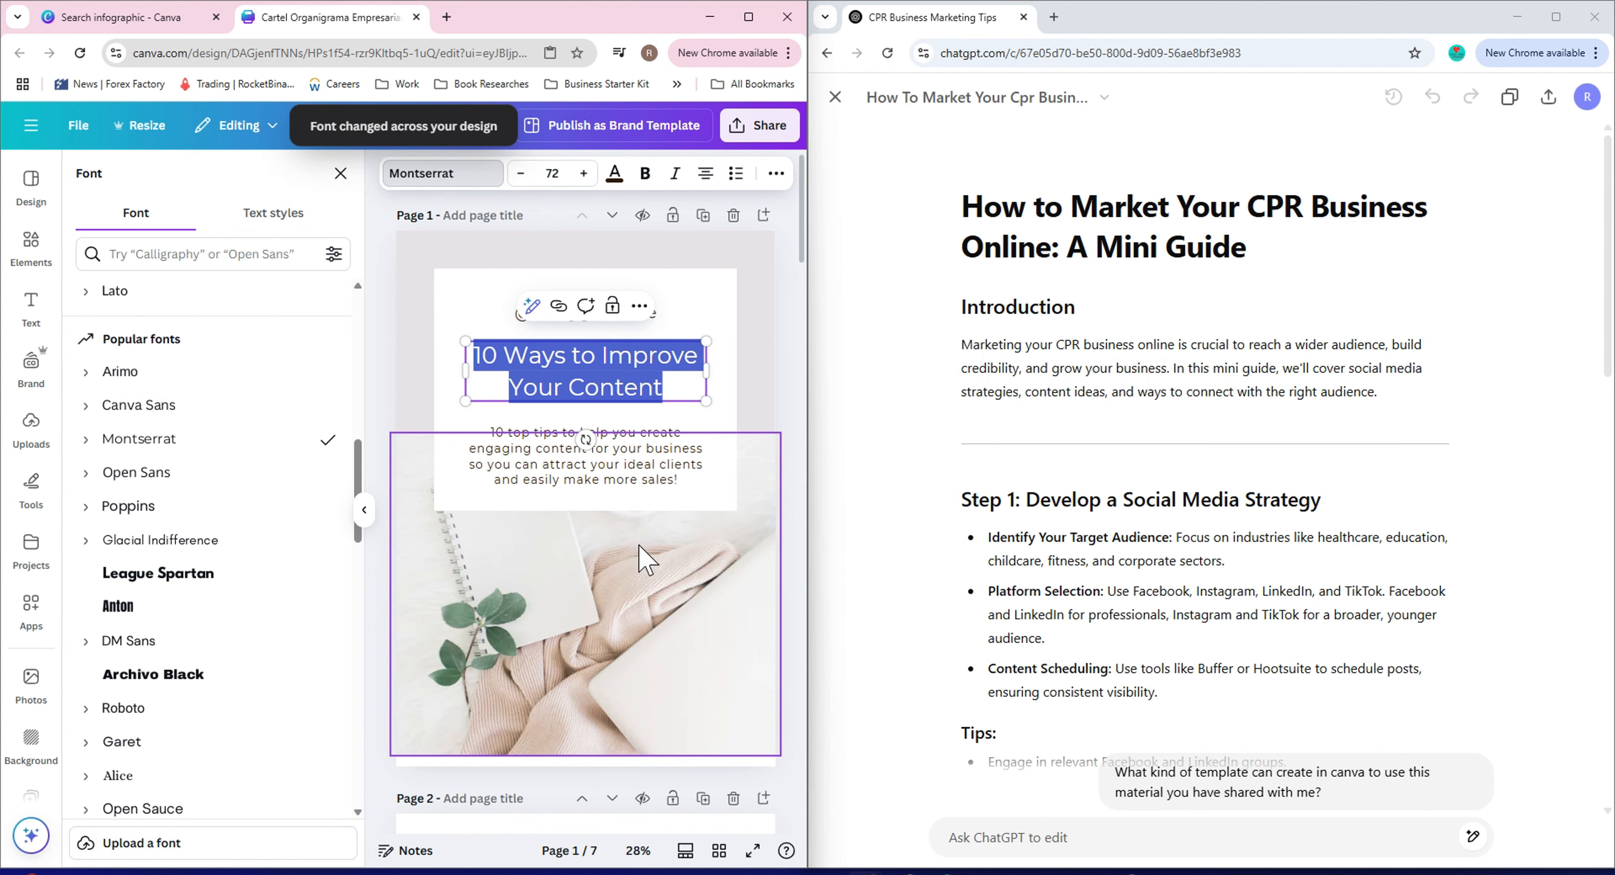
scroll(637, 533, "down", 7)
scroll(645, 571, "down", 1)
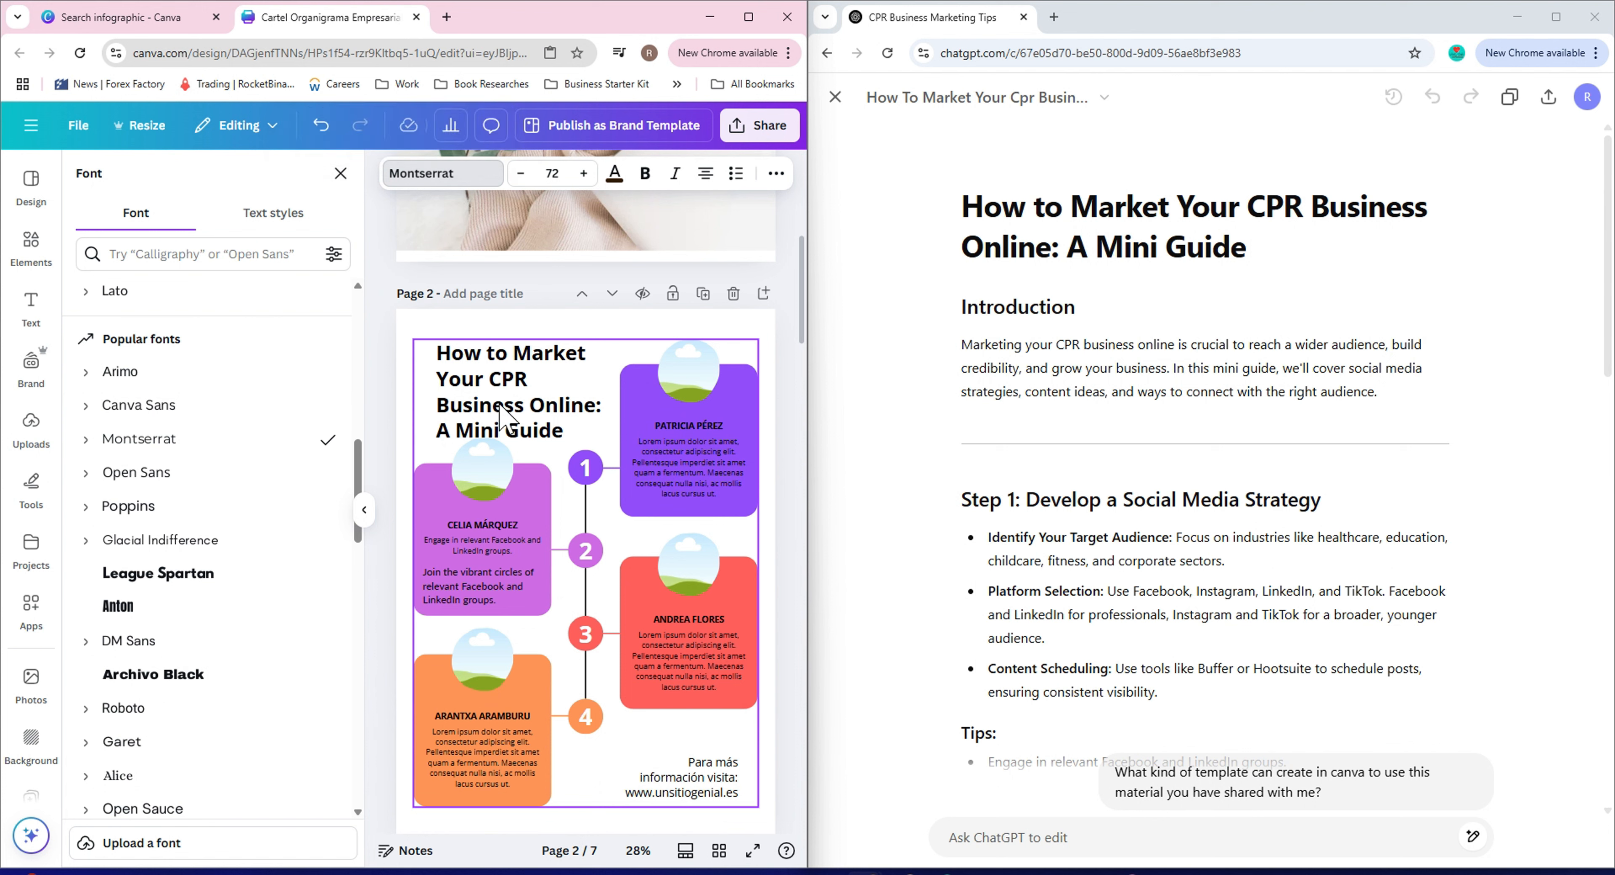
Change the page 2 infographic title font to Montserrat and apply that change across the whole design.
left_click(504, 415)
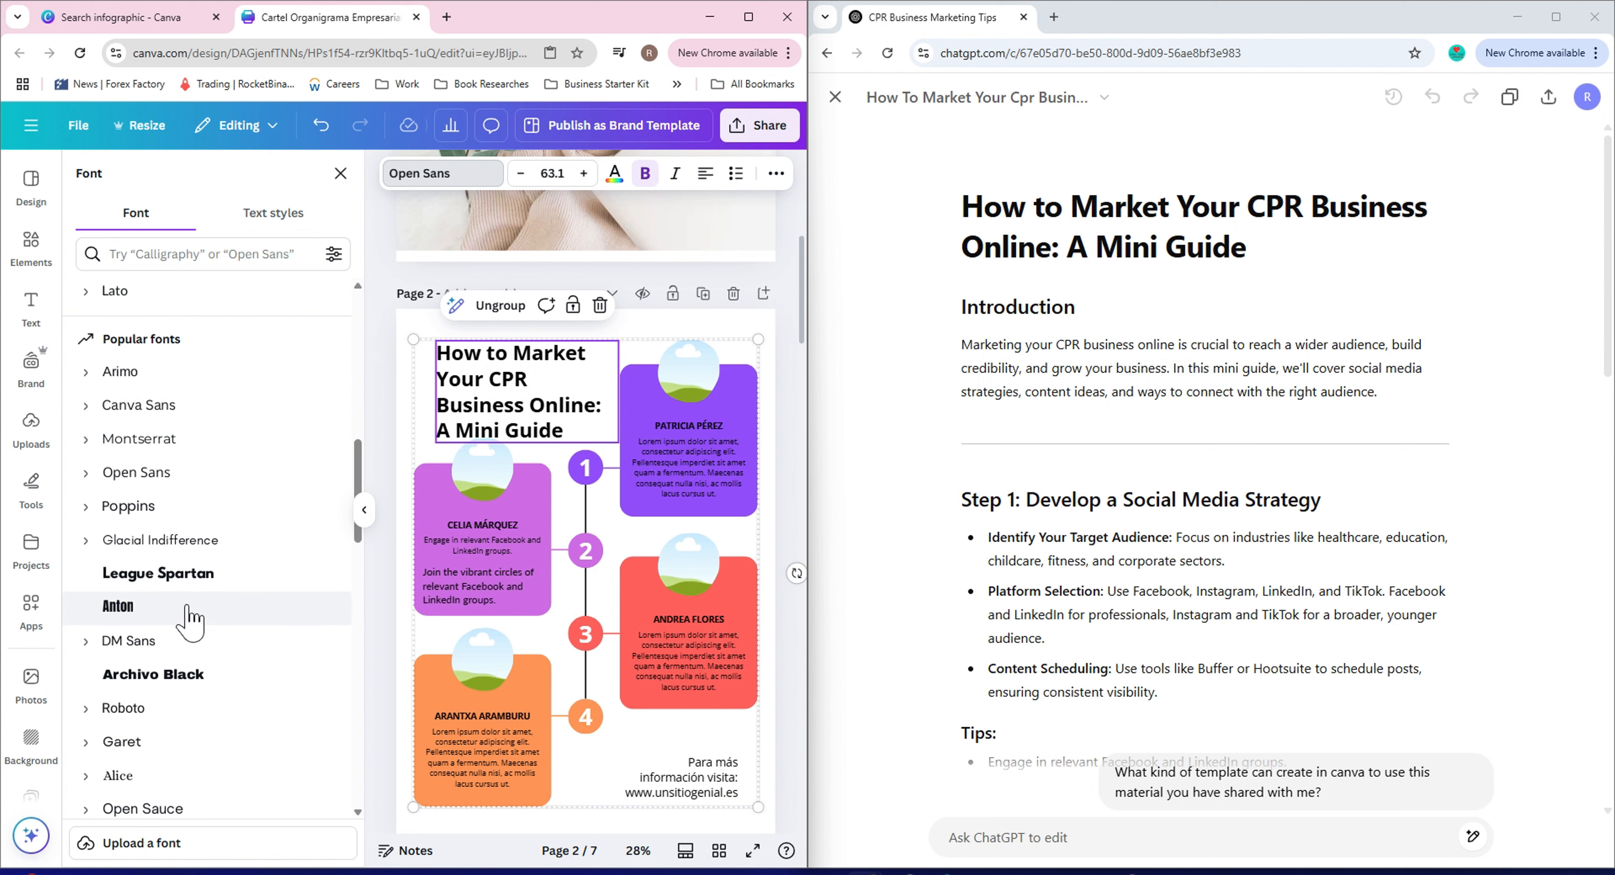
left_click(200, 442)
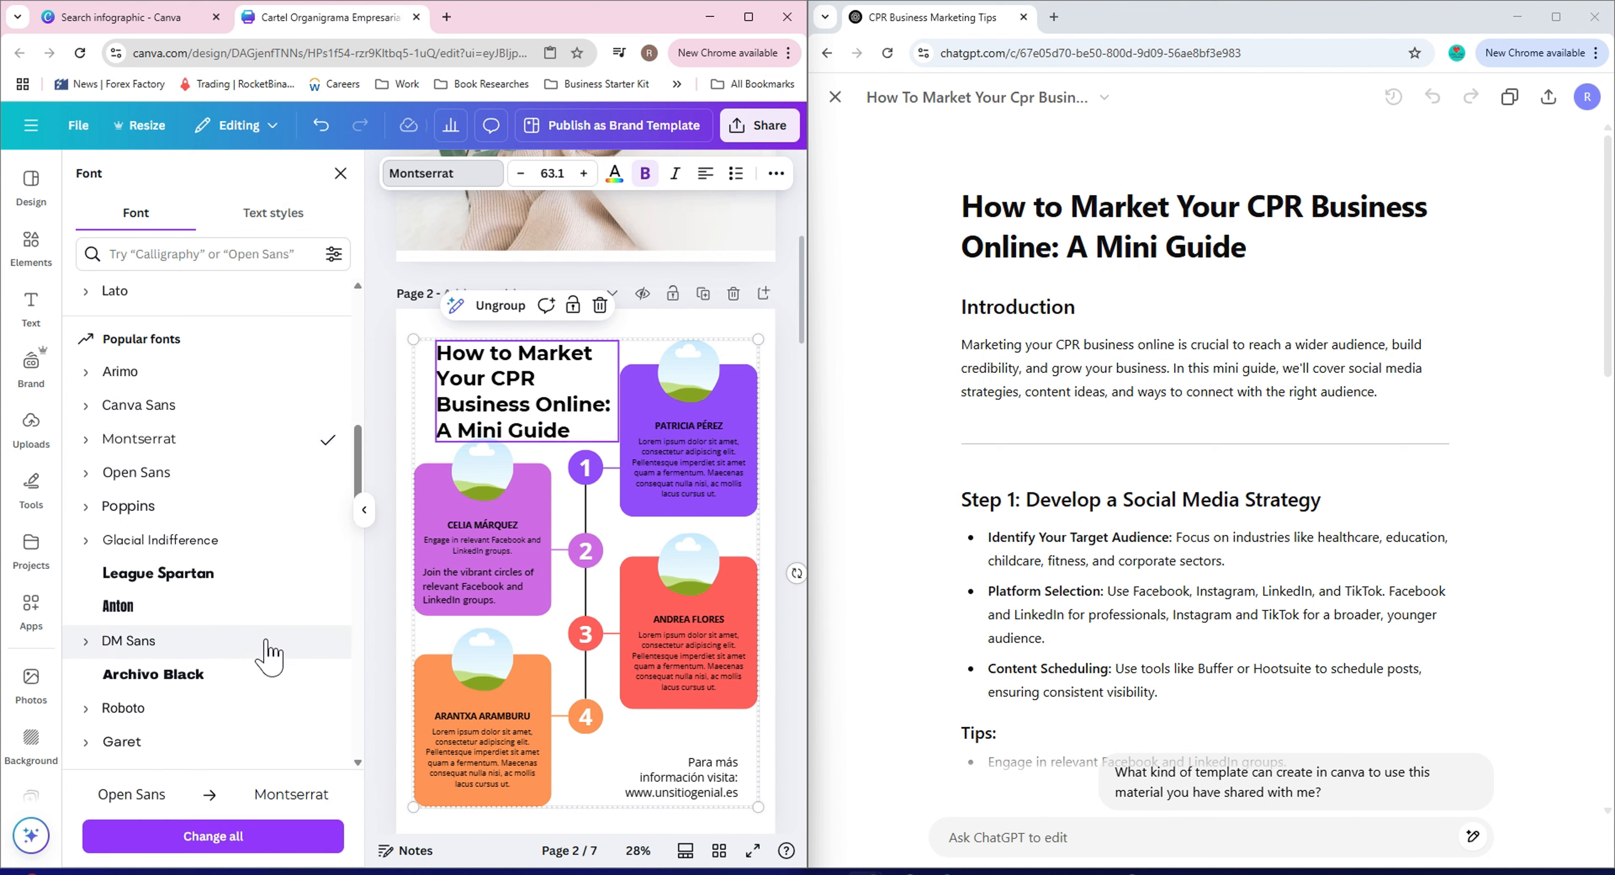
left_click(268, 839)
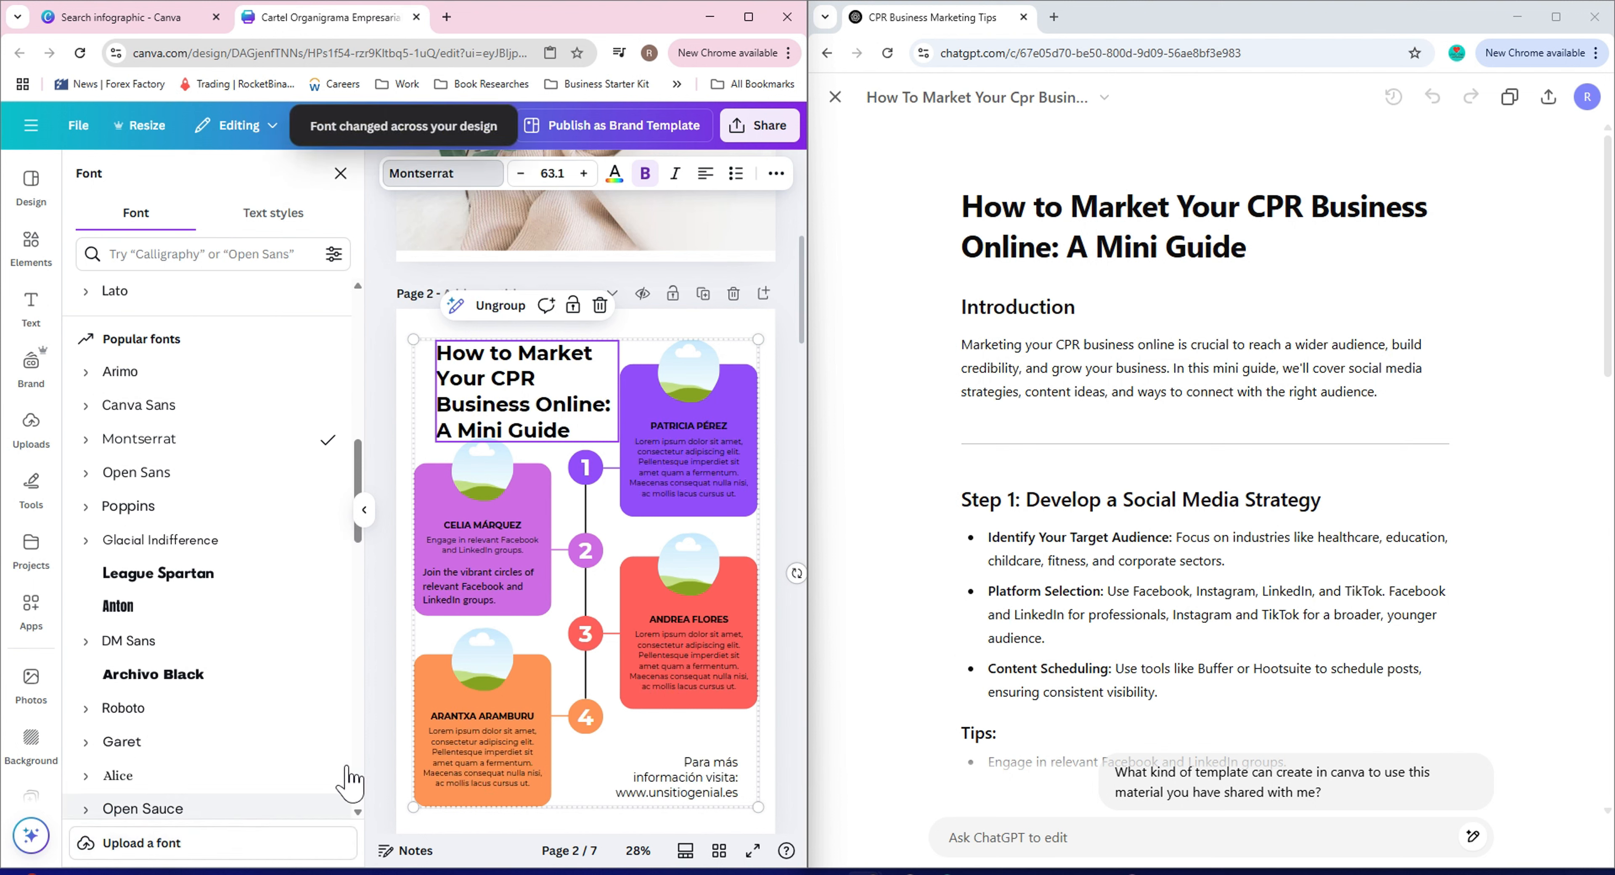
Scroll through the design's pages, selecting text boxes to inspect the template's layouts and fonts.
left_click(512, 585)
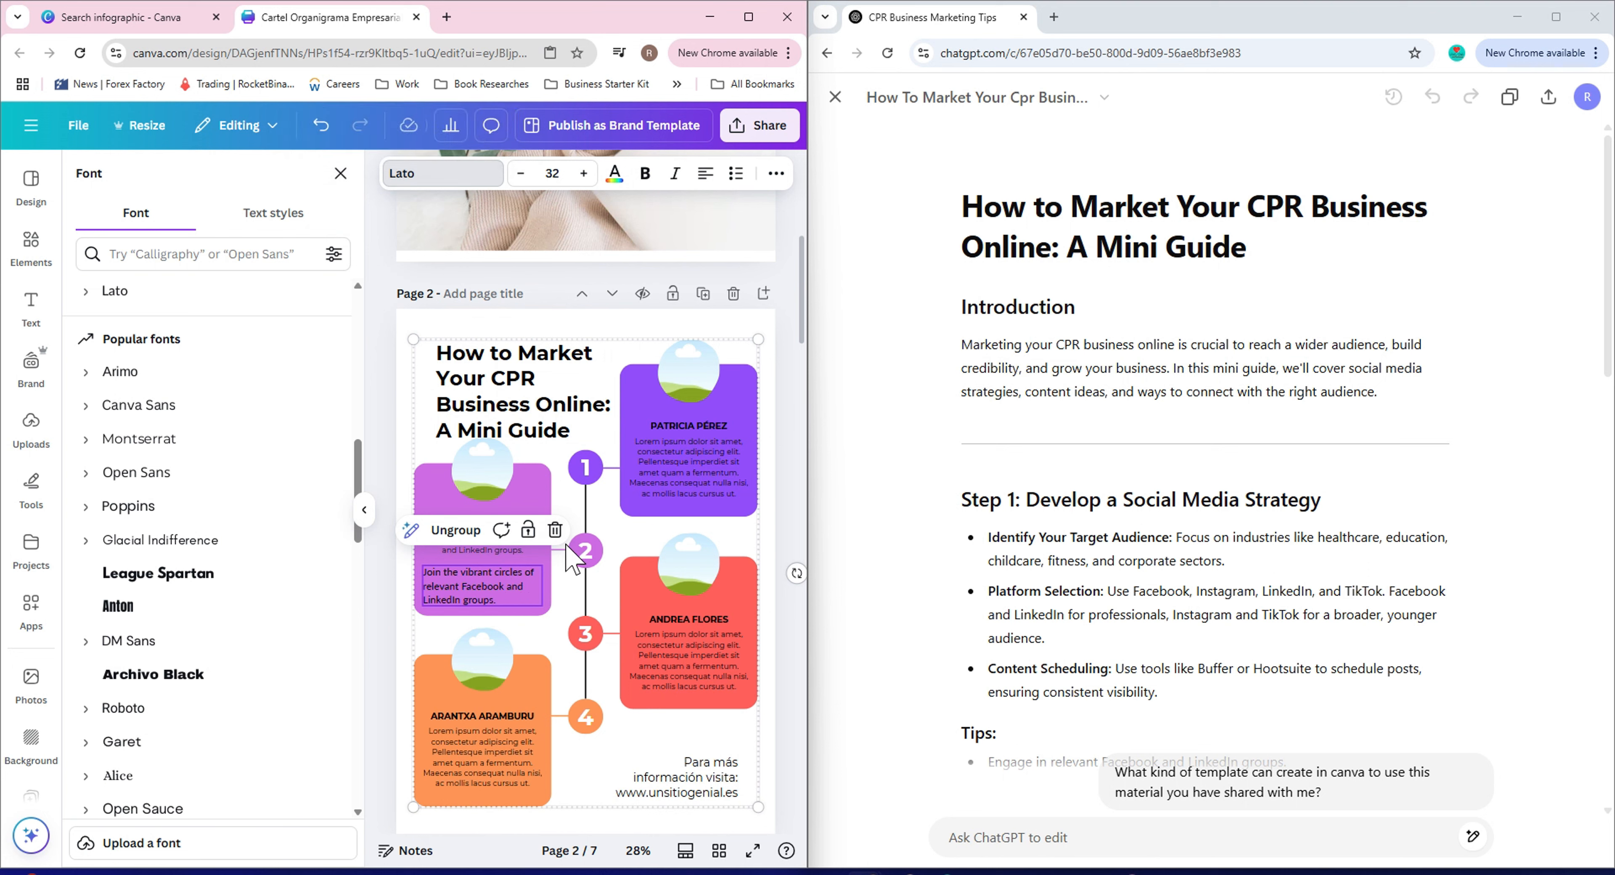
scroll(568, 545, "up", 2)
scroll(567, 544, "up", 5)
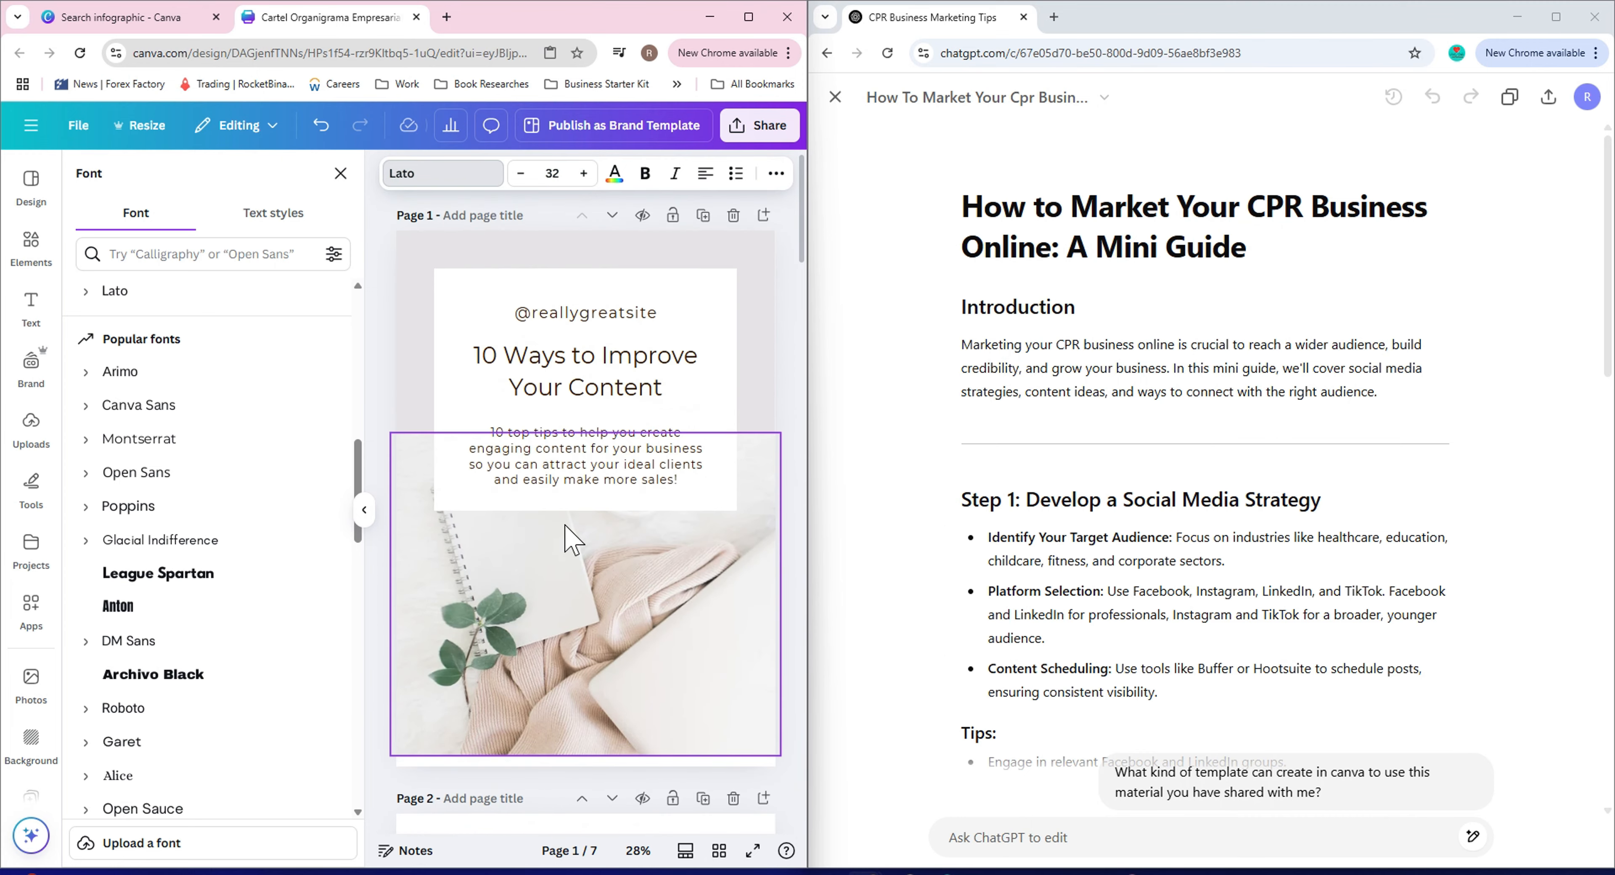
scroll(568, 539, "down", 12)
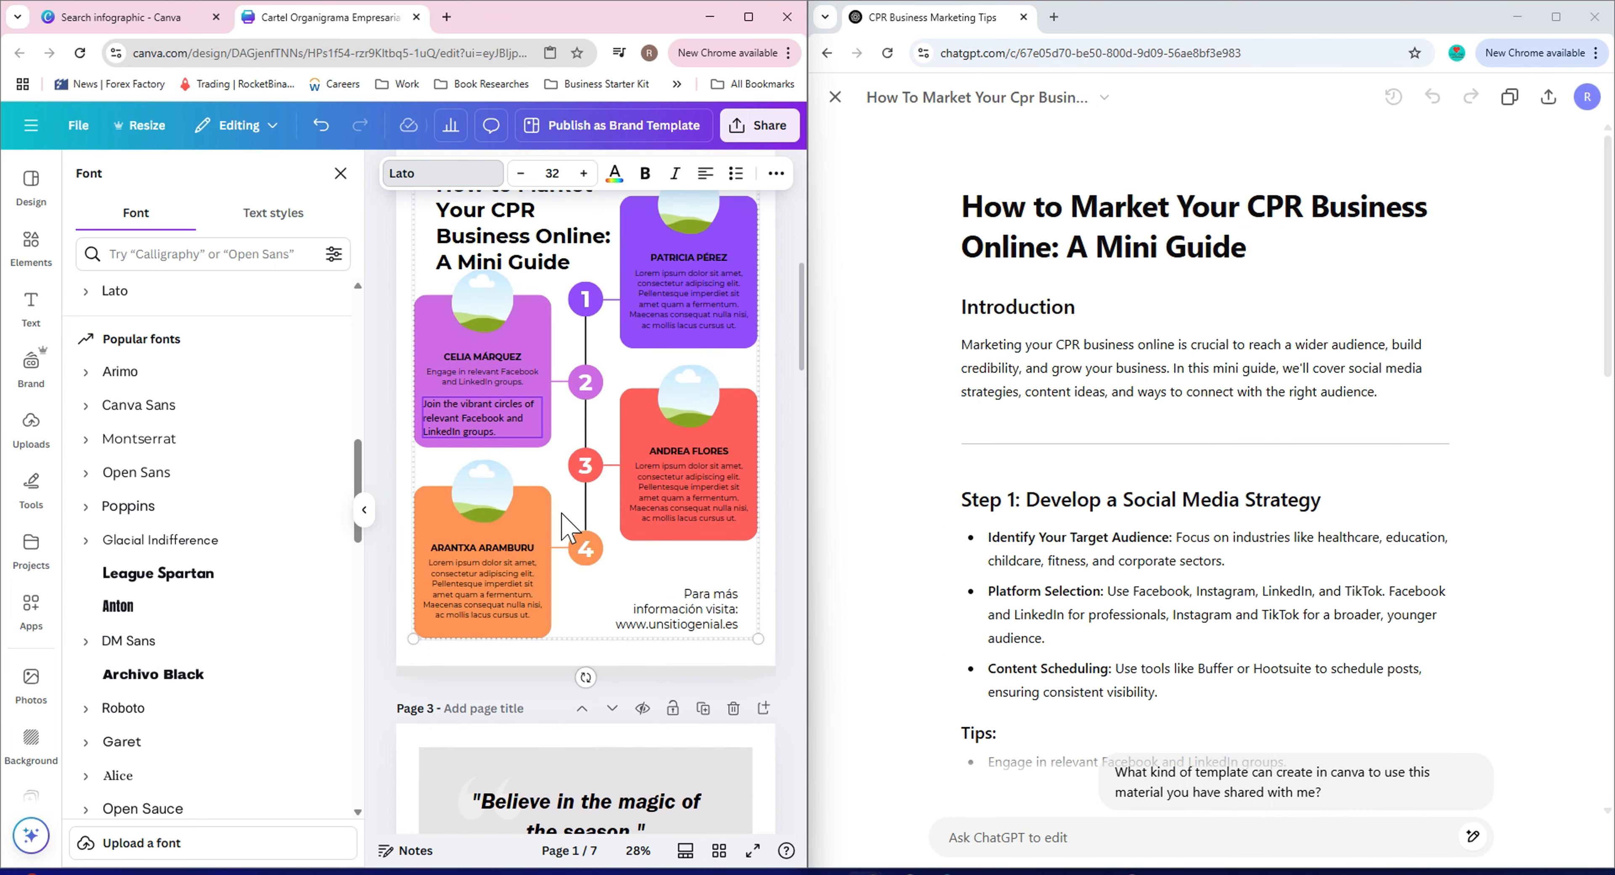
scroll(568, 533, "down", 1)
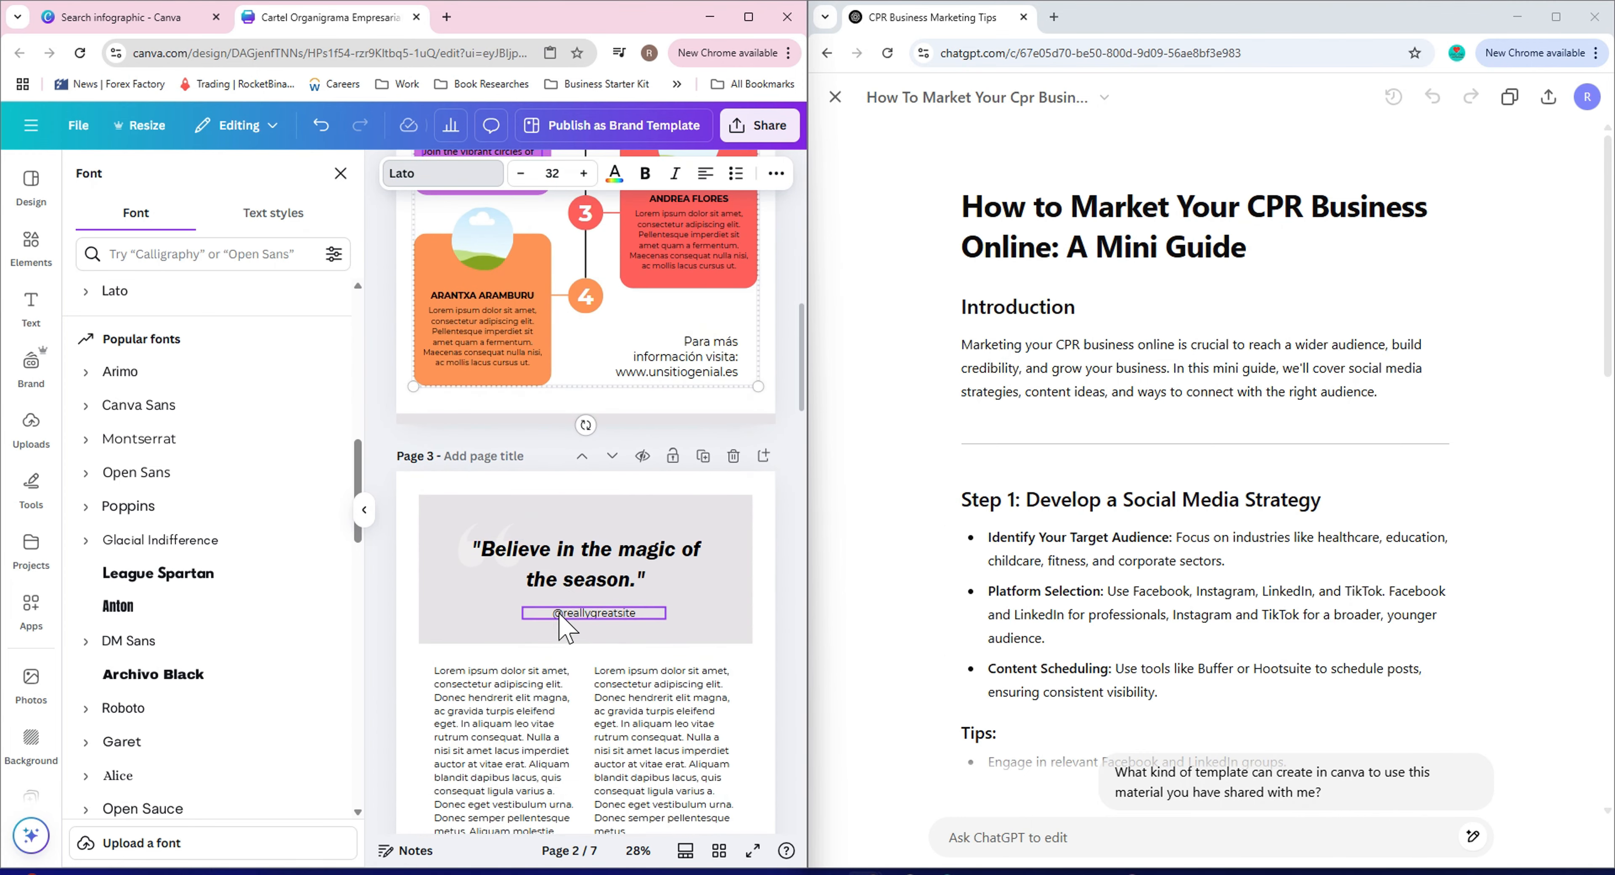
left_click(488, 729)
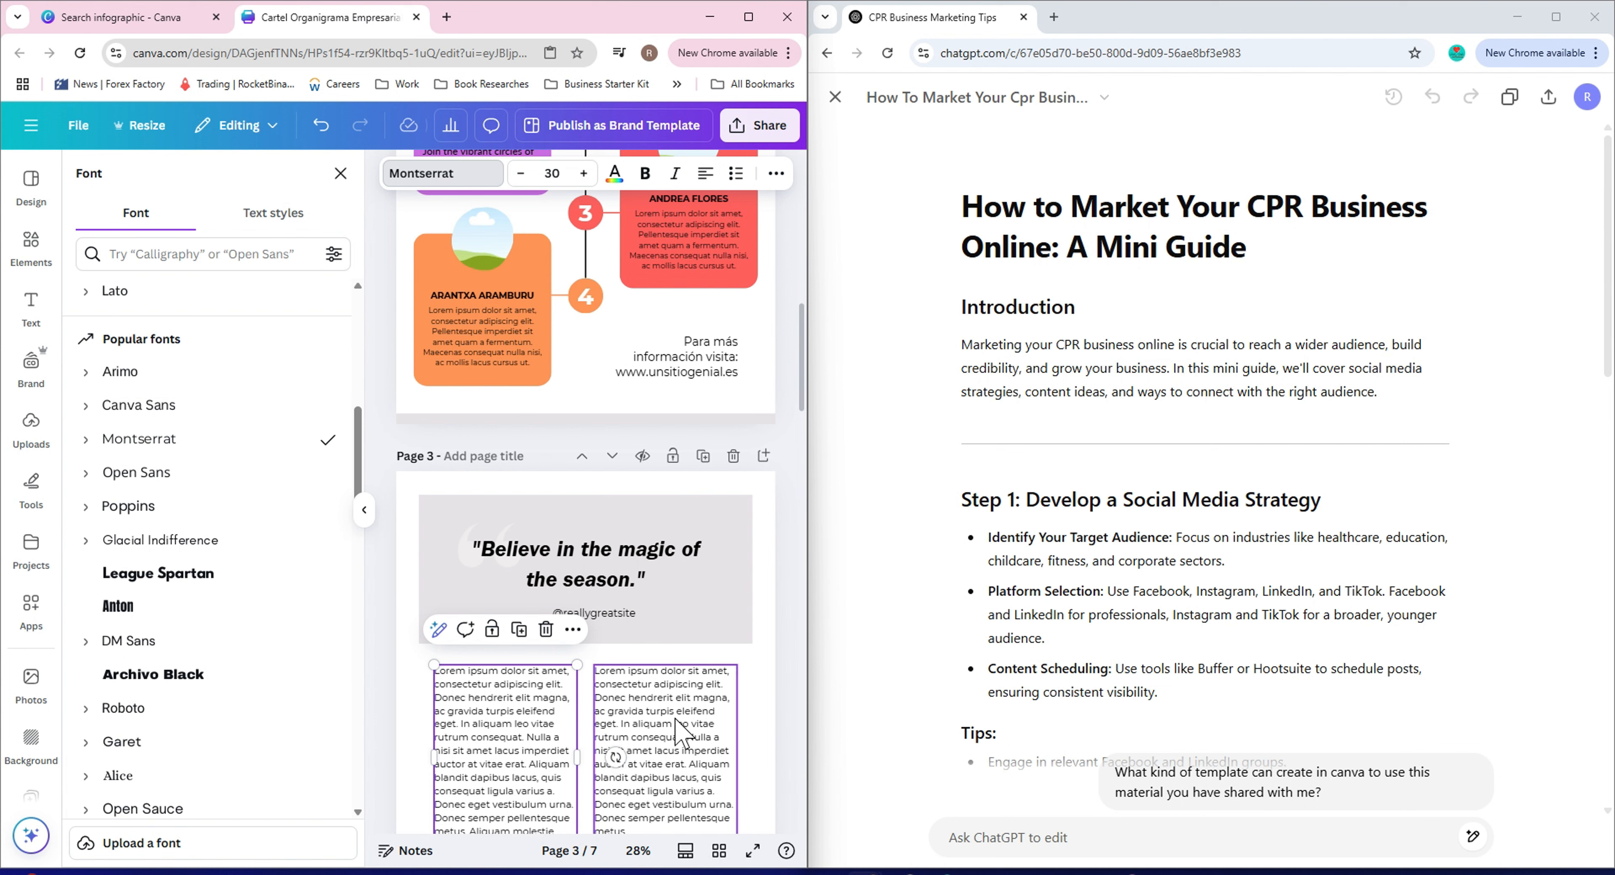
left_click(680, 731)
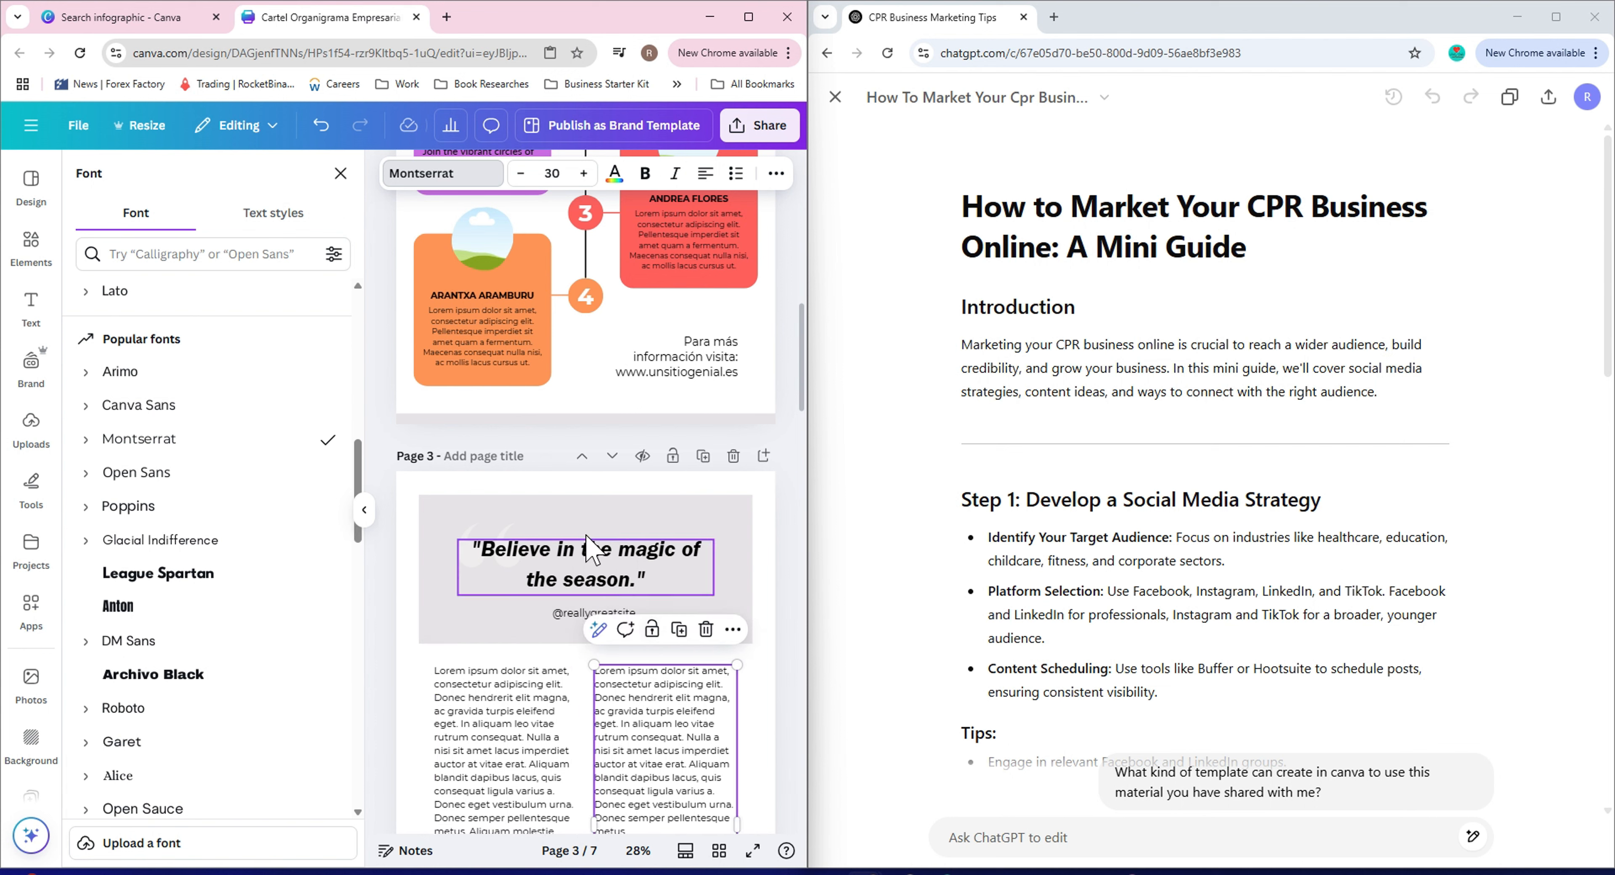
left_click(586, 561)
left_click(587, 562)
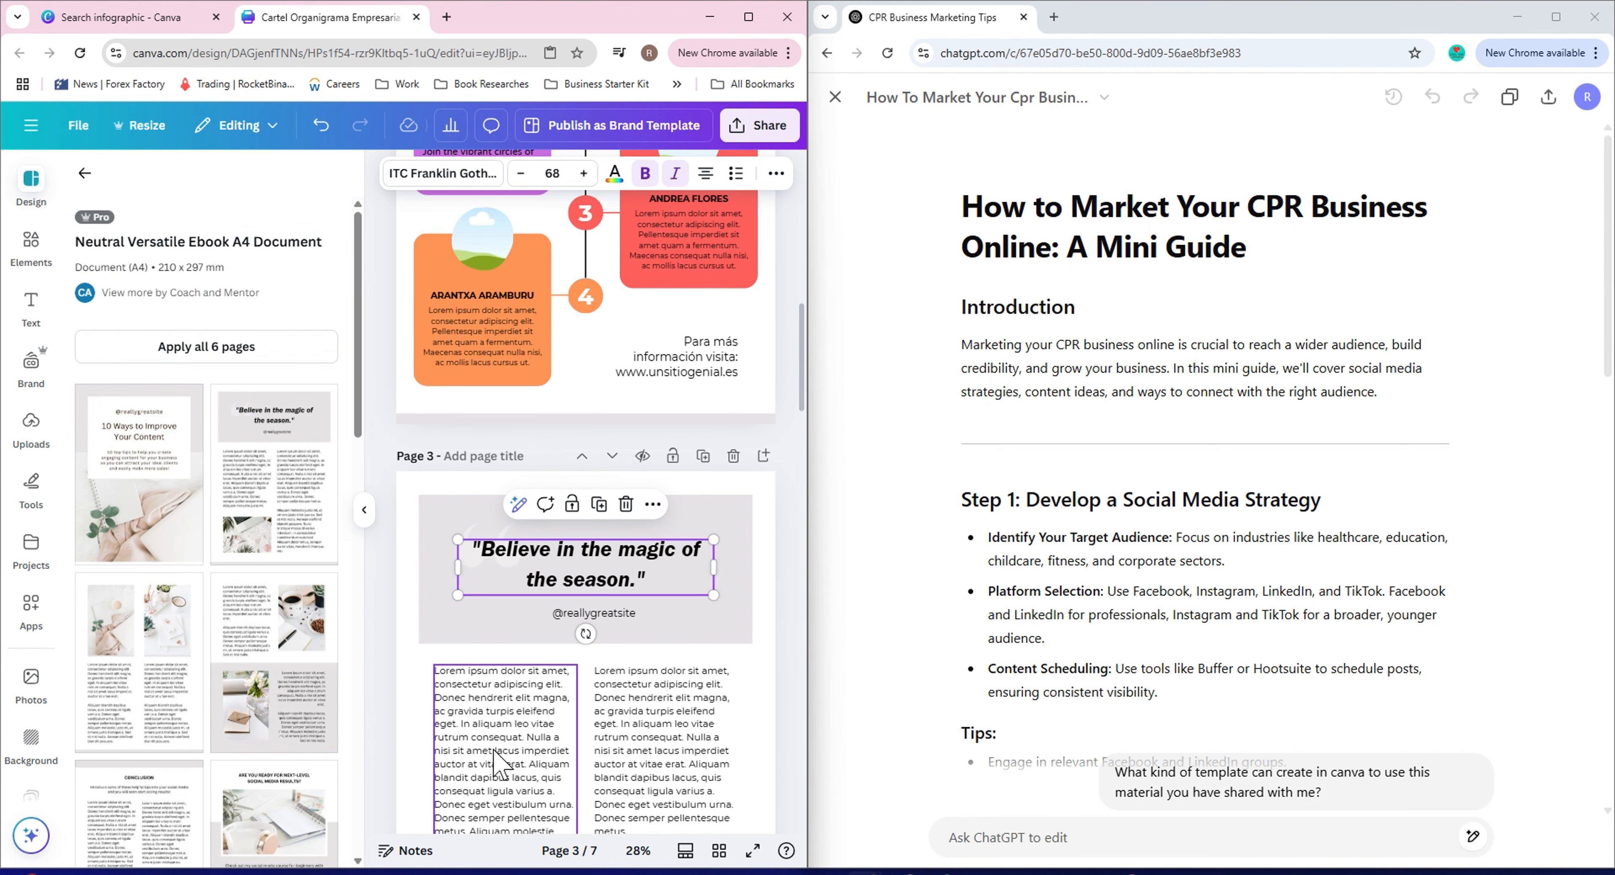
scroll(552, 652, "down", 4)
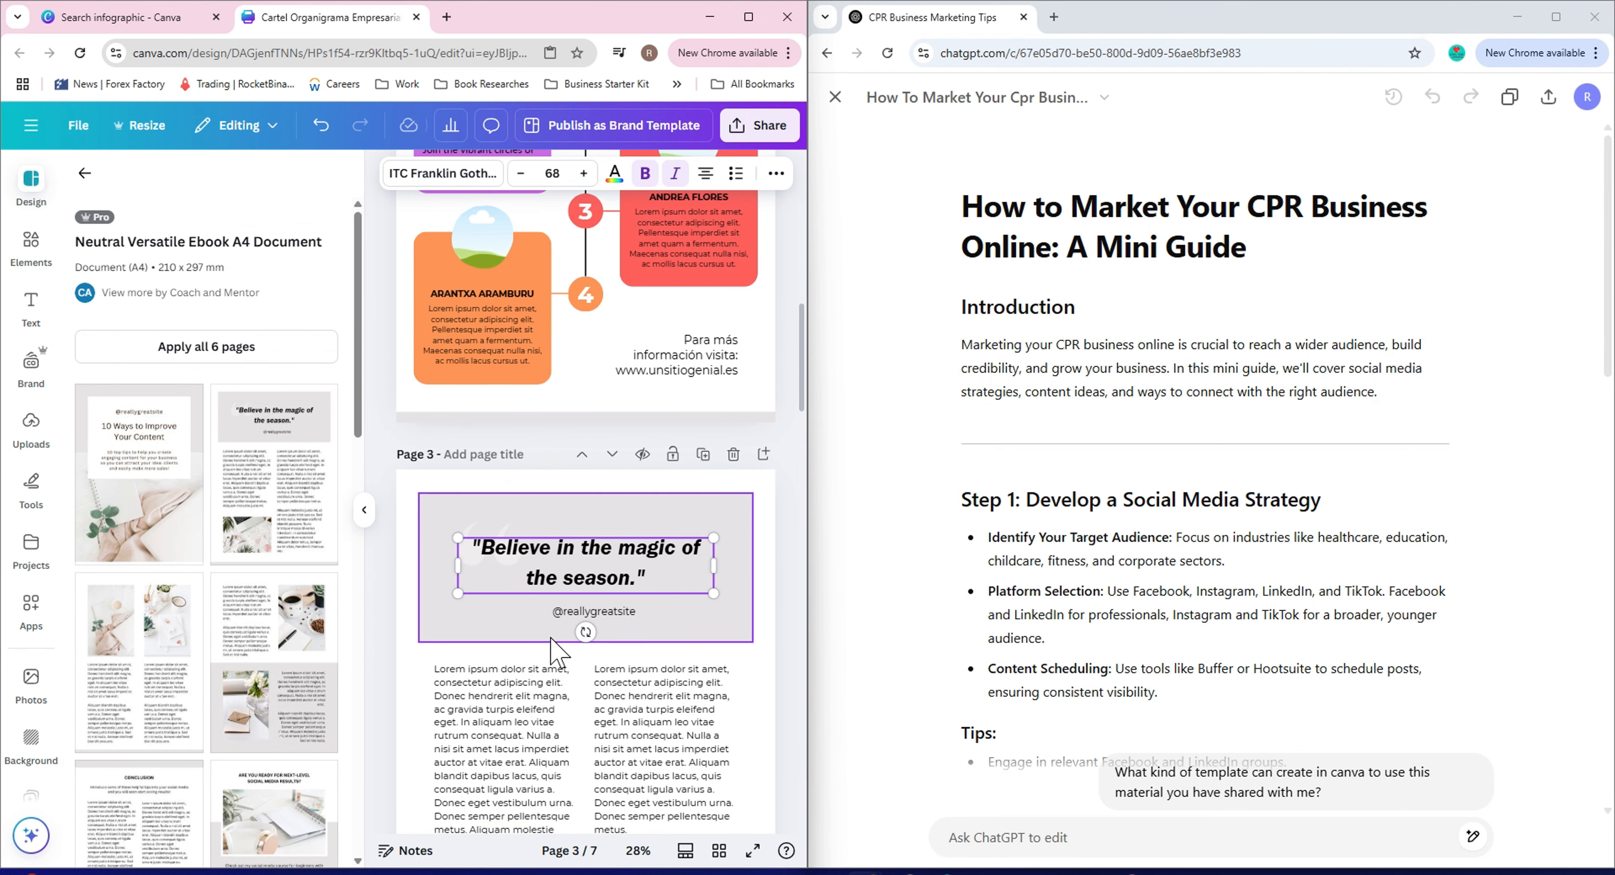
scroll(546, 652, "down", 4)
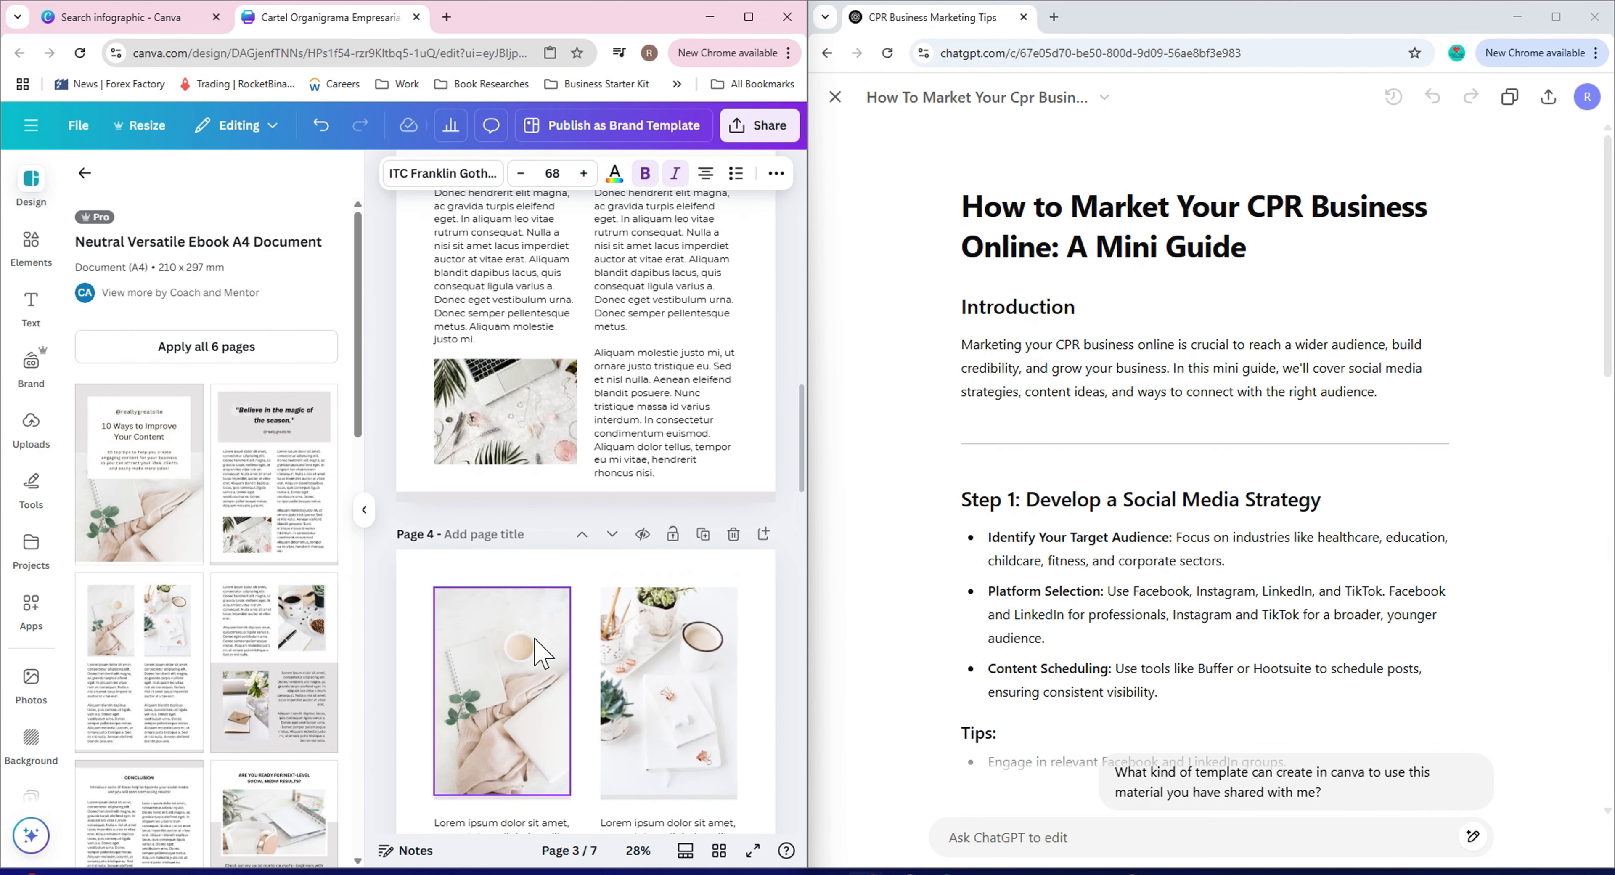
scroll(565, 655, "down", 10)
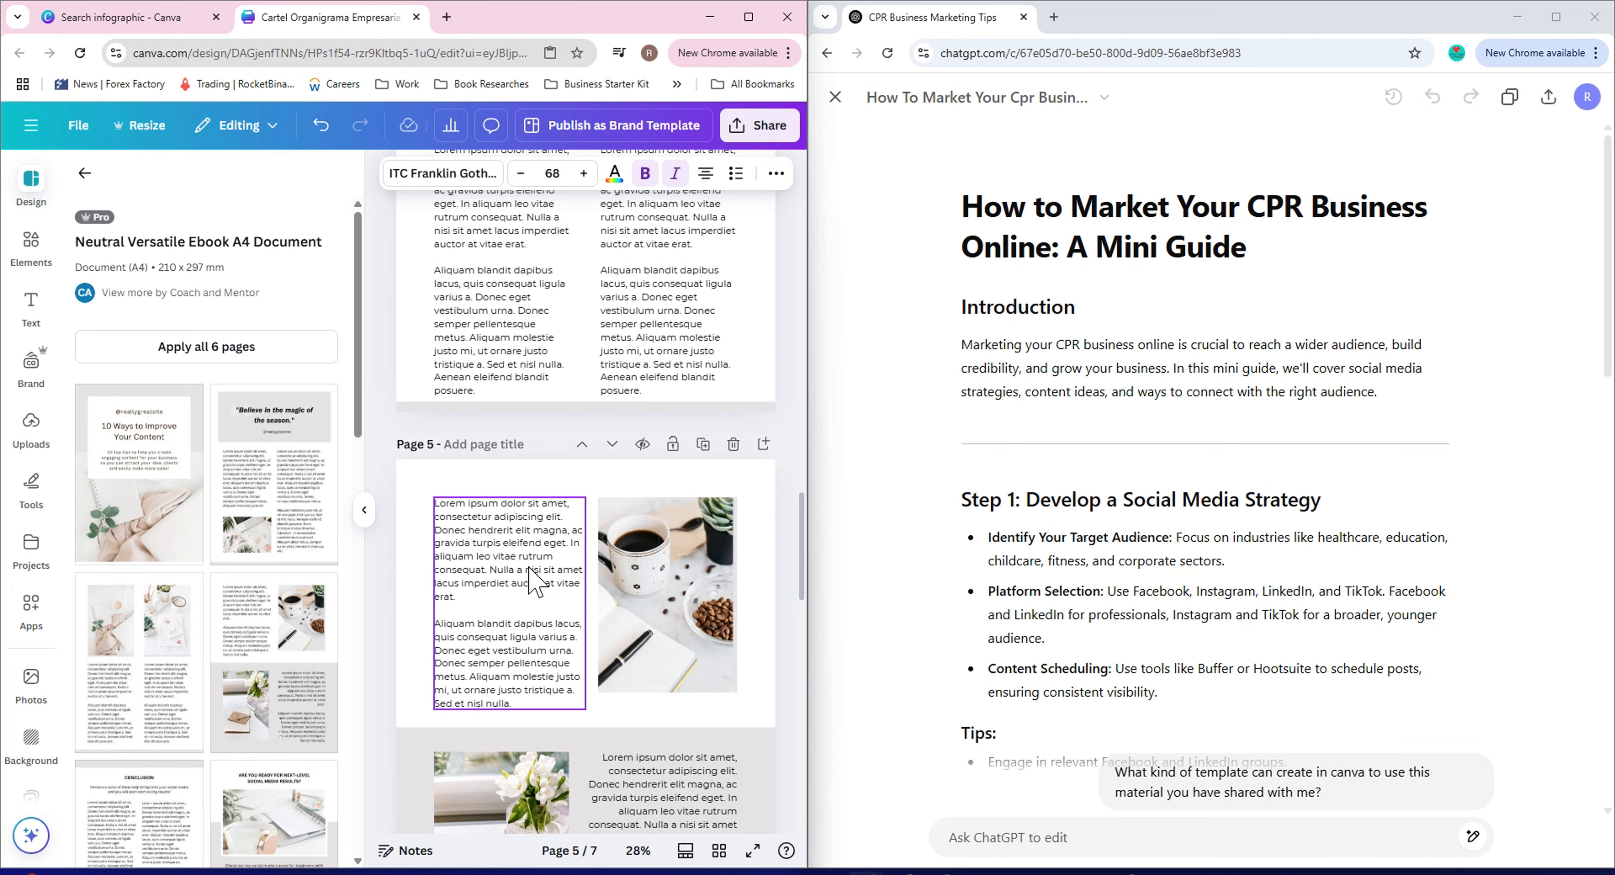
scroll(547, 579, "up", 20)
scroll(552, 567, "up", 10)
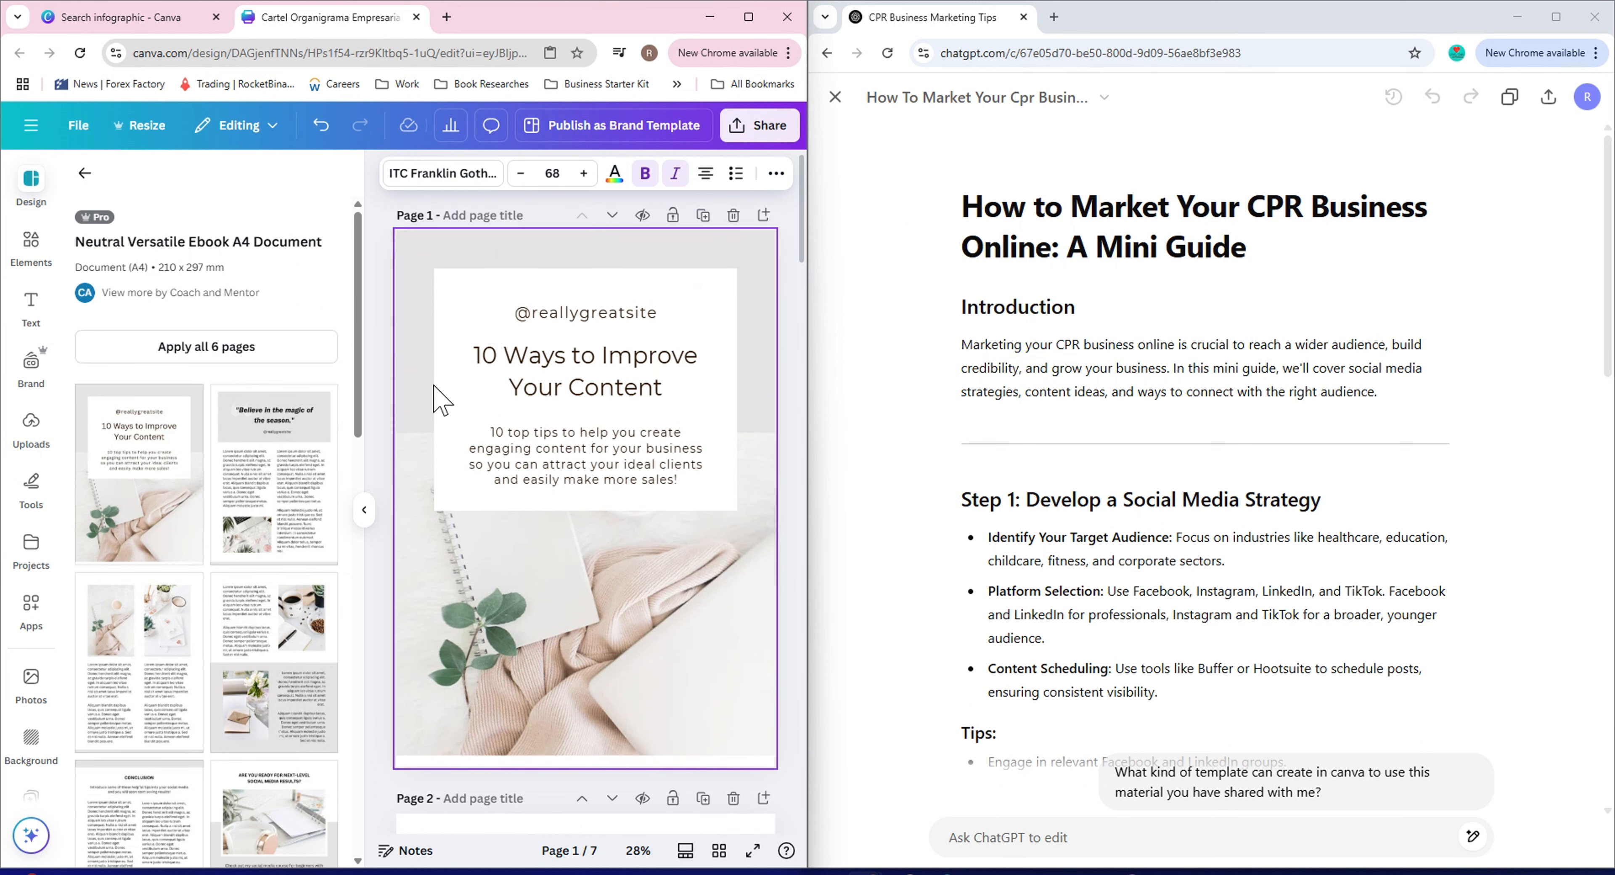
scroll(442, 401, "down", 7)
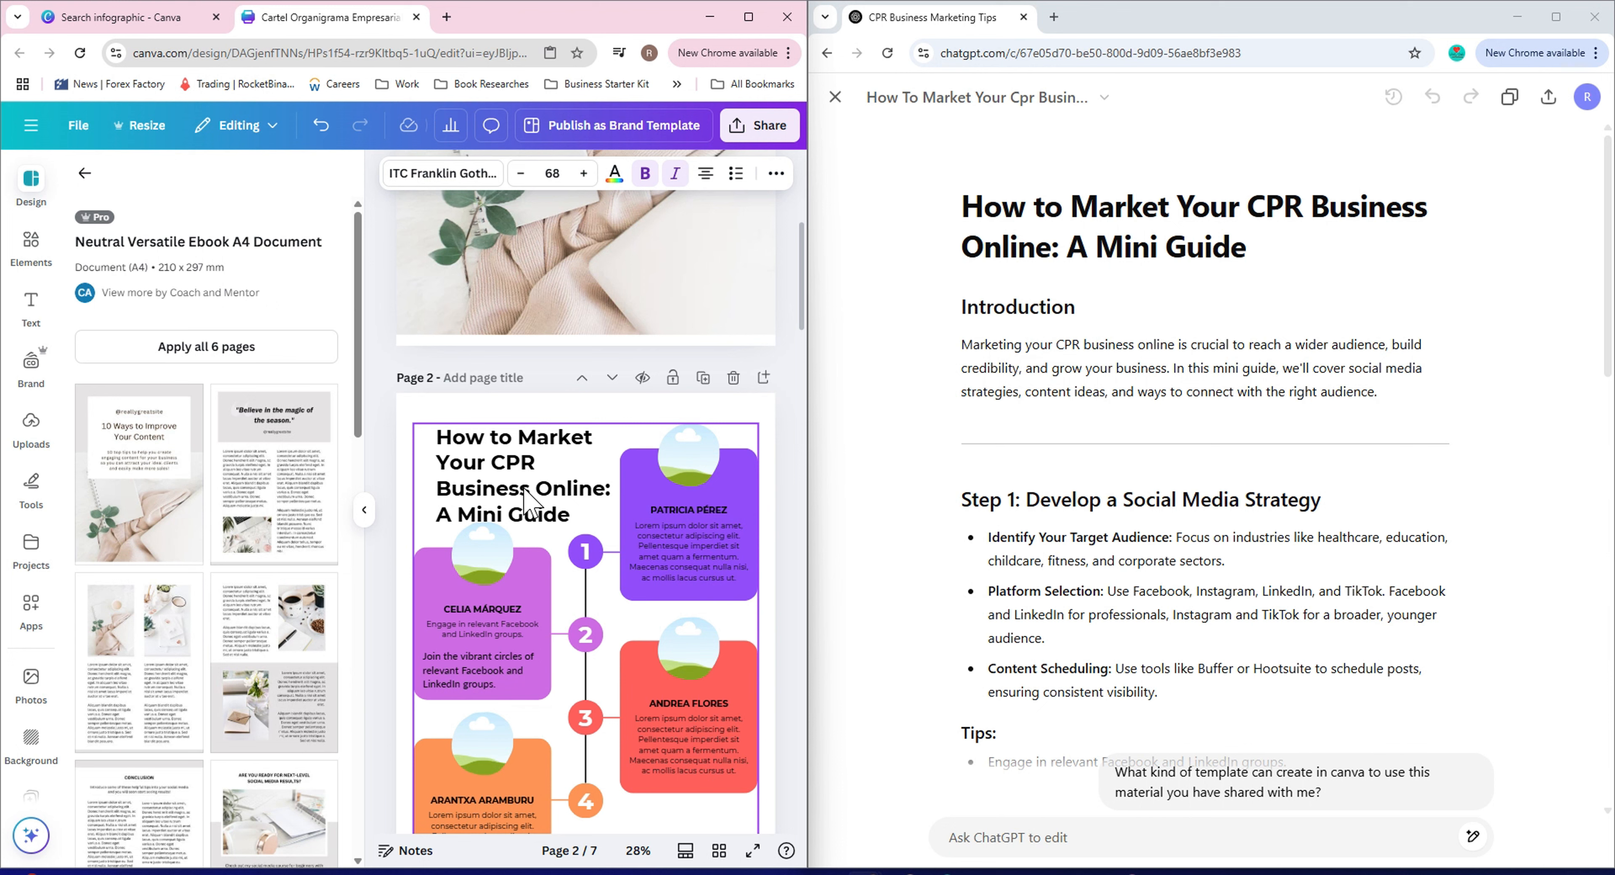
Ungroup the infographic on page 2 and copy its title text 'How to Market Your CPR Business Online: A Mini Guide'.
left_click(505, 480)
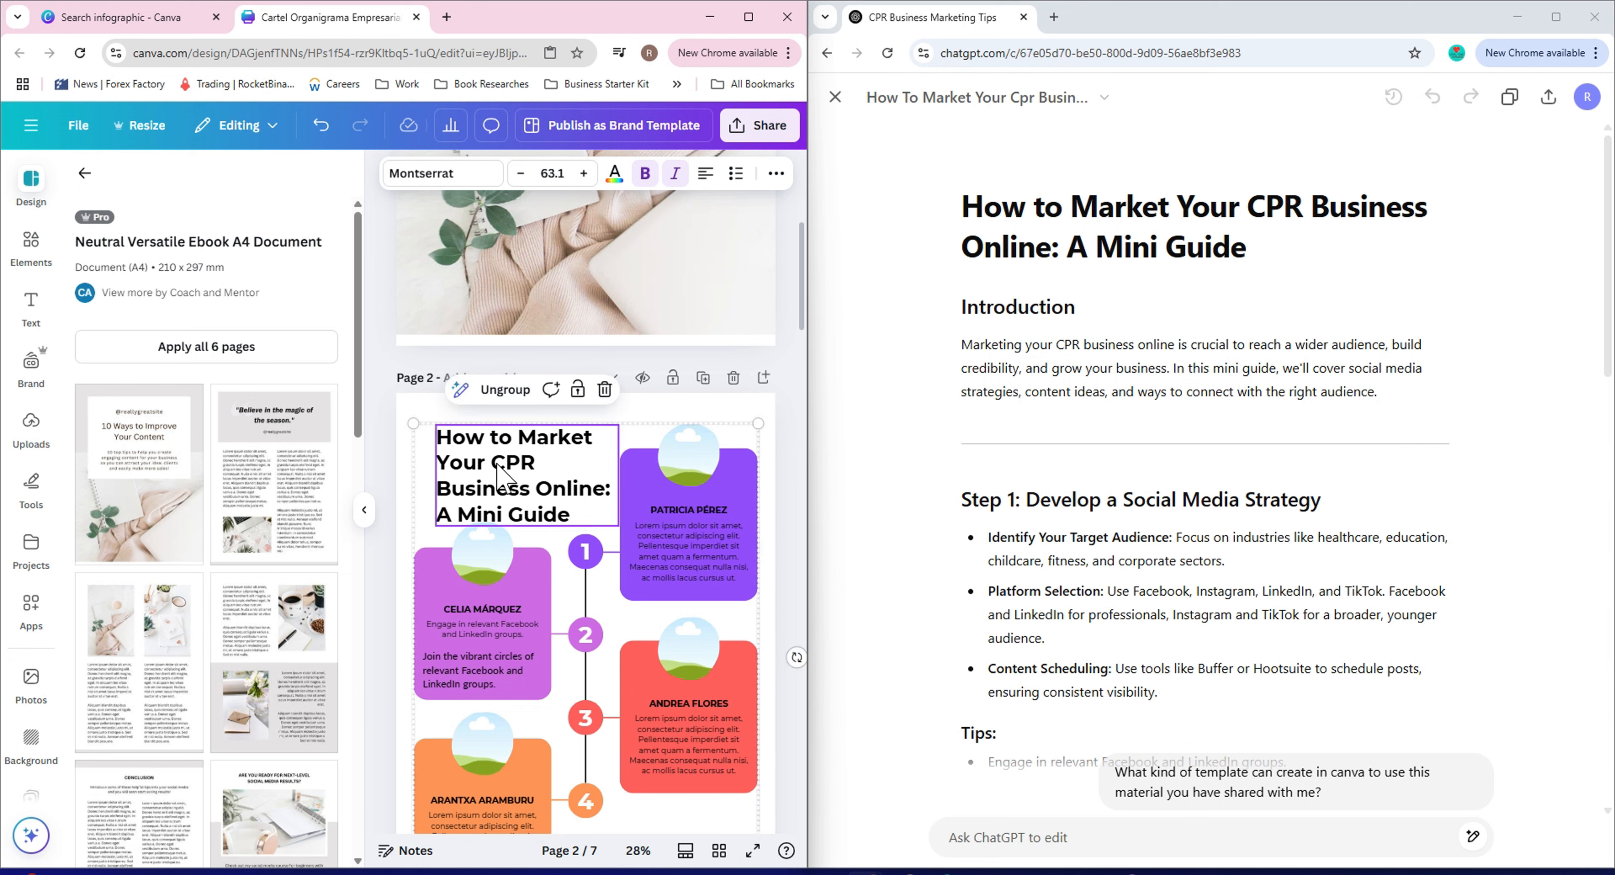
left_click(500, 390)
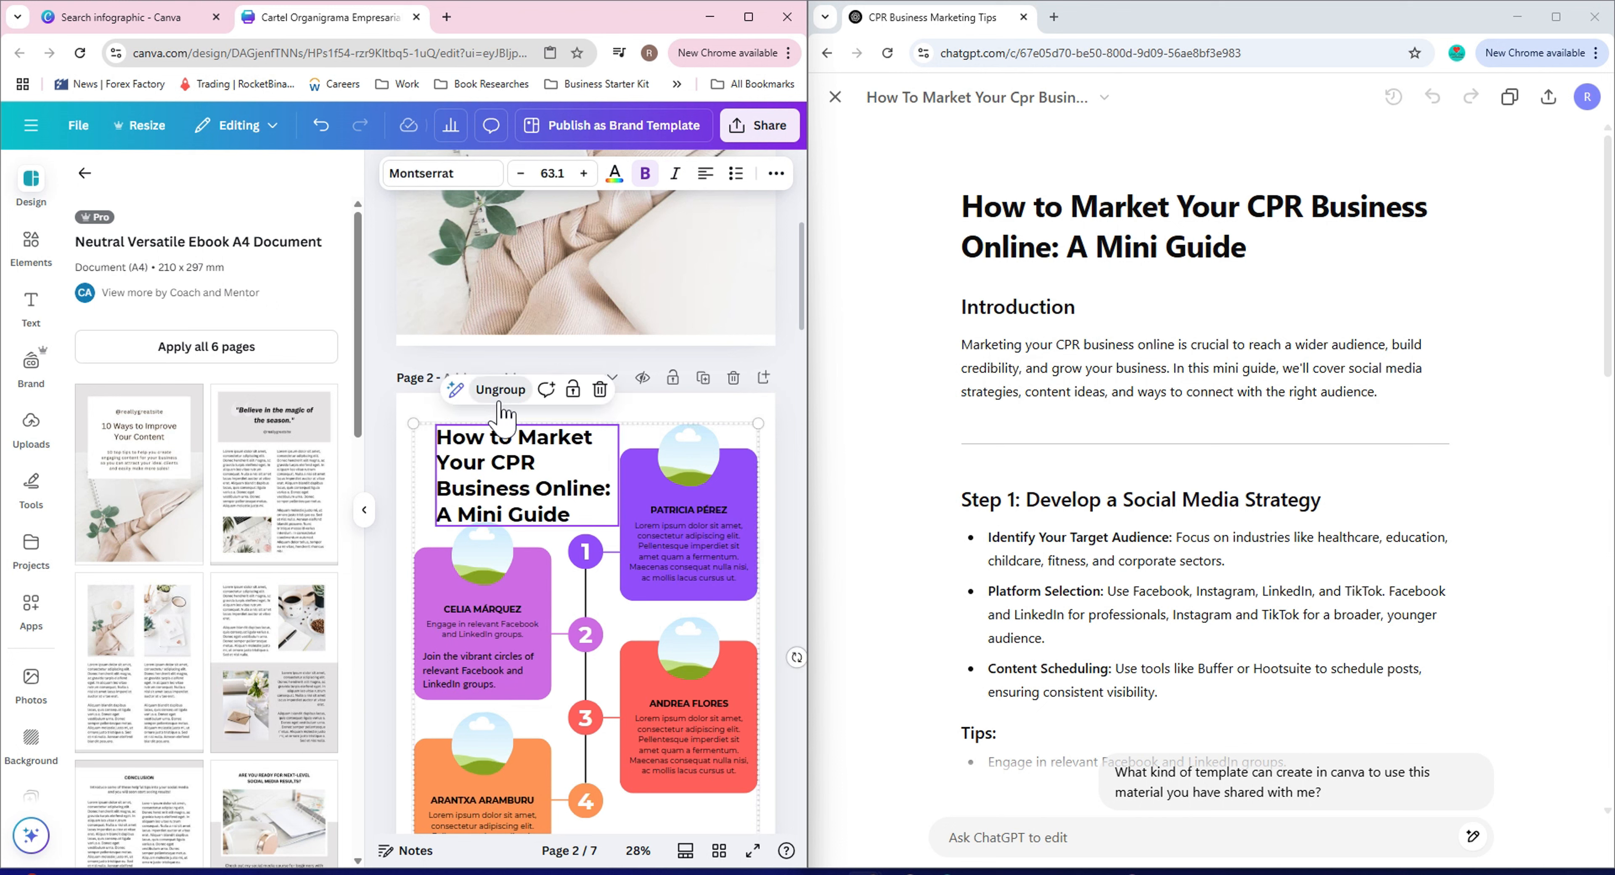
left_click(387, 404)
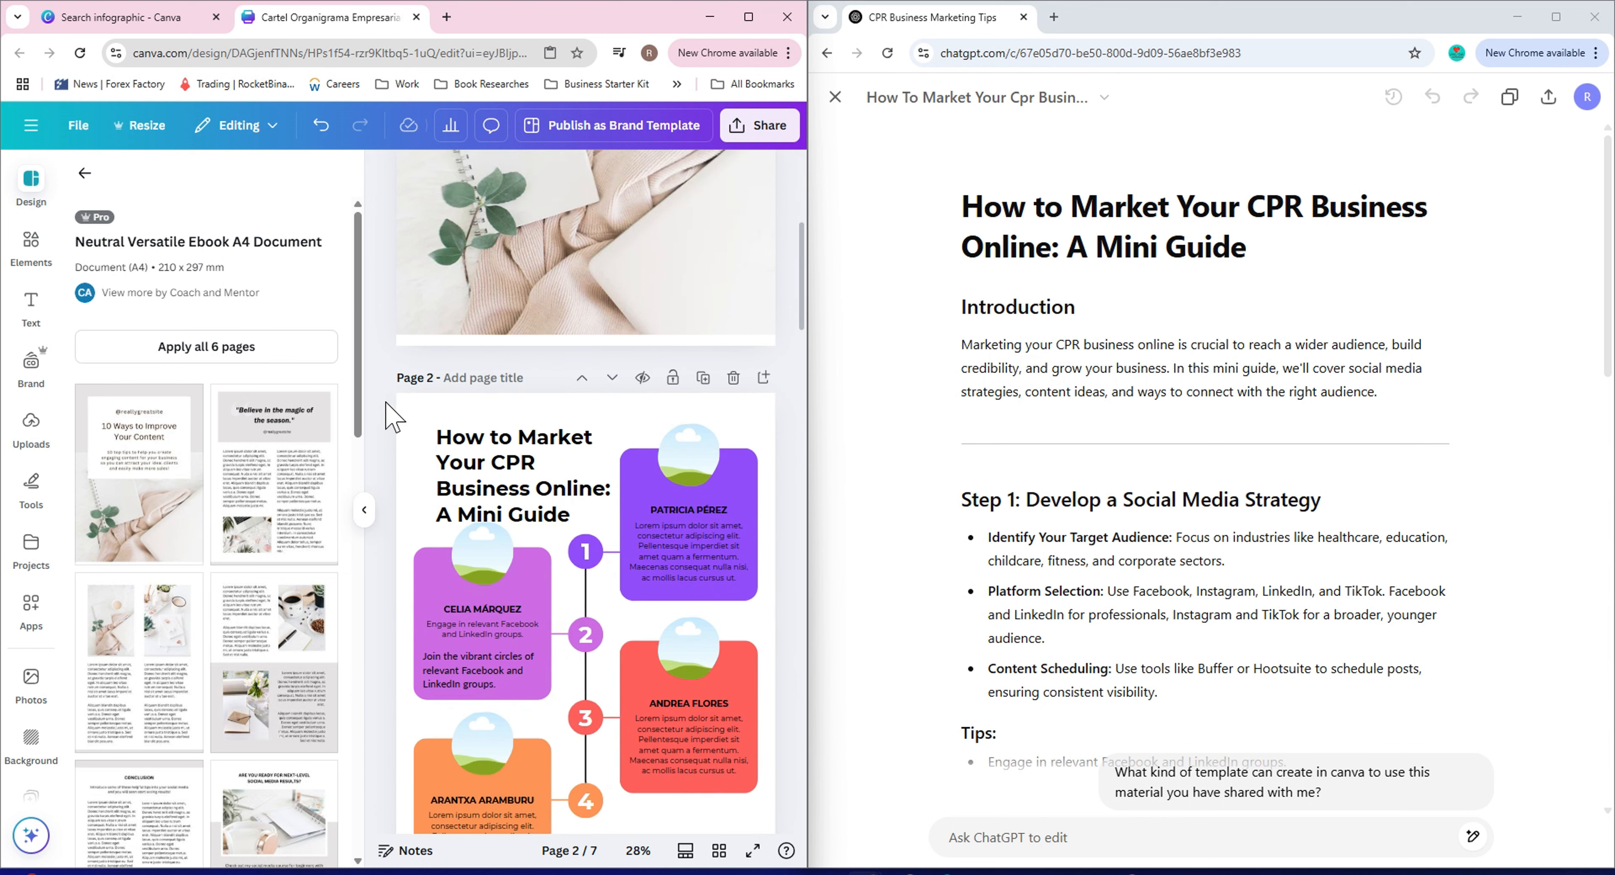
left_click(481, 464)
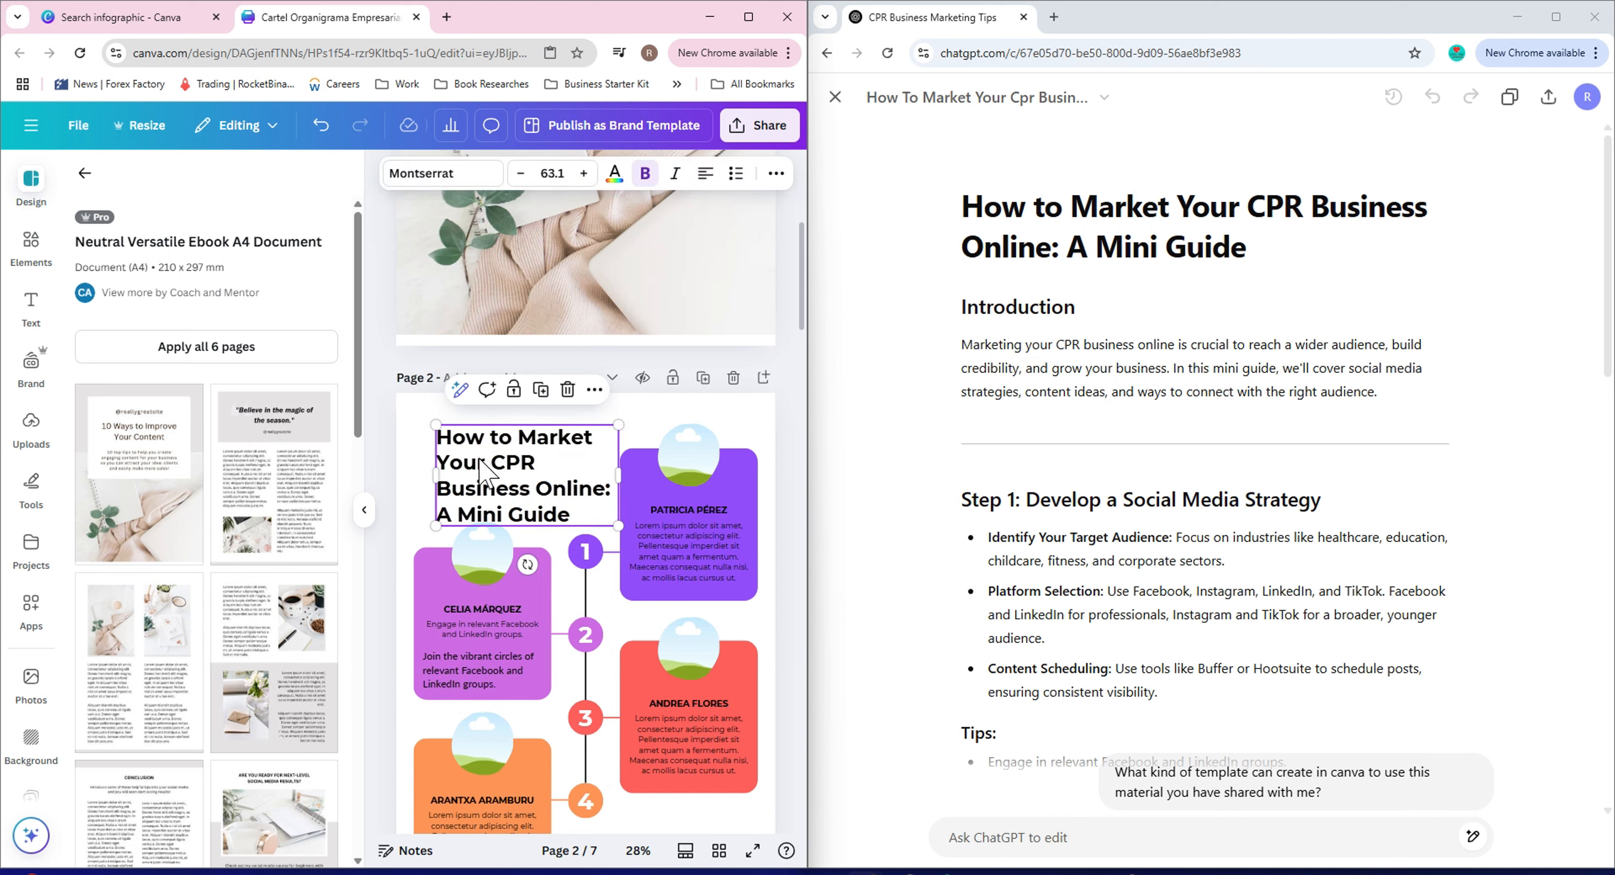
double_click(482, 469)
right_click(482, 468)
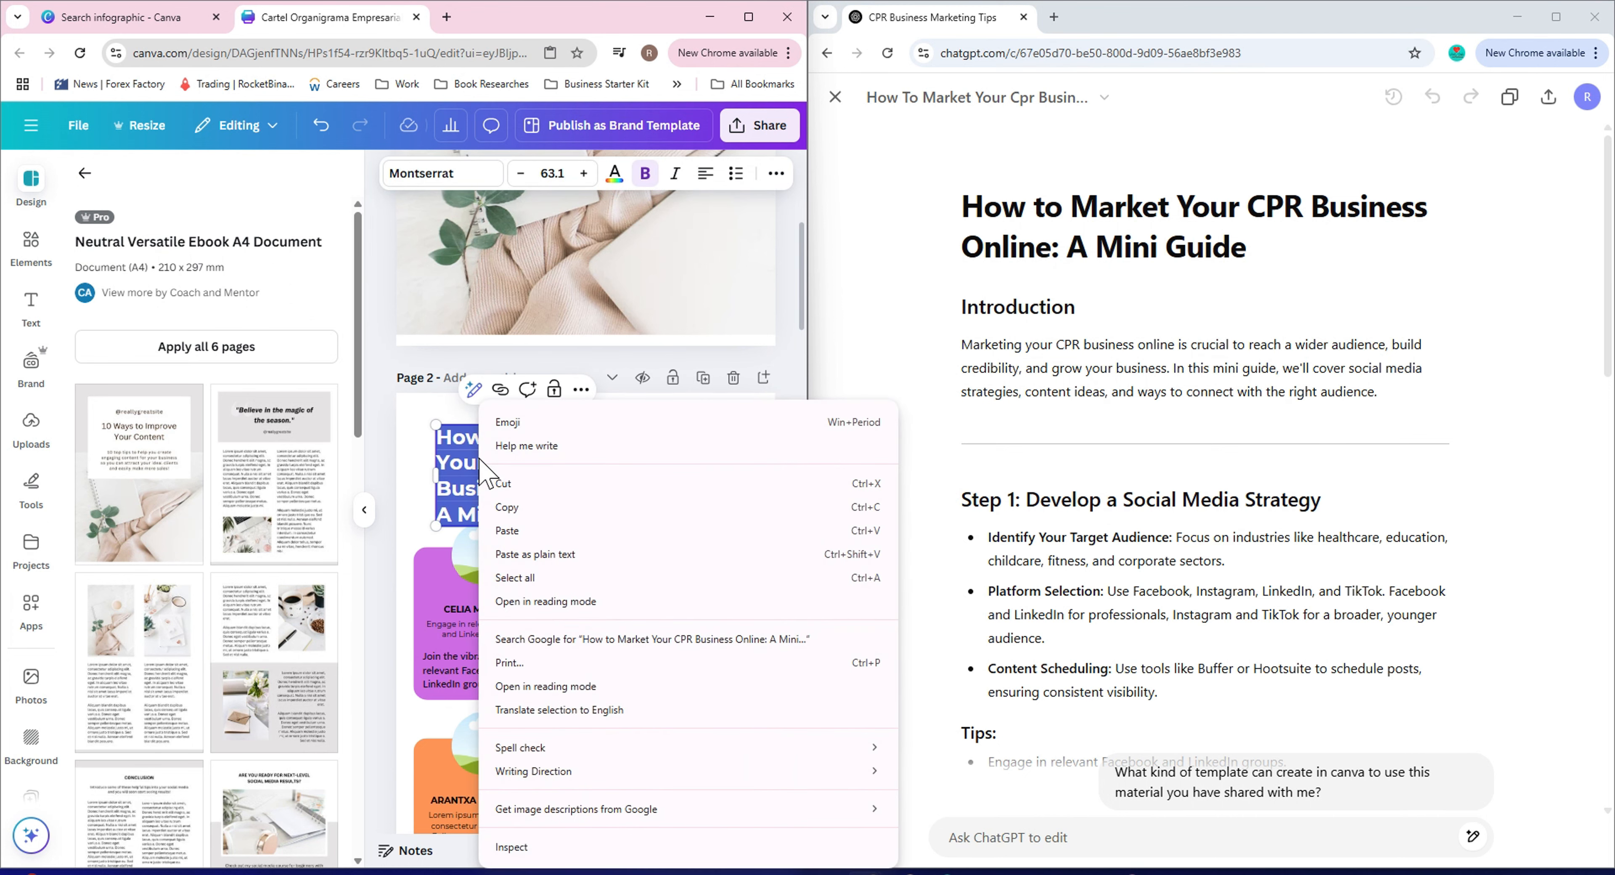
left_click(506, 515)
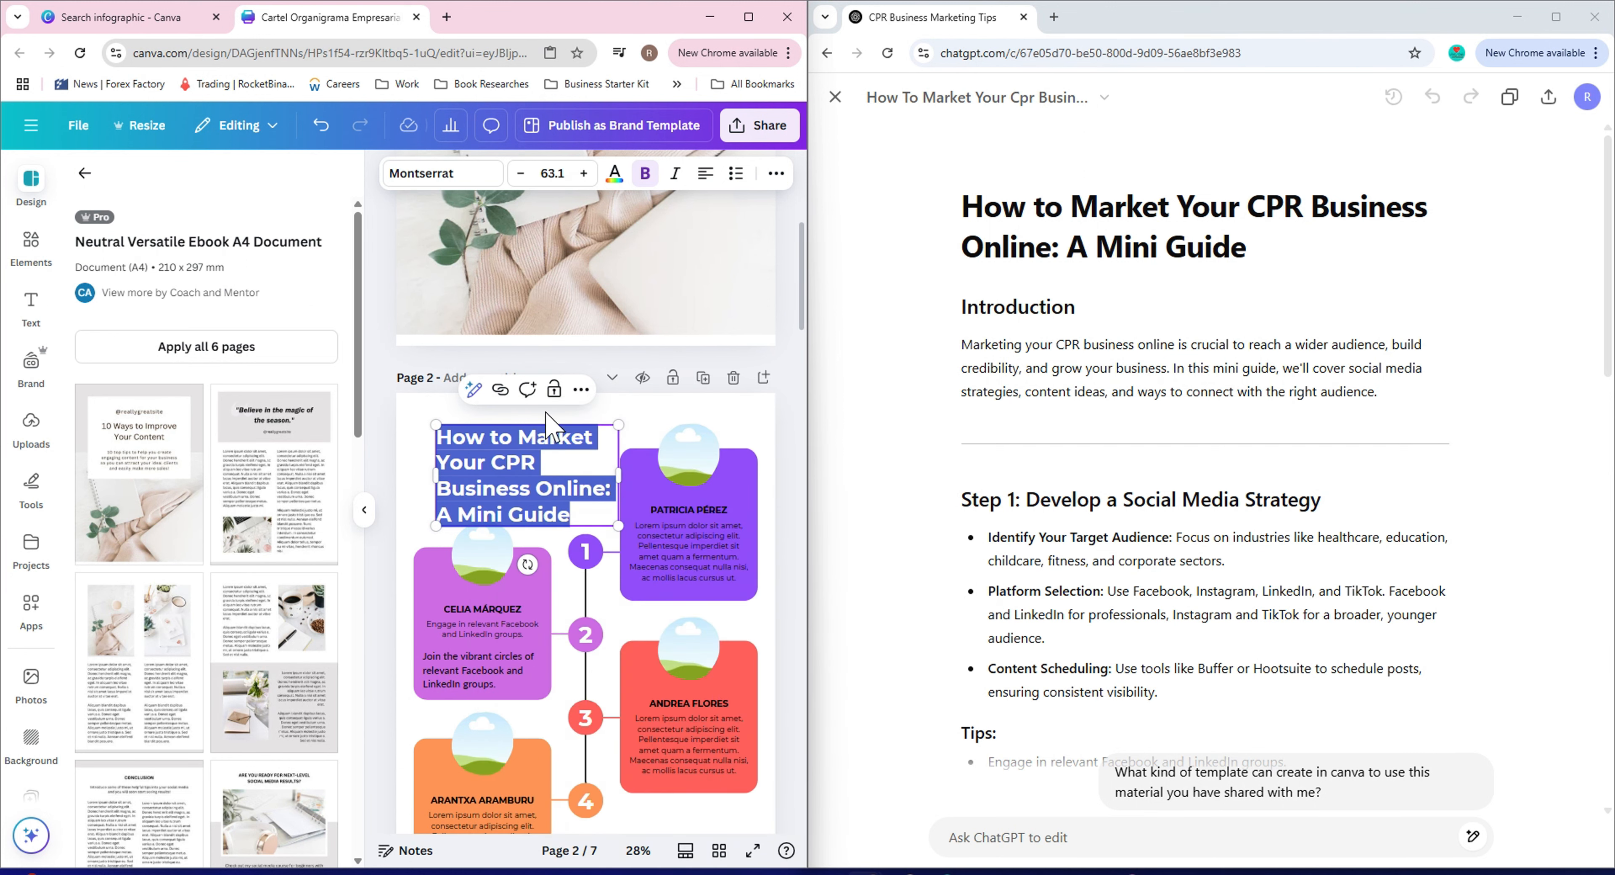
Replace the page 1 cover heading with the copied title by pasting it over the selected heading text.
scroll(546, 413, "up", 5)
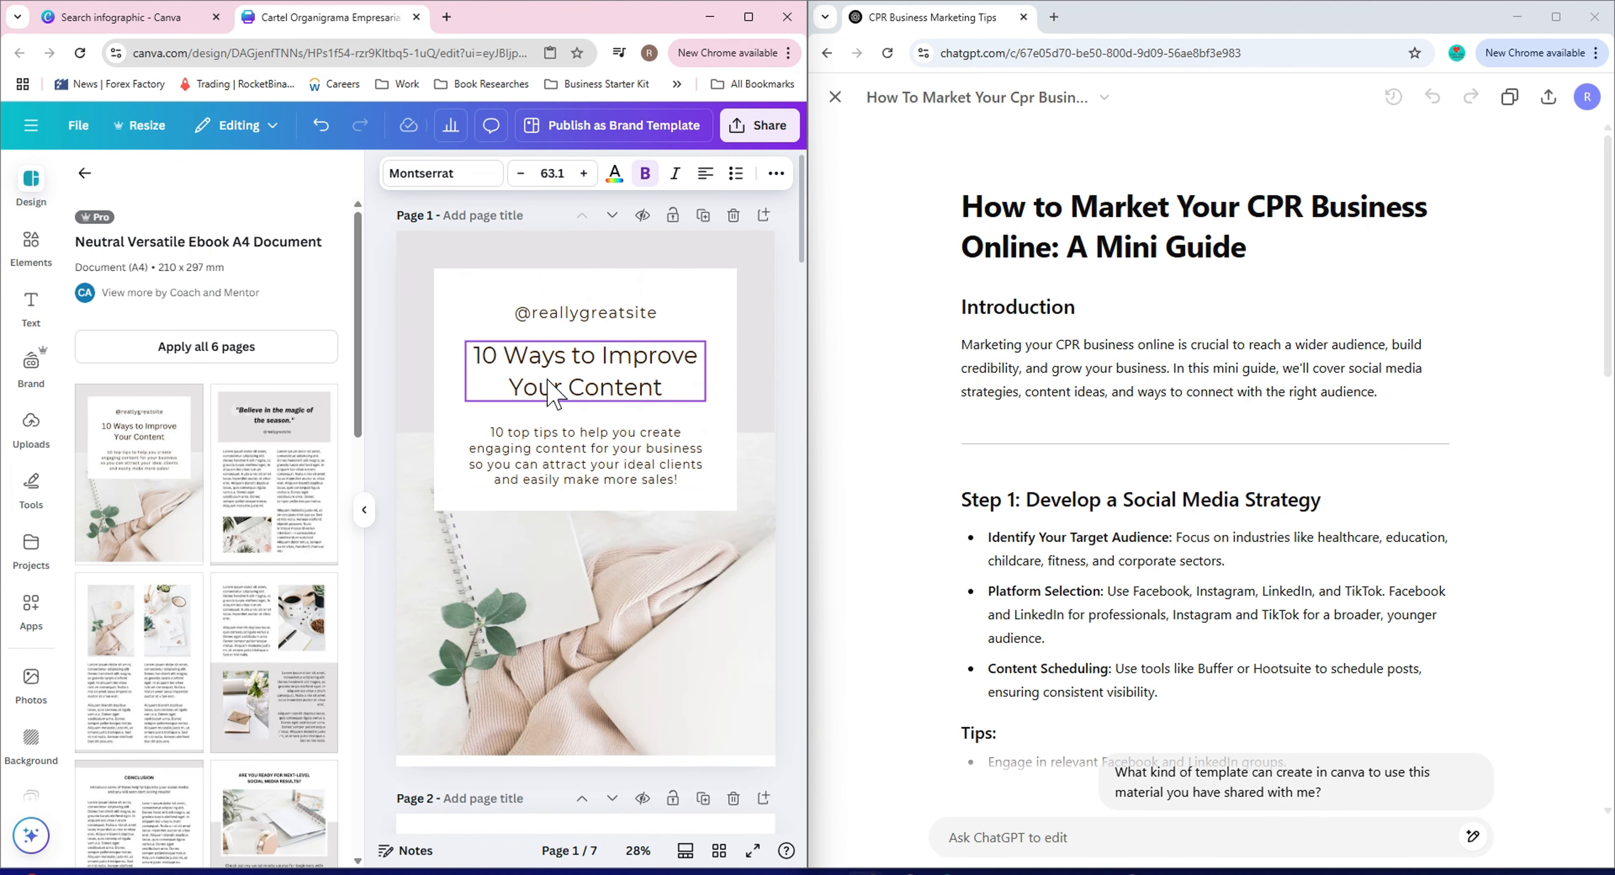
double_click(552, 367)
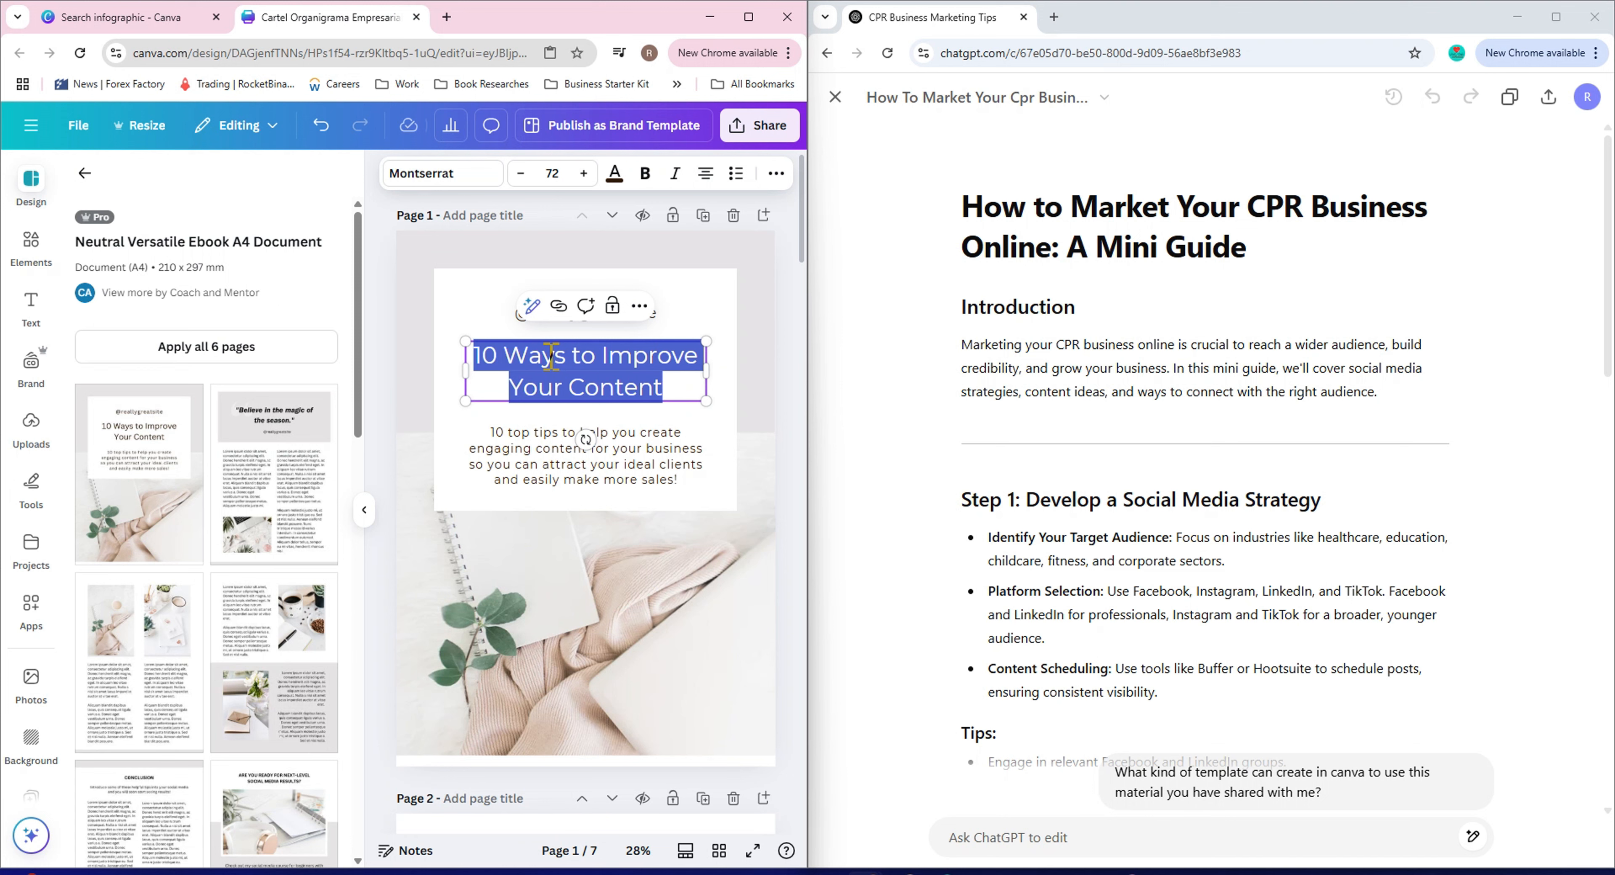
right_click(550, 358)
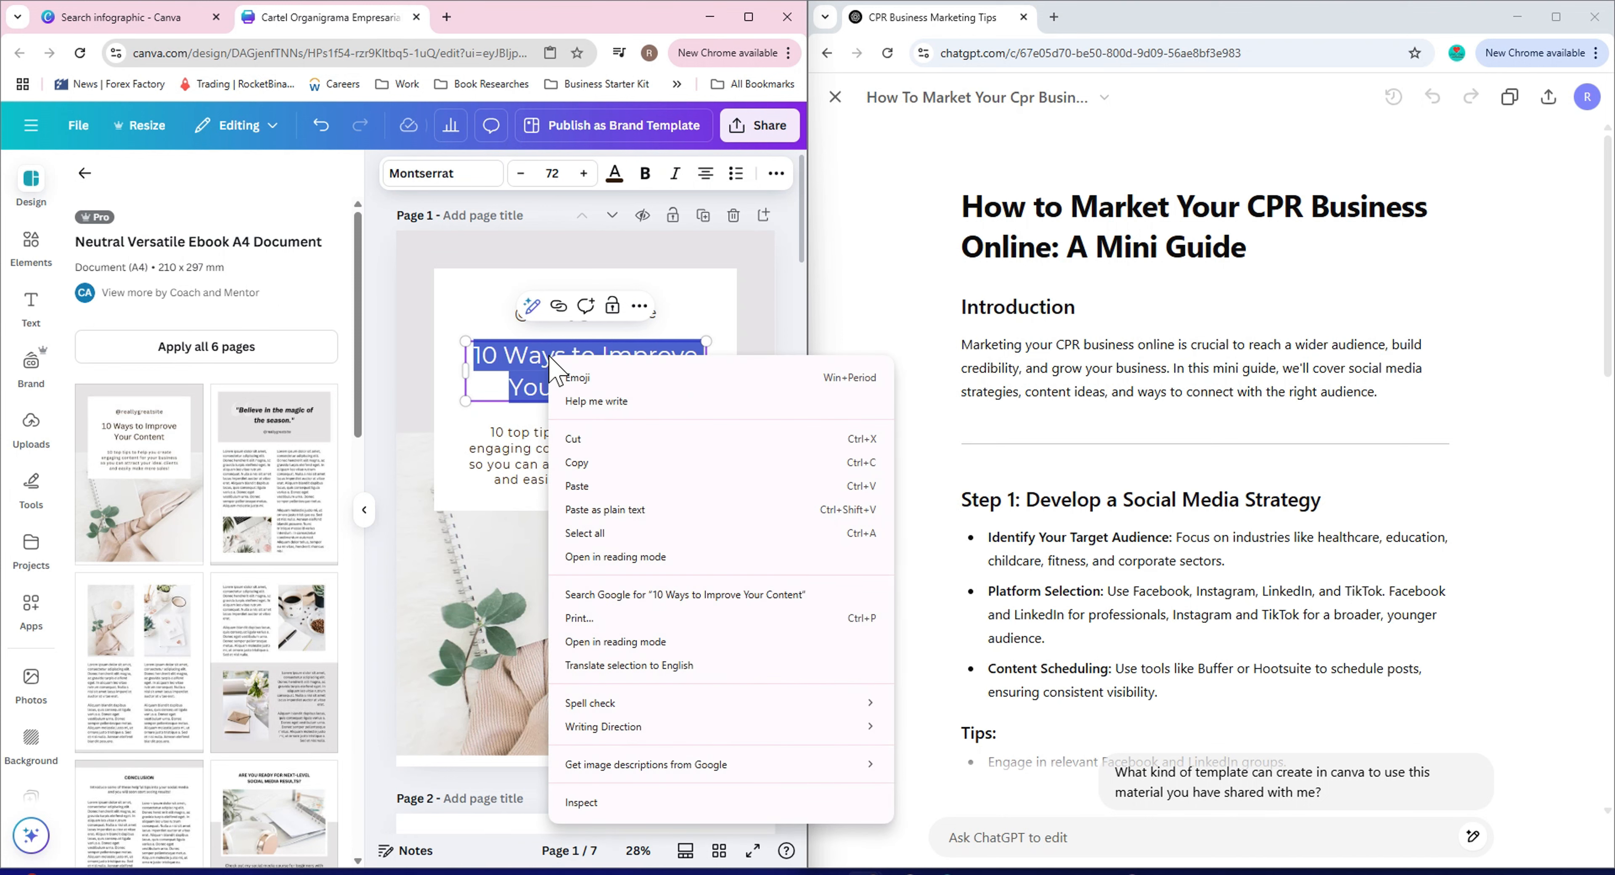
left_click(586, 487)
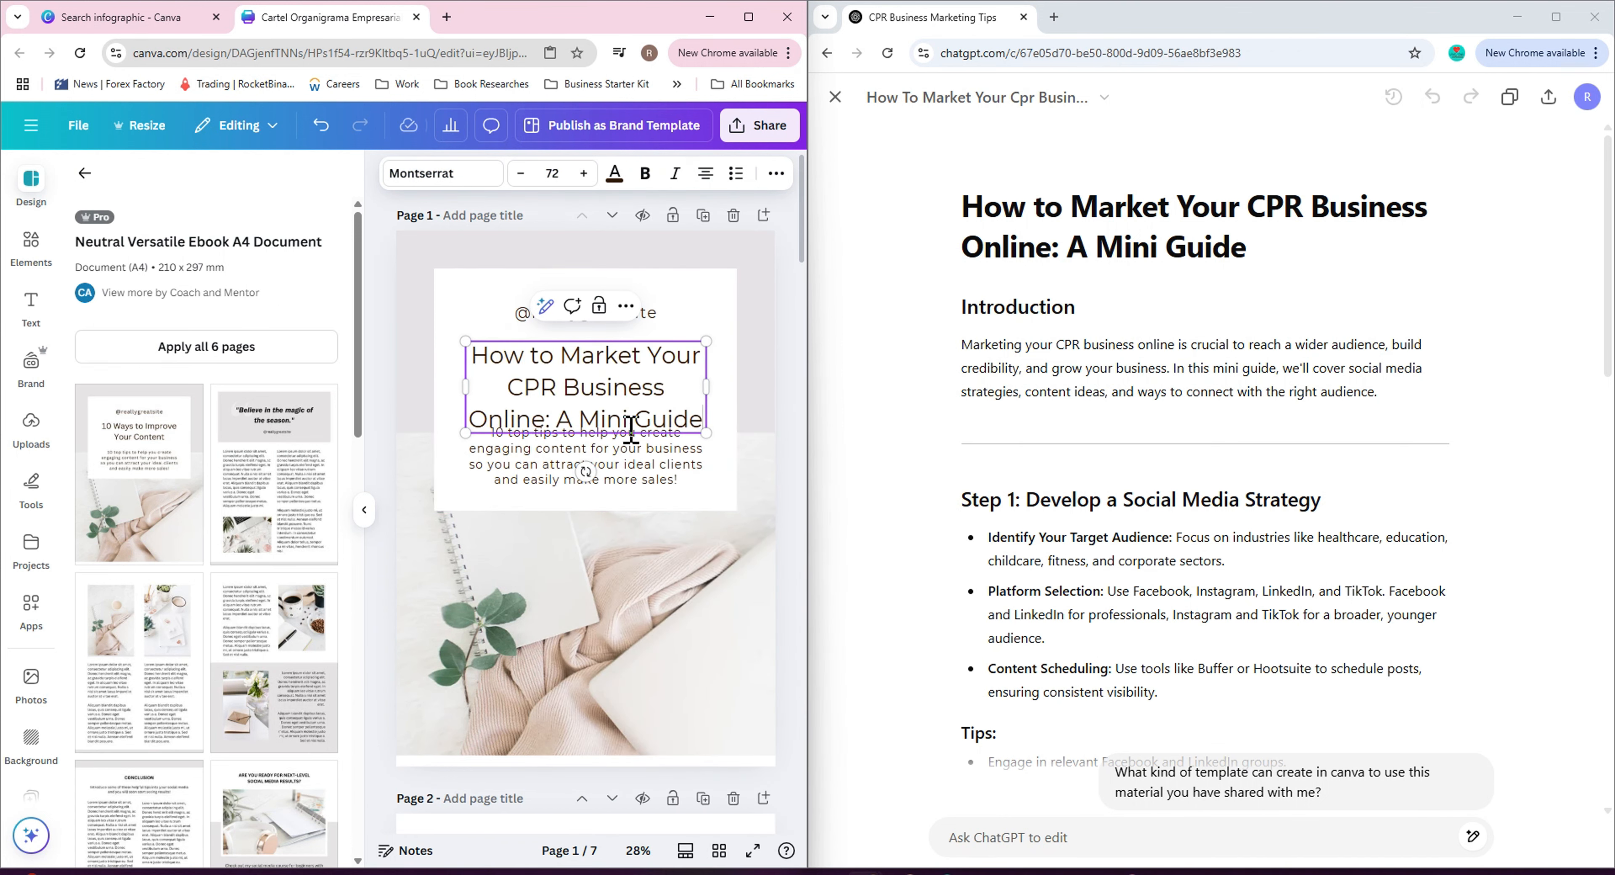
Nudge the new cover title slightly upward inside the white box on page 1.
left_click(732, 312)
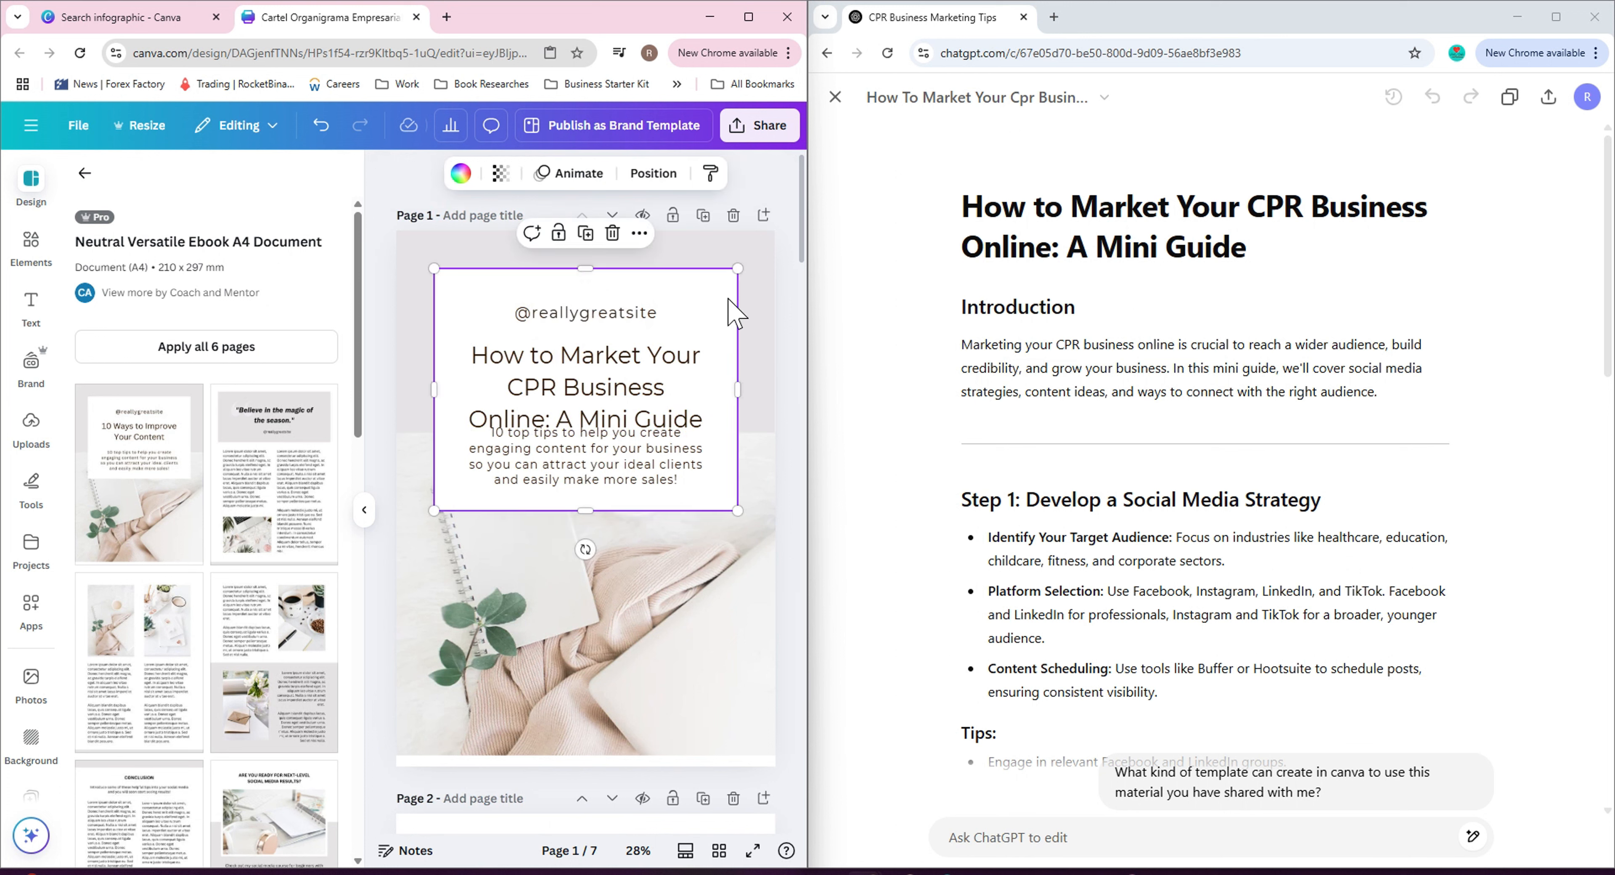
left_click(611, 369)
left_click_drag(612, 370, 609, 354)
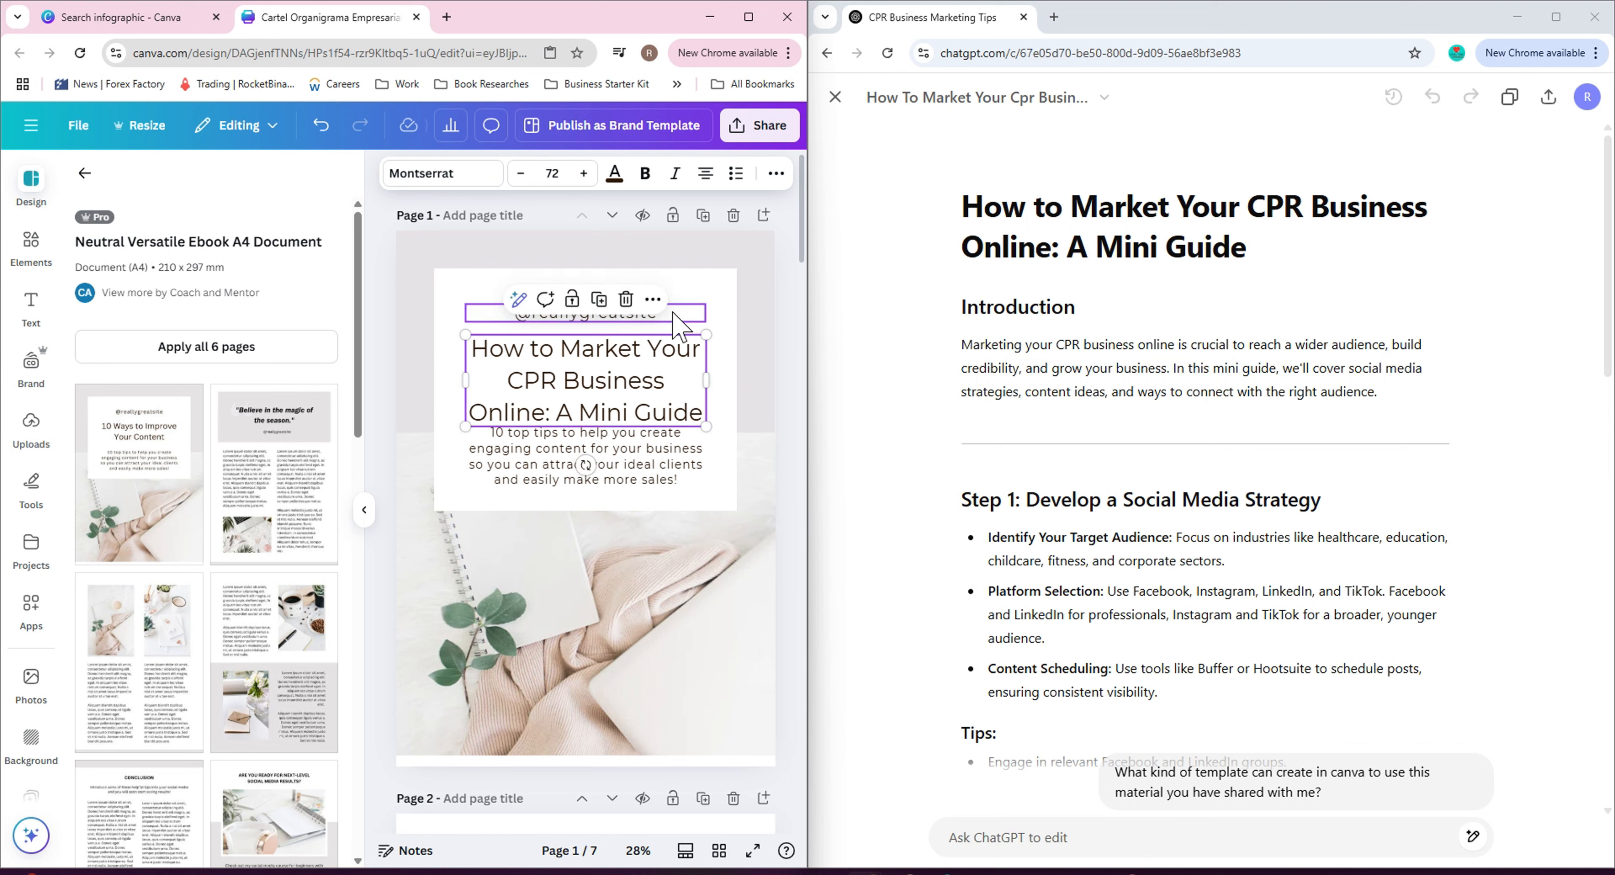
left_click(686, 311)
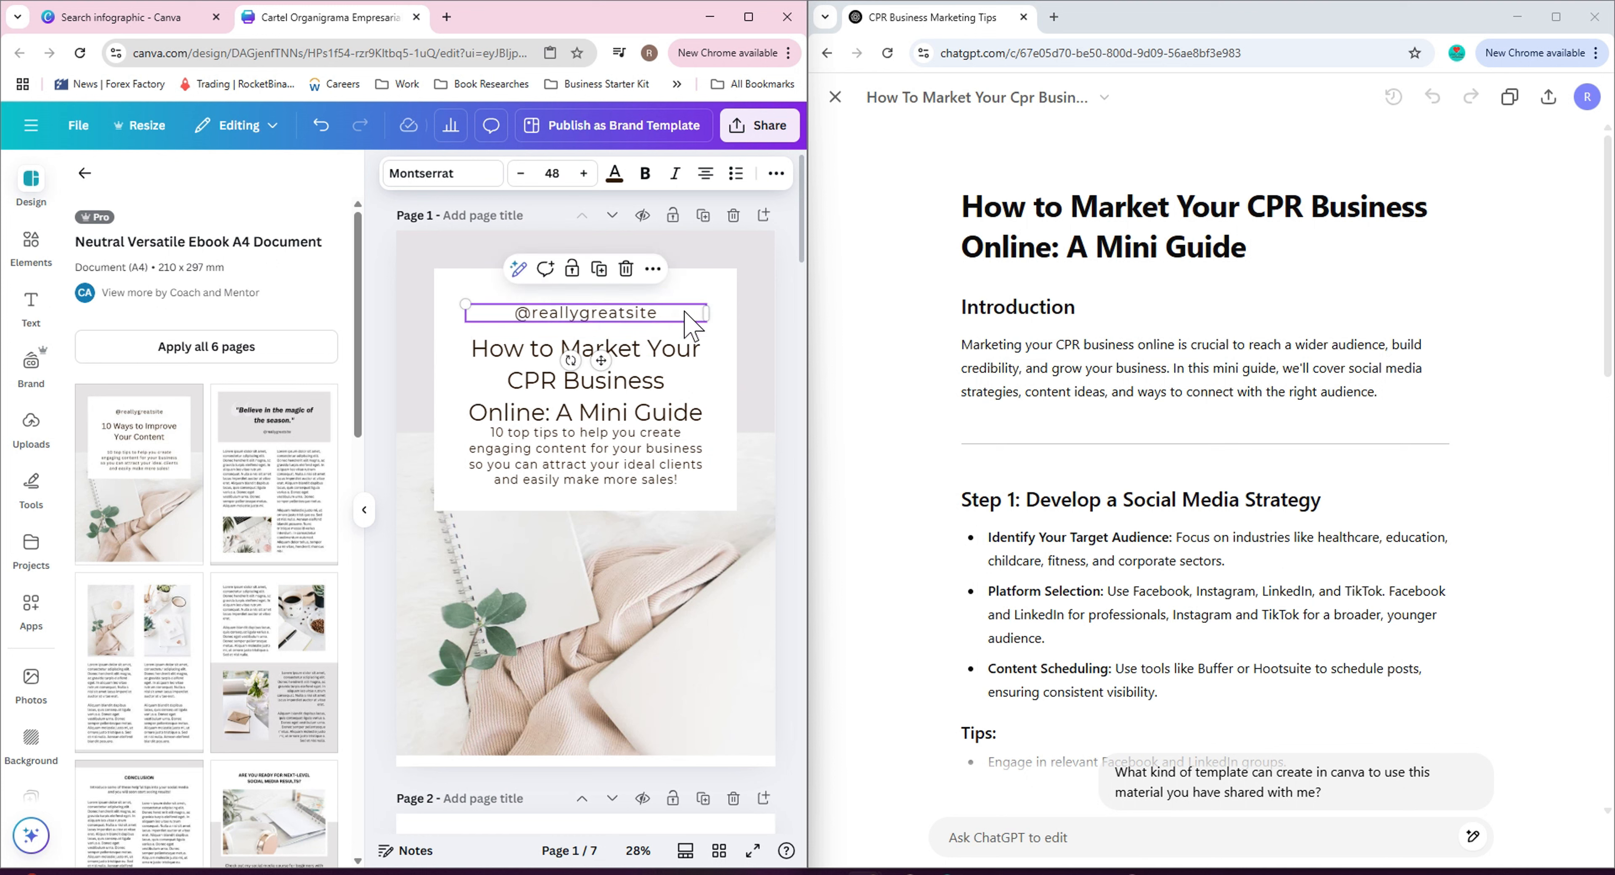
double_click(583, 313)
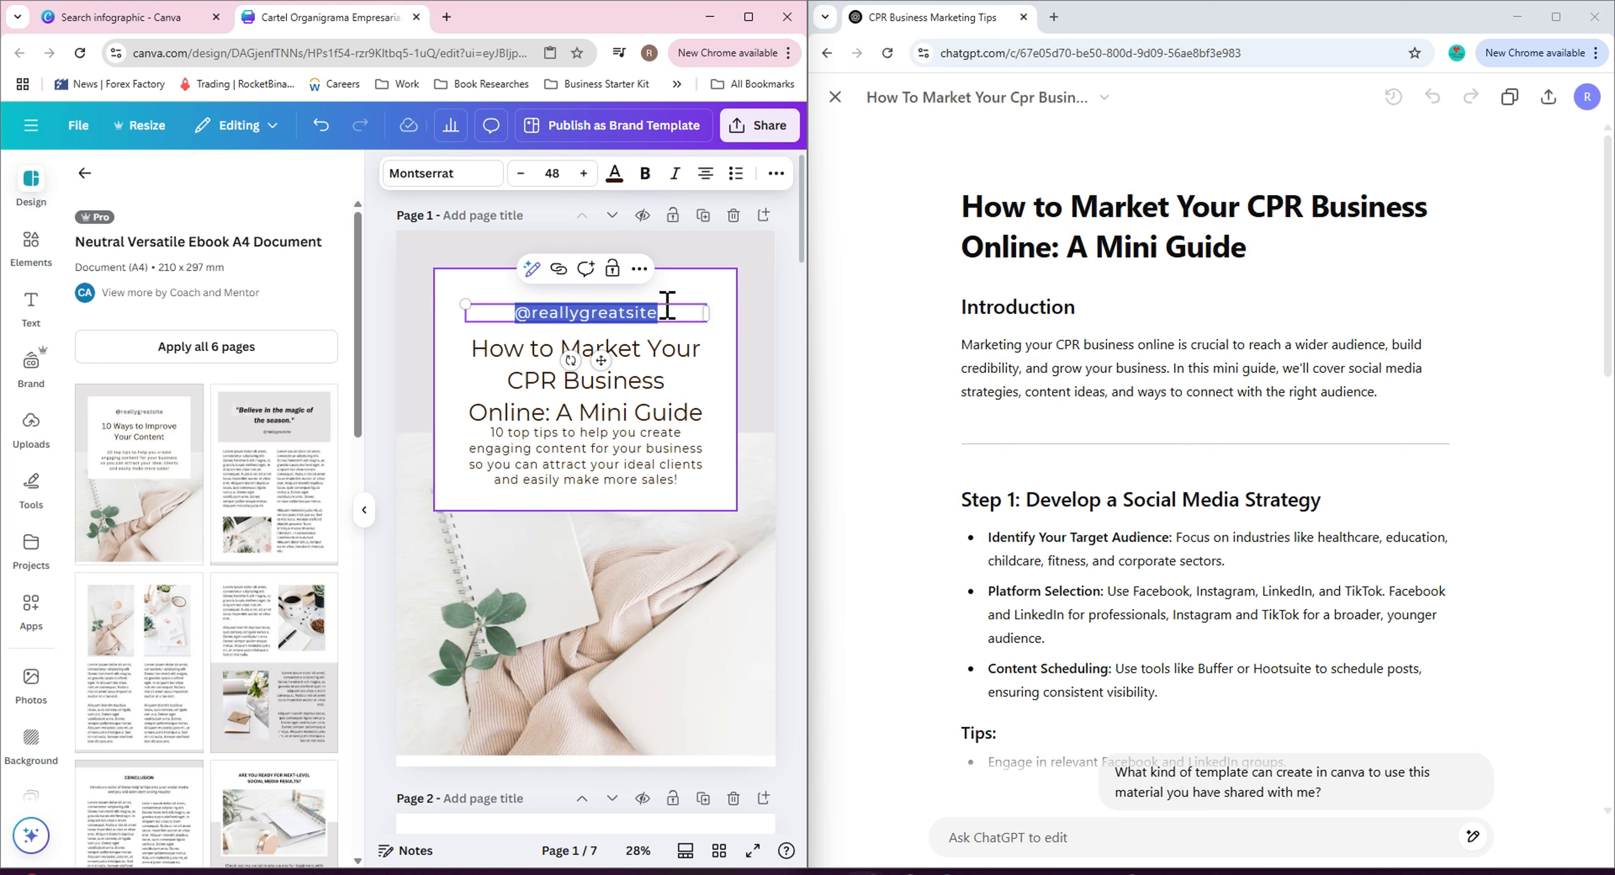
left_click_drag(602, 353, 593, 772)
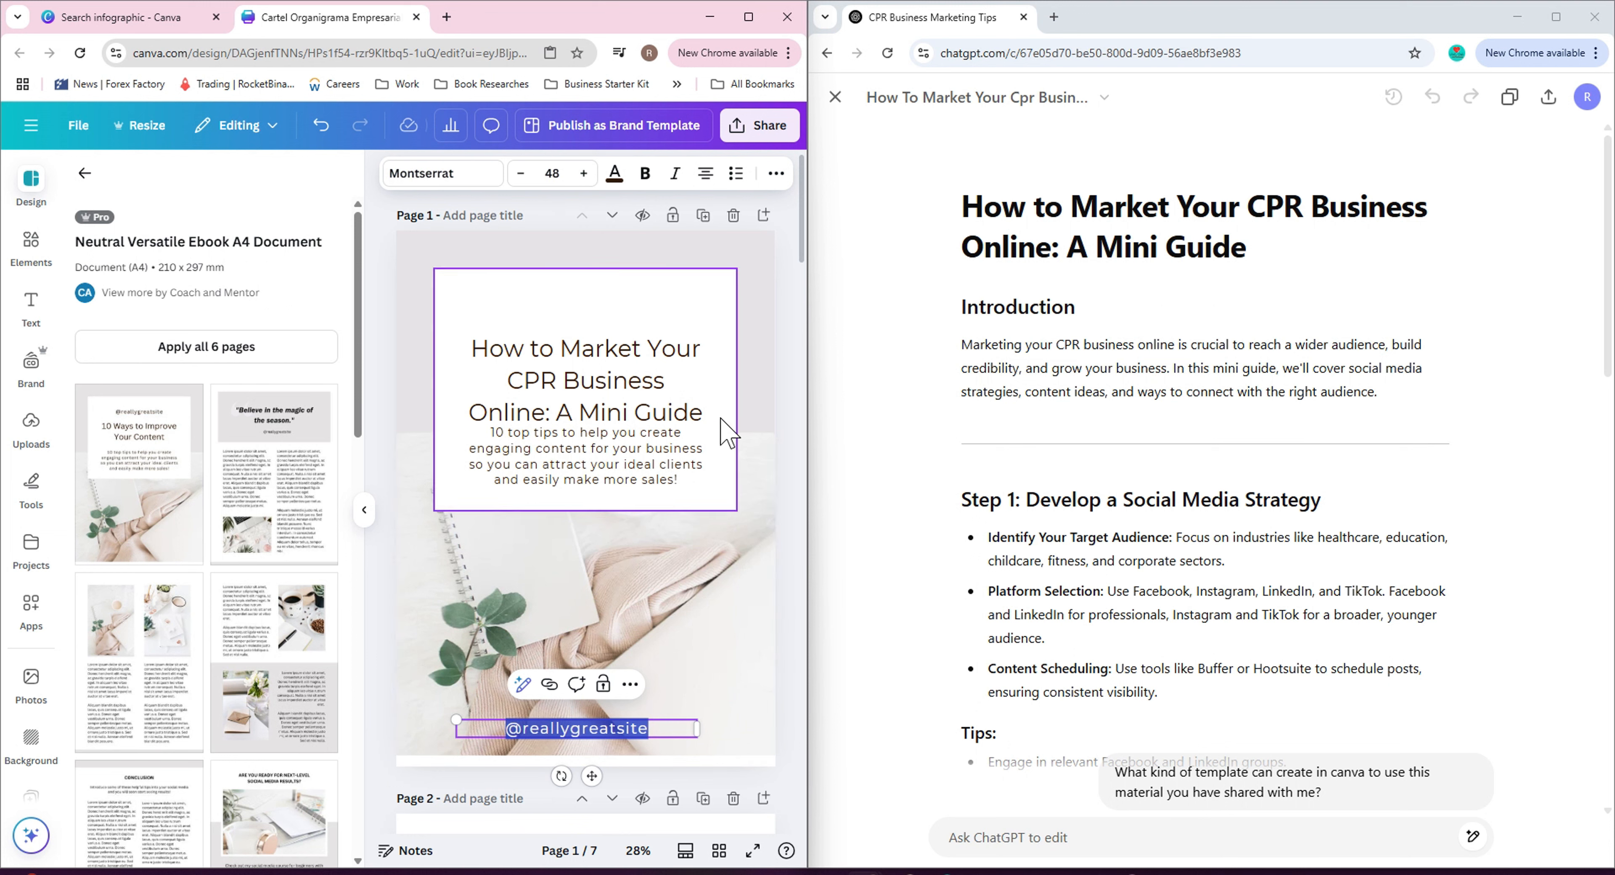
left_click(787, 297)
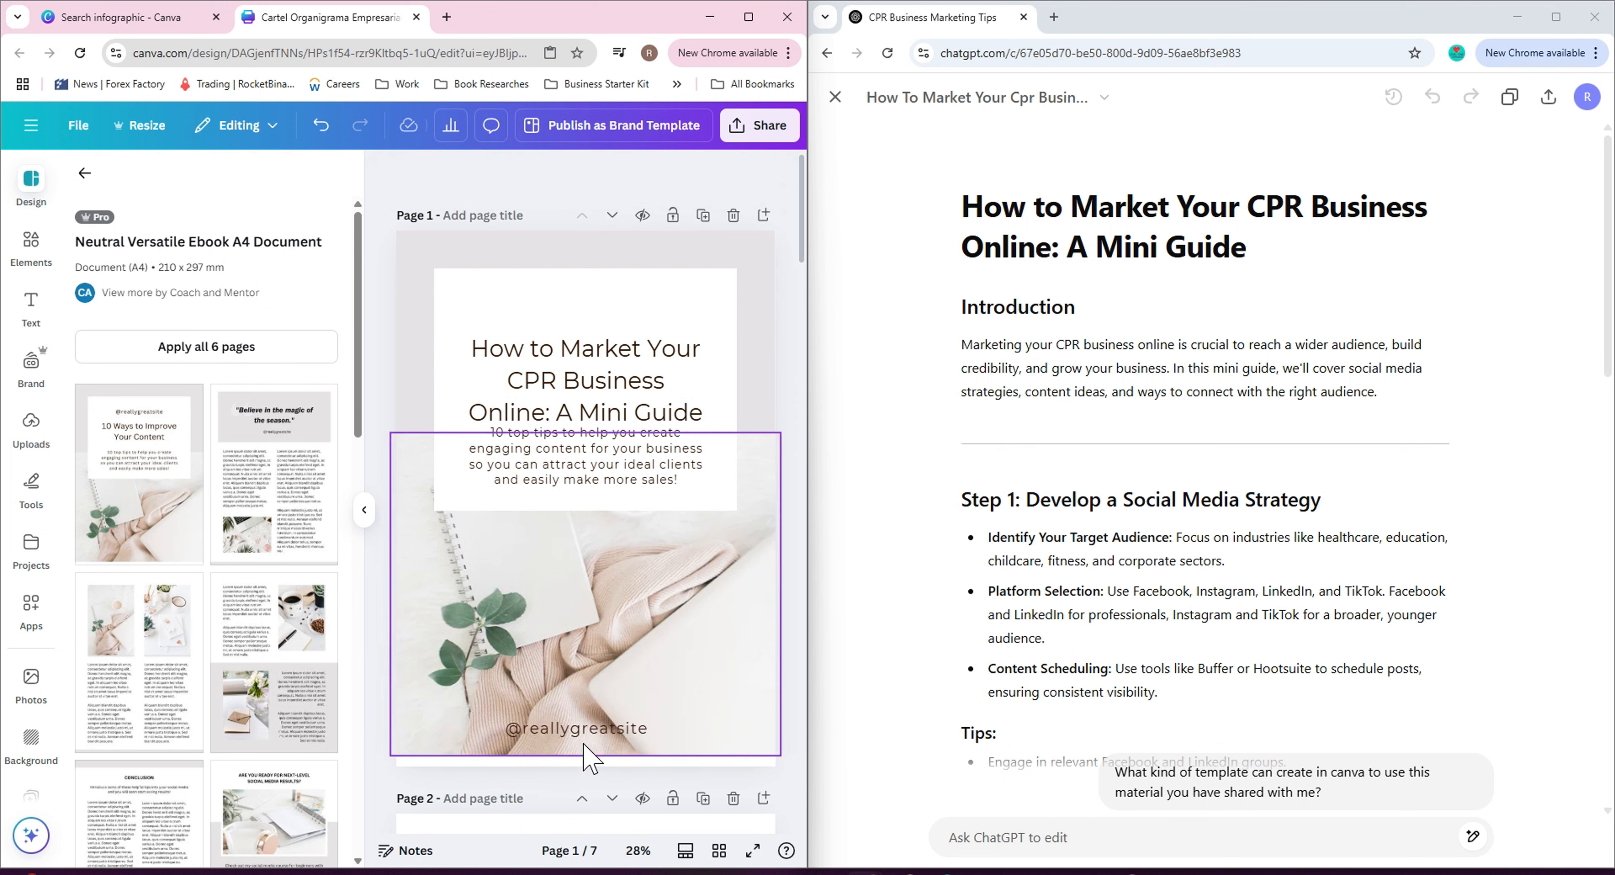
left_click(590, 732)
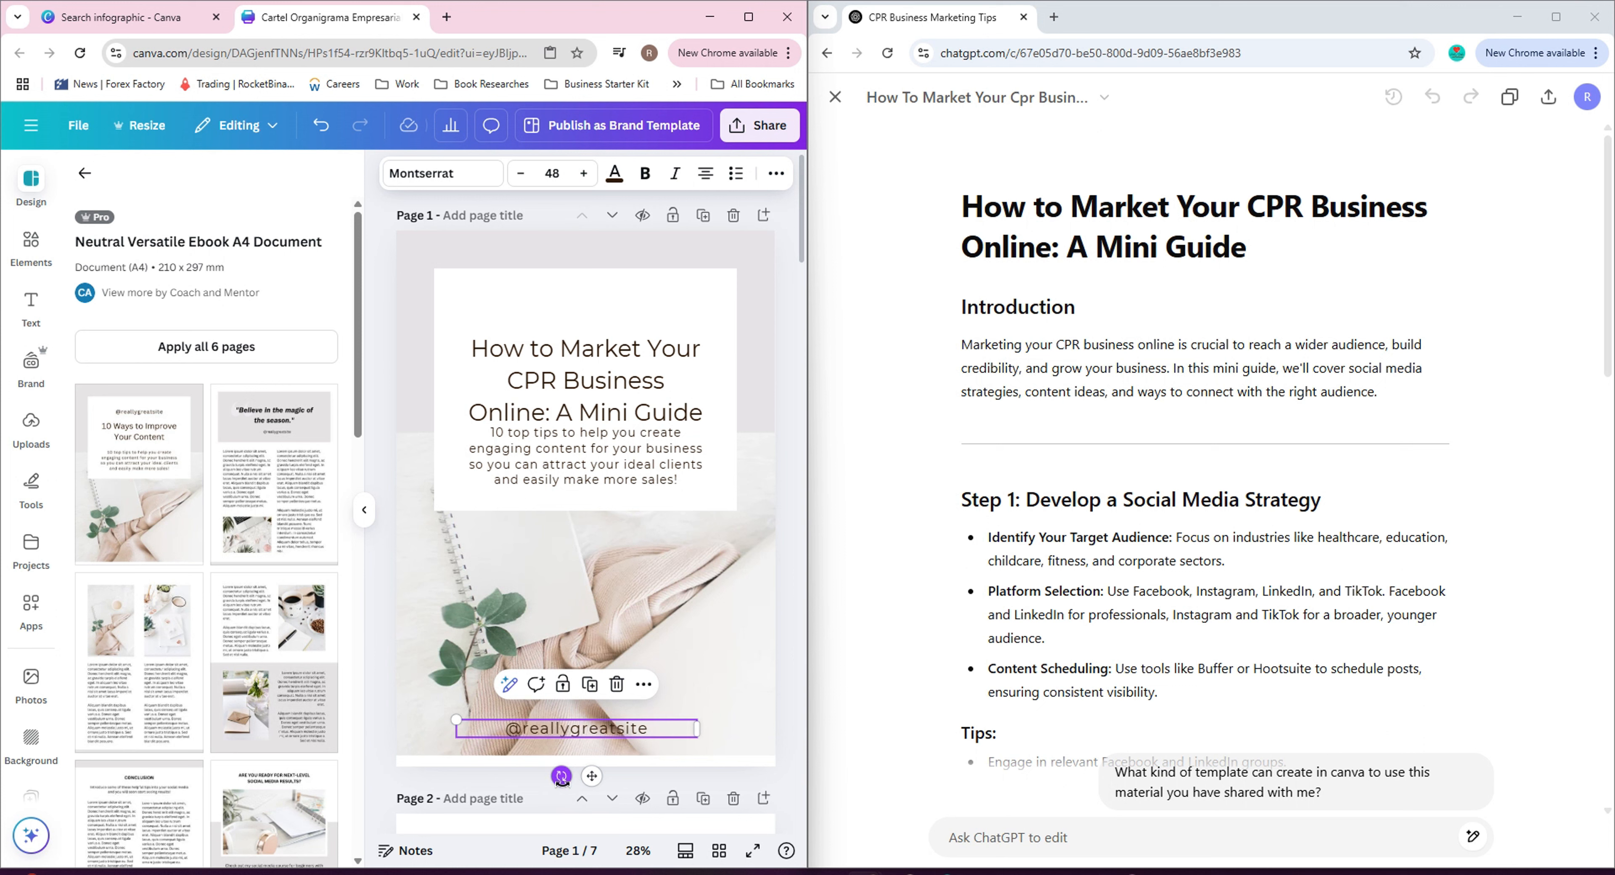
mouse_move(562, 776)
left_mouse_down()
mouse_move(562, 815)
mouse_move(516, 801)
mouse_move(566, 798)
left_mouse_up()
left_click_drag(597, 779, 598, 764)
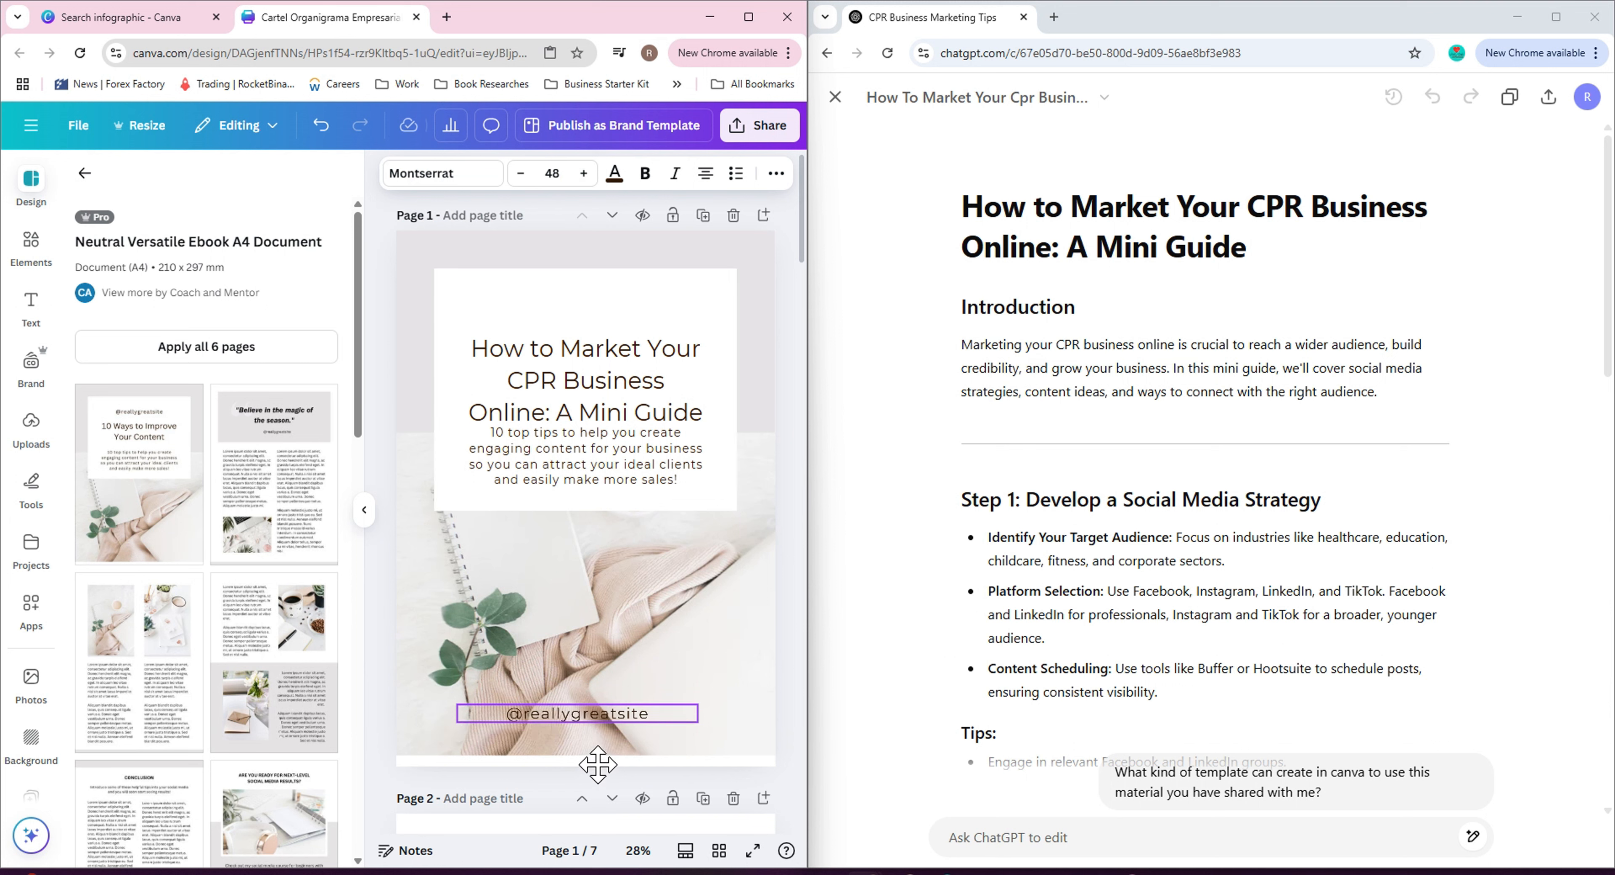
Delete the subtitle paragraph beneath the cover title on page 1.
left_click(580, 453)
left_click_drag(581, 453, 581, 465)
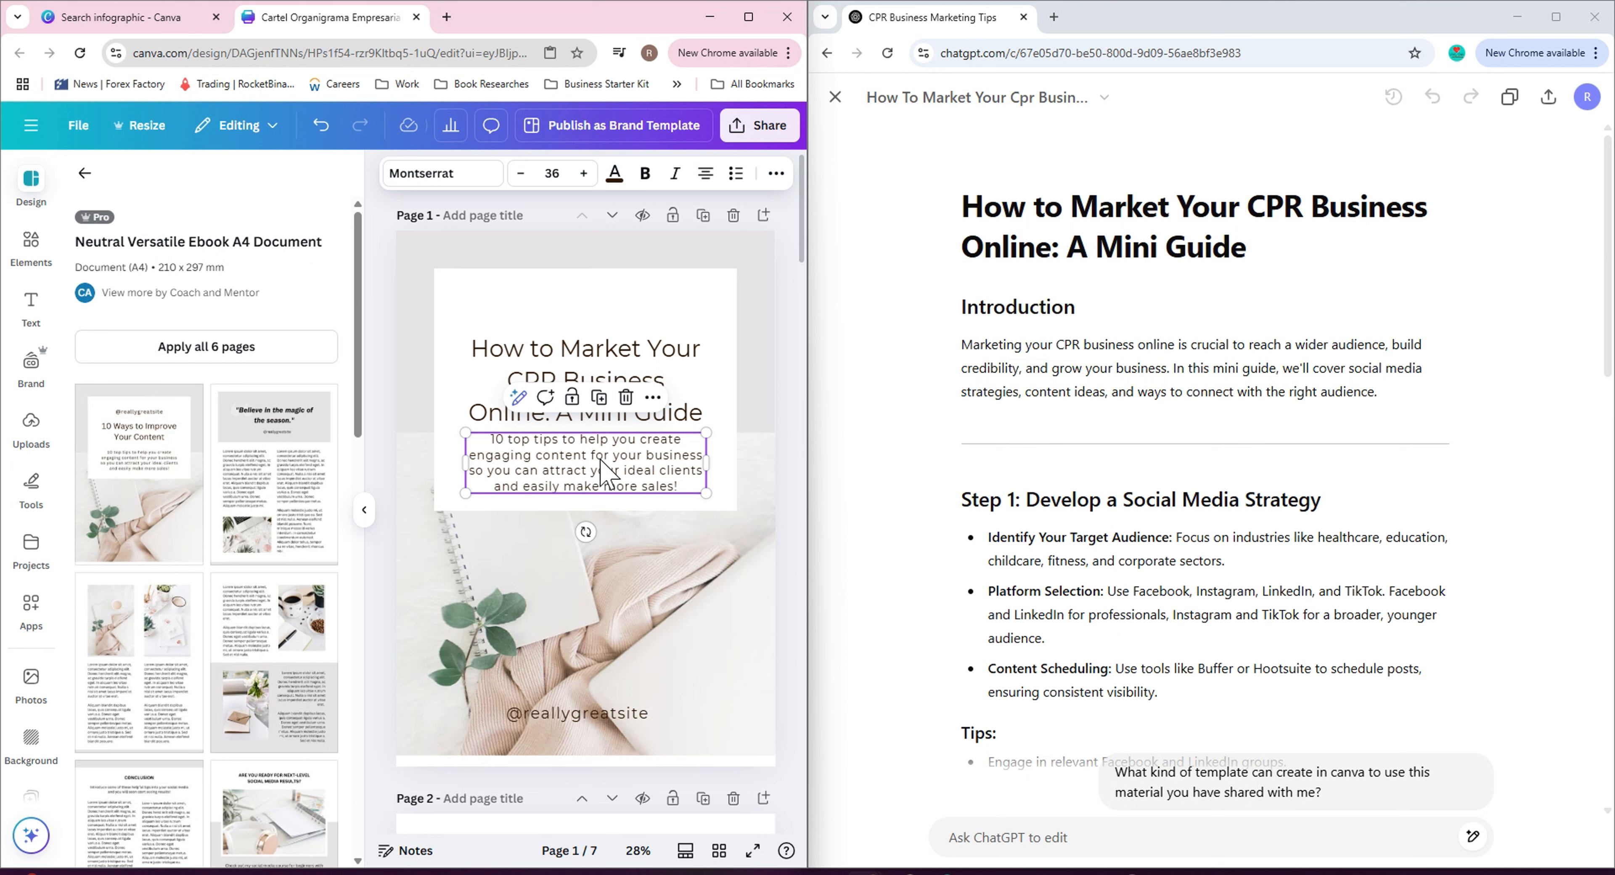
key("Delete")
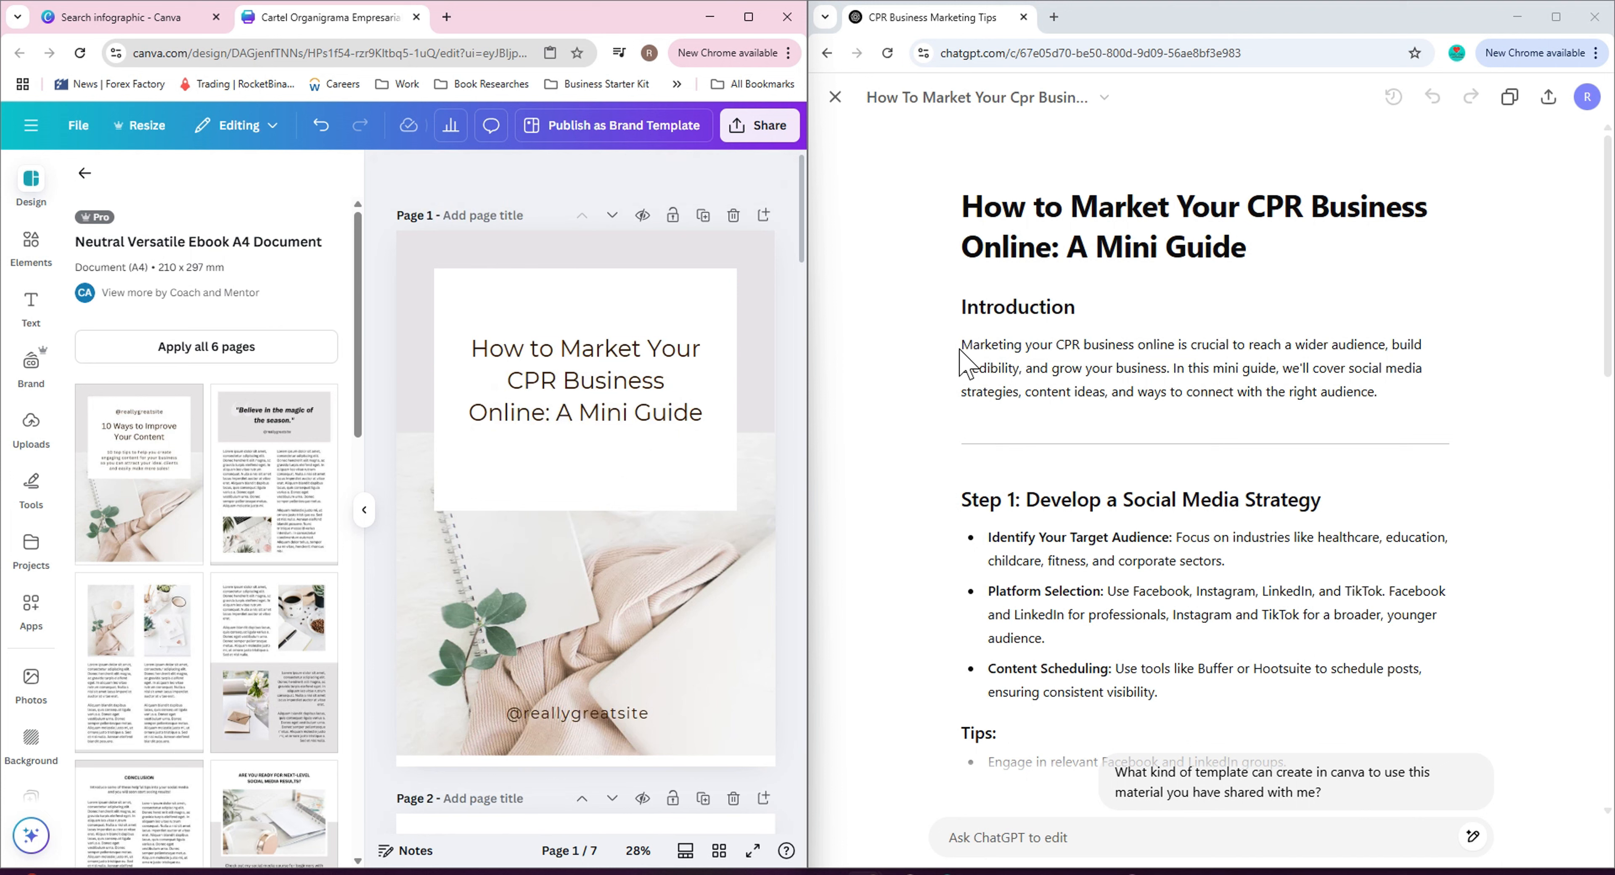
Nudge the cover title upward and add a subheading text box beneath it on page 1.
left_click_drag(568, 407, 559, 361)
left_click(31, 307)
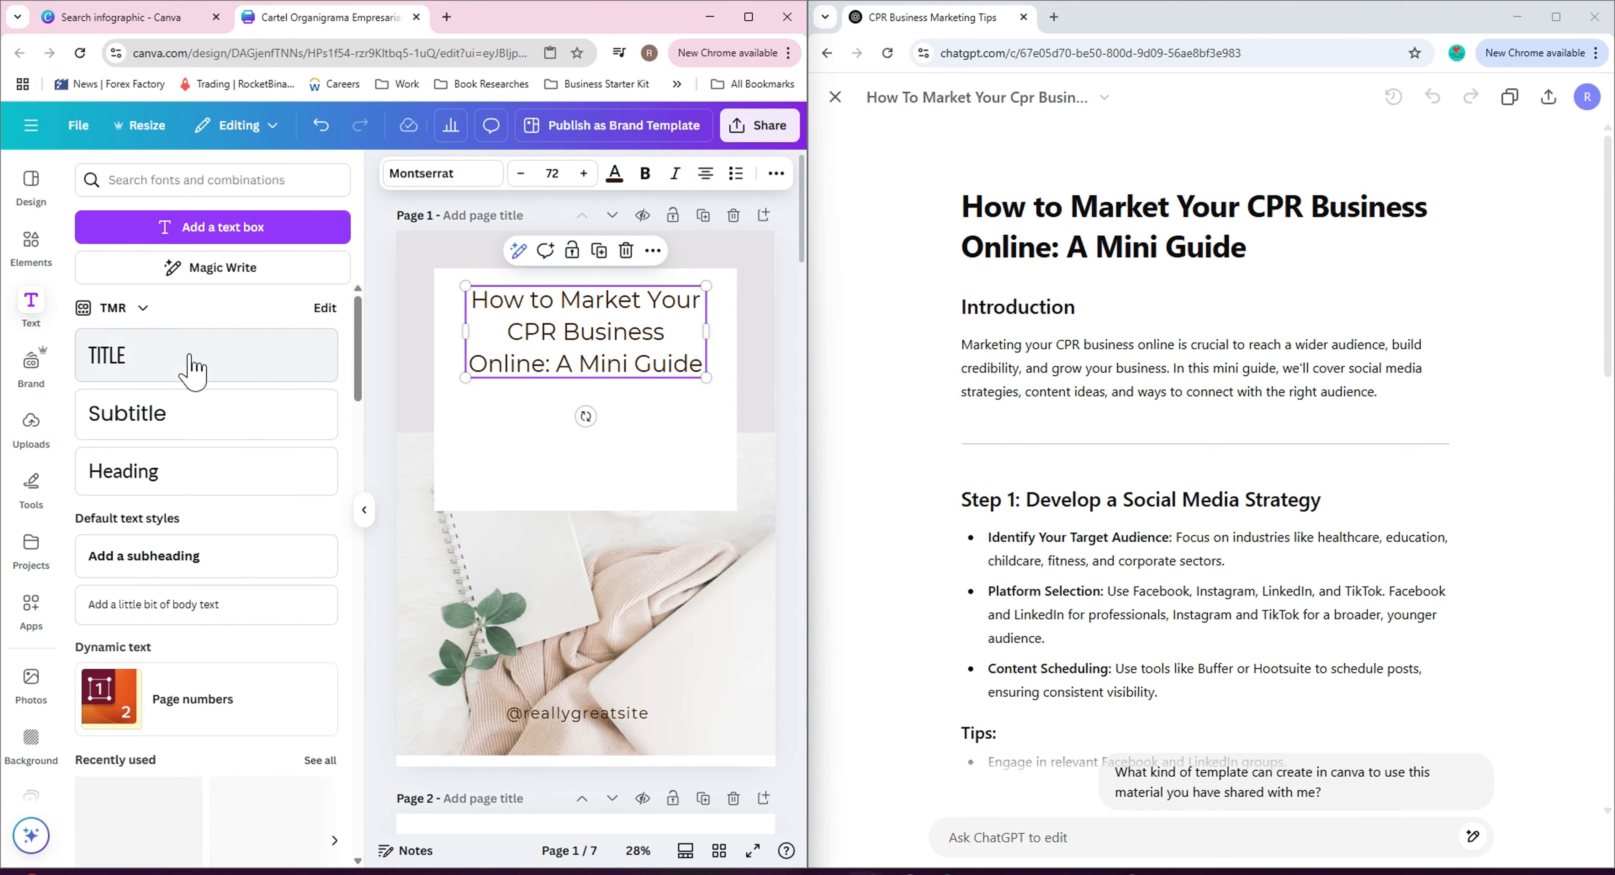
left_click(244, 556)
Copy the ChatGPT introduction paragraph and paste it into the new subheading box on the cover.
left_click(961, 344)
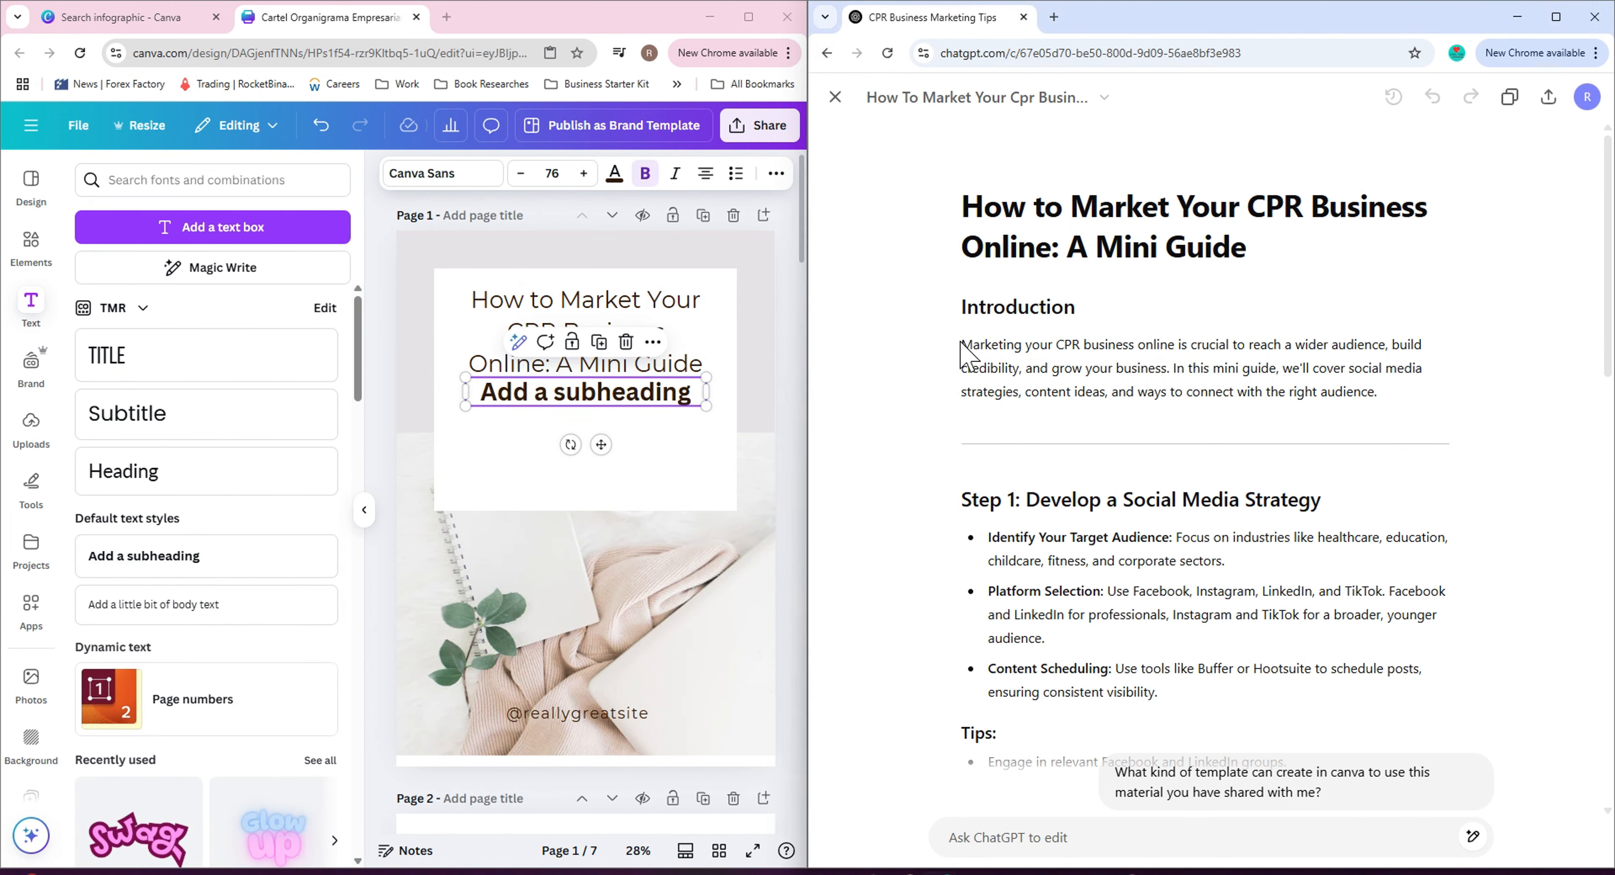
left_click_drag(961, 344, 1377, 393)
key("ctrl+c")
right_click(1378, 395)
left_click(1004, 543)
double_click(560, 394)
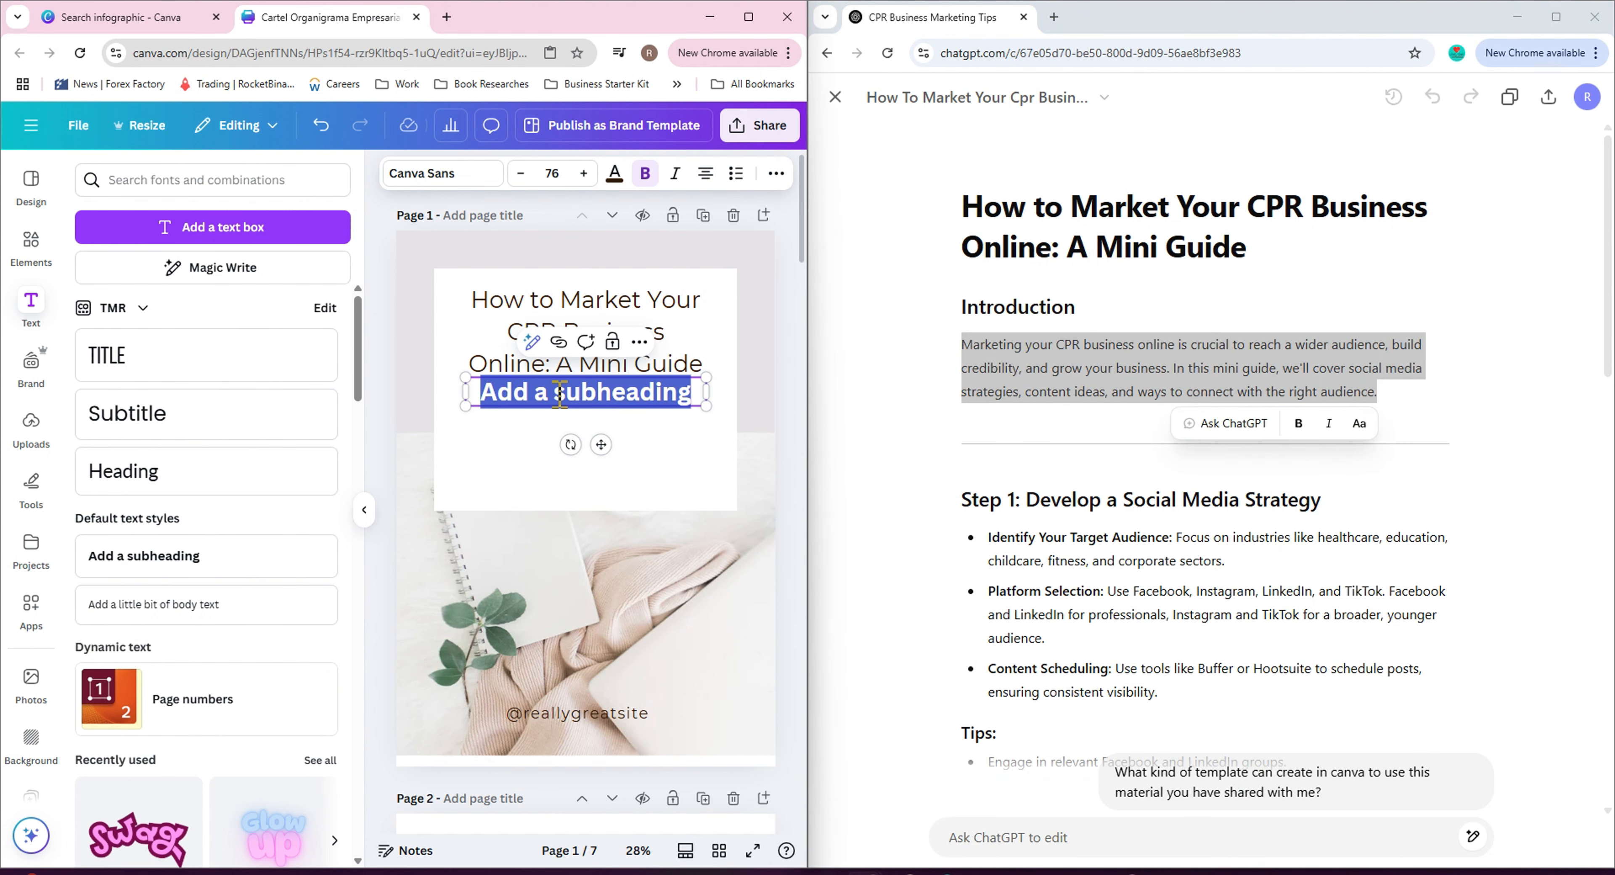
key("ctrl+v")
Set the pasted paragraph's font size to 42.
left_click(552, 173)
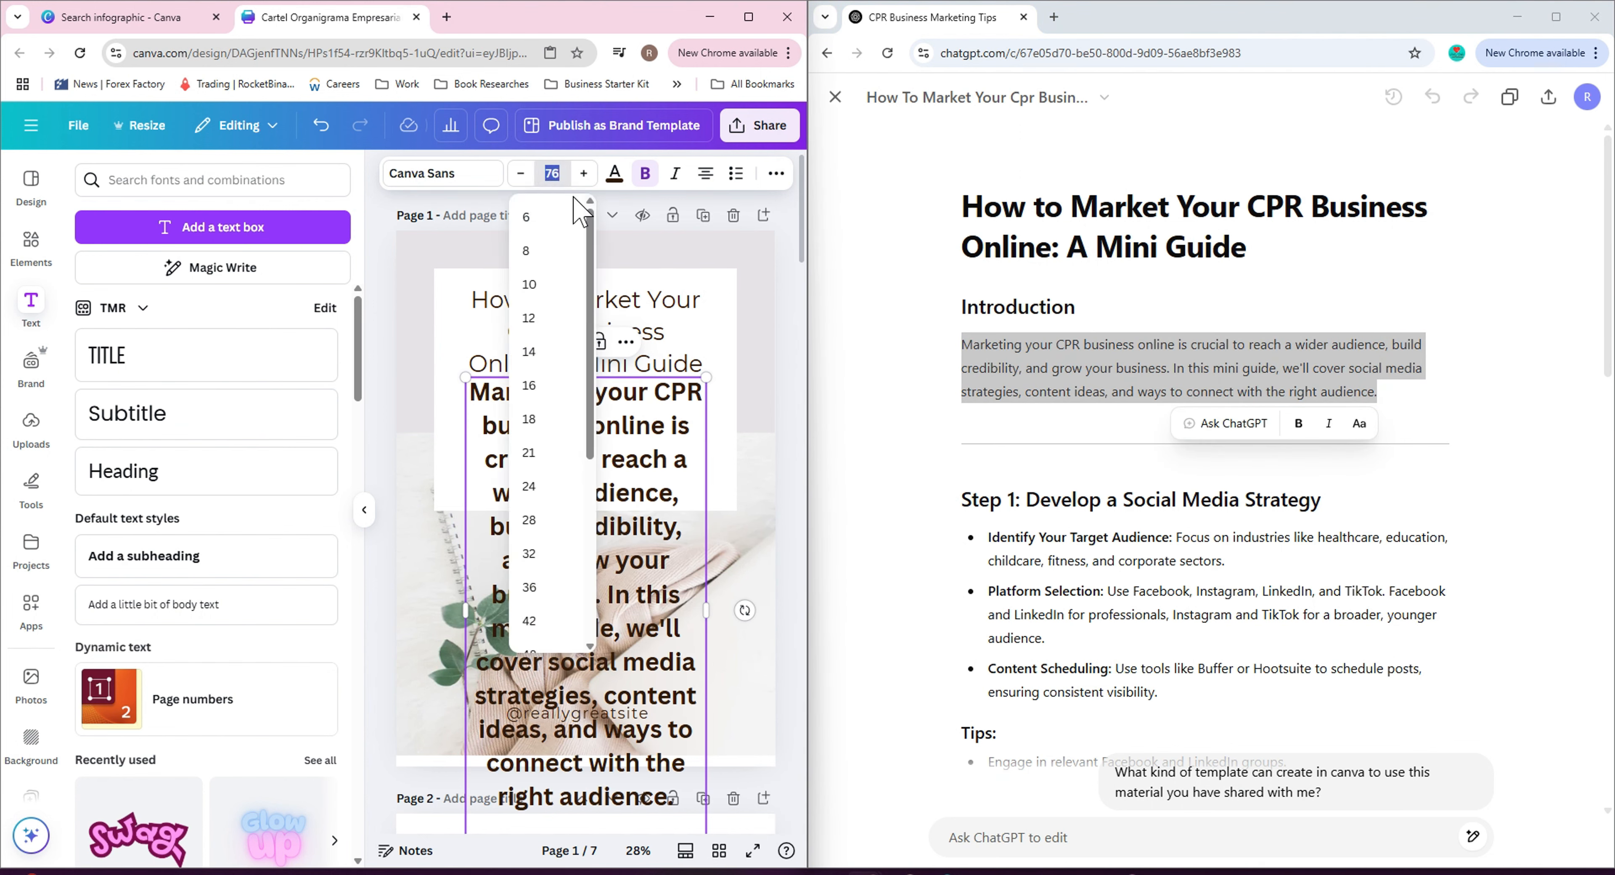
key("Return")
double_click(657, 524)
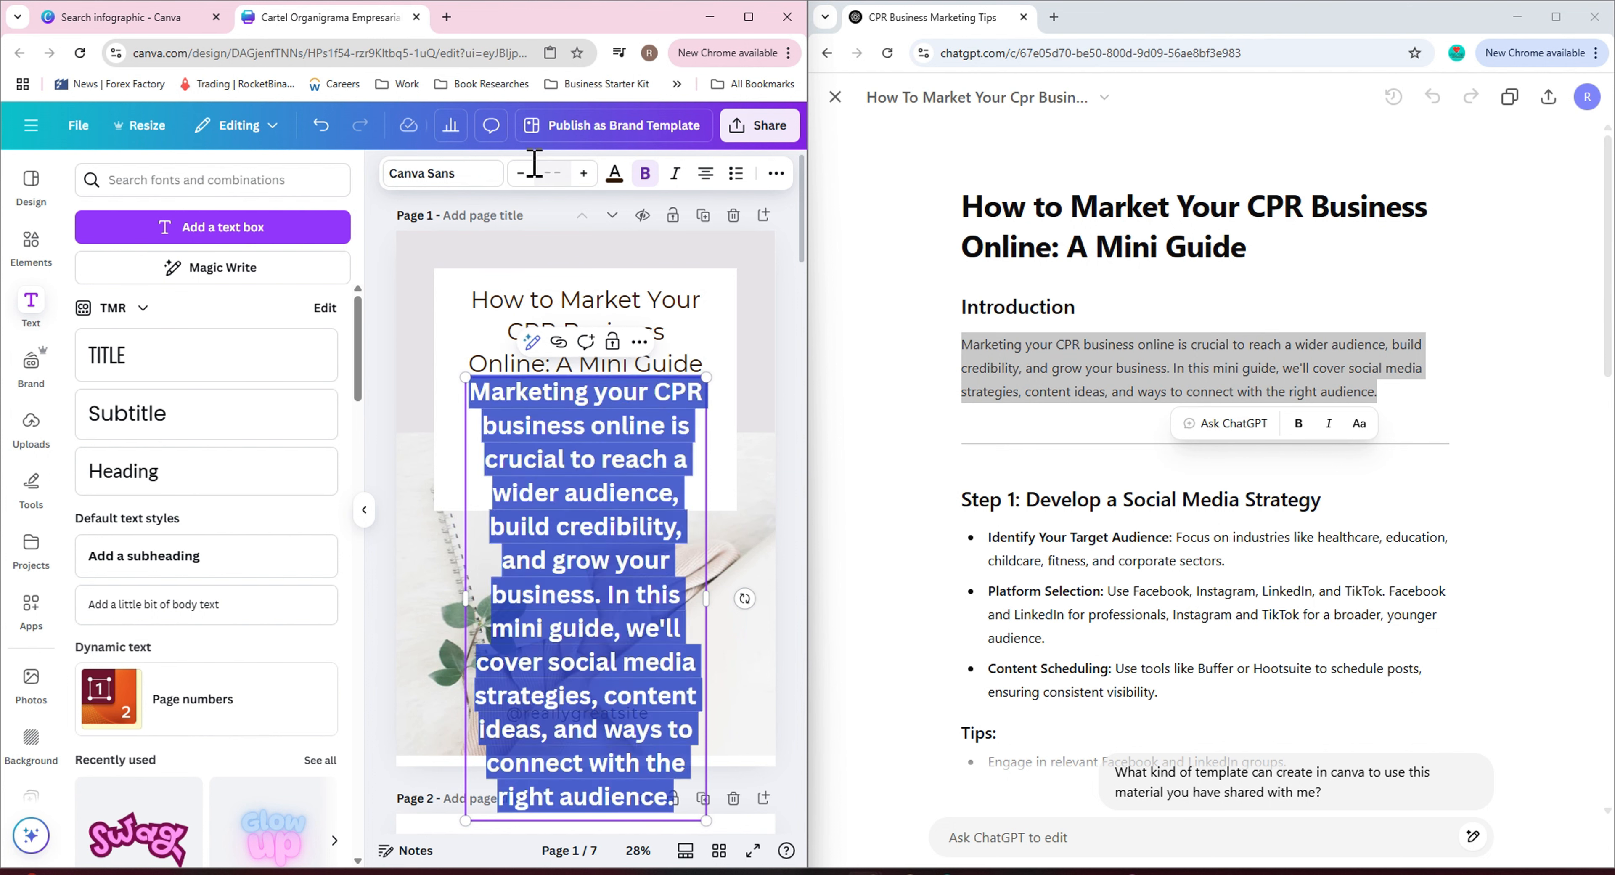
left_click(560, 170)
double_click(638, 491)
right_click(576, 445)
left_click(556, 173)
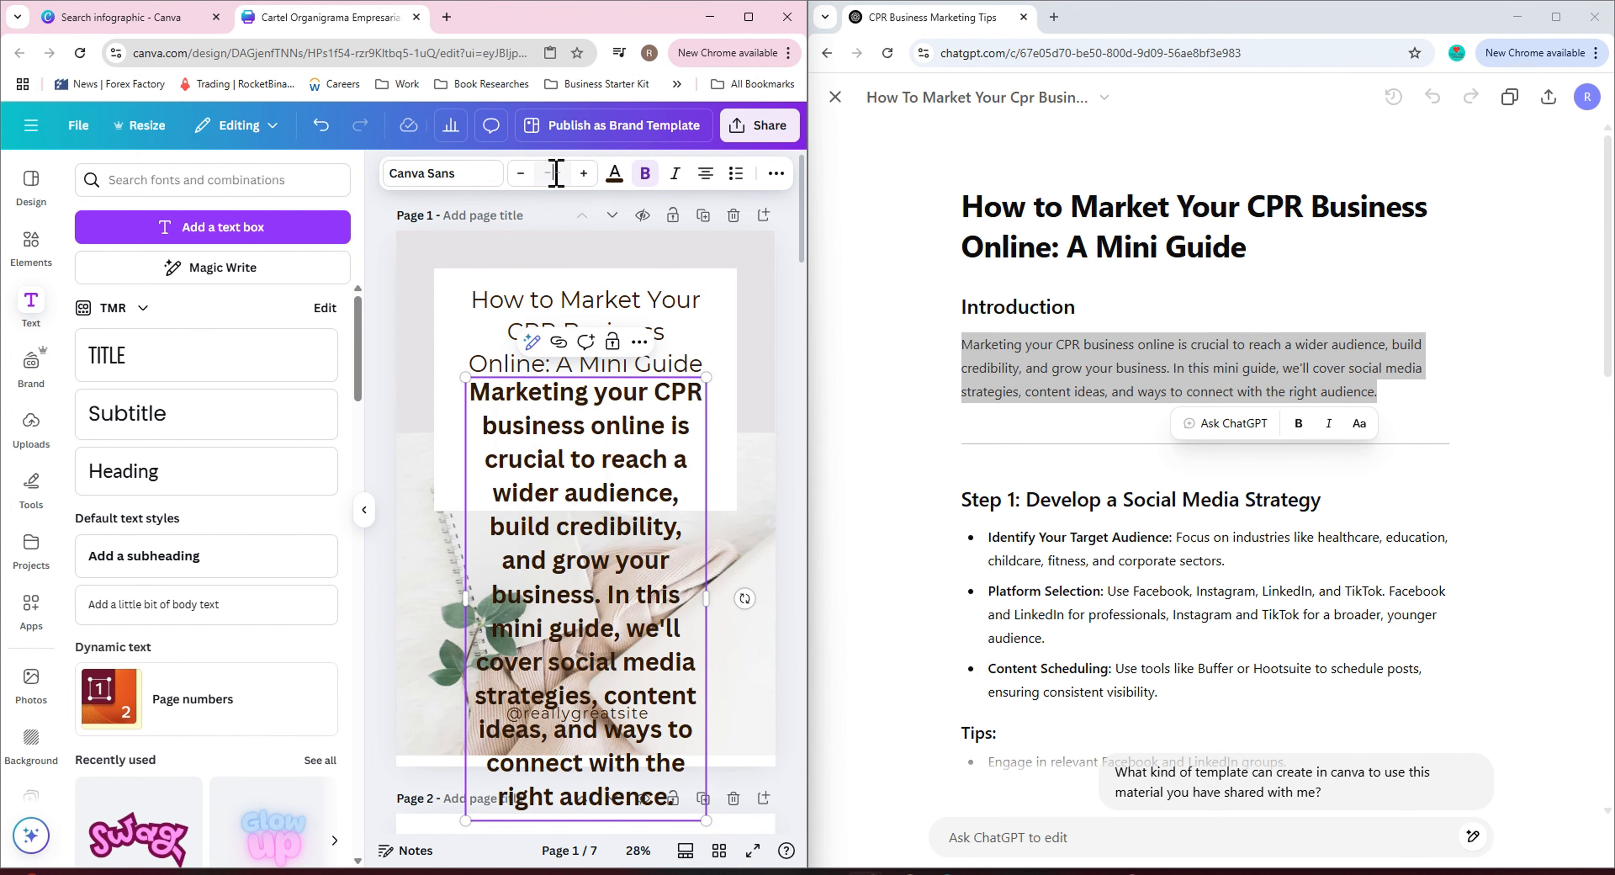
left_click(544, 520)
left_click(584, 173)
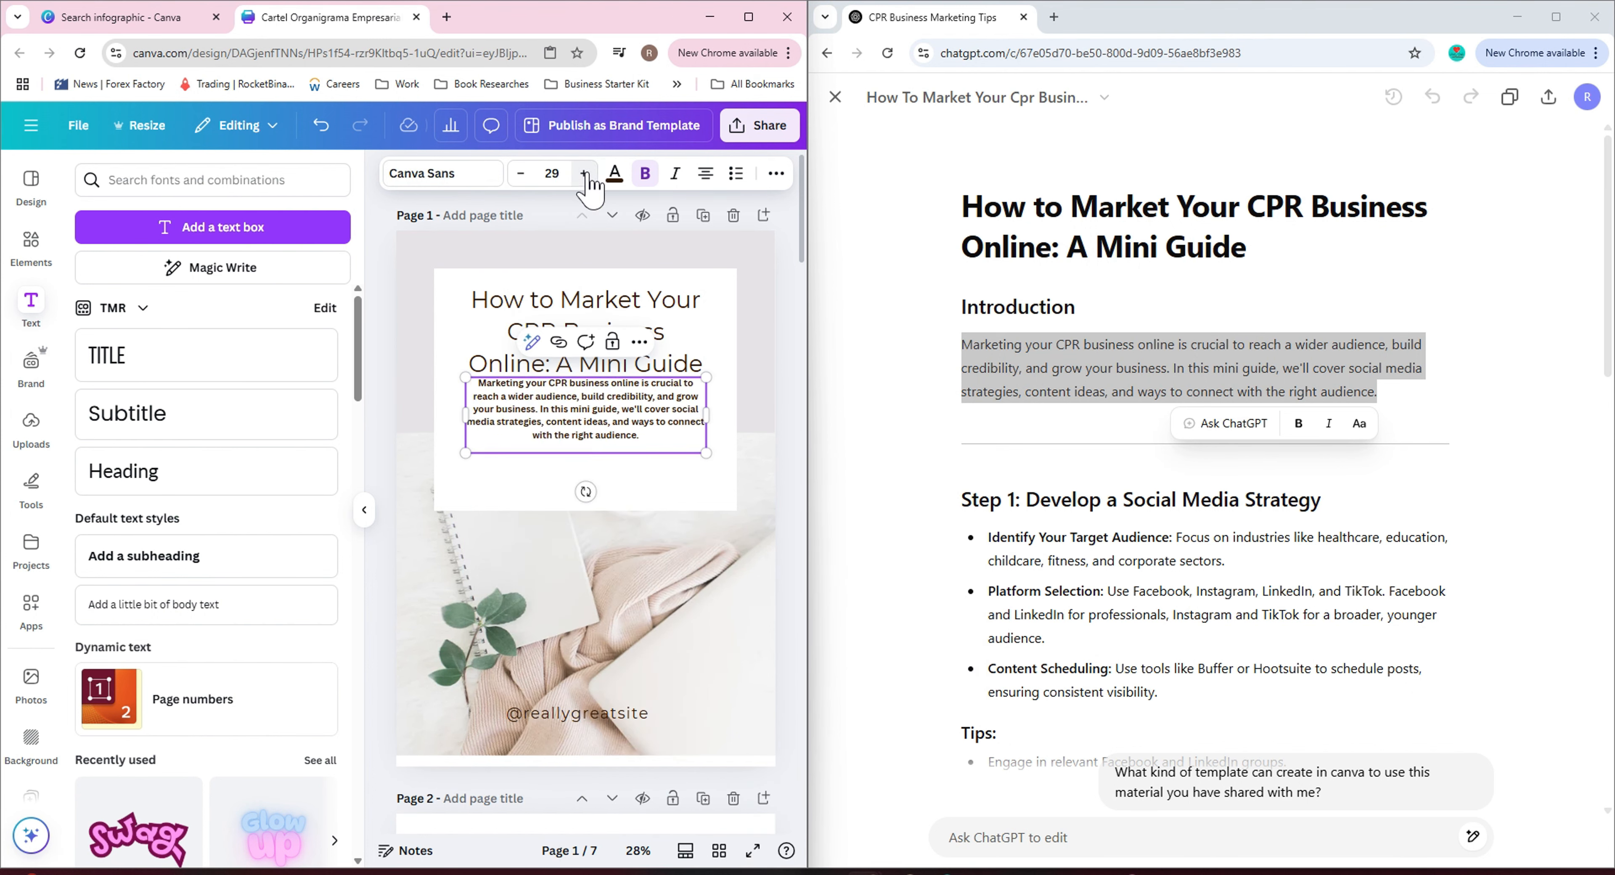
left_click(584, 173)
left_click(584, 173)
left_click(584, 173)
left_click(584, 173)
left_click(584, 173)
left_click(584, 173)
left_click(584, 173)
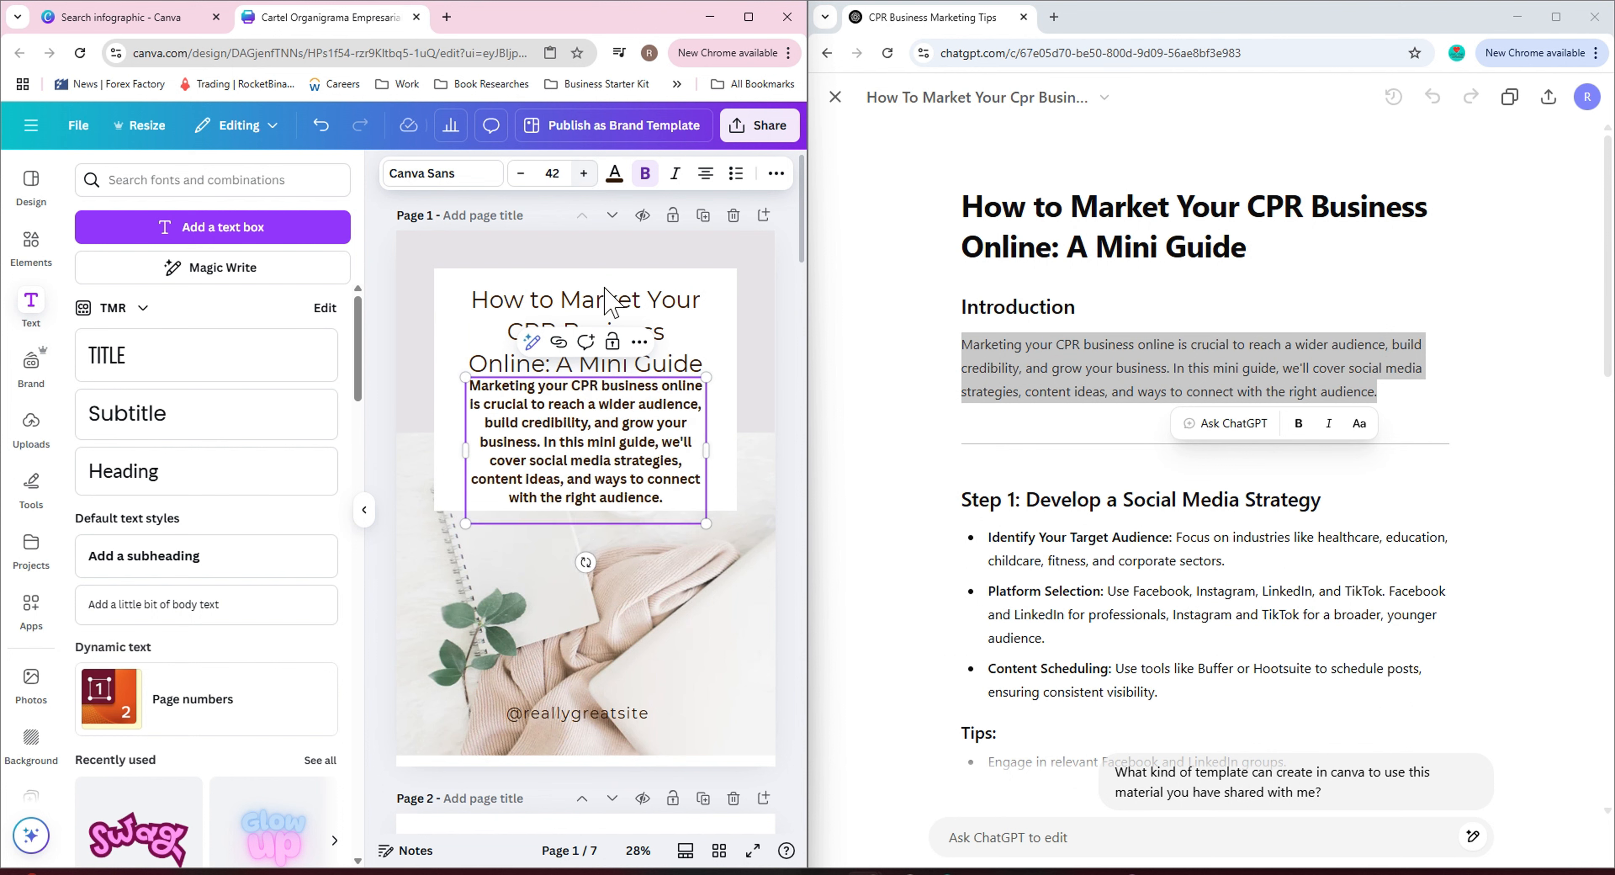
Widen the paragraph box and move it down onto the photo below the white box.
left_click_drag(726, 455, 740, 455)
left_click(652, 600)
left_click(764, 305)
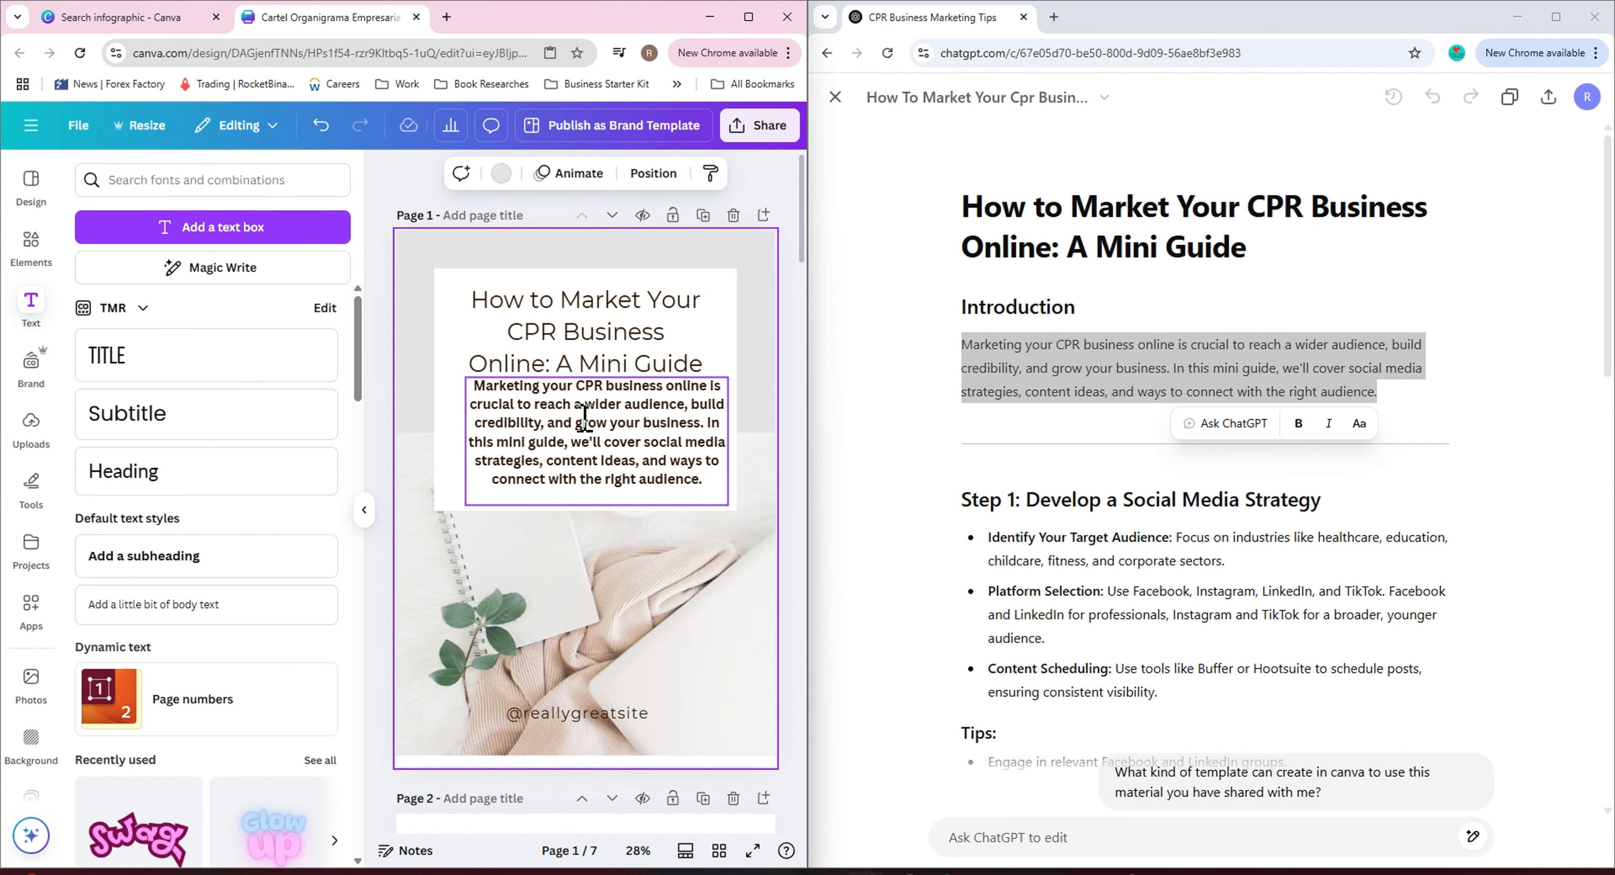
left_click(597, 422)
left_click_drag(597, 423, 761, 307)
left_click(761, 307)
left_click(651, 436)
double_click(639, 422)
left_click(668, 481)
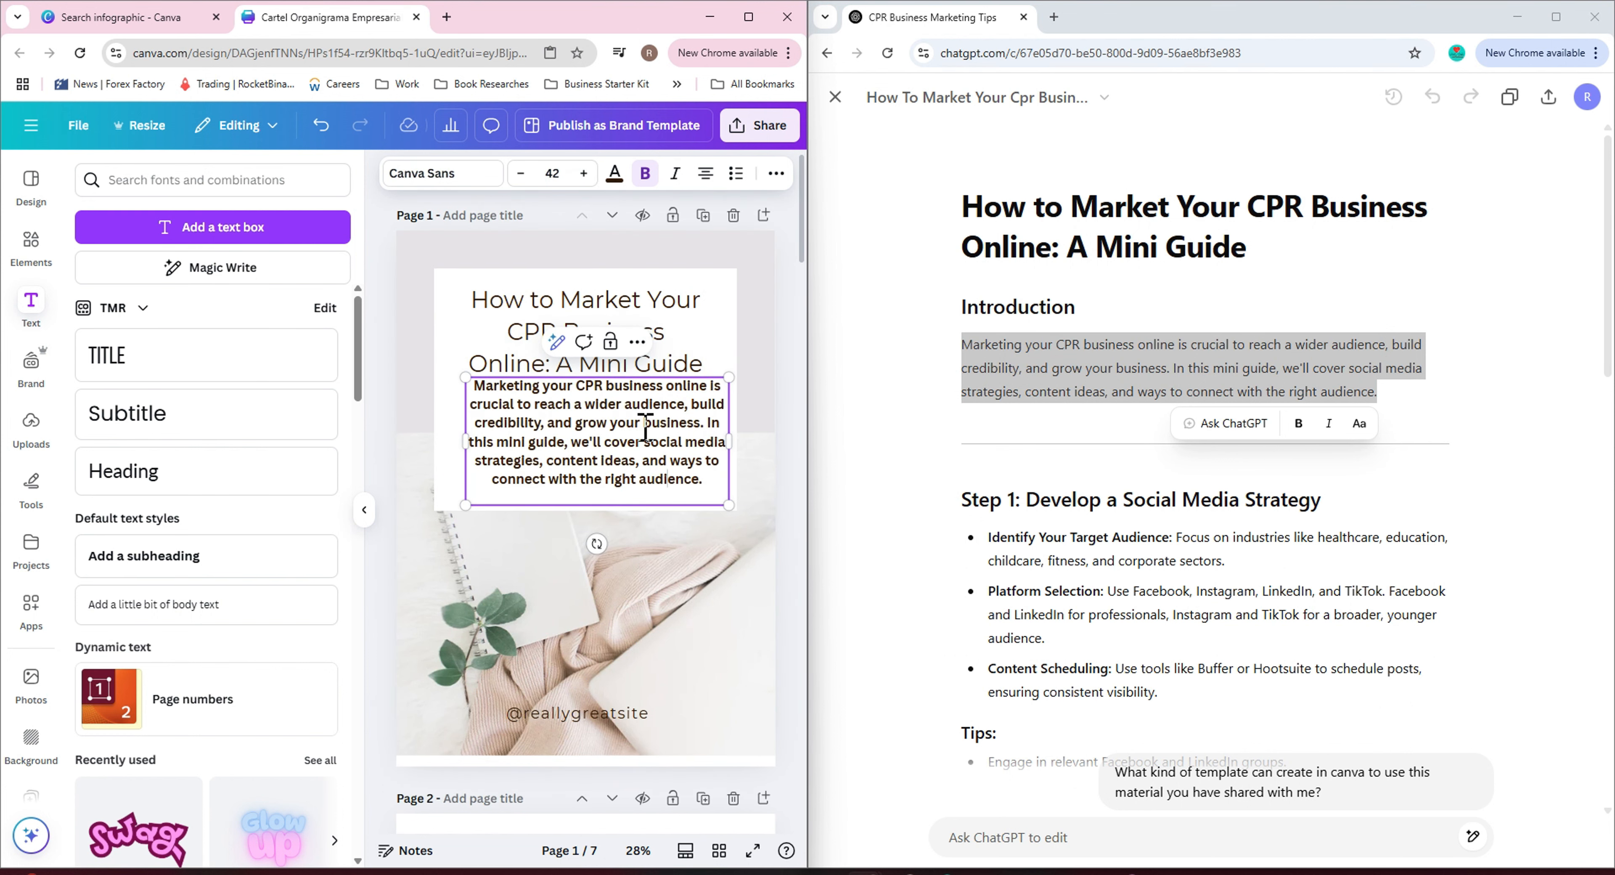
left_click(792, 316)
left_click_drag(583, 417, 616, 579)
left_click(771, 483)
left_click(616, 417)
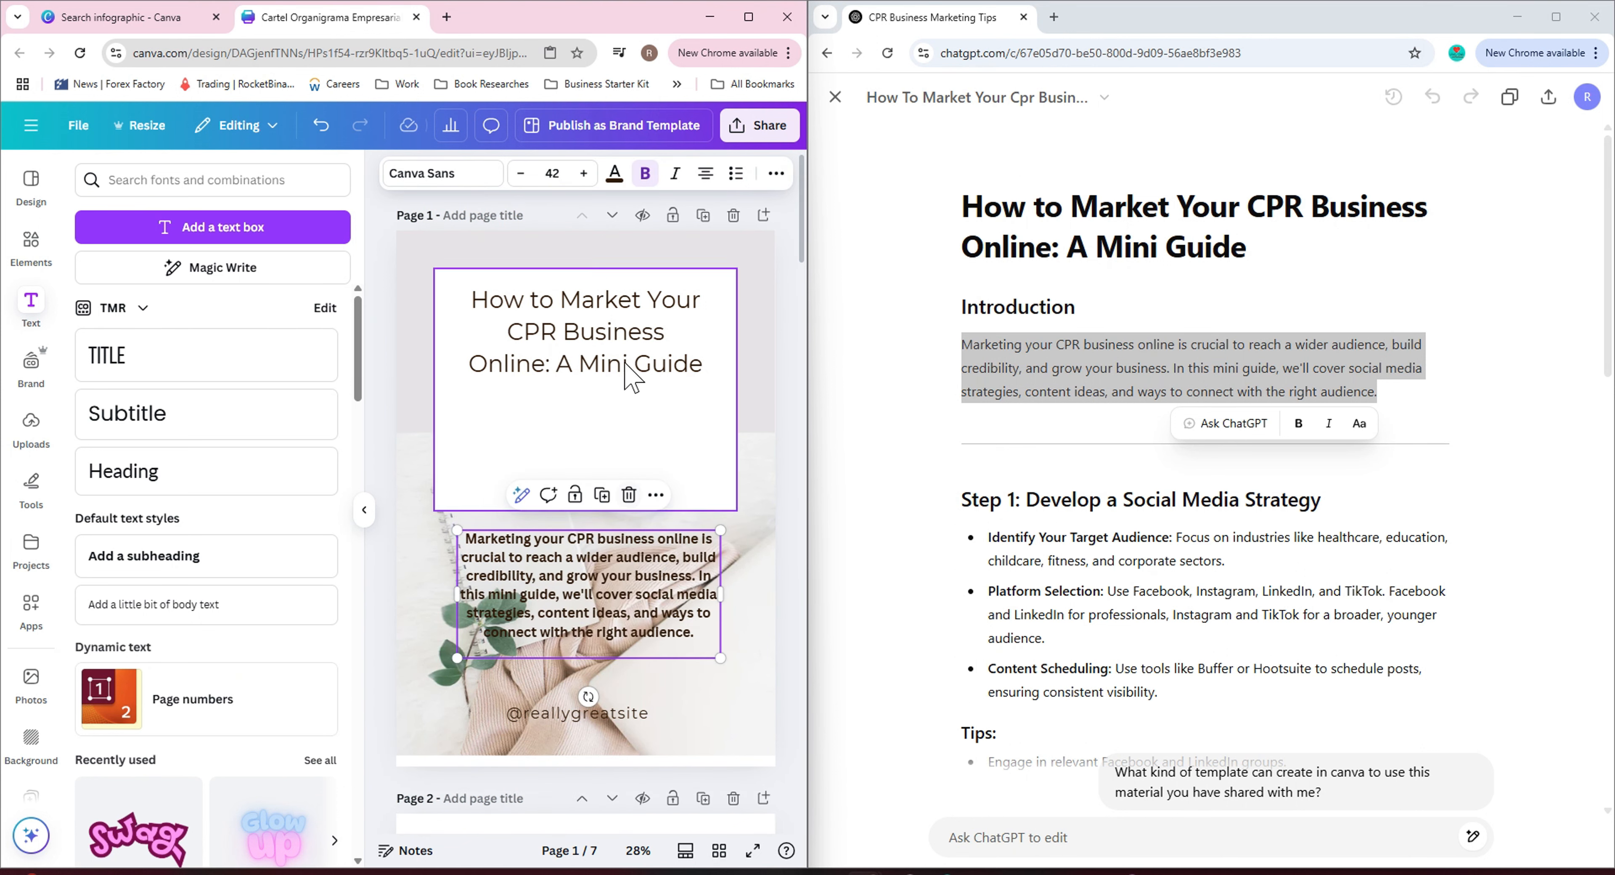
Move the cover title to the top of the white box and the paragraph up directly beneath it.
left_click_drag(624, 330, 623, 388)
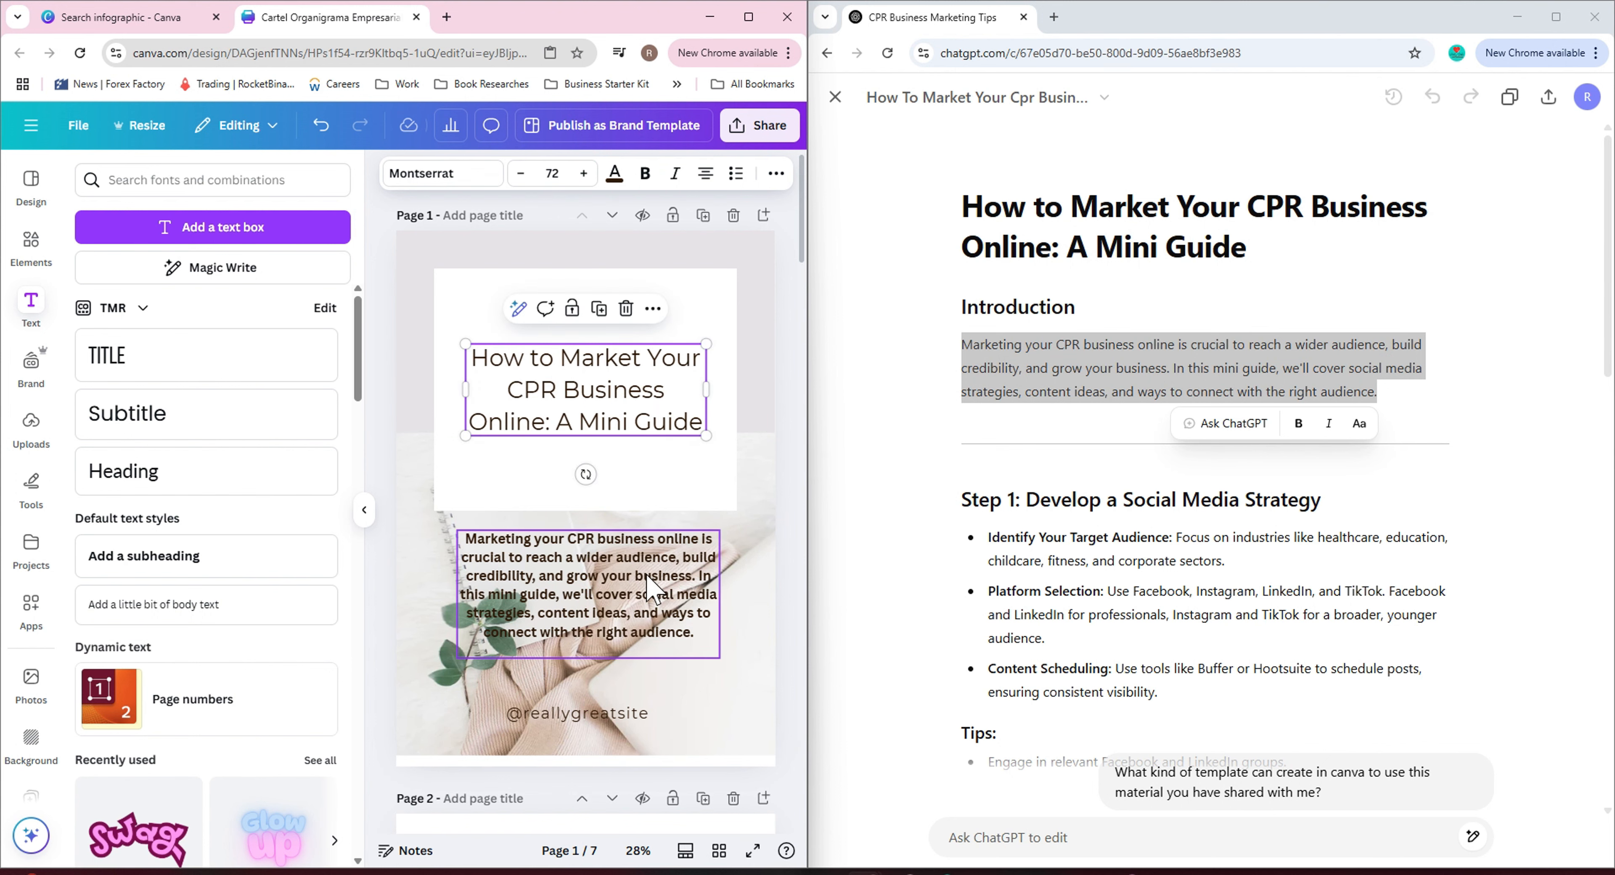
scroll(652, 589, "down", 5)
scroll(652, 590, "up", 4)
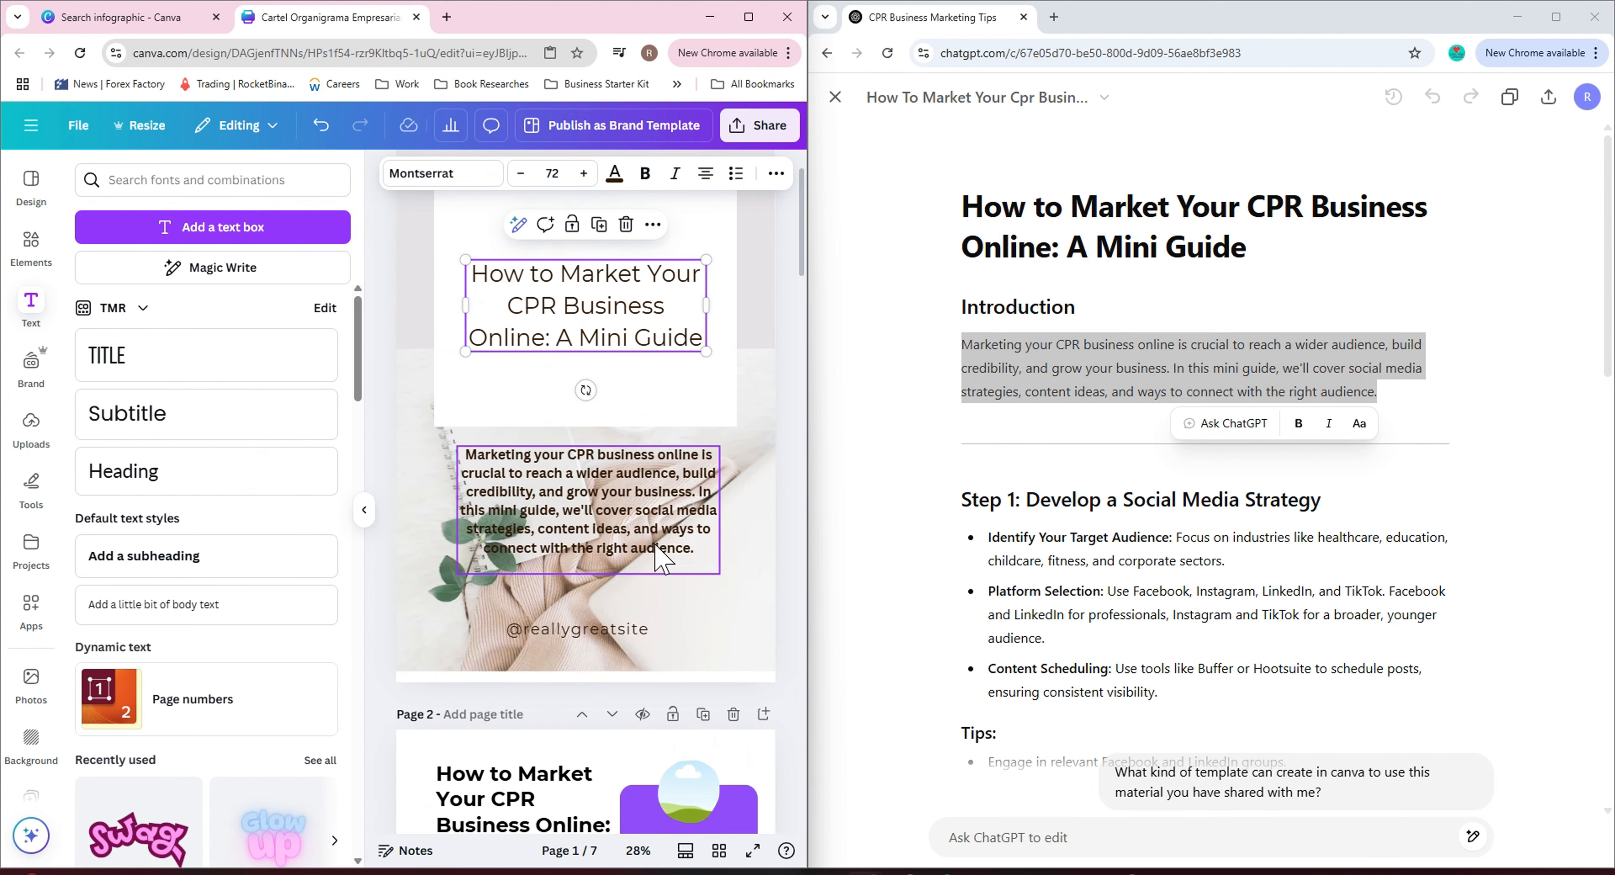
left_click(949, 836)
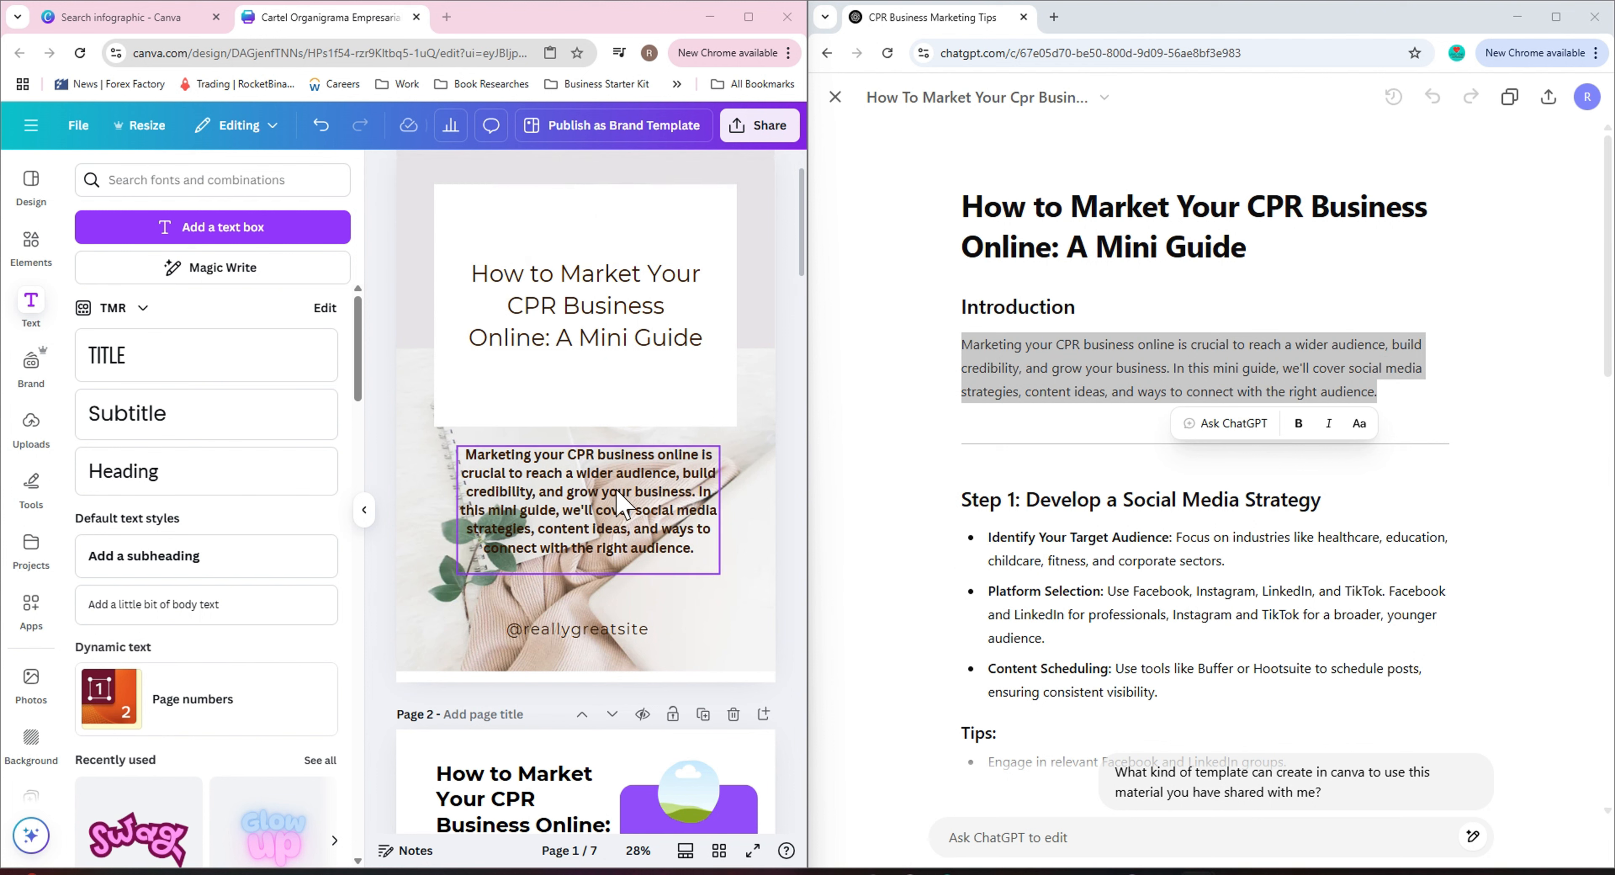
left_click_drag(599, 272, 590, 204)
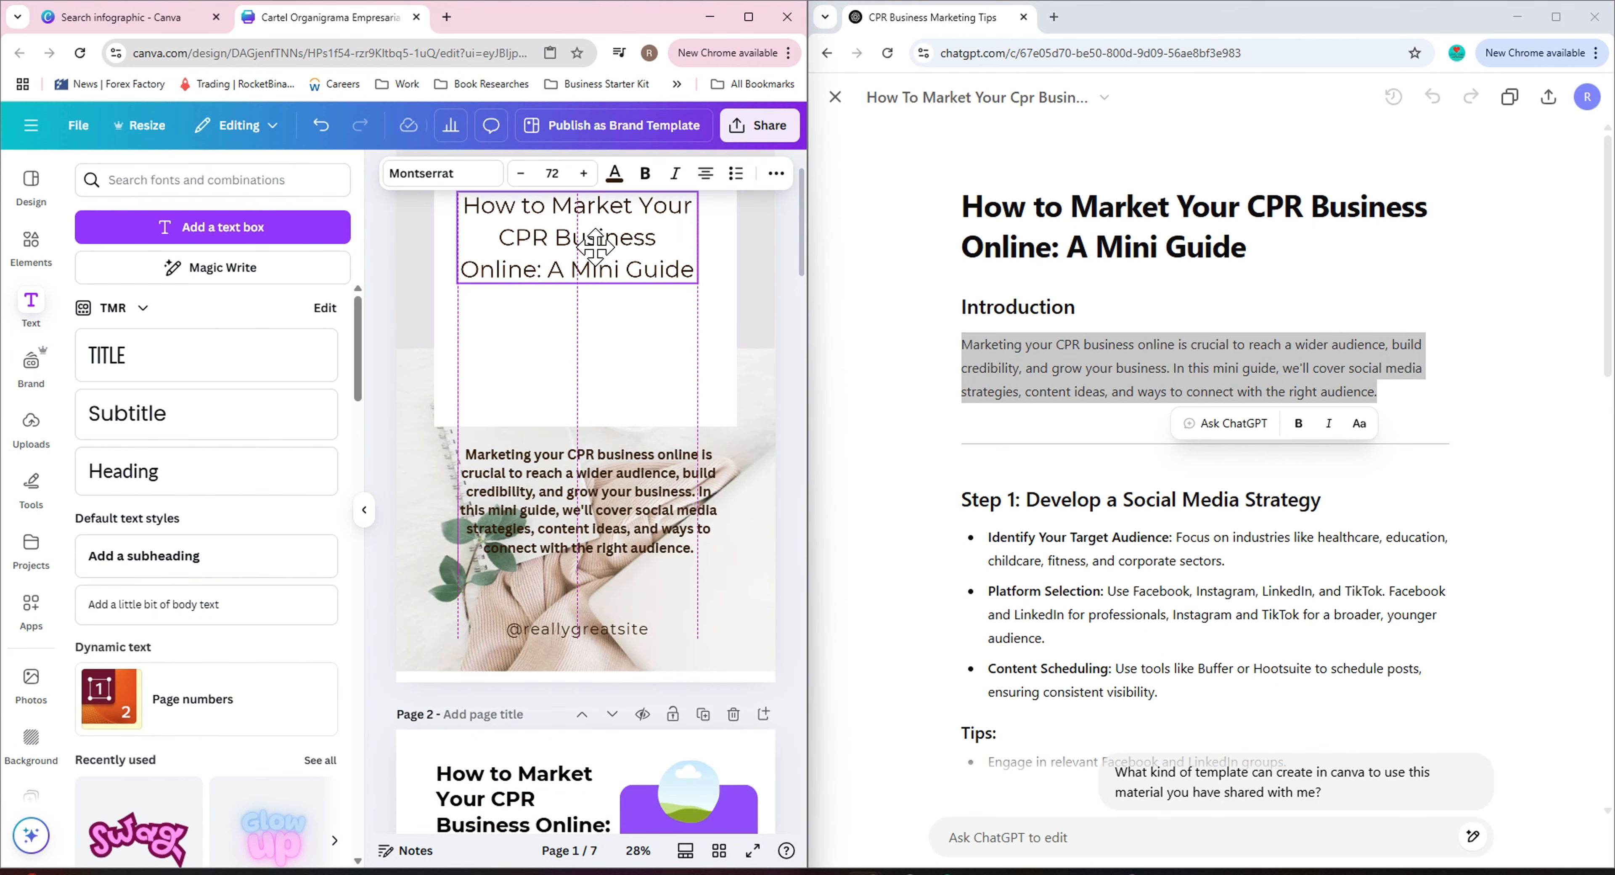
left_click(580, 508)
left_click_drag(576, 510, 575, 351)
left_click(520, 254)
left_click(552, 439)
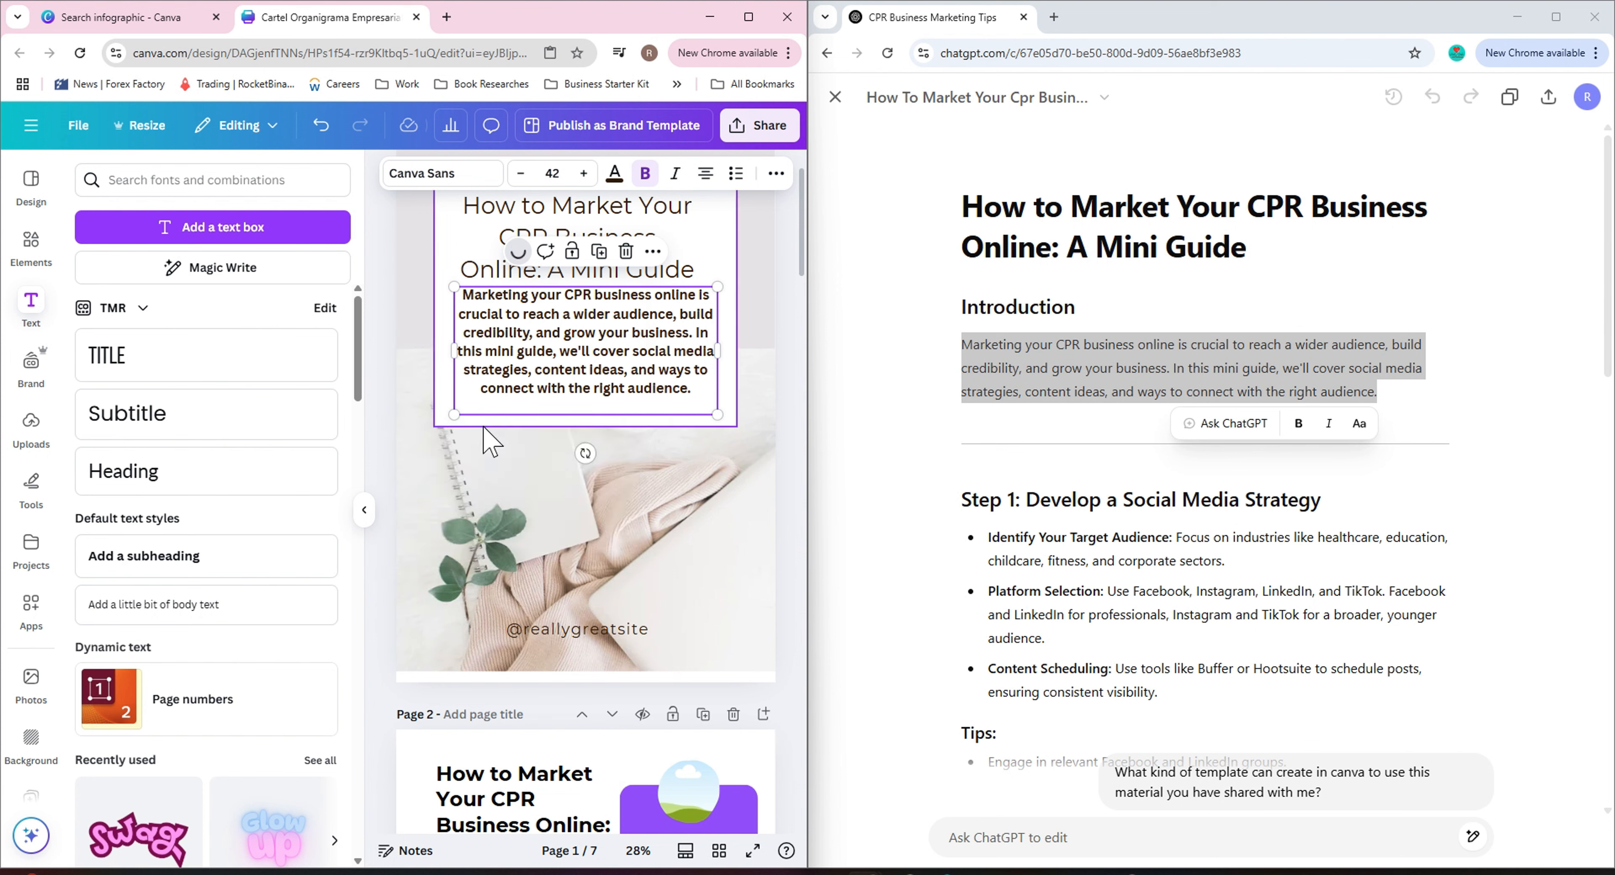
Try shortening the cover paragraph with Magic Write several times, undoing or dismissing each result.
left_click(364, 514)
left_click(364, 251)
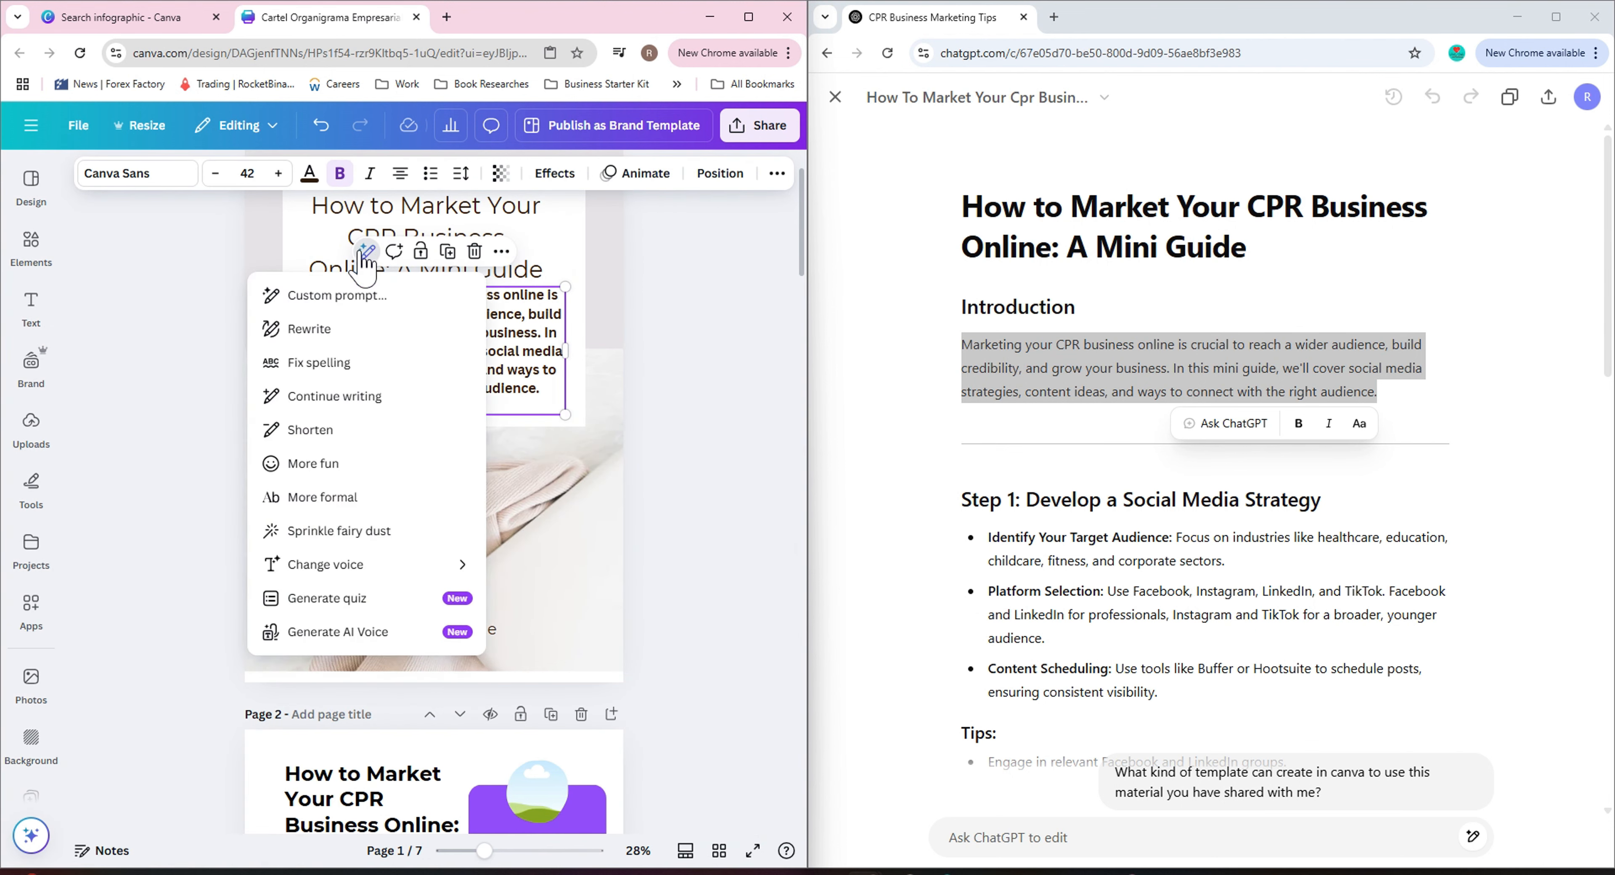
left_click(401, 428)
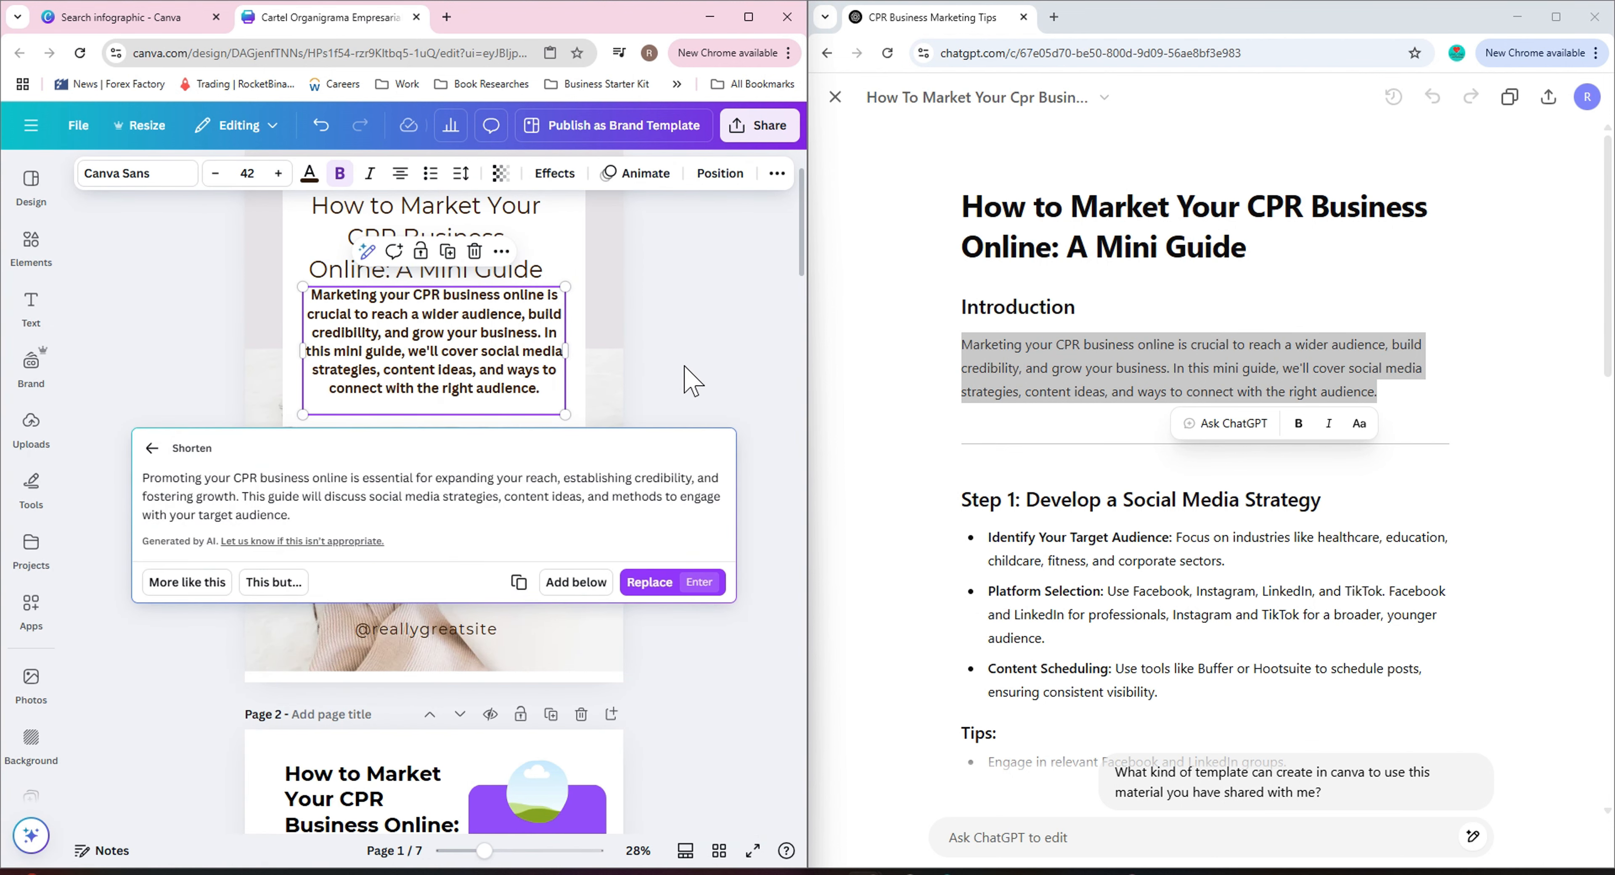
left_click(650, 582)
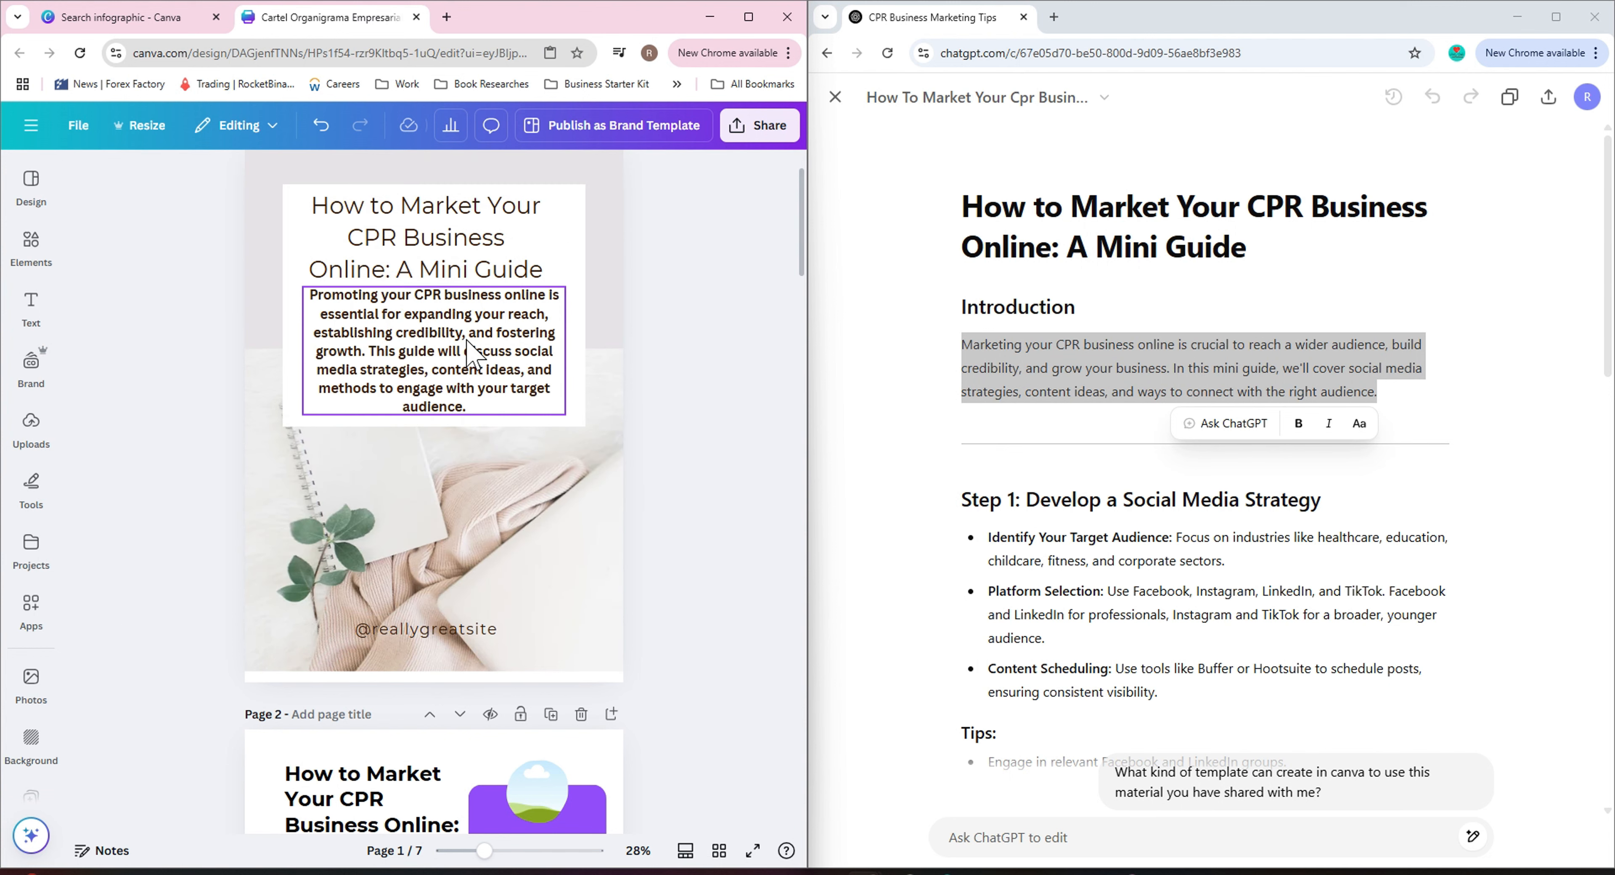
left_click(320, 125)
right_click(397, 333)
left_click(362, 250)
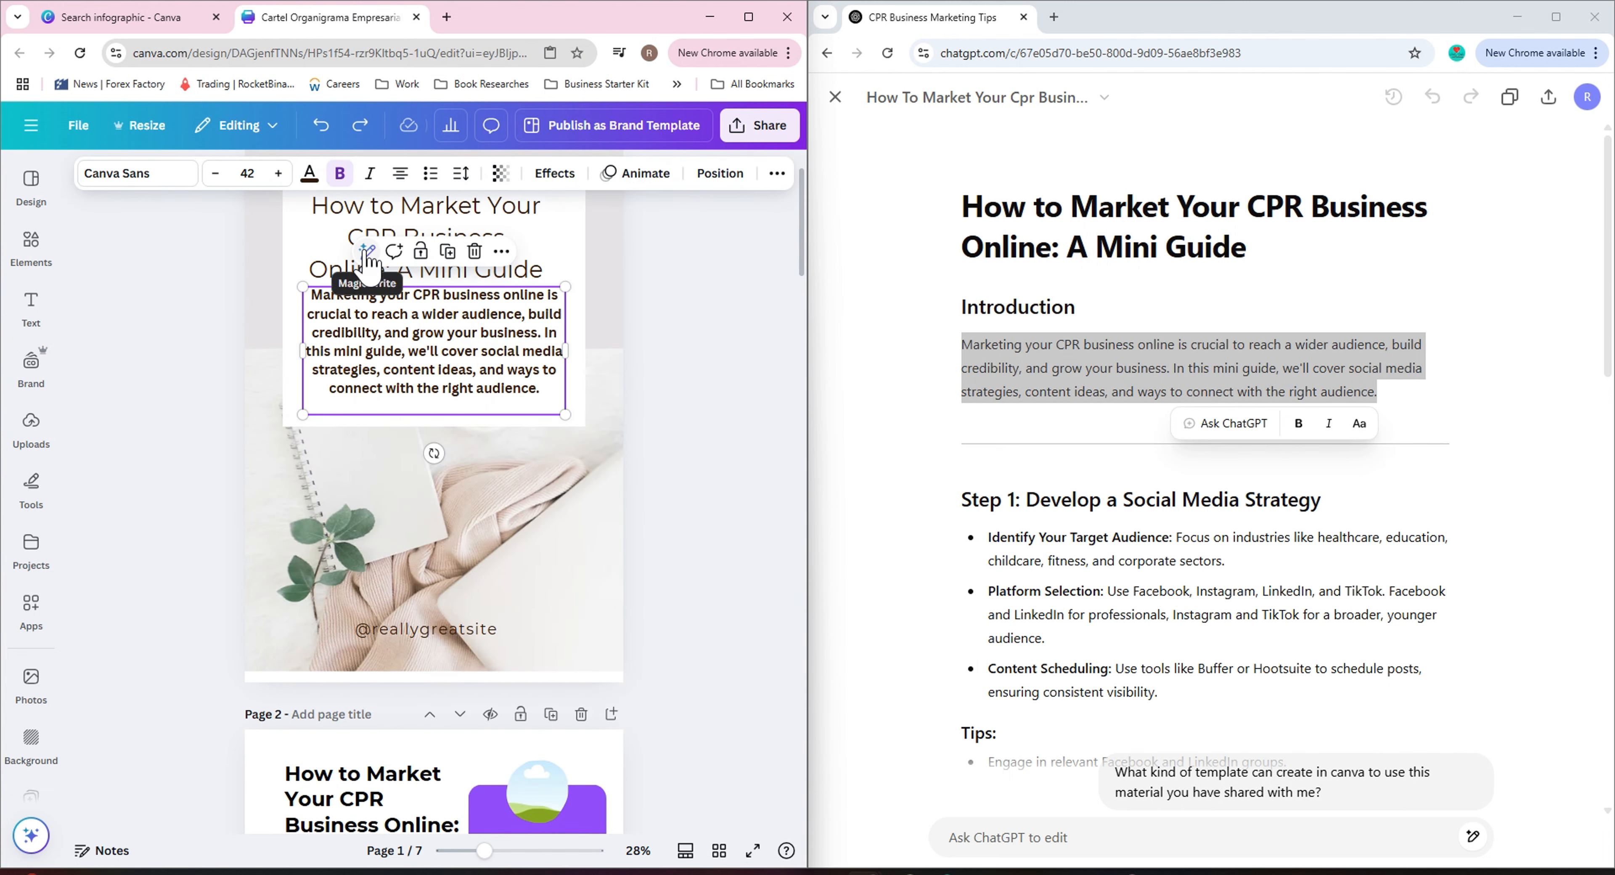
left_click(344, 424)
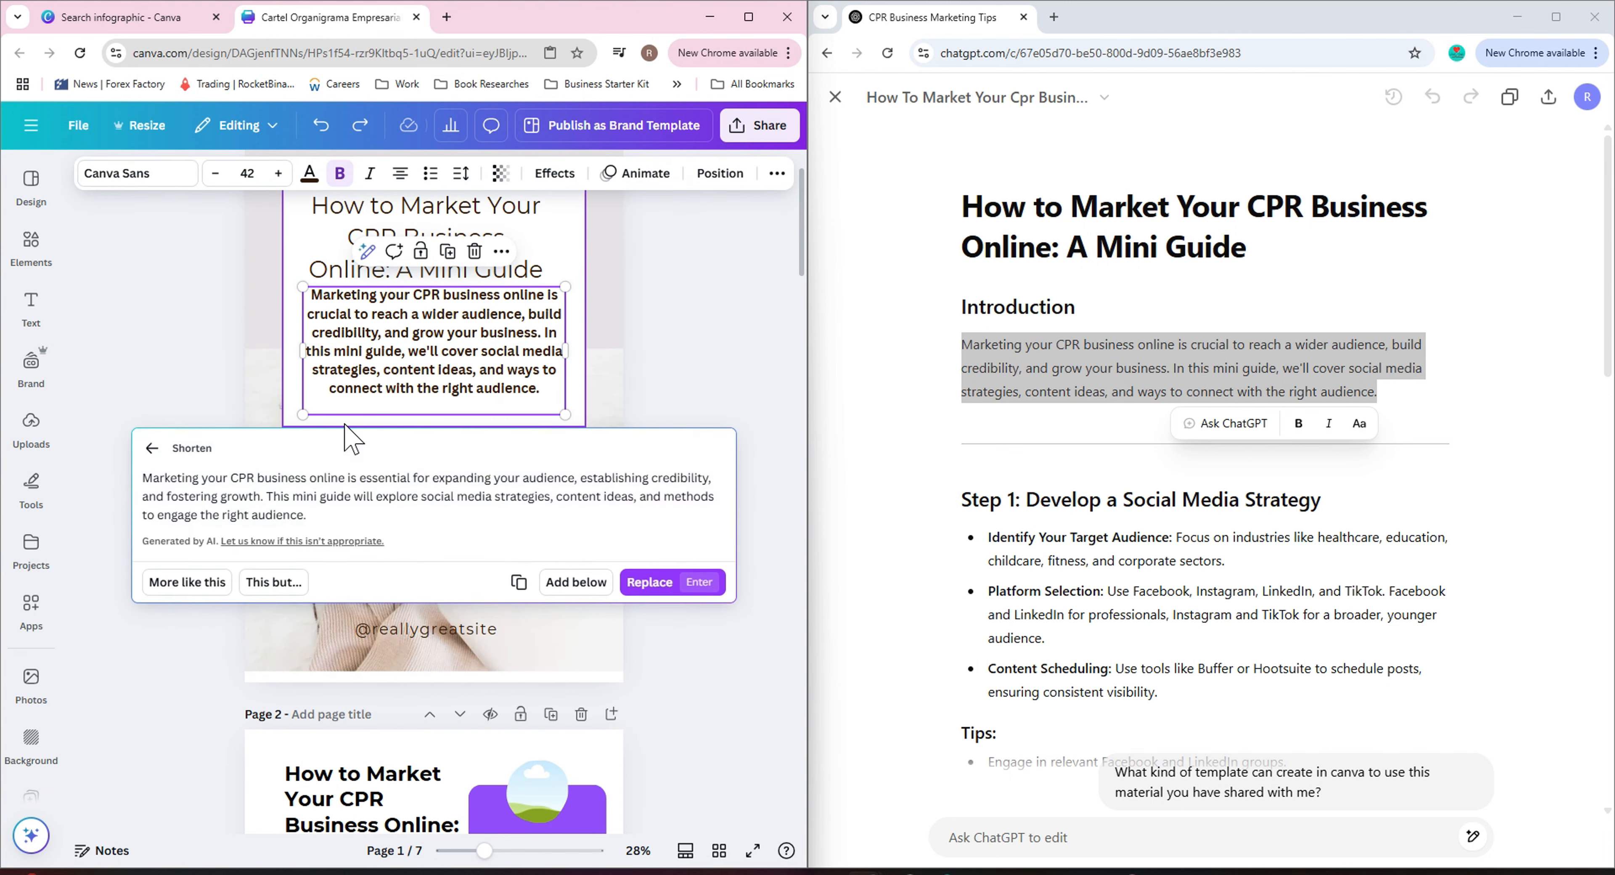
left_click(646, 583)
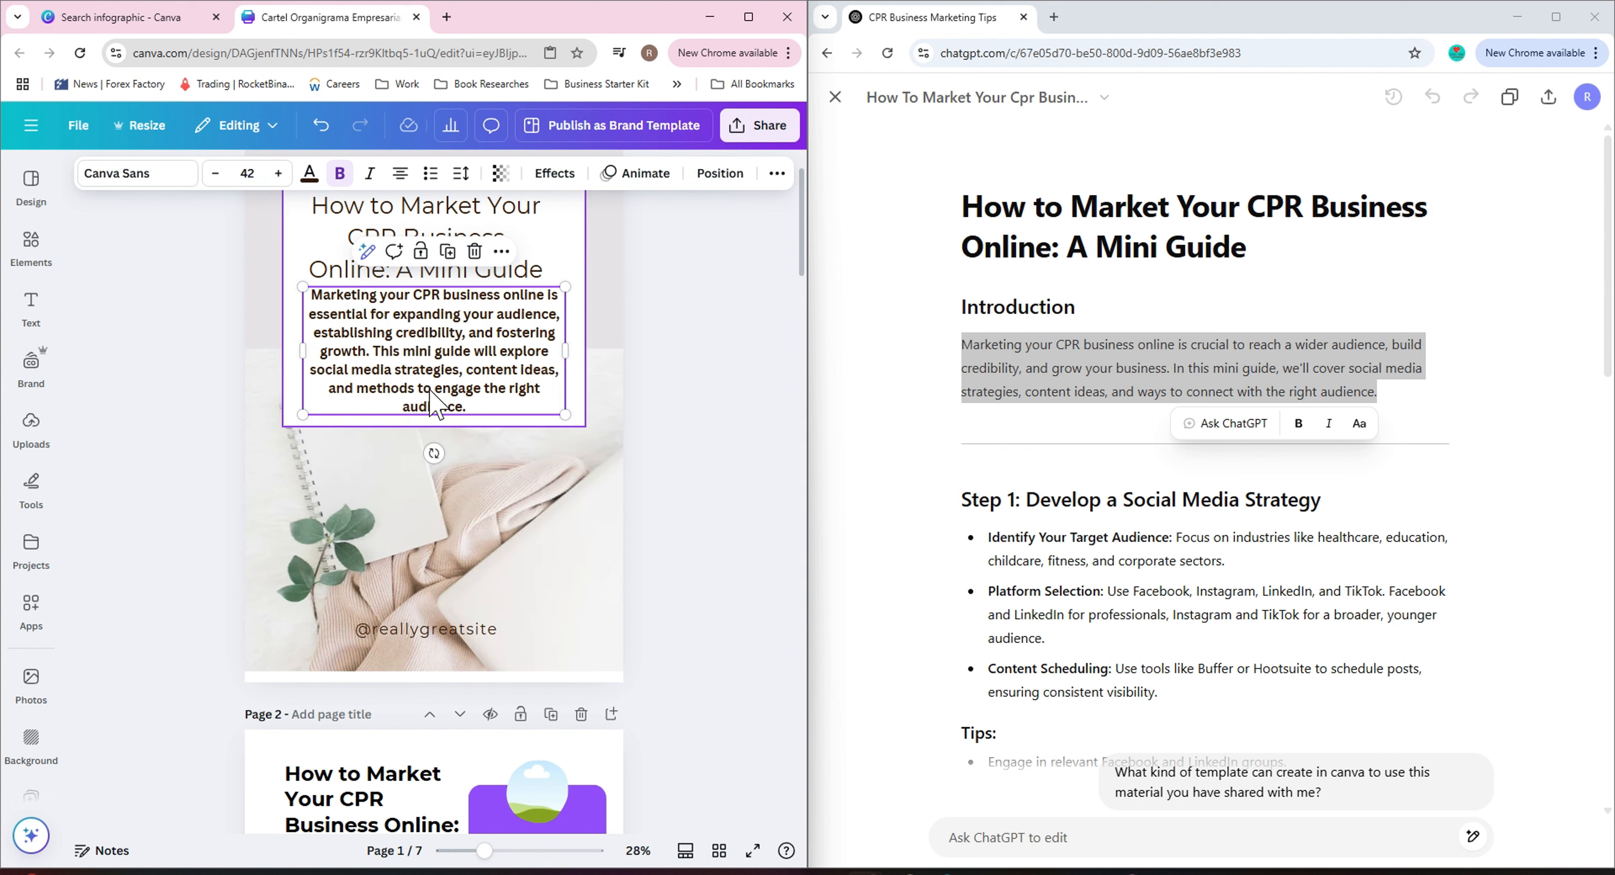
left_click(313, 127)
left_click(367, 251)
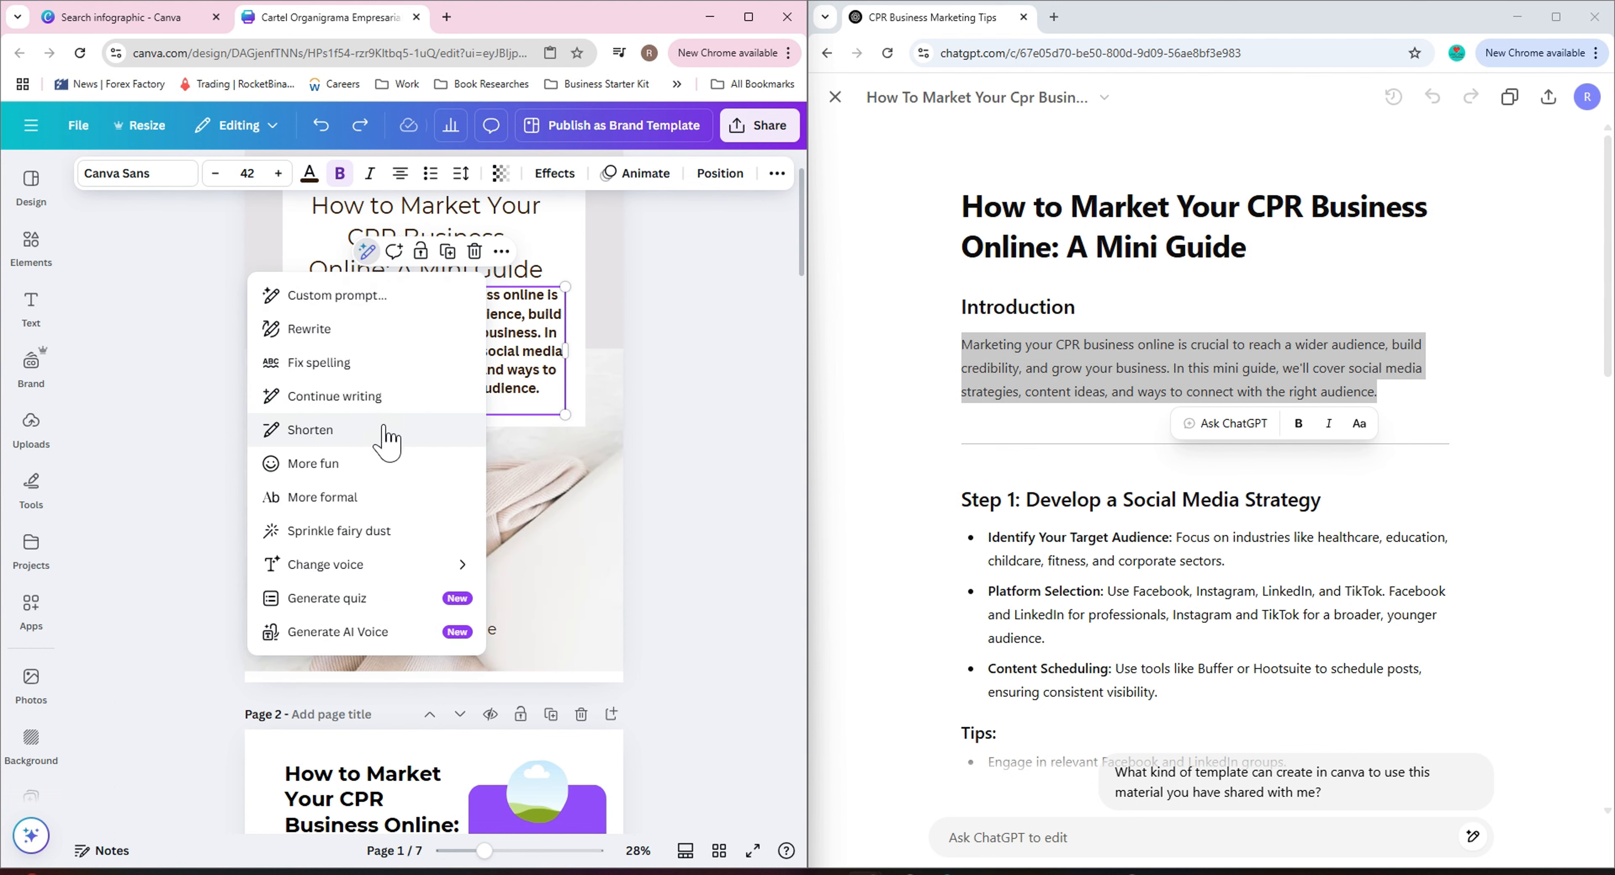
left_click(371, 439)
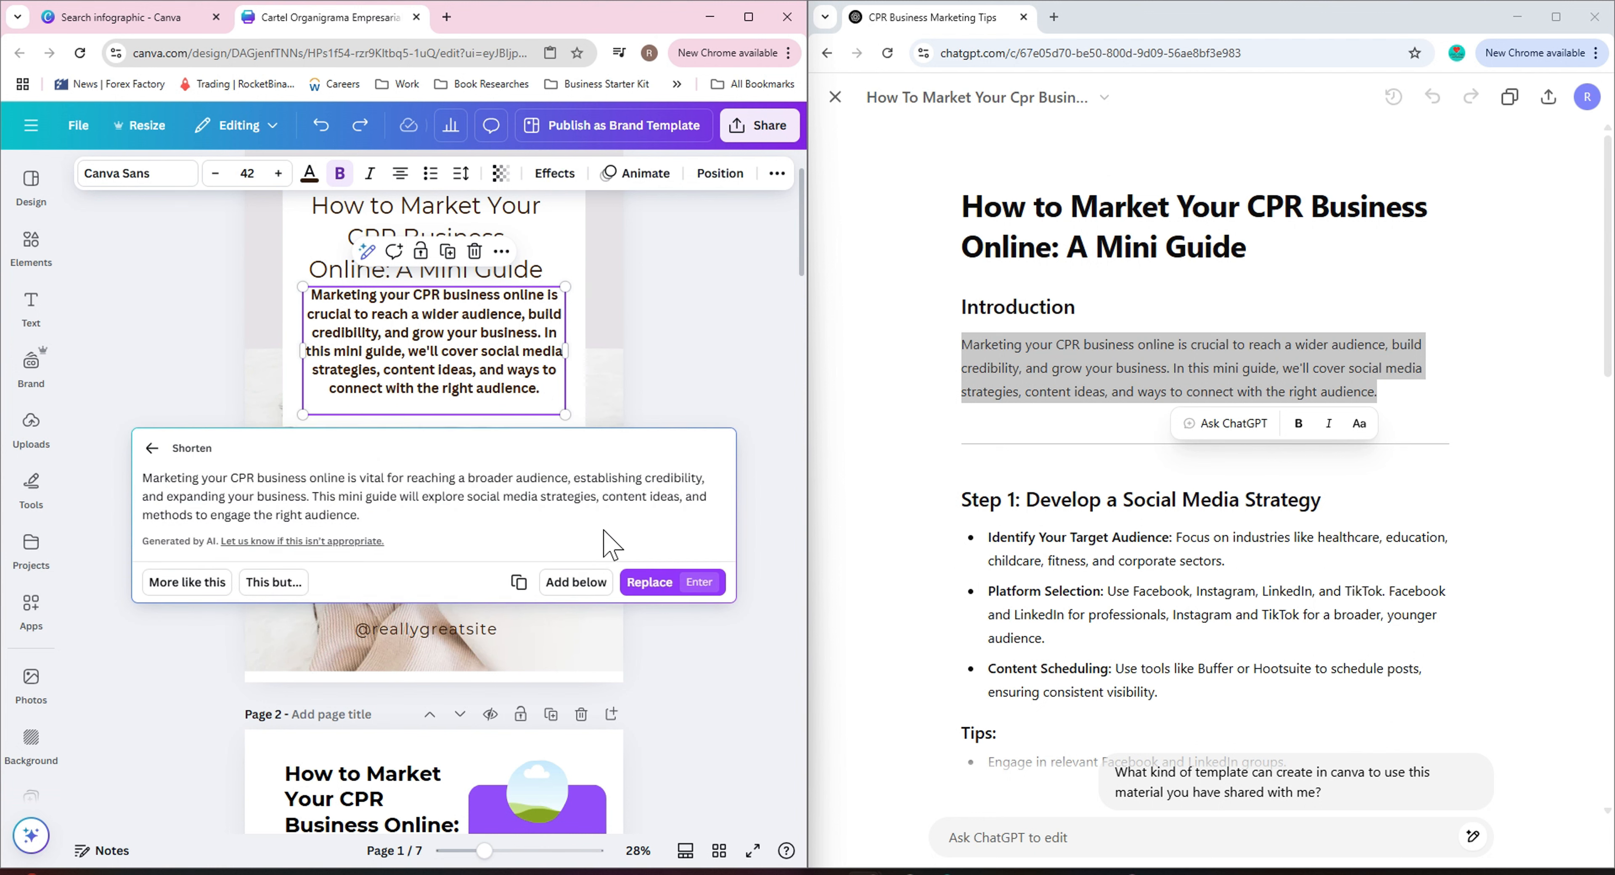
left_click(153, 453)
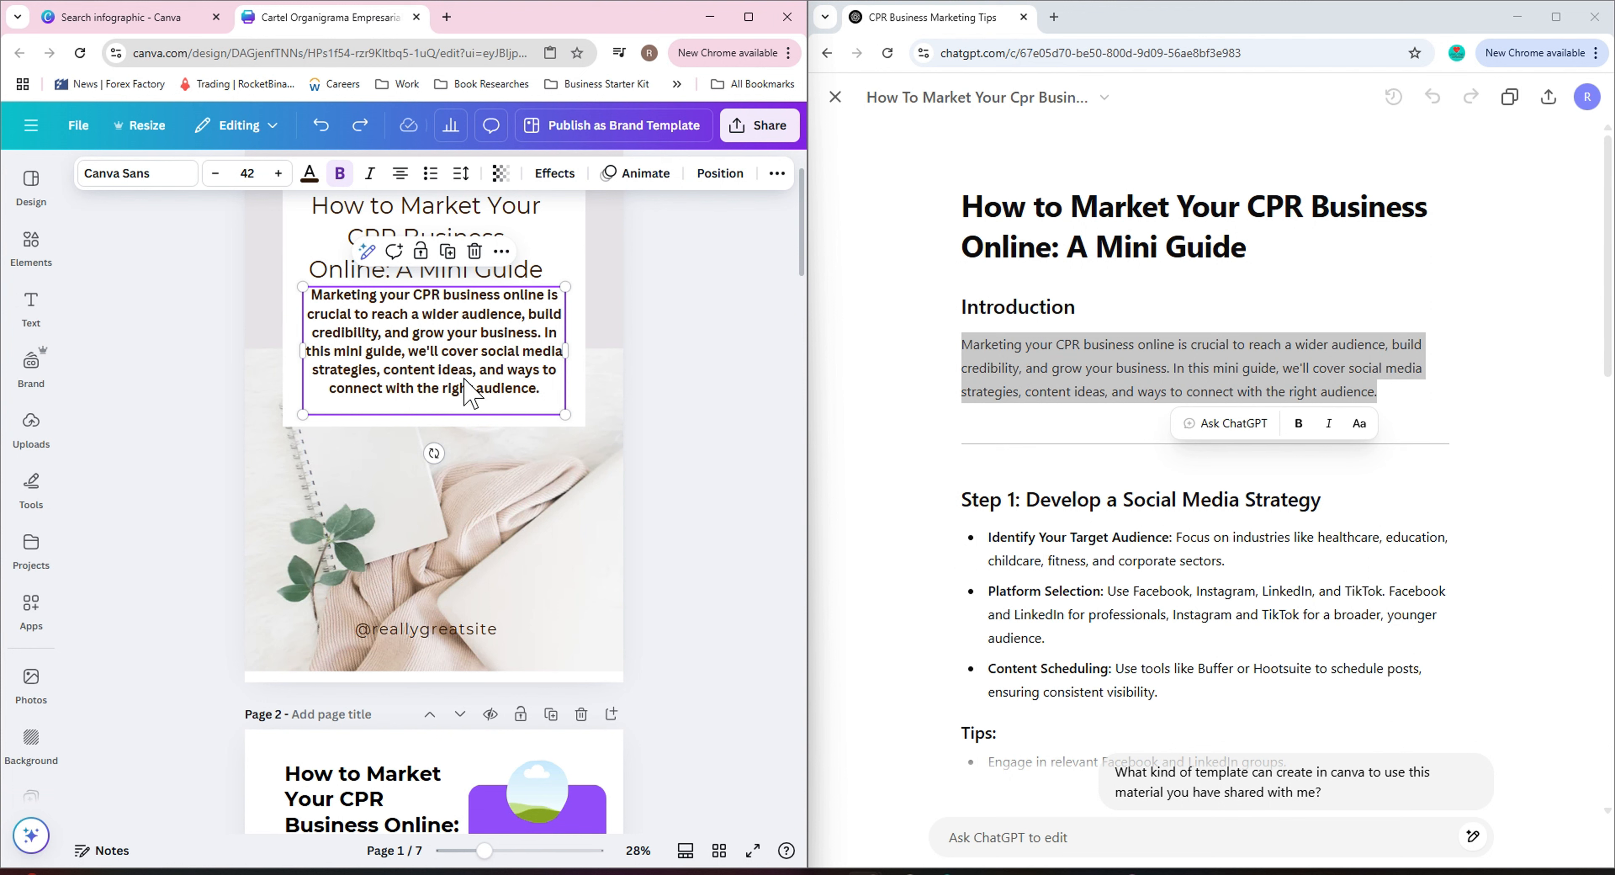
Delete the paragraph's first sentence and lower the text box slightly.
left_click(467, 343)
left_click_drag(538, 332, 309, 293)
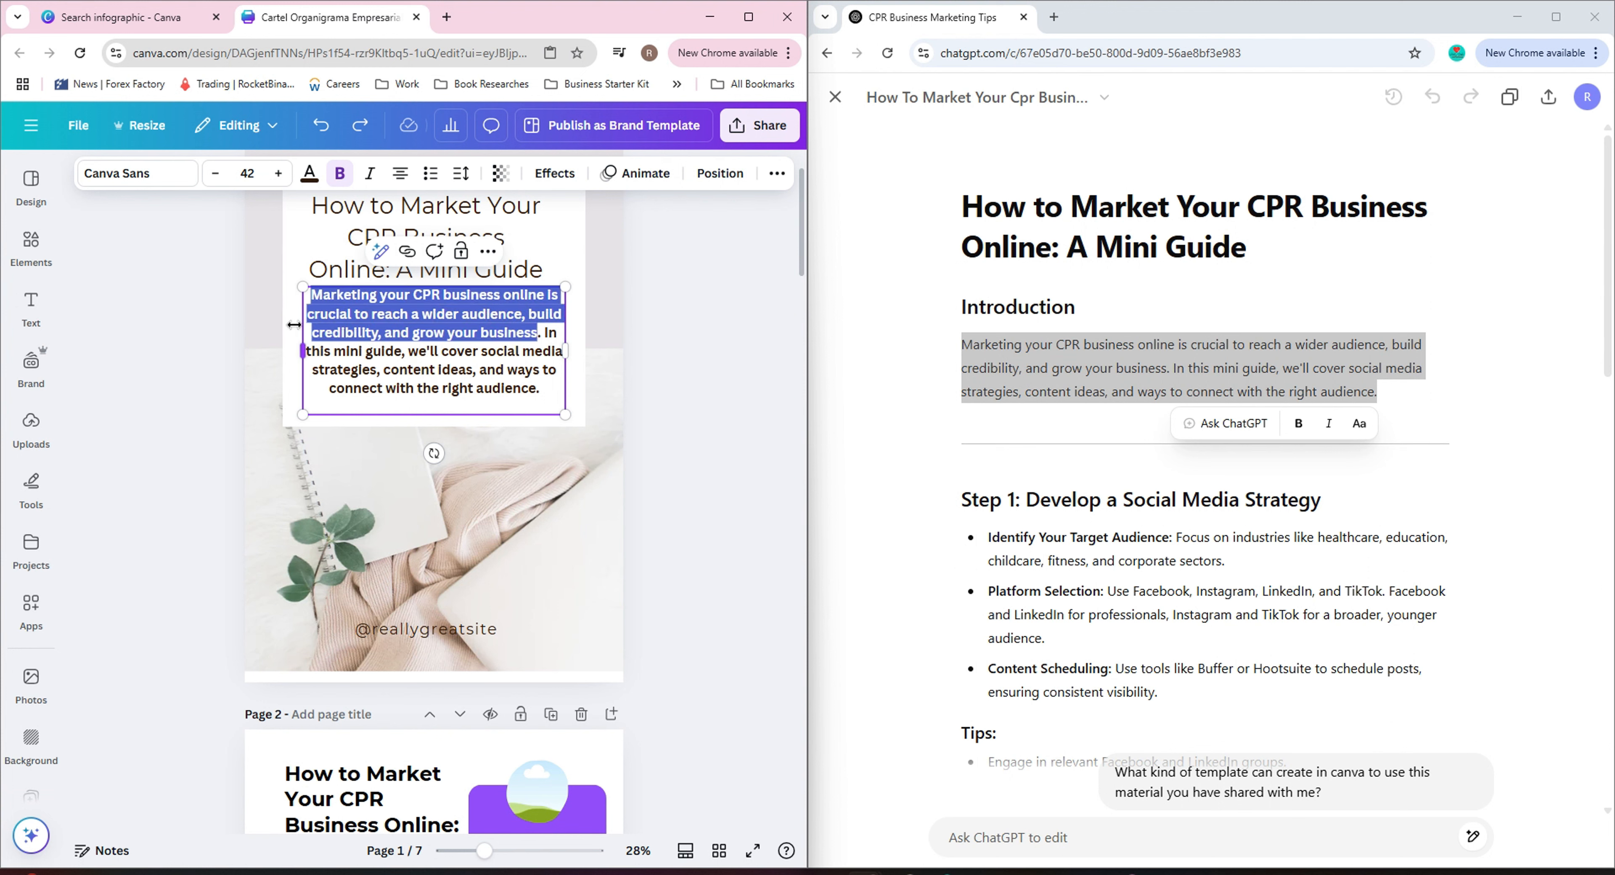
key("BackSpace")
key("Delete")
key("Delete")
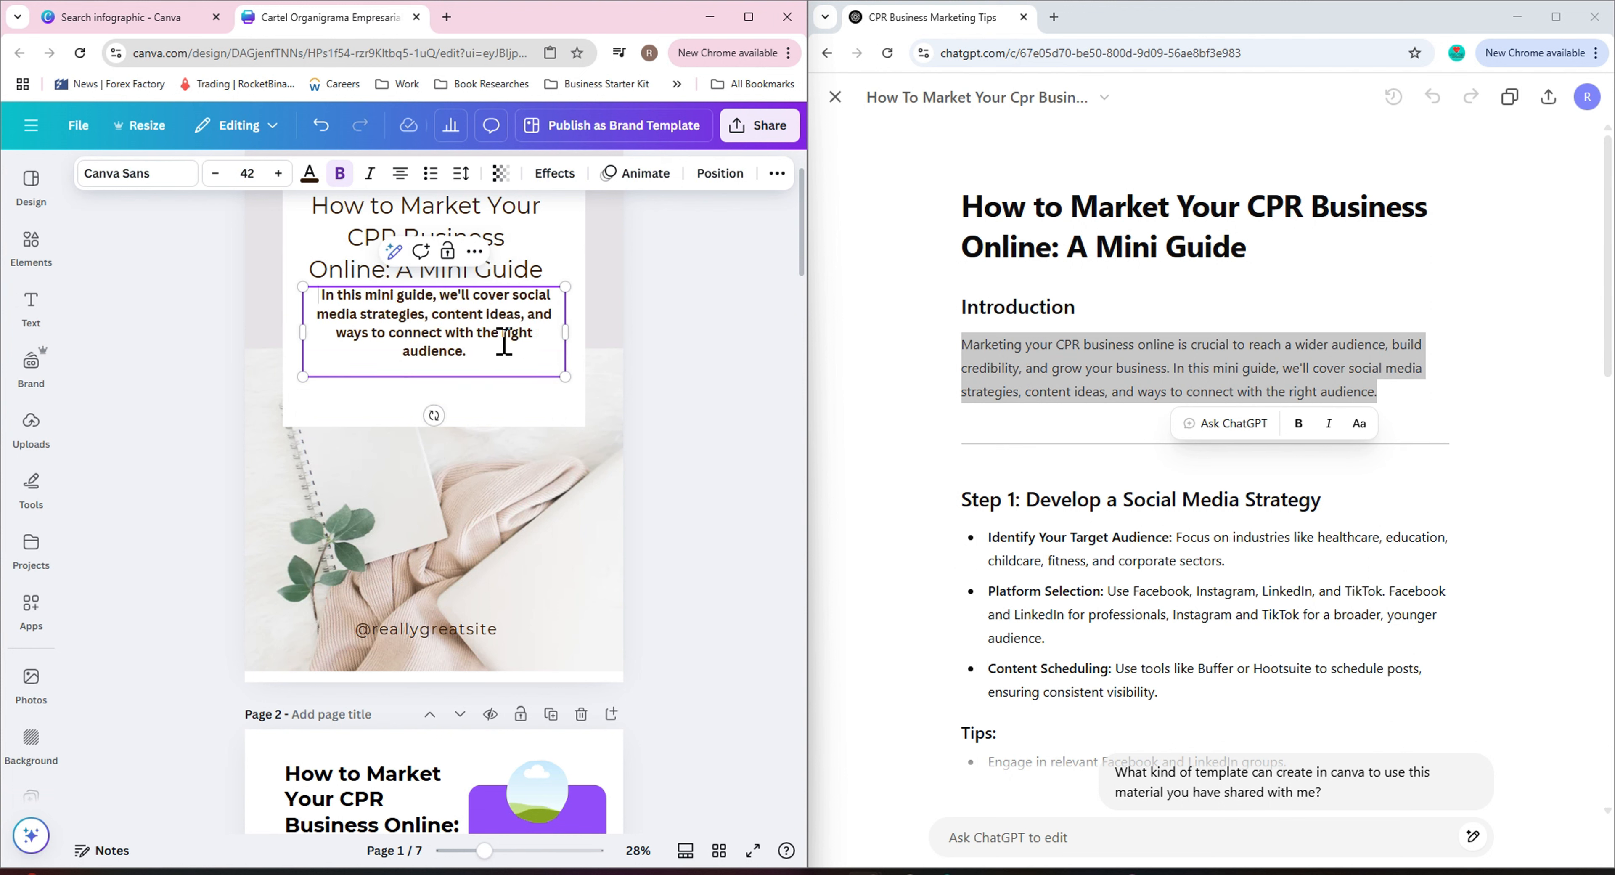
left_click(657, 319)
left_click_drag(457, 307, 459, 335)
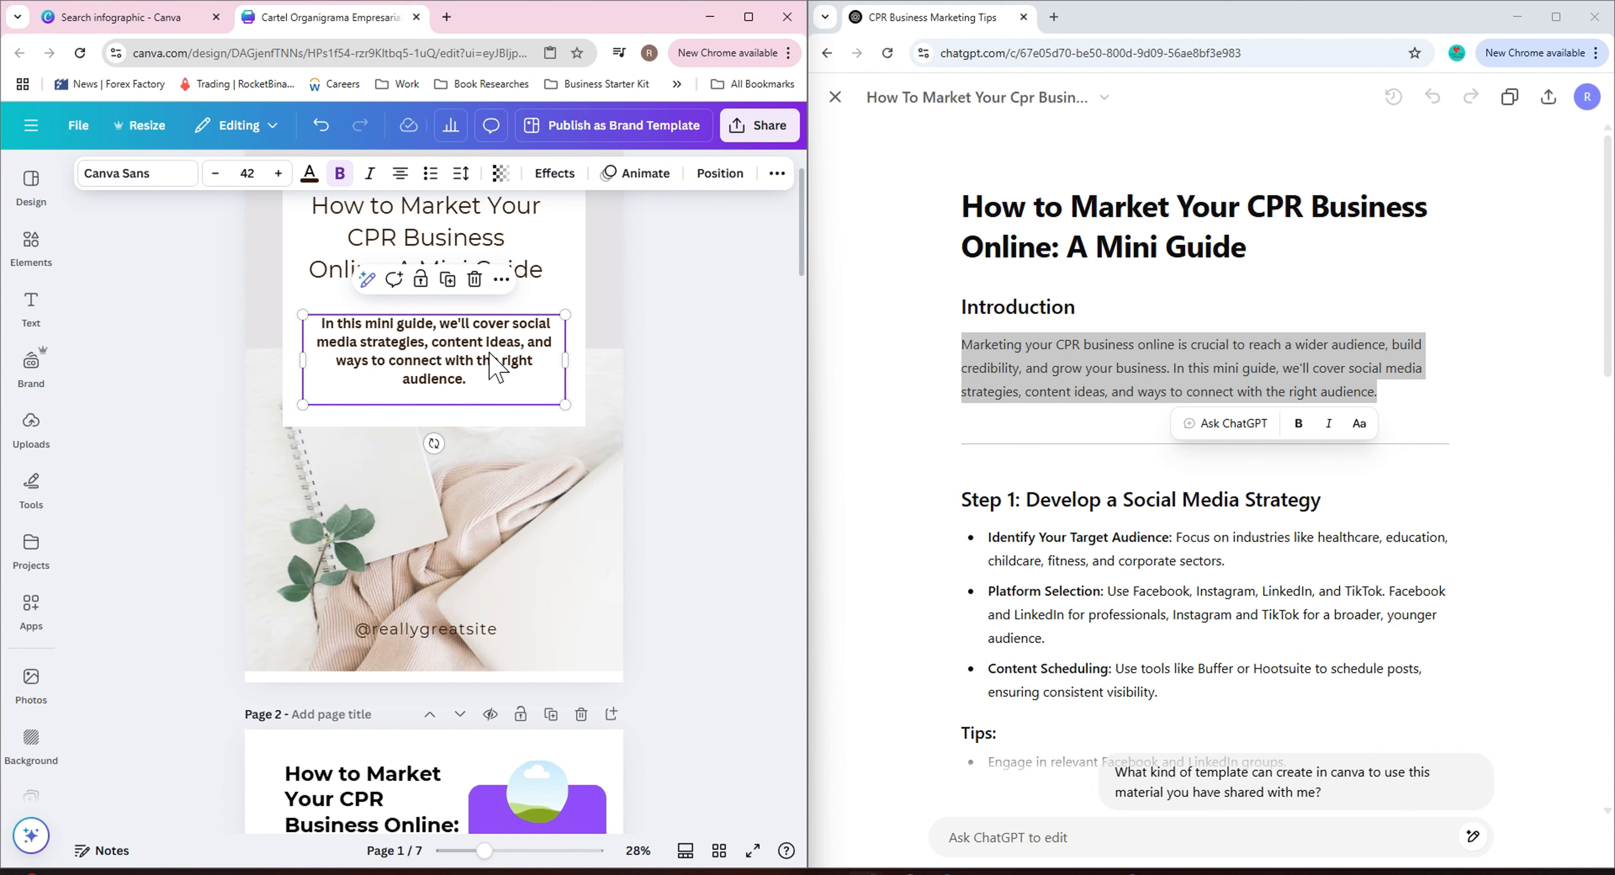
Extend the paragraph's ending to read 'the right audience as a CPR Business.'.
left_click(479, 378)
key("BackSpace")
type("as a")
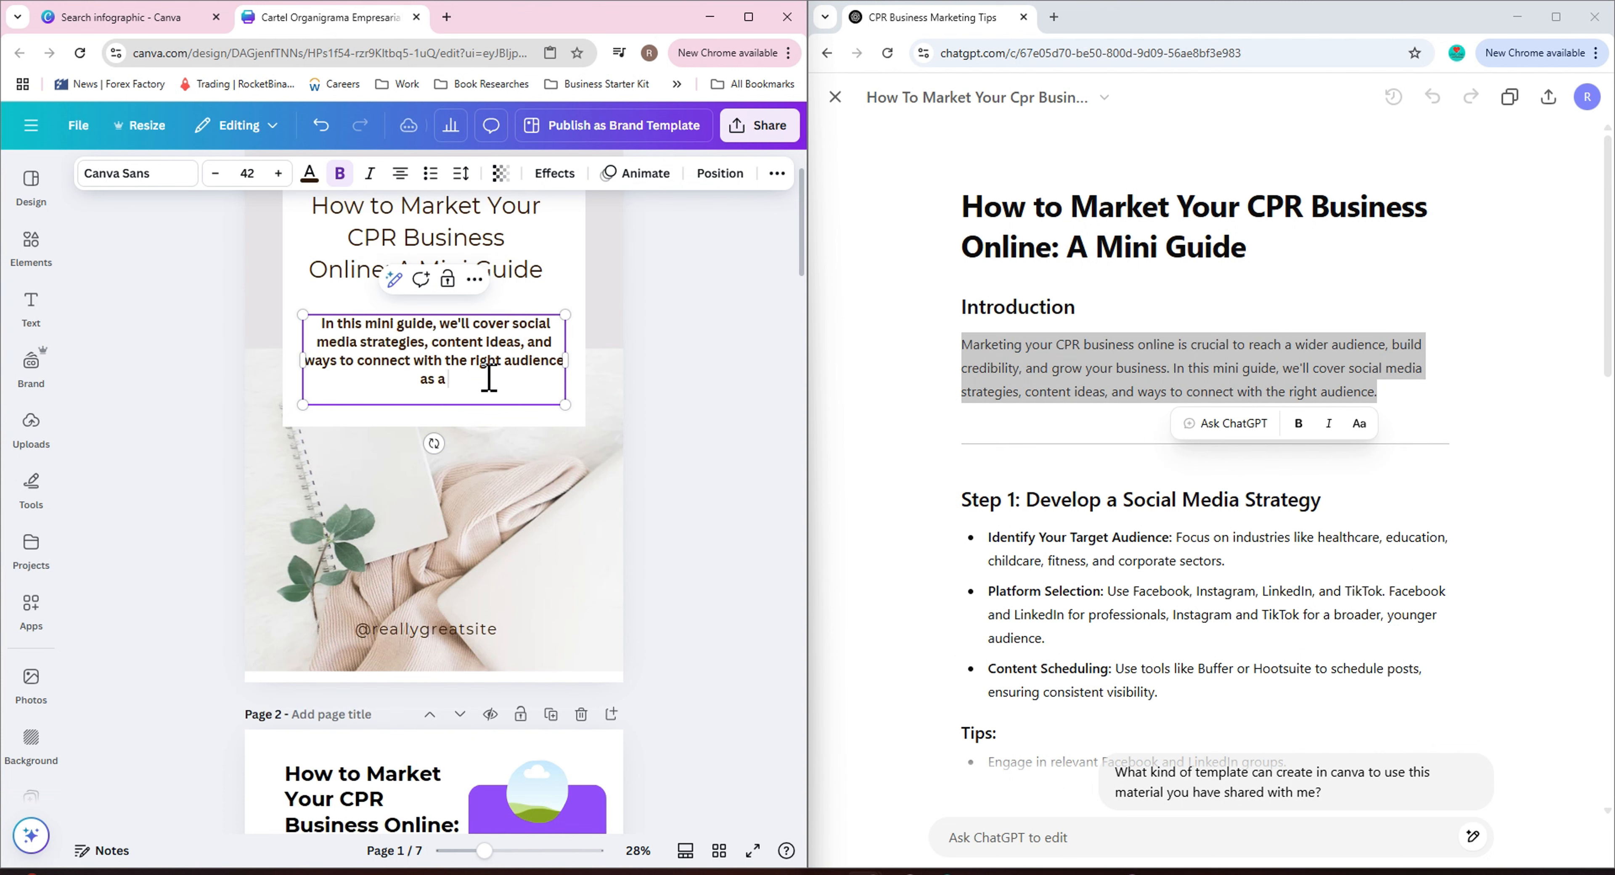
type(" CPR Business.")
left_click(393, 279)
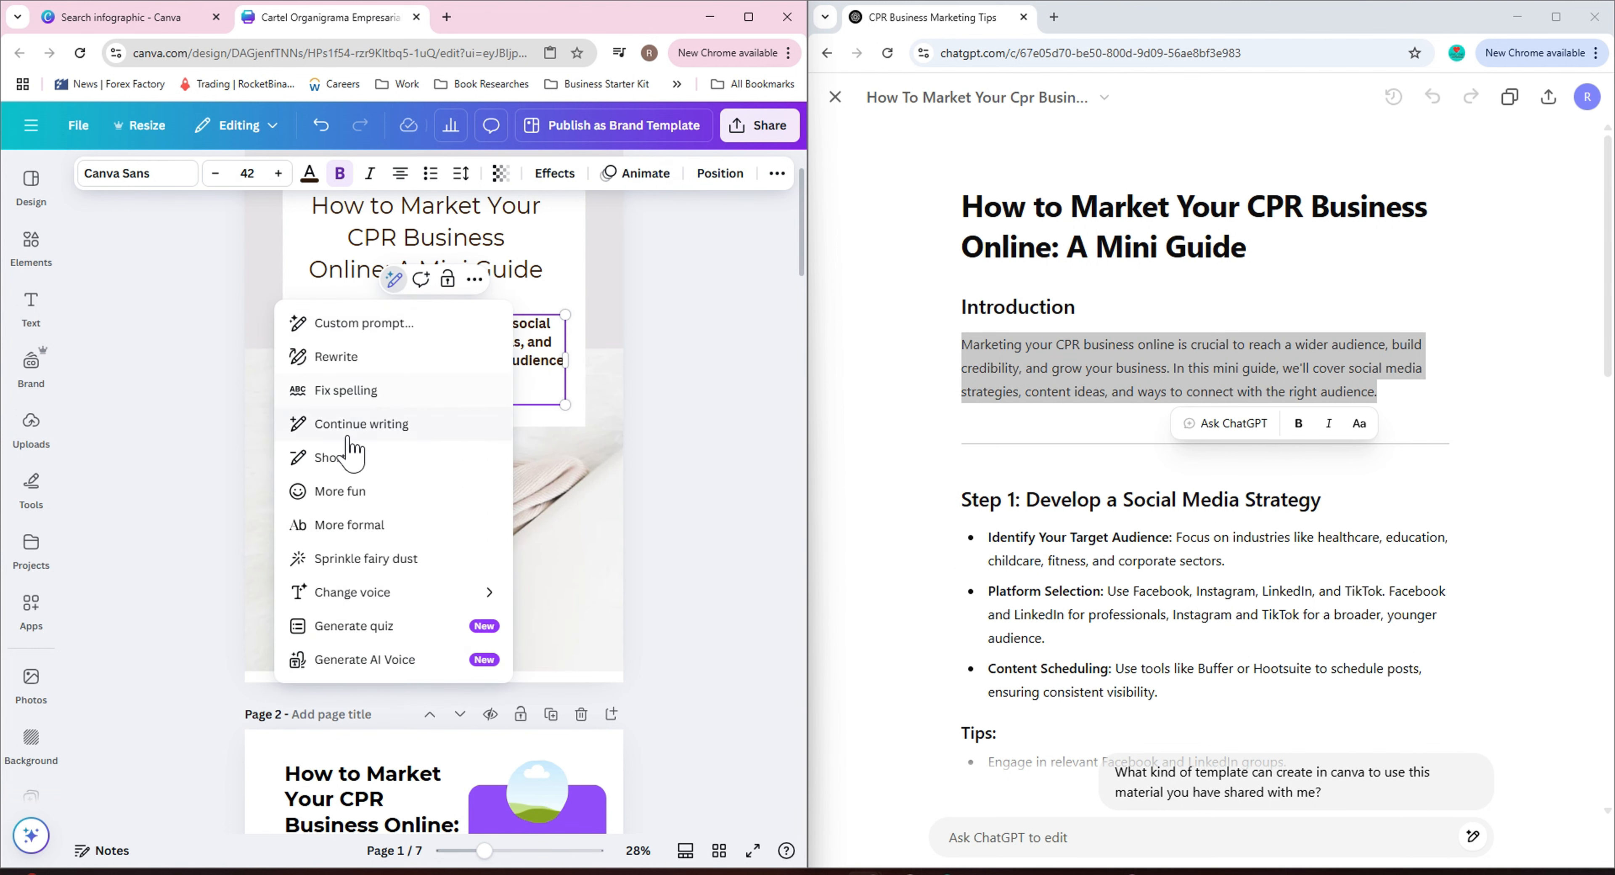
left_click(348, 357)
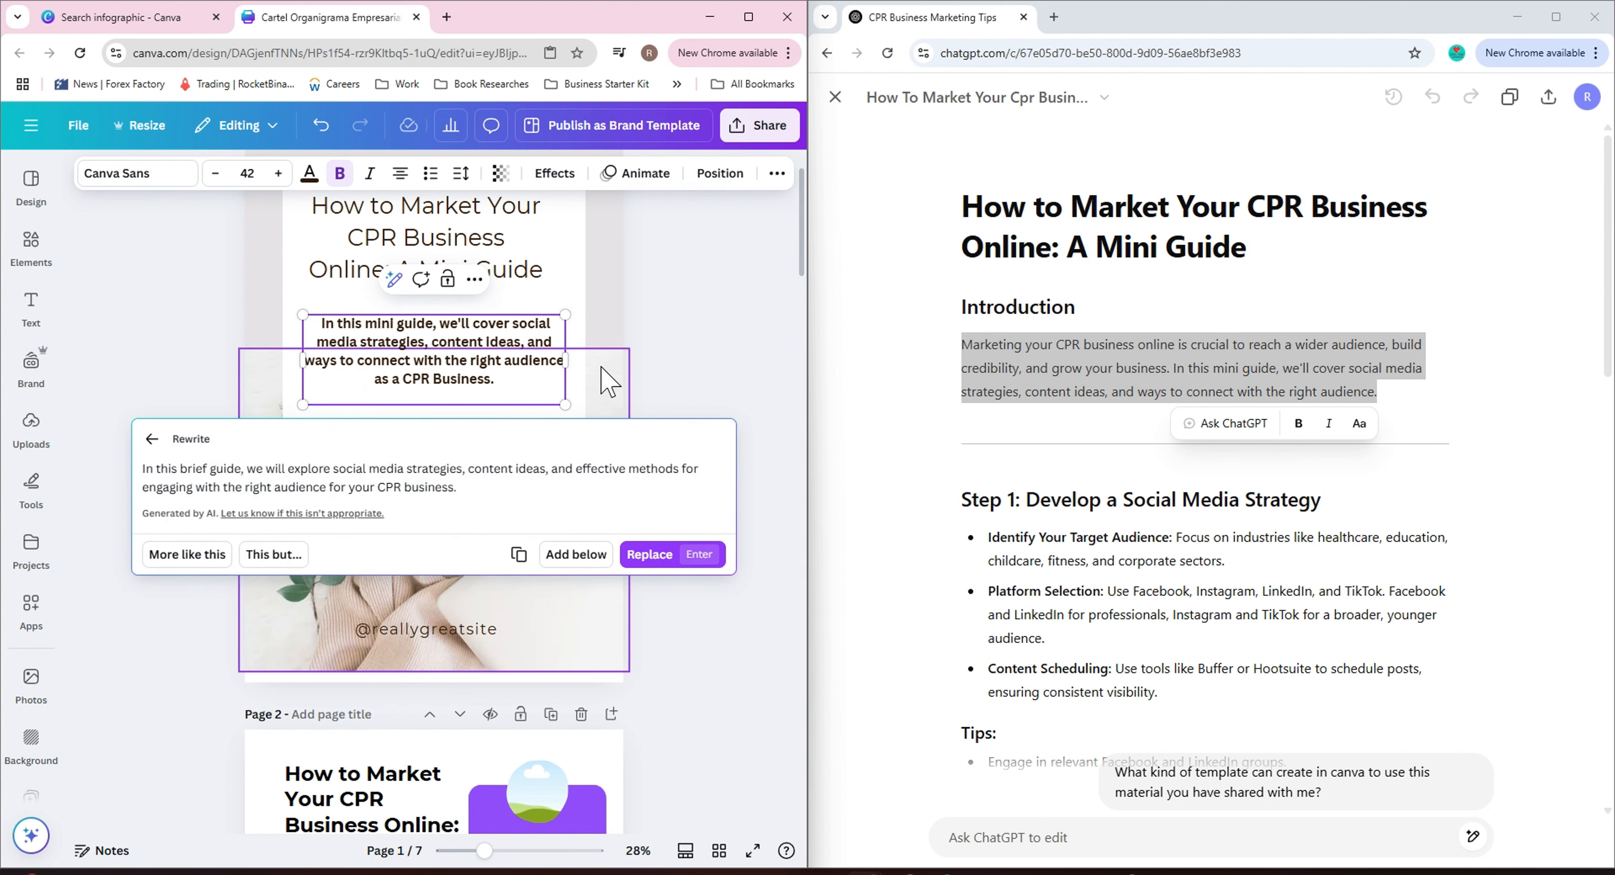
left_click(141, 452)
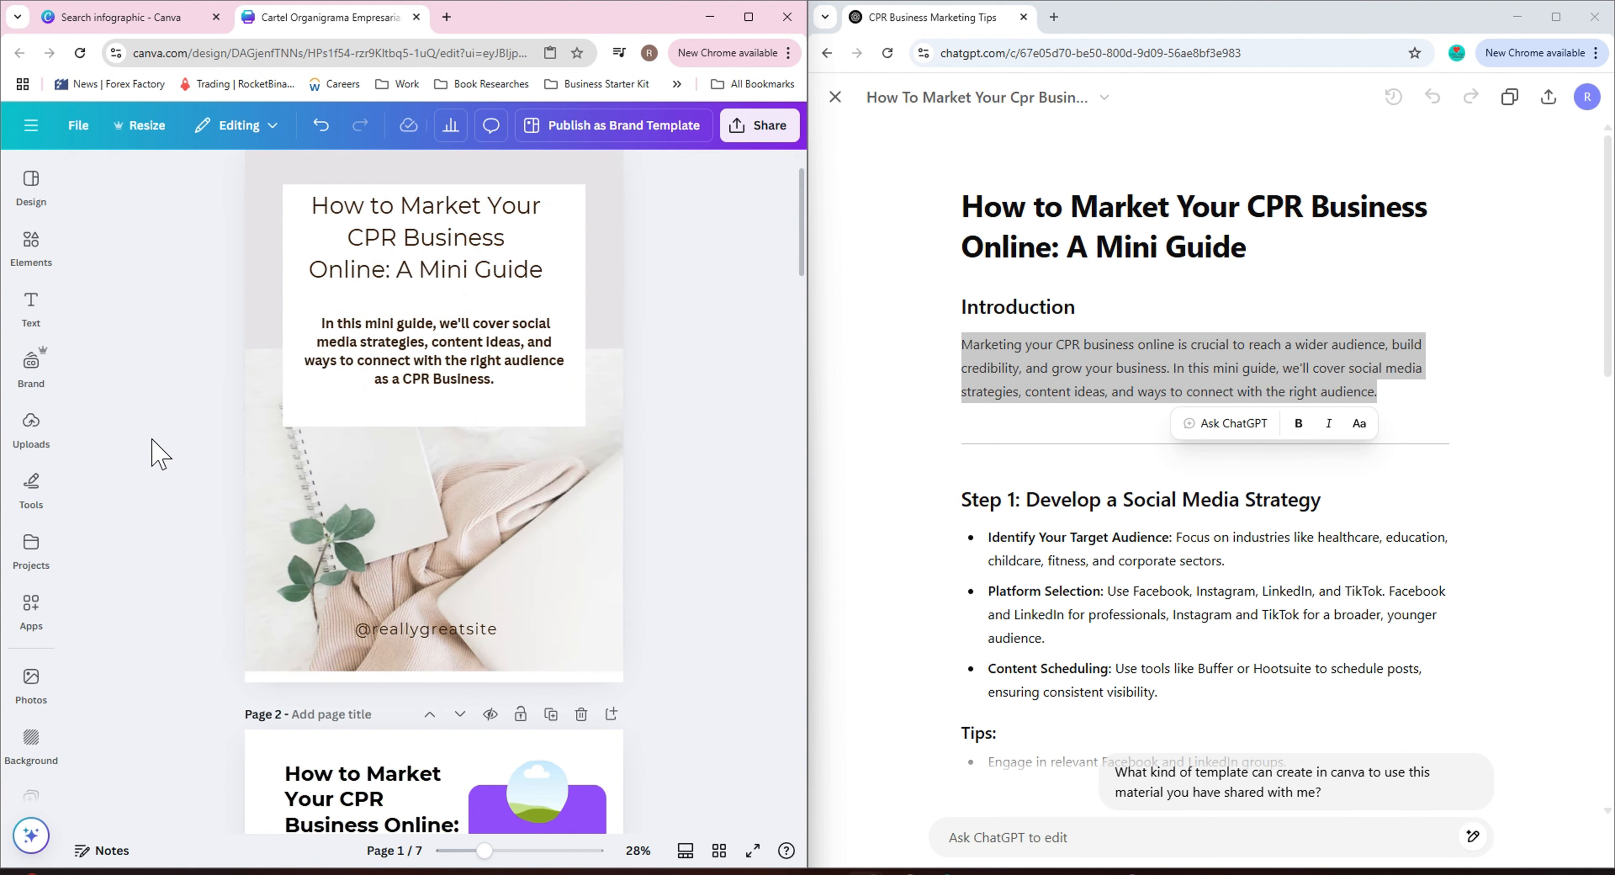
Move the cover title slightly down toward the paragraph.
scroll(732, 533, "up", 2)
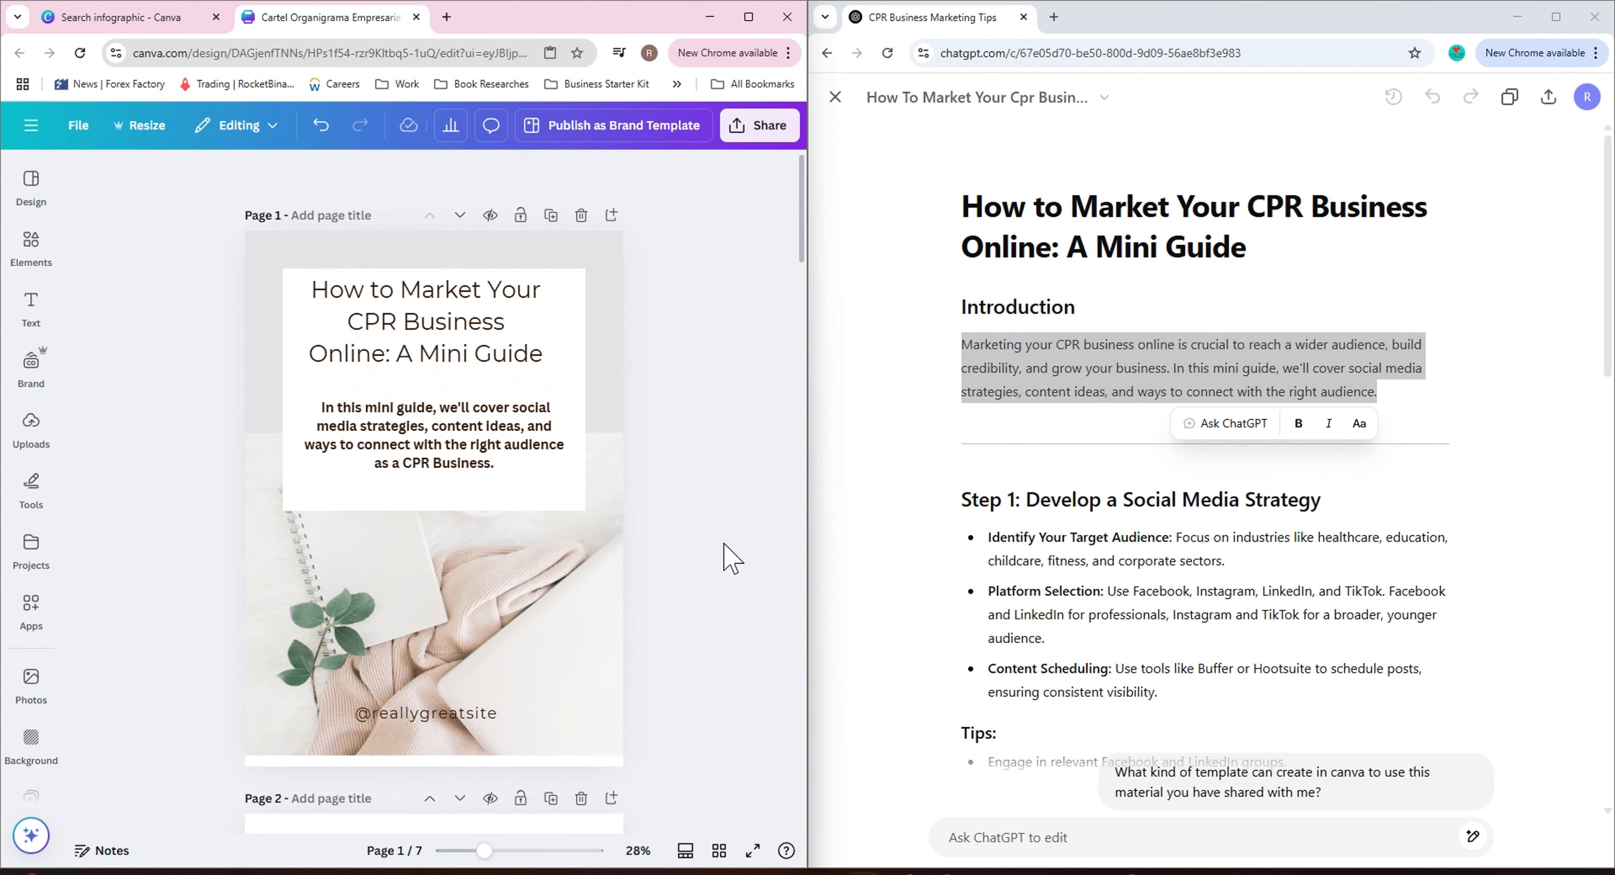
left_click(496, 355)
left_click(721, 470)
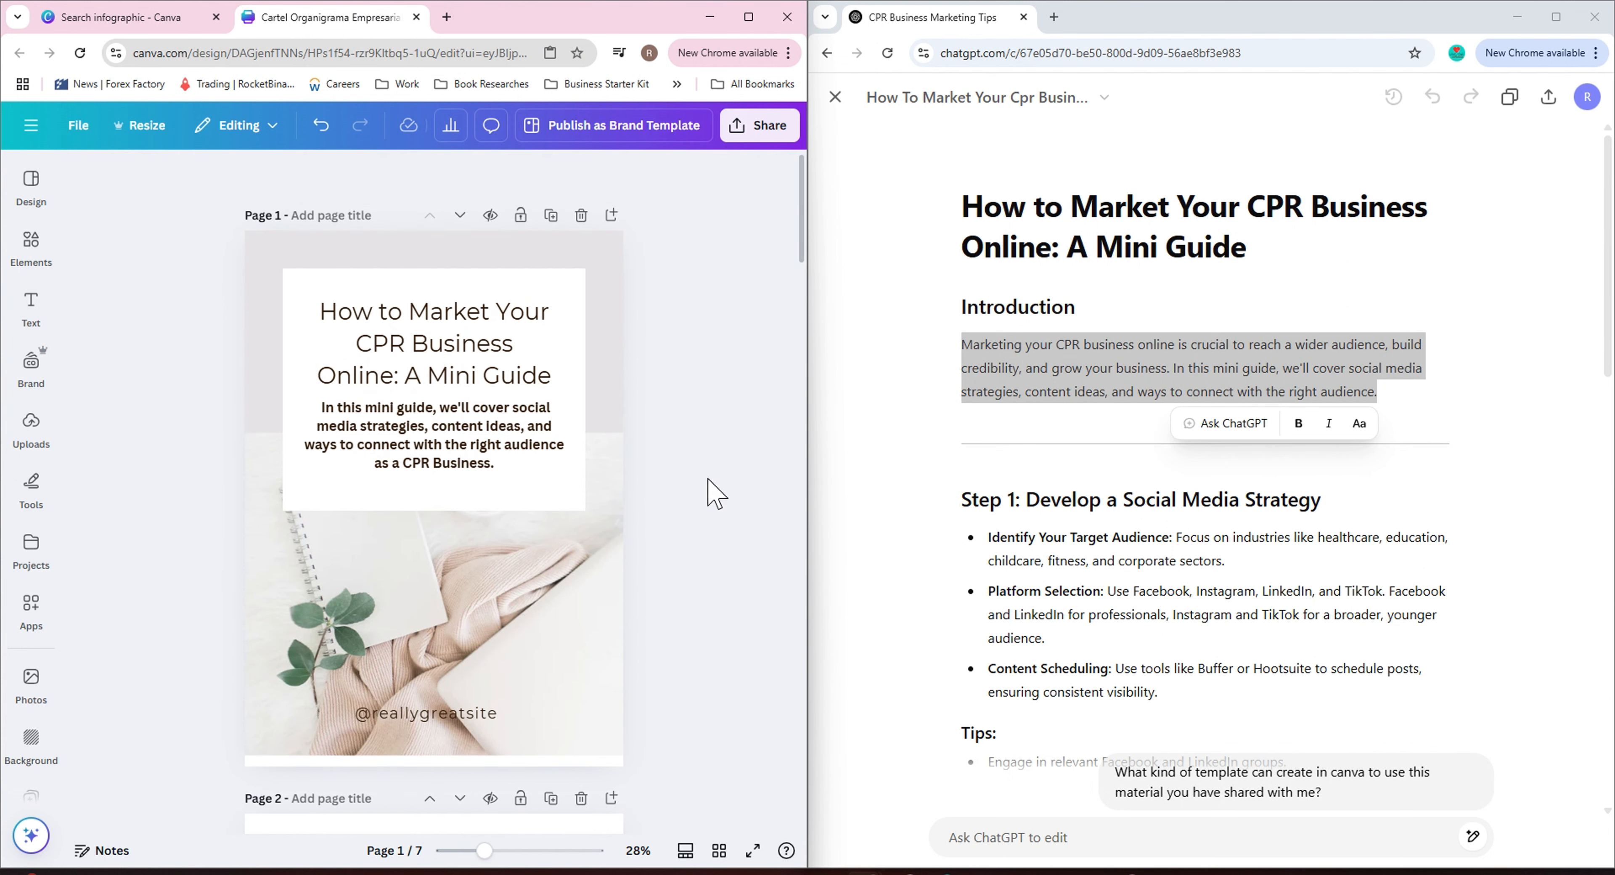
scroll(717, 494, "down", 4)
scroll(714, 494, "down", 3)
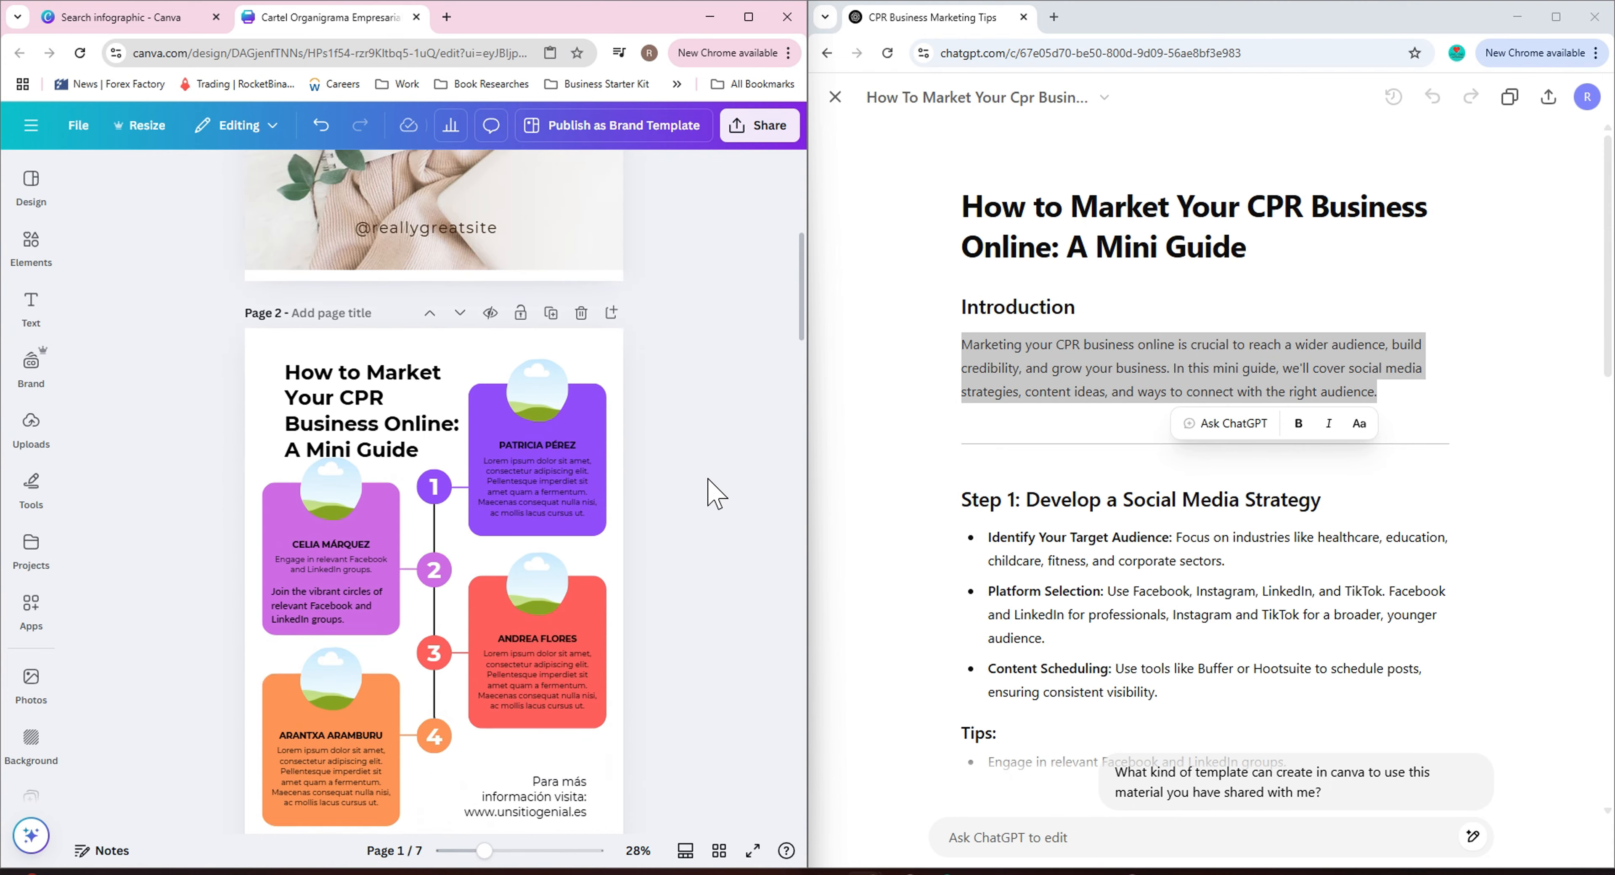
Duplicate the first card's heading text box, move the copy below it, and replace its text with 'Identify Your Target Audience'.
scroll(390, 595, "down", 5)
scroll(387, 598, "down", 2)
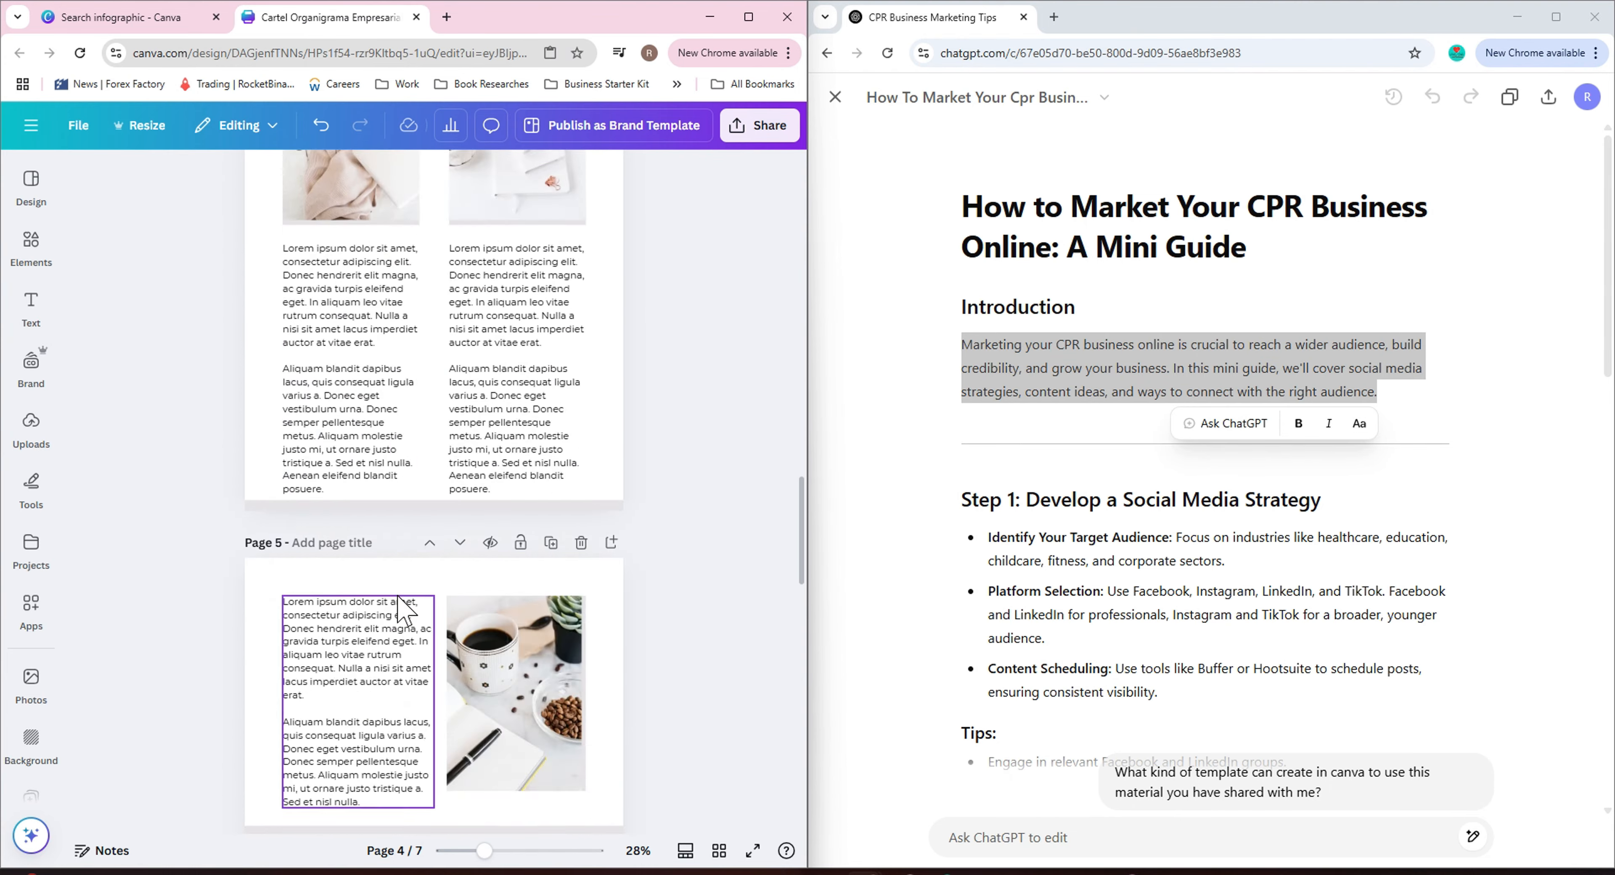
scroll(426, 598, "up", 8)
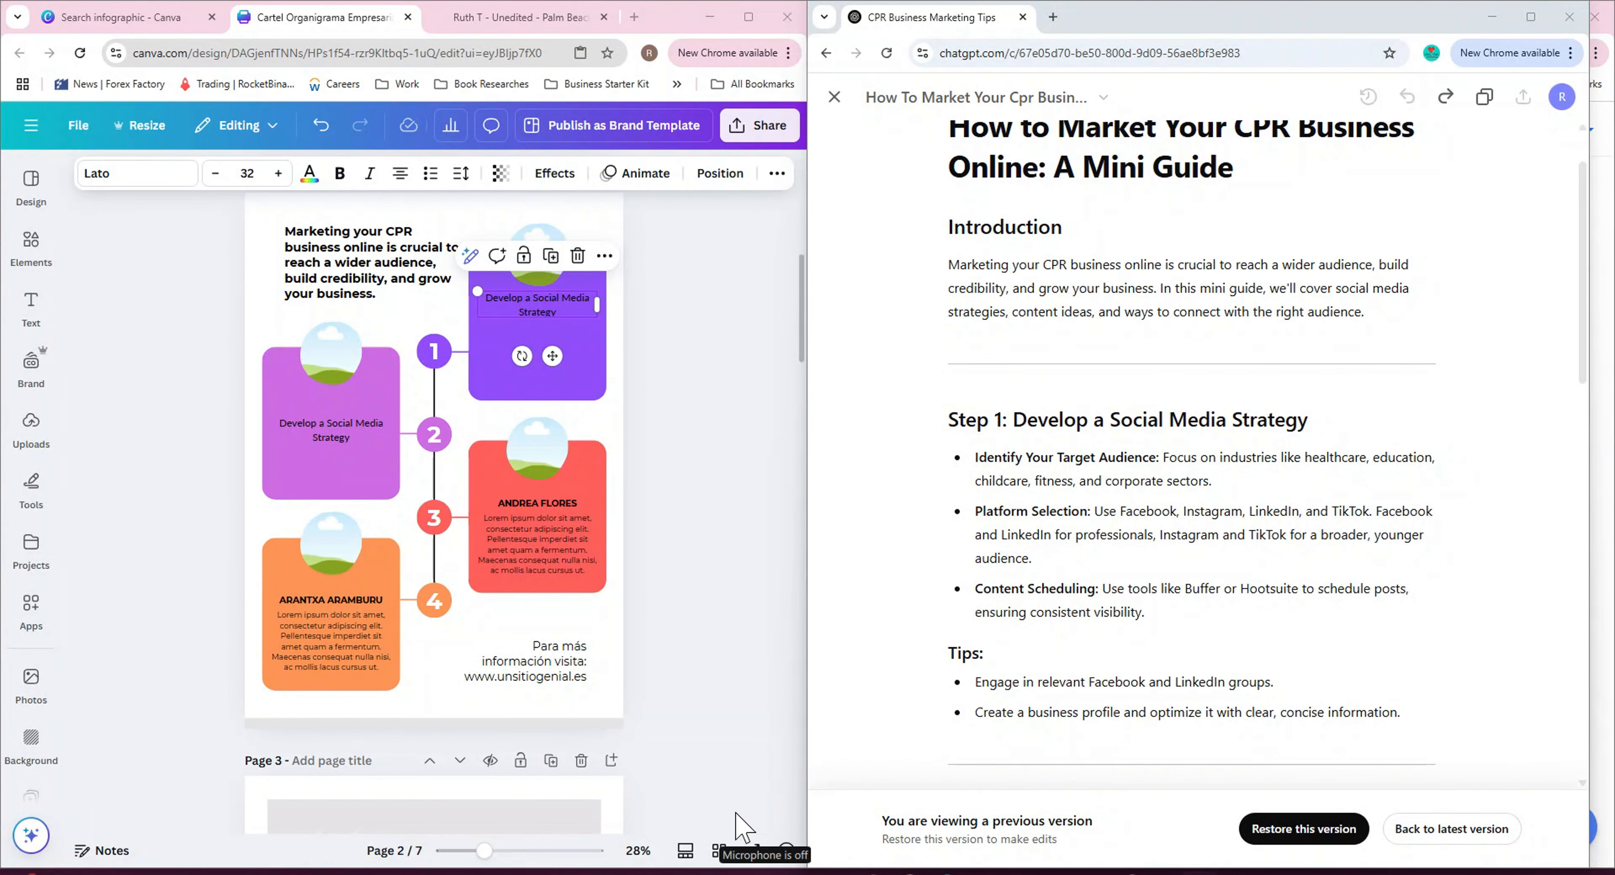
left_click(551, 256)
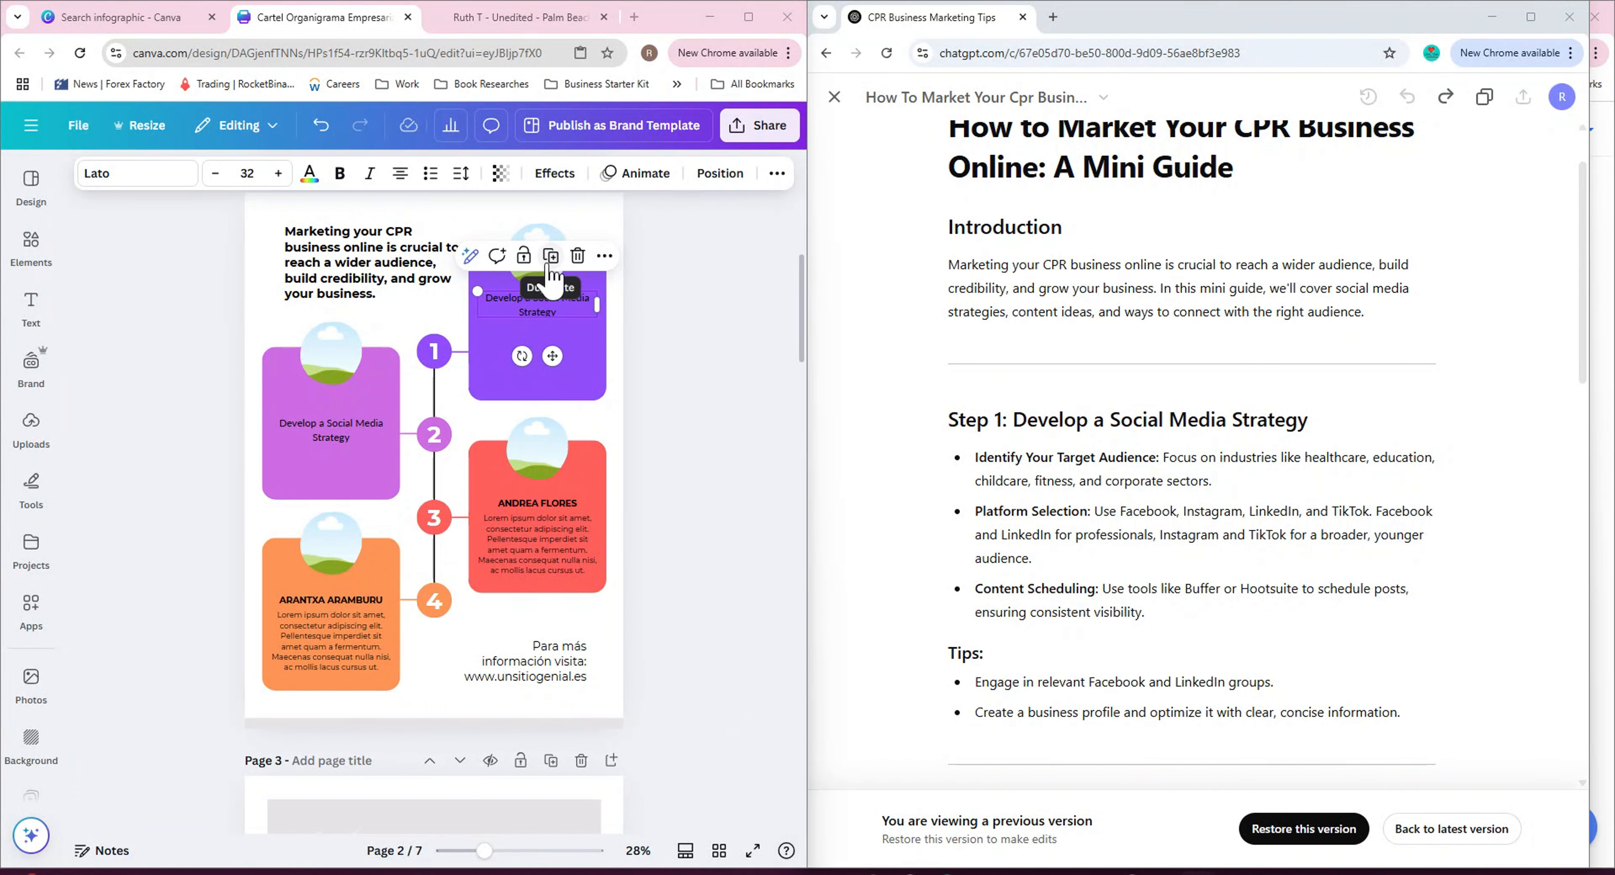
left_click_drag(548, 306, 546, 336)
double_click(545, 338)
mouse_move(976, 458)
left_mouse_down()
mouse_move(1162, 456)
mouse_move(975, 458)
left_mouse_up()
right_click(1003, 461)
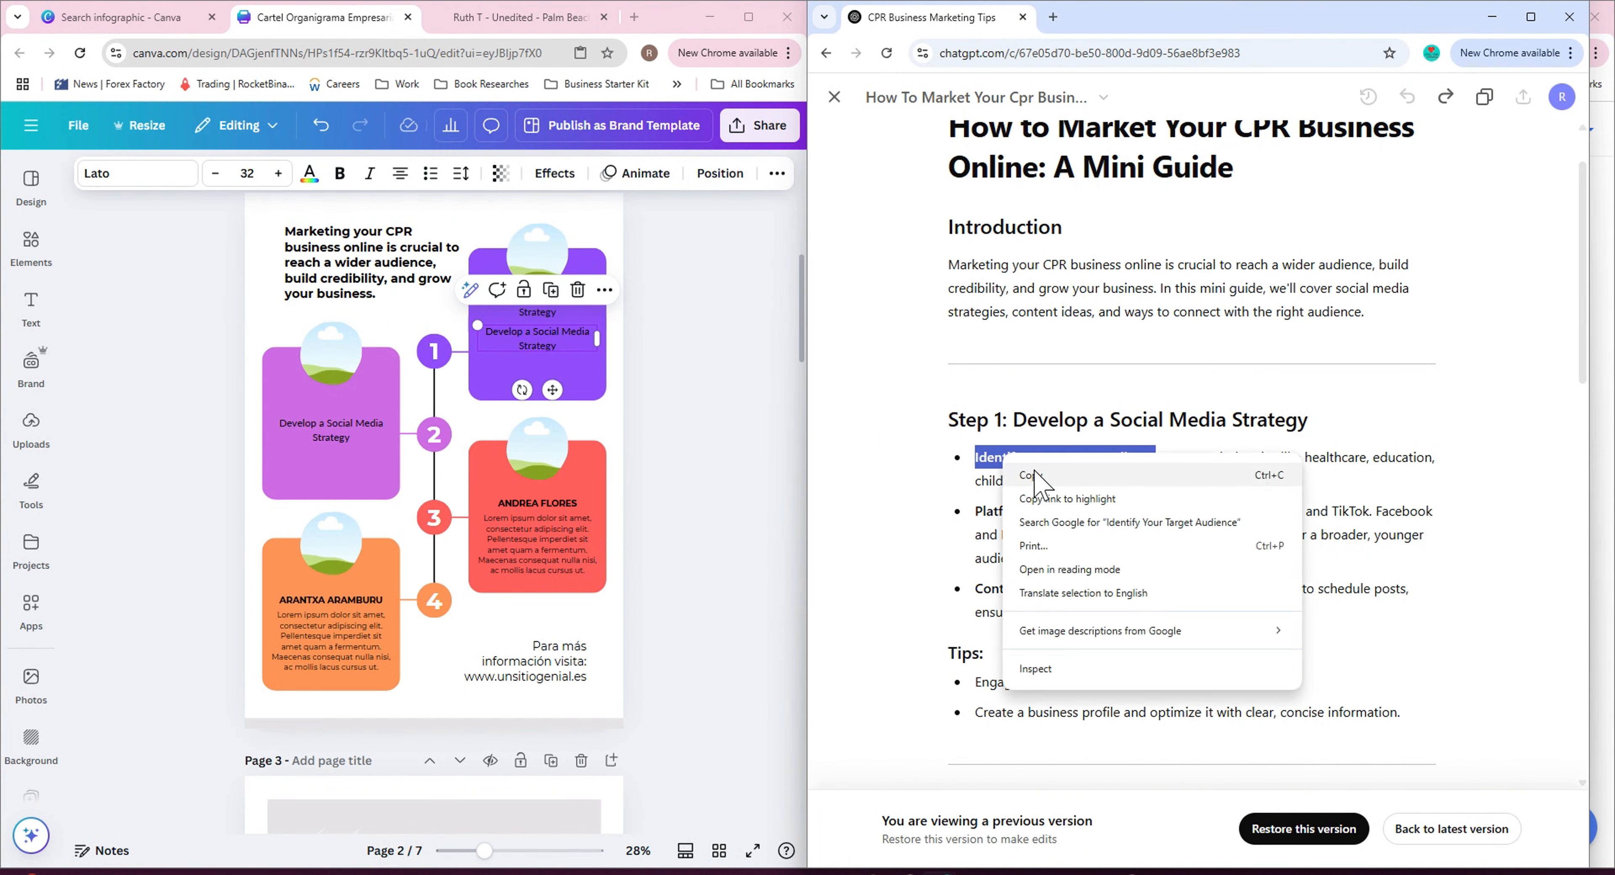
left_click(1035, 477)
triple_click(532, 346)
type("Identify Your Target Audience")
Add 'Platform Selection' and 'Content Scheduling' to that text box, format the lines as a numbered list, and widen the box.
left_click_drag(1090, 511, 974, 512)
left_click(572, 348)
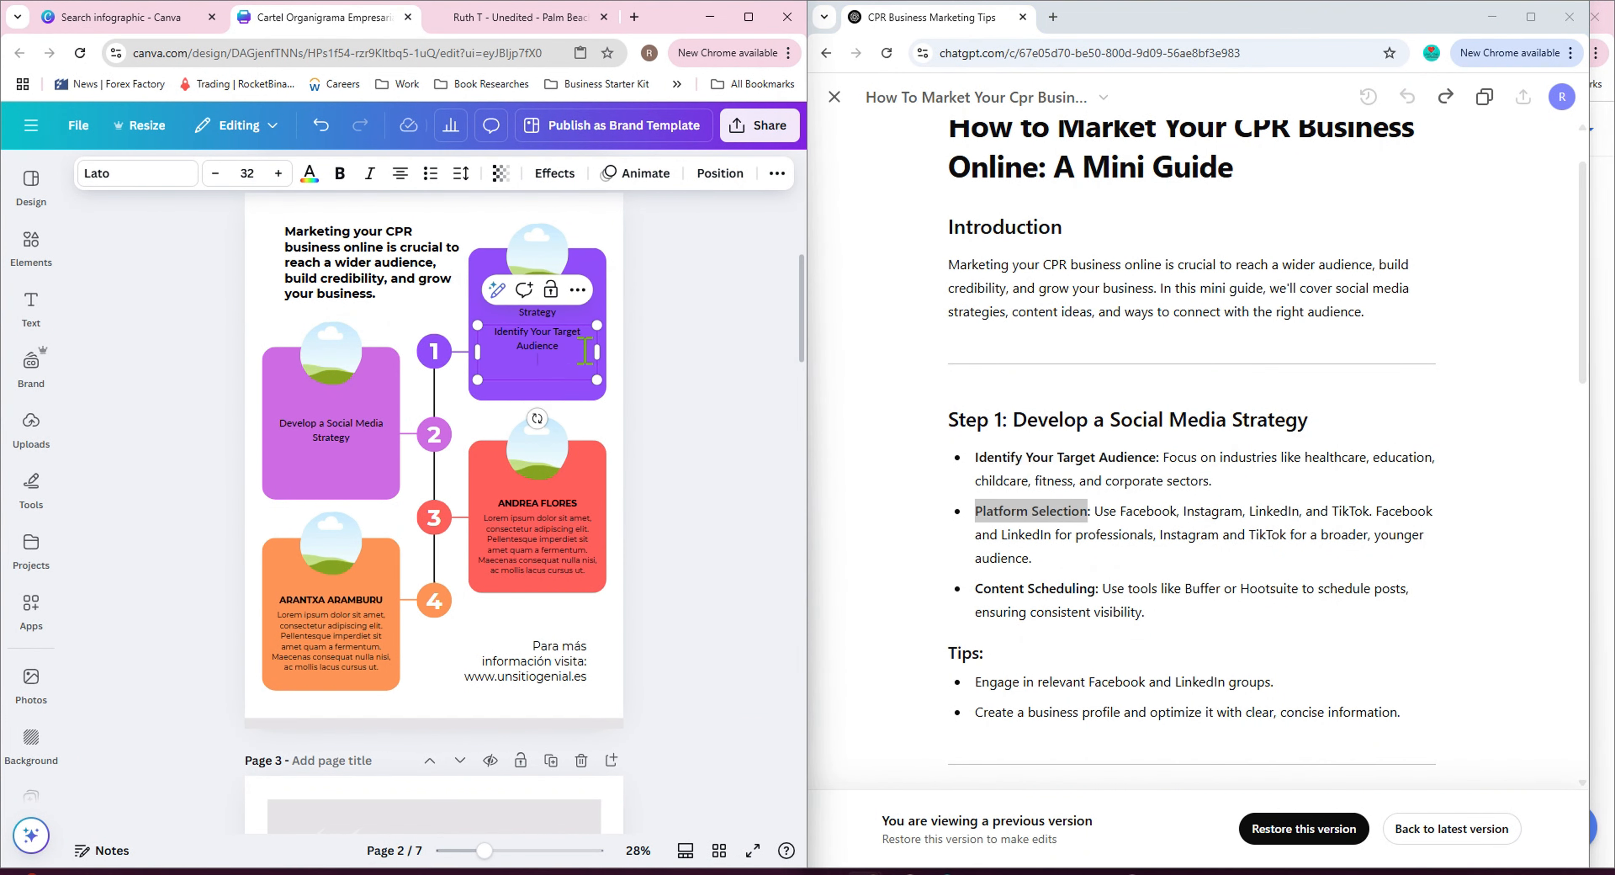
mouse_move(977, 594)
left_mouse_down()
mouse_move(1094, 603)
mouse_move(967, 591)
left_mouse_up()
key("ctrl+c")
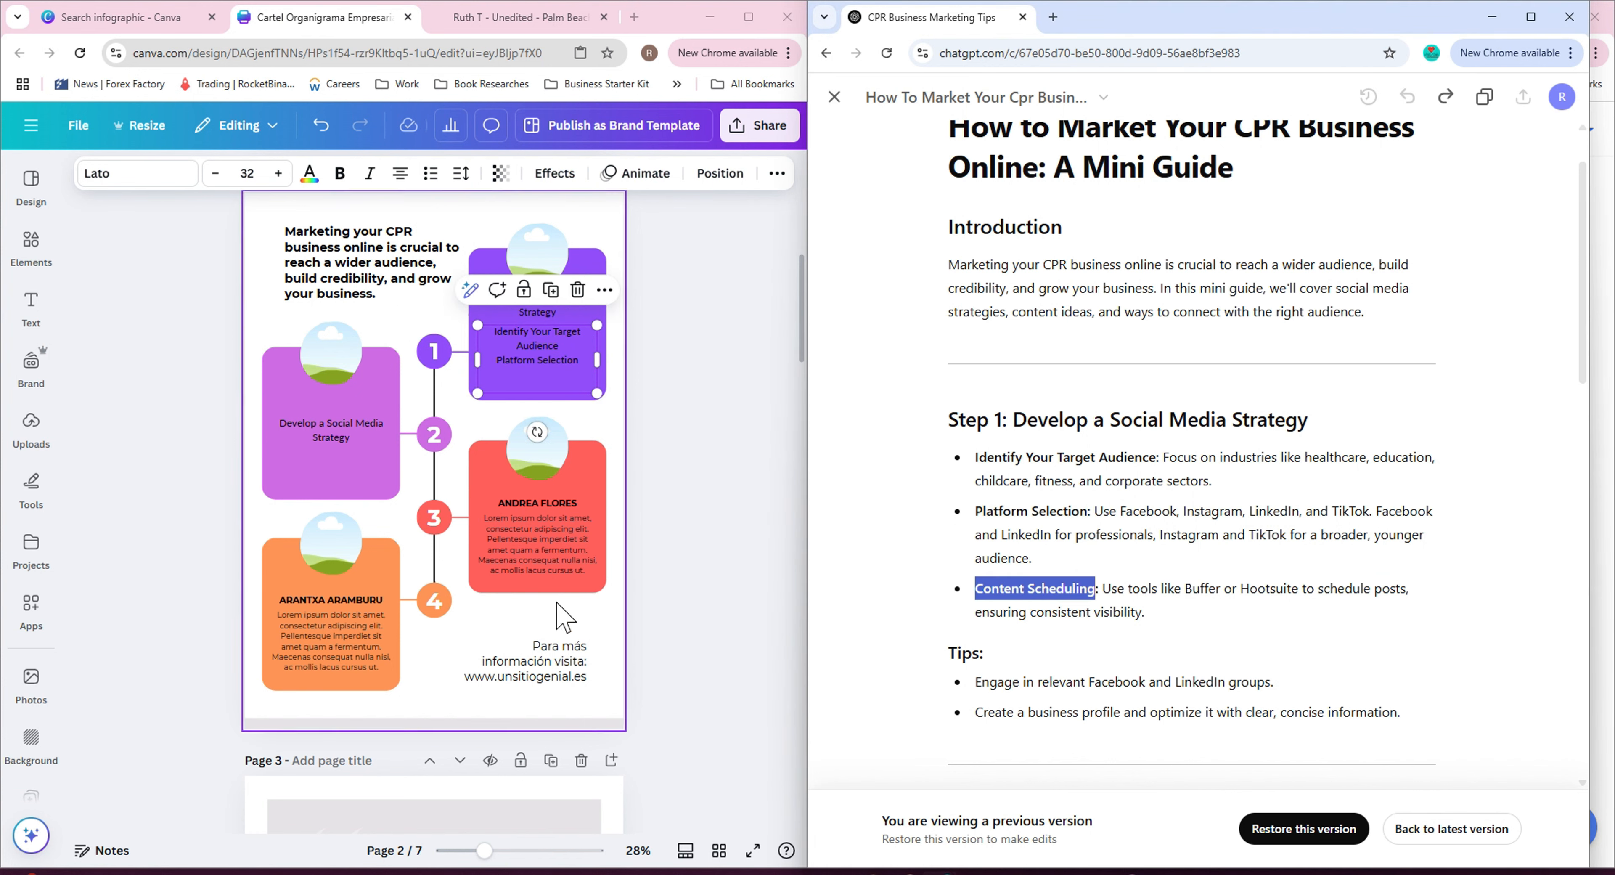
left_click(538, 373)
key("ctrl+v")
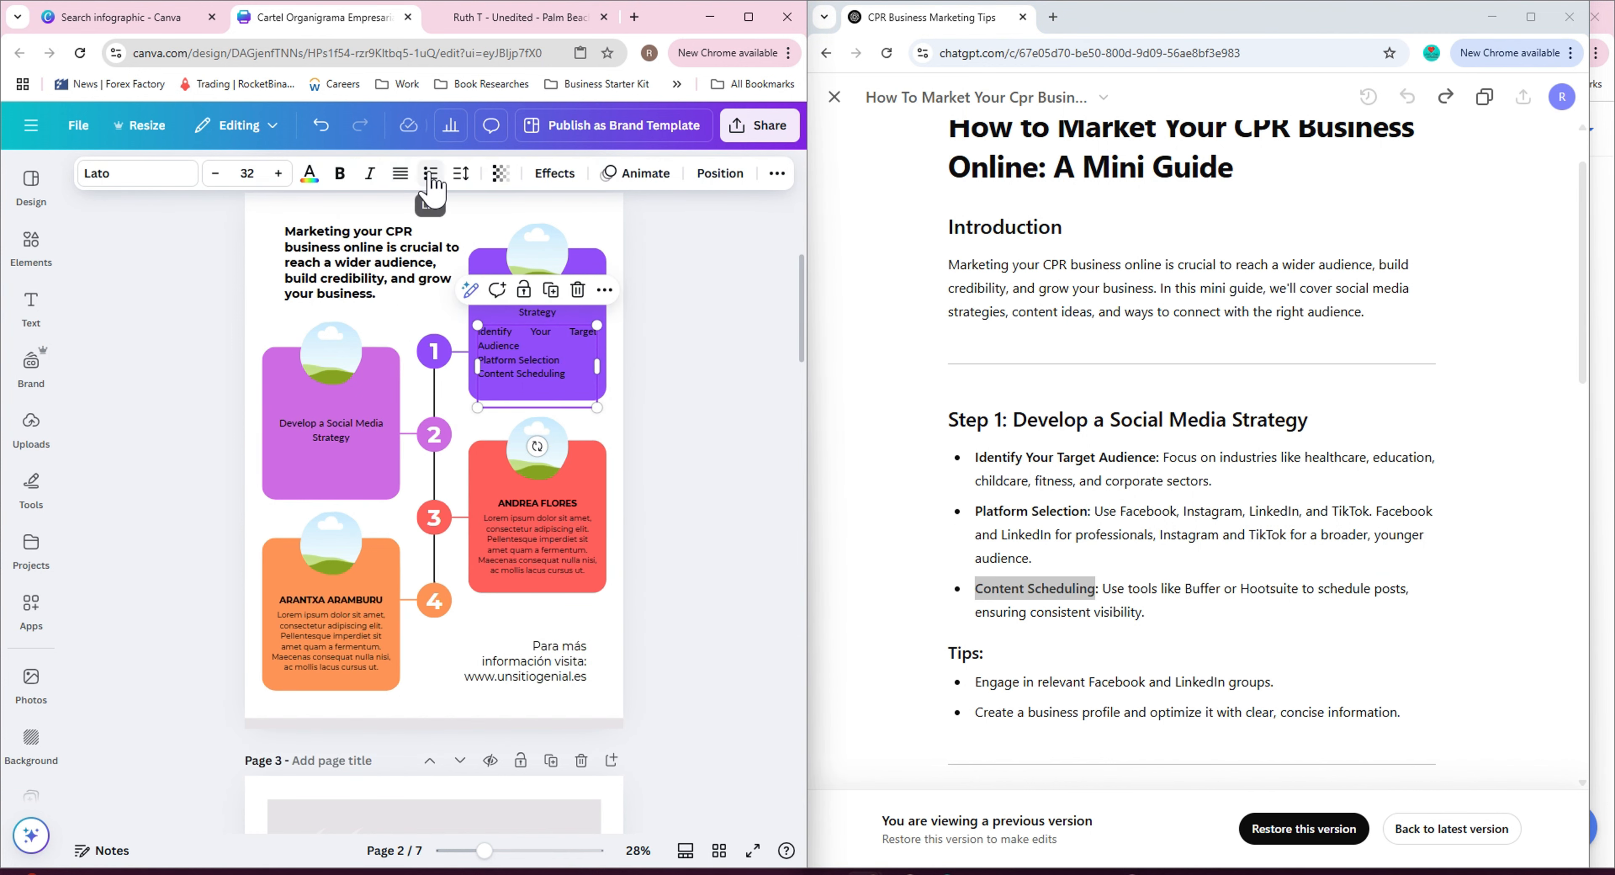
left_click(431, 176)
left_click_drag(597, 325, 586, 331)
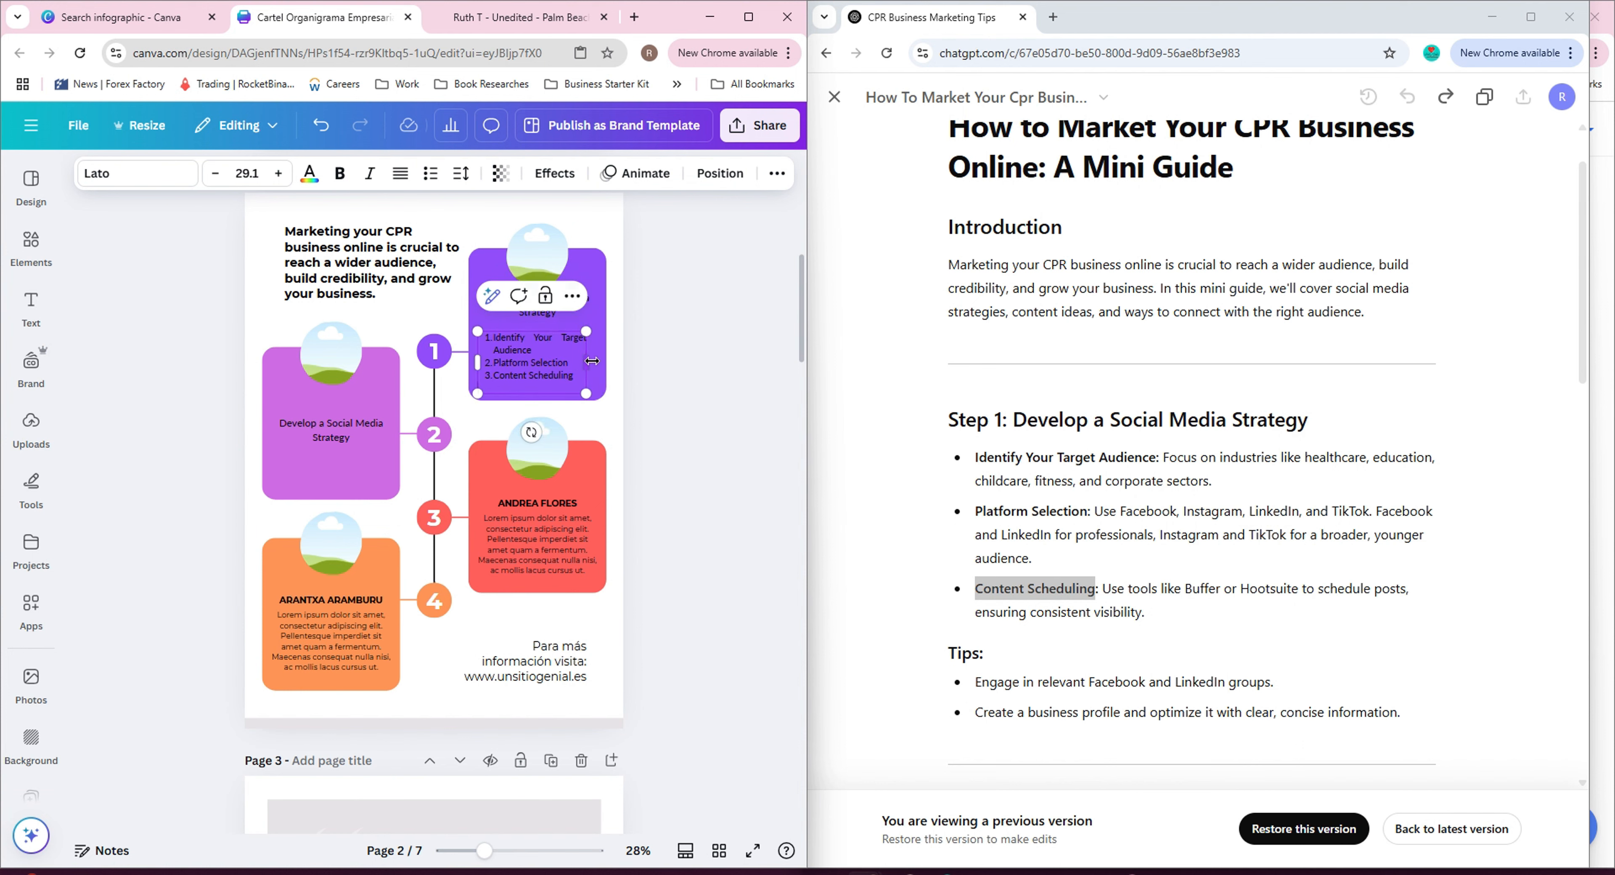
Try adjusting the list's letter spacing, then undo the change.
left_click(461, 173)
scroll(649, 433, "up", 4)
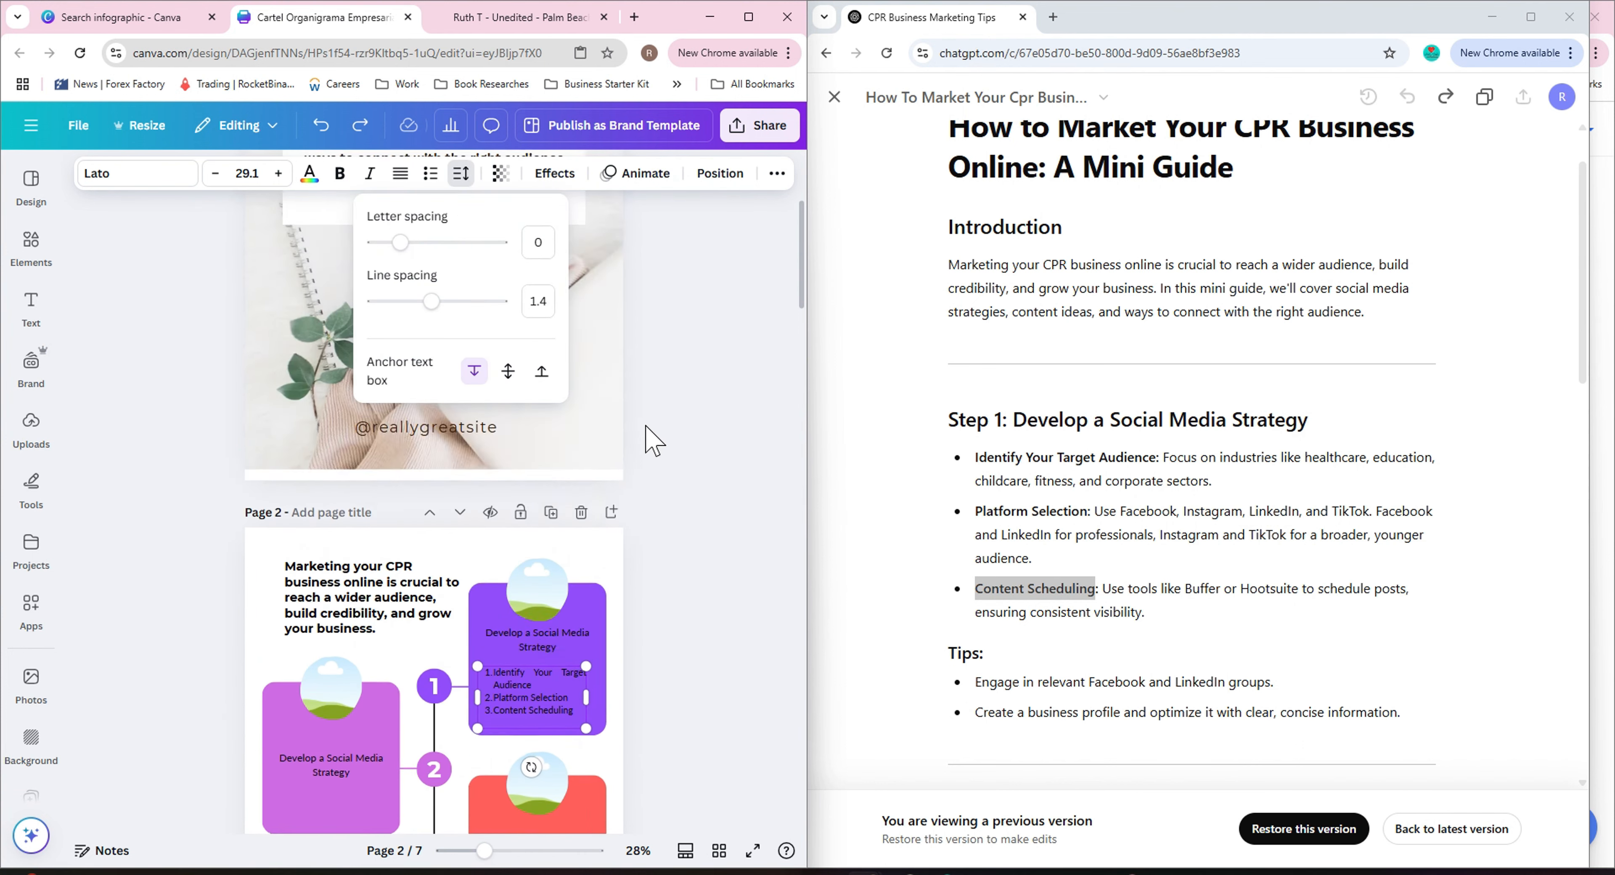
scroll(649, 432, "down", 1)
left_click_drag(400, 243, 390, 243)
left_click(321, 125)
Increase the first card's 'Develop a Social Media Strategy' heading font size to 35.
left_click(279, 176)
left_click(279, 176)
left_click(279, 176)
left_click(280, 175)
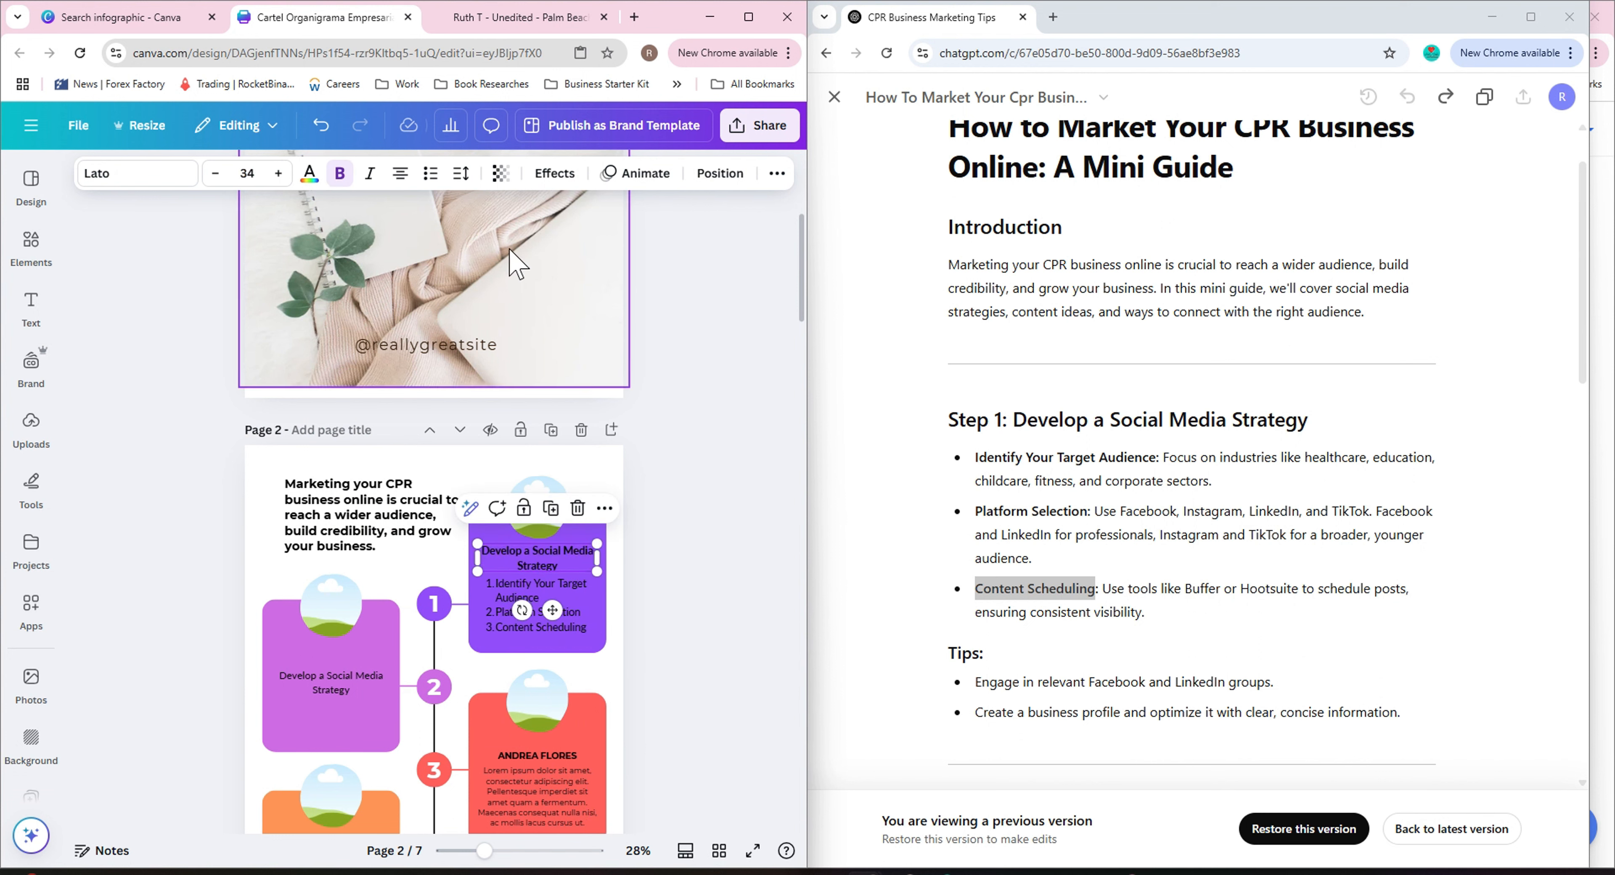
left_click(755, 499)
left_click(521, 566)
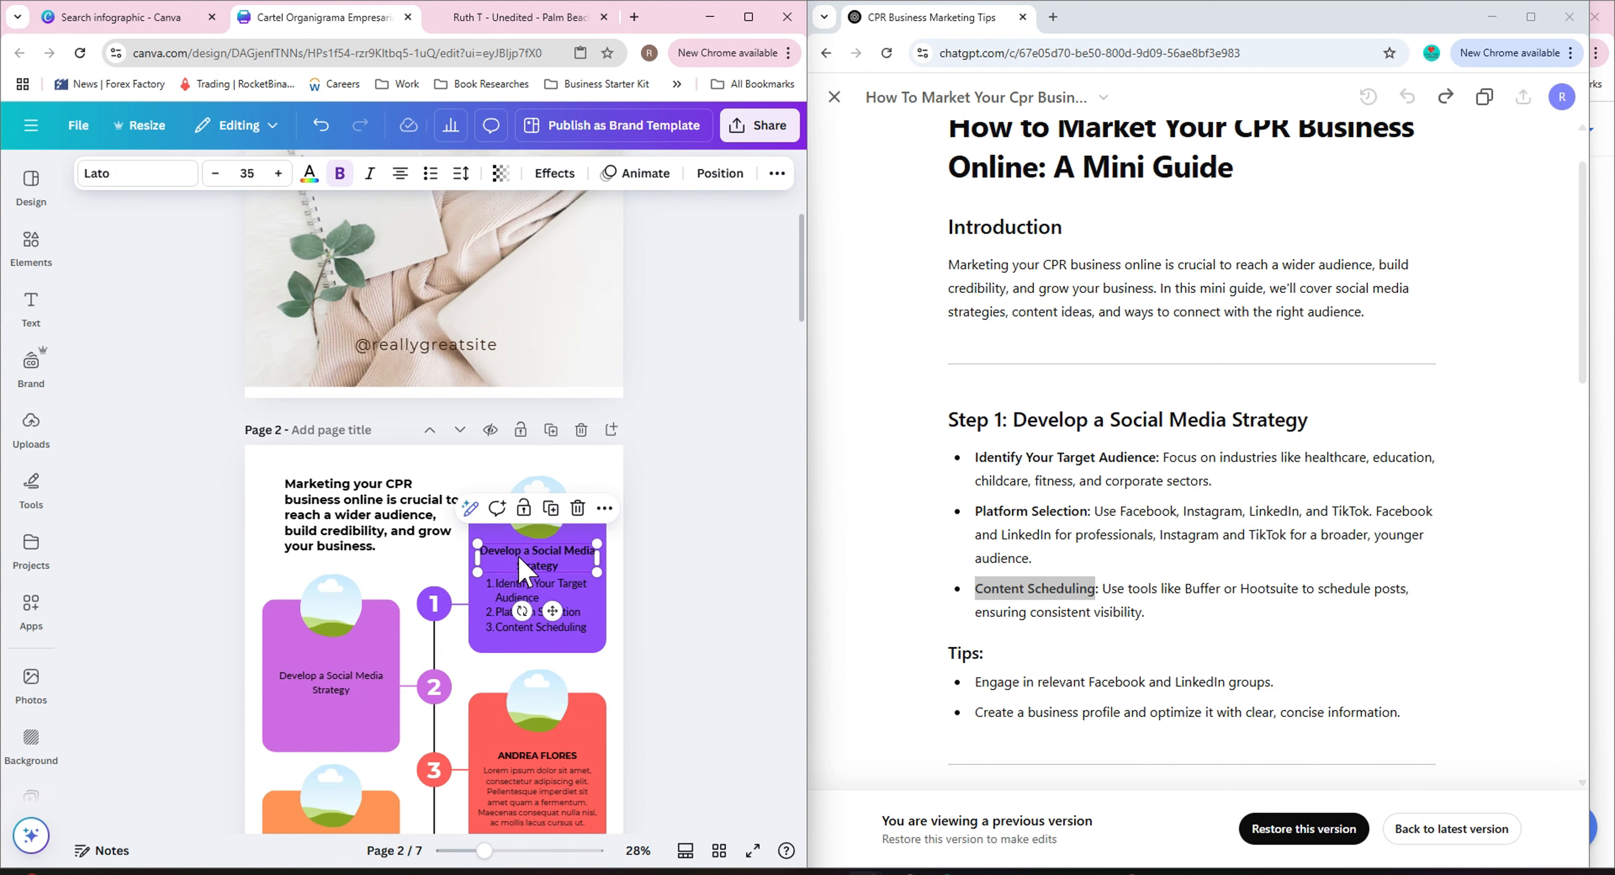
Duplicate that heading onto the second card and replace its text with 'Content Ideas for Your CPR Business'.
left_click(551, 509)
left_click_drag(552, 567, 348, 677)
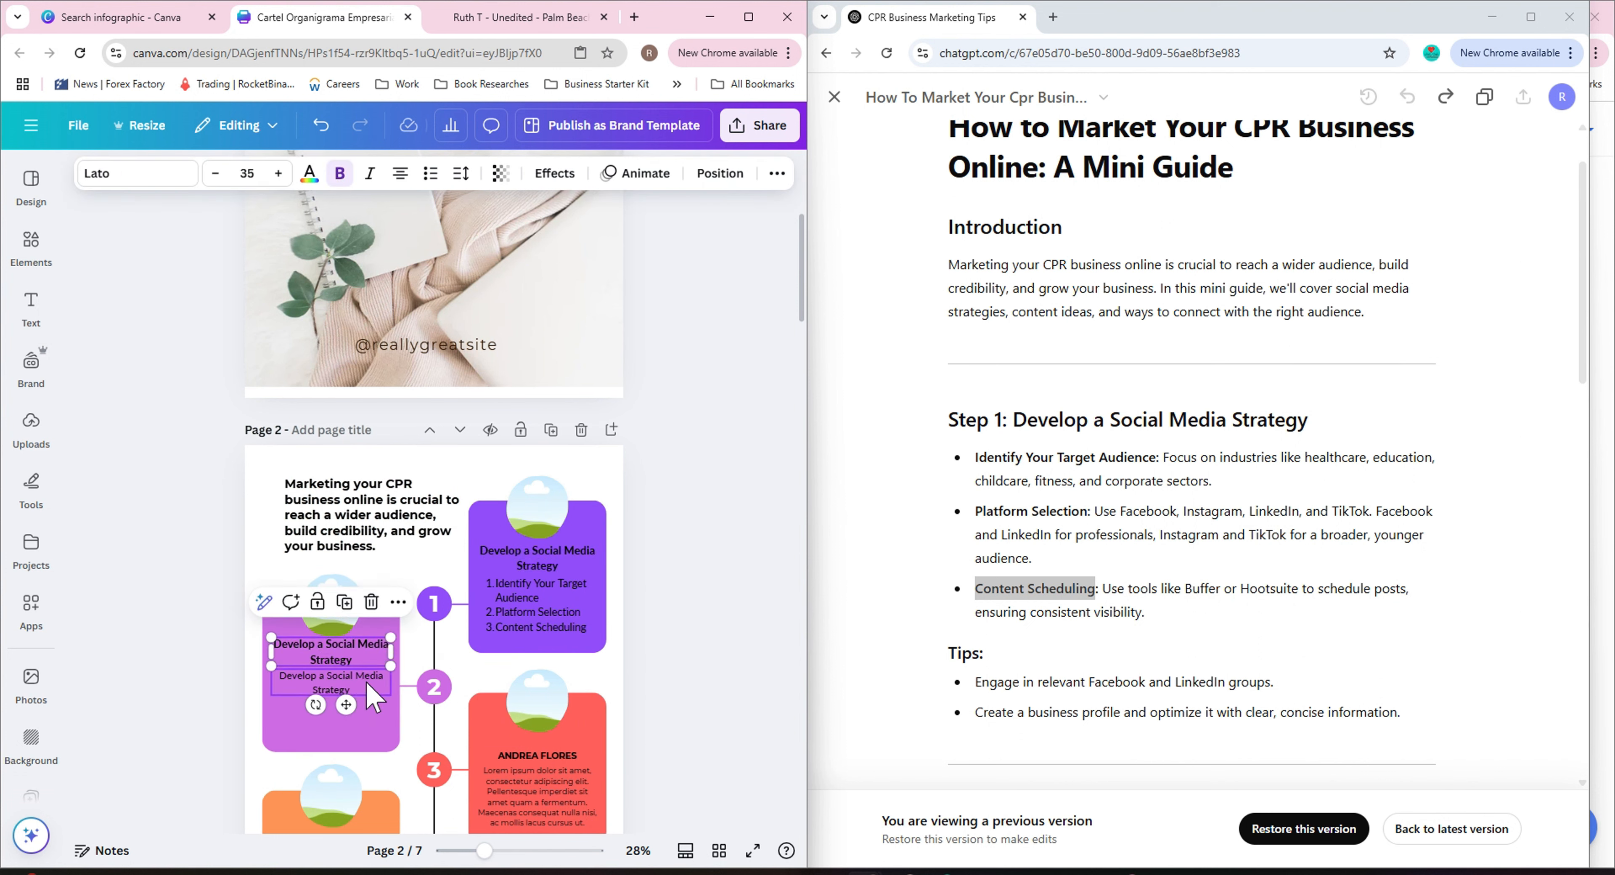
scroll(1027, 404, "down", 6)
left_click_drag(1018, 399, 1310, 401)
double_click(326, 661)
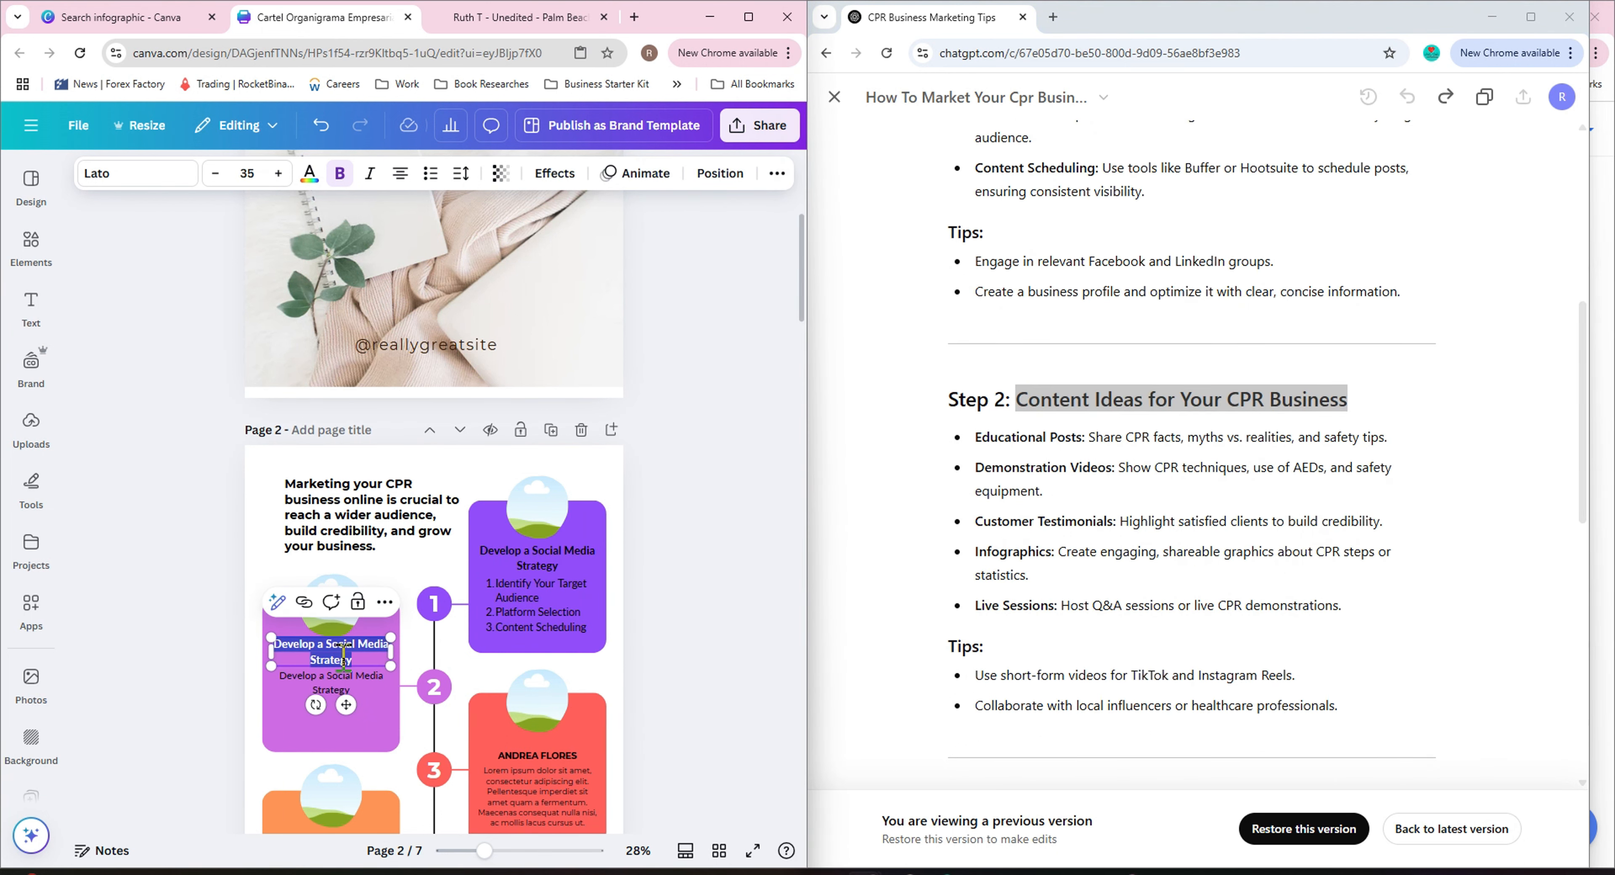
key("ctrl+v")
Replace the second card's body text with 'Educational Posts' and 'Demonstration Videos' copied from the ChatGPT guide.
left_click(333, 684)
left_click_drag(977, 438, 1083, 439)
left_click(344, 683)
key("ctrl+a")
key("ctrl+v")
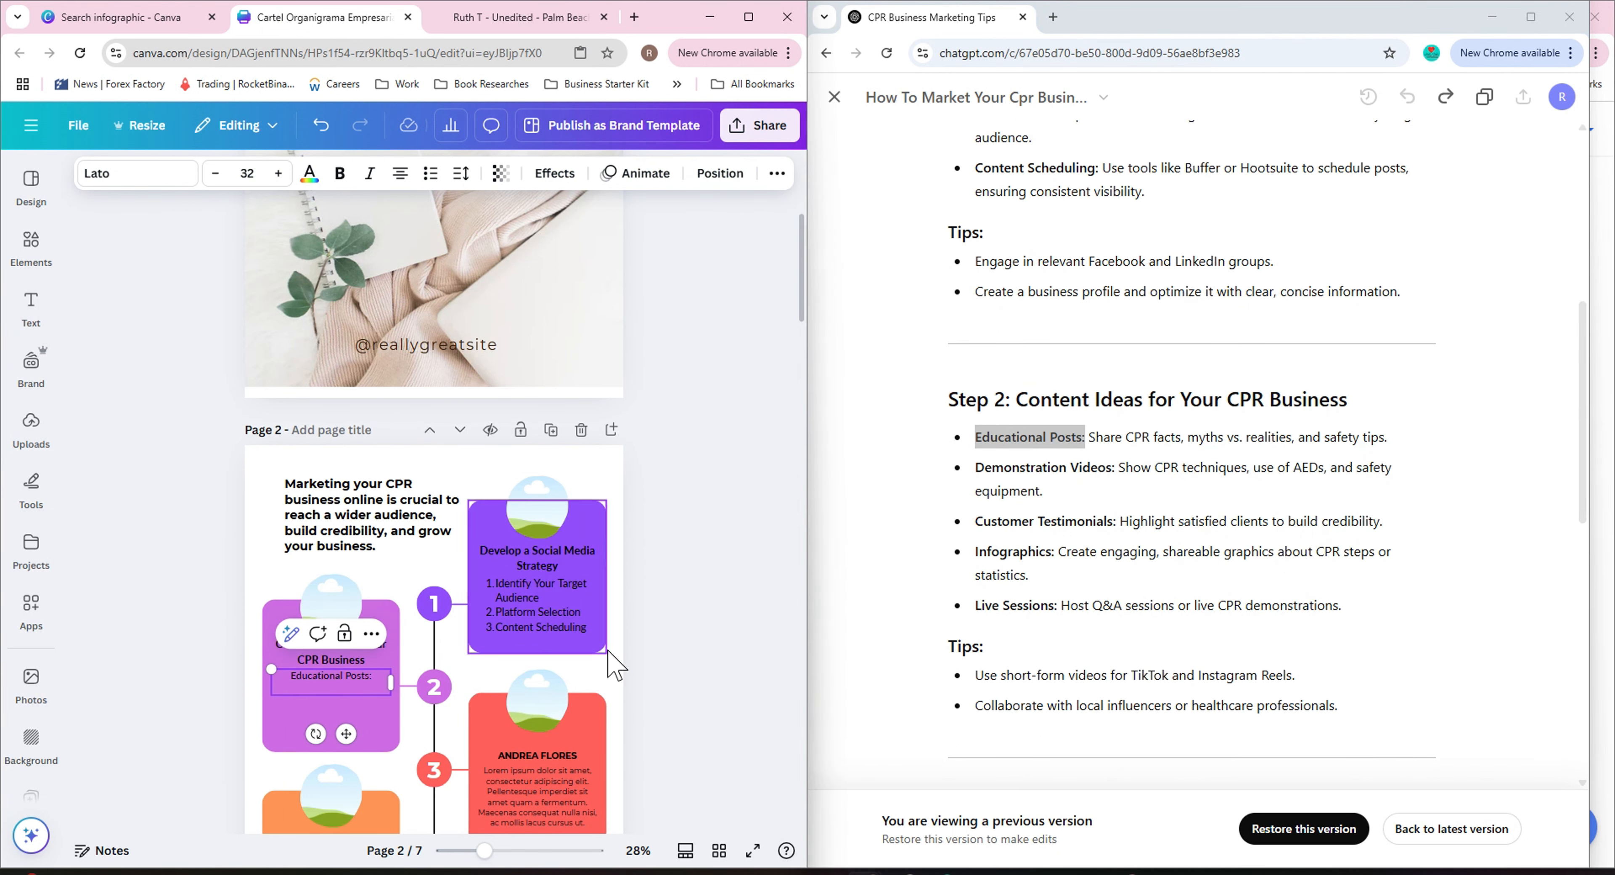
left_click_drag(976, 467, 1111, 467)
left_click(381, 674)
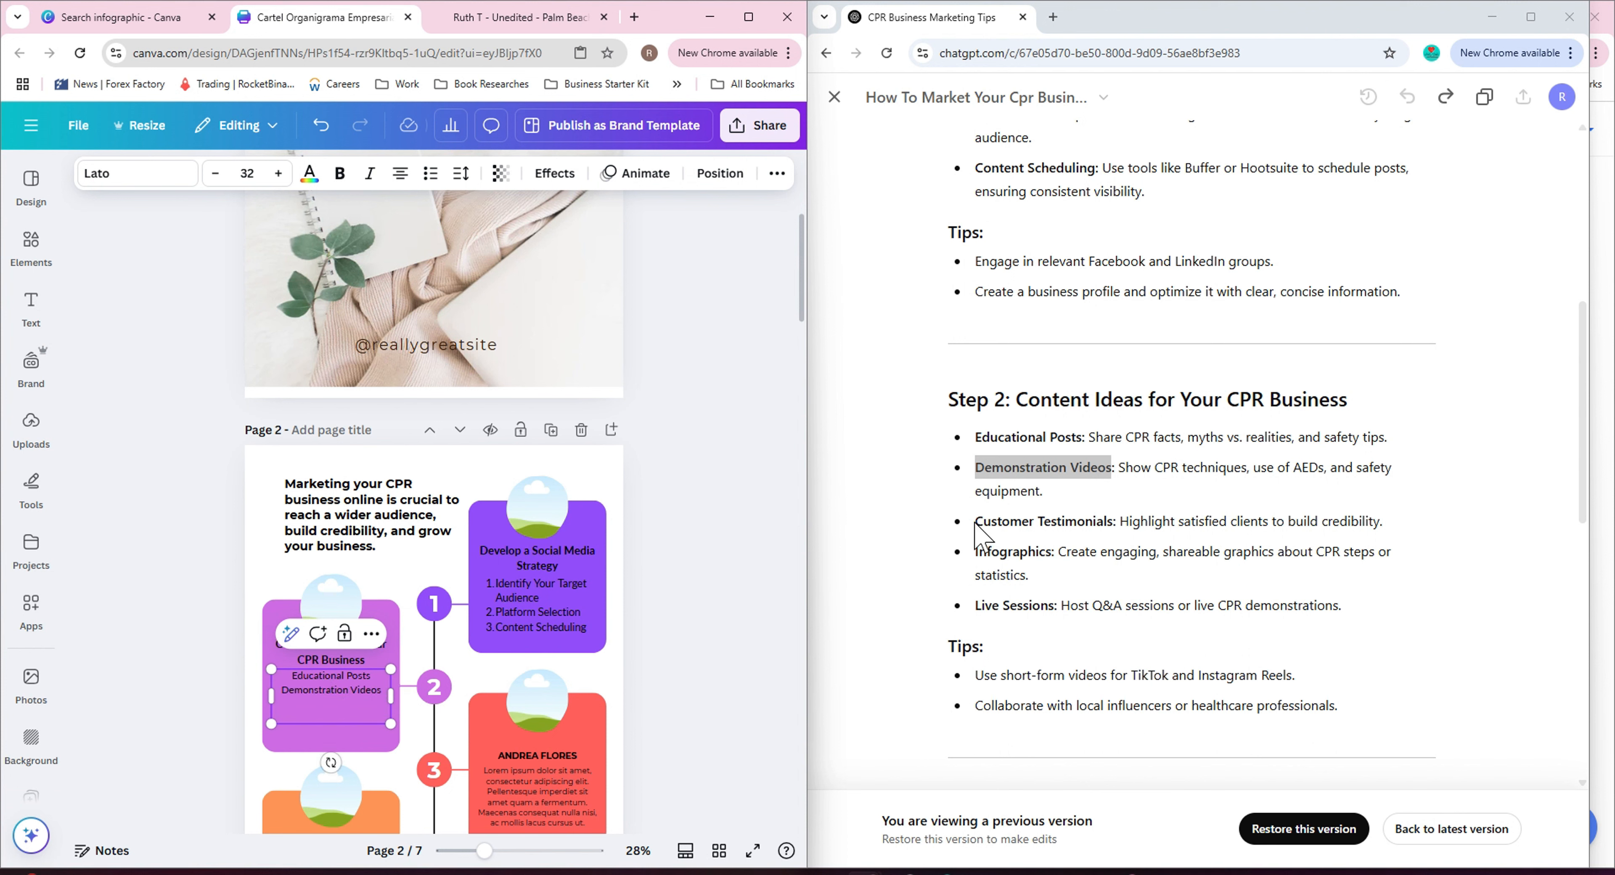
Add 'Customer Testimonials', 'Infographics' and 'Live Sessions' as further lines in the second card's list.
left_click_drag(976, 522, 976, 556)
left_click(319, 704)
key("ctrl+c")
left_click(367, 715)
key("ctrl+v")
key("Return")
left_click_drag(1055, 608, 976, 606)
key("ctrl+c")
left_click(351, 737)
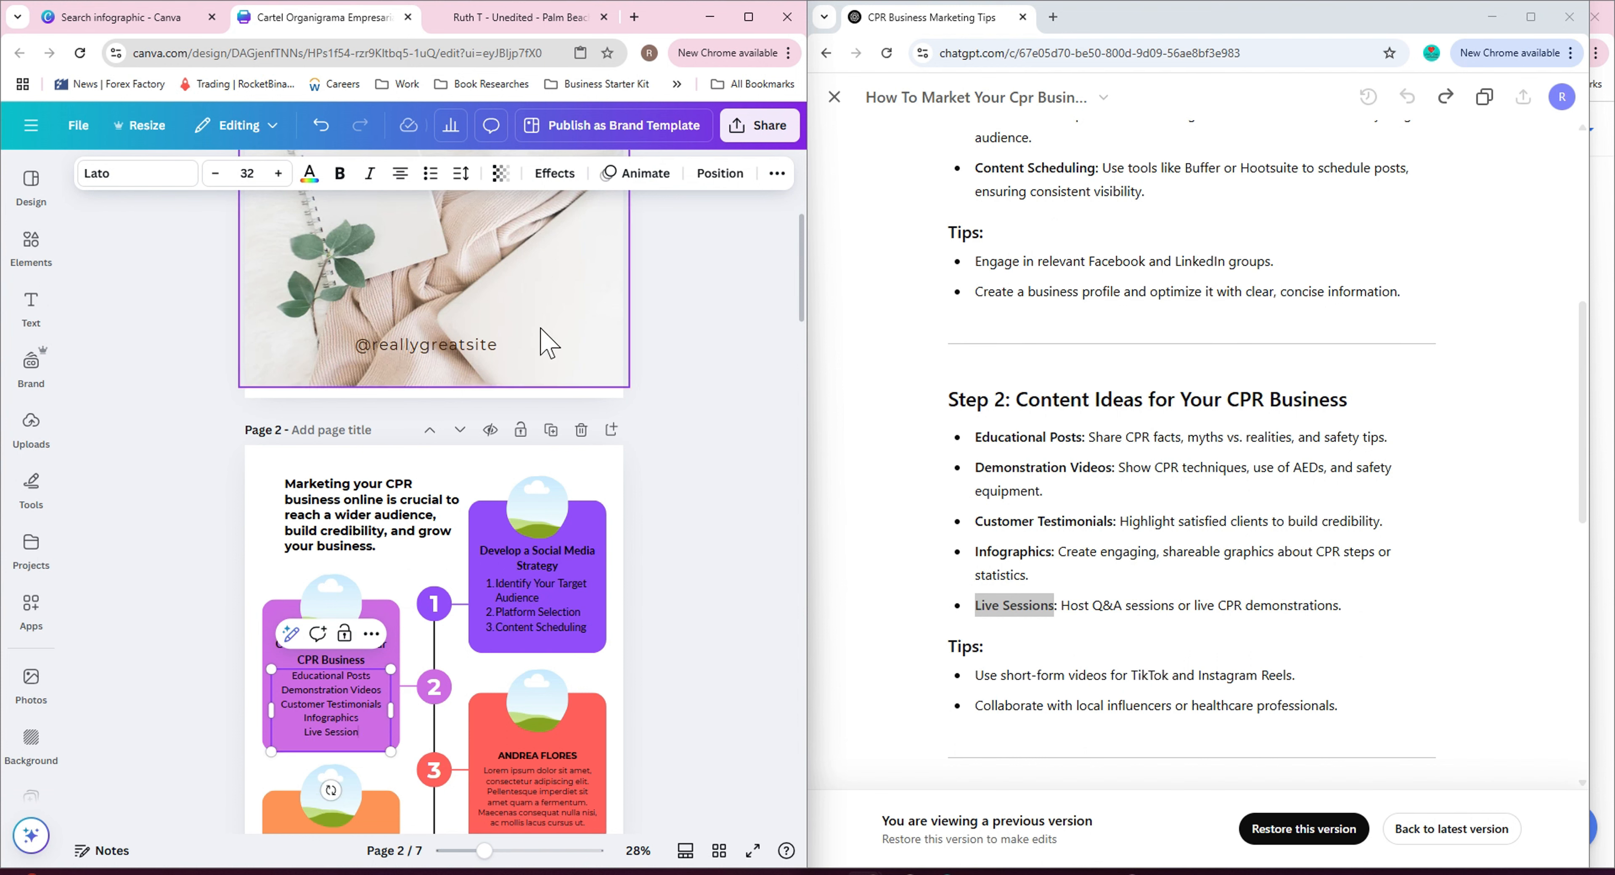
Format both cards' lists as bulleted lists and remove the empty trailing line from the first card's list.
left_click(430, 173)
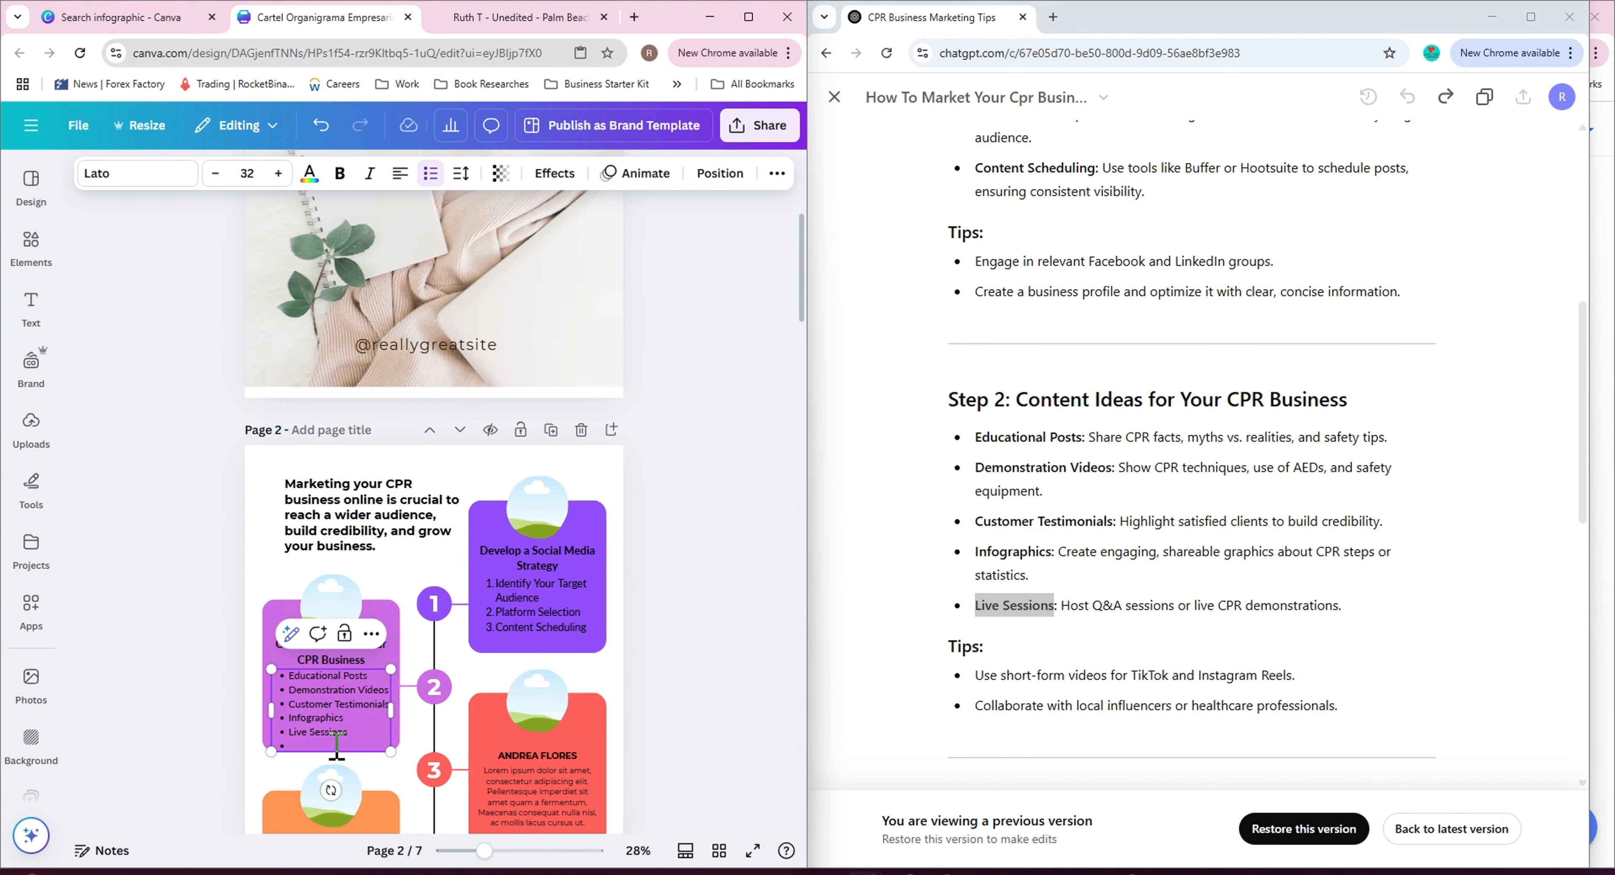
left_click(551, 613)
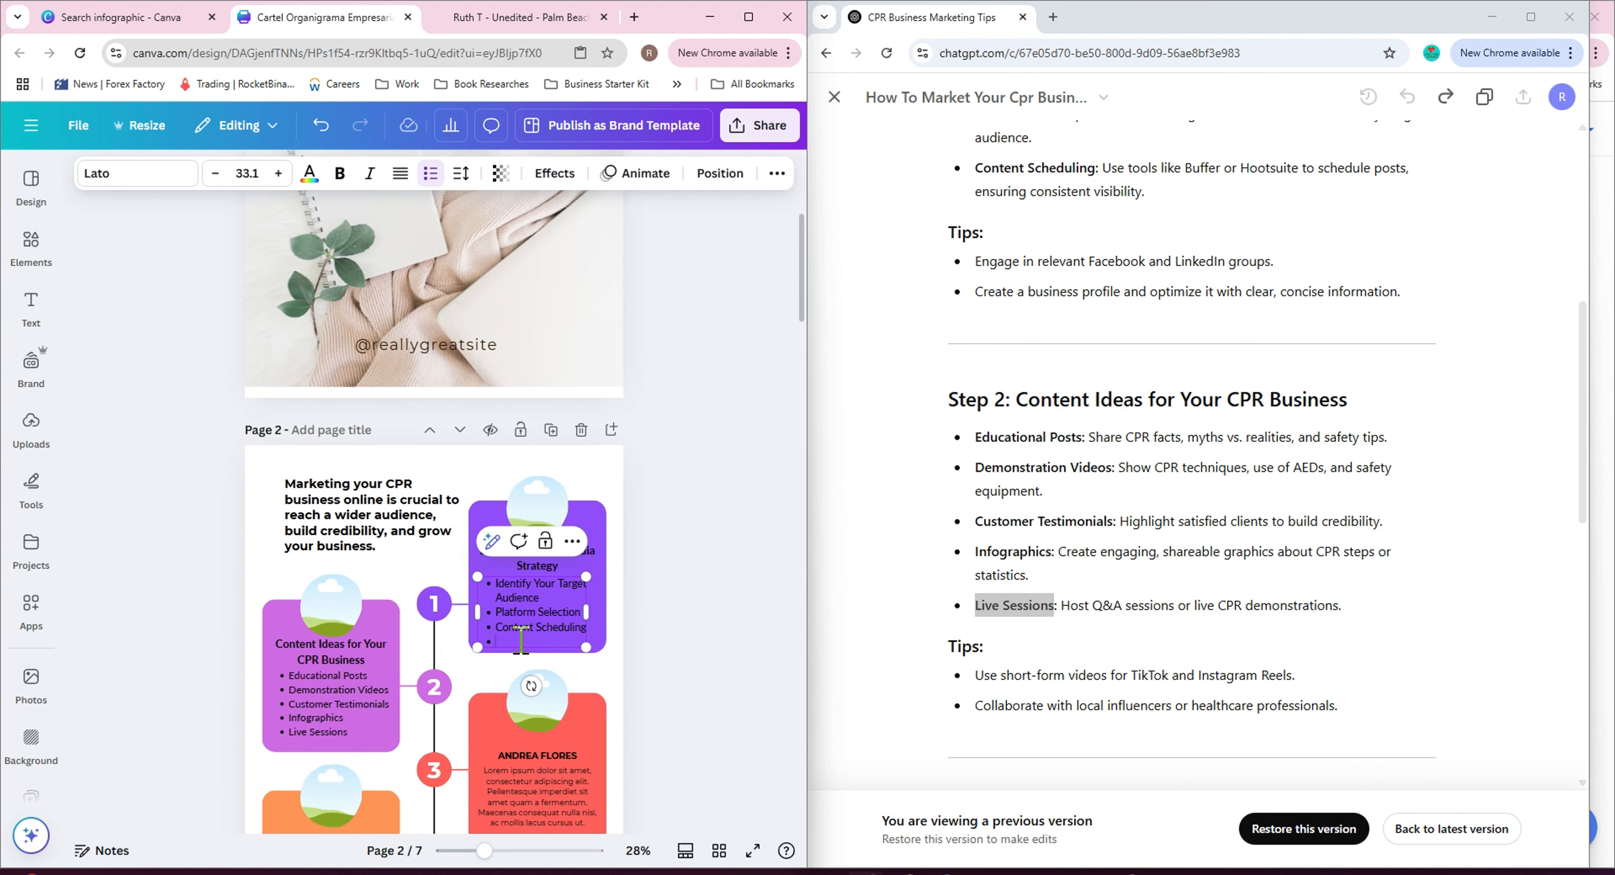
key("BackSpace")
Select the 'Reaching the Right Audience' heading in the ChatGPT guide for the third card.
left_click(690, 667)
scroll(692, 668, "down", 4)
scroll(1118, 577, "down", 5)
left_click_drag(1017, 393, 1279, 393)
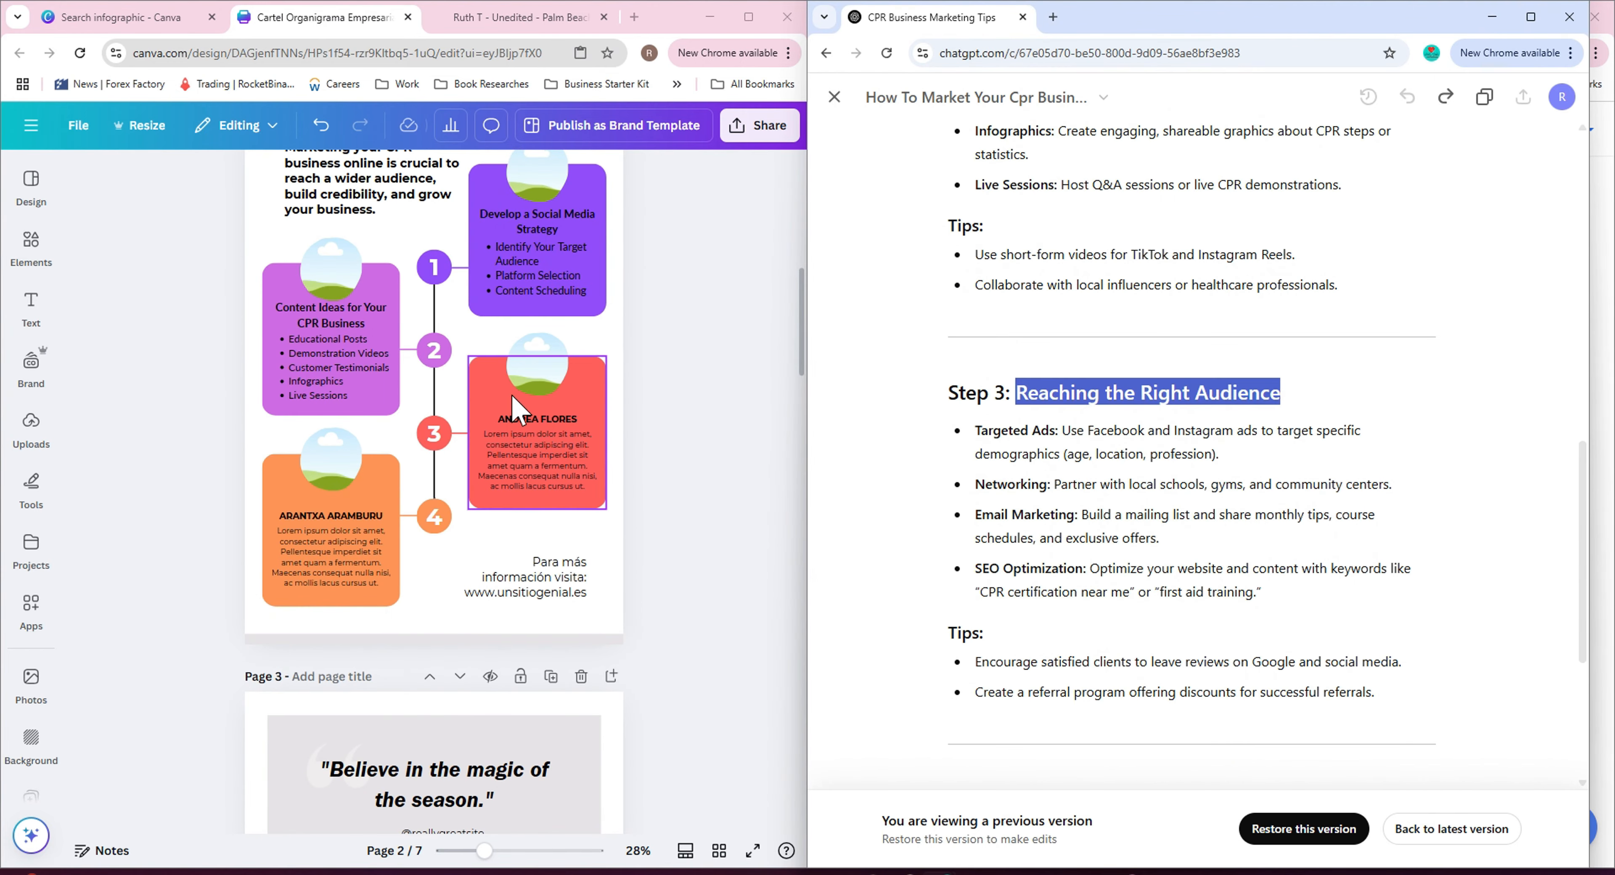
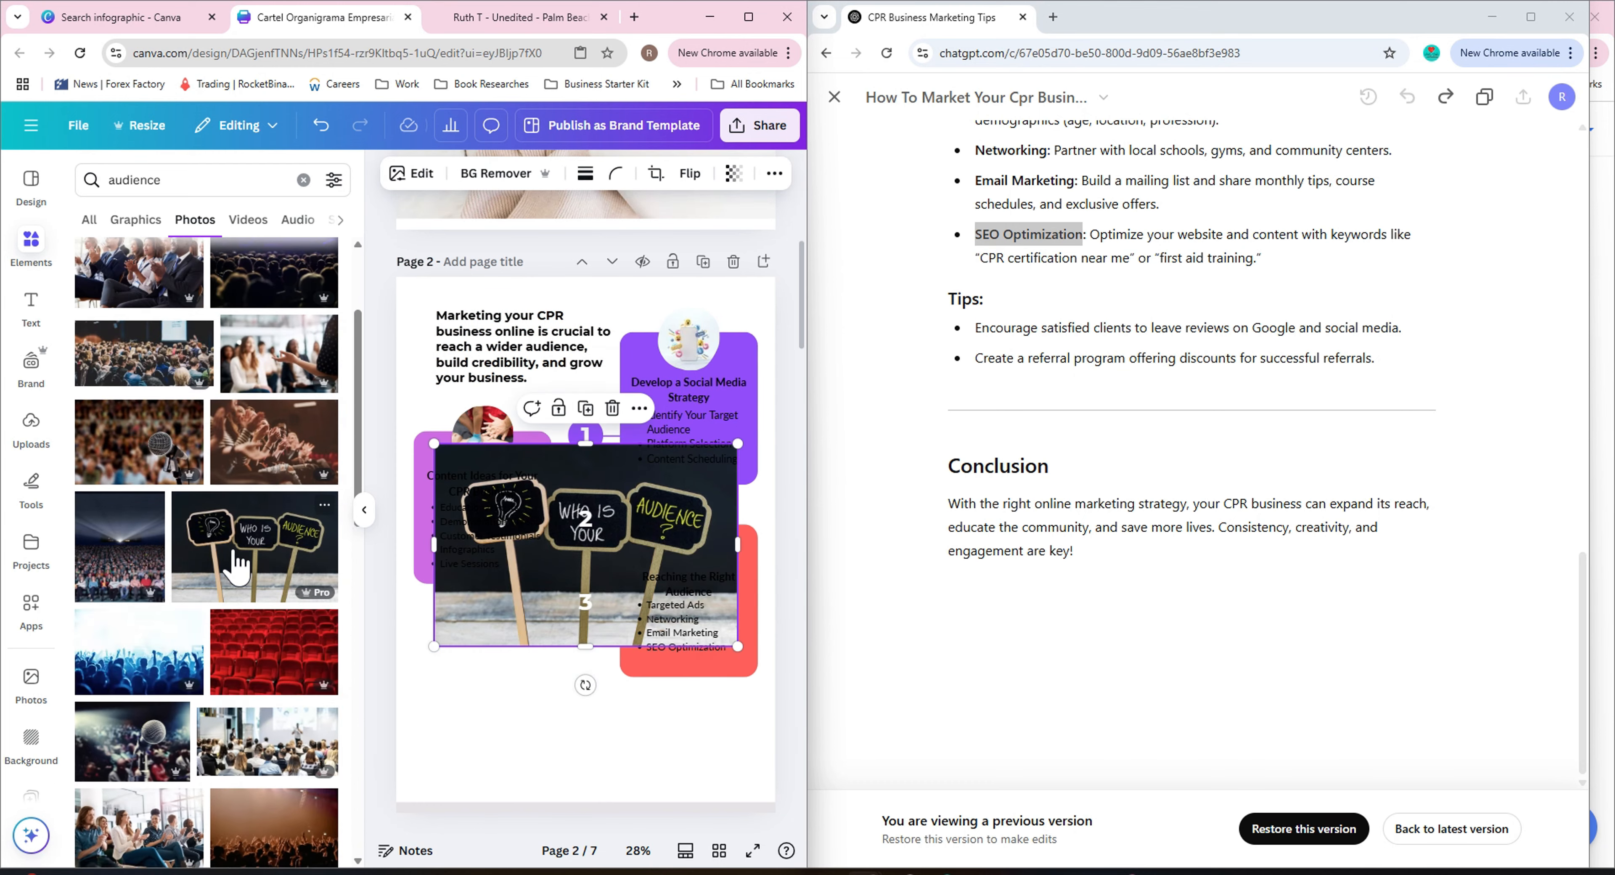
Replace the third card's circular photo with a photo of business people applauding from the audience search results.
left_click_drag(515, 612, 693, 533)
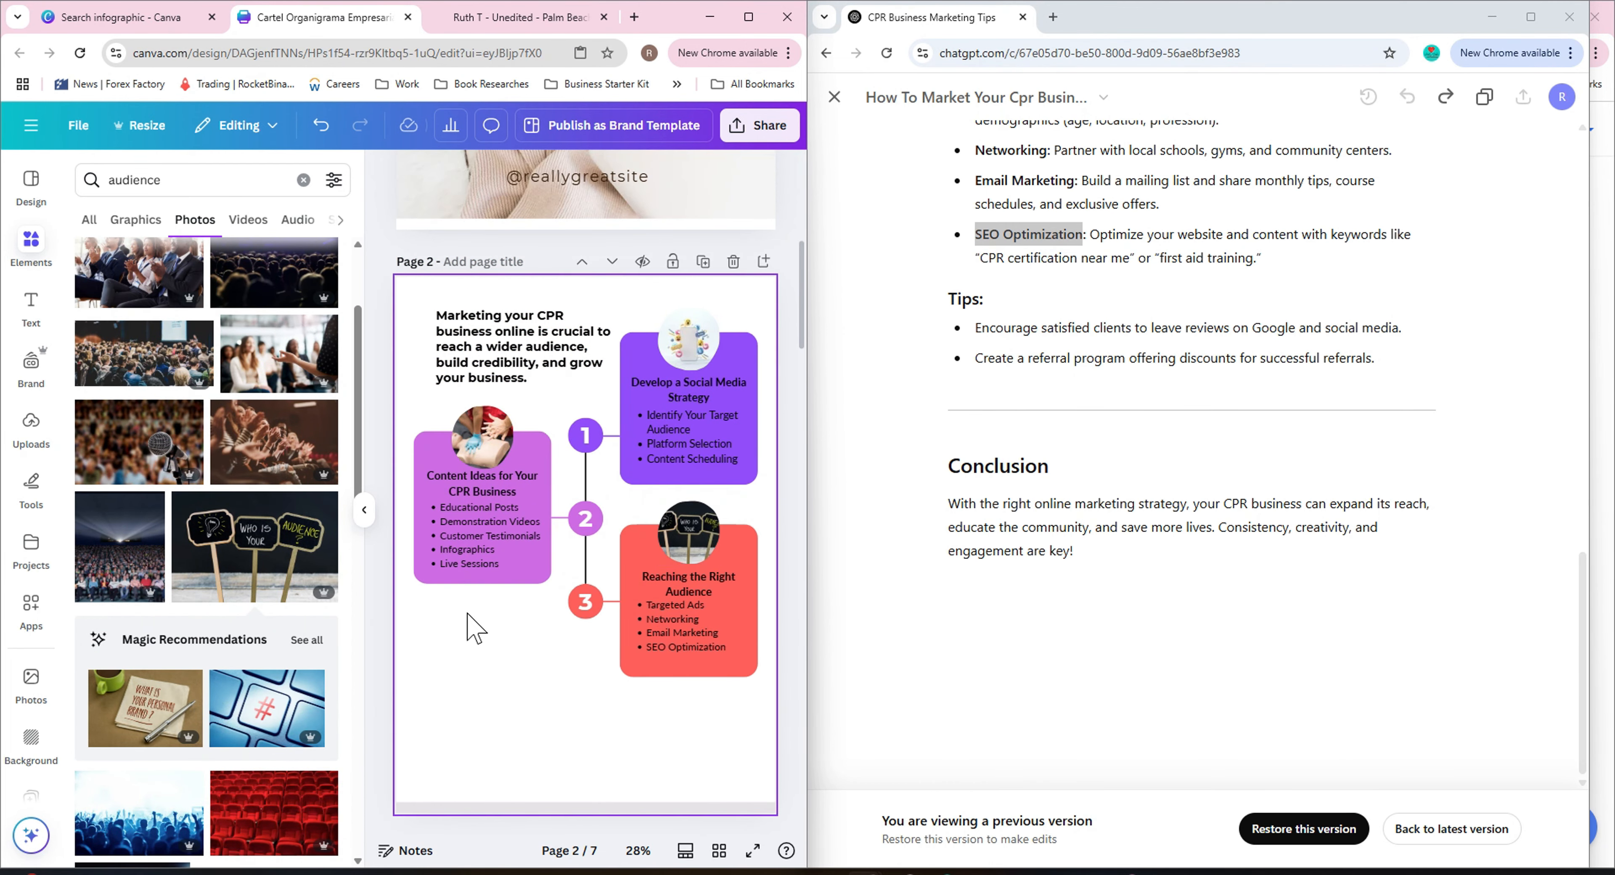
left_click(260, 451)
left_click_drag(515, 605, 707, 557)
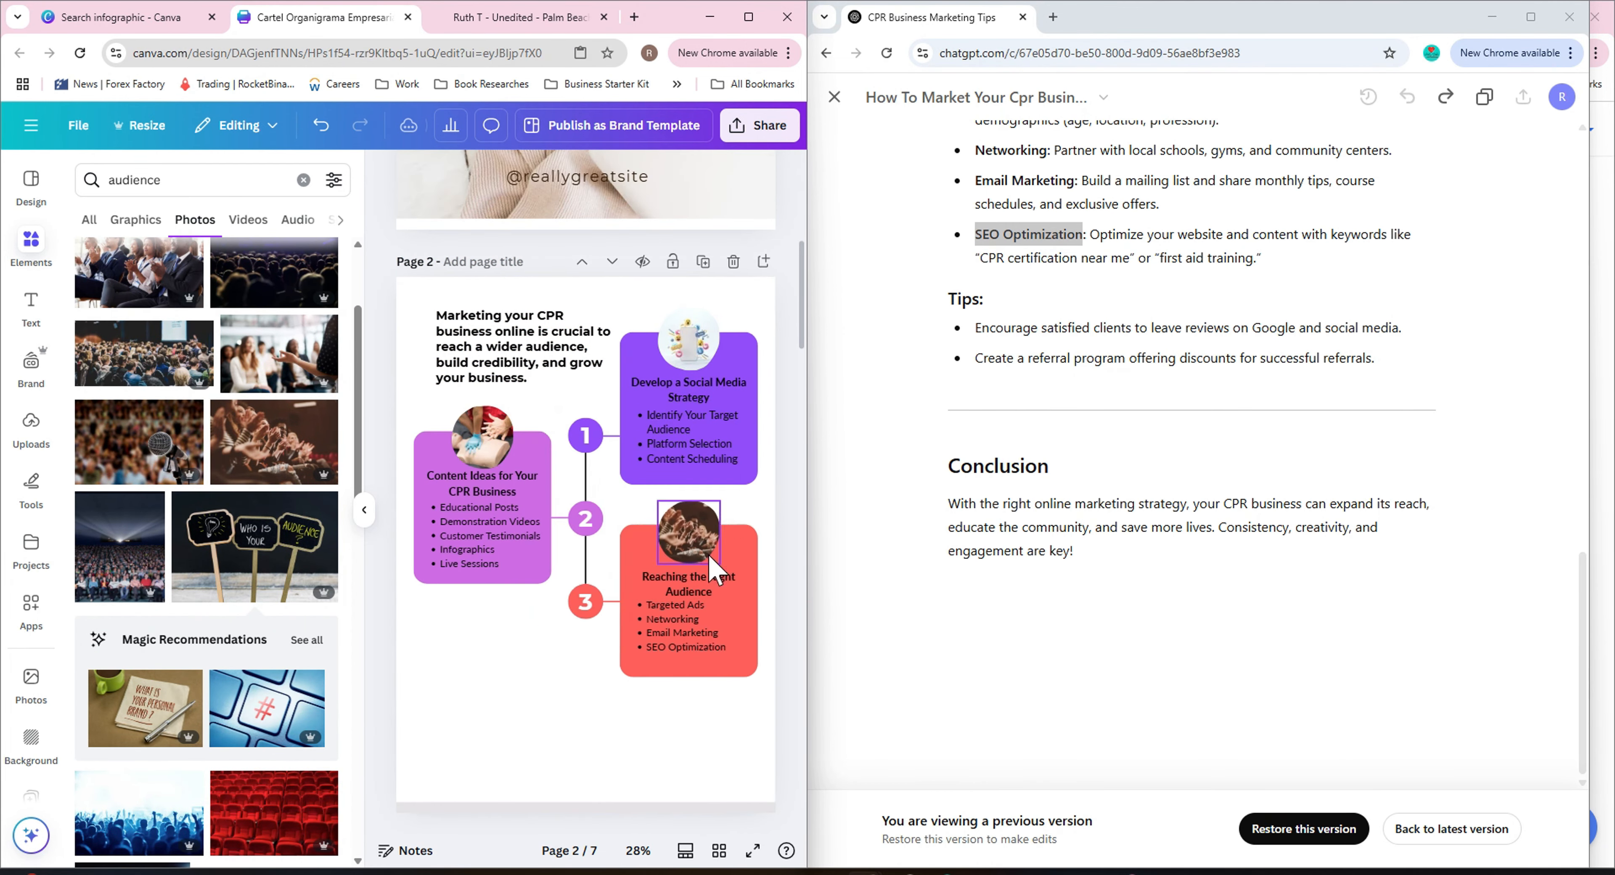
scroll(244, 605, "up", 3)
left_click(150, 429)
left_click_drag(481, 597, 710, 528)
scroll(222, 727, "down", 3)
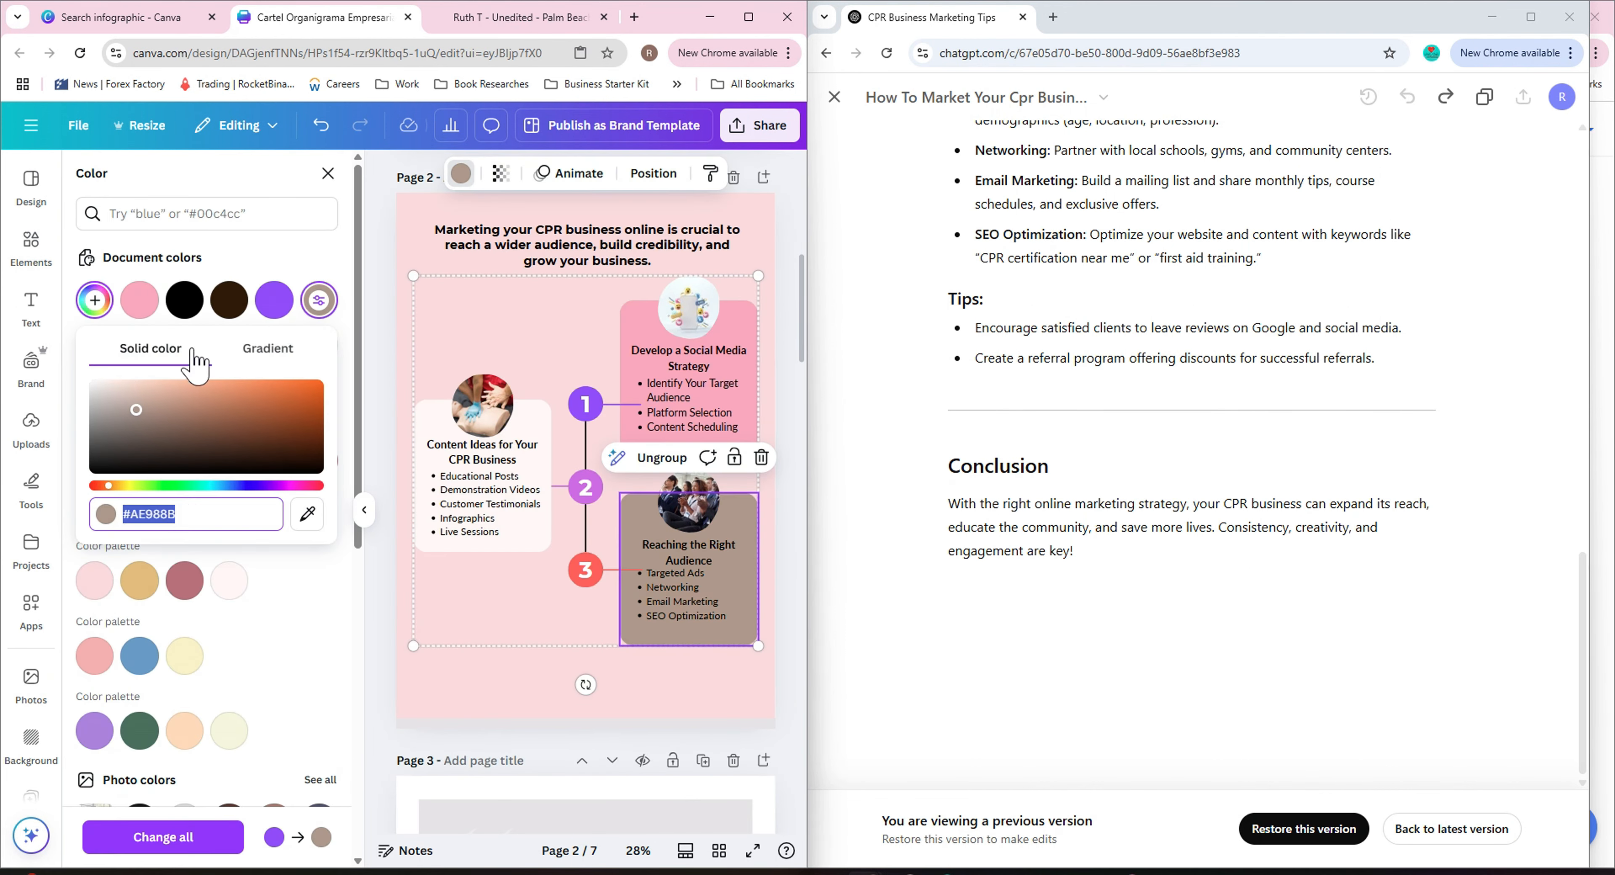
Recolor the third card's background to peach #F4D0BC.
left_click_drag(198, 360, 146, 395)
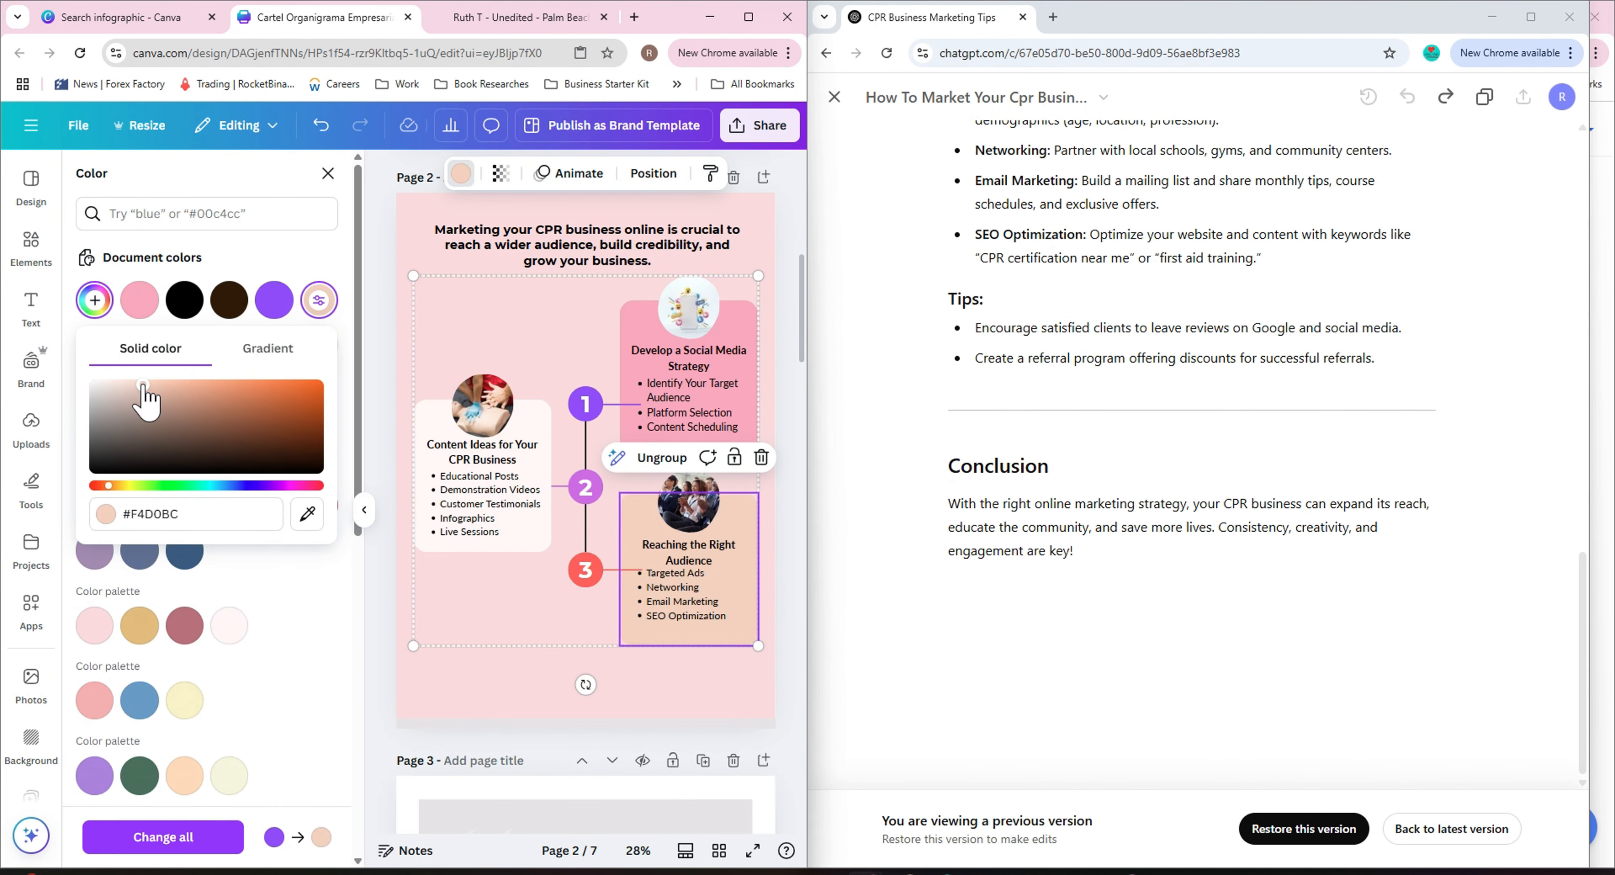
left_click(490, 691)
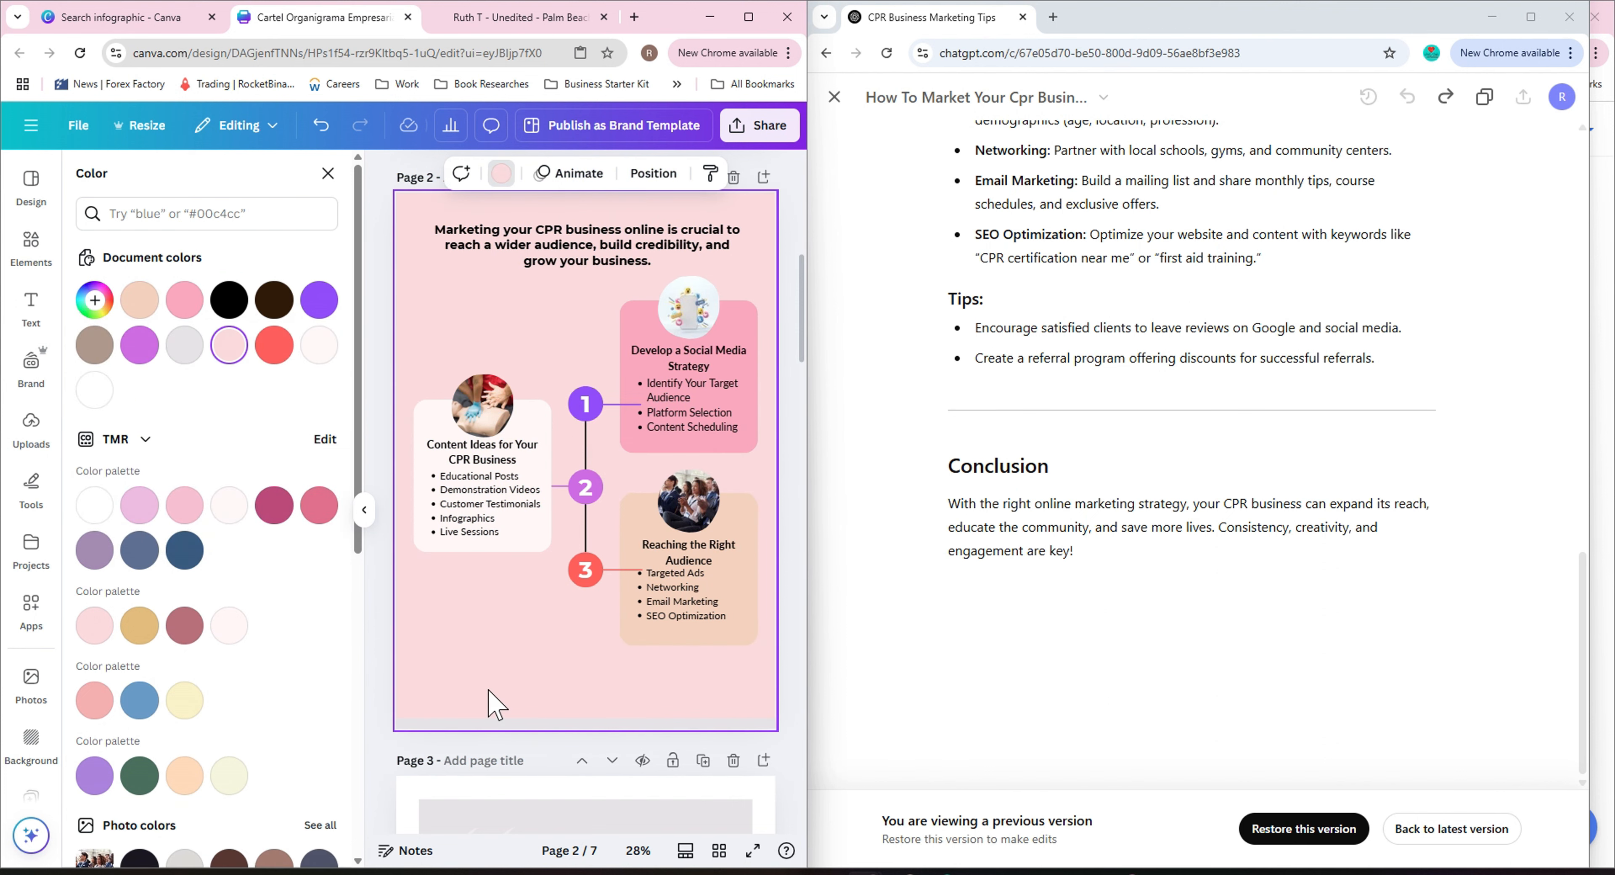
Recolor the connector line leading to the third card to pink.
left_click(474, 646)
left_click(580, 664)
scroll(580, 664, "up", 4)
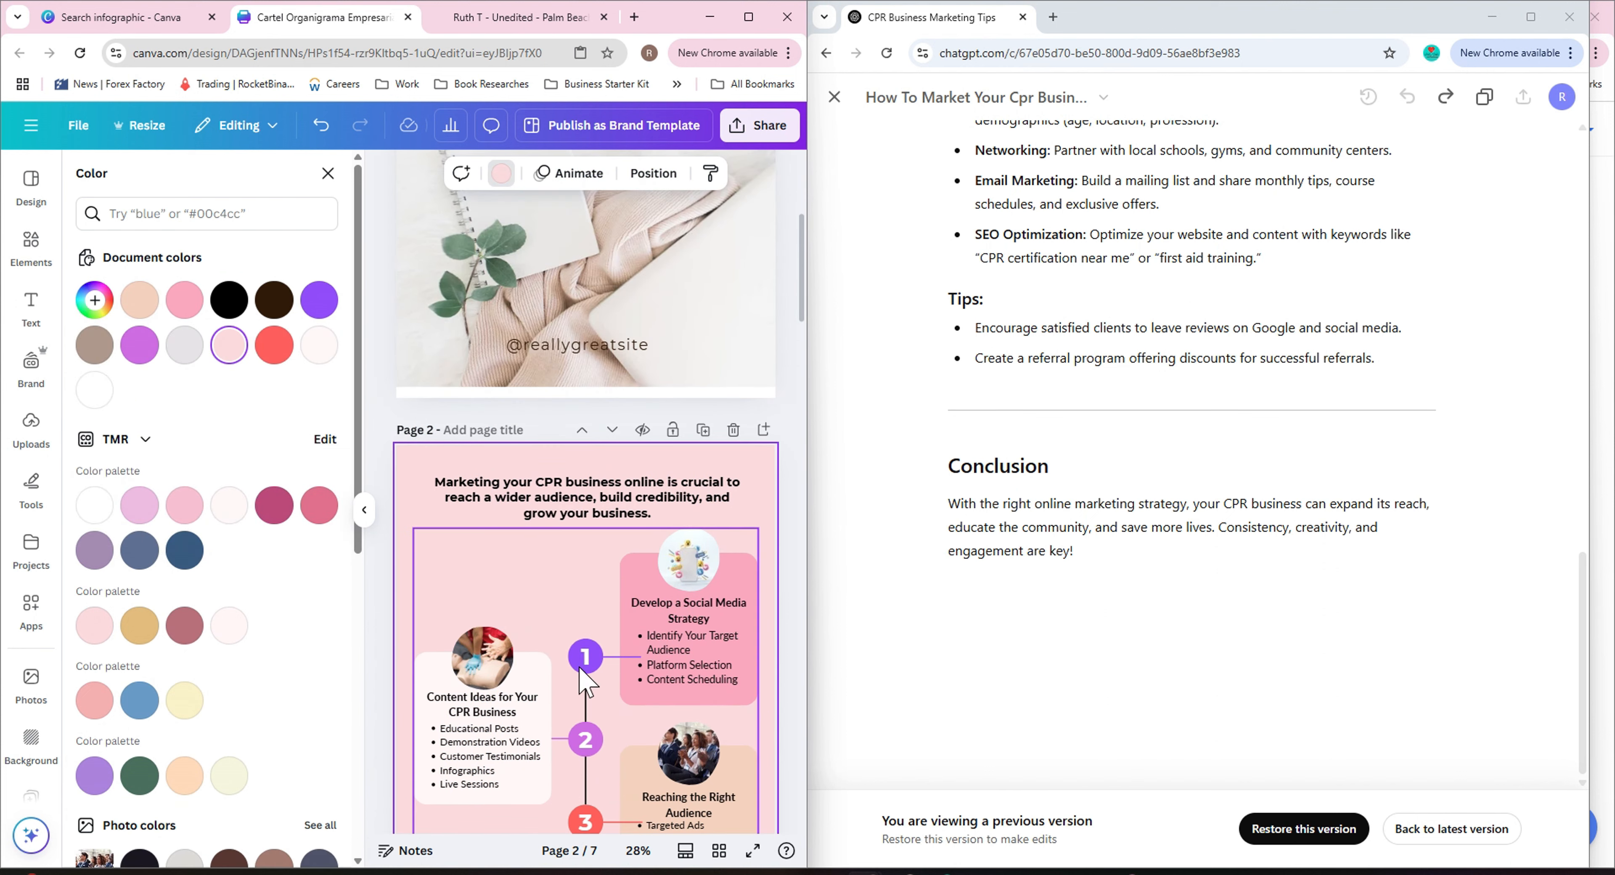
scroll(584, 681, "down", 3)
left_click(589, 652)
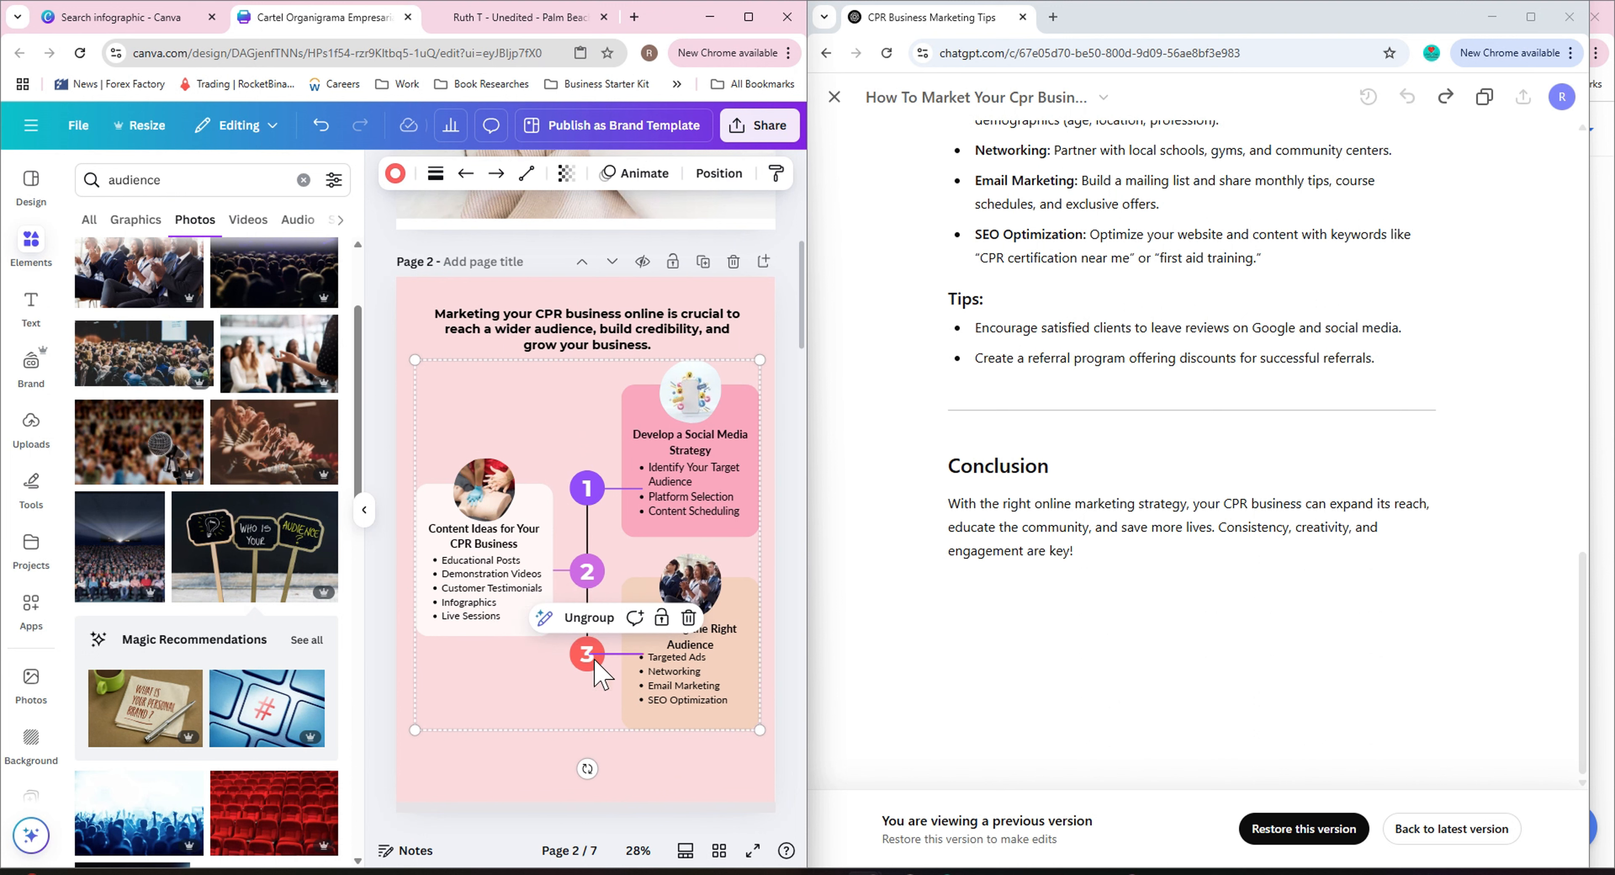
left_click(395, 175)
left_click(185, 350)
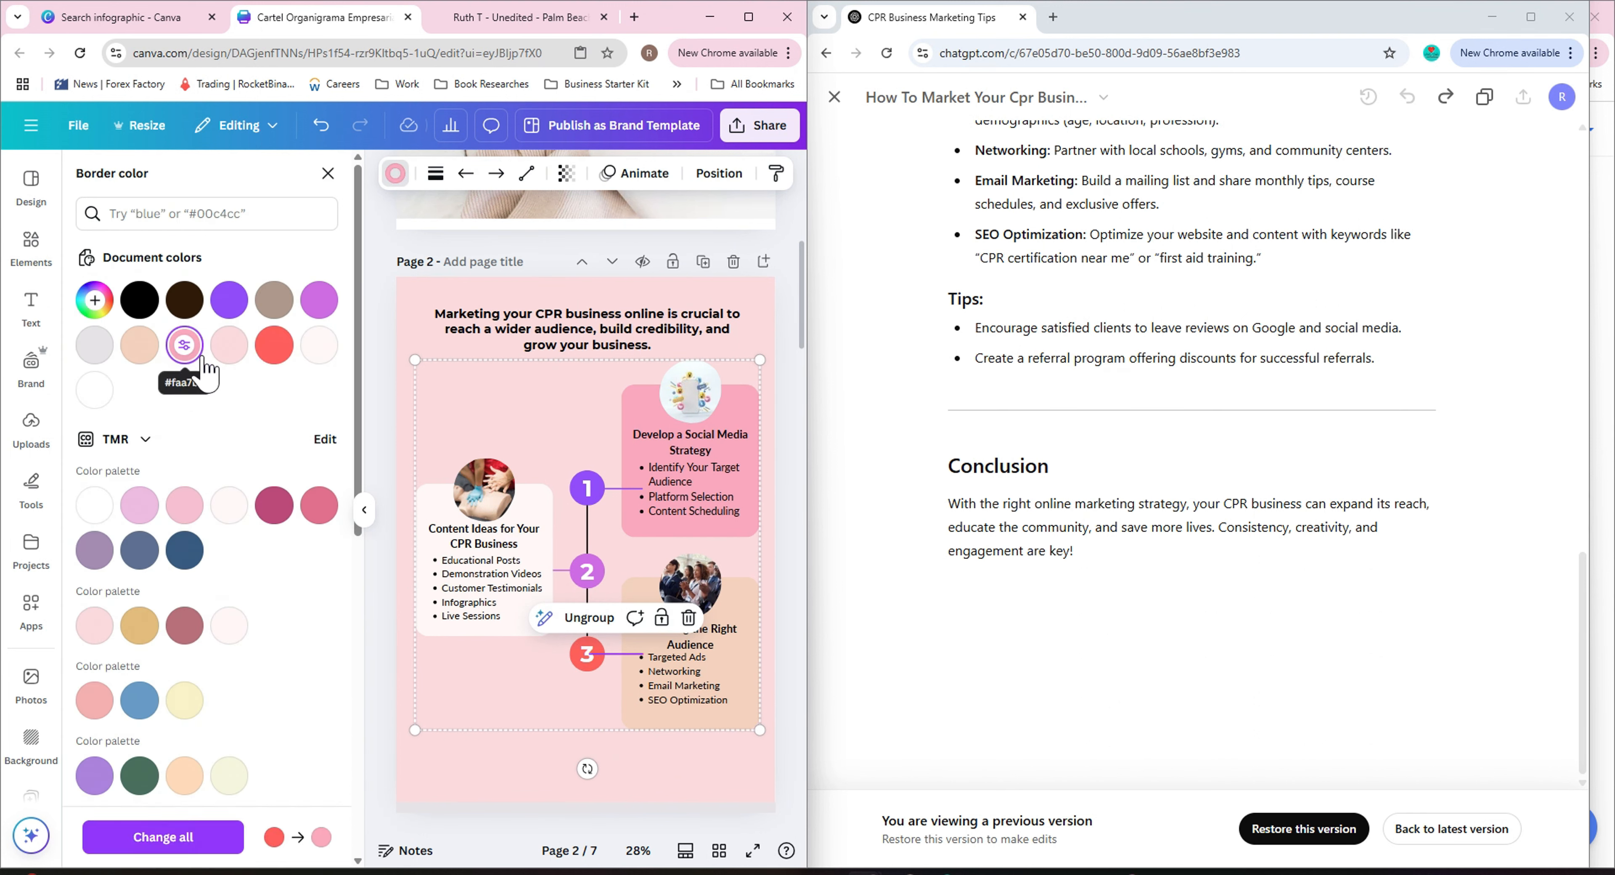
Recolor the circle numbered 3 to pink.
left_click(578, 658)
left_click(607, 684)
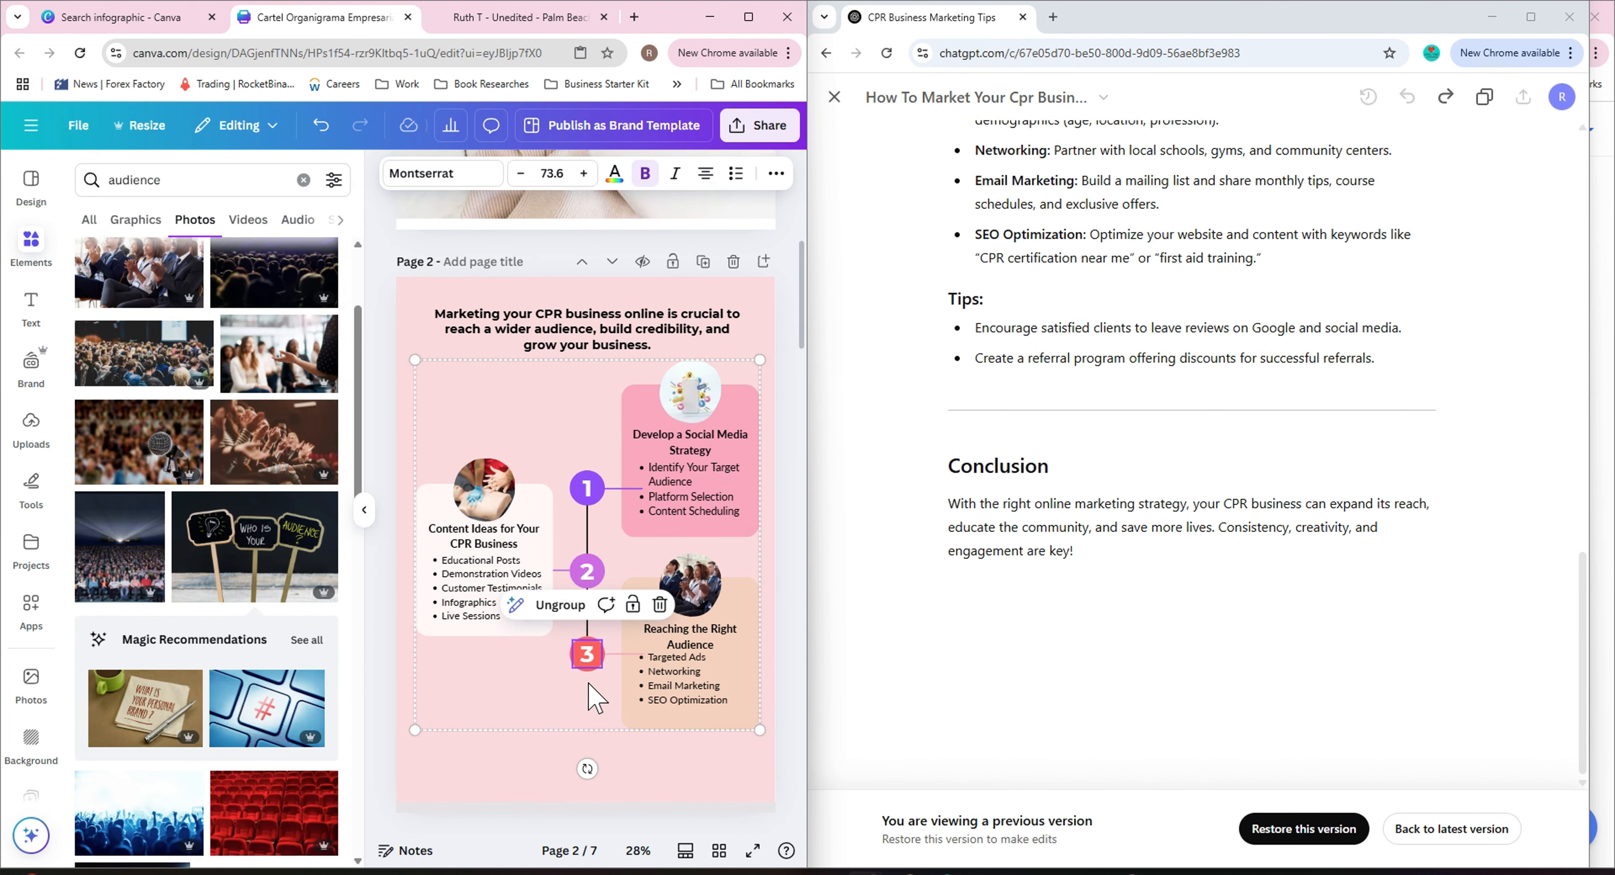
left_click(365, 526)
left_click_drag(487, 851, 547, 850)
scroll(527, 627, "down", 10)
left_click(310, 173)
left_click(184, 392)
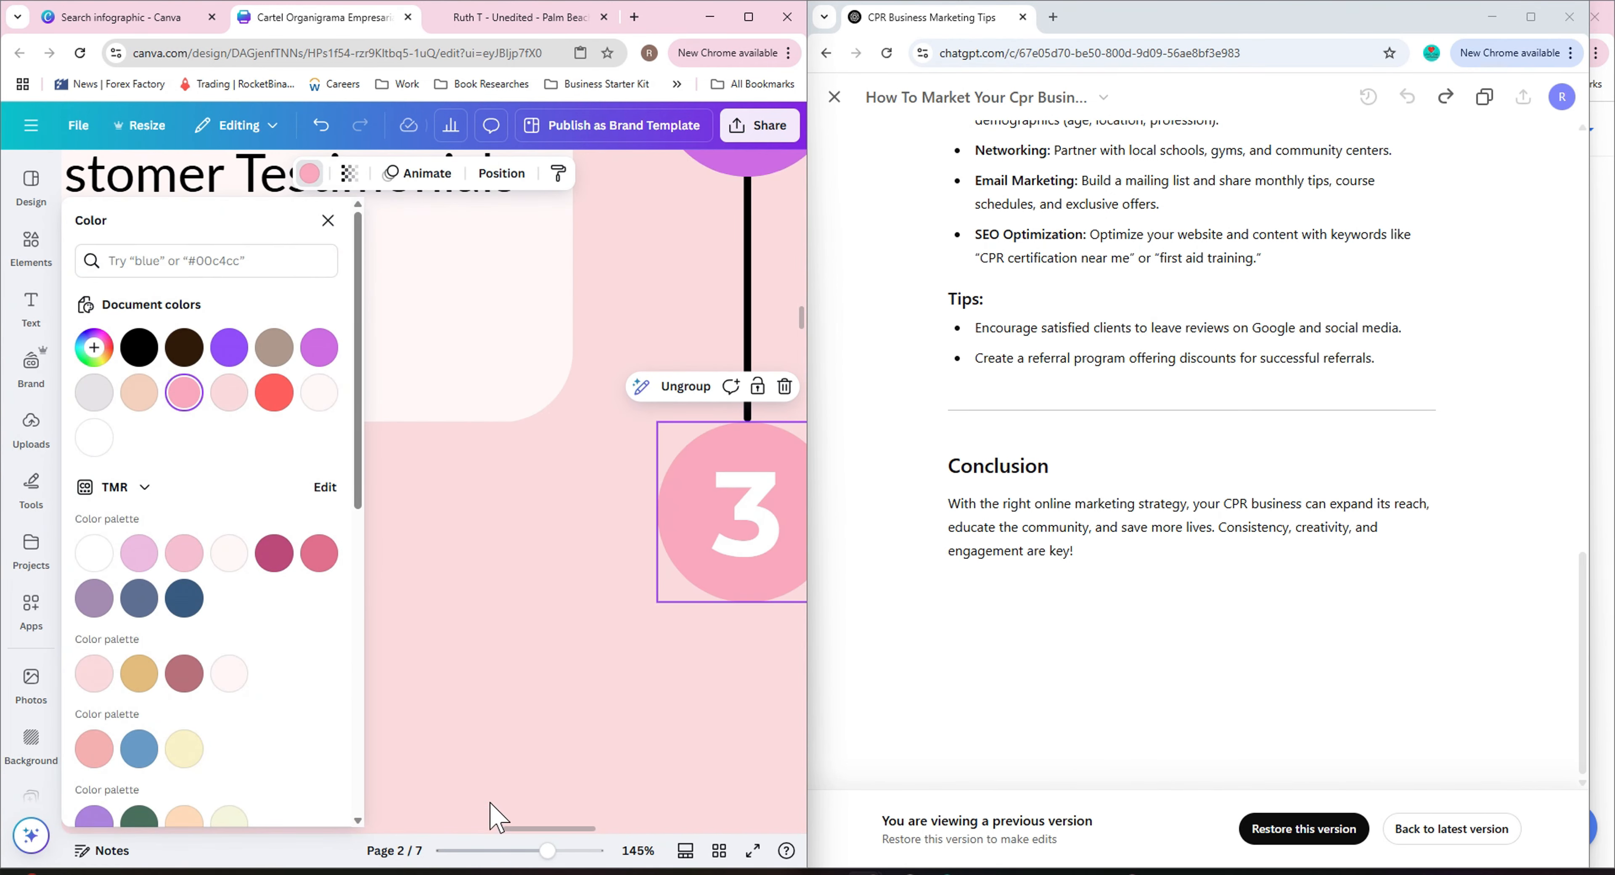
Recolor the circle numbered 2 to peach.
left_click(525, 851)
left_click(710, 314)
left_click(380, 320)
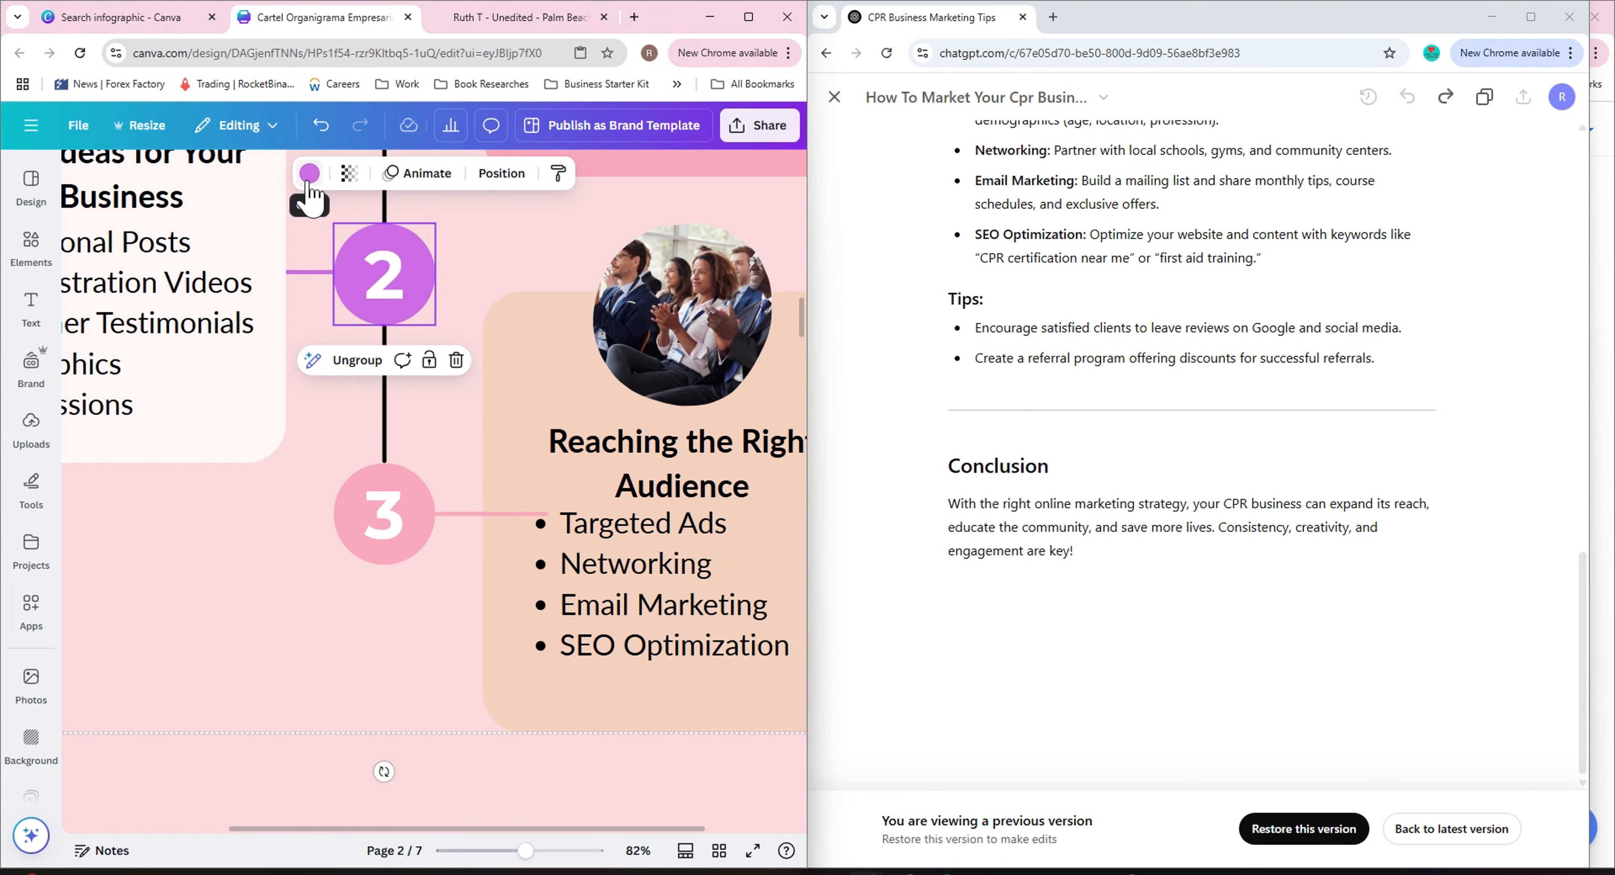
left_click(309, 174)
left_click(139, 393)
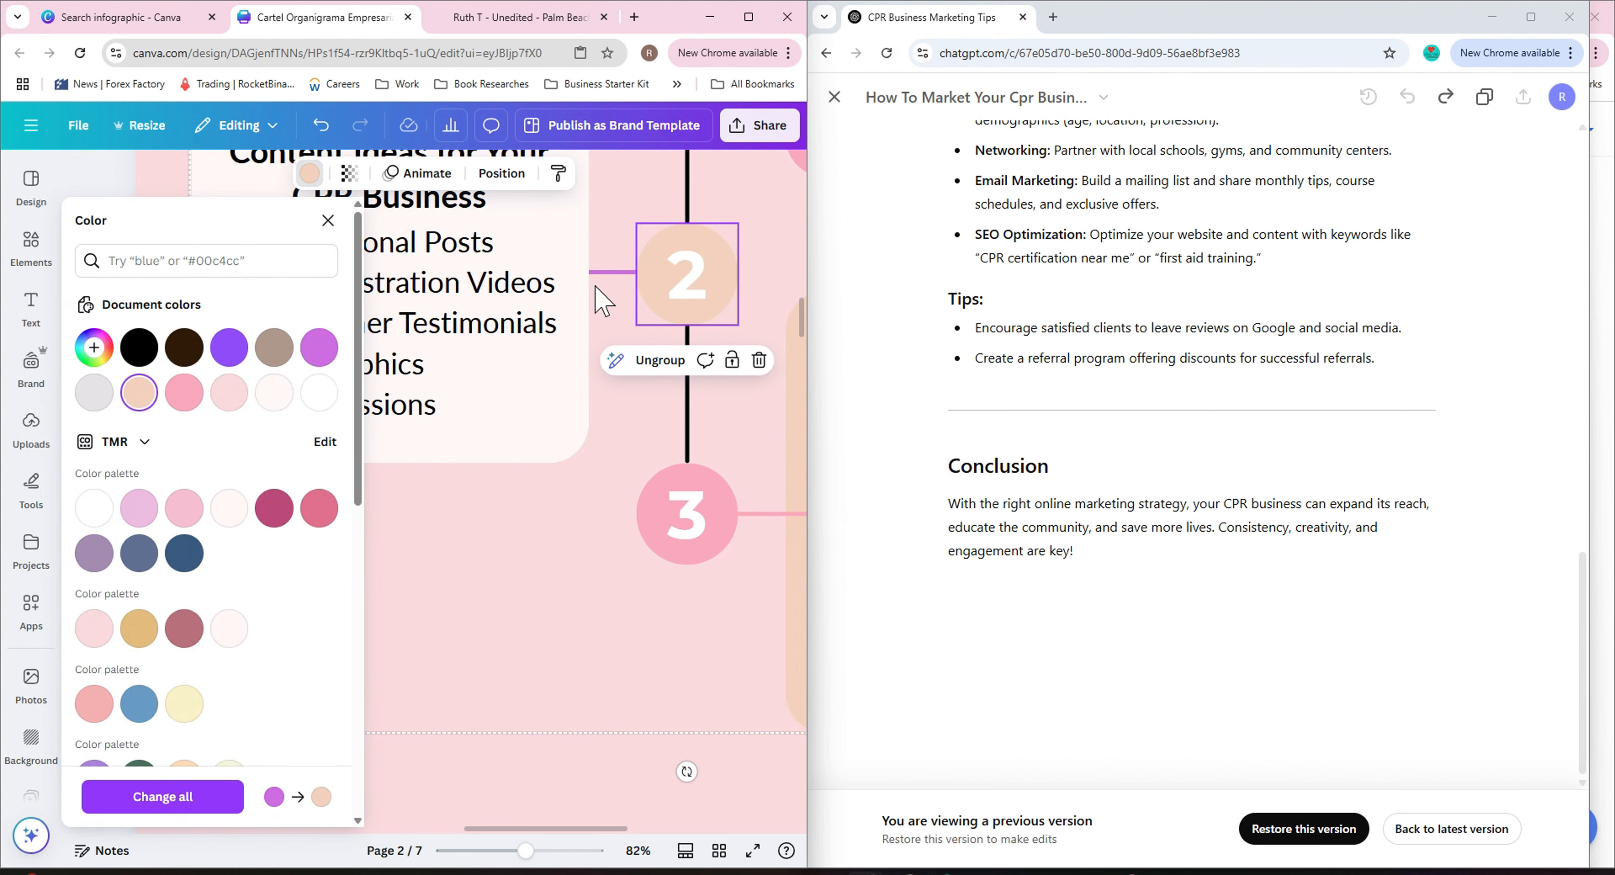
Recolor the connector line beside the second circle to peach.
left_click(605, 272)
left_click(244, 173)
scroll(756, 385, "up", 4)
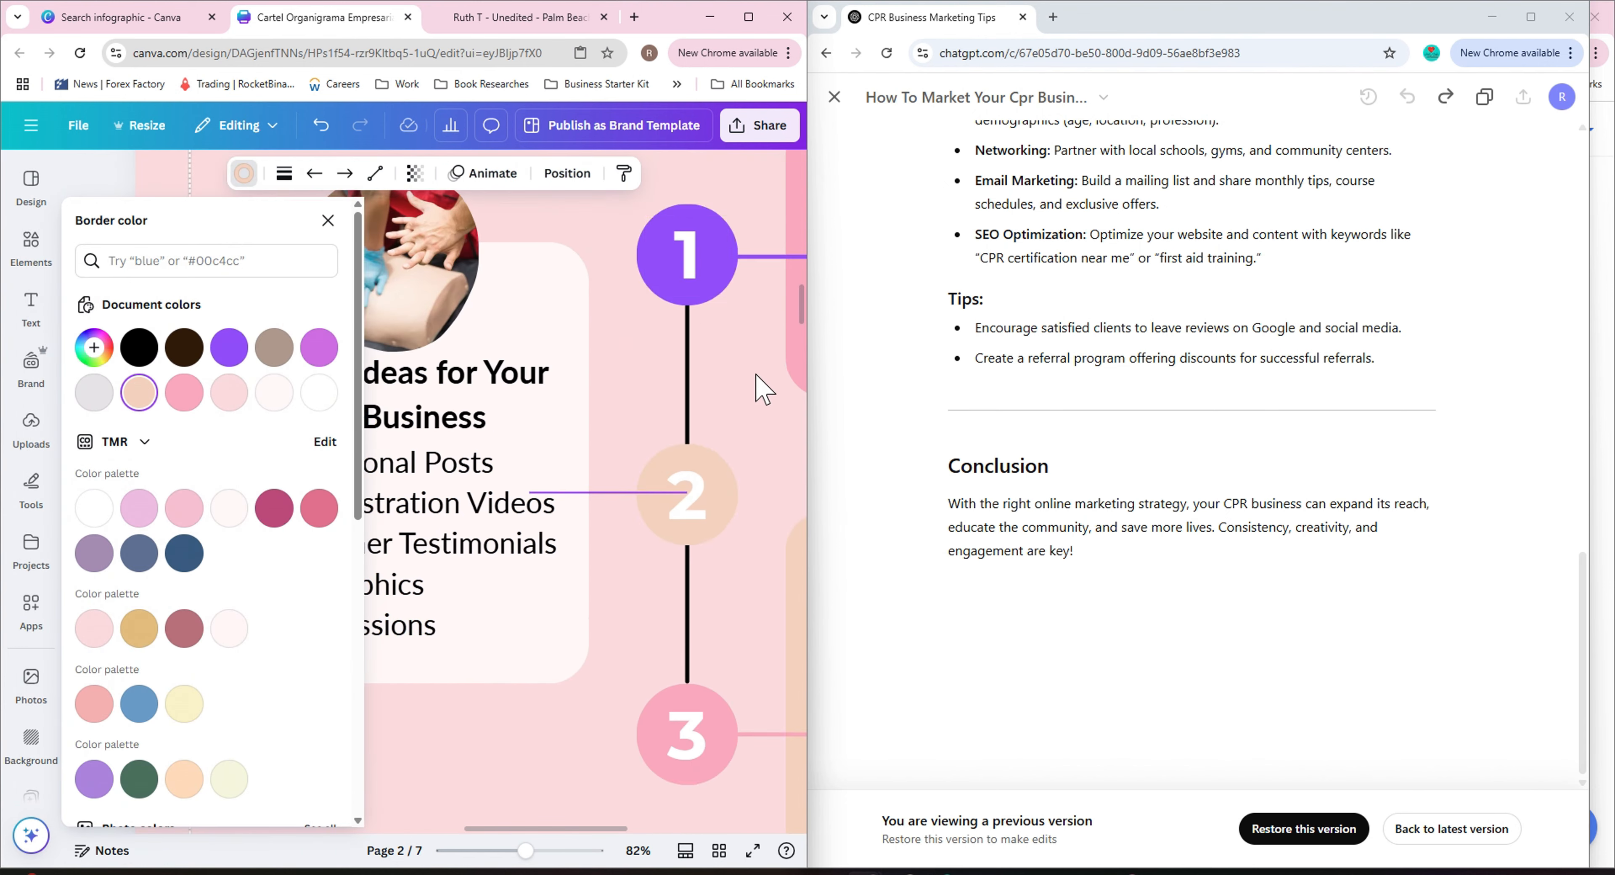
Recolor the circle numbered 1 to off-white.
left_click(708, 399)
left_click(378, 414)
left_click(309, 174)
left_click(228, 393)
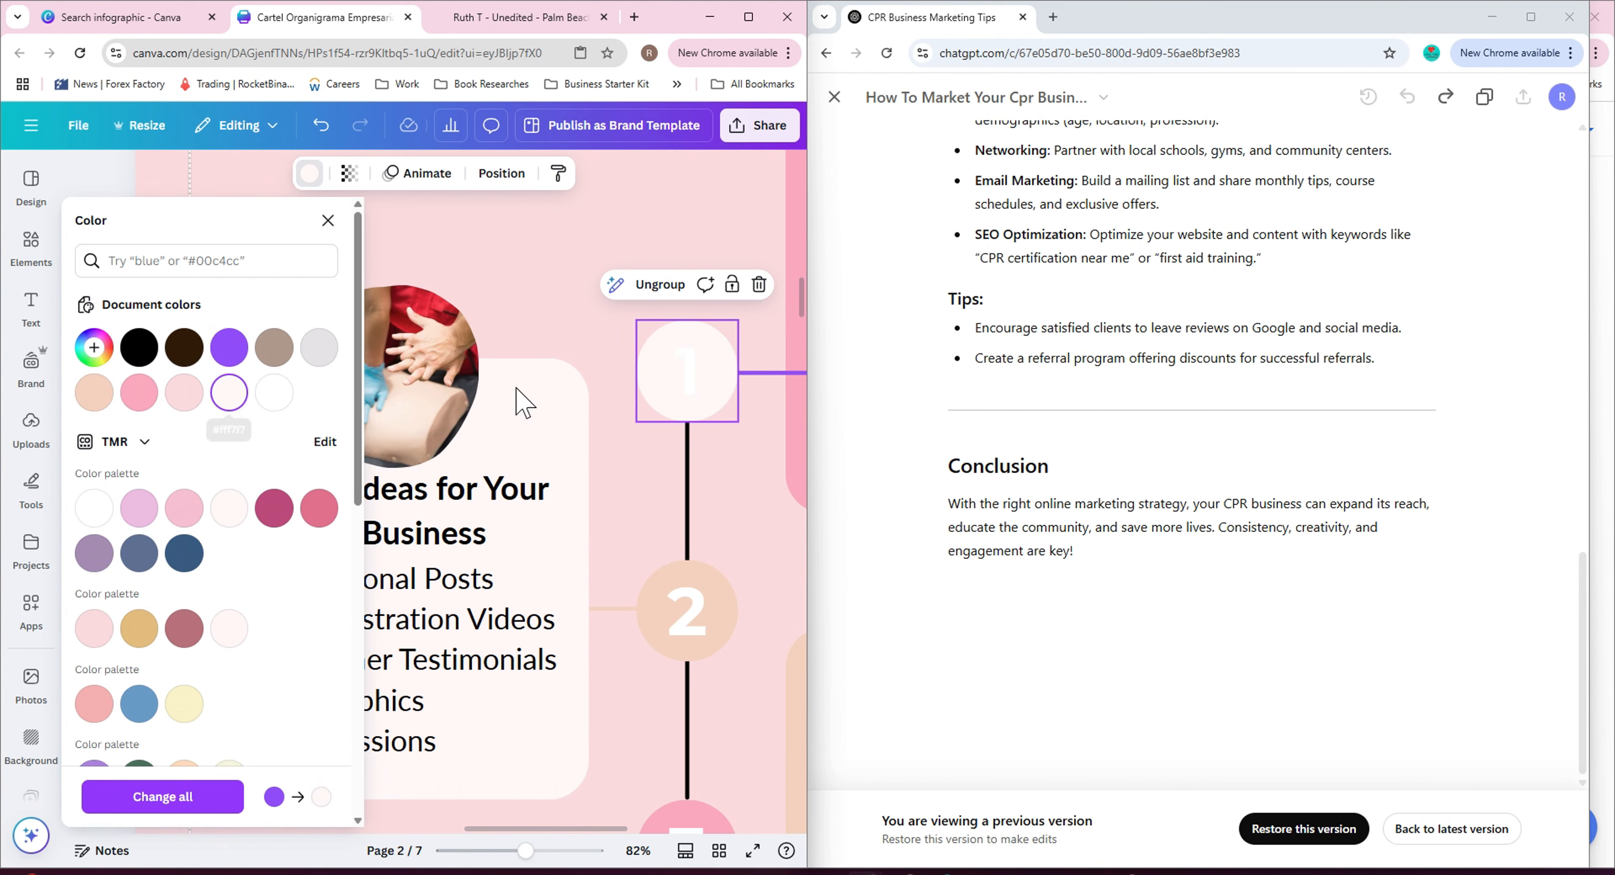
left_click(775, 373)
left_click(244, 174)
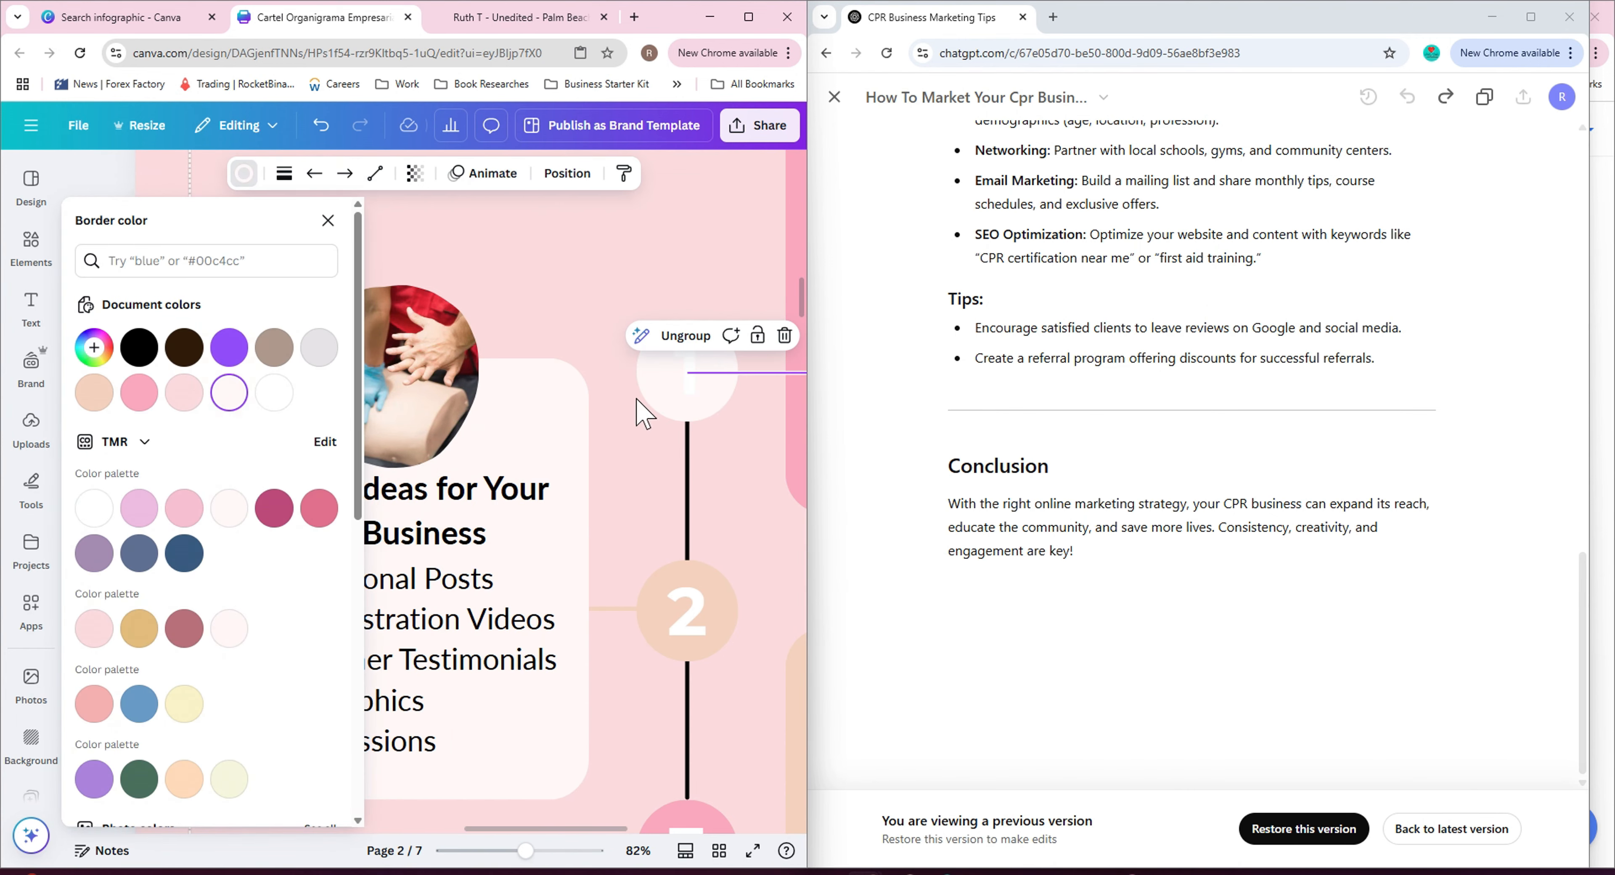
Set the numbers inside the first and second circles to taupe #ae988b.
left_click(681, 384)
left_click(310, 174)
left_click(227, 347)
left_click(677, 612)
left_click(225, 345)
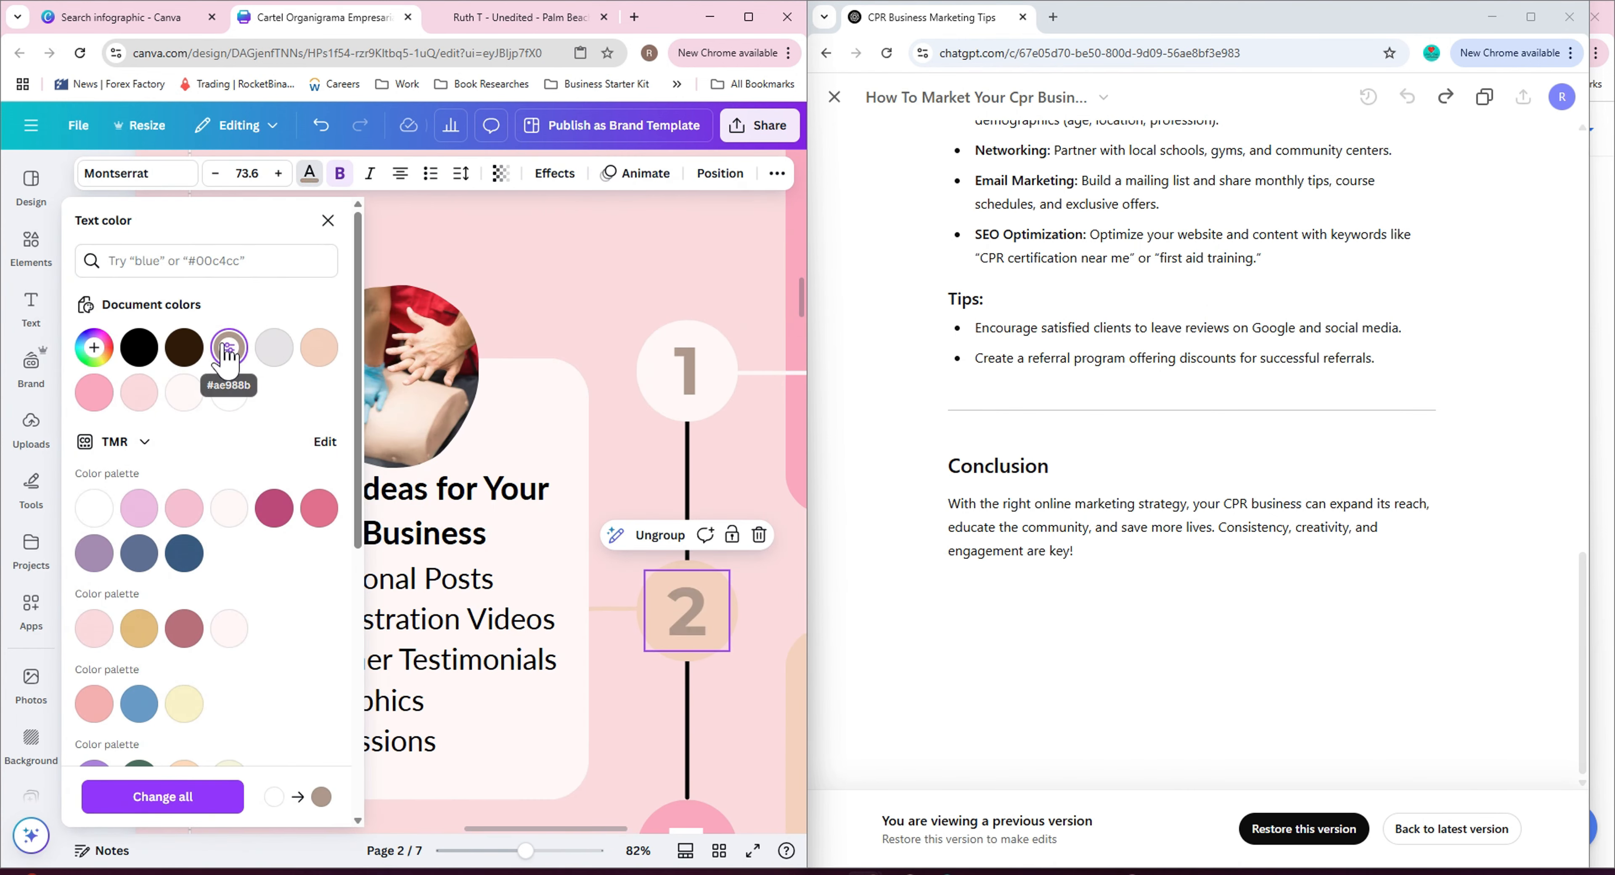
Change page 2's background color to taupe.
scroll(690, 601, "down", 4)
left_click(690, 598)
scroll(515, 592, "down", 5)
left_click(688, 539)
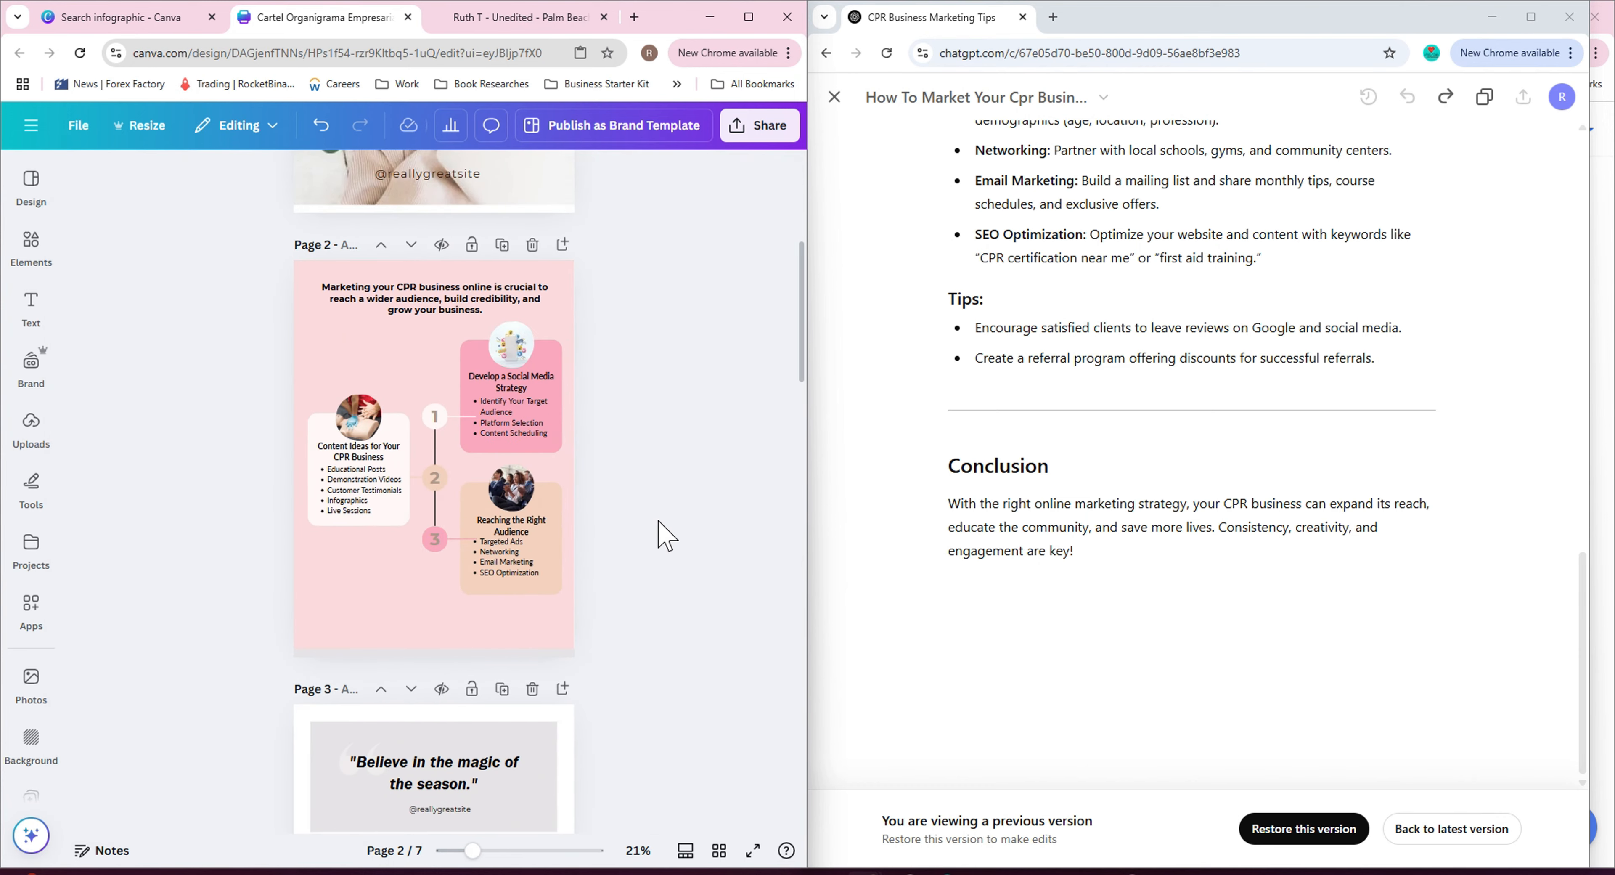
left_click(389, 605)
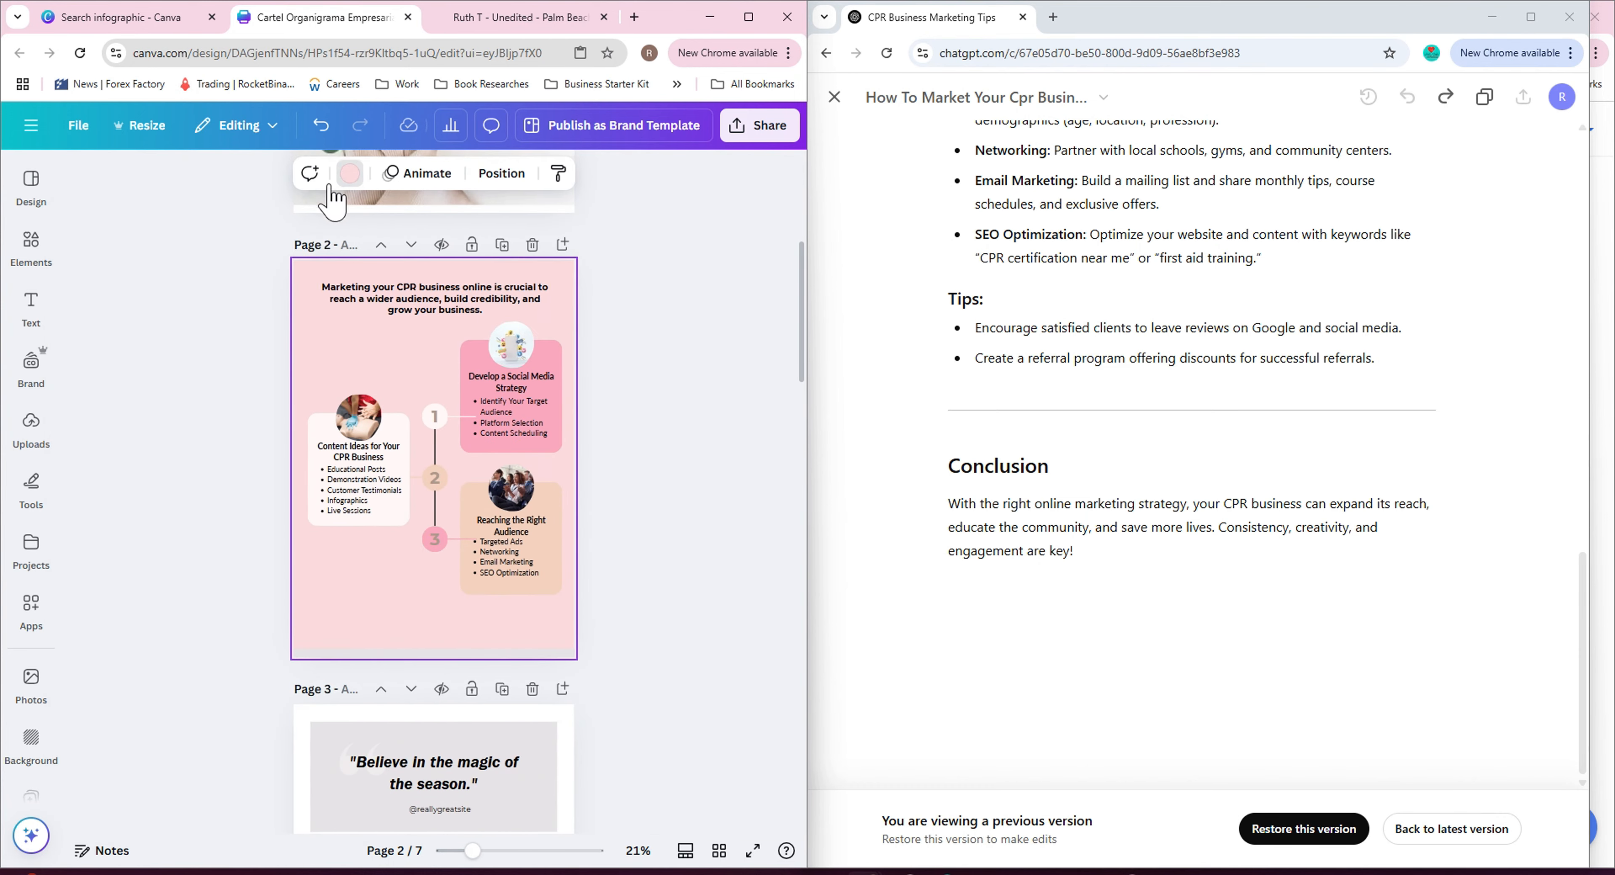
left_click(349, 173)
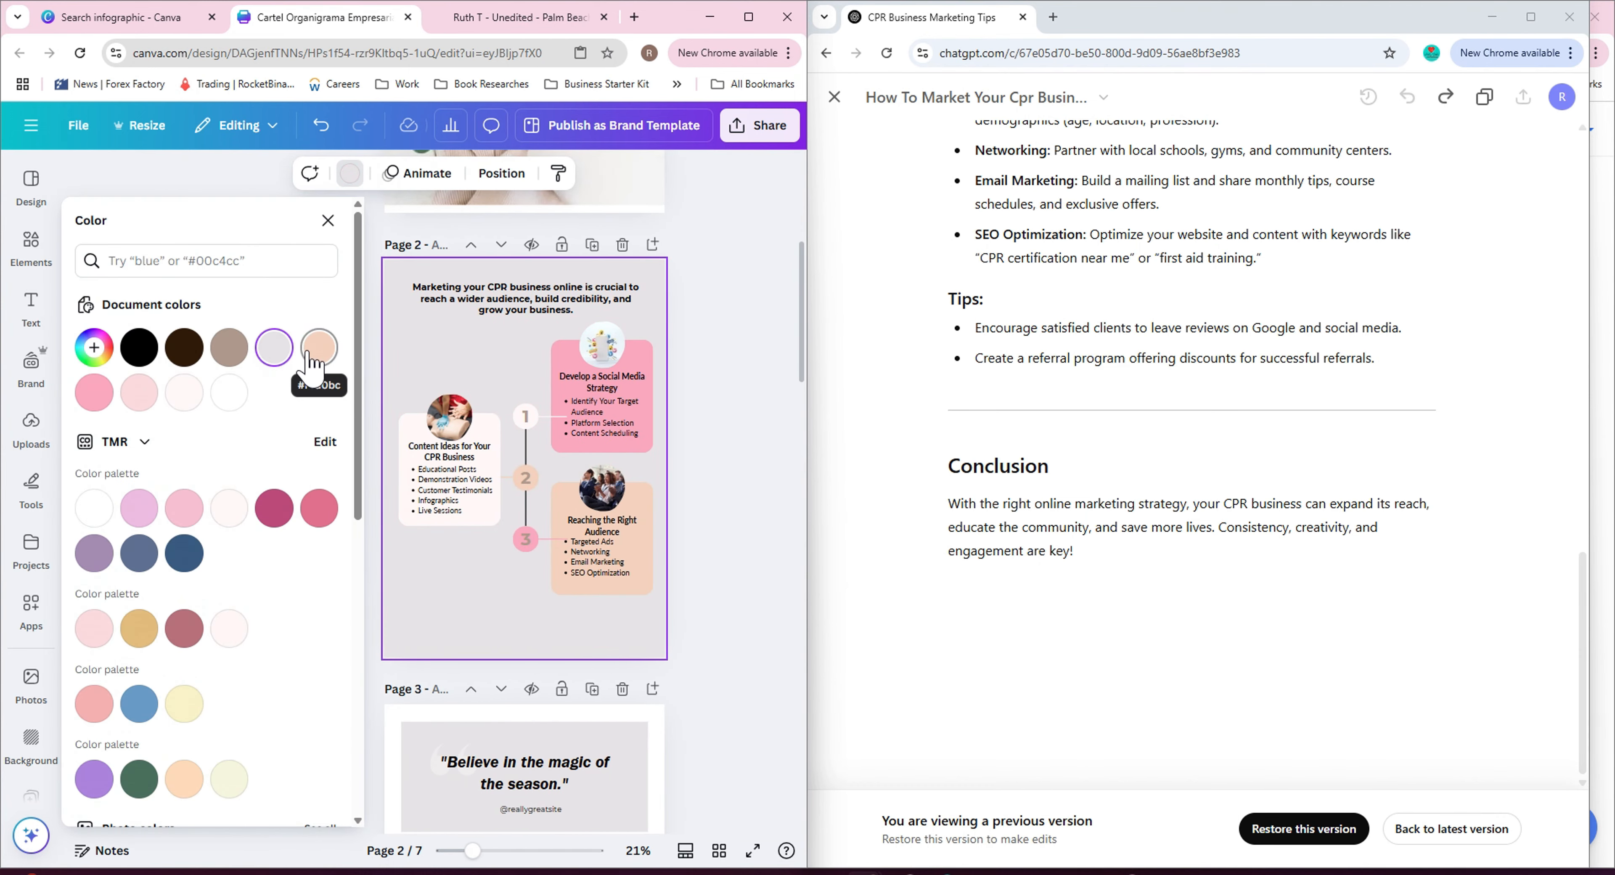
left_click(231, 355)
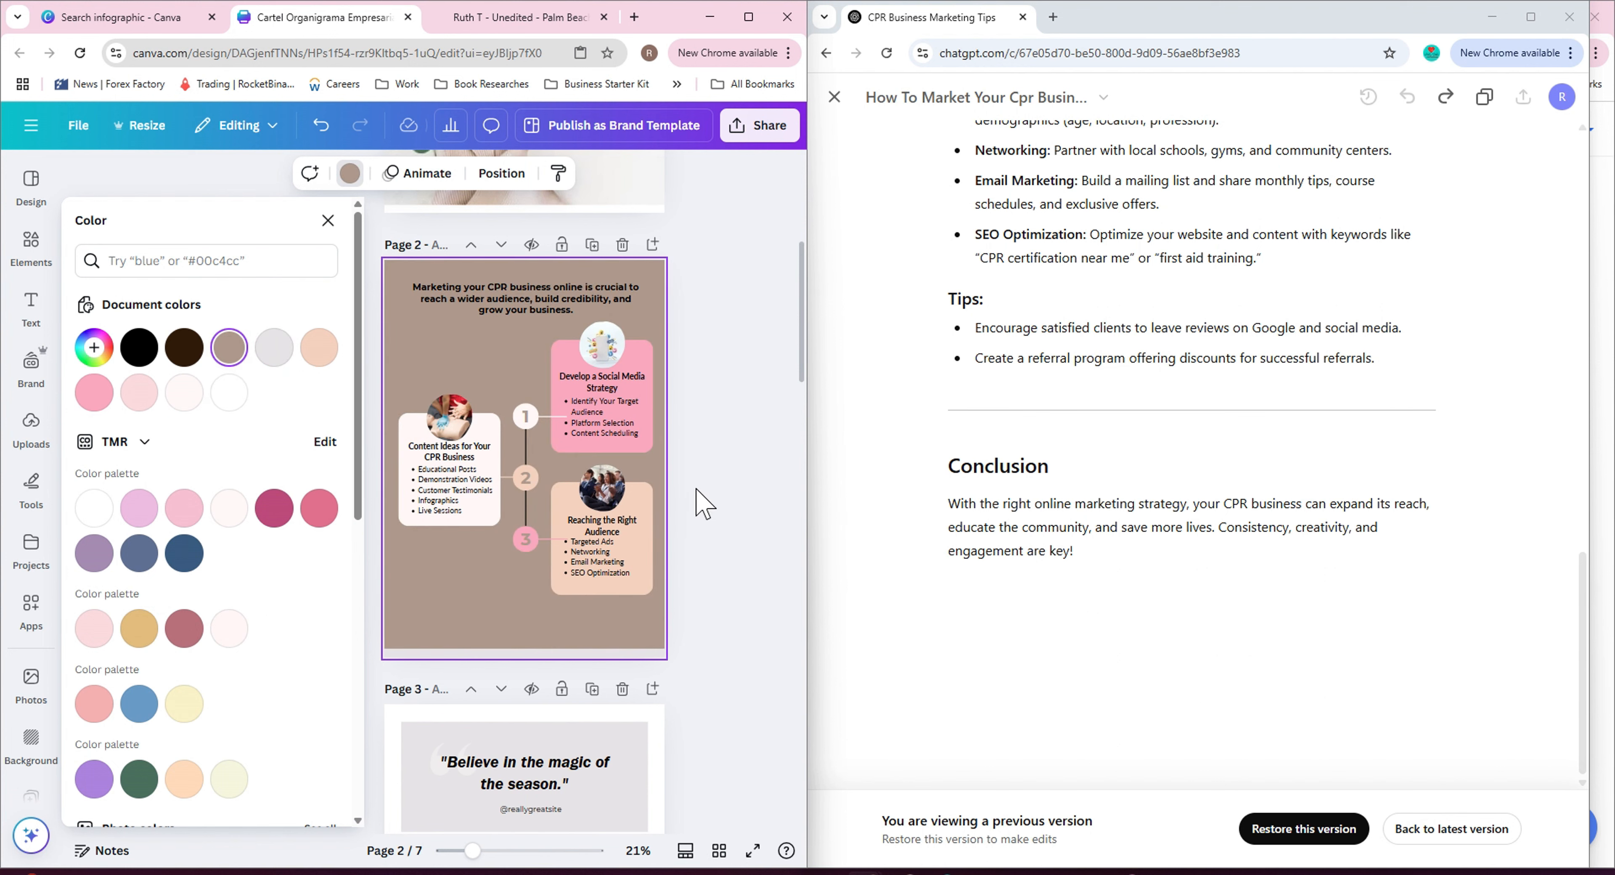
left_click(526, 299)
double_click(434, 774)
left_click(459, 302)
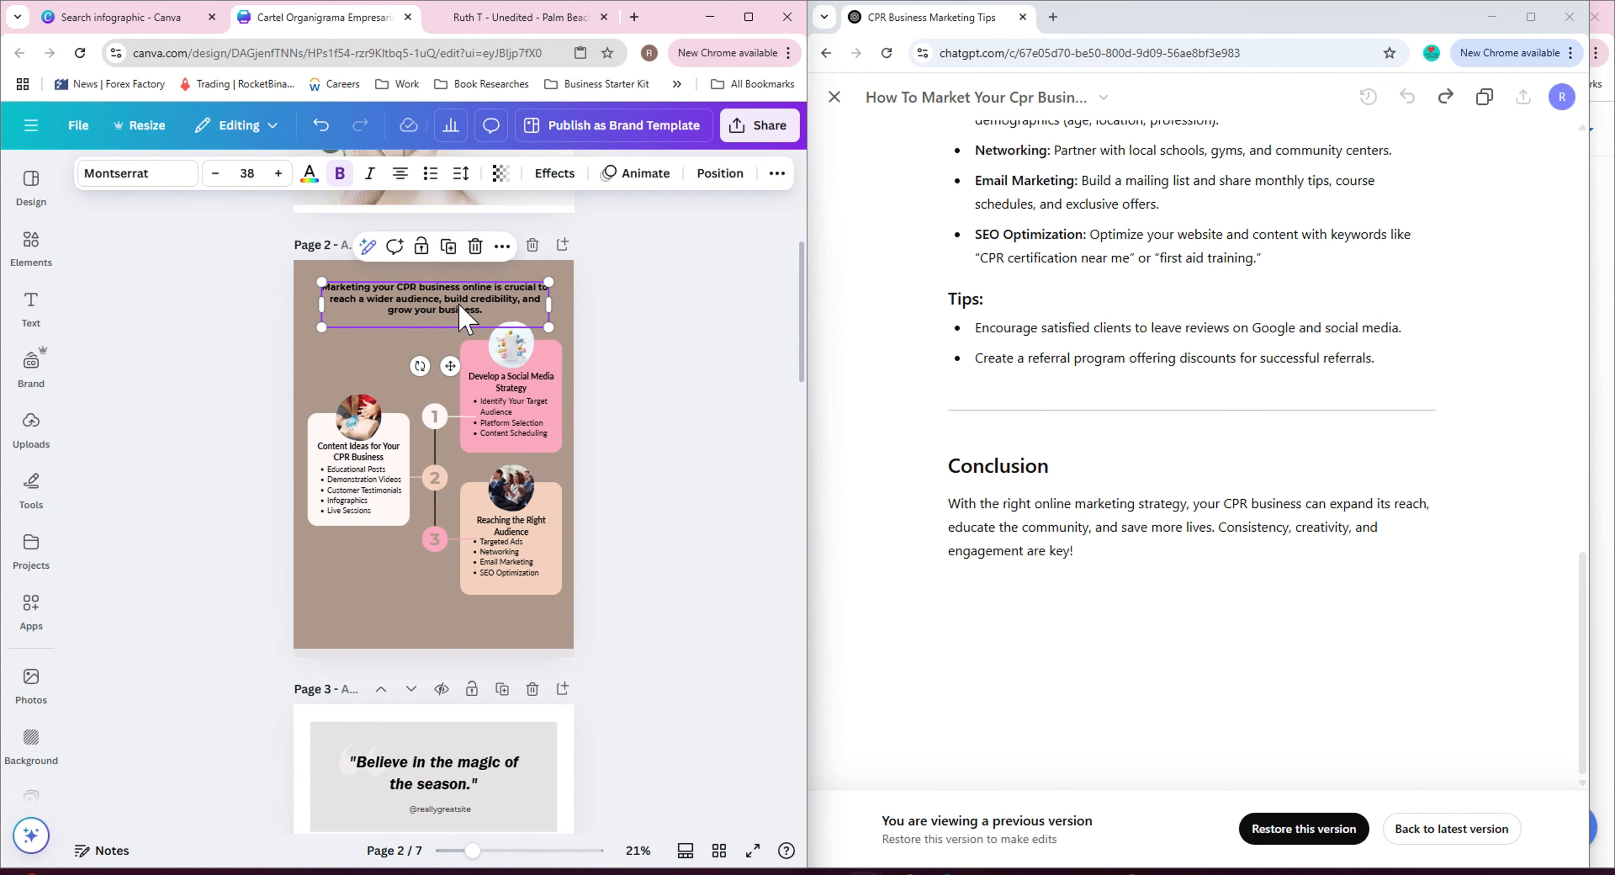
left_click(718, 539)
Replace page 3's quote heading with 'Develop a Social Media Strategy' copied from the ChatGPT guide.
scroll(710, 548, "up", 3)
scroll(714, 558, "down", 6)
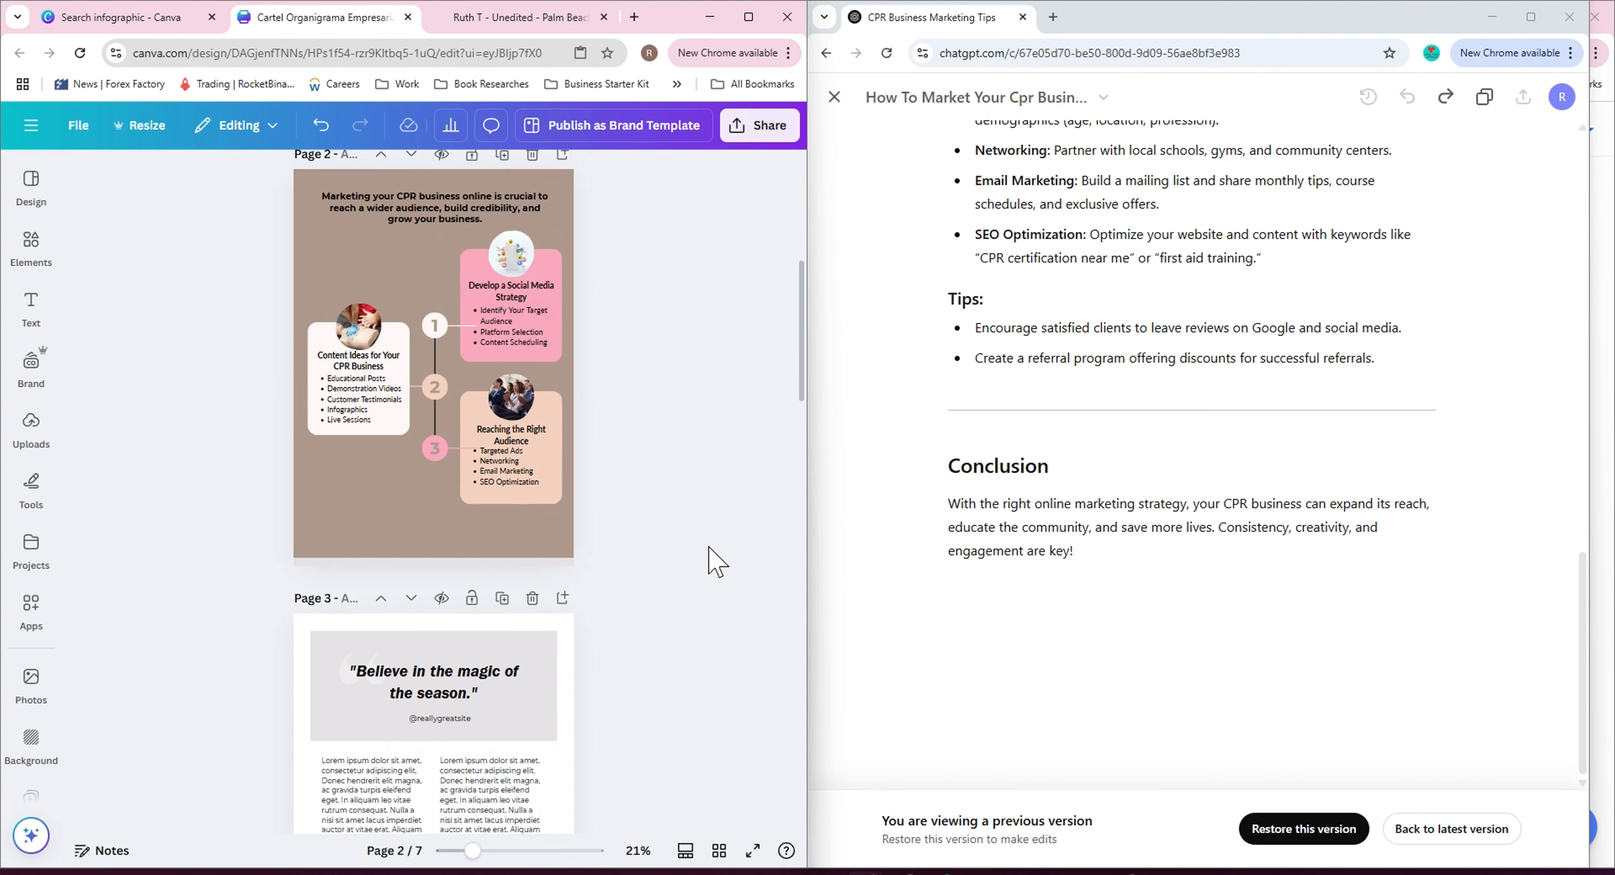
scroll(615, 561, "down", 18)
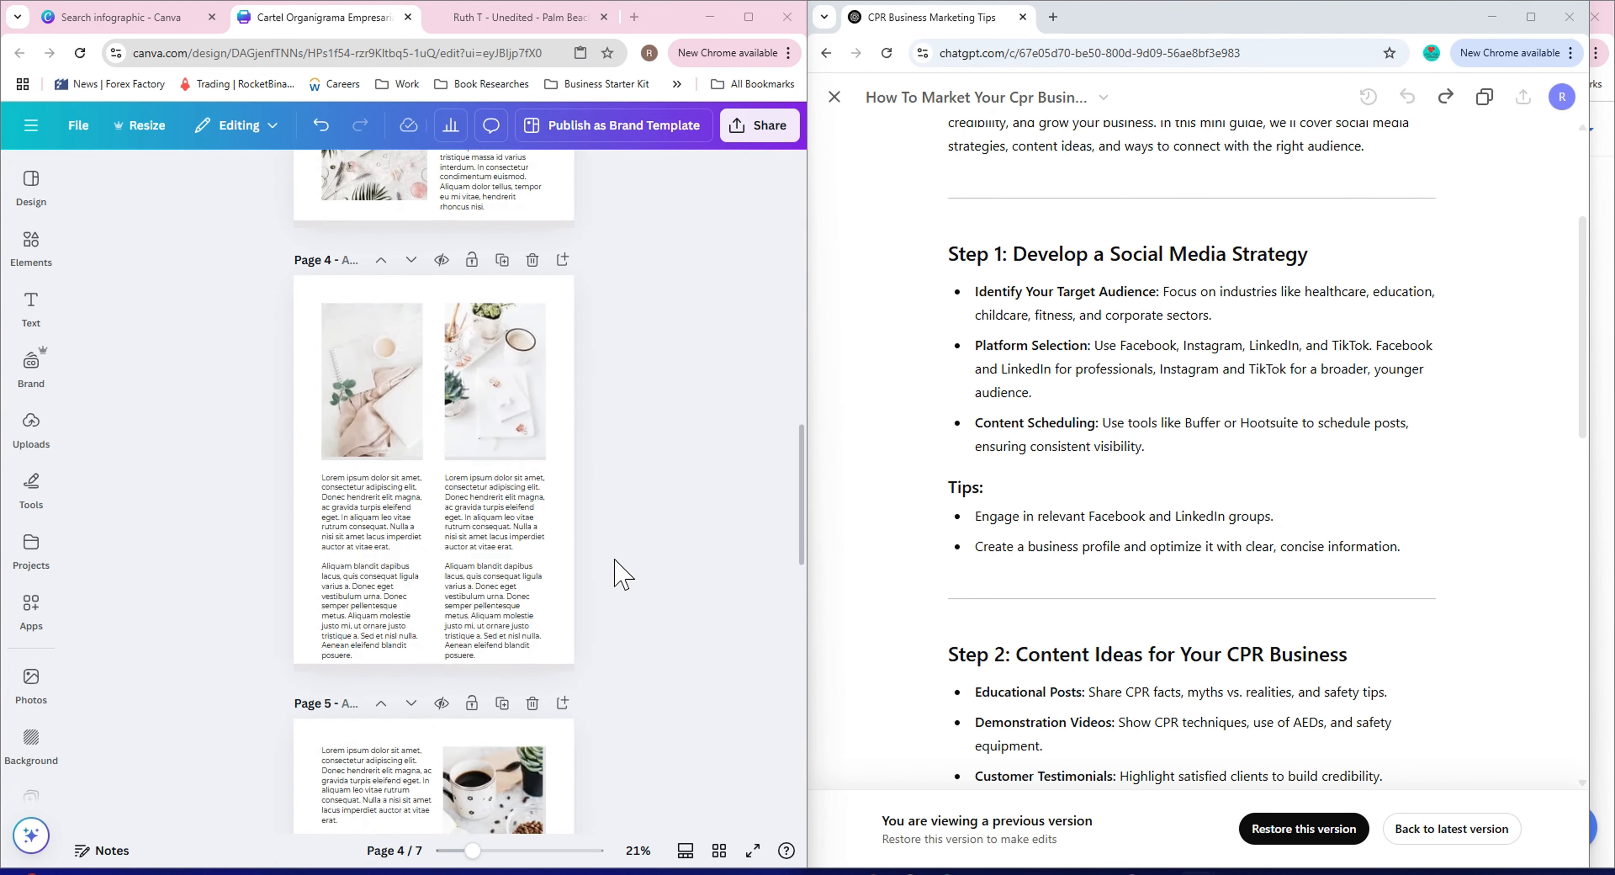
scroll(621, 574, "up", 10)
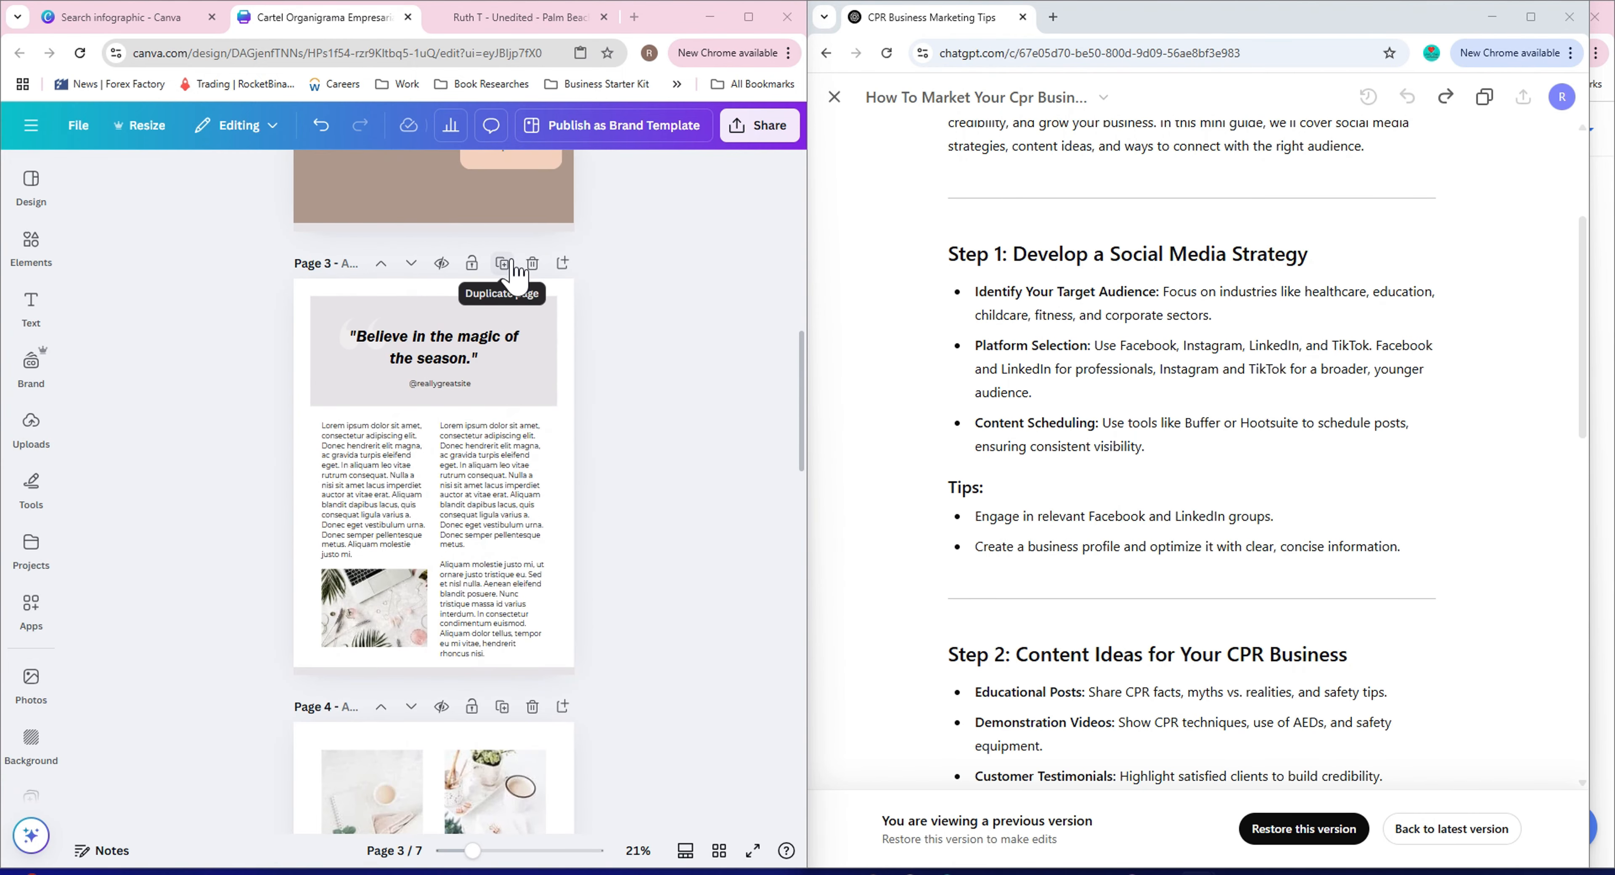
scroll(671, 351, "down", 2)
scroll(670, 339, "up", 2)
double_click(486, 338)
left_click_drag(1014, 255, 1062, 251)
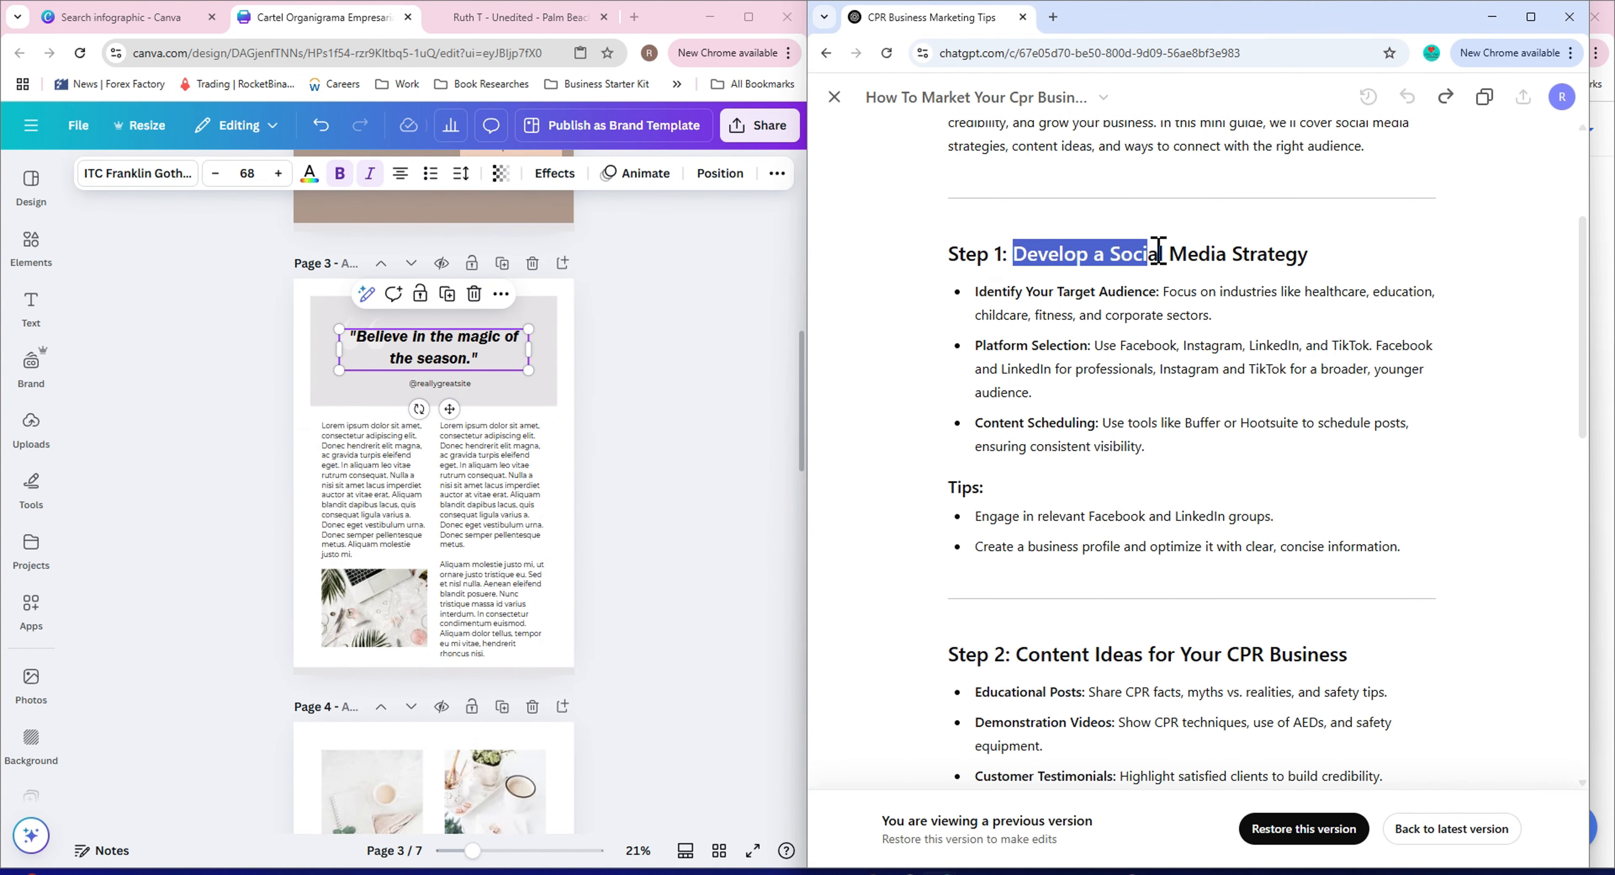
right_click(396, 353)
left_click(439, 474)
left_click(587, 438)
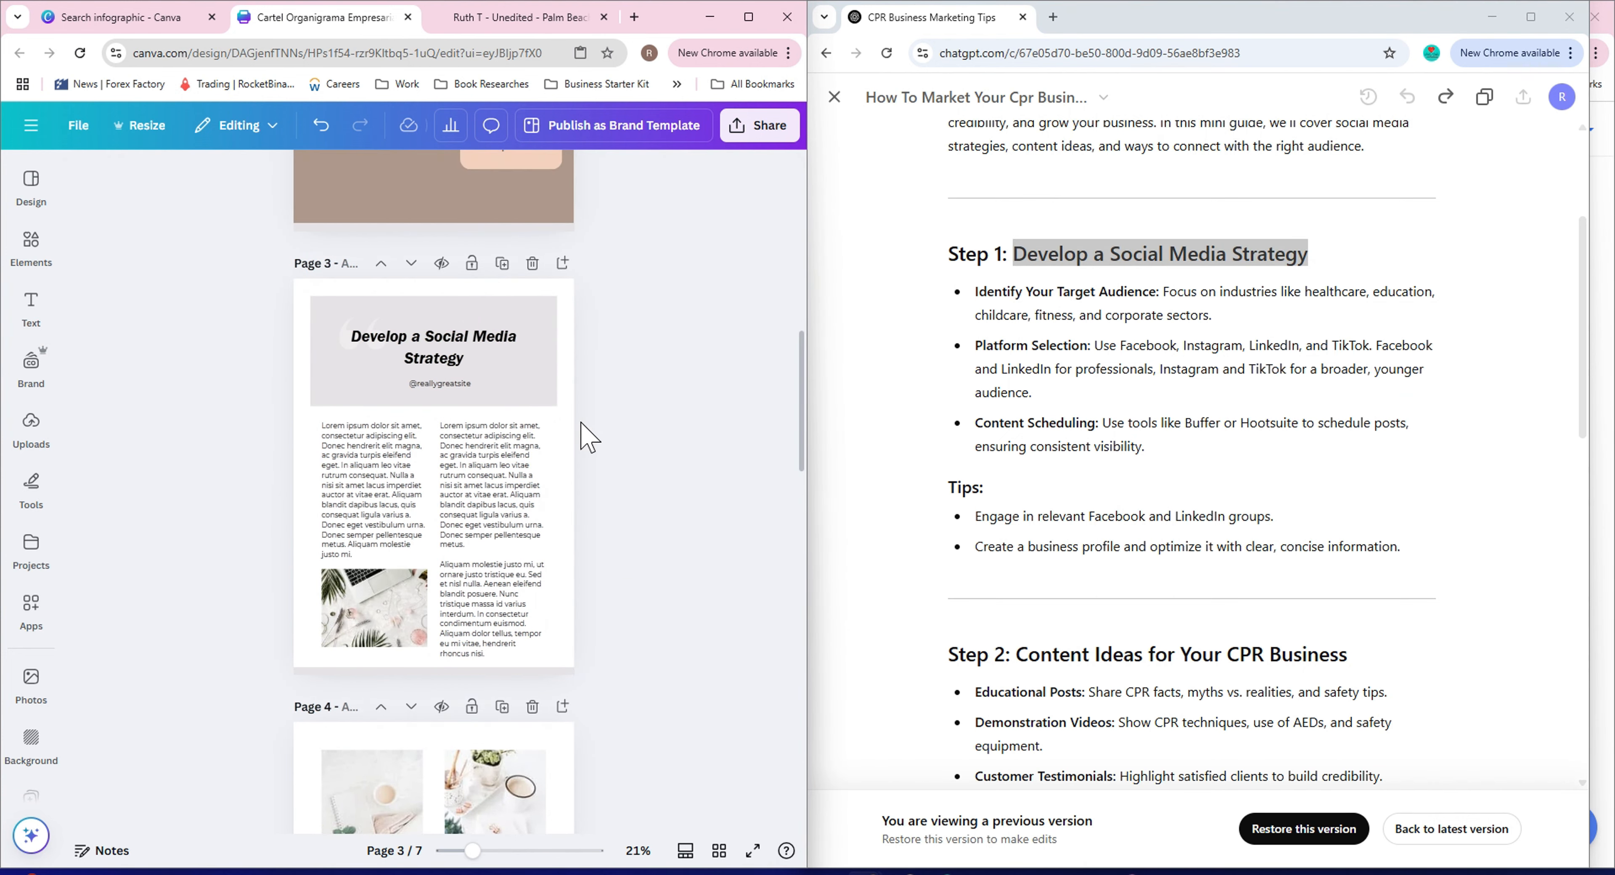
Paste the 'Identify Your Target Audience' paragraph from the ChatGPT guide into page 3's left text column.
triple_click(1035, 314)
right_click(1035, 313)
left_click(1069, 330)
triple_click(401, 539)
key("ctrl+v")
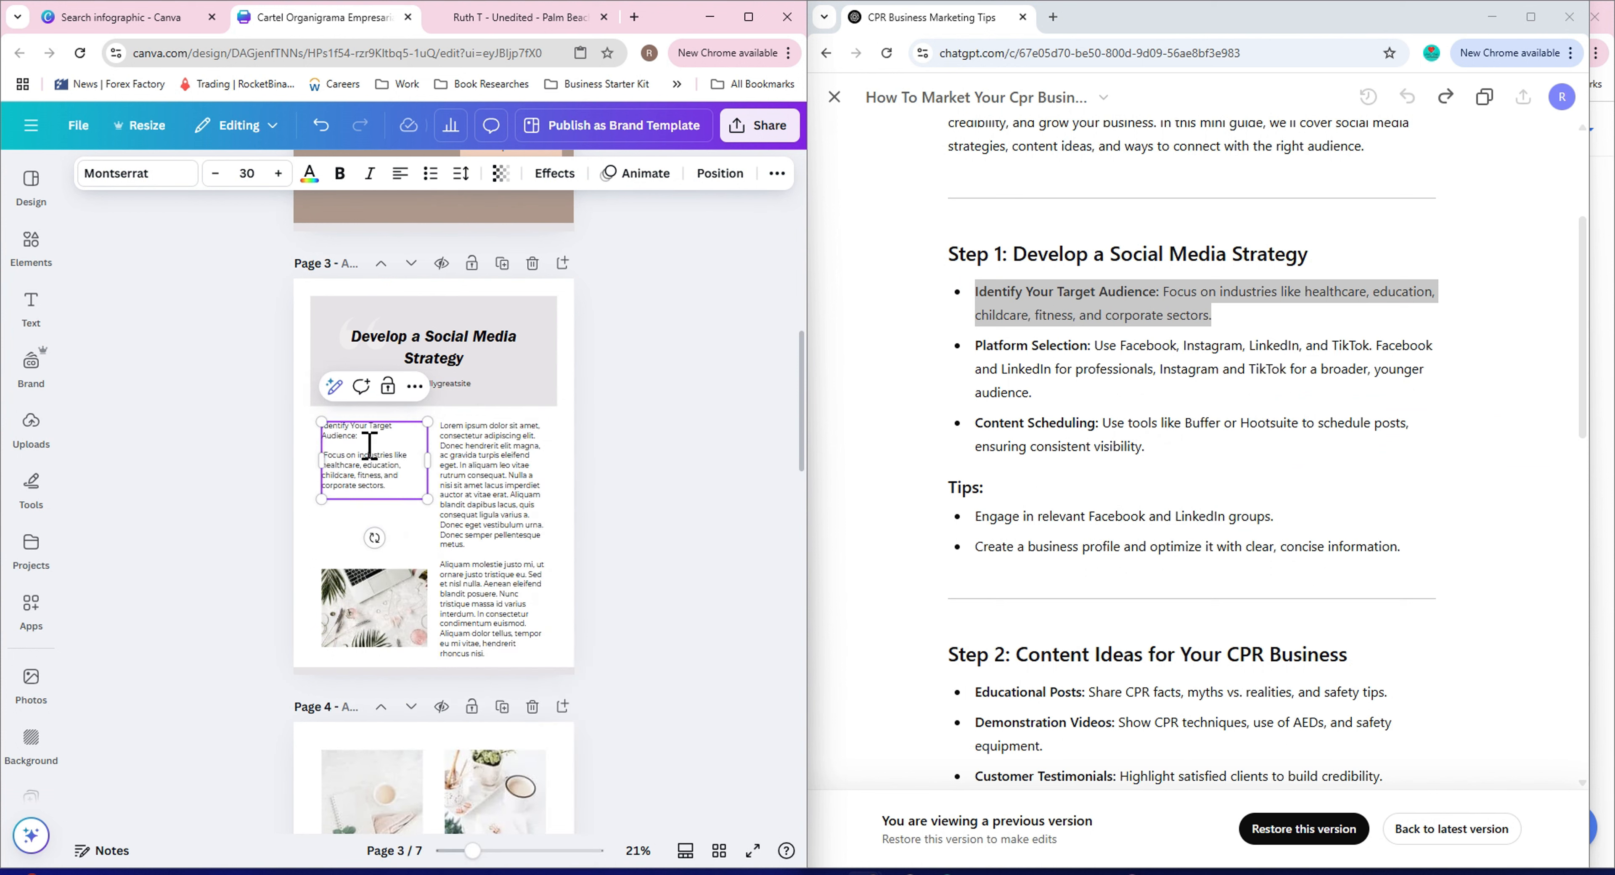
Bold the 'Identify Your Target Audience:' label, remove the extra line and move the text box up.
left_click_drag(324, 426, 327, 437)
left_click_drag(315, 459, 347, 500)
left_click(321, 128)
left_click(370, 475)
key("BackSpace")
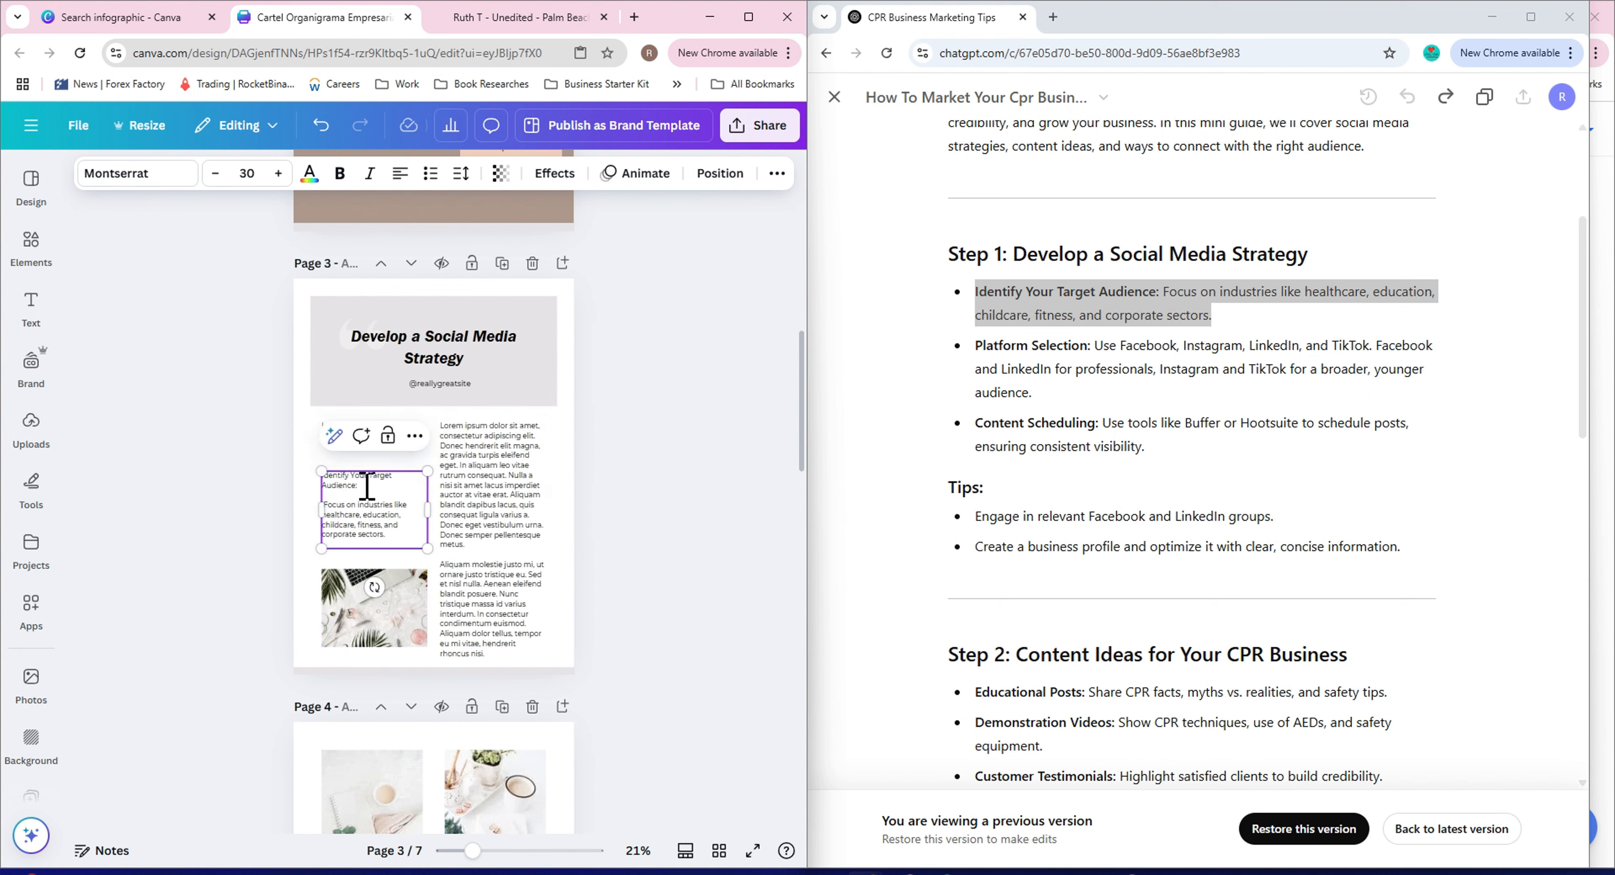
left_click(413, 432)
left_click(387, 523)
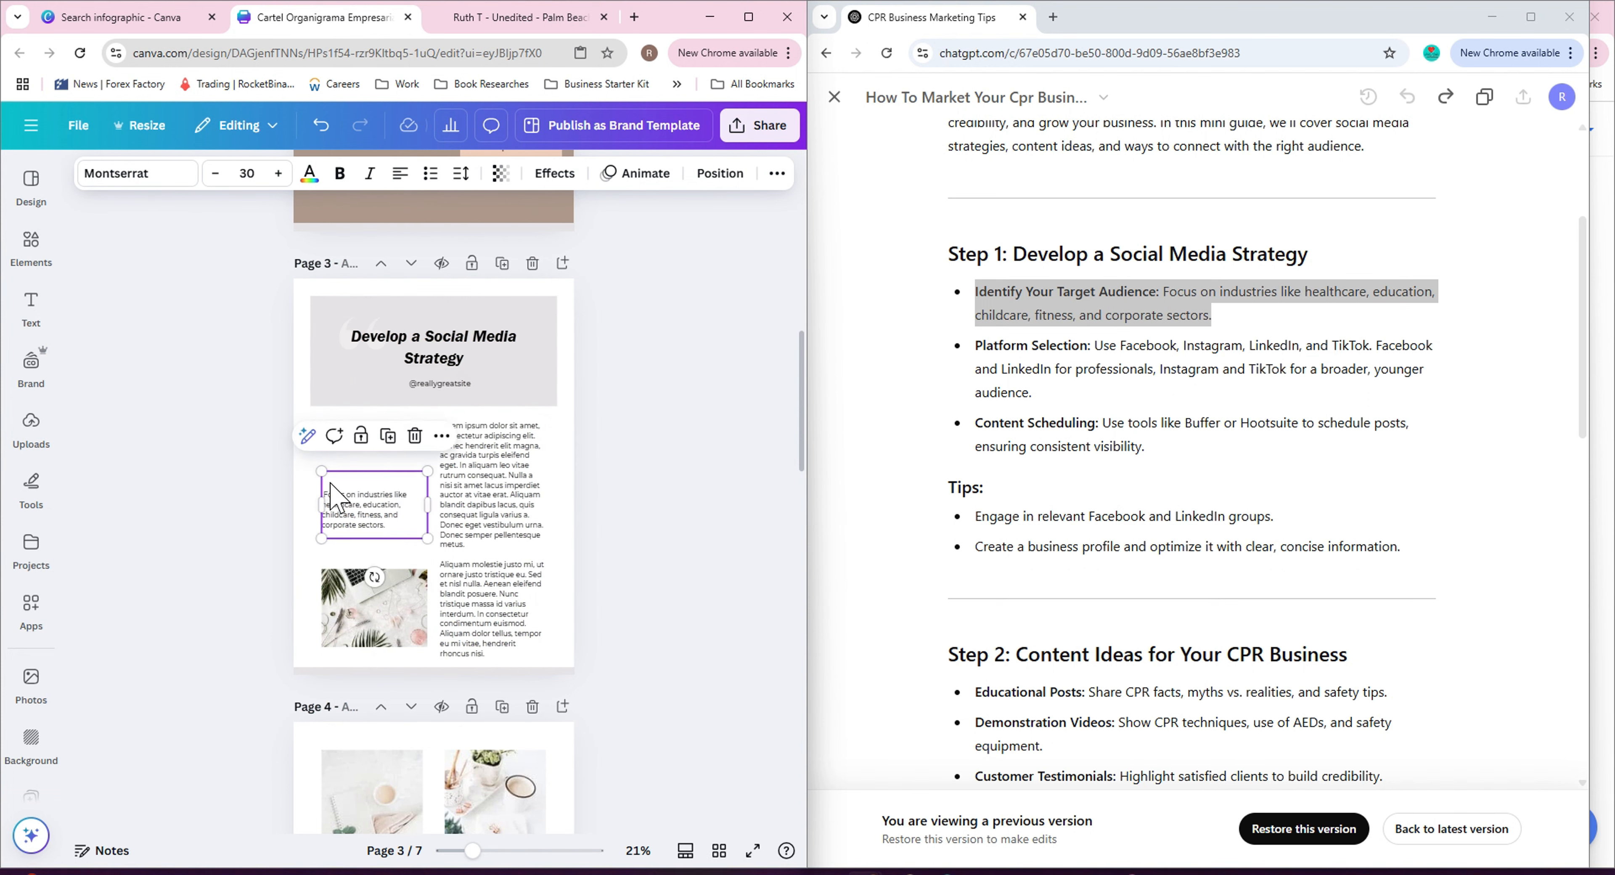
left_click(561, 499)
left_click_drag(367, 516, 368, 480)
left_click(681, 507)
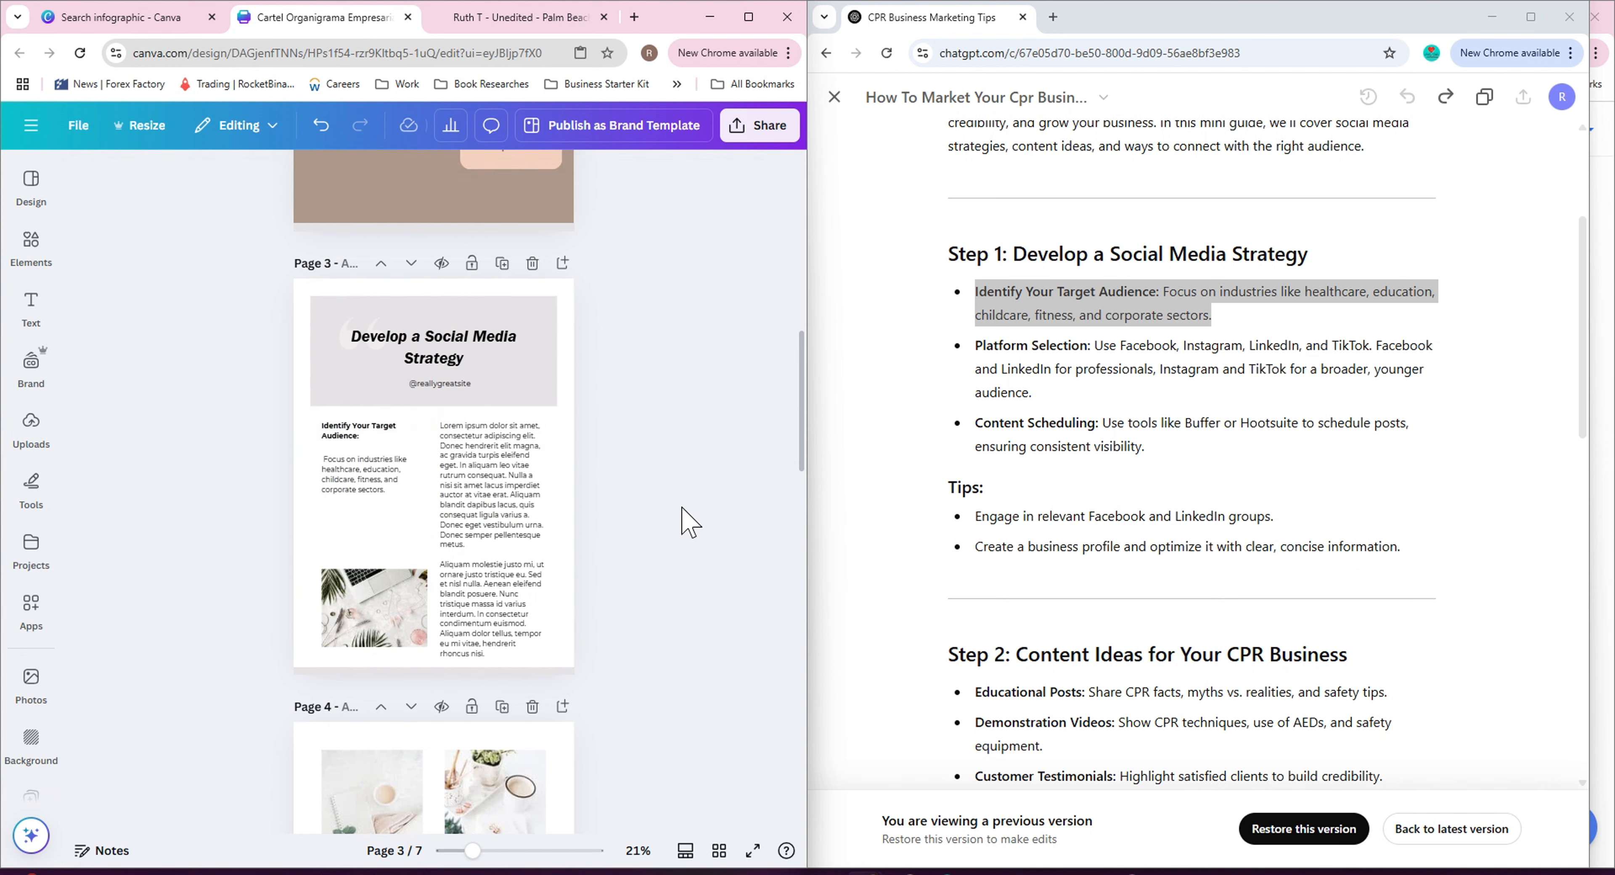
Delete the lower placeholder paragraph from page 3's right text column.
left_click(528, 472)
left_click(490, 653)
left_click(490, 654)
left_click_drag(490, 654, 433, 483)
left_click(486, 649)
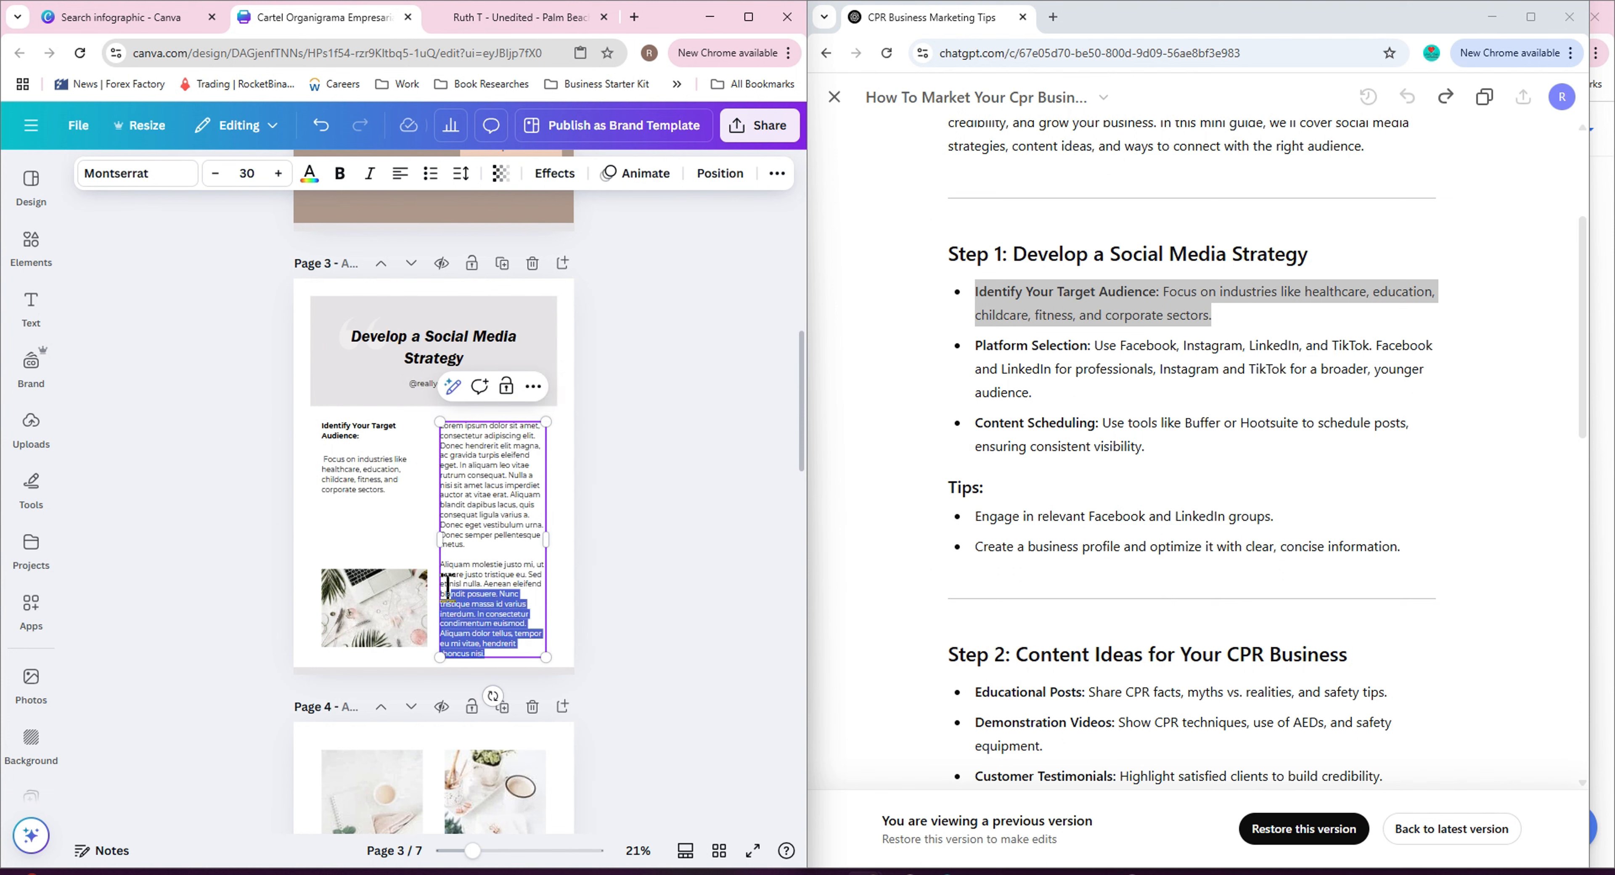
key("BackSpace")
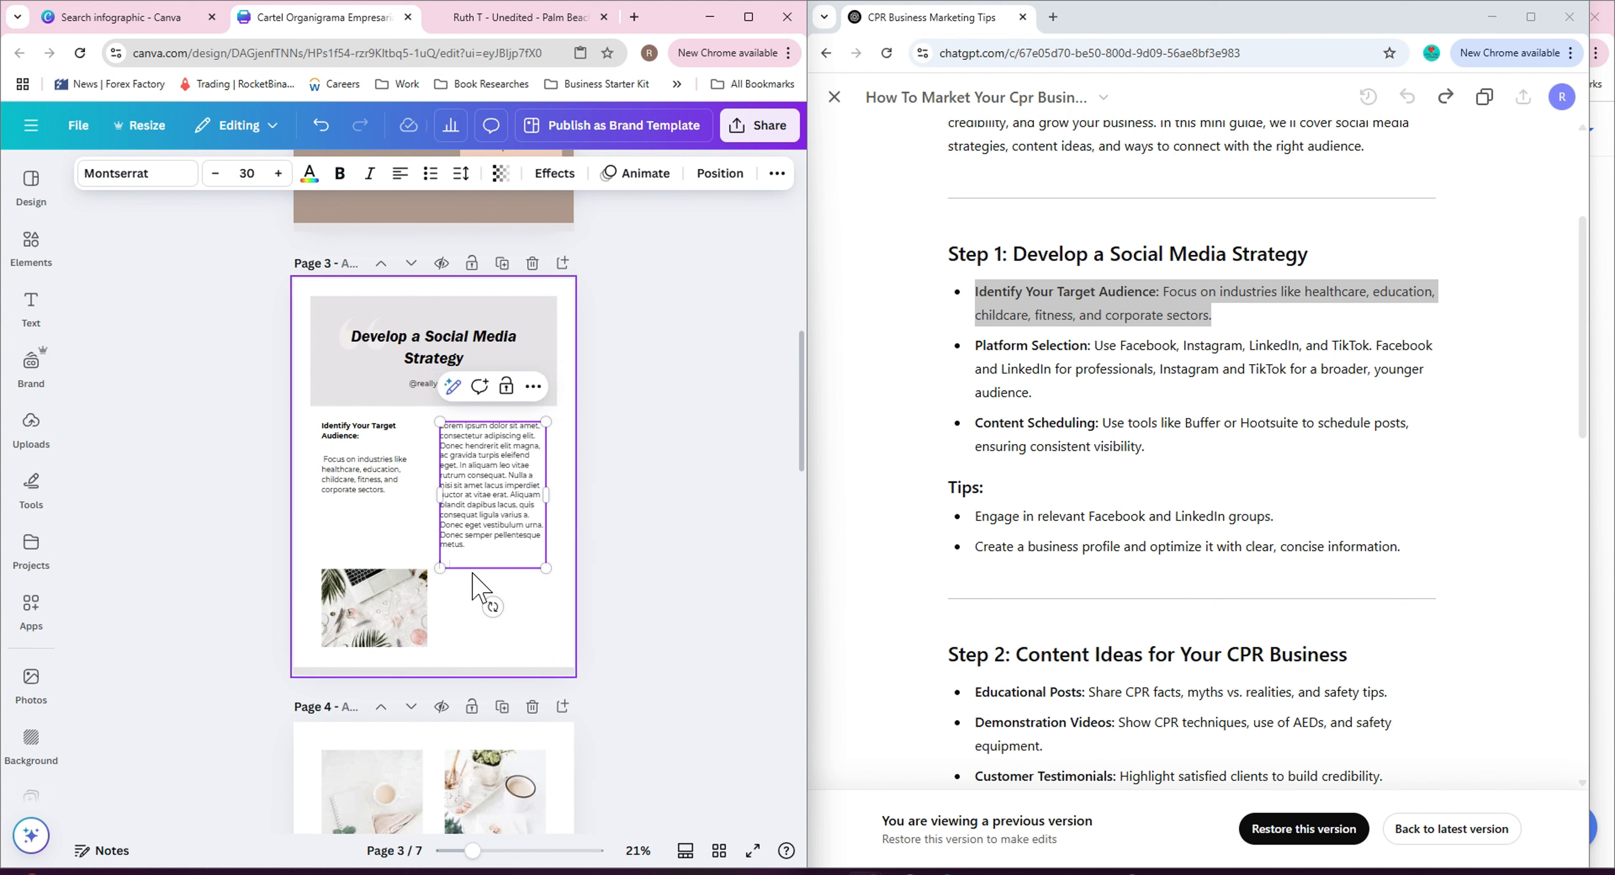
Paste the 'Platform Selection:' label copied from the ChatGPT guide at the top of page 3's right column.
left_click_drag(519, 417, 553, 529)
left_click_drag(976, 345, 1016, 345)
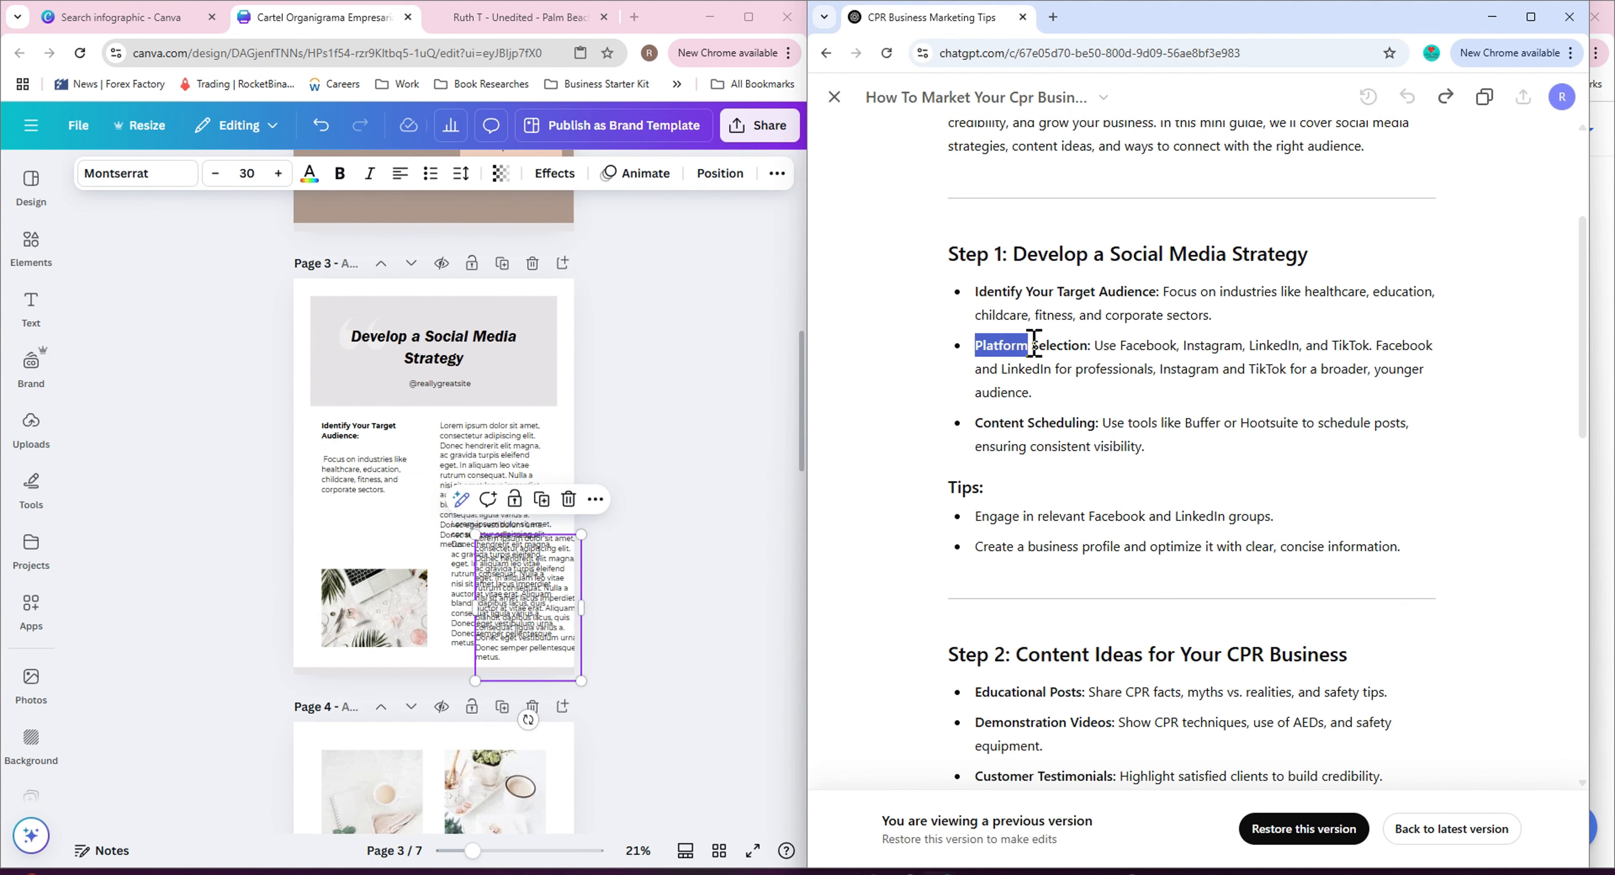
left_click(473, 437)
left_click(472, 437)
key("ctrl+a")
key("ctrl+v")
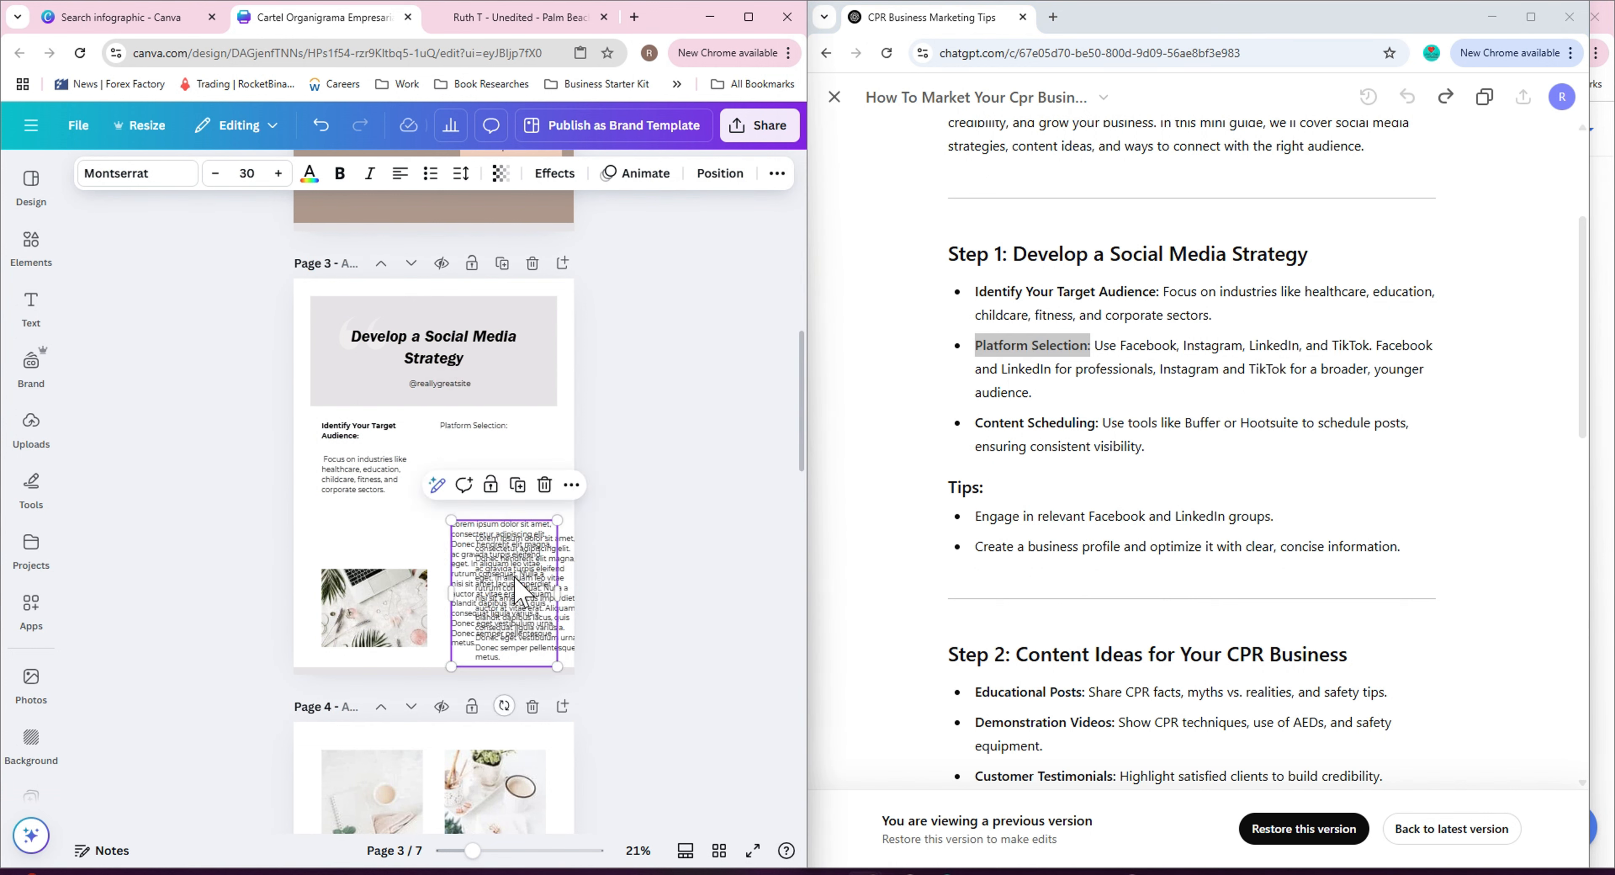
Paste the Platform Selection description from the ChatGPT guide into the placeholder text box below that label.
left_click_drag(501, 529, 510, 465)
left_click_drag(1095, 345, 1113, 395)
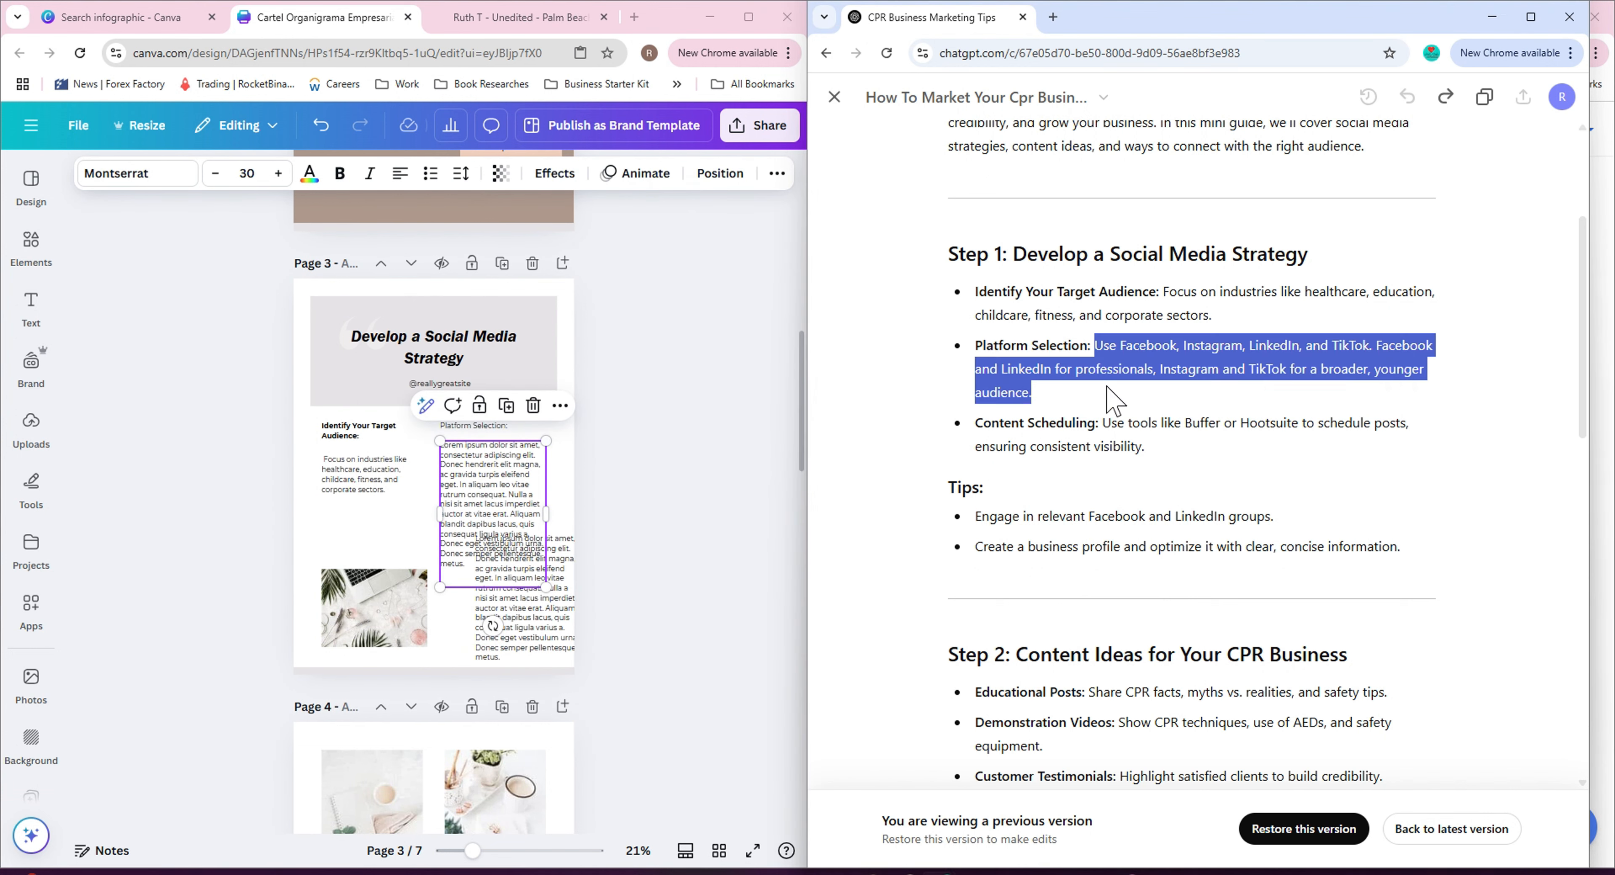
double_click(479, 485)
key("ctrl+v")
left_click(533, 602)
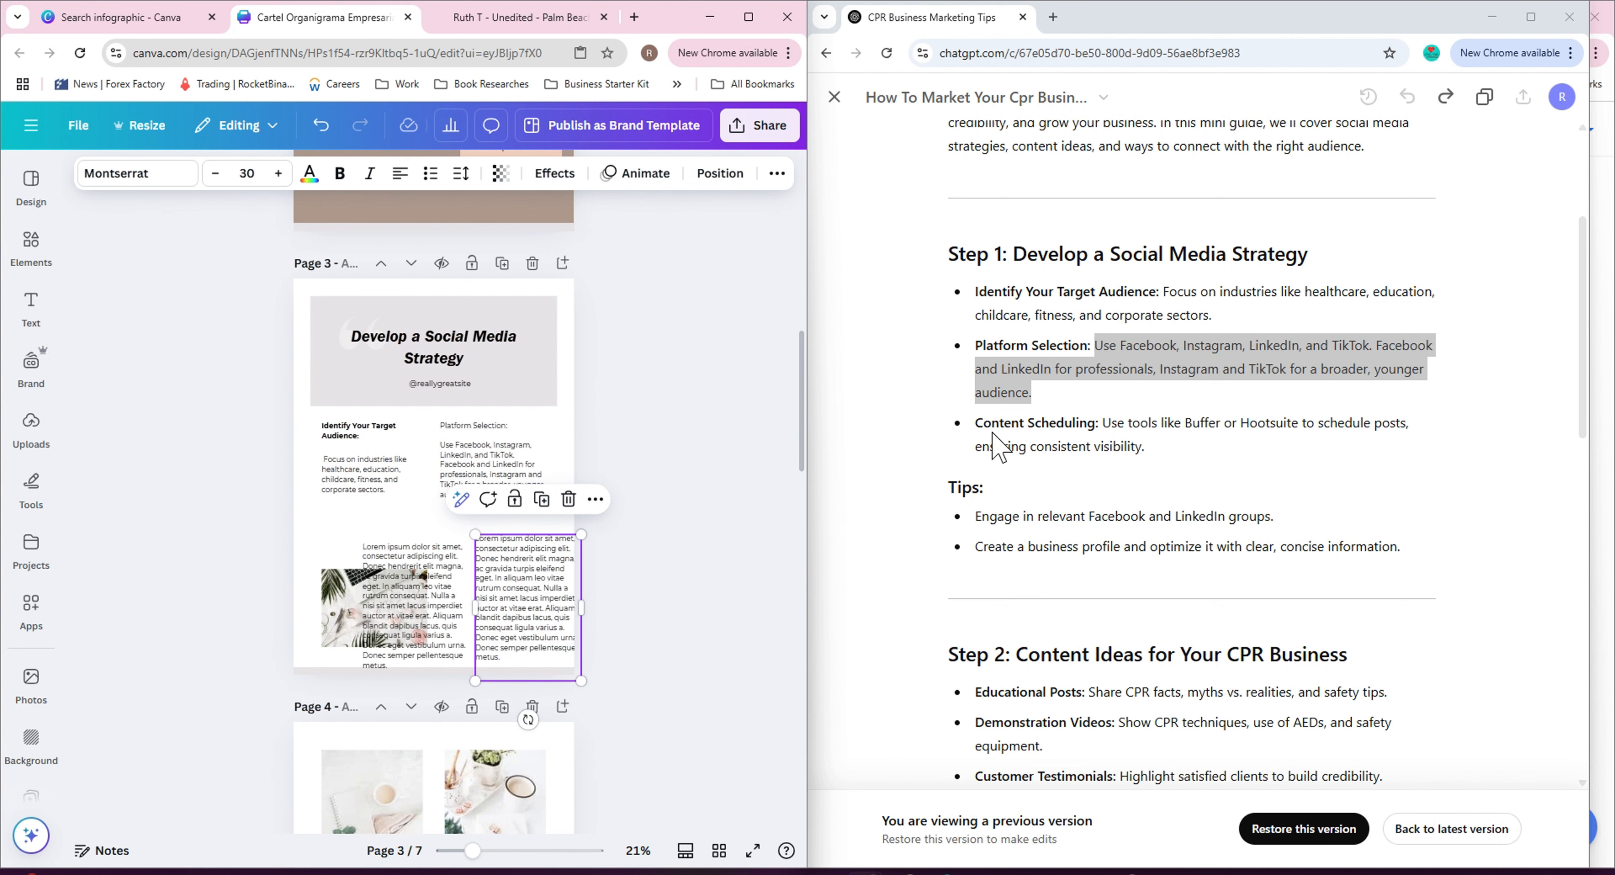
Add the 'Content Scheduling:' label and its description from the ChatGPT guide to page 3's right column.
left_click_drag(976, 422, 1149, 450)
key("ctrl+c")
triple_click(530, 578)
right_click(531, 578)
left_click(582, 240)
key("ctrl+c")
left_click(414, 602)
triple_click(414, 596)
right_click(433, 545)
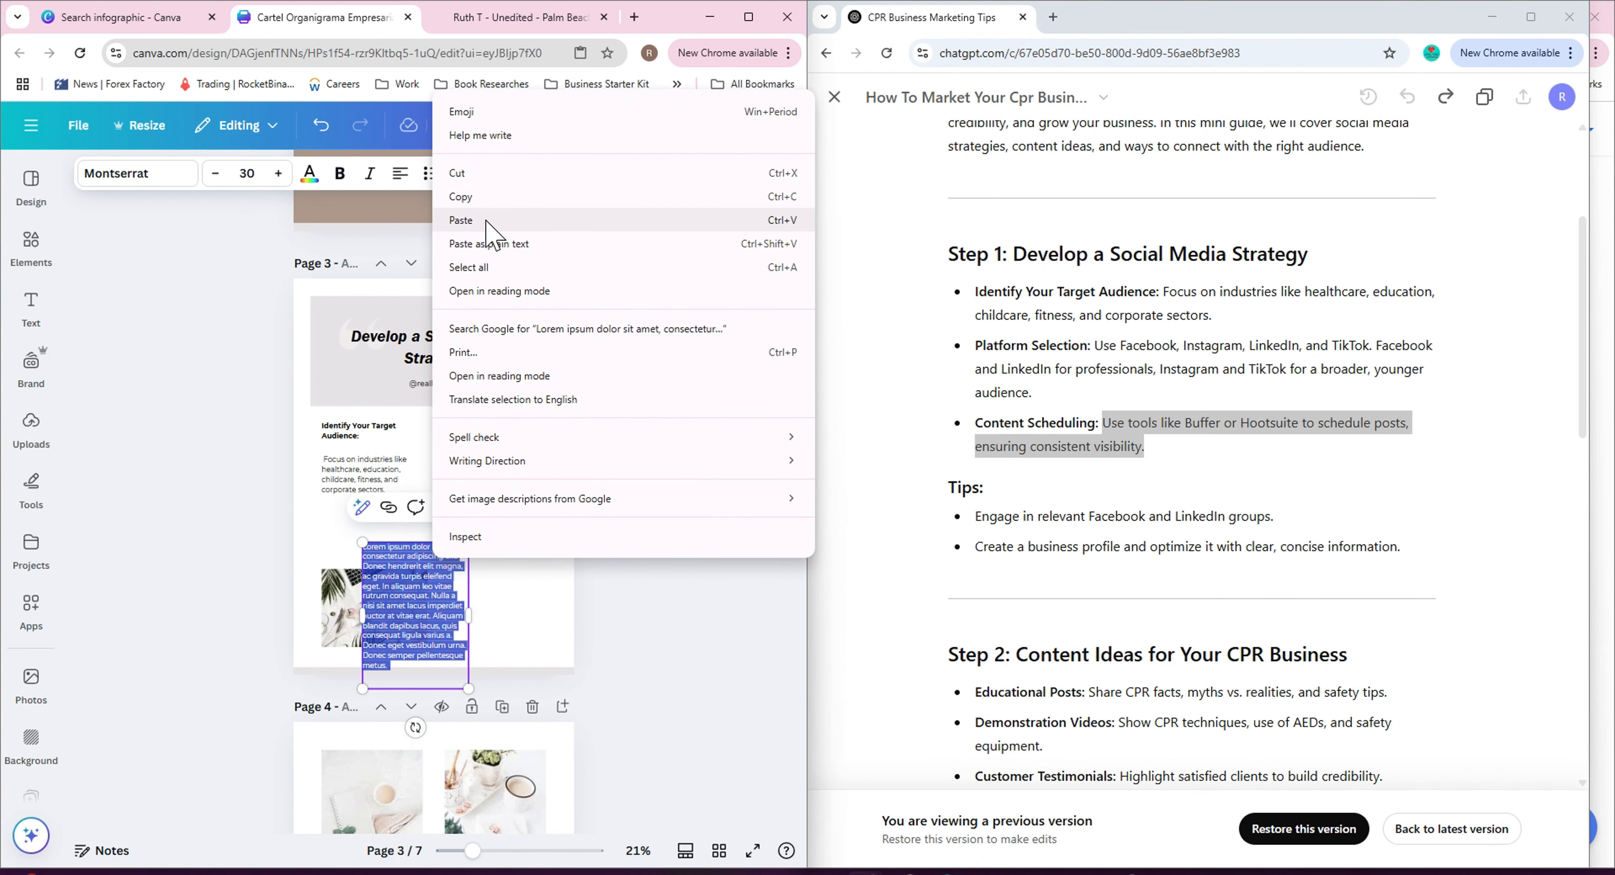
left_click(483, 213)
left_click_drag(502, 560, 495, 522)
left_click_drag(419, 552, 478, 560)
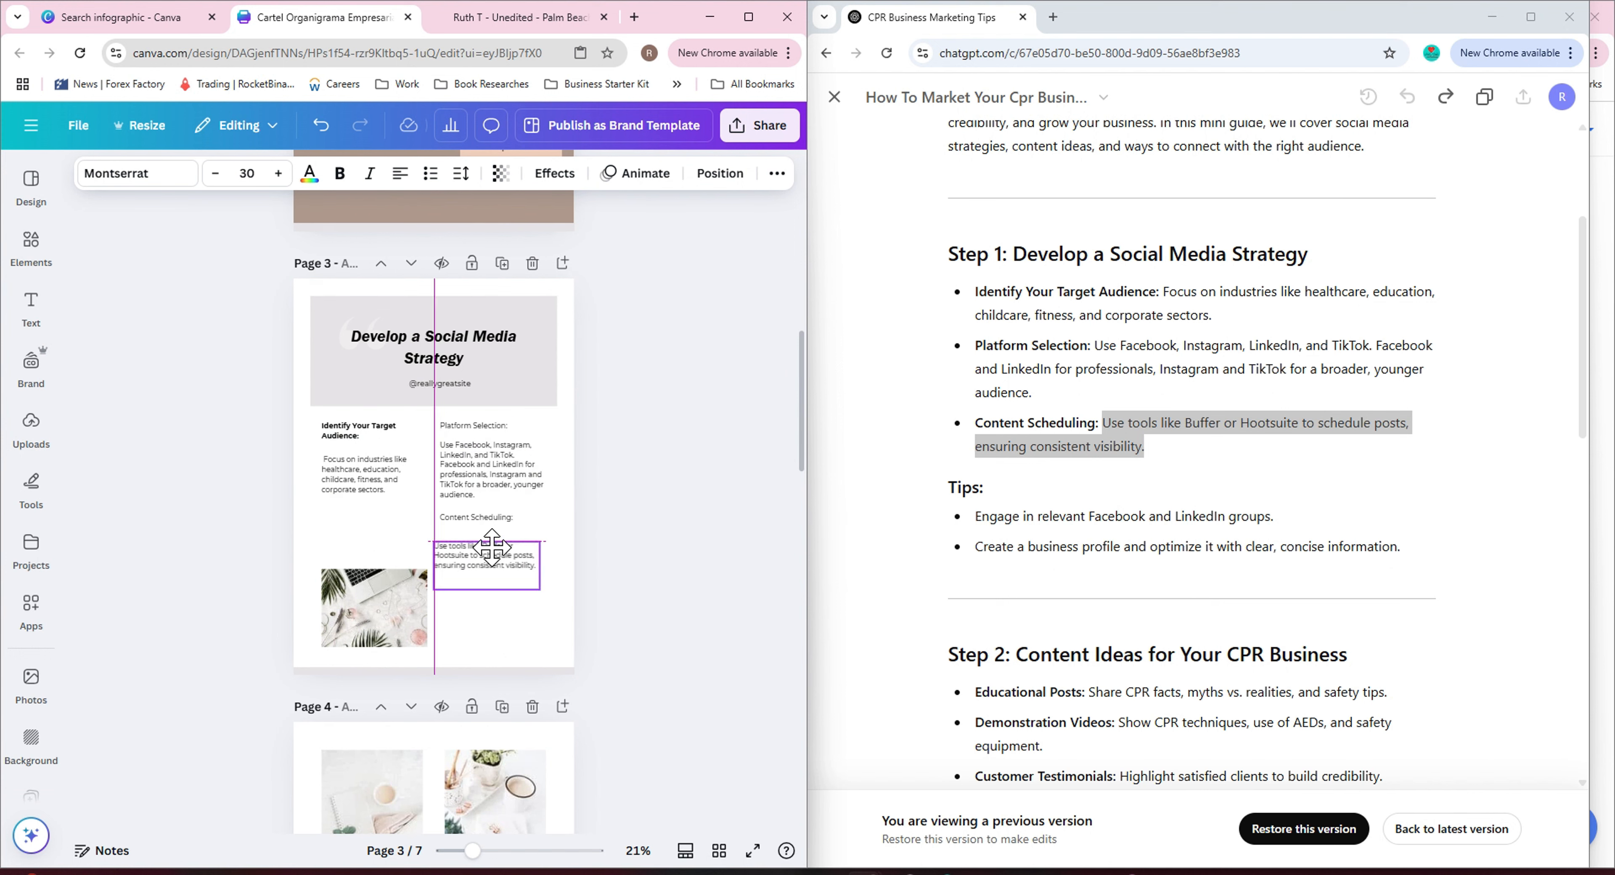
Bold the 'Platform Selection:' and 'Content Scheduling:' labels on page 3.
left_click(492, 435)
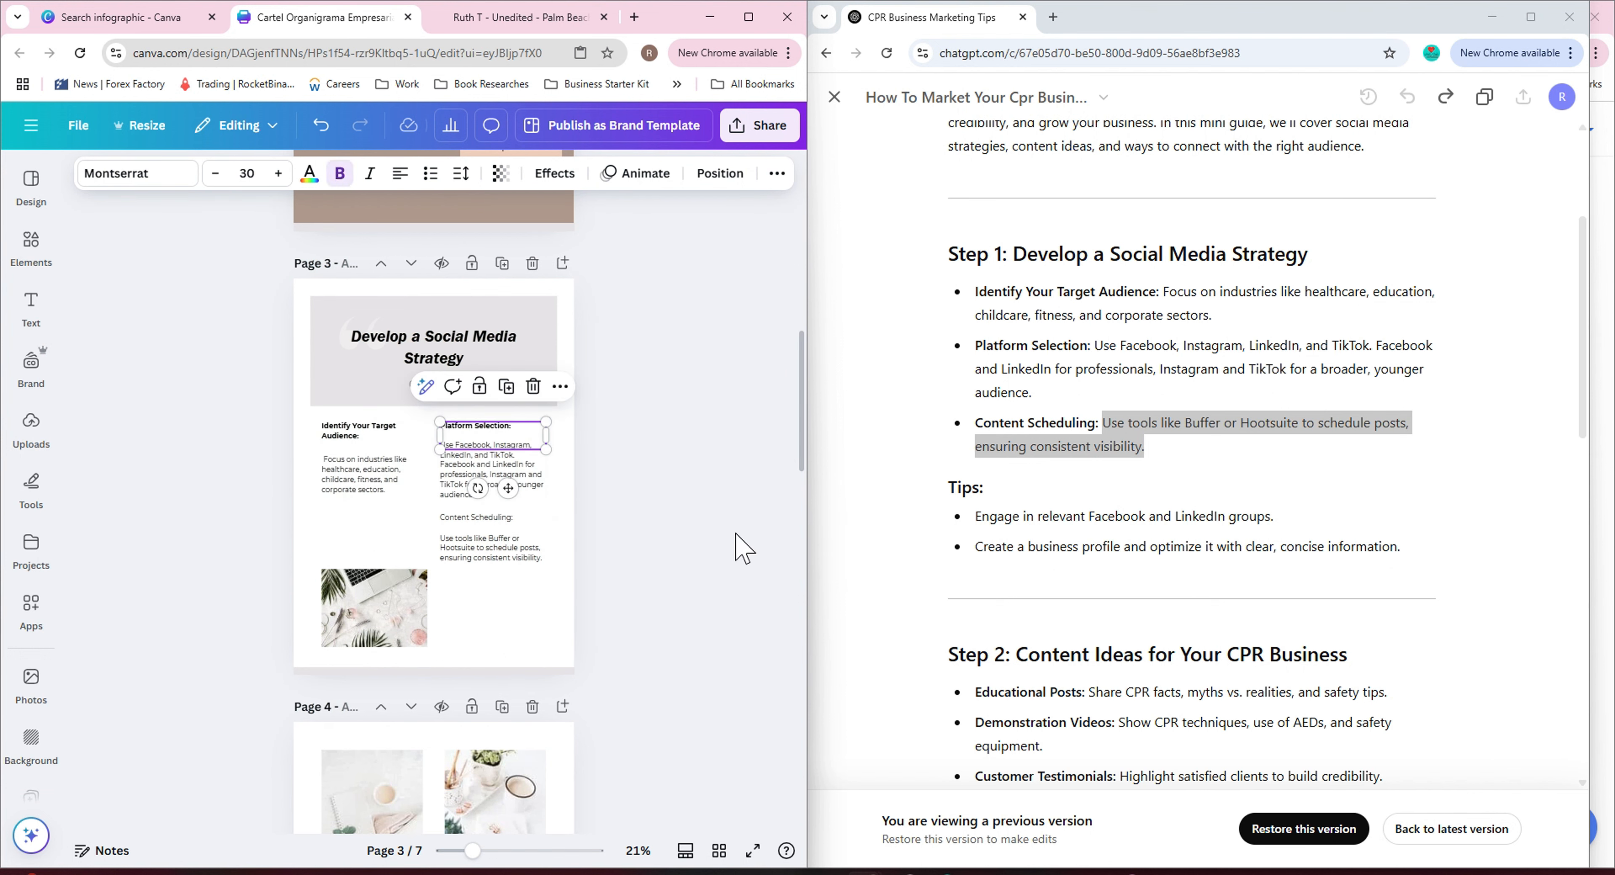
left_click(477, 517)
left_click(340, 173)
left_click(655, 571)
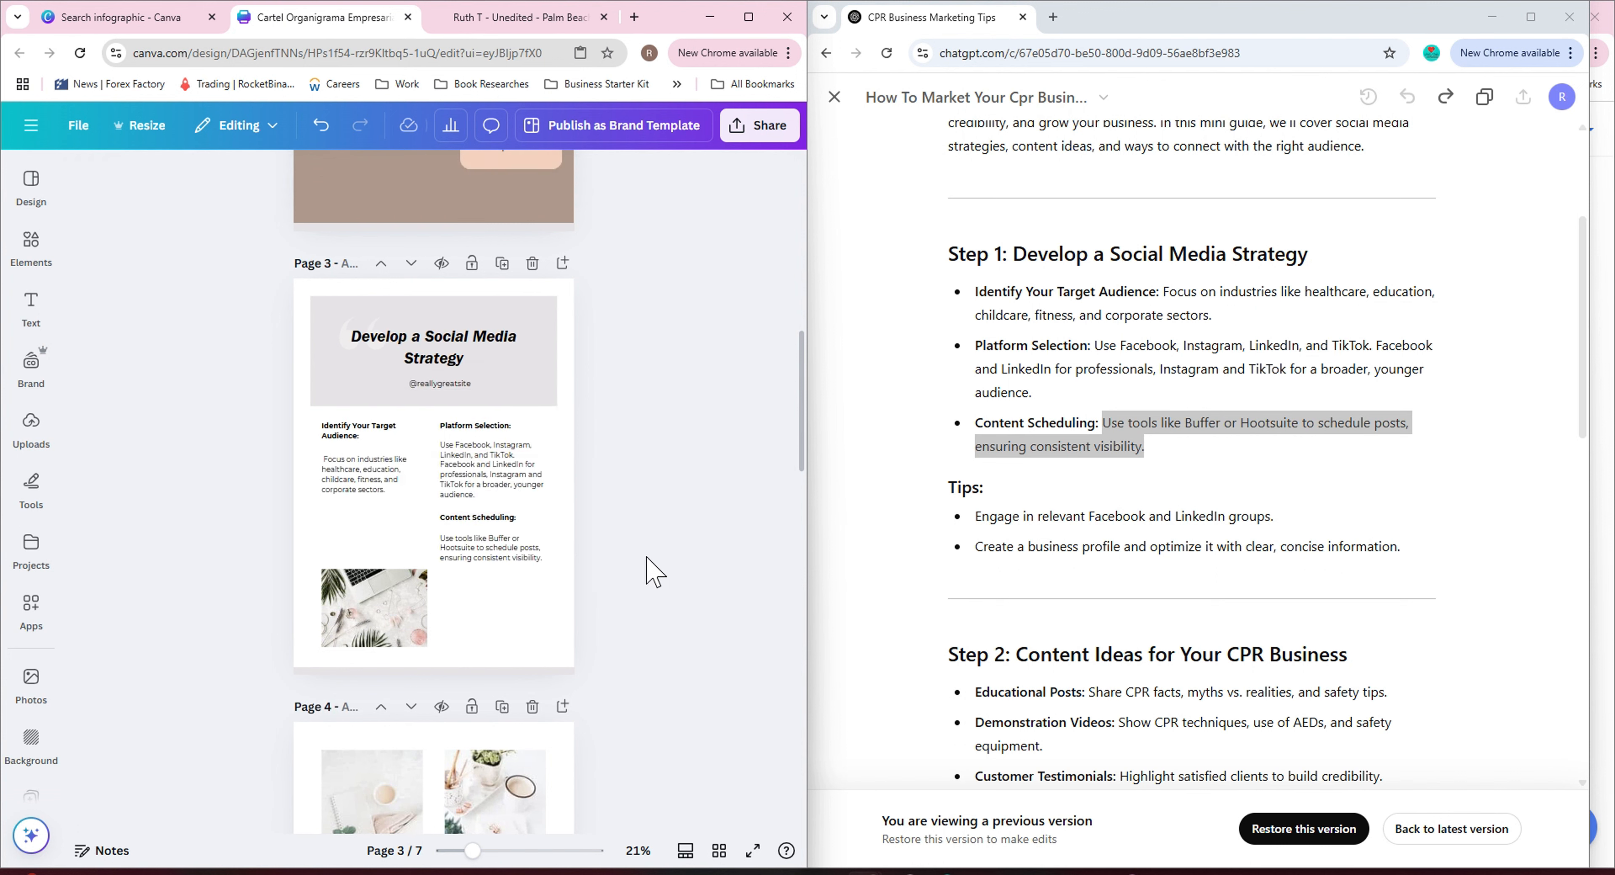
Move the Content Scheduling label and text into page 3's left column below the target audience paragraph.
left_click(496, 534)
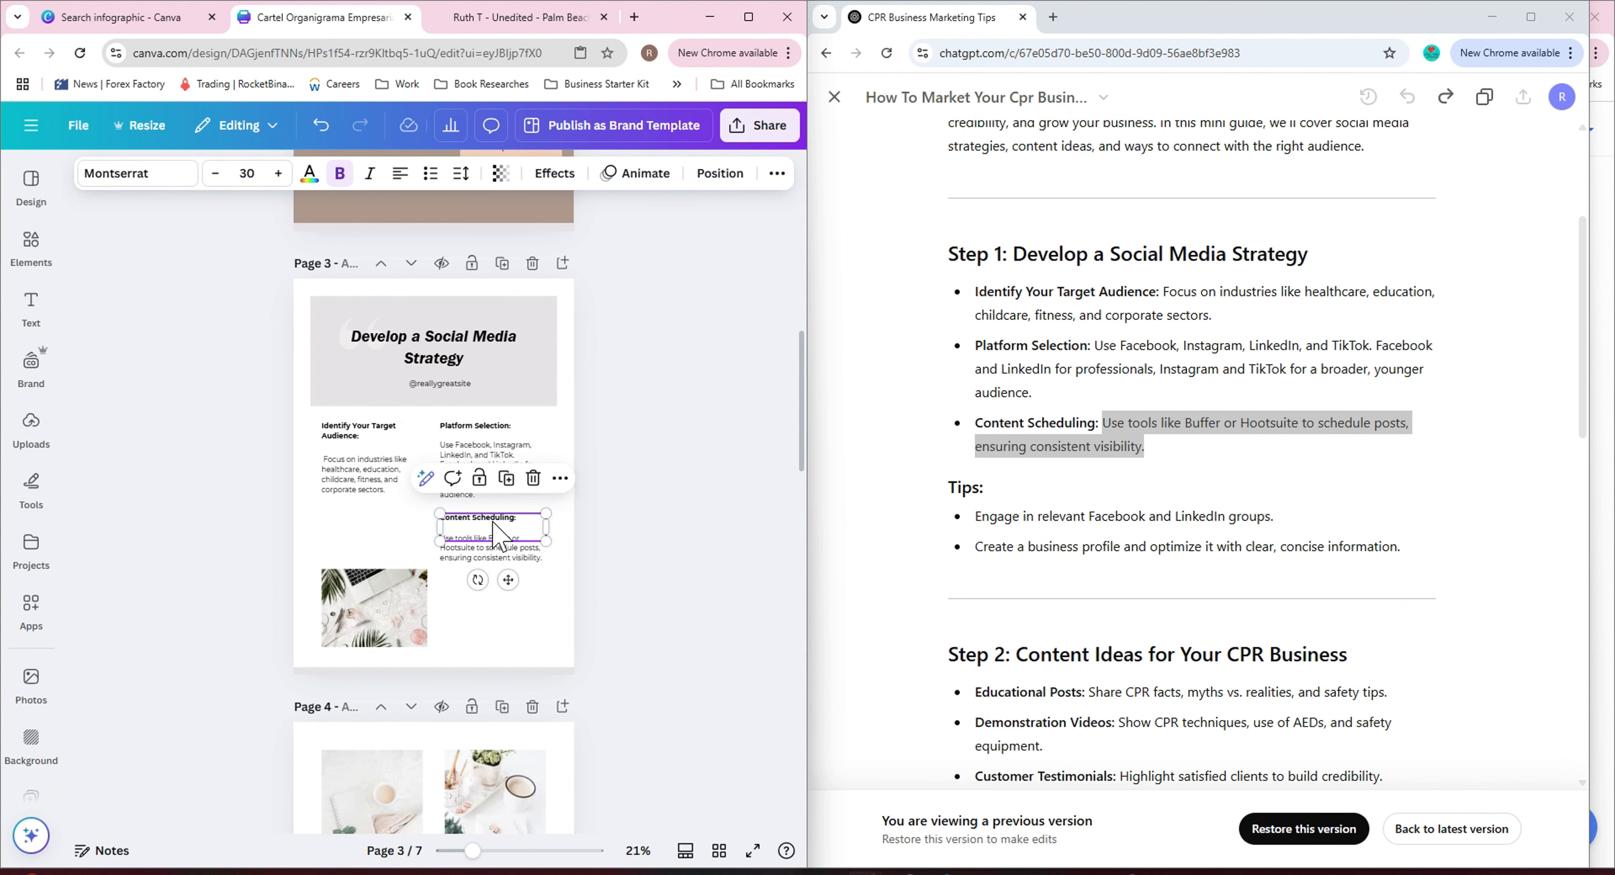
left_click_drag(386, 536, 494, 561)
left_click(717, 595)
left_click(395, 541)
left_click(389, 492)
left_click(506, 564)
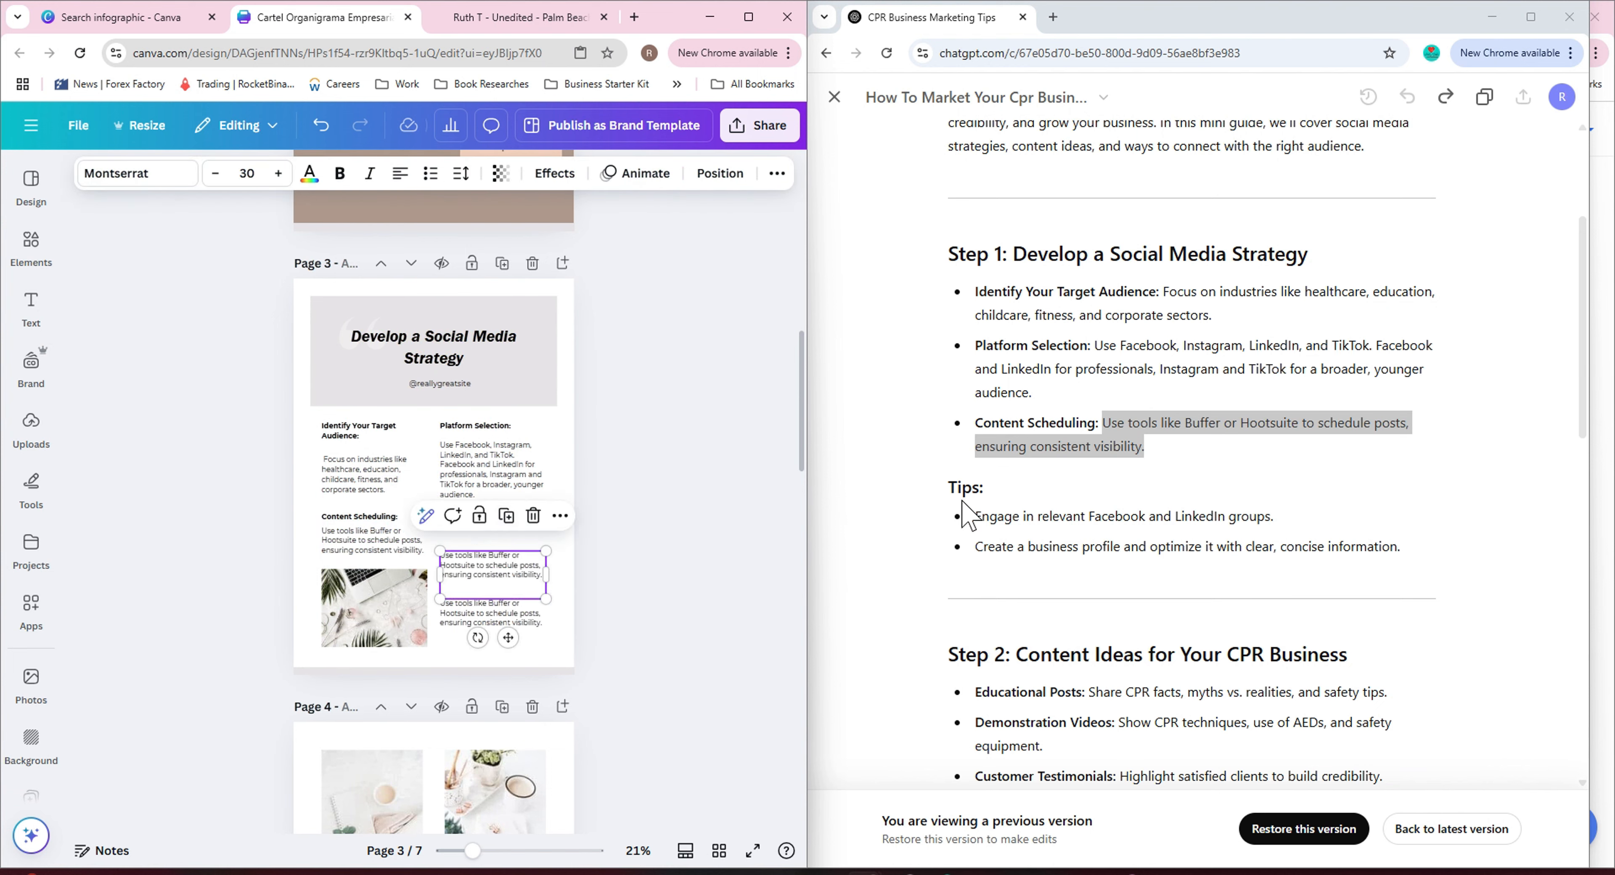
Paste the 'Tips:' heading into the spare text box in page 3's right column.
key("ctrl+c")
left_click_drag(950, 488, 1401, 547)
double_click(496, 566)
key("ctrl+v")
left_click(1064, 512)
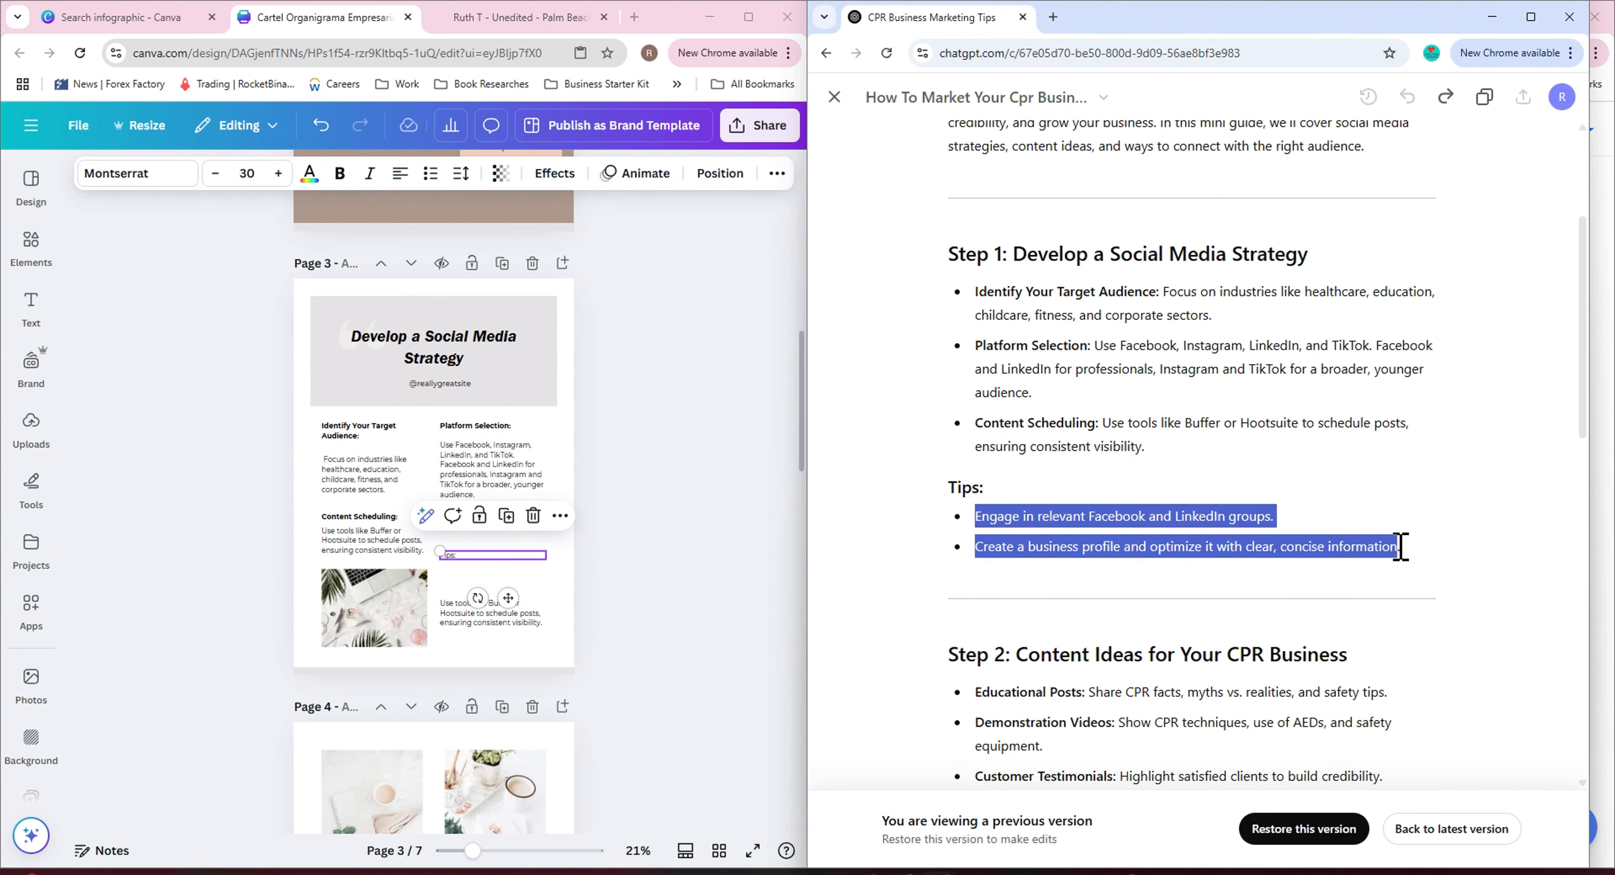
Paste the two tips bullets from the ChatGPT guide below the 'Tips:' heading and move them up.
left_click(459, 626)
key("ctrl+v")
left_click(332, 130)
left_click_drag(491, 621, 491, 591)
Bold and center the 'Tips:' heading on page 3.
left_click(476, 555)
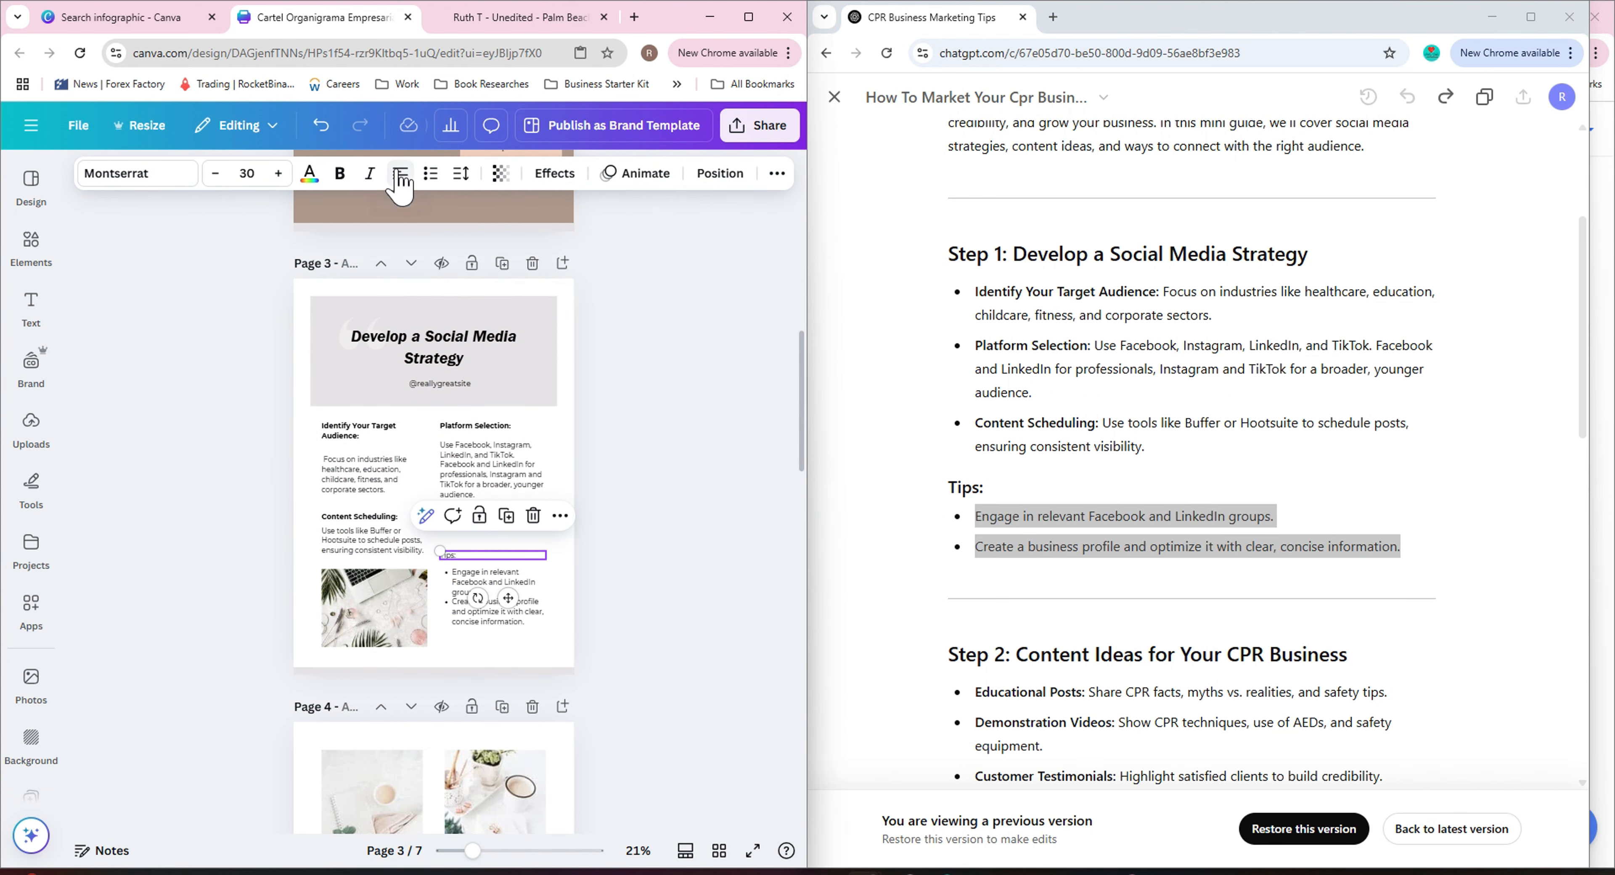
left_click(340, 181)
left_click(651, 554)
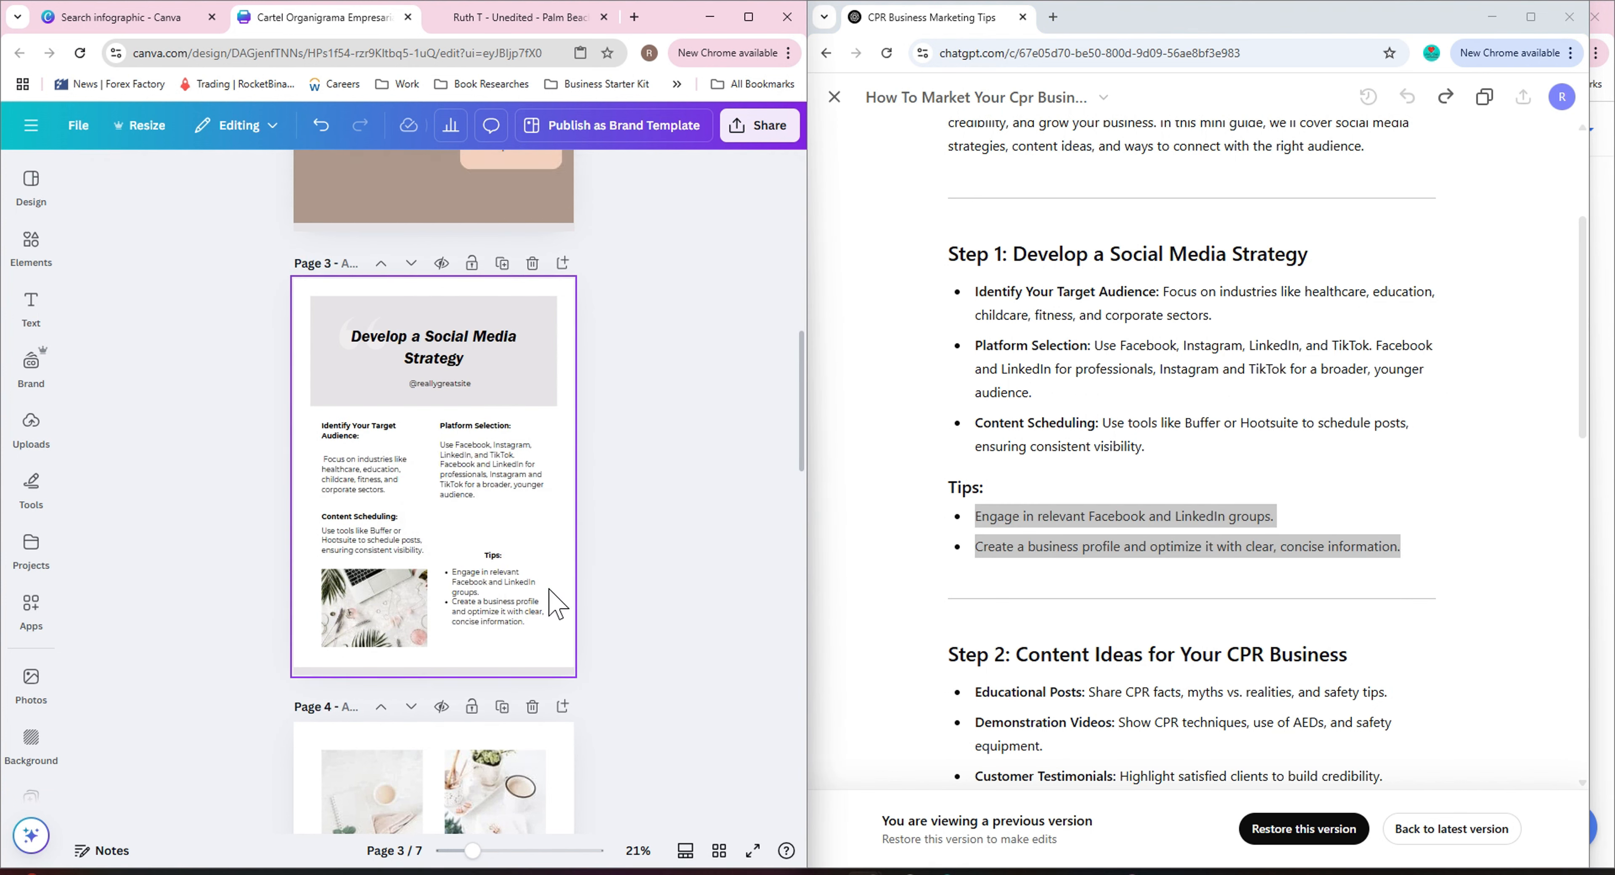
Try moving the photo into page 3's right column with the tips below it, then undo the move.
left_click_drag(401, 605, 521, 508)
left_click_drag(469, 596, 409, 612)
left_click_drag(524, 532, 529, 438)
left_click_drag(502, 556, 454, 571)
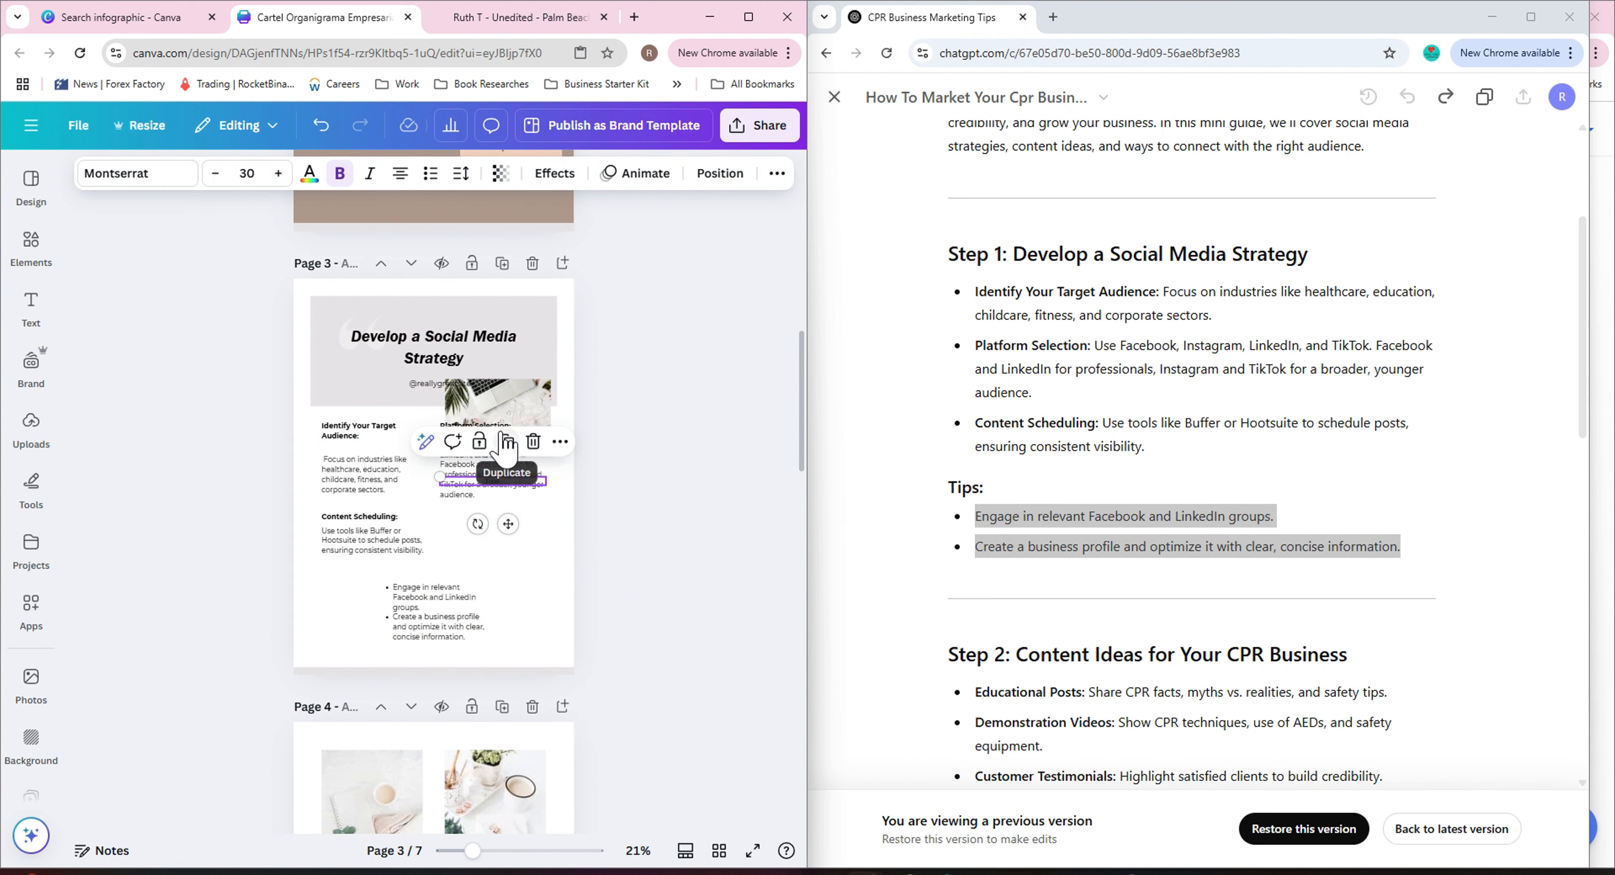
left_click_drag(505, 483, 505, 557)
left_click_drag(529, 406, 524, 538)
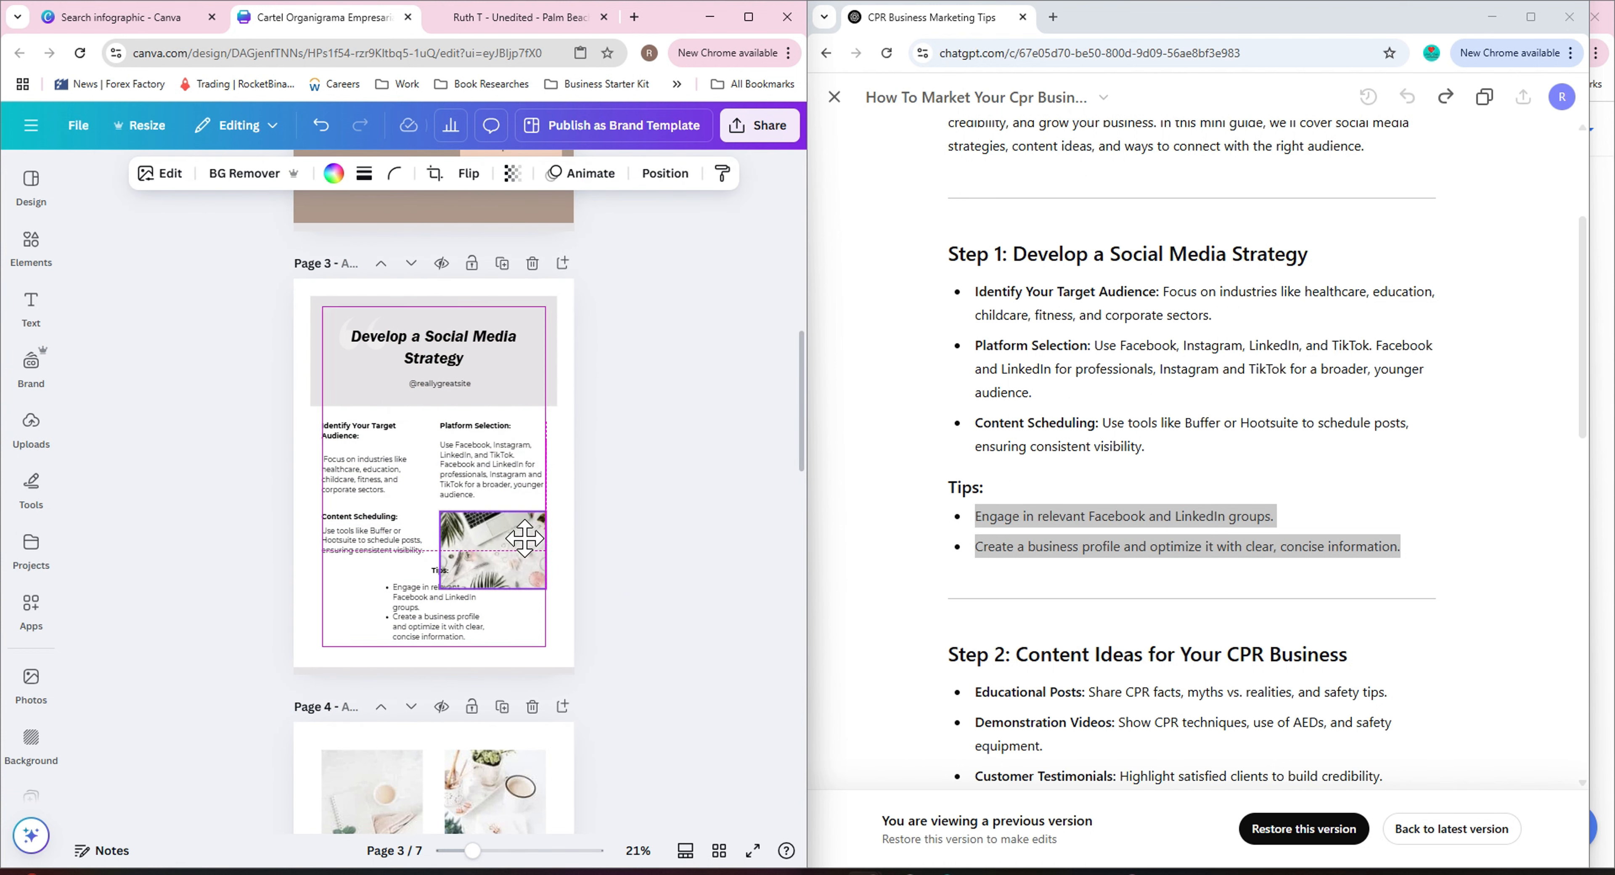
left_click_drag(493, 589, 494, 565)
left_click(730, 564)
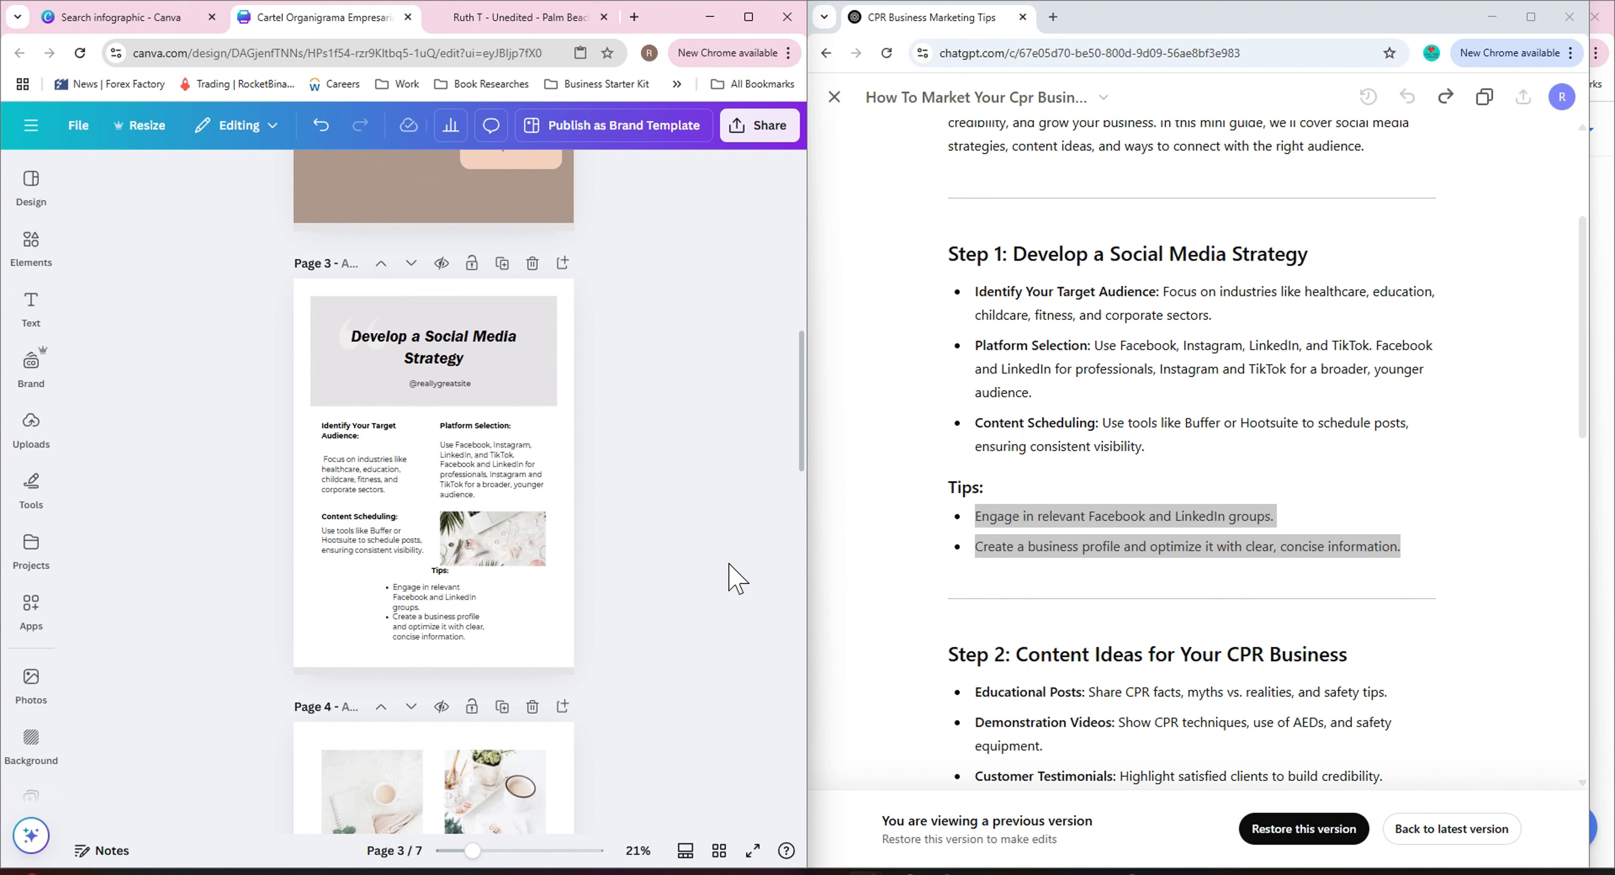
left_click(319, 139)
Italicize the 'Tips:' heading on page 3.
left_click(504, 557)
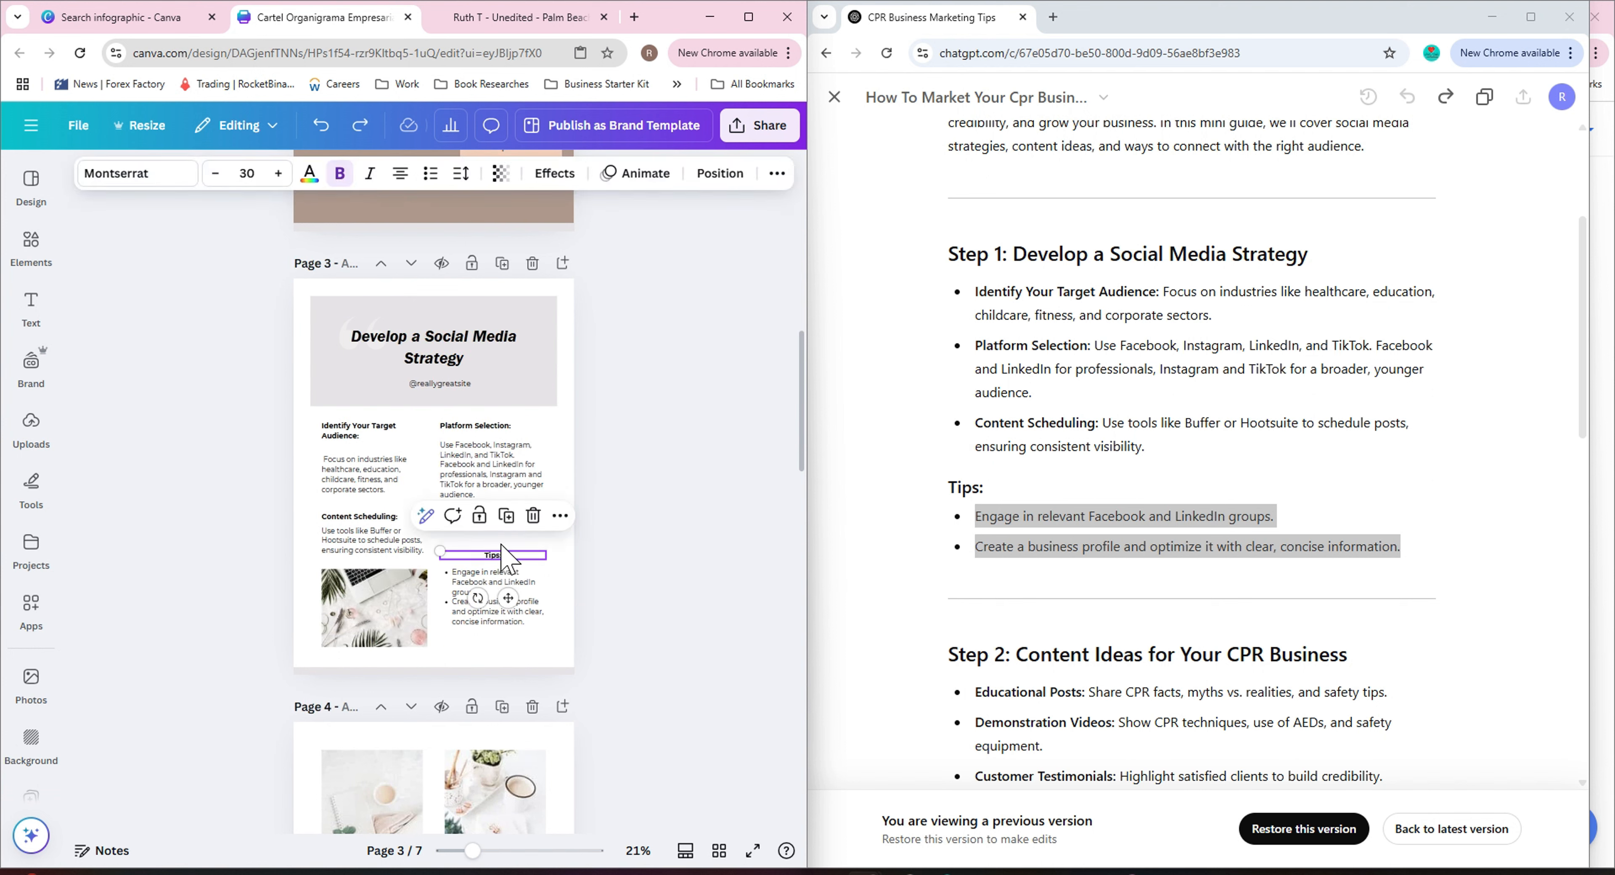
left_click(371, 176)
left_click(582, 626)
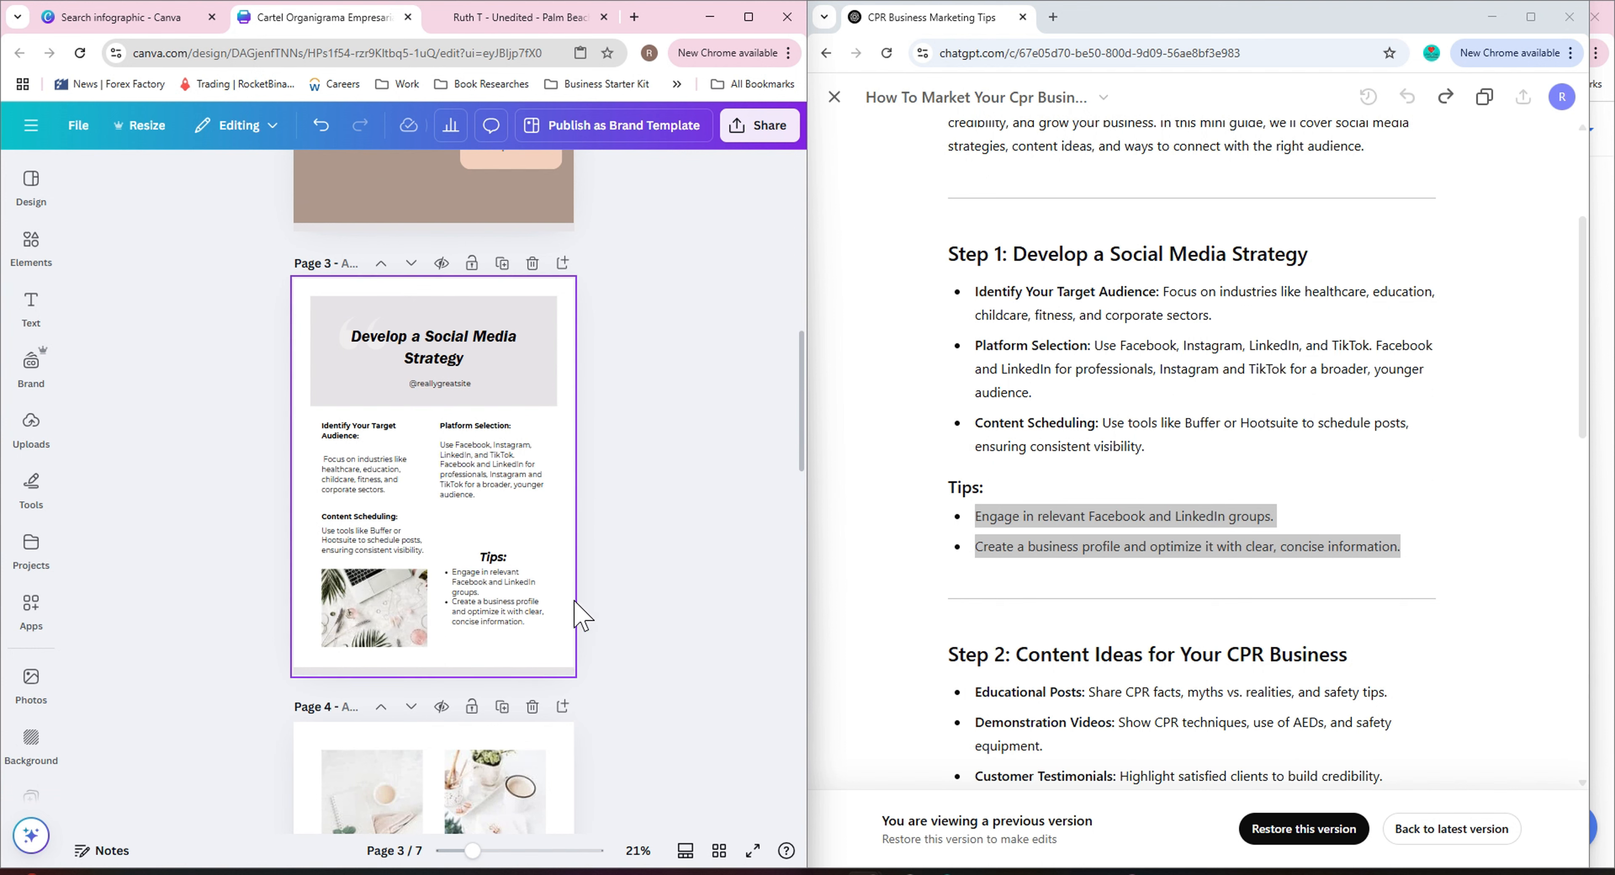
Nudge the target audience paragraph in page 3's left column slightly upward.
left_click(363, 485)
left_click_drag(363, 484, 364, 475)
left_click(656, 474)
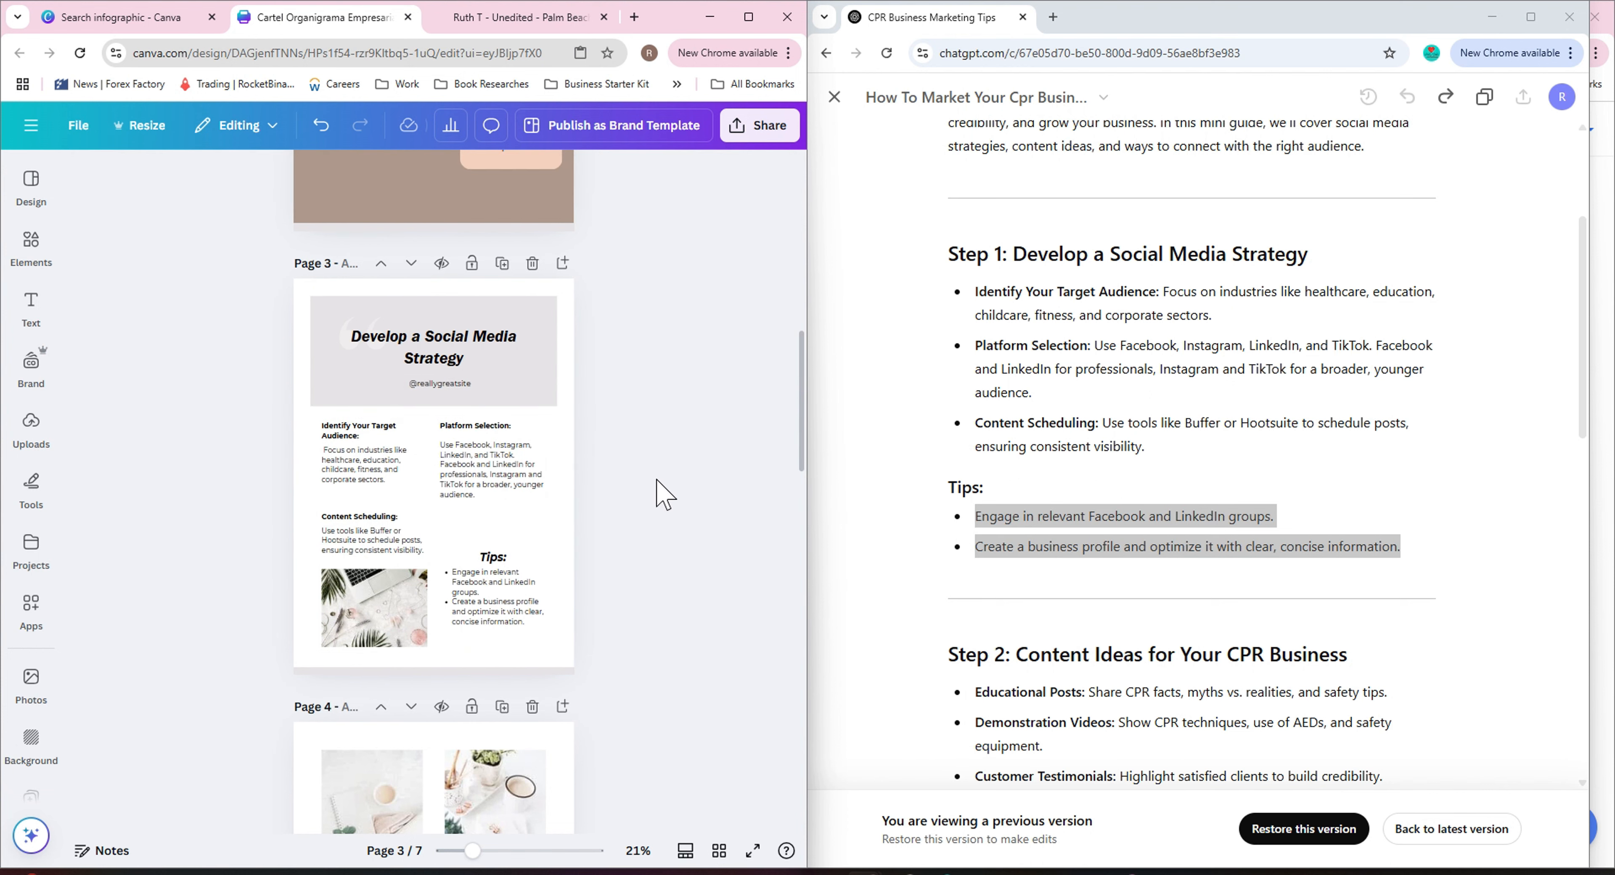
Duplicate page 4 of the design.
scroll(668, 529, "down", 5)
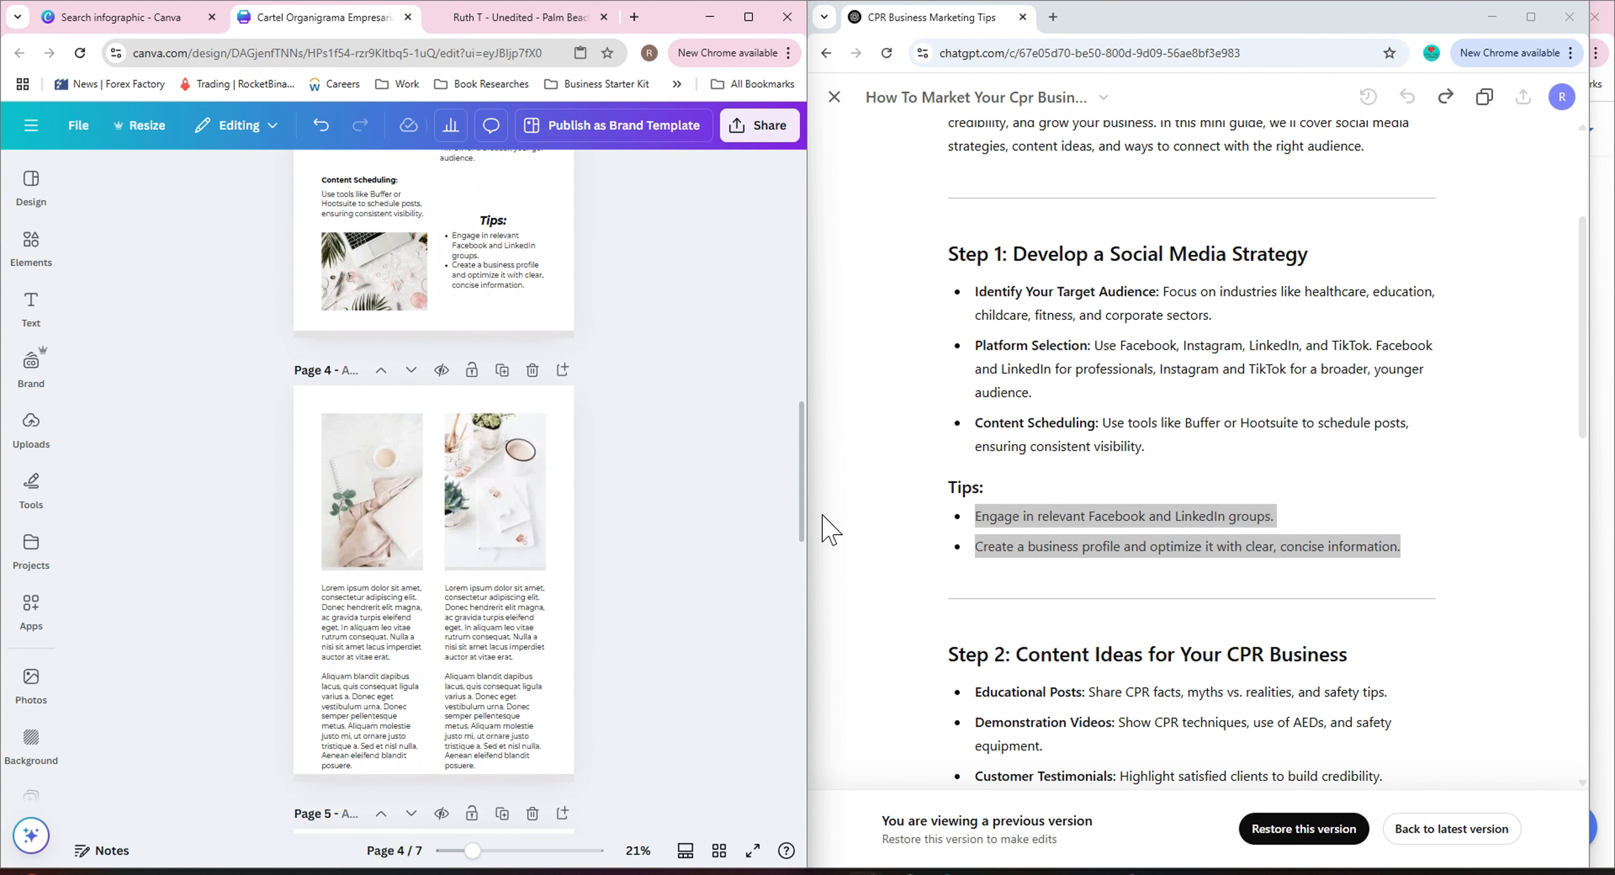
left_click(919, 540)
scroll(919, 540, "down", 4)
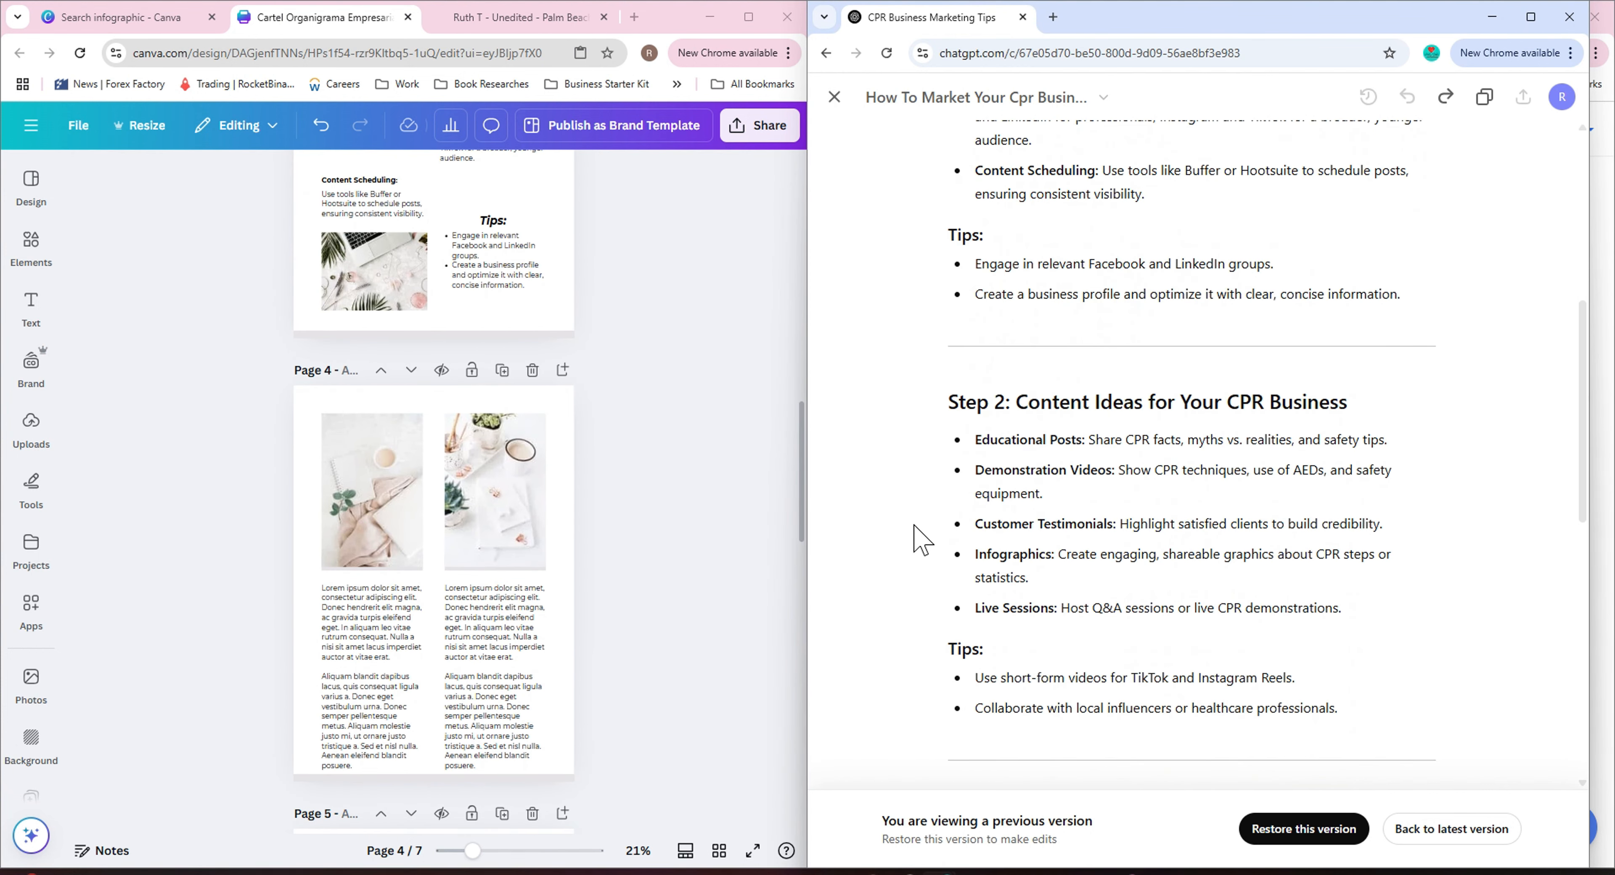
left_click(383, 515)
left_click(503, 370)
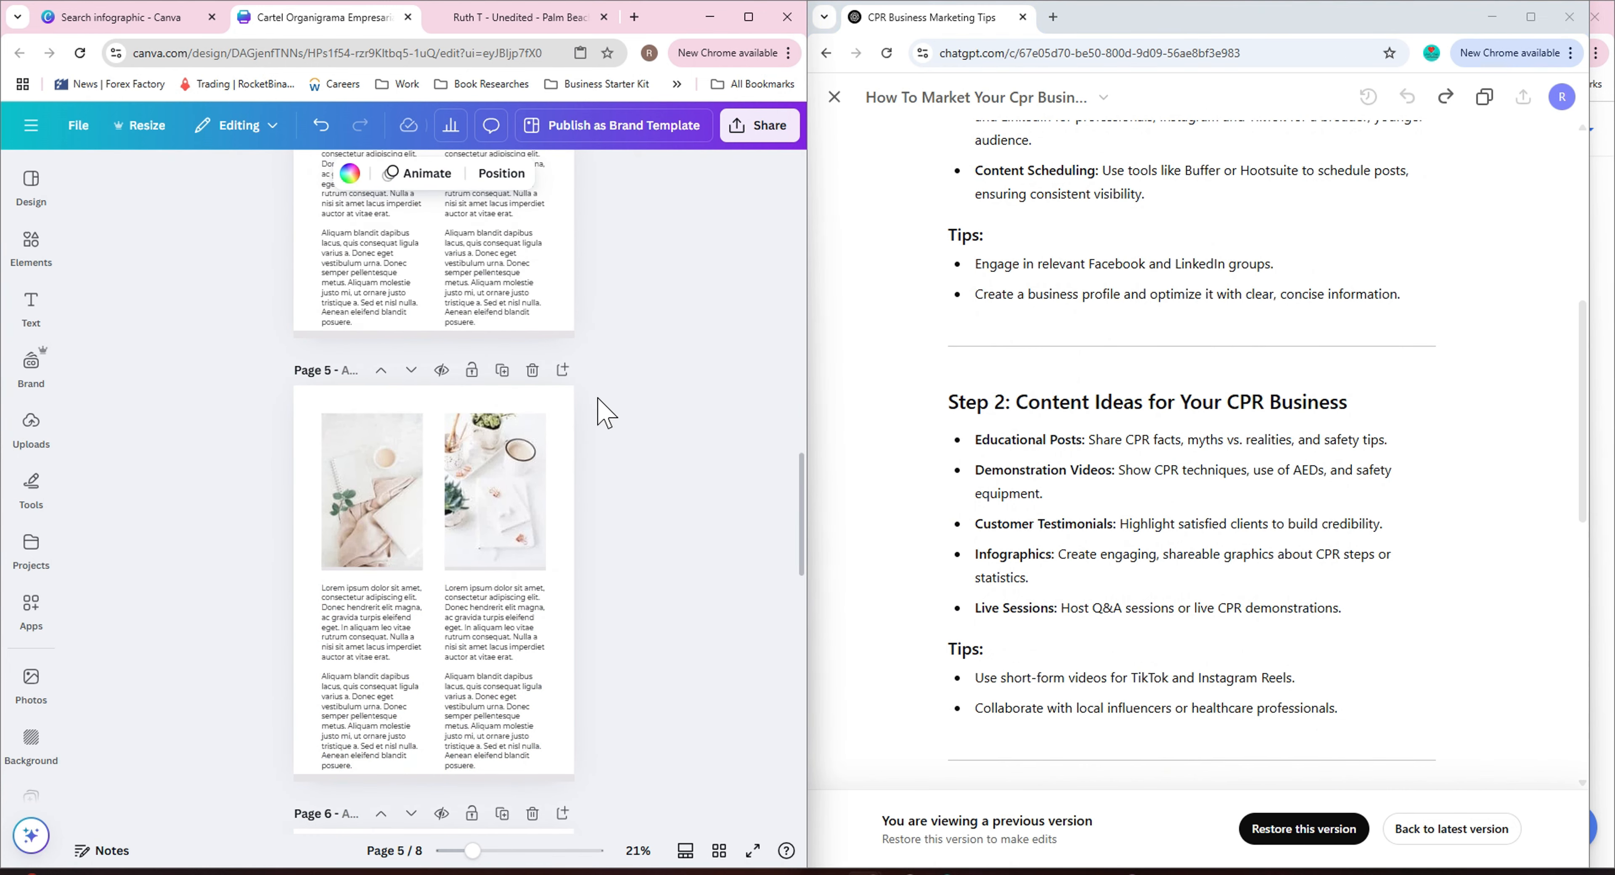
Shorten both photos at the top of page 4 to about 15.2 × 10.3.
scroll(597, 401, "up", 5)
mouse_move(20, 248)
left_click_drag(371, 546, 379, 461)
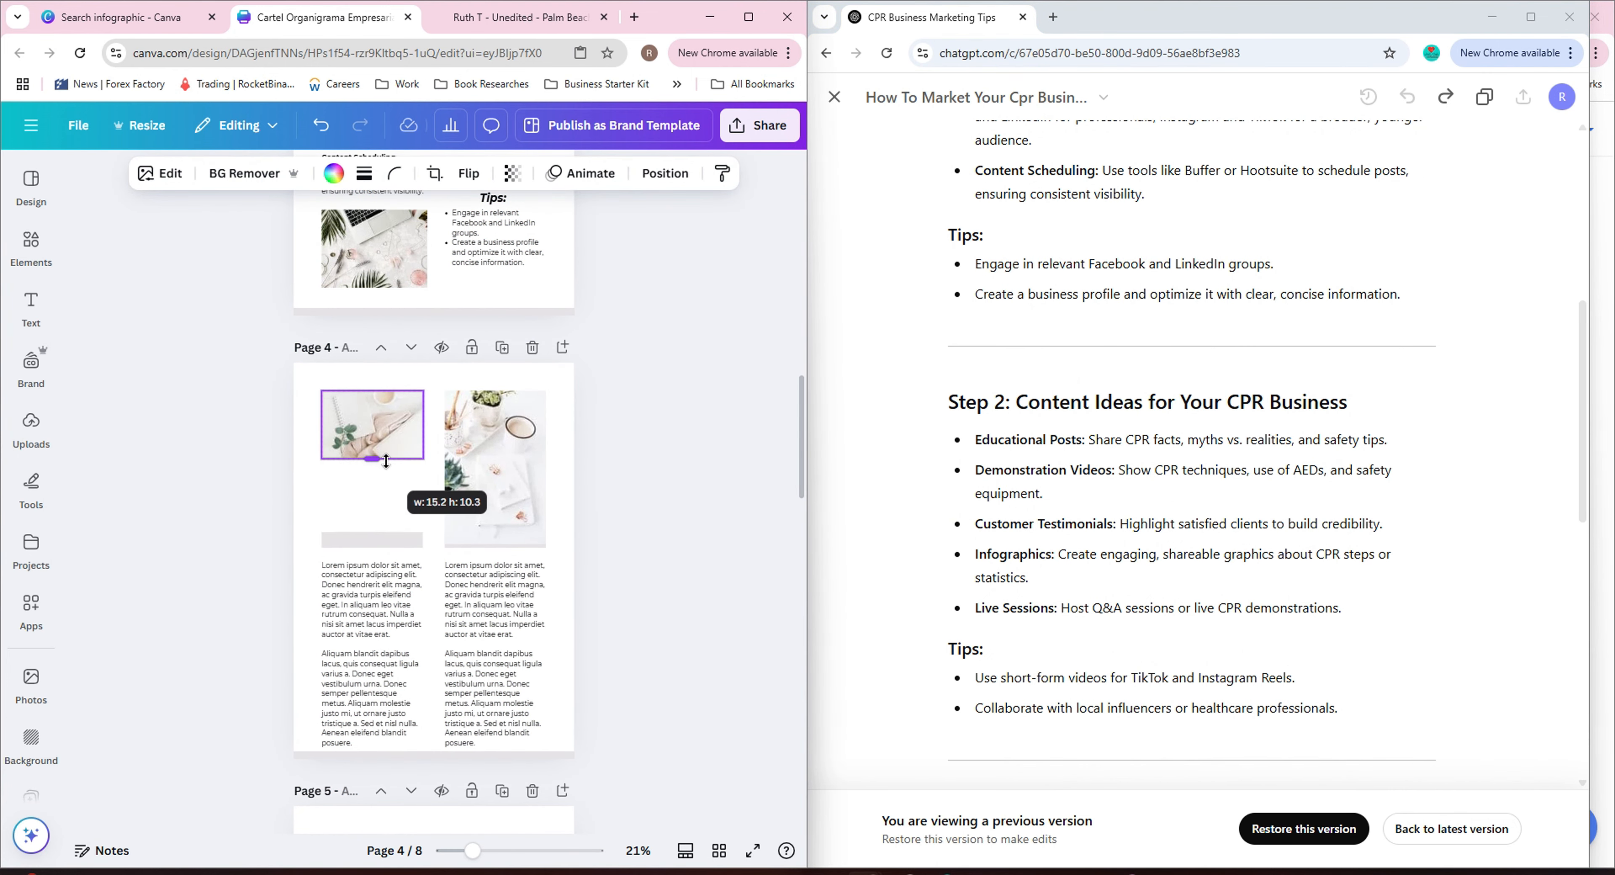
left_click(488, 511)
left_click_drag(495, 548, 505, 460)
left_click_drag(398, 541, 397, 460)
left_click_drag(509, 543, 509, 467)
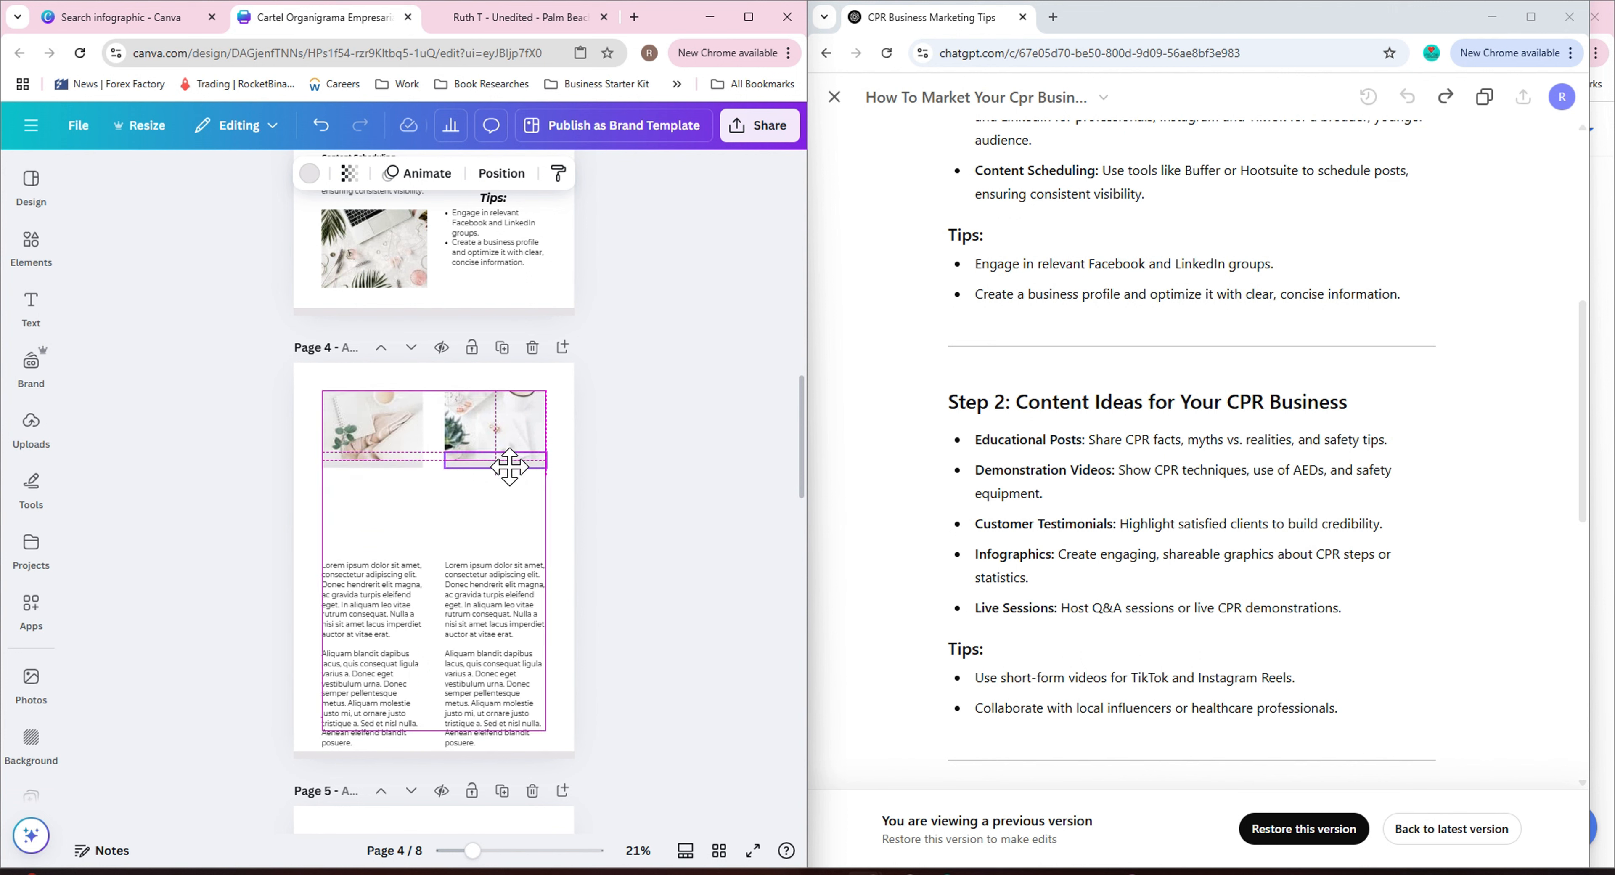
Delete one placeholder paragraph on page 4 and move the remaining text paragraphs up beneath the photos.
left_click(399, 614)
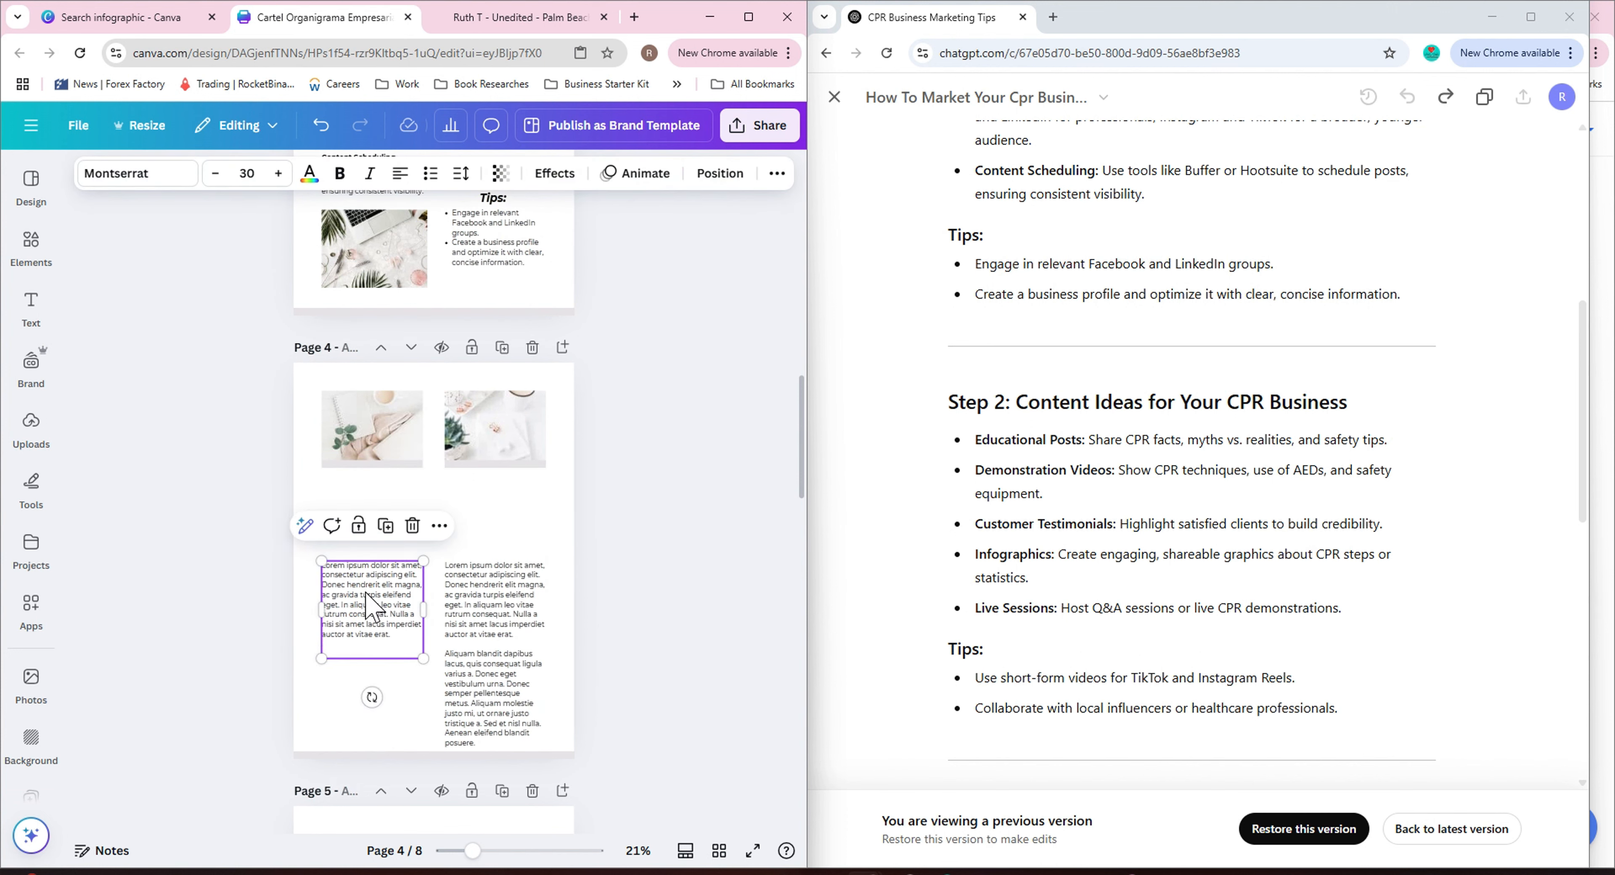
left_click_drag(366, 592, 365, 508)
left_click(707, 578)
triple_click(506, 602)
key("BackSpace")
left_click(644, 591)
left_click_drag(483, 619, 483, 534)
left_click(691, 554)
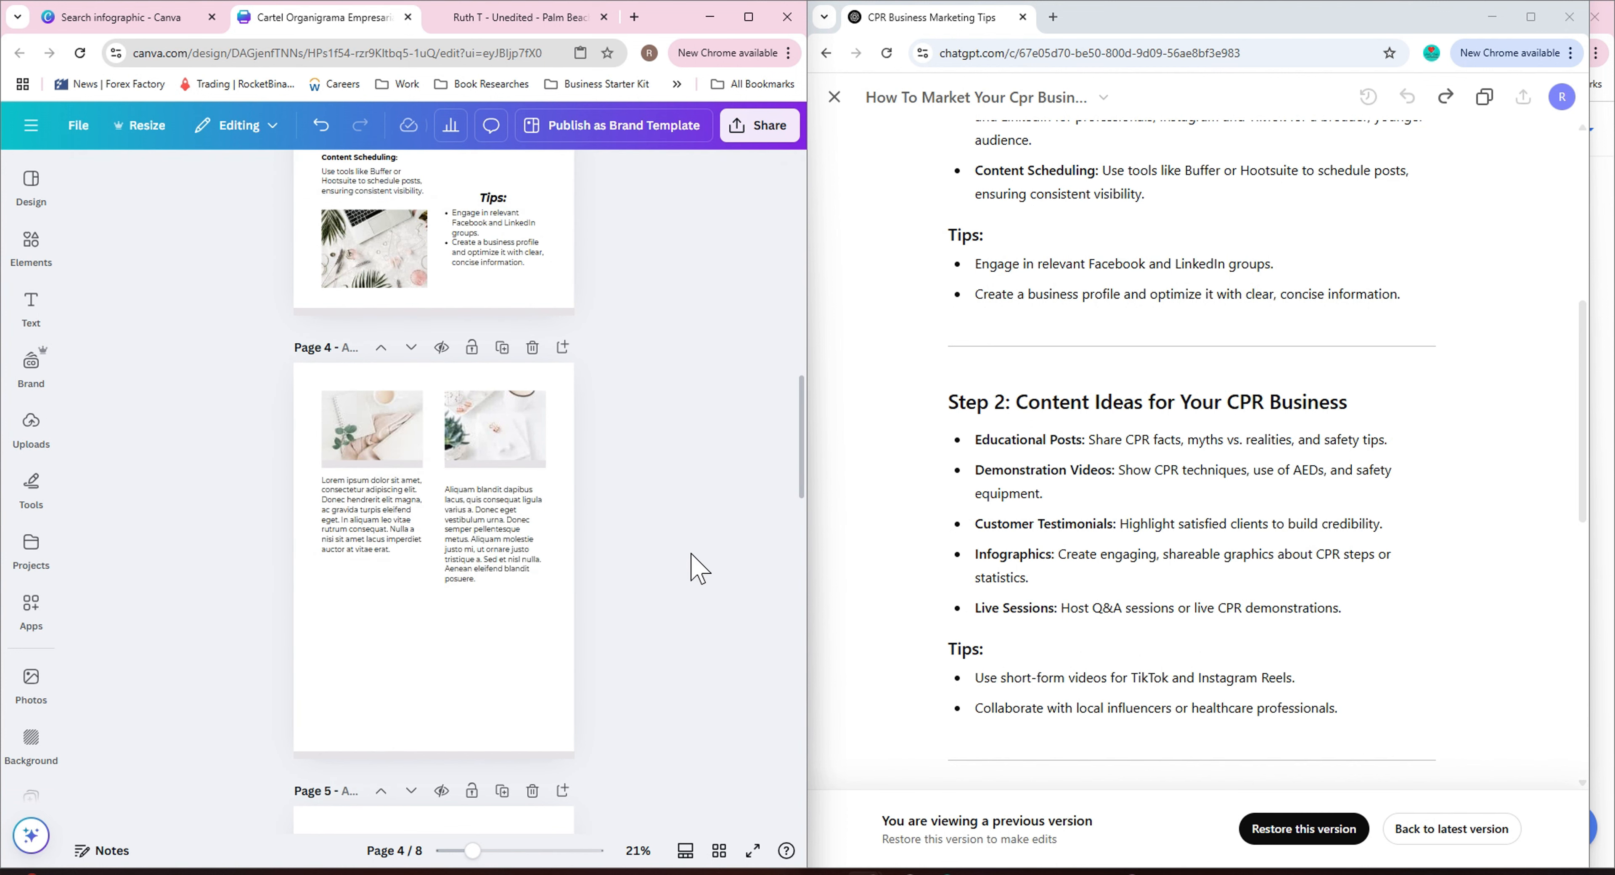
Copy both page 4 photos into the empty space below the text columns.
left_click_drag(318, 384, 384, 644)
double_click(360, 360)
left_click(366, 421)
left_click_drag(392, 443, 512, 623)
left_click_drag(388, 466, 507, 644)
left_click_drag(514, 545, 514, 537)
left_click(627, 549)
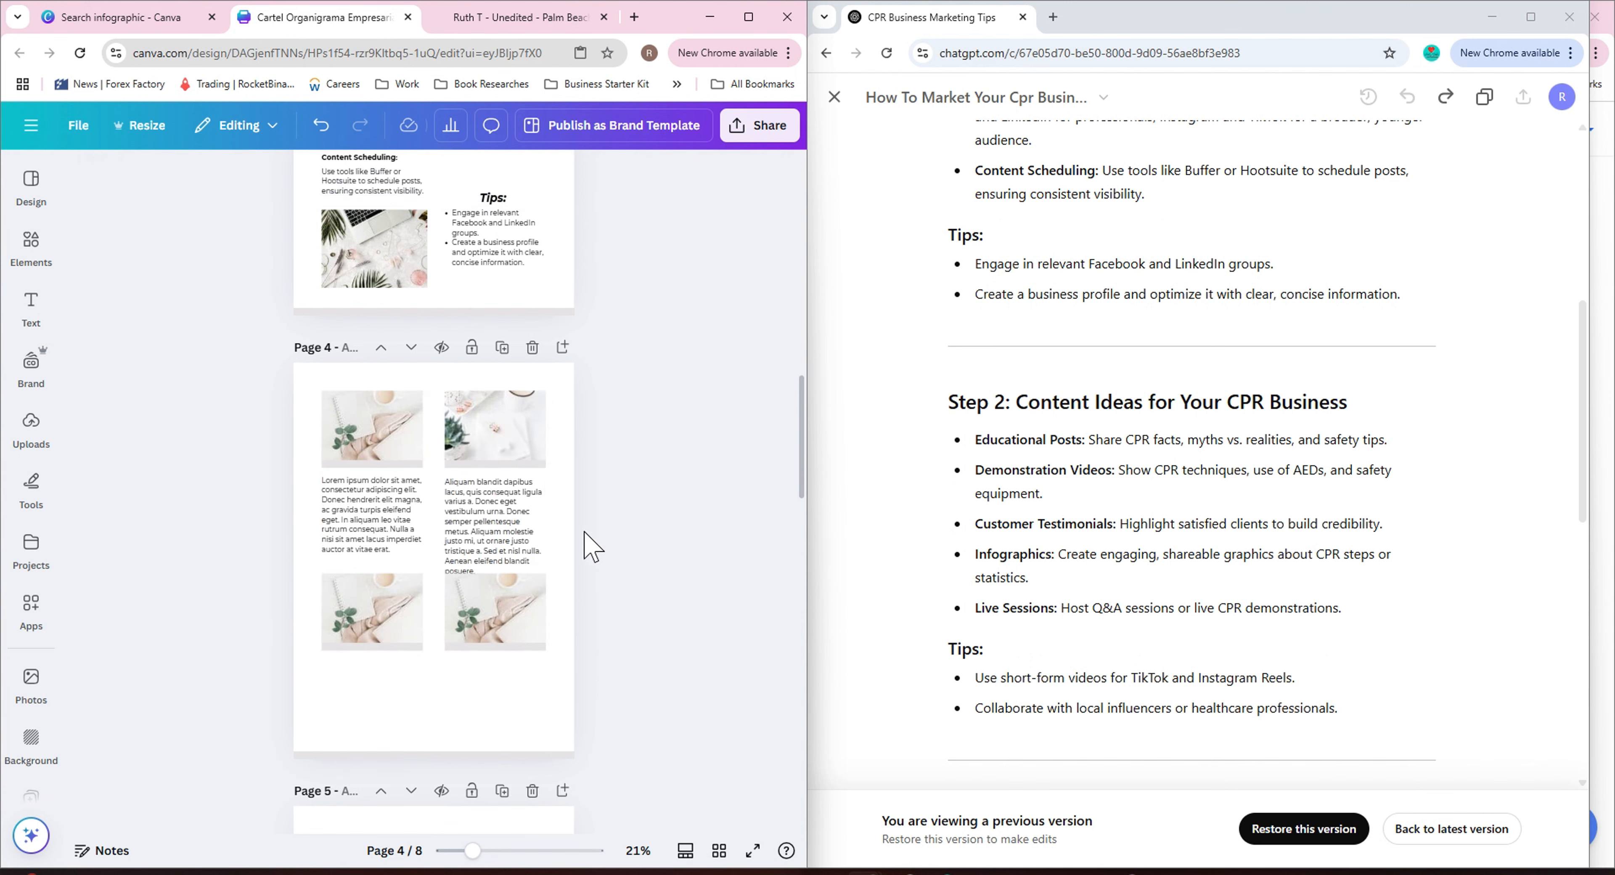
left_click(559, 422)
left_click_drag(558, 423, 401, 432)
left_click_drag(512, 677, 516, 705)
left_click_drag(417, 408, 468, 413)
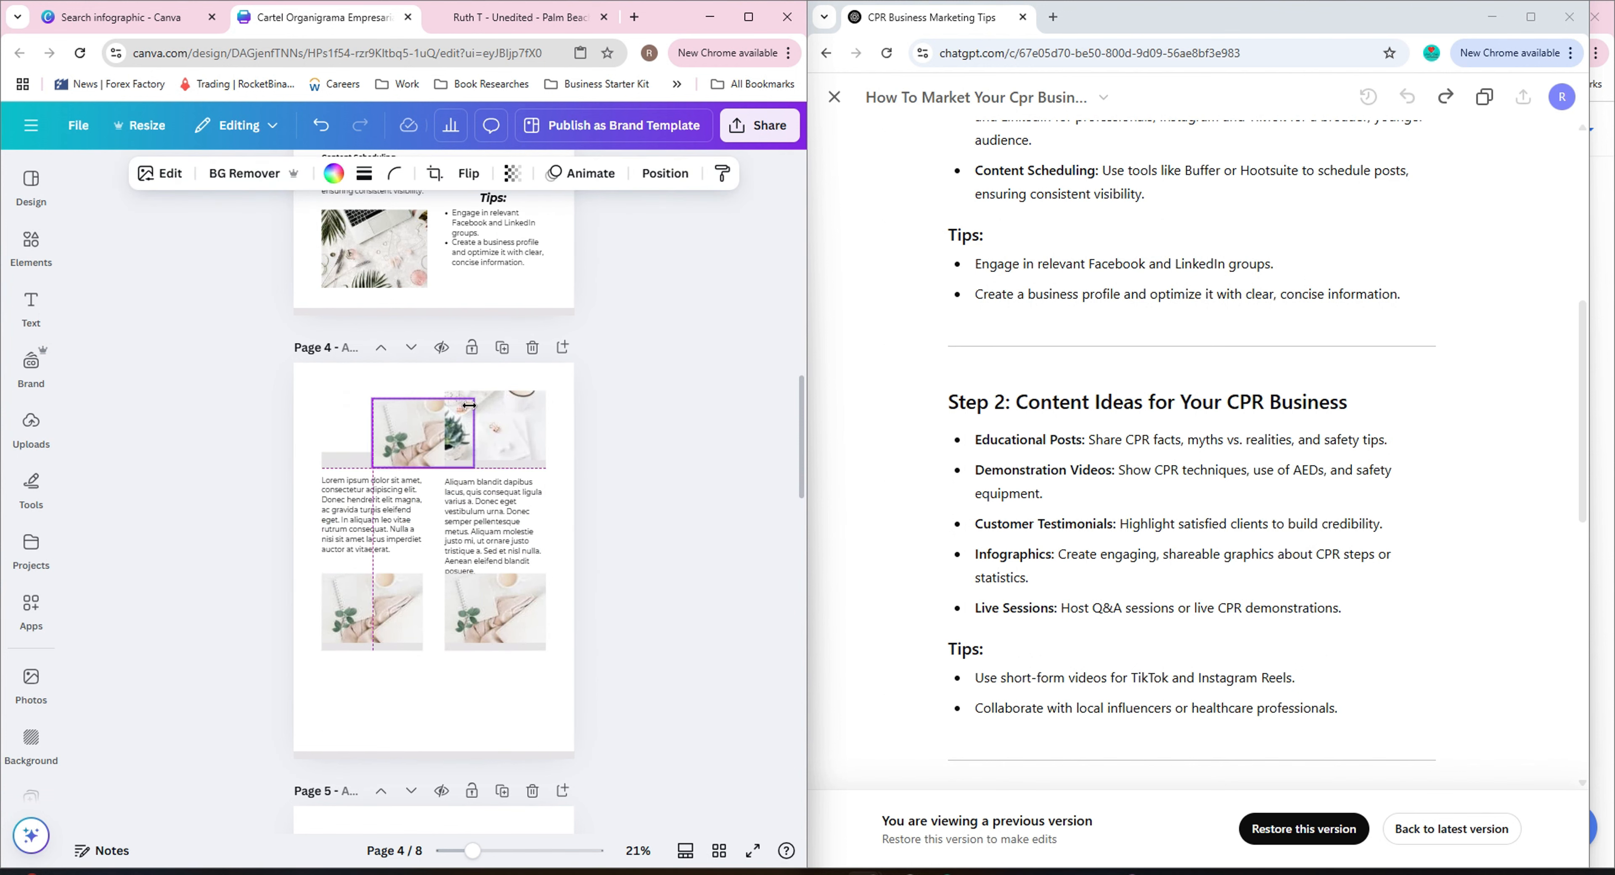
left_click(315, 130)
Move all of page 4's content down to leave room for a heading at the top.
left_click_drag(317, 378, 538, 663)
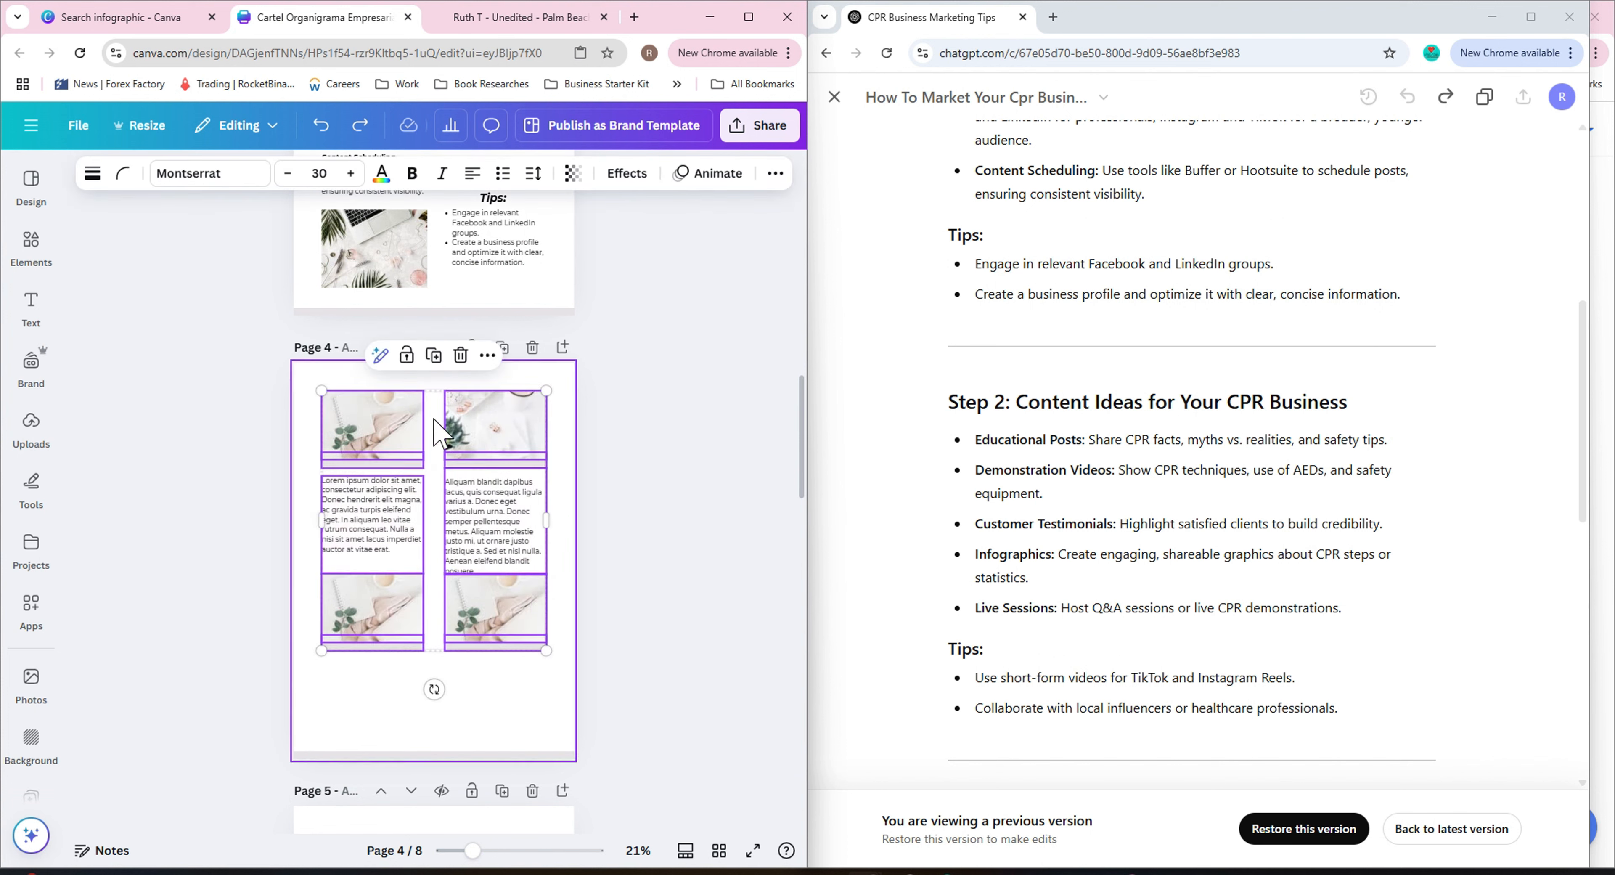
left_click_drag(440, 425, 435, 486)
left_click(739, 520)
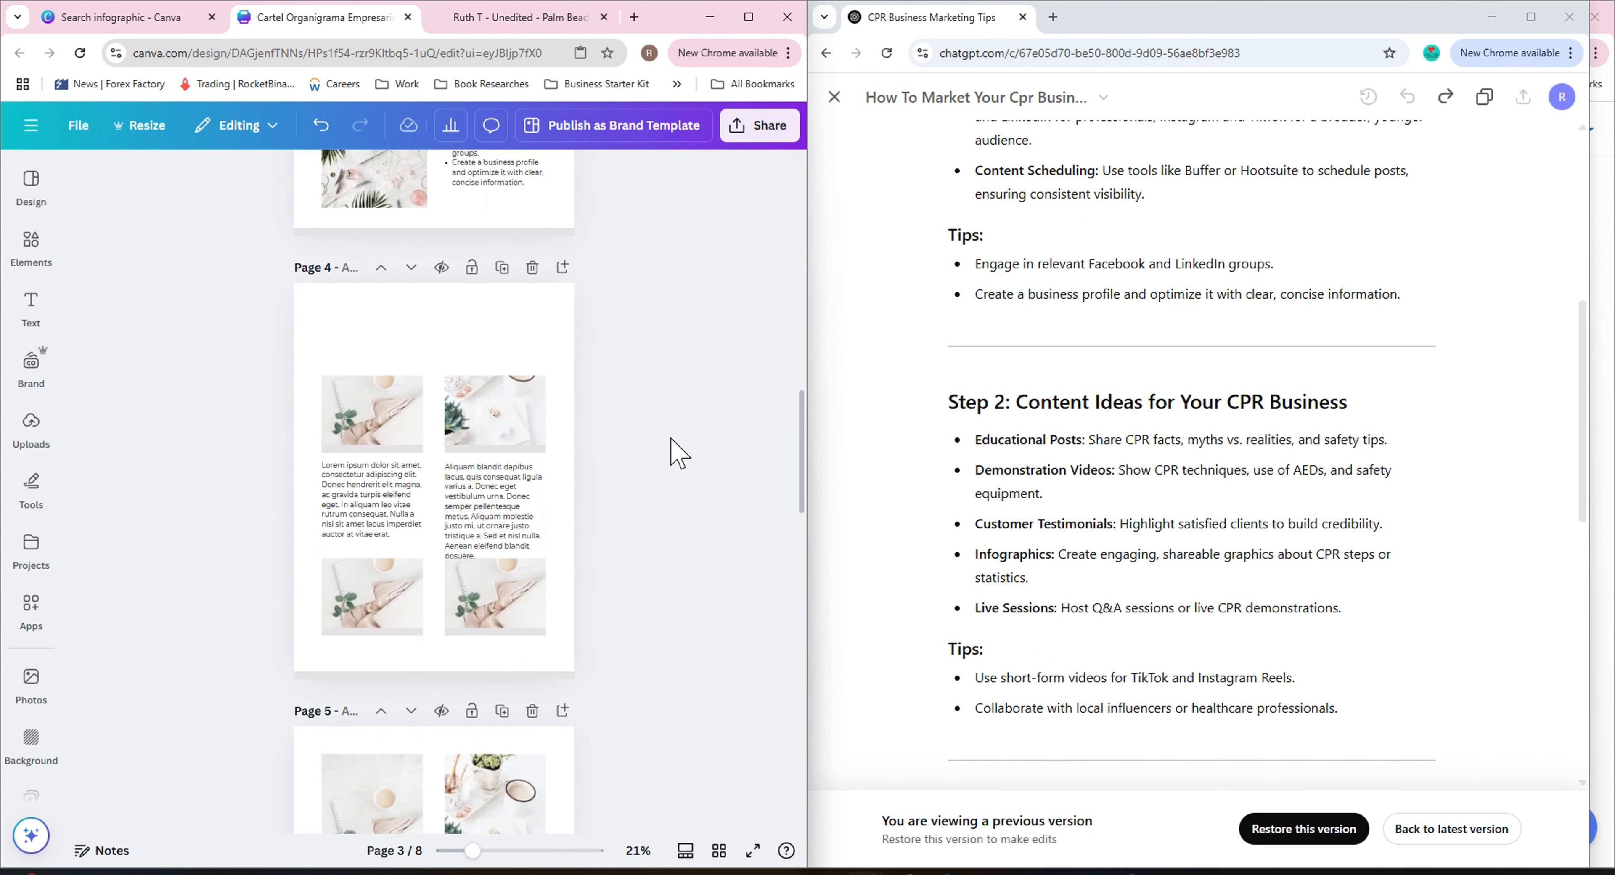
Add a heading text box and place it at the top of page 4.
left_click(30, 307)
left_click(188, 471)
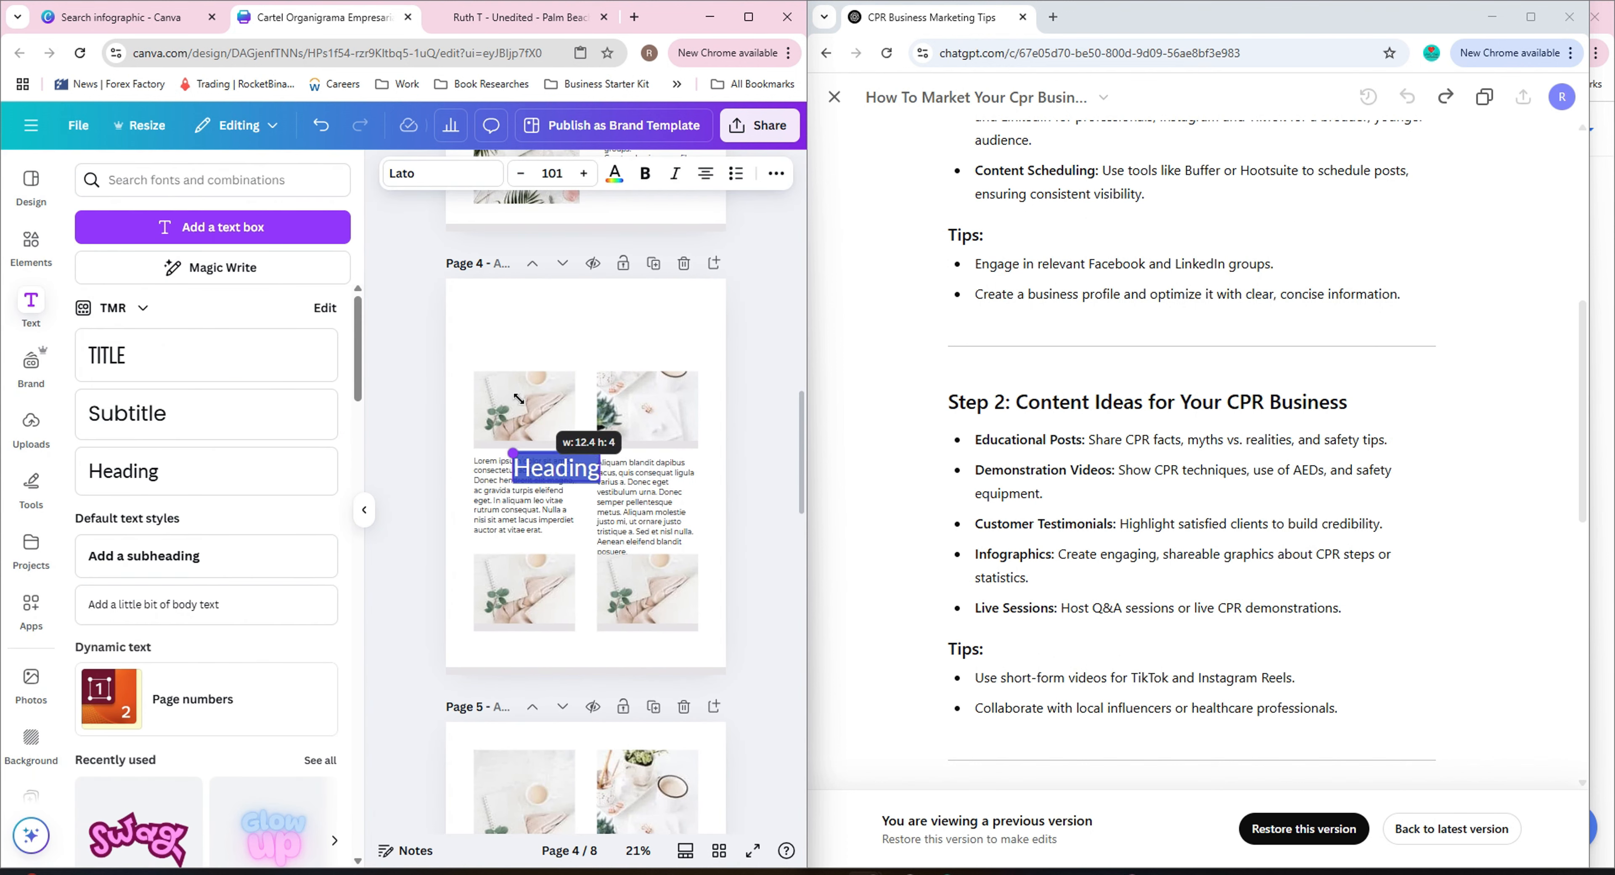
left_click_drag(519, 399, 515, 397)
left_click_drag(574, 465, 604, 325)
Replace the heading text with 'Content Ideas for Your CPR Business' from the ChatGPT guide and widen it across the page.
left_click_drag(1017, 401, 1349, 403)
key("ctrl+c")
double_click(572, 328)
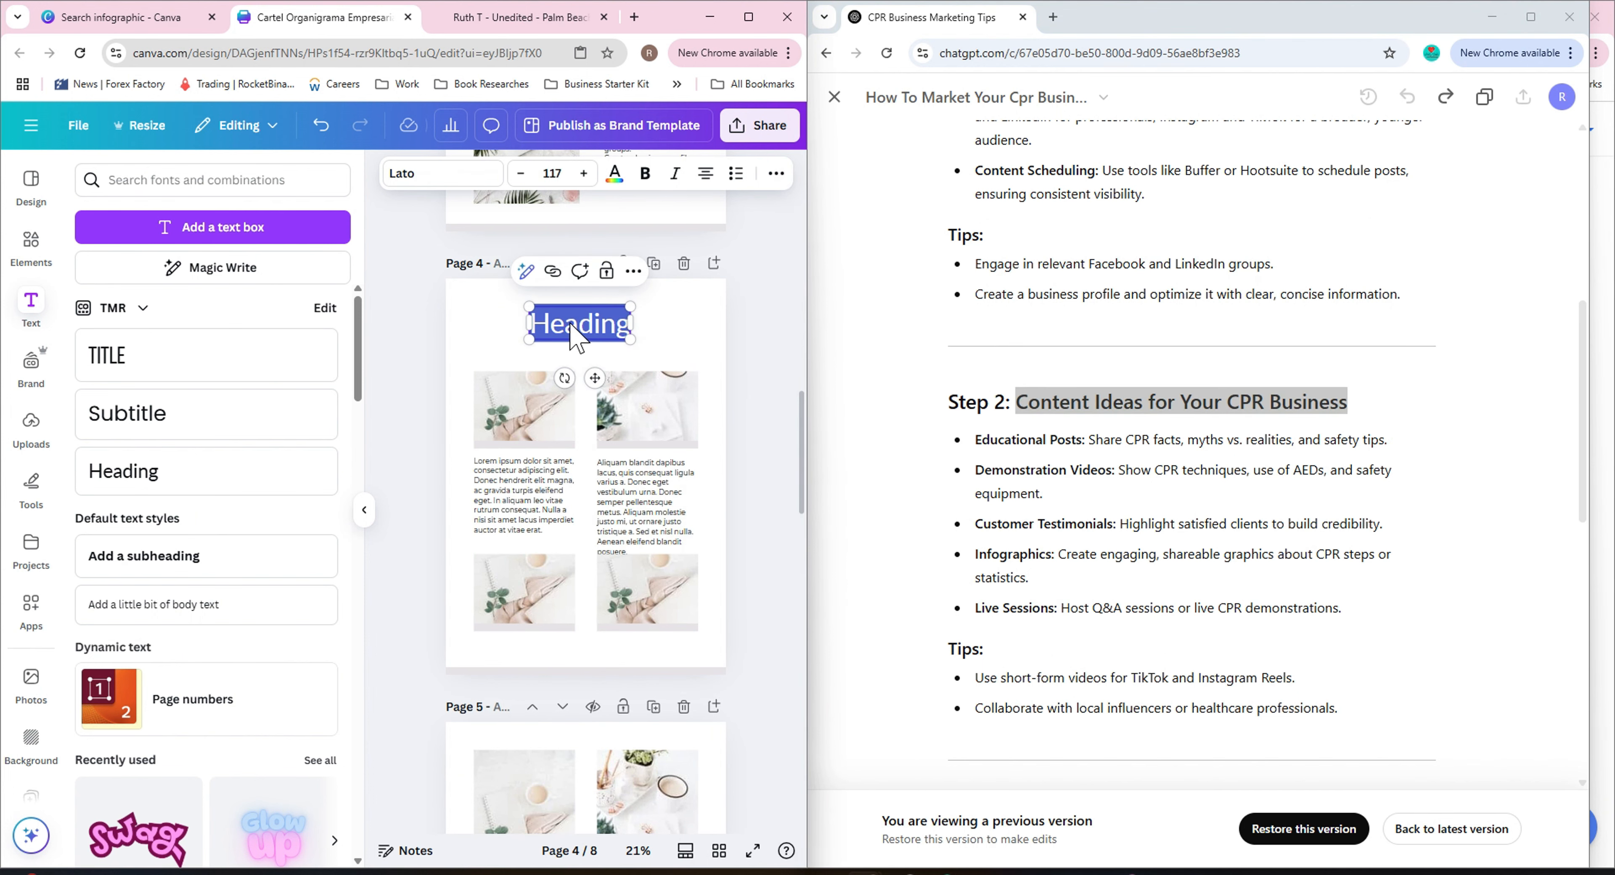
key("ctrl+v")
left_click_drag(612, 334, 612, 323)
left_click(753, 345)
mouse_move(714, 365)
left_mouse_down()
mouse_move(659, 350)
mouse_move(693, 344)
left_mouse_up()
left_click(321, 125)
left_click_drag(558, 323, 597, 321)
left_click(772, 379)
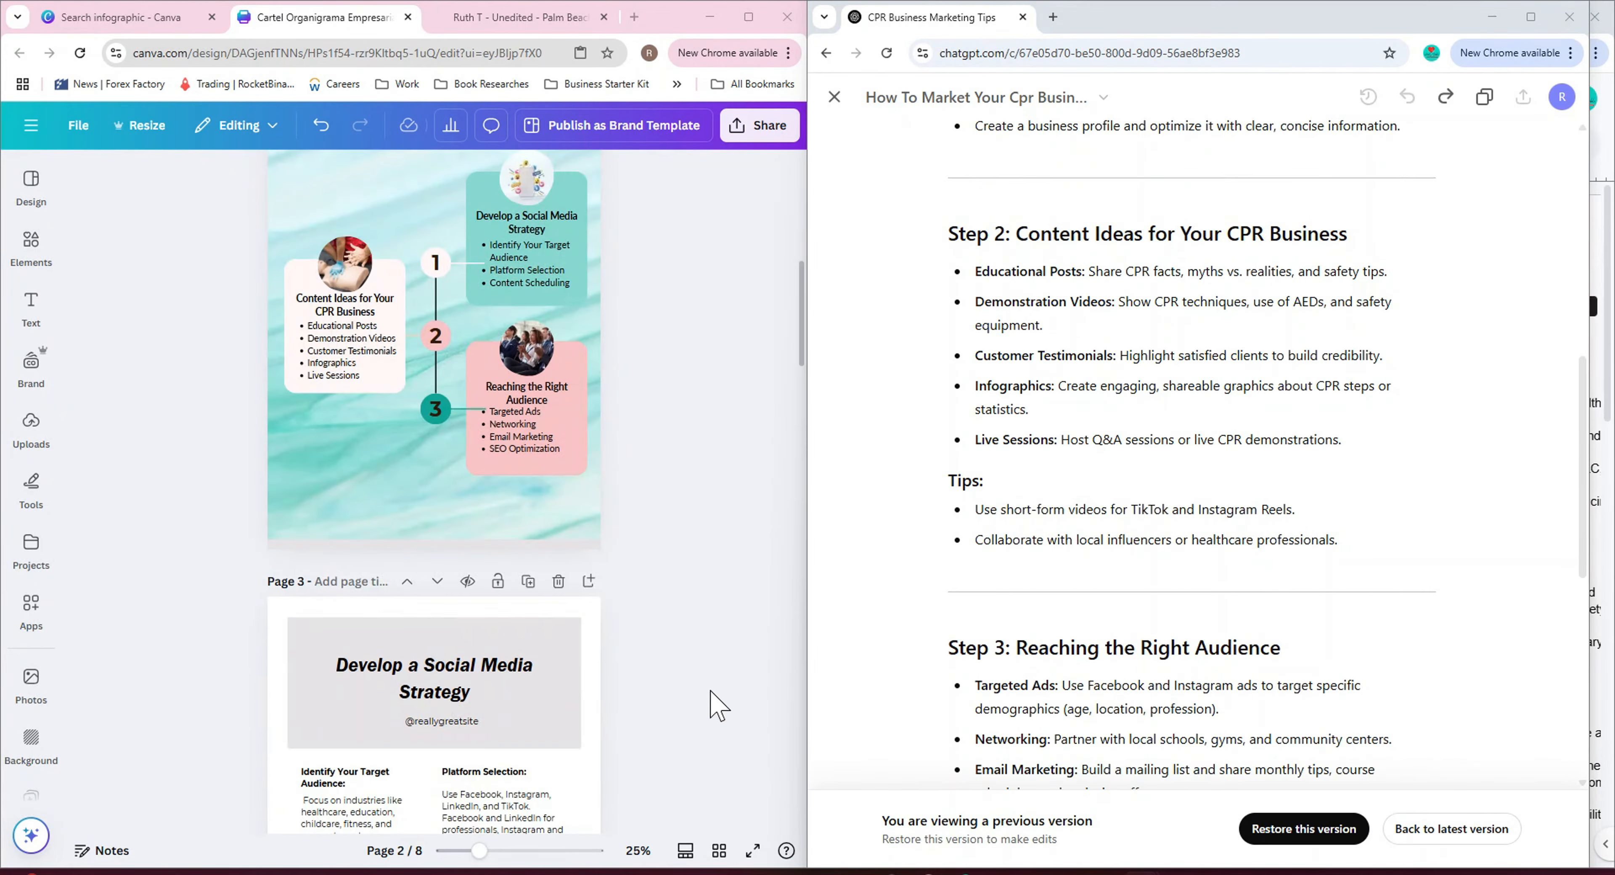
Fill the header box on page 3 with the teal water image.
scroll(685, 641, "up", 5)
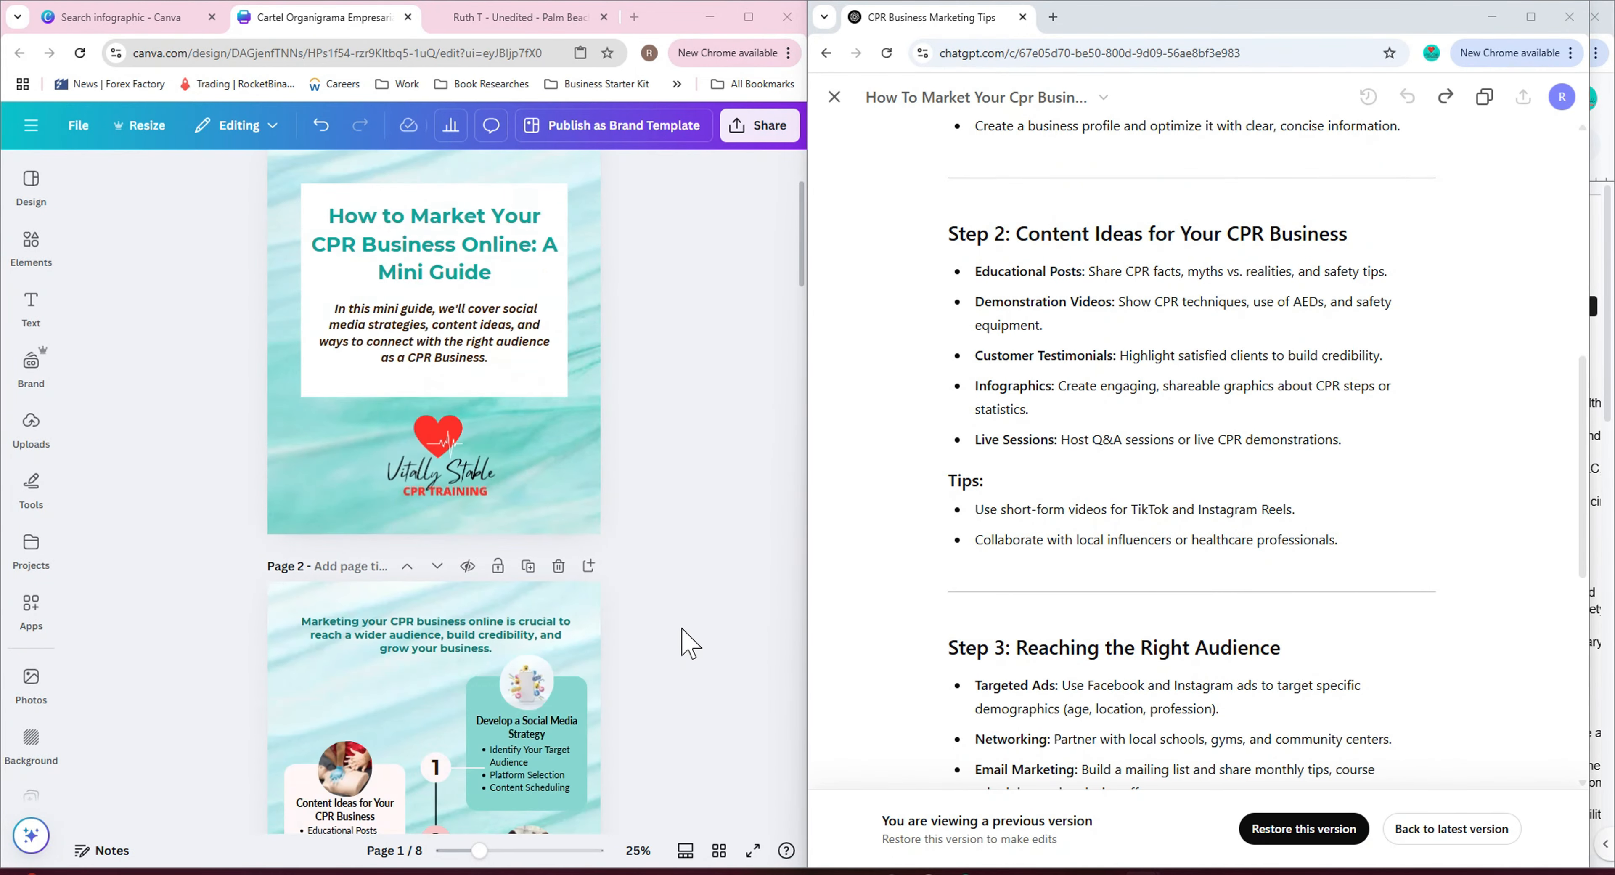
scroll(684, 643, "down", 10)
scroll(666, 631, "down", 6)
left_click(596, 621)
left_click(30, 250)
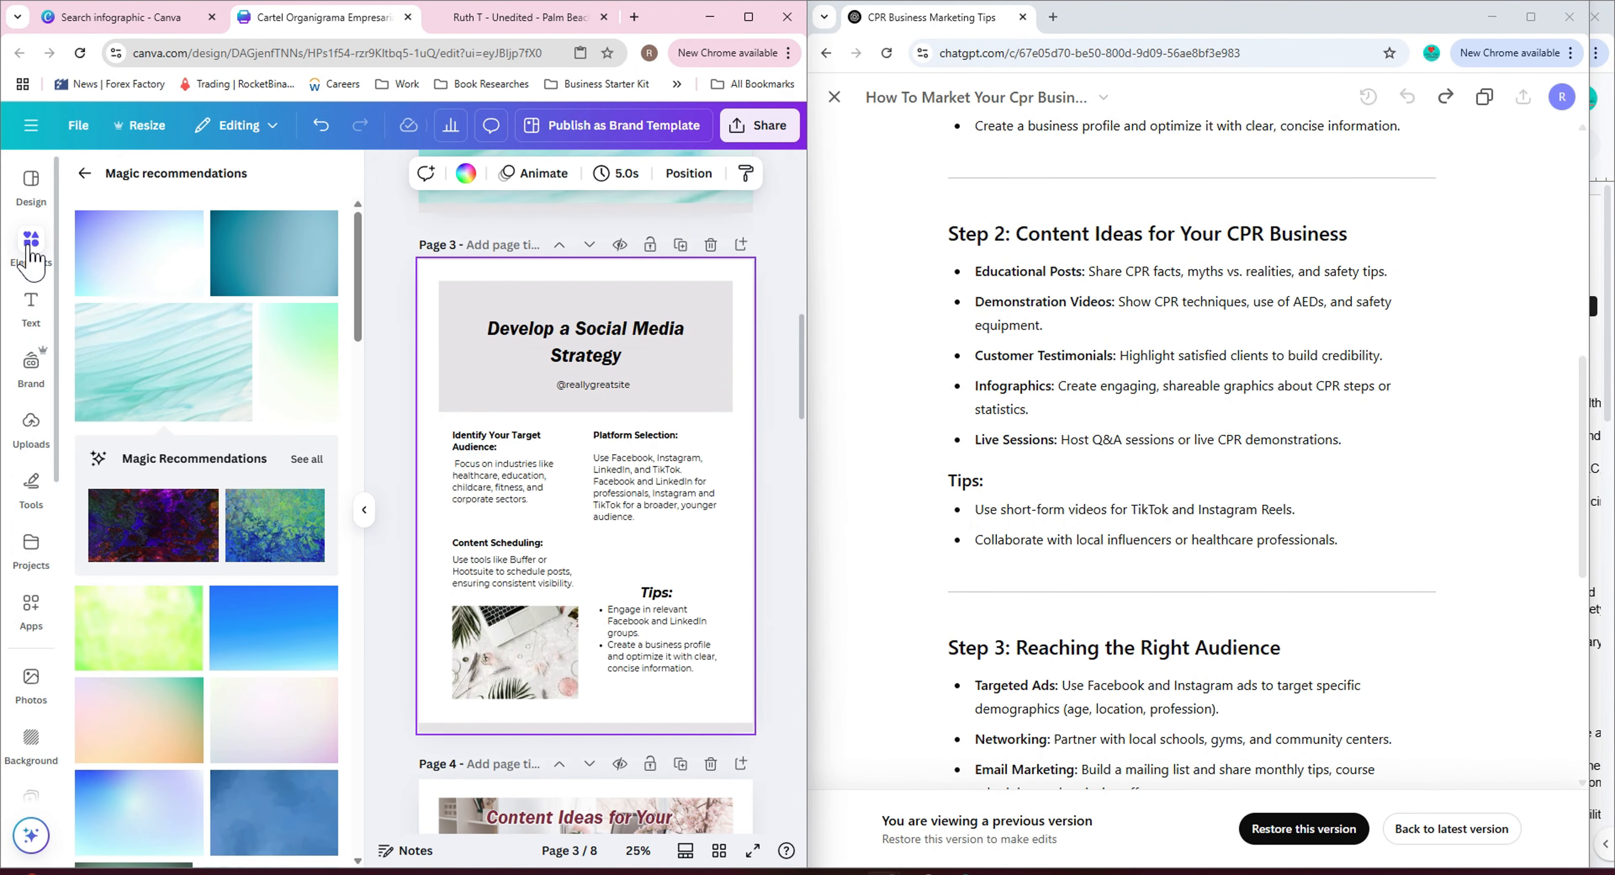
left_click(164, 364)
left_click_drag(577, 525, 587, 411)
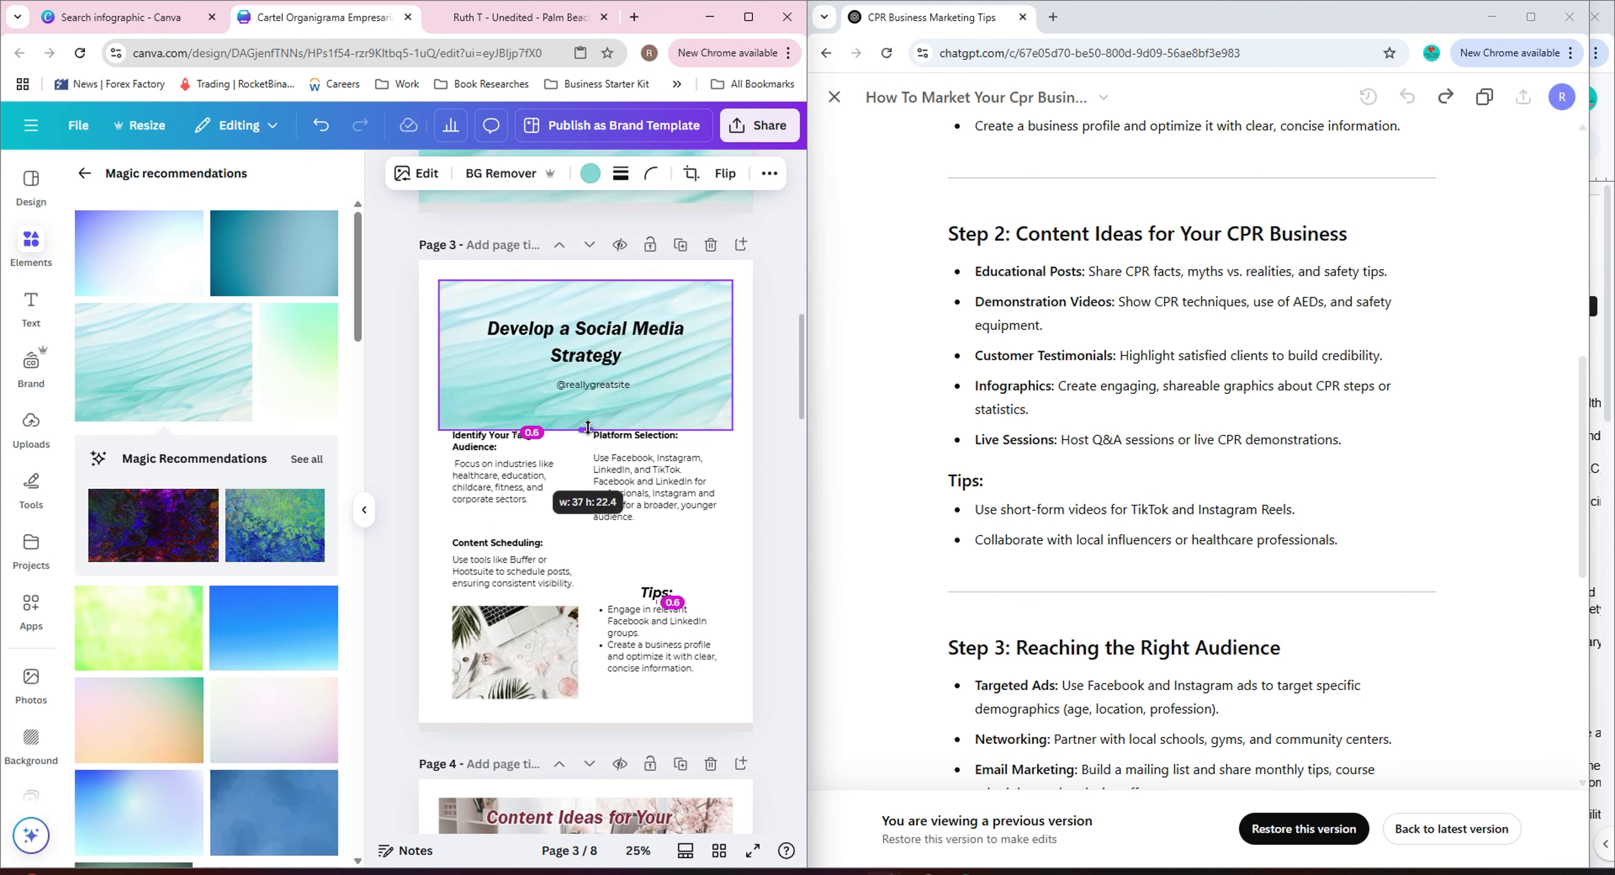
left_click(740, 589)
Replace the laptop photo on page 3 with the CPR training photo from recently used images.
left_click(516, 652)
left_click(40, 247)
left_click(85, 174)
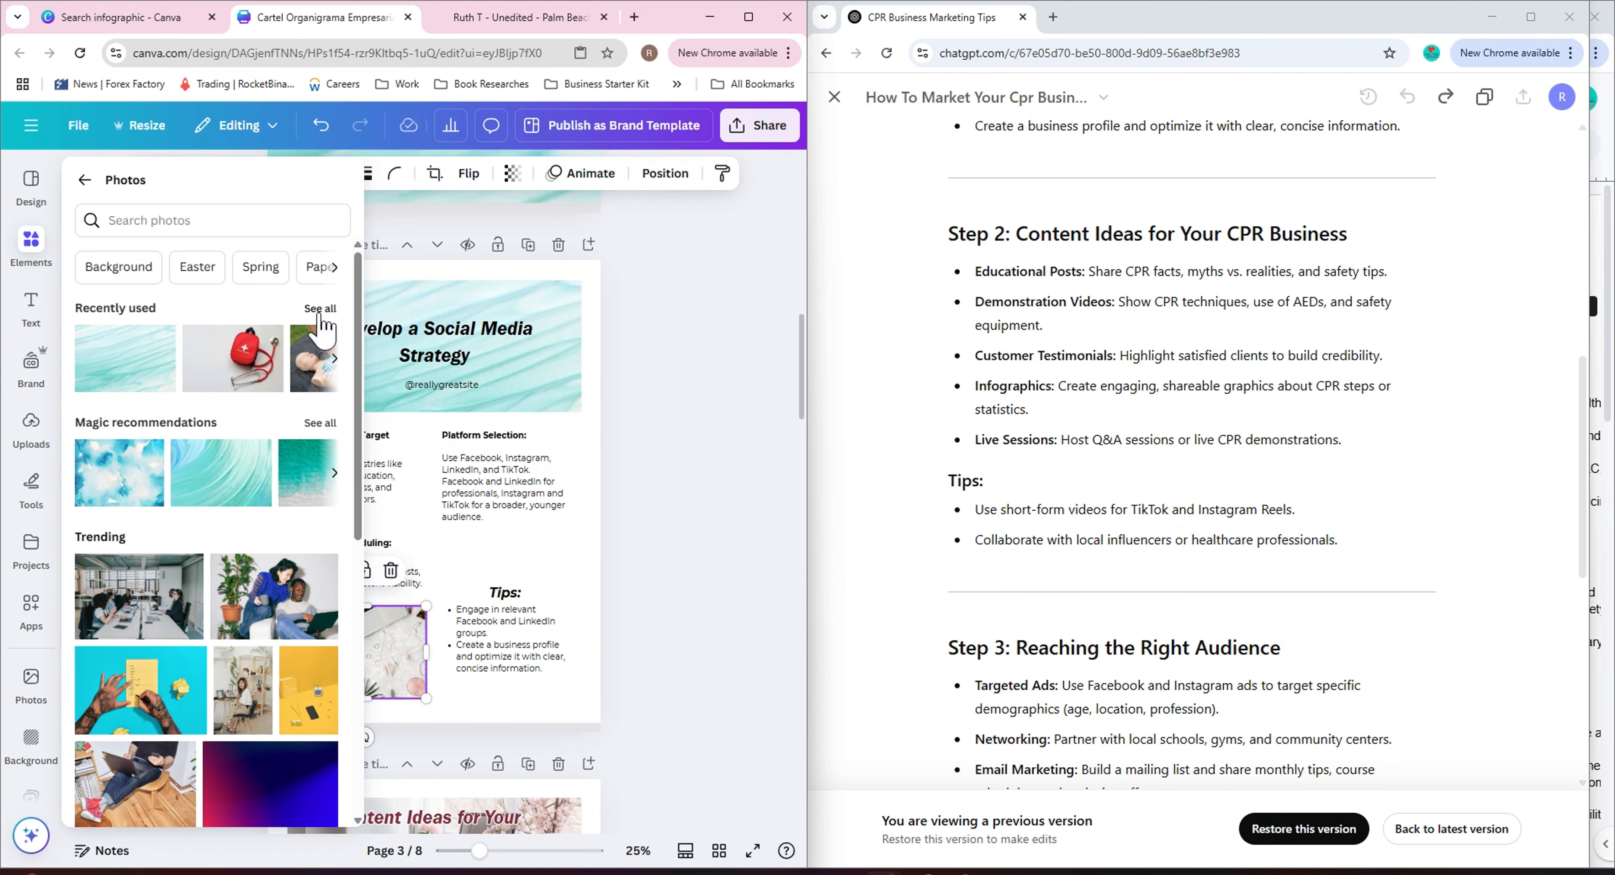
left_click(320, 312)
left_click(141, 526)
left_click_drag(451, 501, 367, 652)
left_click(620, 629)
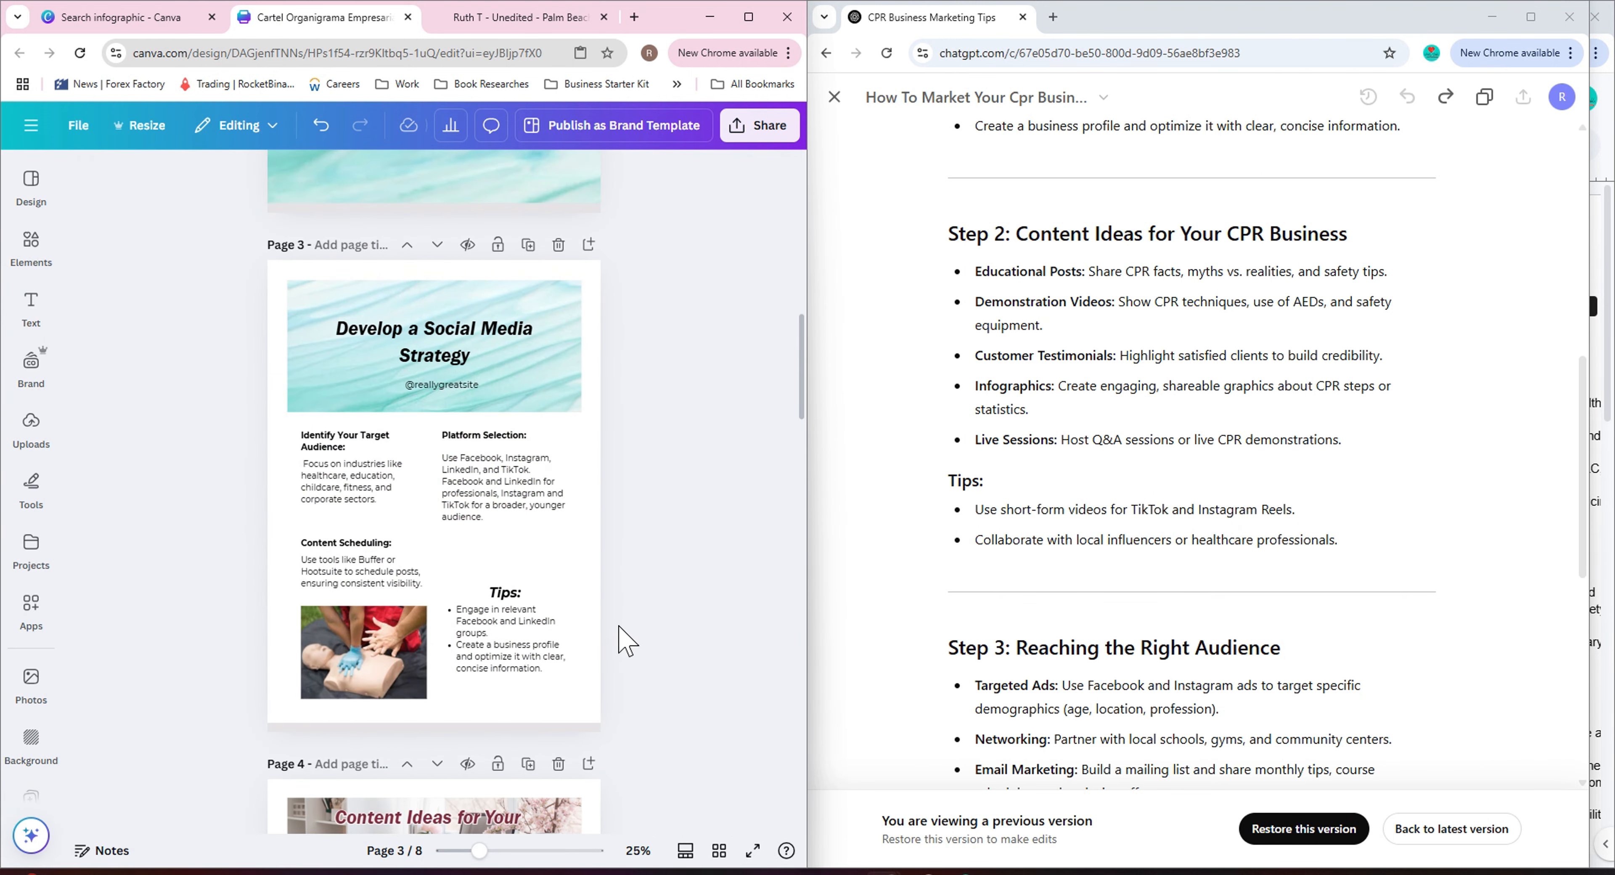
Replace the background image behind the page 4 heading with a light teal gradient.
scroll(620, 630, "down", 3)
left_click(555, 593)
left_click(36, 249)
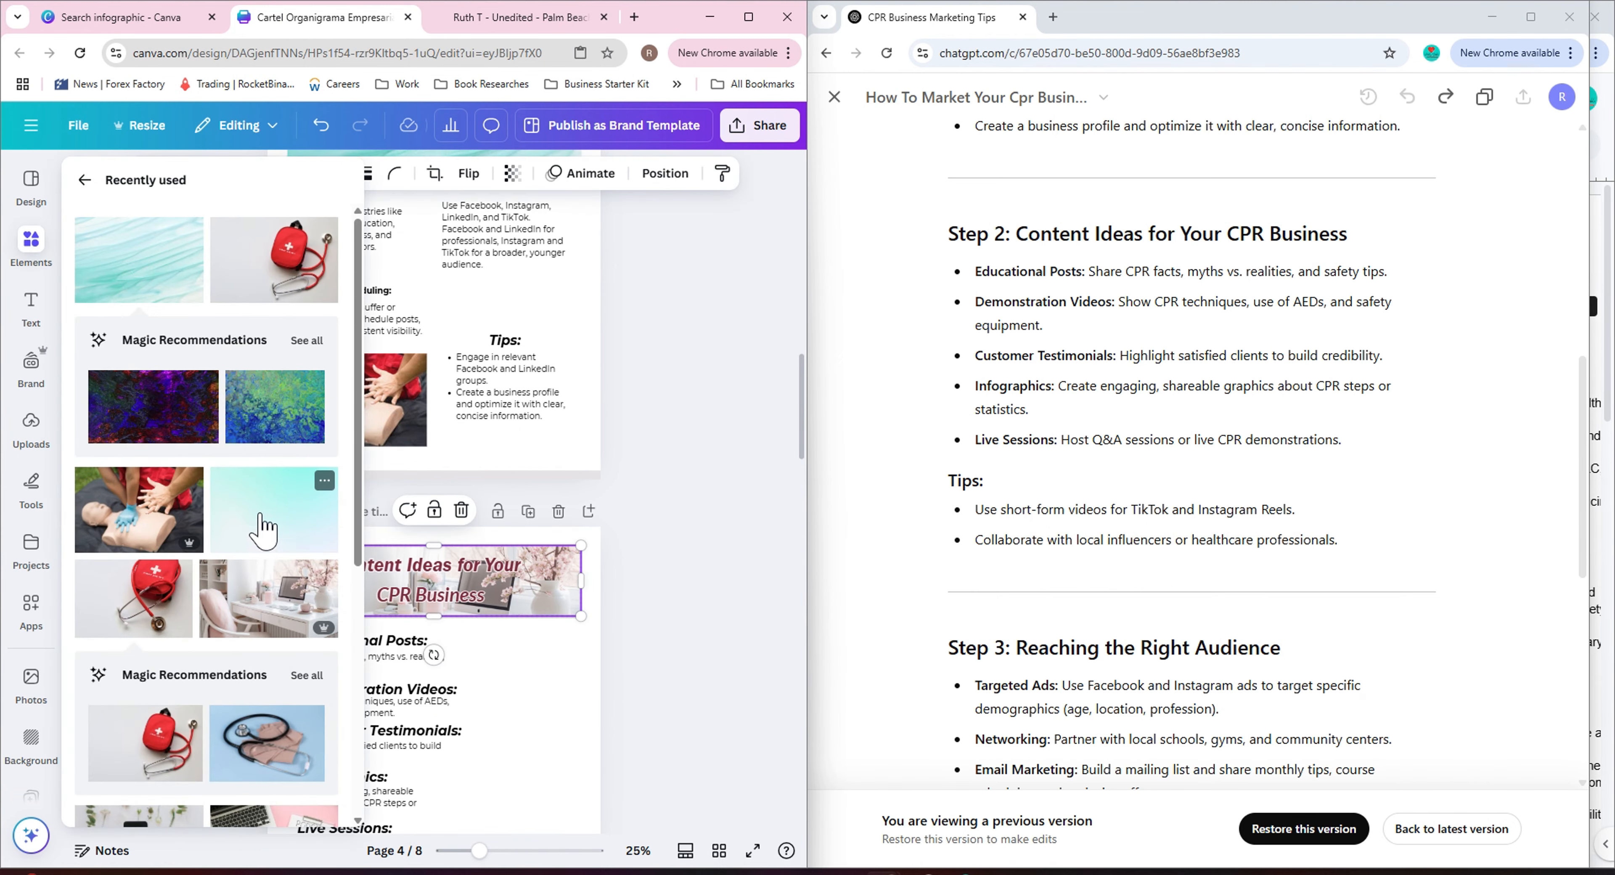
left_click(253, 530)
scroll(523, 594, "down", 2)
left_click_drag(523, 594, 533, 413)
left_click(641, 457)
left_click(467, 705)
Try different text colours on the page 4 and page 3 headings.
left_click(309, 174)
left_click(319, 347)
left_click(233, 347)
left_click(319, 347)
left_click(732, 596)
scroll(732, 597, "up", 7)
left_click(564, 521)
left_click(552, 511)
left_click(309, 175)
left_click(318, 347)
scroll(736, 445, "down", 5)
scroll(674, 439, "up", 3)
left_click(452, 342)
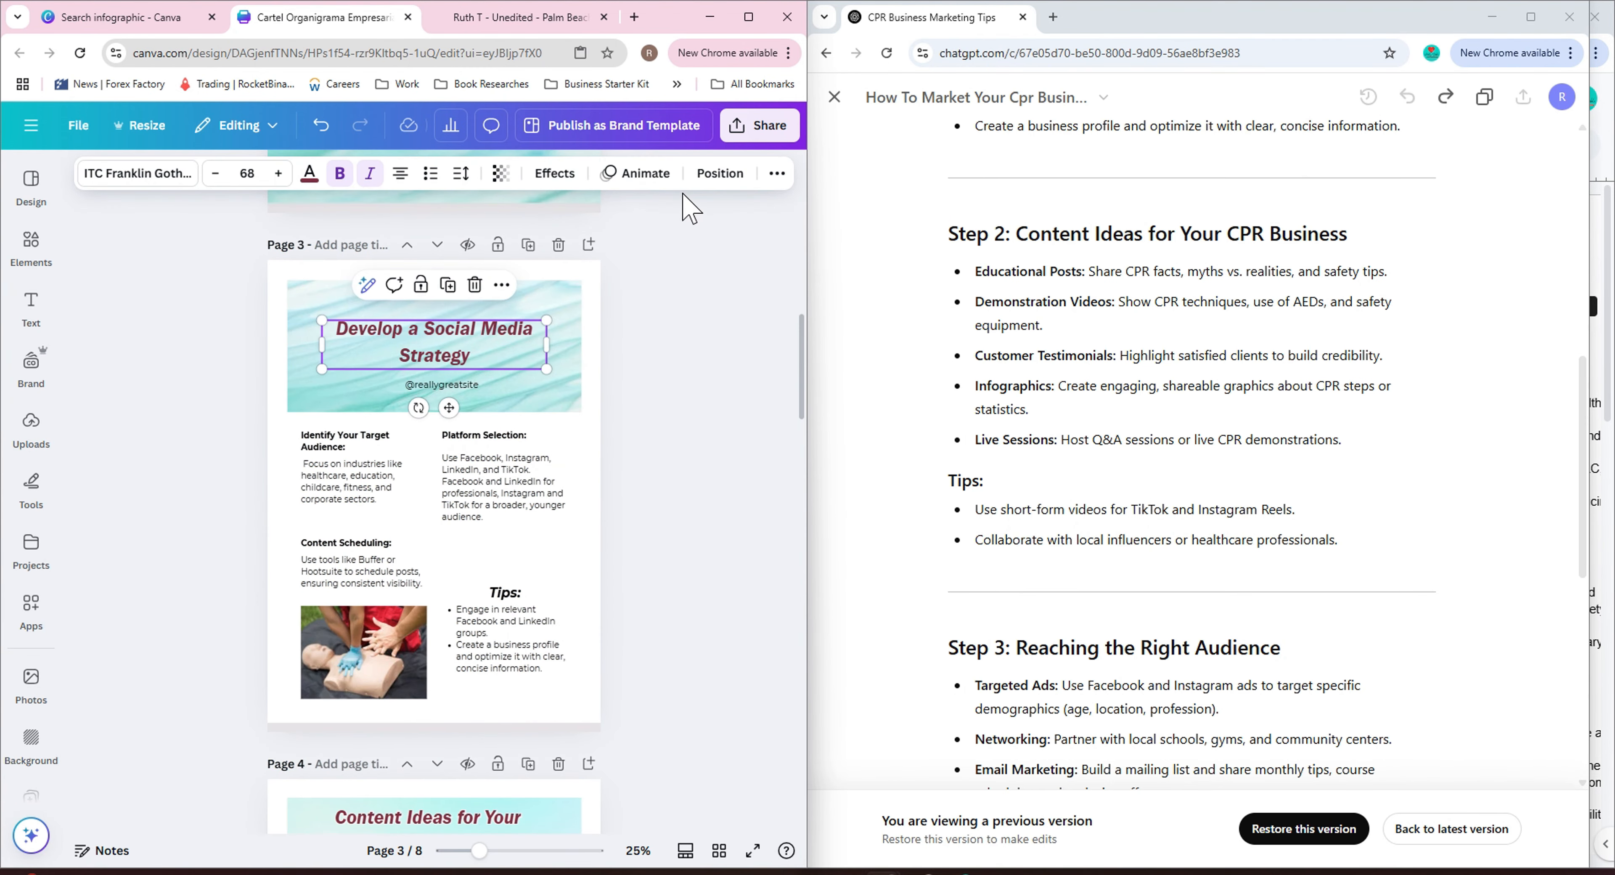
Apply a text effect to the page 3 title.
left_click(555, 174)
left_click(297, 426)
left_click(325, 573)
left_click(133, 395)
left_click(756, 564)
scroll(721, 558, "down", 4)
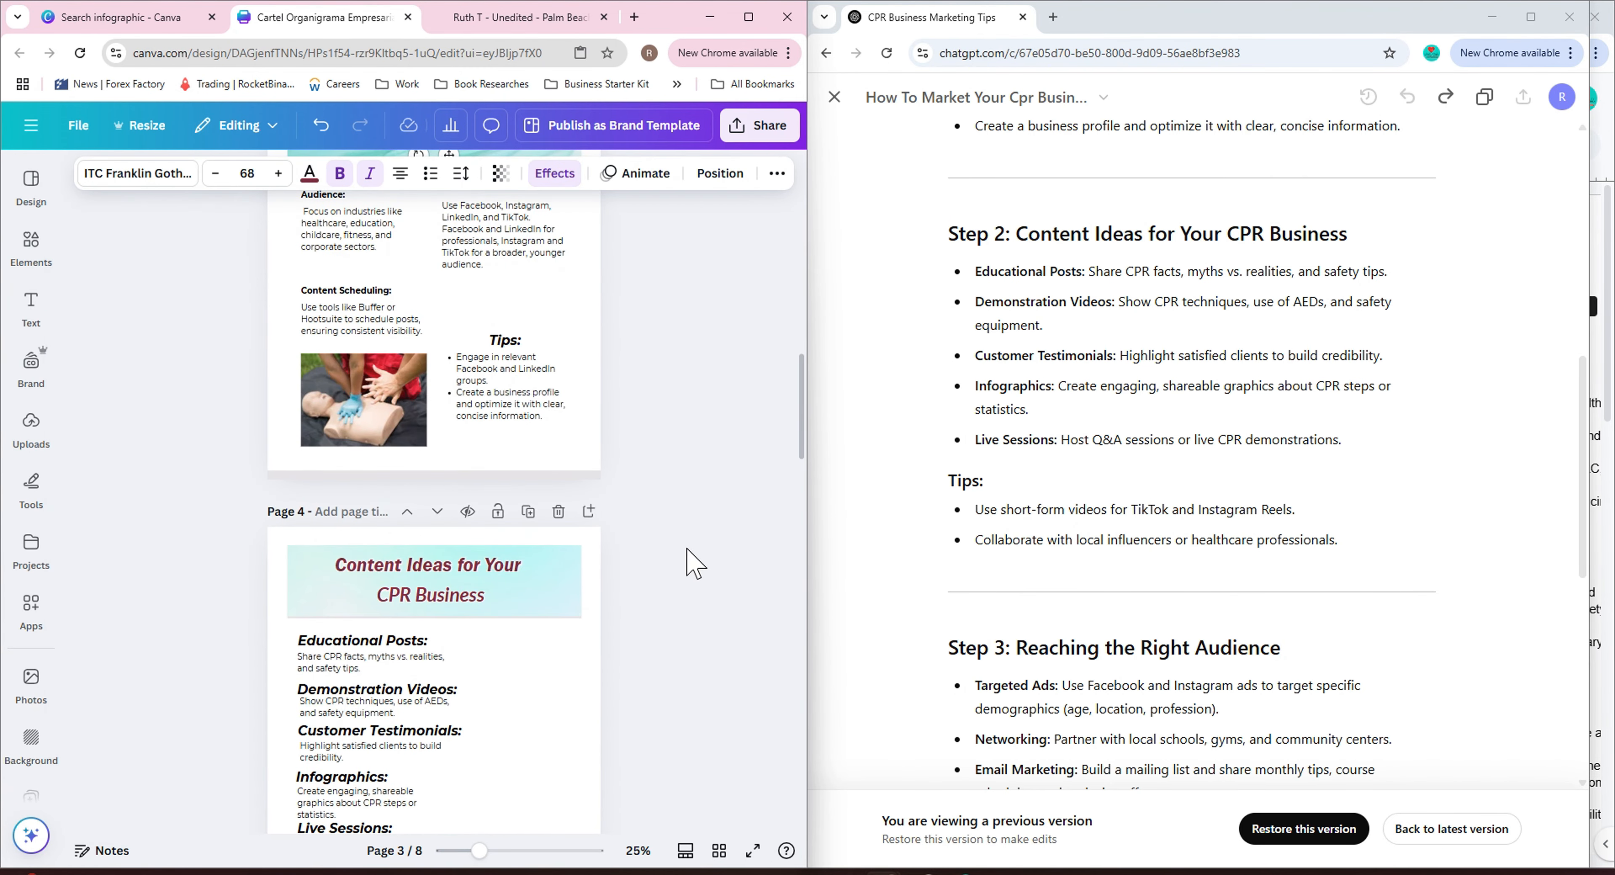
left_click(709, 593)
scroll(690, 601, "up", 13)
scroll(664, 609, "down", 9)
left_click(439, 344)
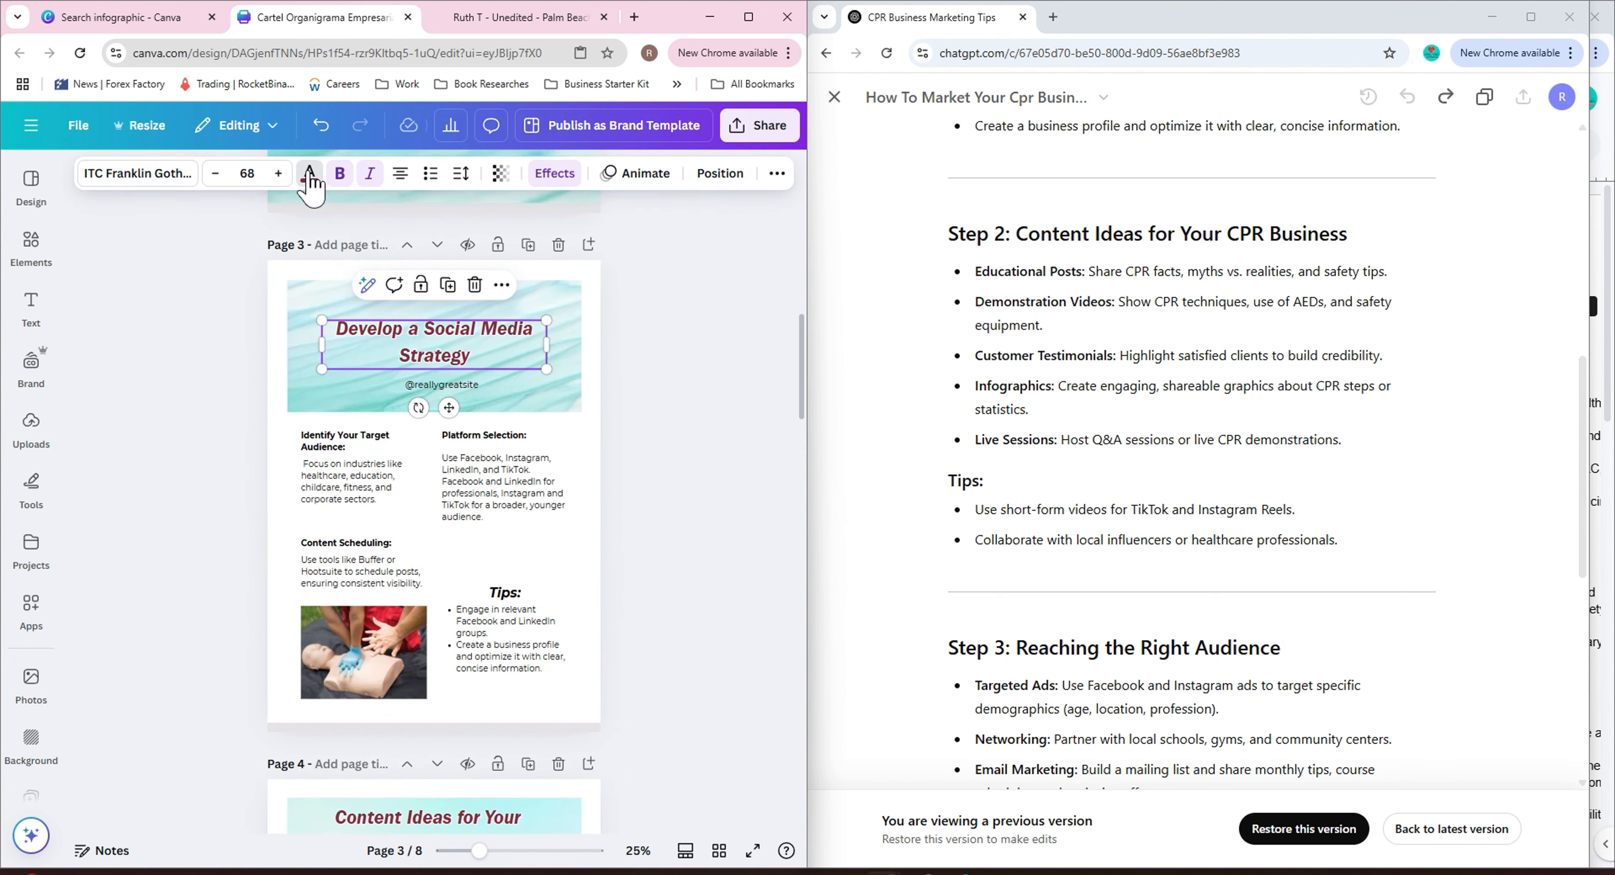
Set the page 3 title's text colour to red.
left_click(309, 174)
scroll(157, 564, "down", 5)
left_click(92, 712)
scroll(229, 636, "down", 1)
scroll(552, 539, "up", 14)
left_click(477, 433)
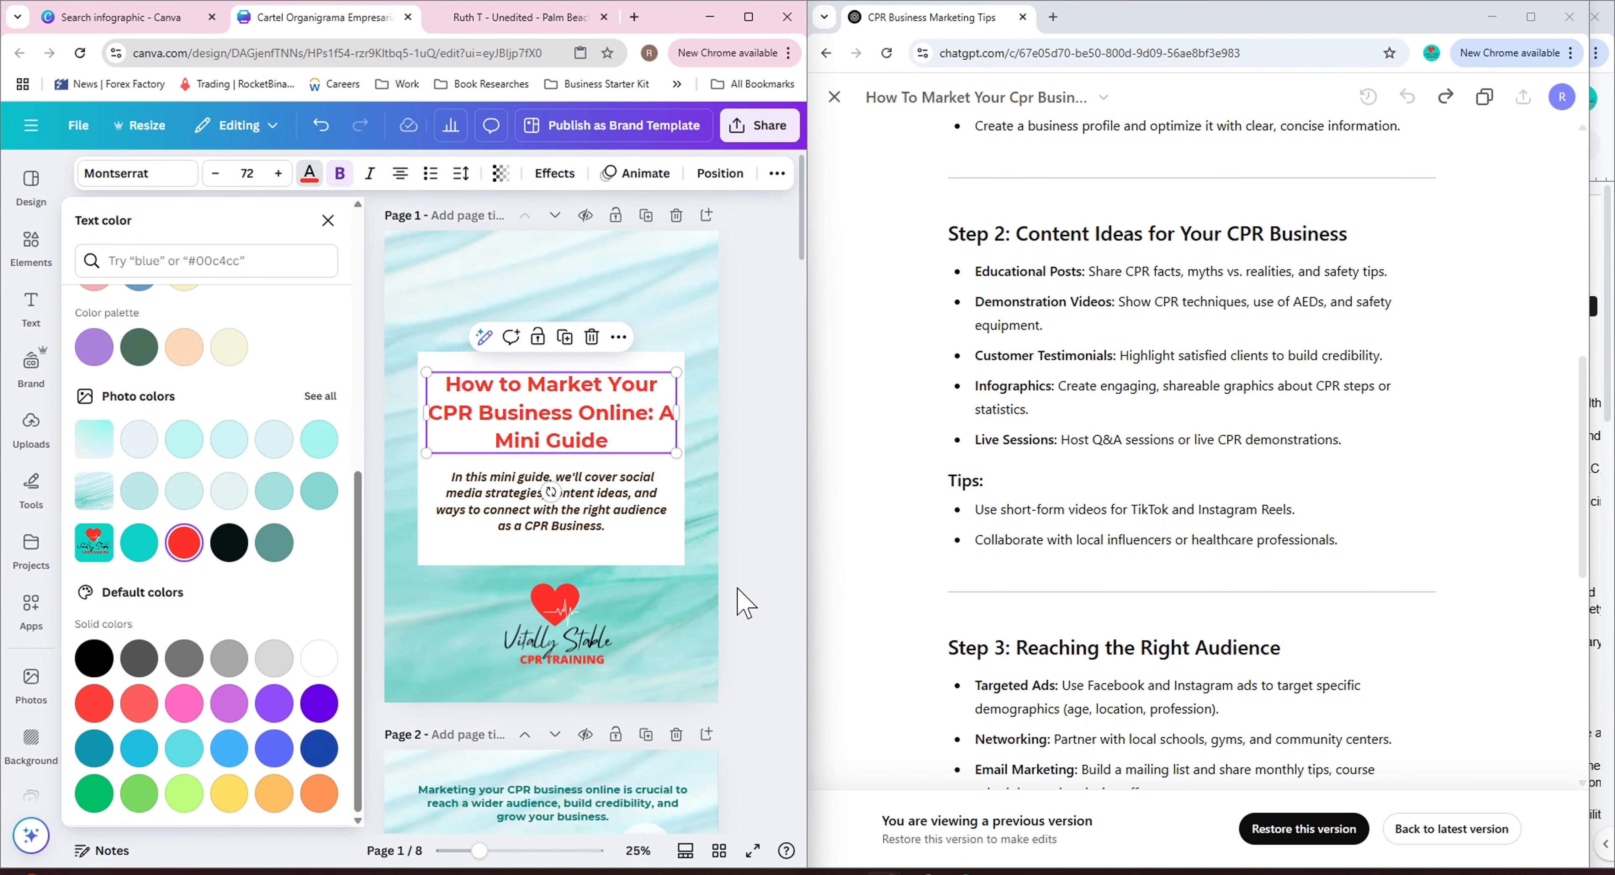
Apply a Lift shadow effect to the red title on the cover page.
left_click(555, 173)
left_click(296, 426)
left_click(324, 573)
left_click(253, 311)
left_click(570, 314)
left_click(455, 401)
left_click(555, 174)
left_click(221, 325)
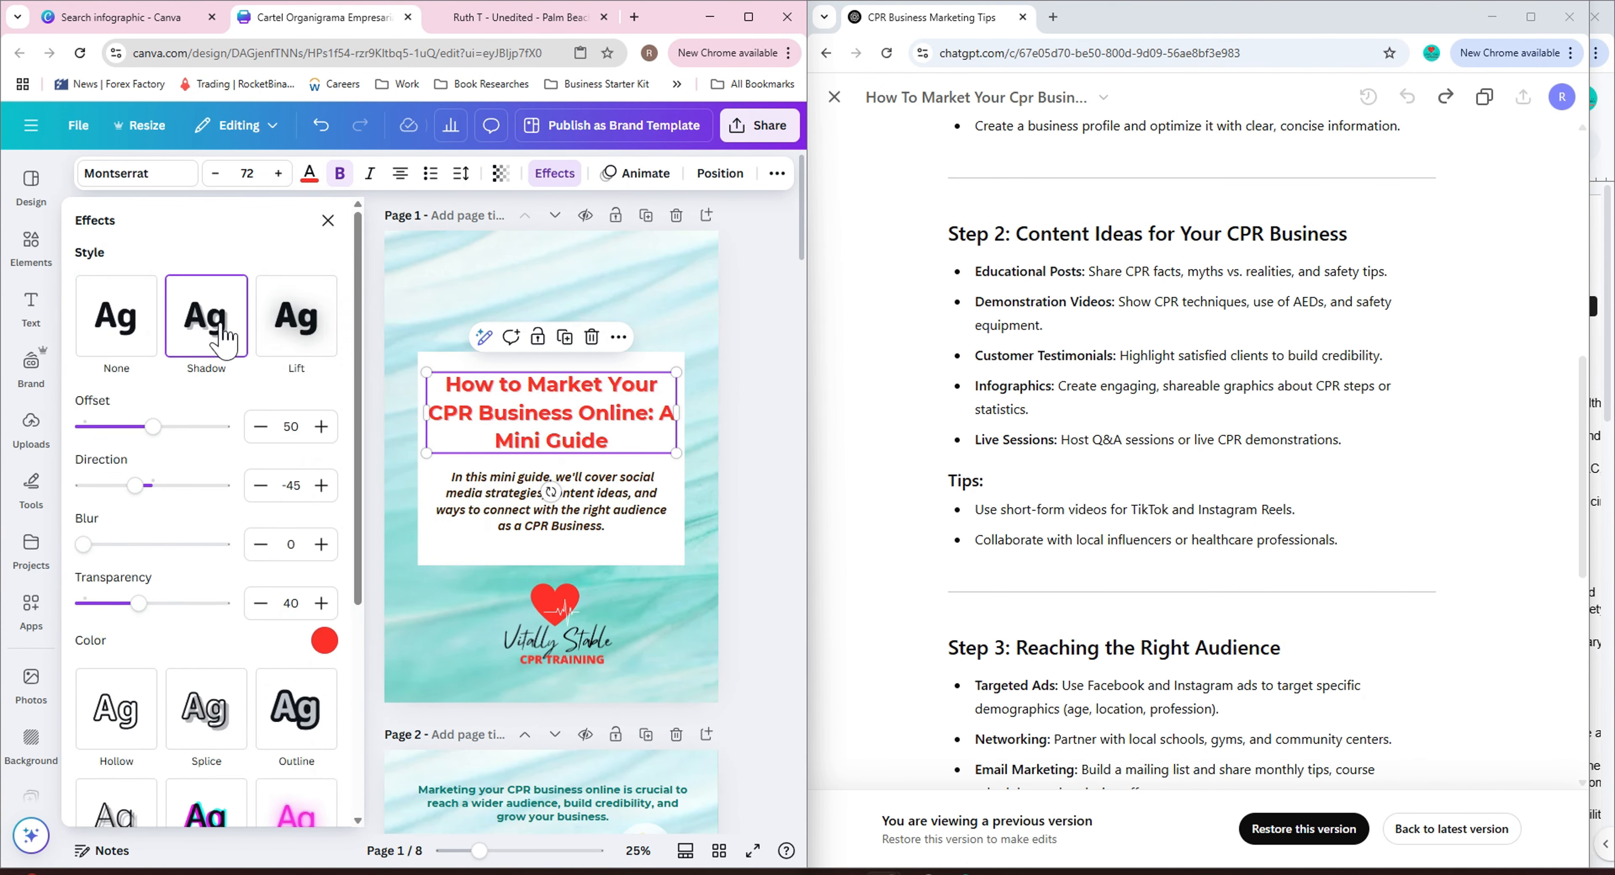
left_click(296, 323)
left_click(197, 522)
left_click(295, 433)
left_click(297, 329)
left_click(615, 451)
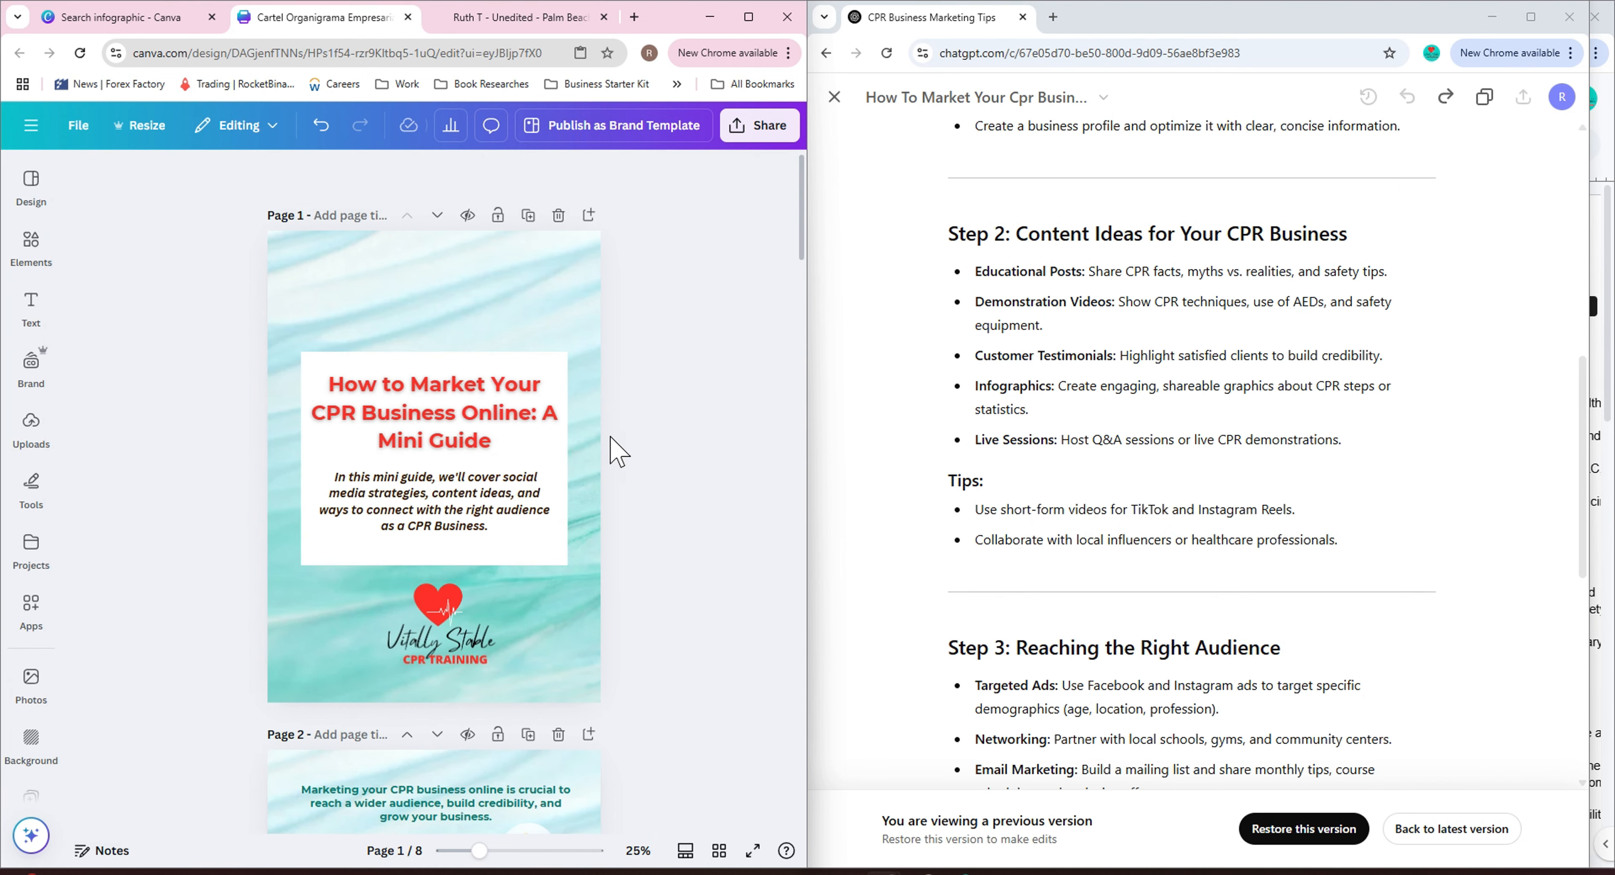
Recolour the page 4 heading red.
scroll(615, 450, "down", 5)
scroll(617, 448, "up", 4)
scroll(614, 438, "down", 14)
left_click(530, 421)
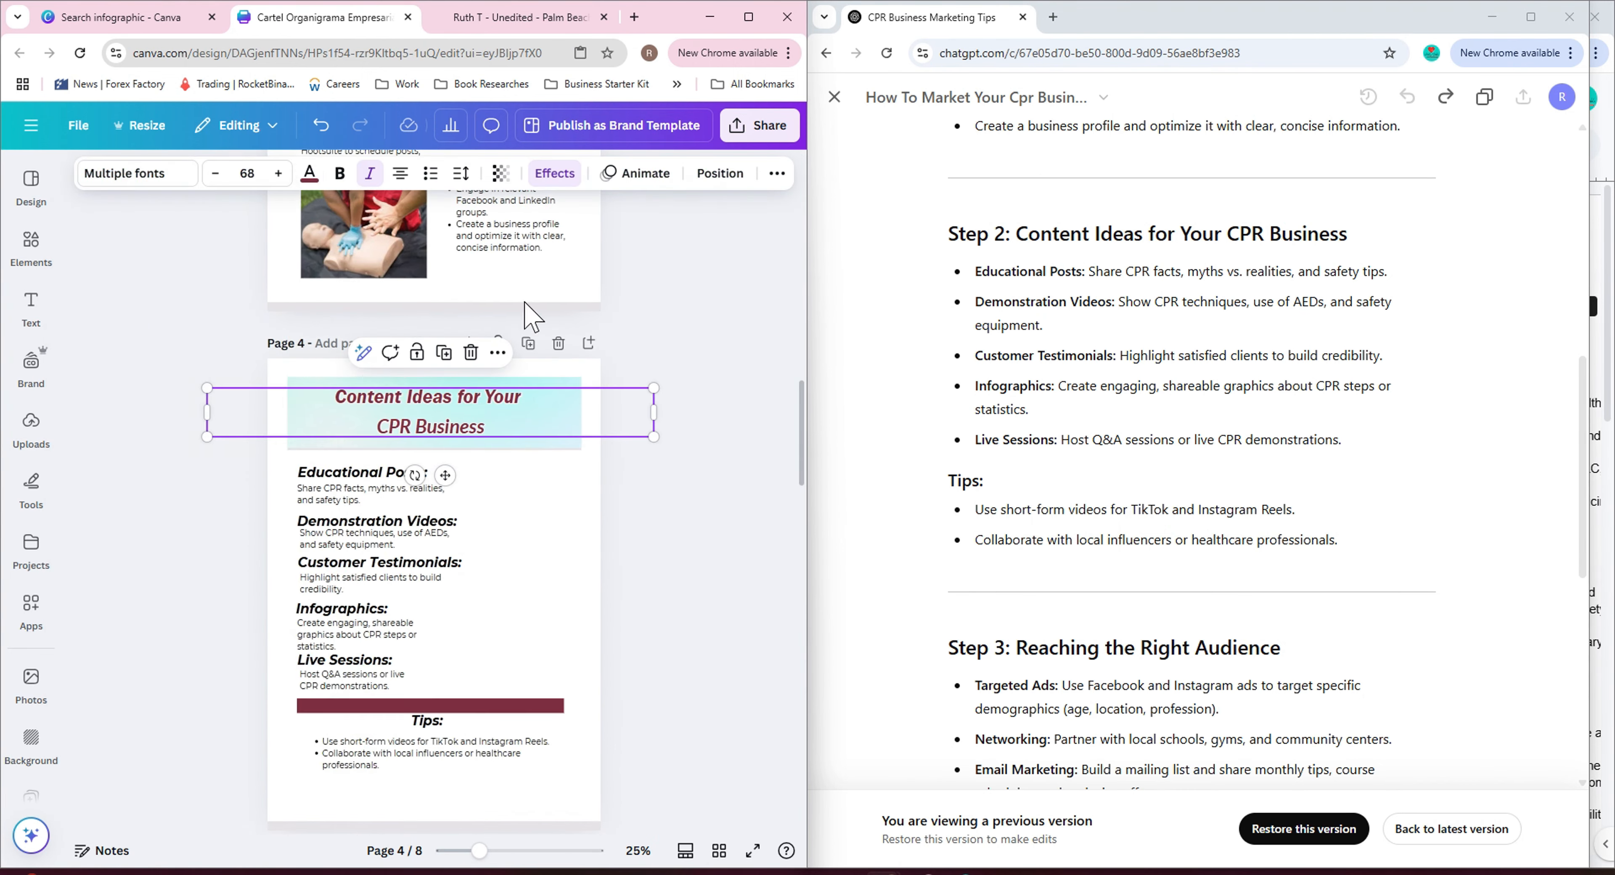
left_click(309, 174)
left_click(317, 395)
left_click(564, 176)
left_click(722, 506)
Recolour the divider bar above the Tips section on page 4 red.
scroll(636, 359, "down", 2)
left_click(496, 537)
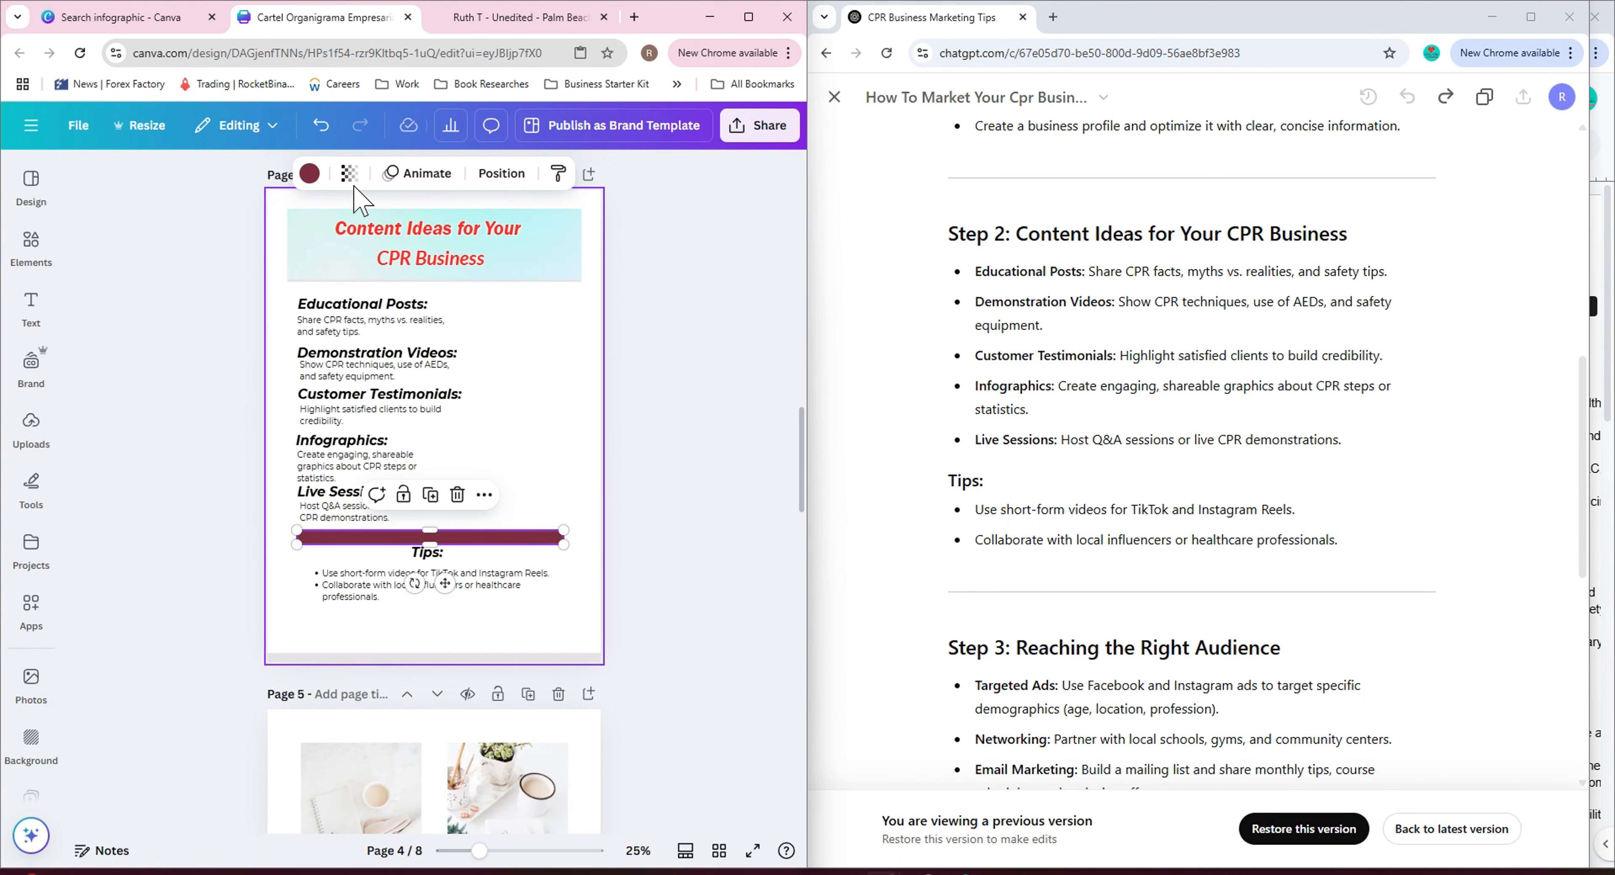
left_click(310, 174)
left_click(313, 394)
left_click(771, 440)
scroll(651, 379, "down", 4)
scroll(652, 389, "up", 4)
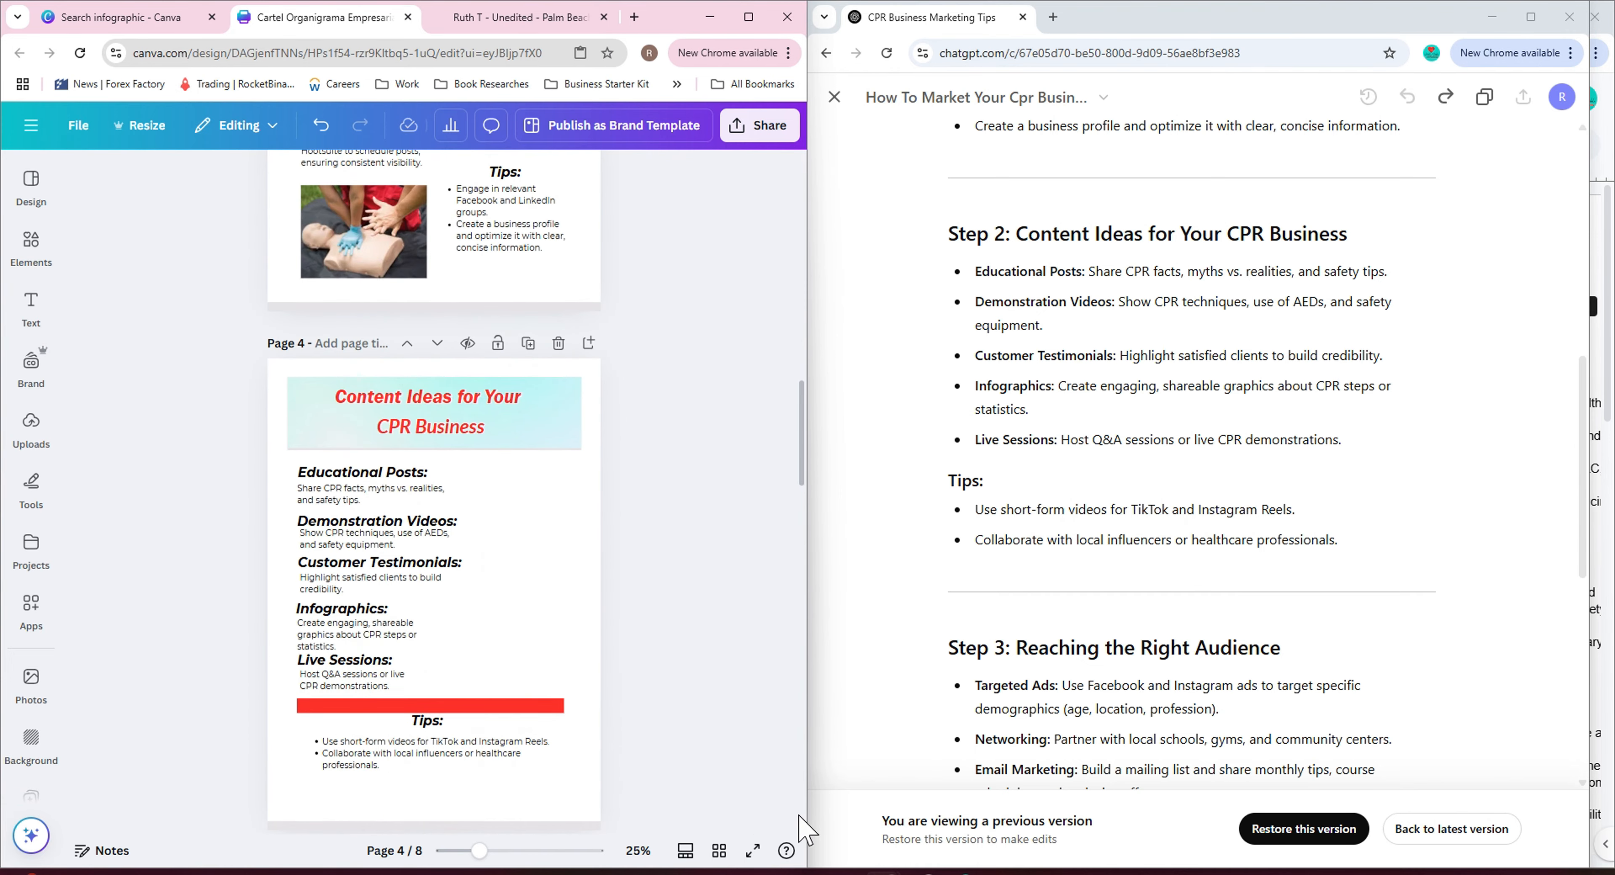
Duplicate page 4 and remove the two-photo template page that followed it.
left_click(720, 851)
left_click(719, 851)
scroll(1100, 548, "down", 5)
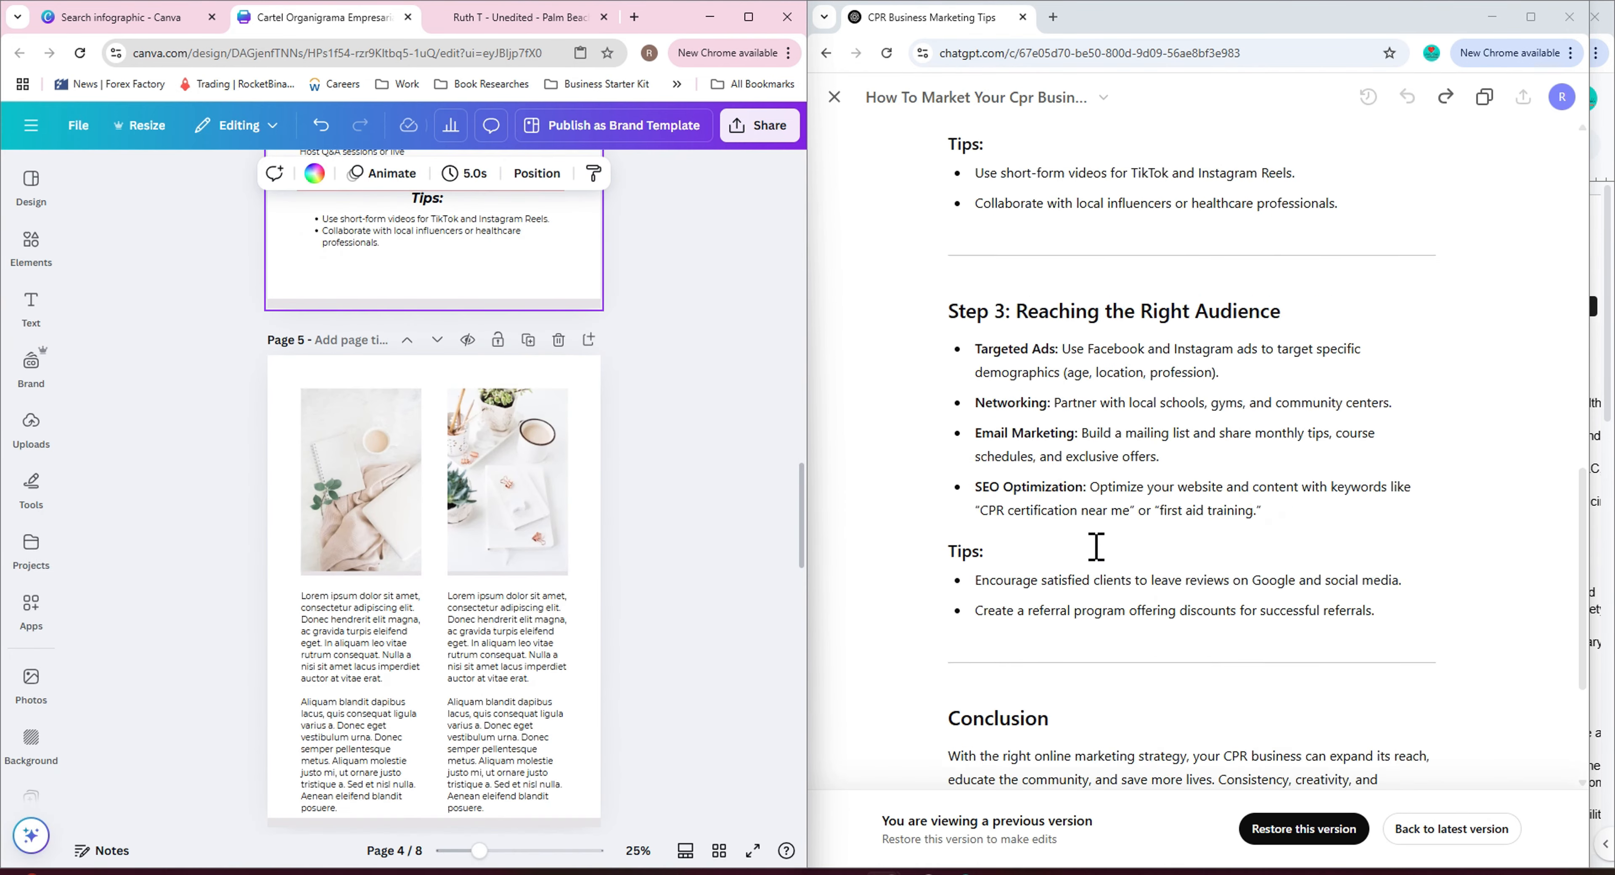
left_click(528, 242)
scroll(687, 483, "down", 5)
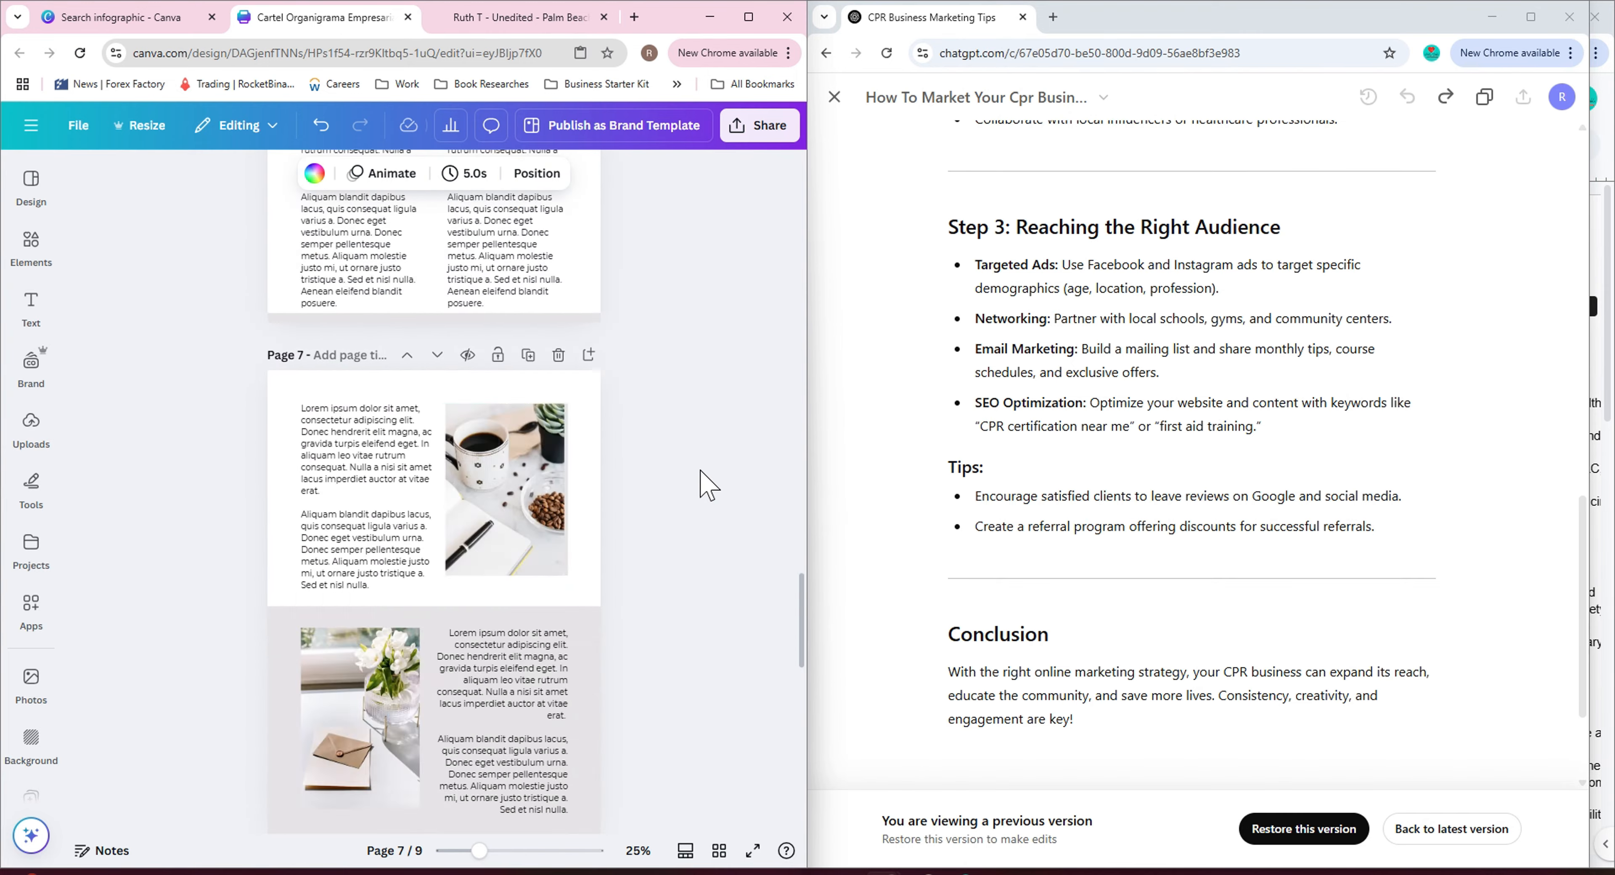
left_click(558, 319)
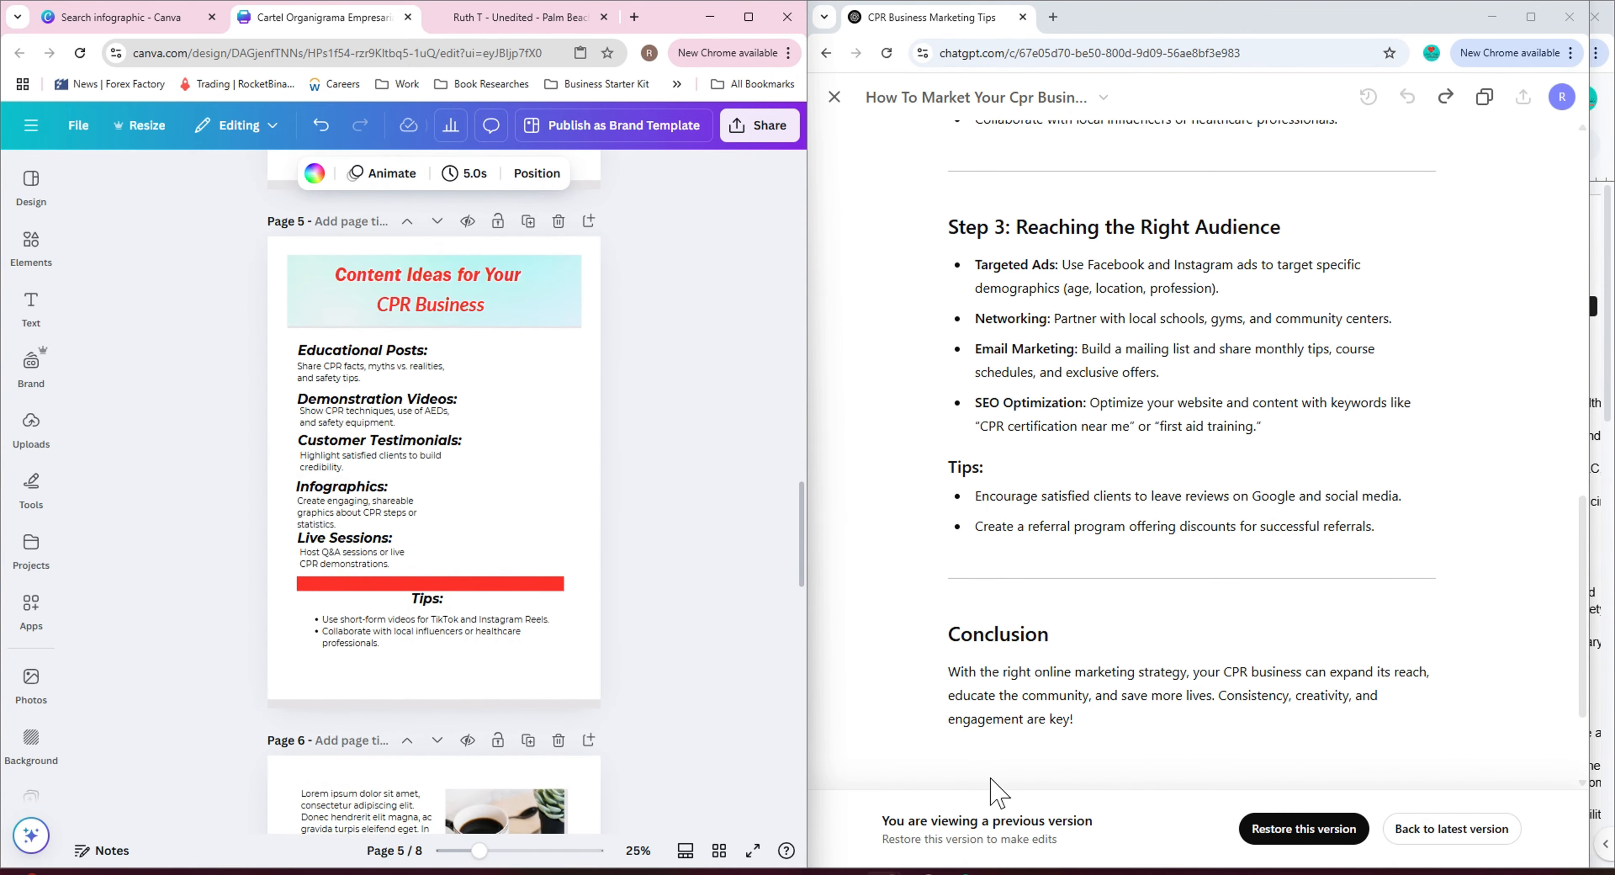
Fill the lower section of page 6 with the teal gradient background.
scroll(531, 358, "down", 7)
left_click(582, 437)
left_click(30, 244)
left_click(274, 345)
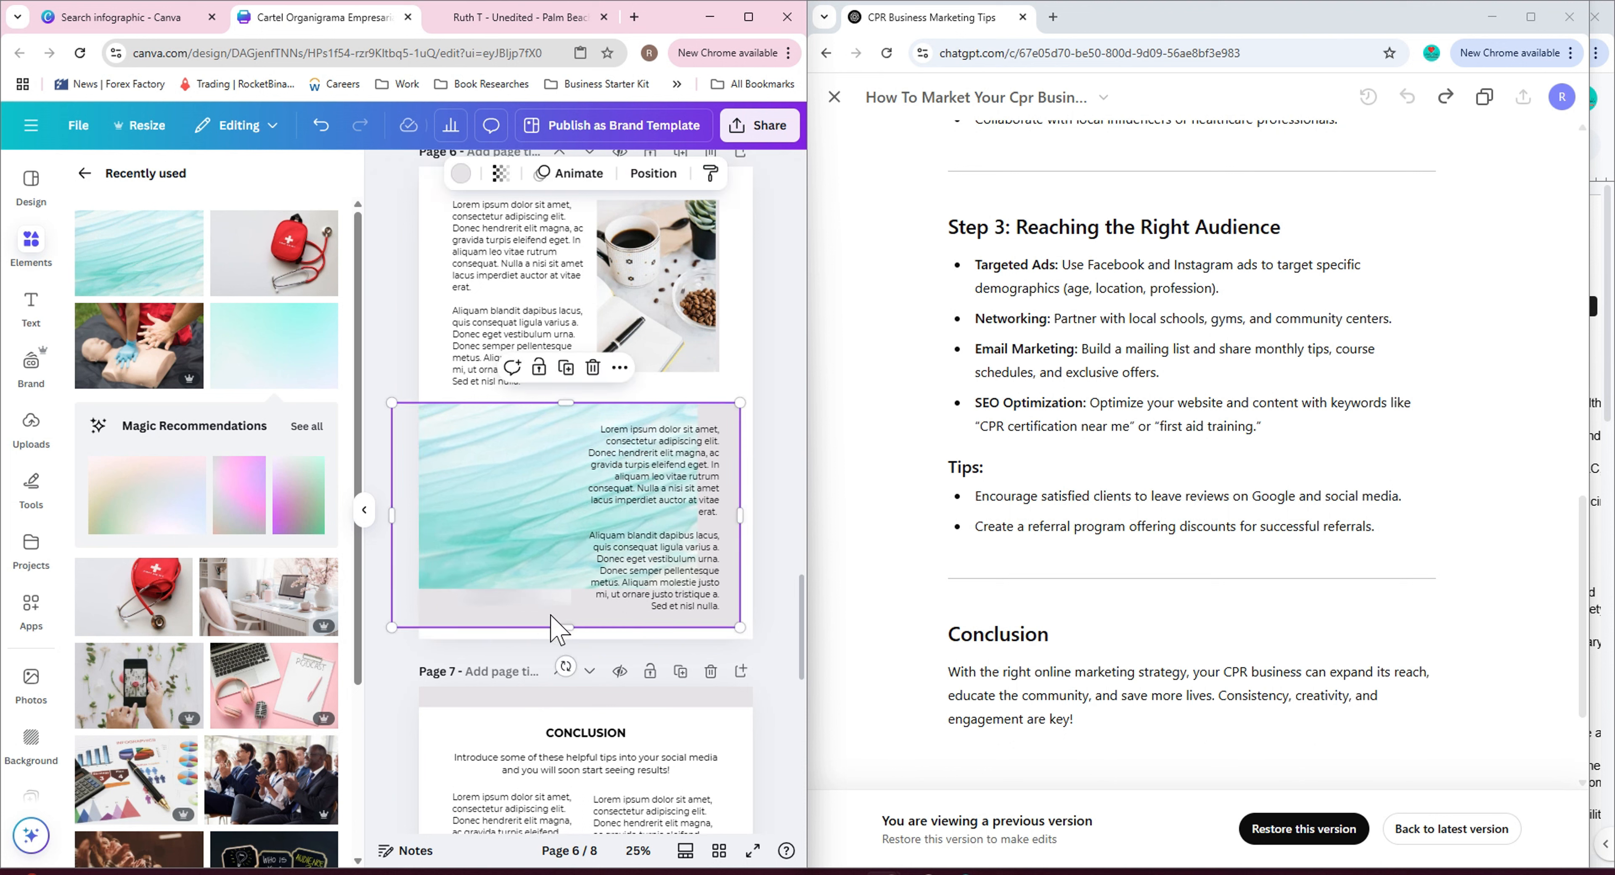
left_click_drag(739, 619, 753, 636)
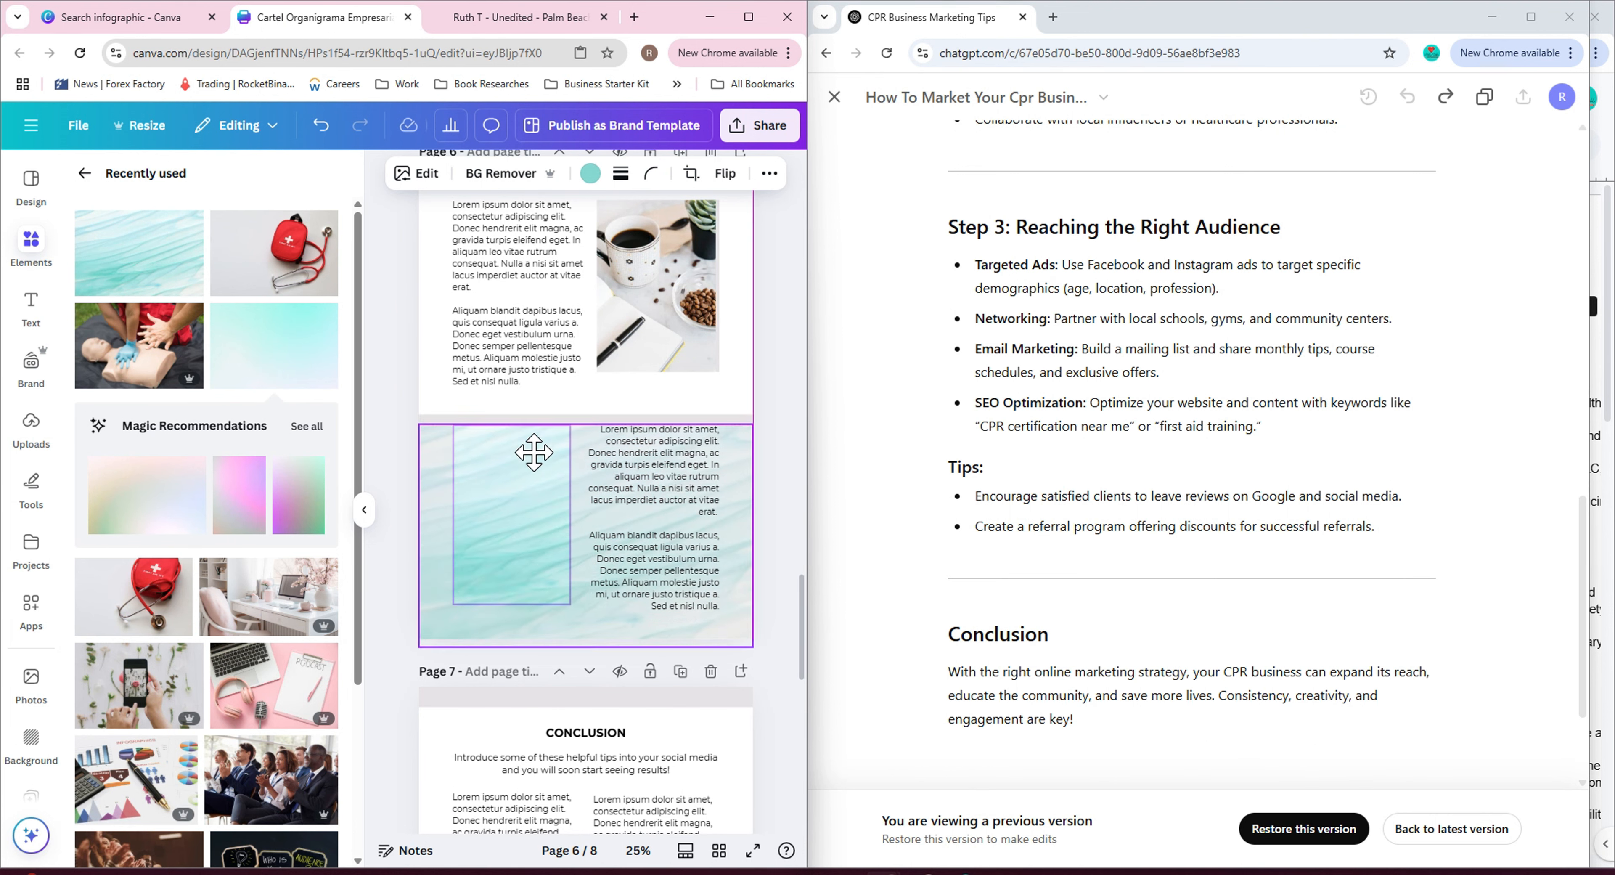
Replace the coffee photo on page 6 with a red theatre-seats photo found by searching 'audience'.
left_click(630, 363)
left_click(31, 683)
left_click(195, 214)
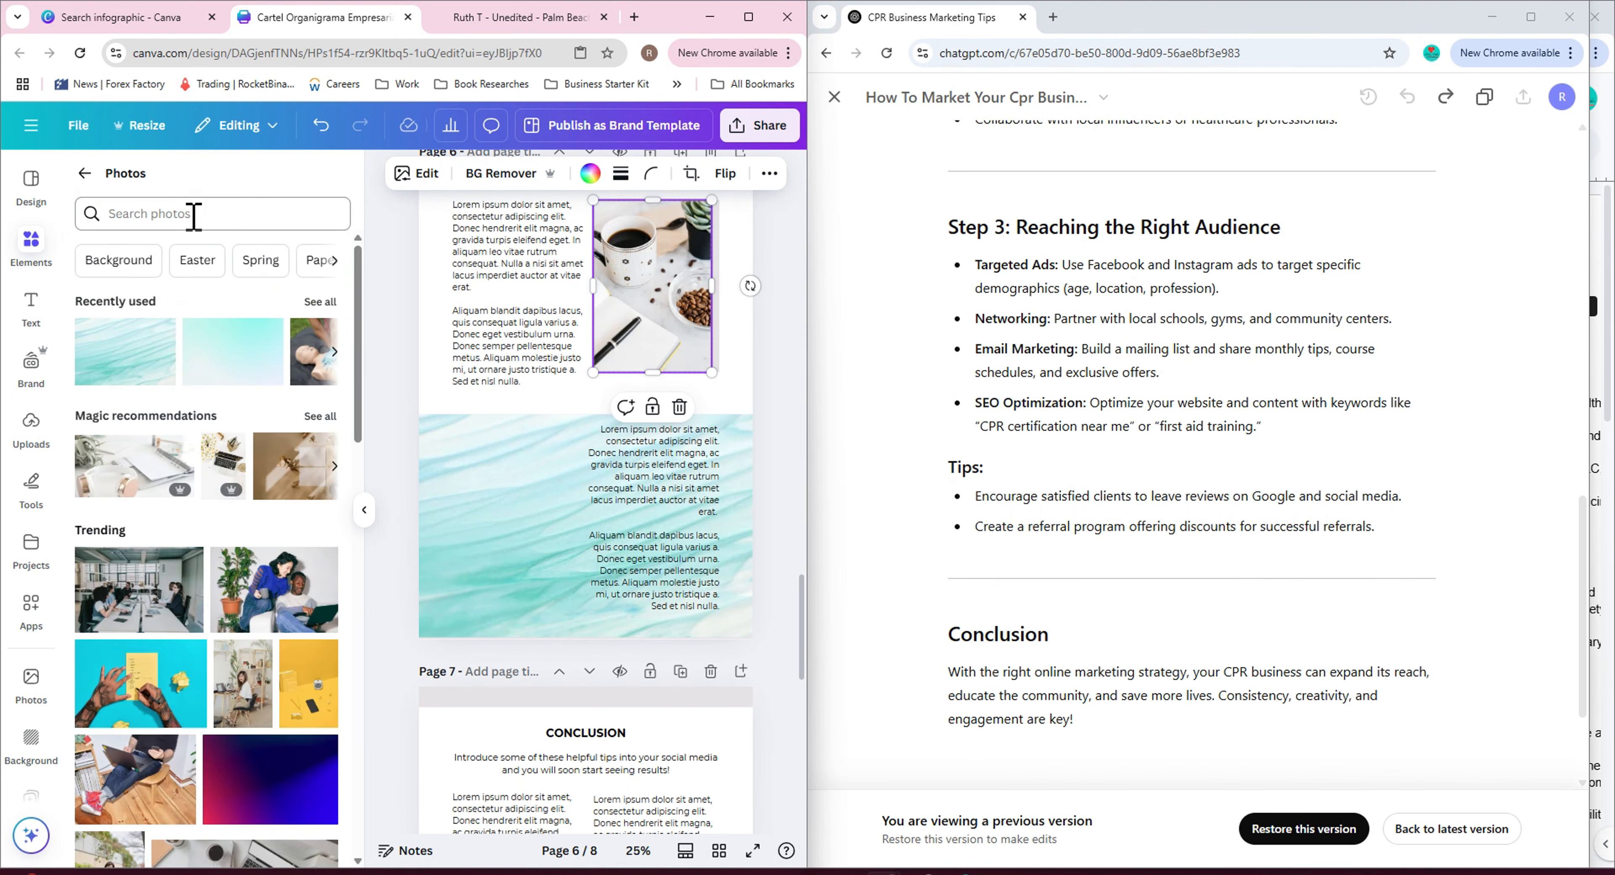
type("audience")
key("Return")
scroll(312, 611, "down", 3)
left_click(274, 540)
left_click(791, 437)
Place a heading at the top of page 6 and set its text to 'Reaching the Right Audience' from ChatGPT.
left_click_drag(588, 304, 603, 737)
scroll(603, 313, "up", 9)
left_click(609, 464)
scroll(621, 245, "down", 3)
scroll(604, 737, "down", 3)
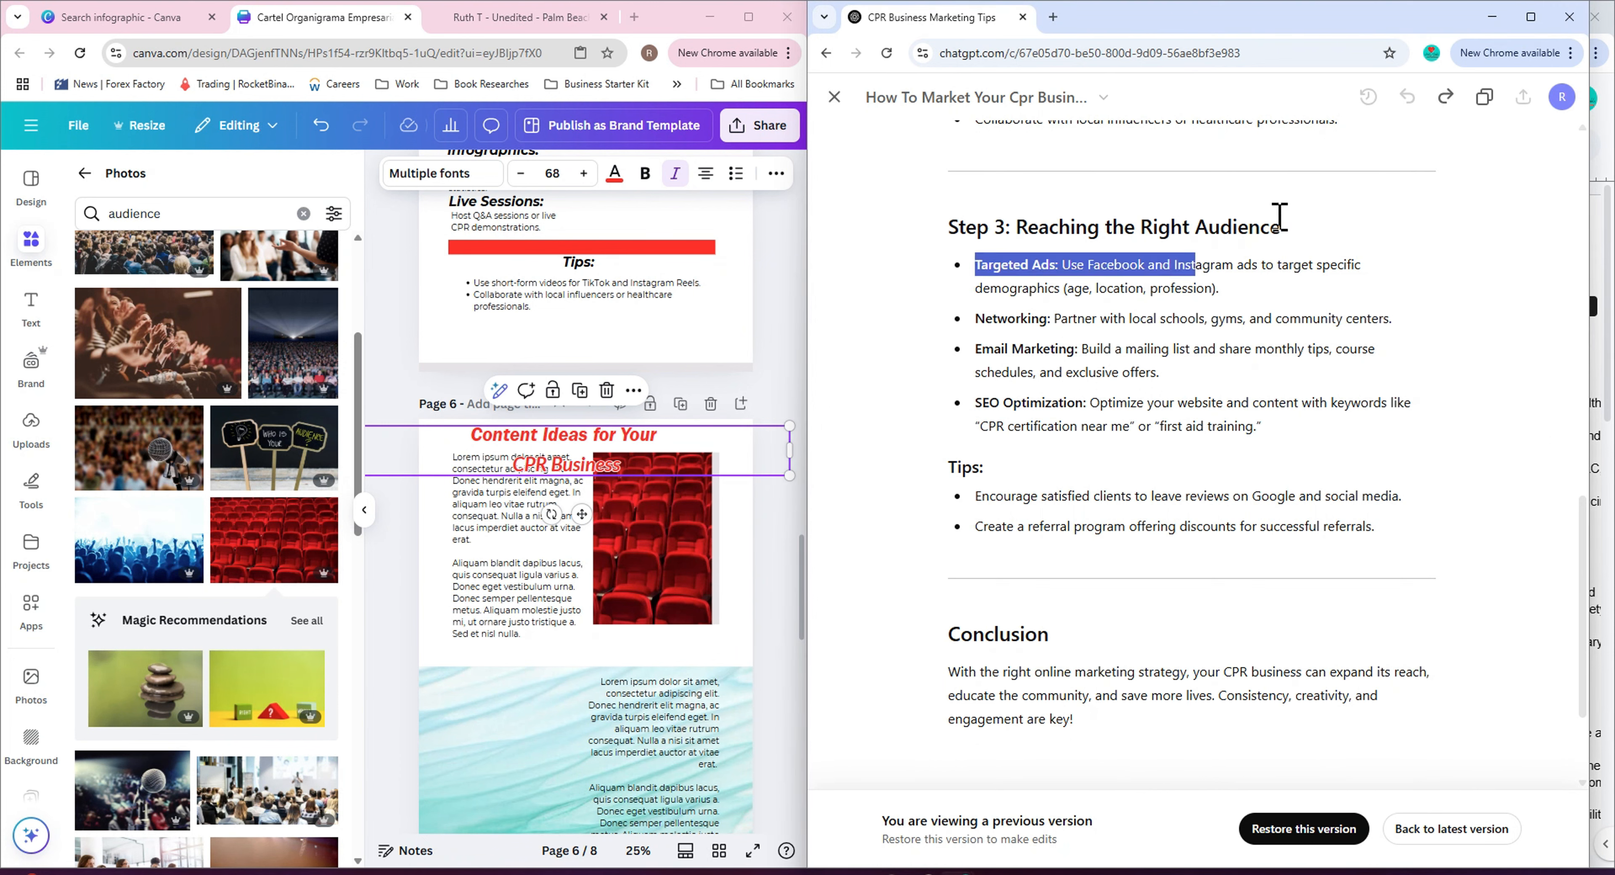
left_click_drag(1016, 225, 1286, 232)
key("ctrl+c")
double_click(589, 452)
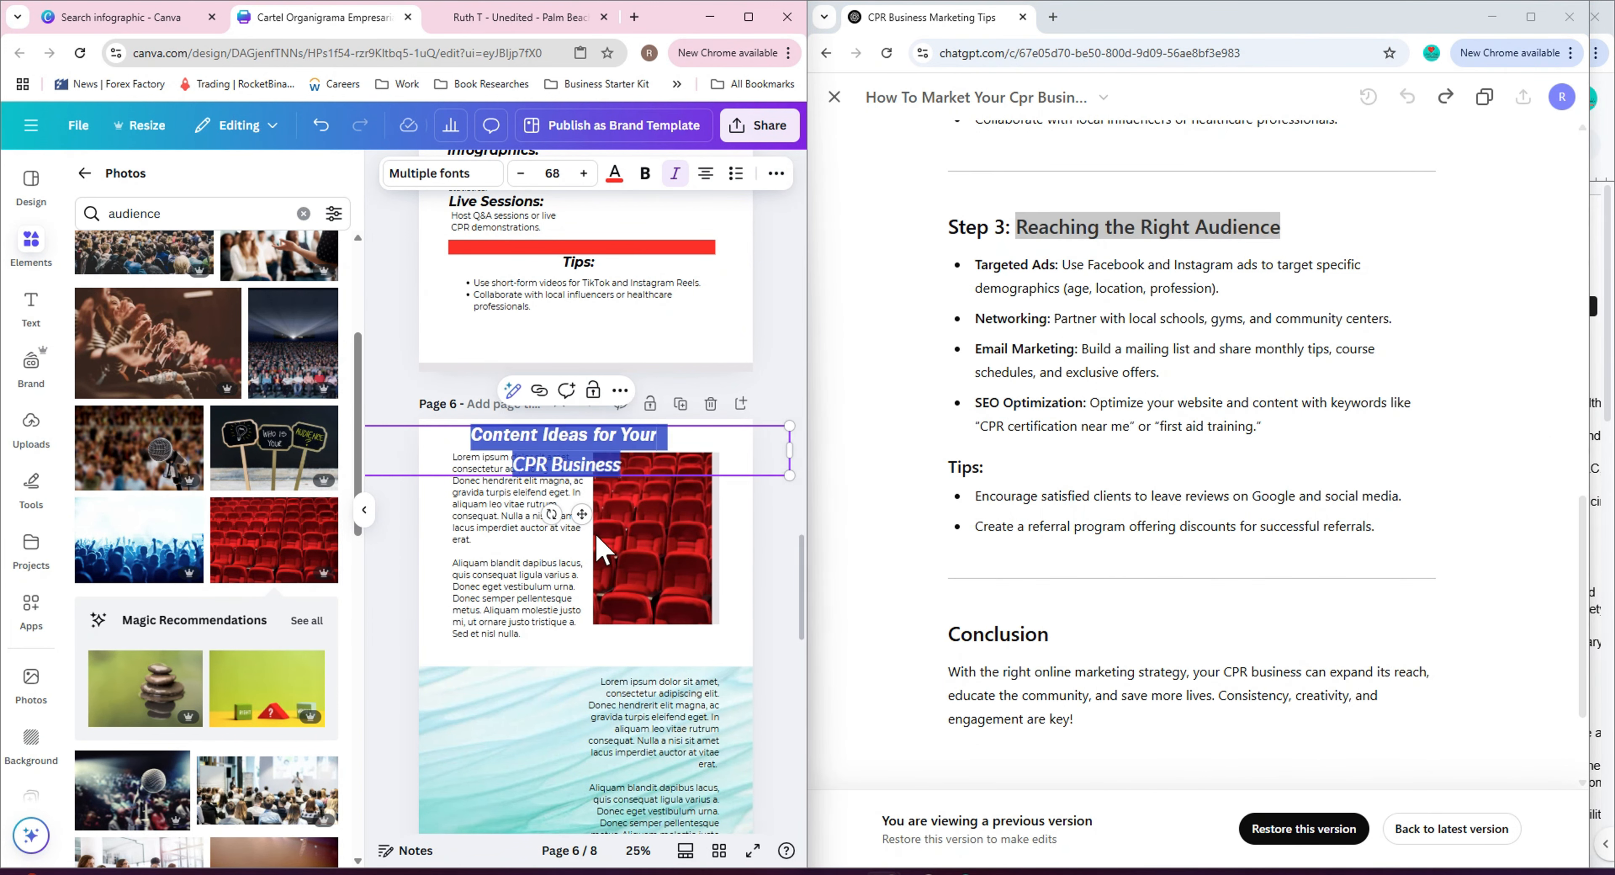
key("ctrl+v")
left_click(762, 492)
Copy the 'Tips:' subheading from page 5 onto page 6 above the text column.
scroll(762, 491, "up", 3)
scroll(753, 486, "down", 2)
scroll(756, 544, "down", 2)
left_click(682, 232)
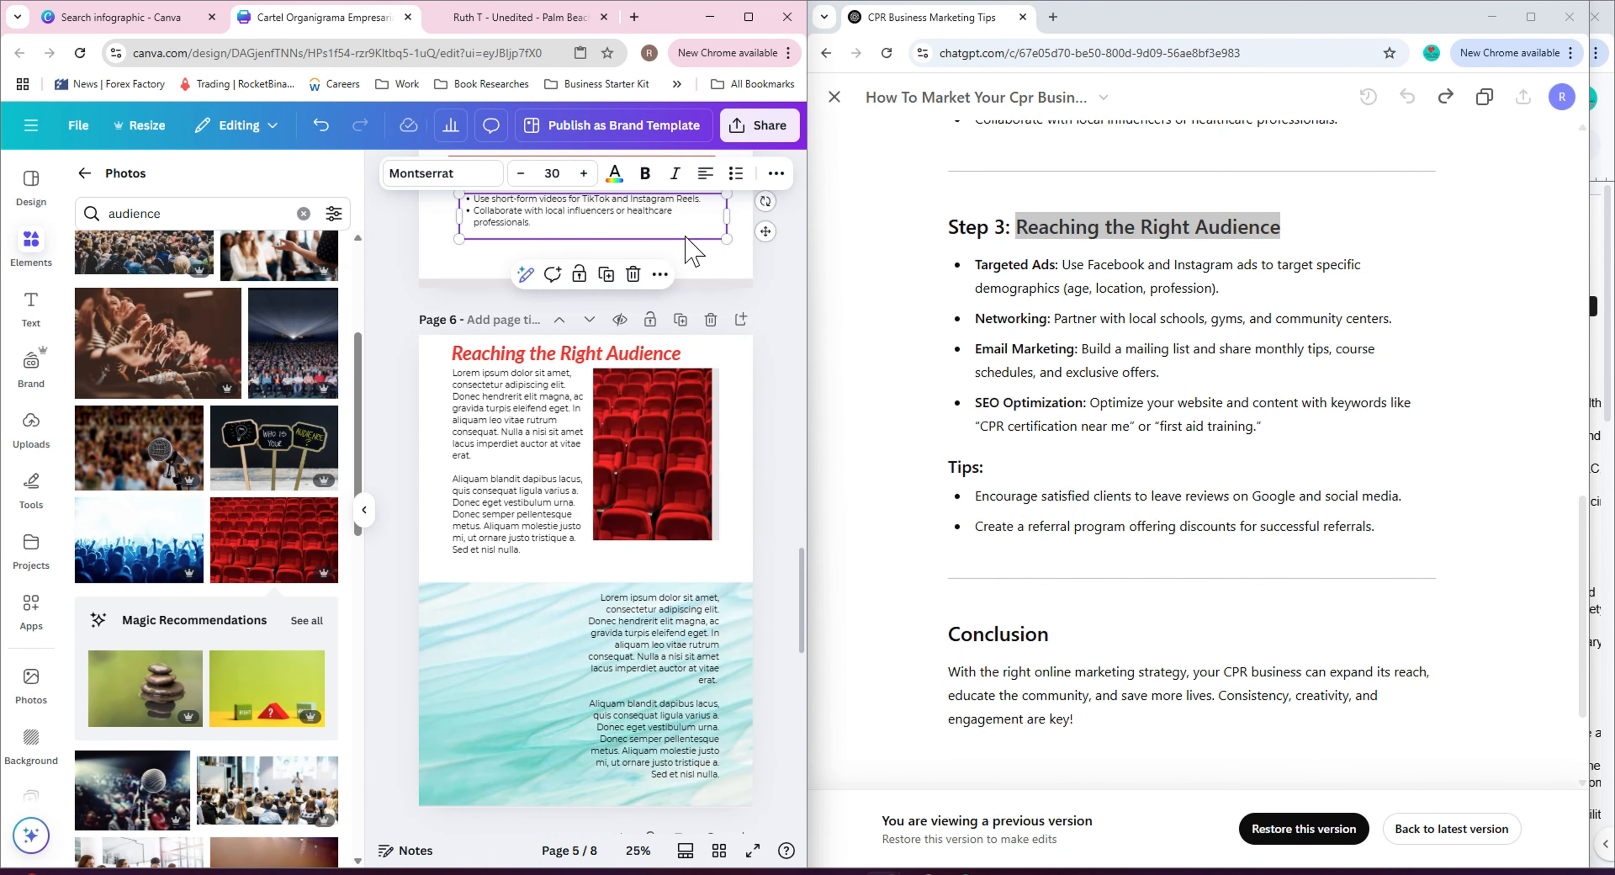
left_click(741, 252)
scroll(723, 246, "up", 2)
left_click_drag(578, 346, 609, 307)
left_click(592, 304)
left_click_drag(595, 395, 517, 580)
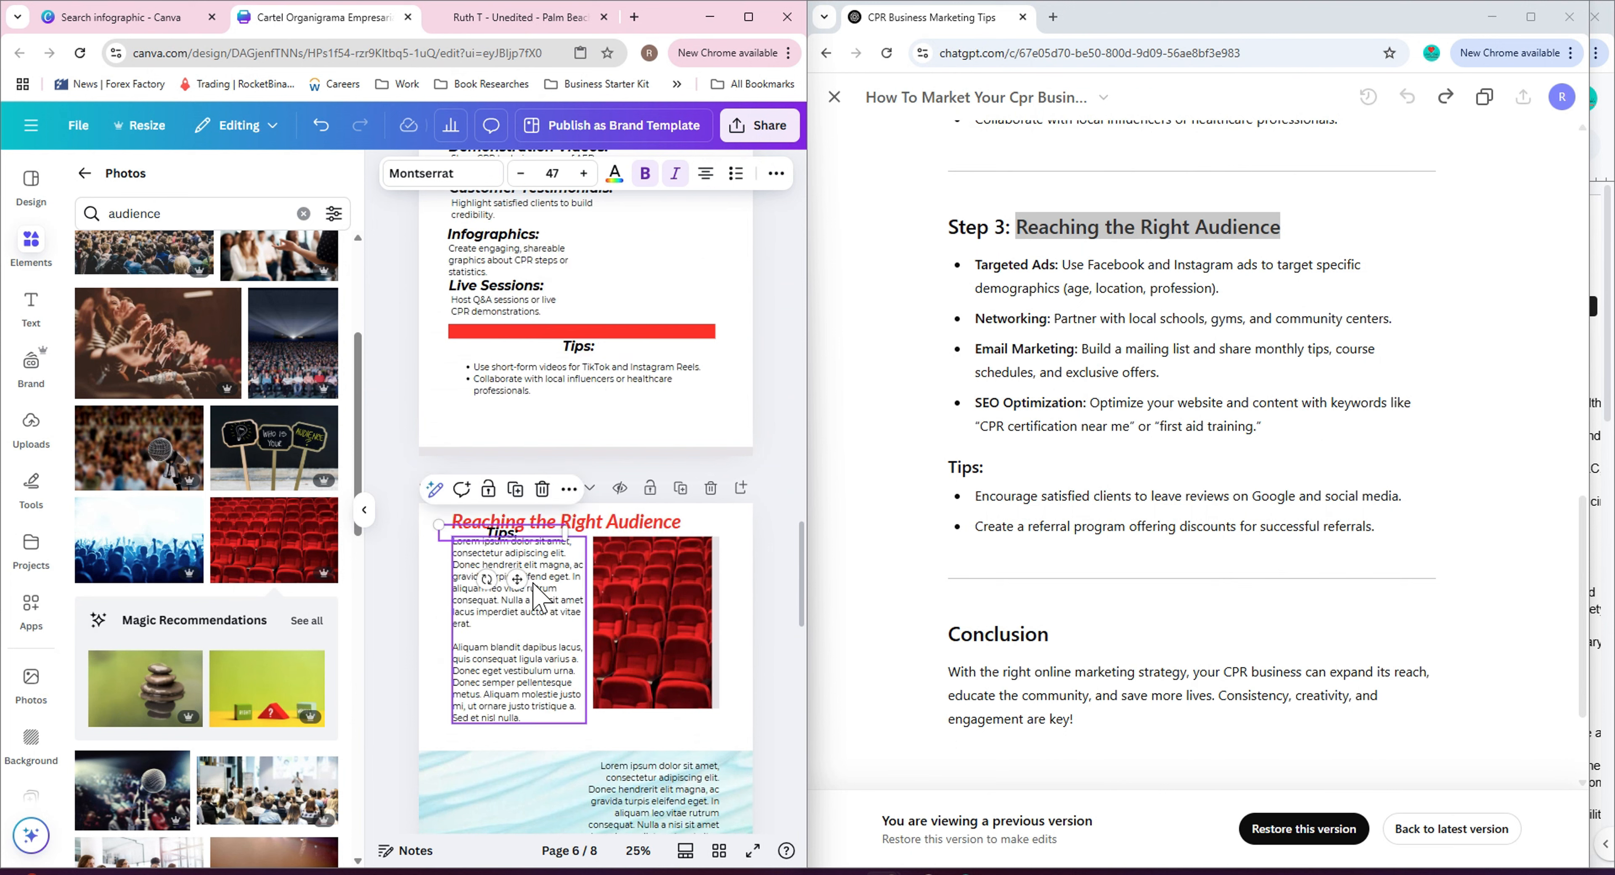
Replace page 6's placeholder body text with the Targeted Ads description copied from ChatGPT.
triple_click(533, 583)
key("BackSpace")
left_click(1100, 270)
left_click_drag(1062, 263, 1220, 288)
key("ctrl+c")
right_click(527, 564)
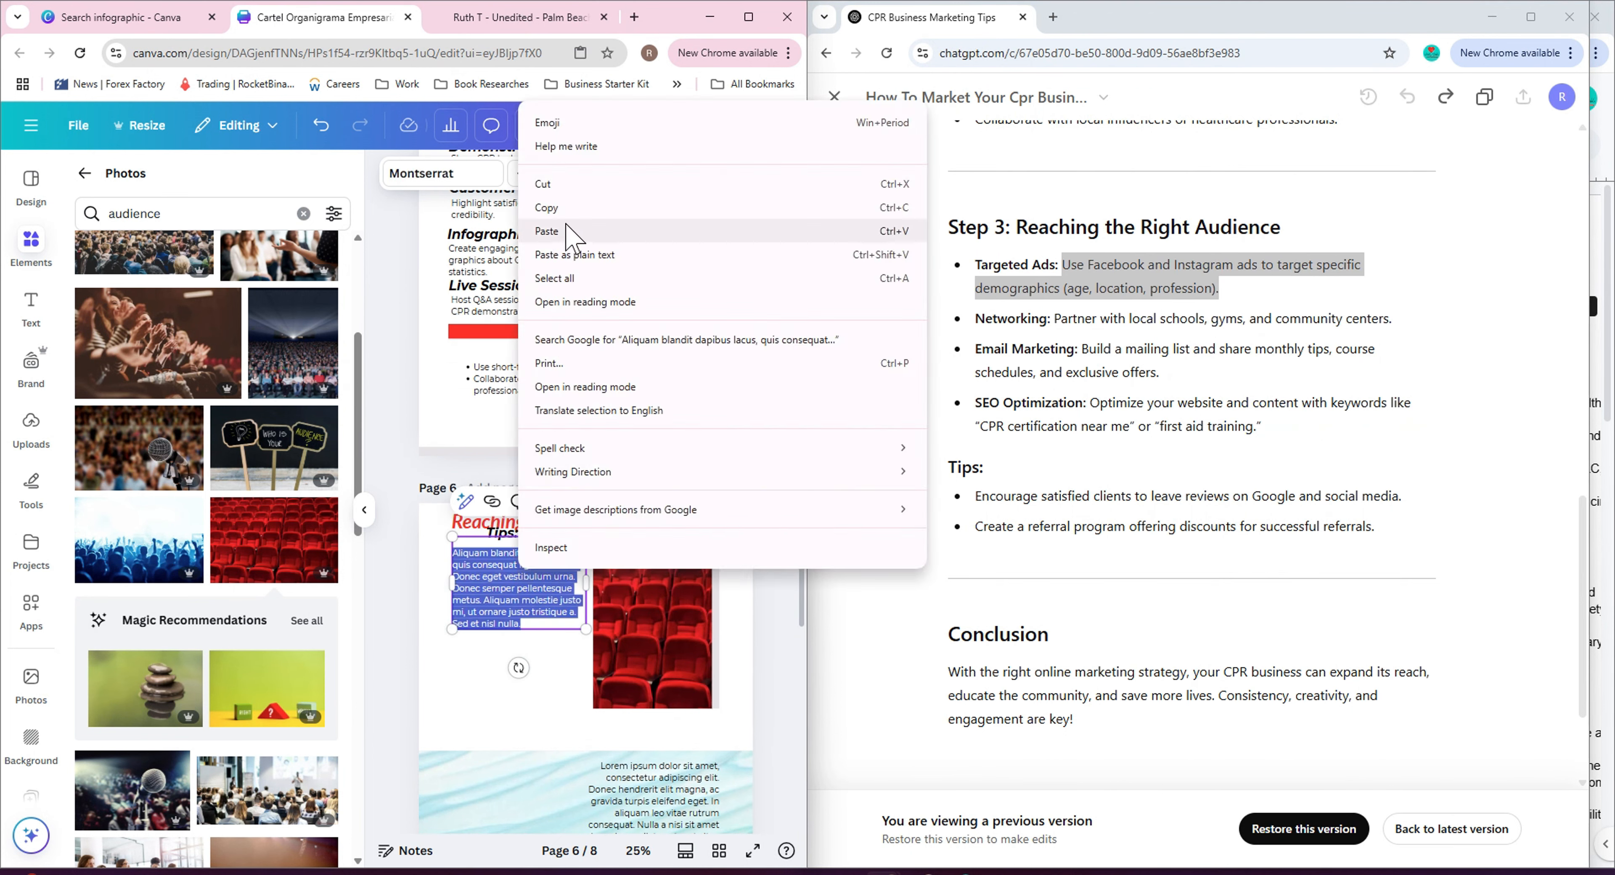
left_click(559, 244)
Rename the copied subheading on page 6 to 'Targeted Ads:'.
left_click(1055, 263)
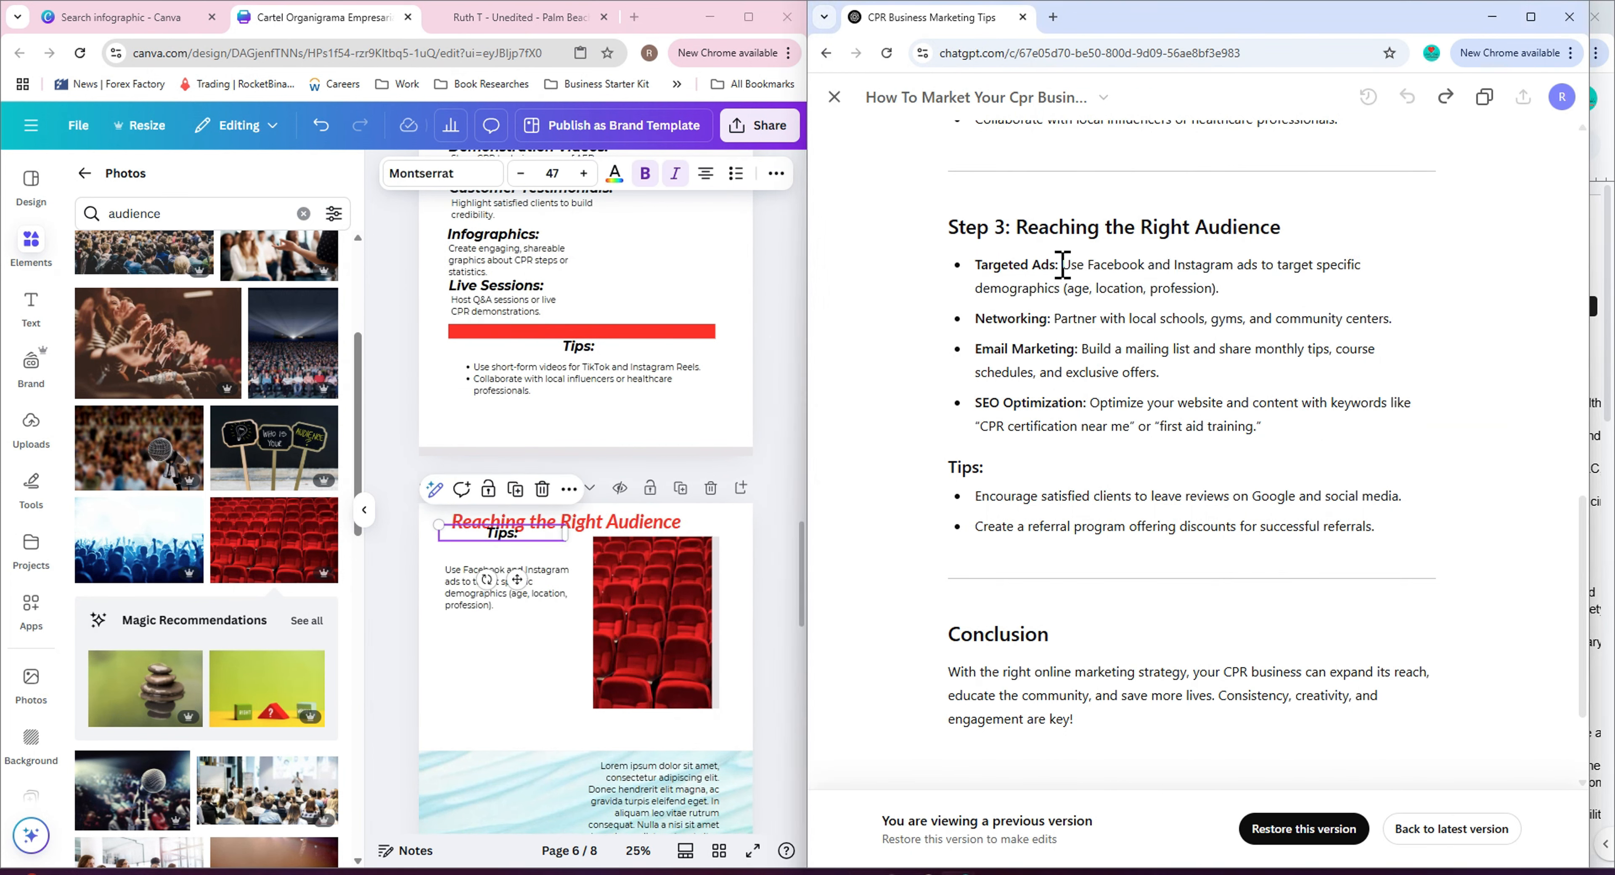
triple_click(999, 265)
left_click(991, 265)
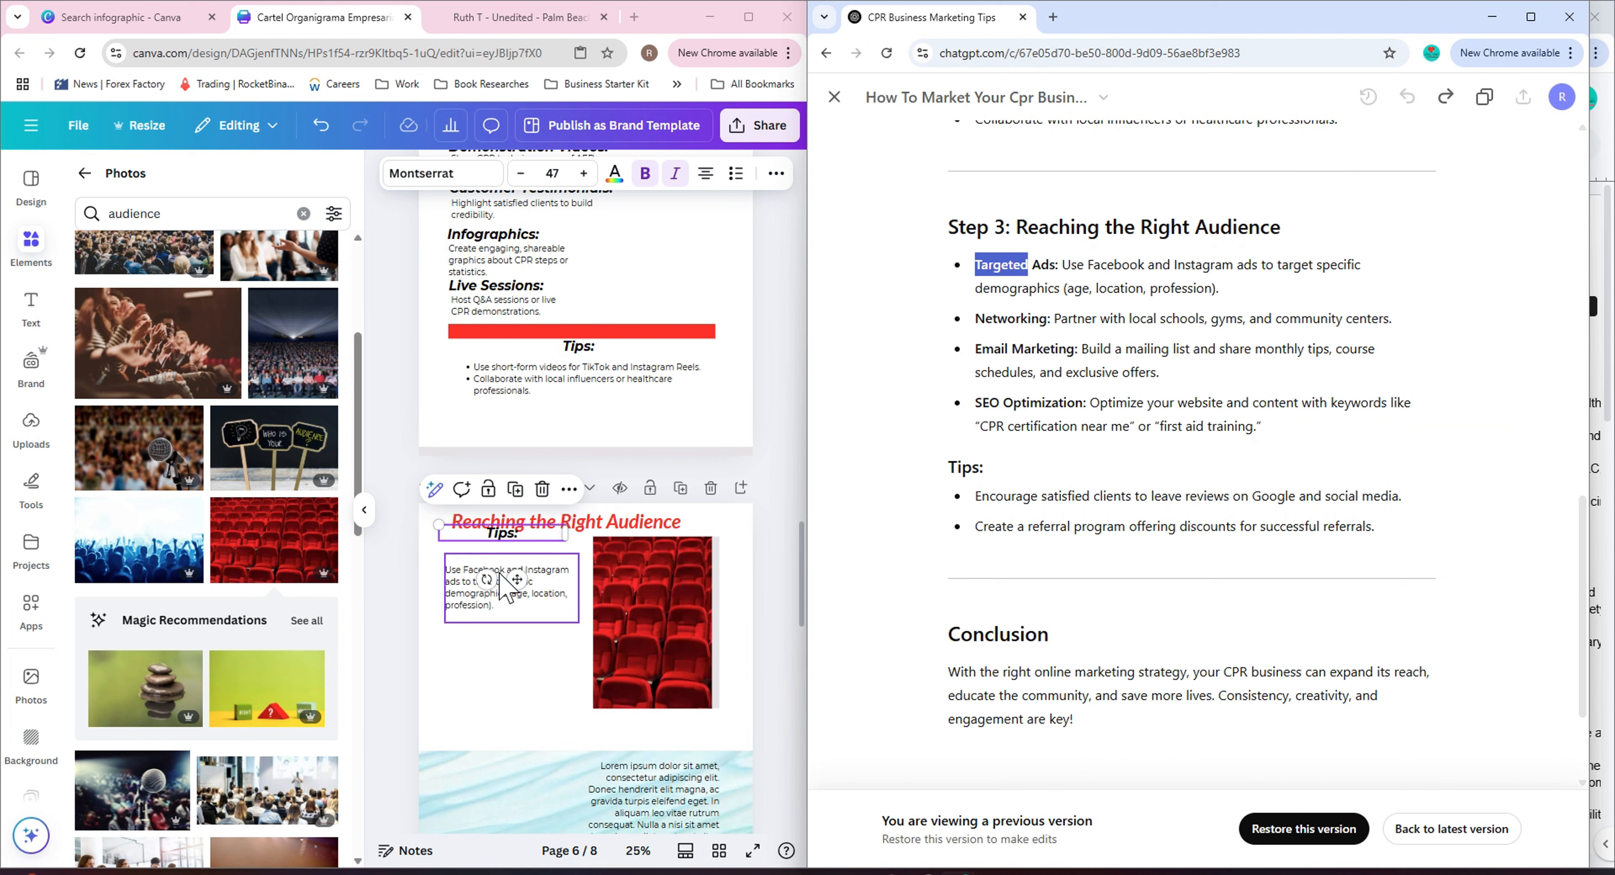
double_click(502, 534)
type("Targeted Ad")
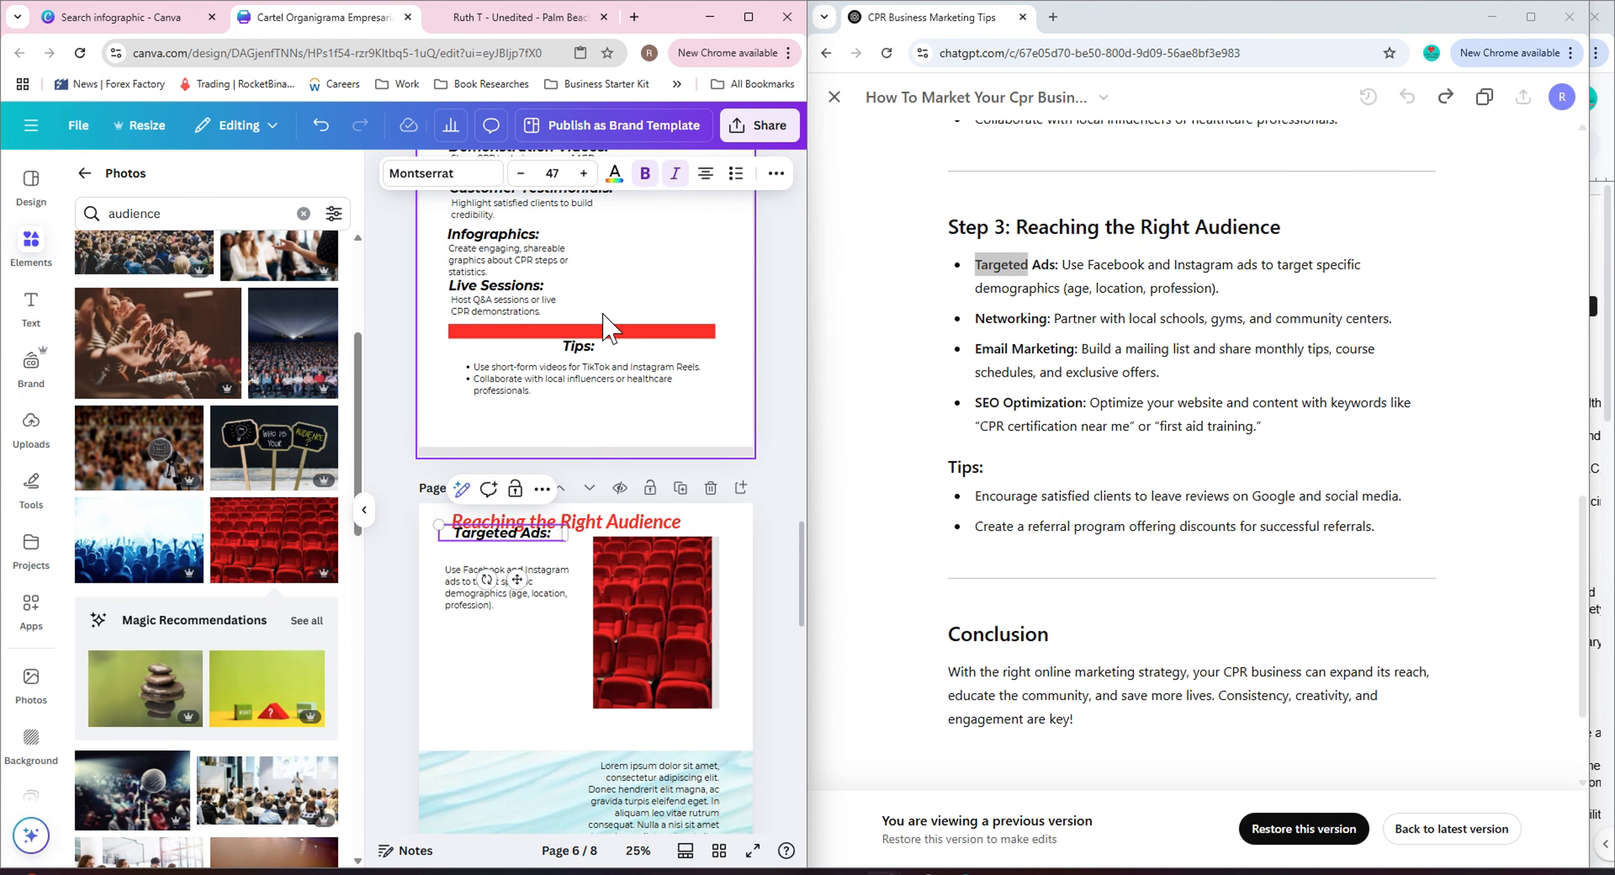
Rearrange page 6 so the red seats photo sits on the left and the Targeted Ads text column on its right.
left_click_drag(516, 579, 514, 581)
left_click(534, 643)
left_click_drag(622, 613, 508, 631)
double_click(502, 608)
left_click(664, 553)
left_click_drag(533, 578, 652, 586)
left_click_drag(513, 546, 632, 547)
left_click_drag(502, 633, 502, 592)
left_click_drag(628, 582, 629, 574)
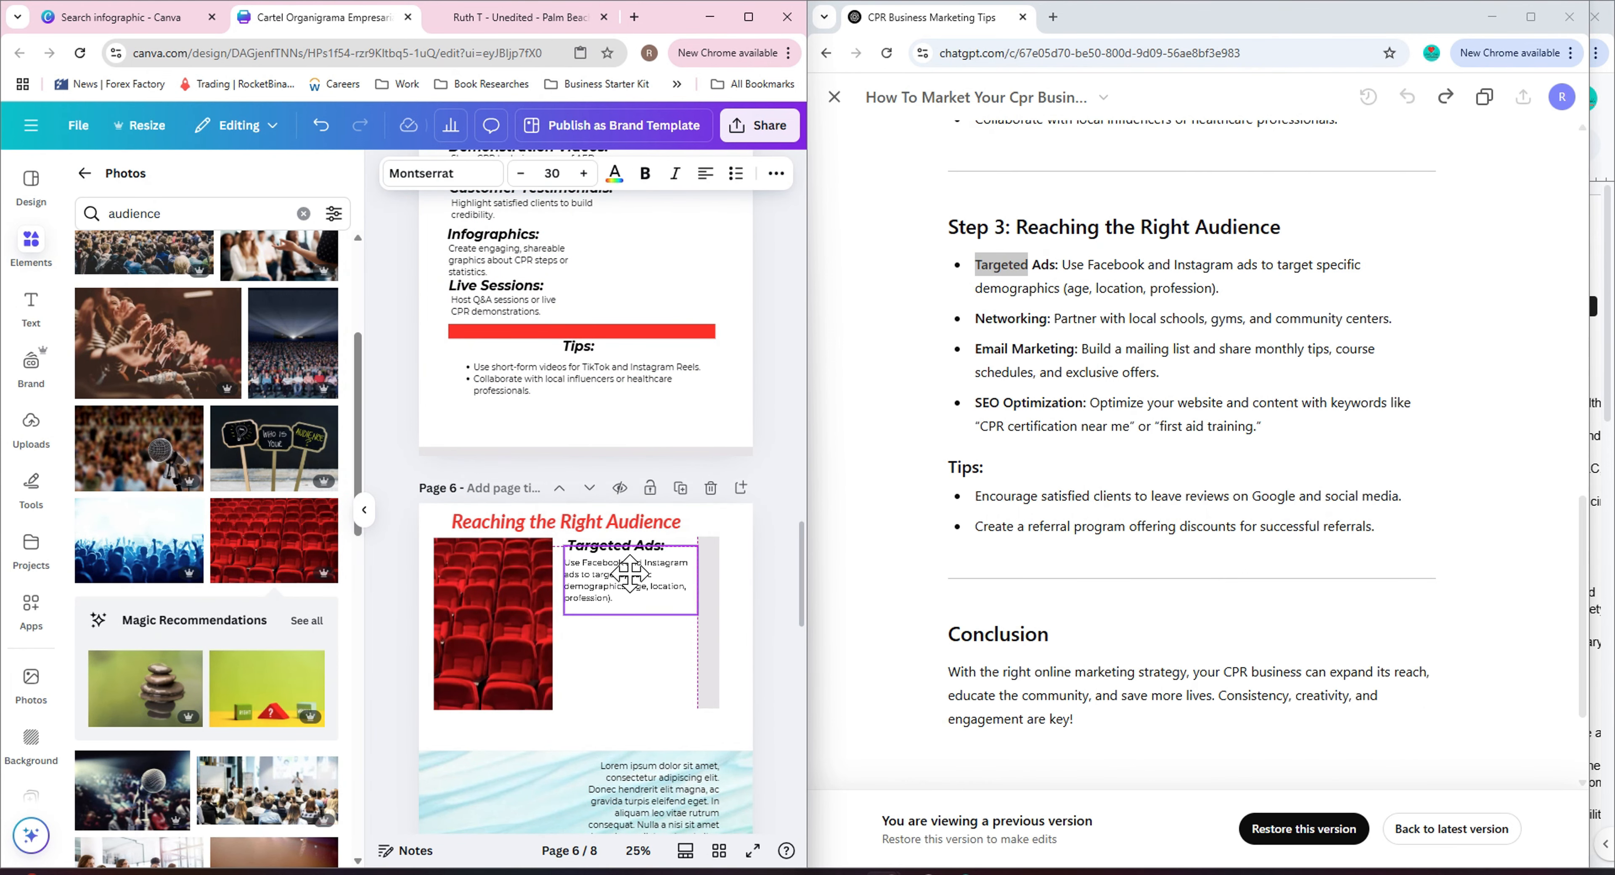
left_click(630, 677)
left_click_drag(498, 605, 473, 598)
Group the Targeted Ads subheading with its text and duplicate the group into four copies across page 6.
left_click(624, 547)
left_click(624, 576, "shift")
key("ctrl+g")
left_click(615, 649)
right_click(586, 666)
left_click(562, 720)
key("ctrl+z")
left_click(620, 564)
right_click(620, 563)
left_click(533, 393)
right_click(578, 647)
left_click(555, 722)
left_click_drag(622, 567, 515, 800)
right_click(610, 720)
left_click(510, 726)
scroll(662, 714, "down", 2)
right_click(696, 721)
left_click(543, 431)
left_click_drag(588, 659, 584, 780)
left_click_drag(598, 542, 522, 724)
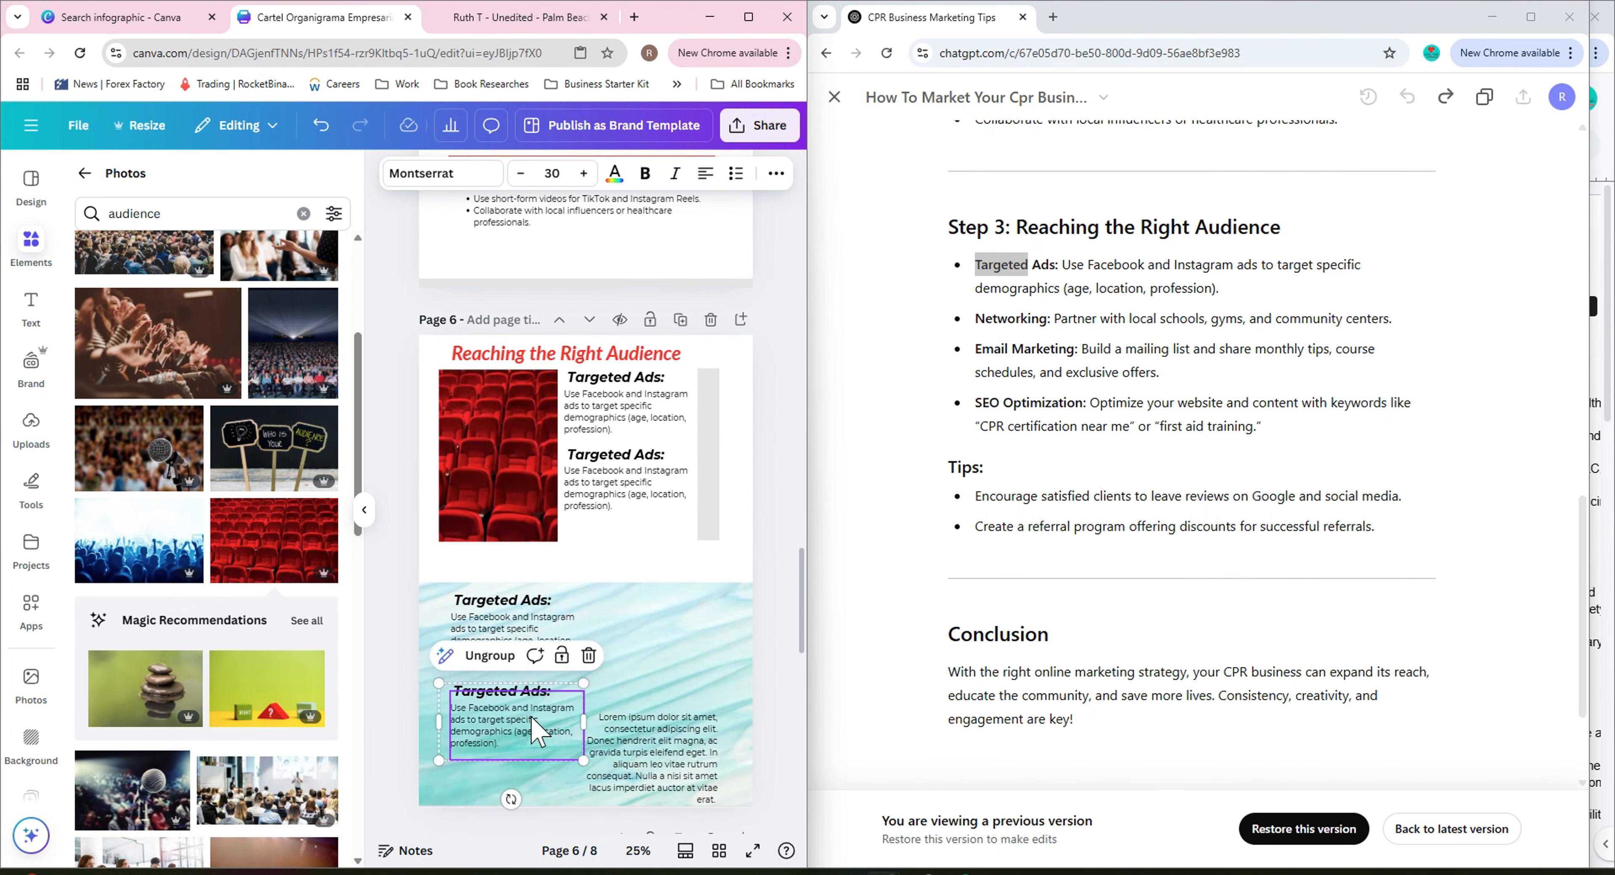
left_click_drag(659, 752, 668, 630)
Replace the second copy's subheading and text with 'Networking:' and its description copied from ChatGPT.
double_click(1036, 319)
right_click(1050, 322)
left_click(1053, 349)
left_click(616, 459)
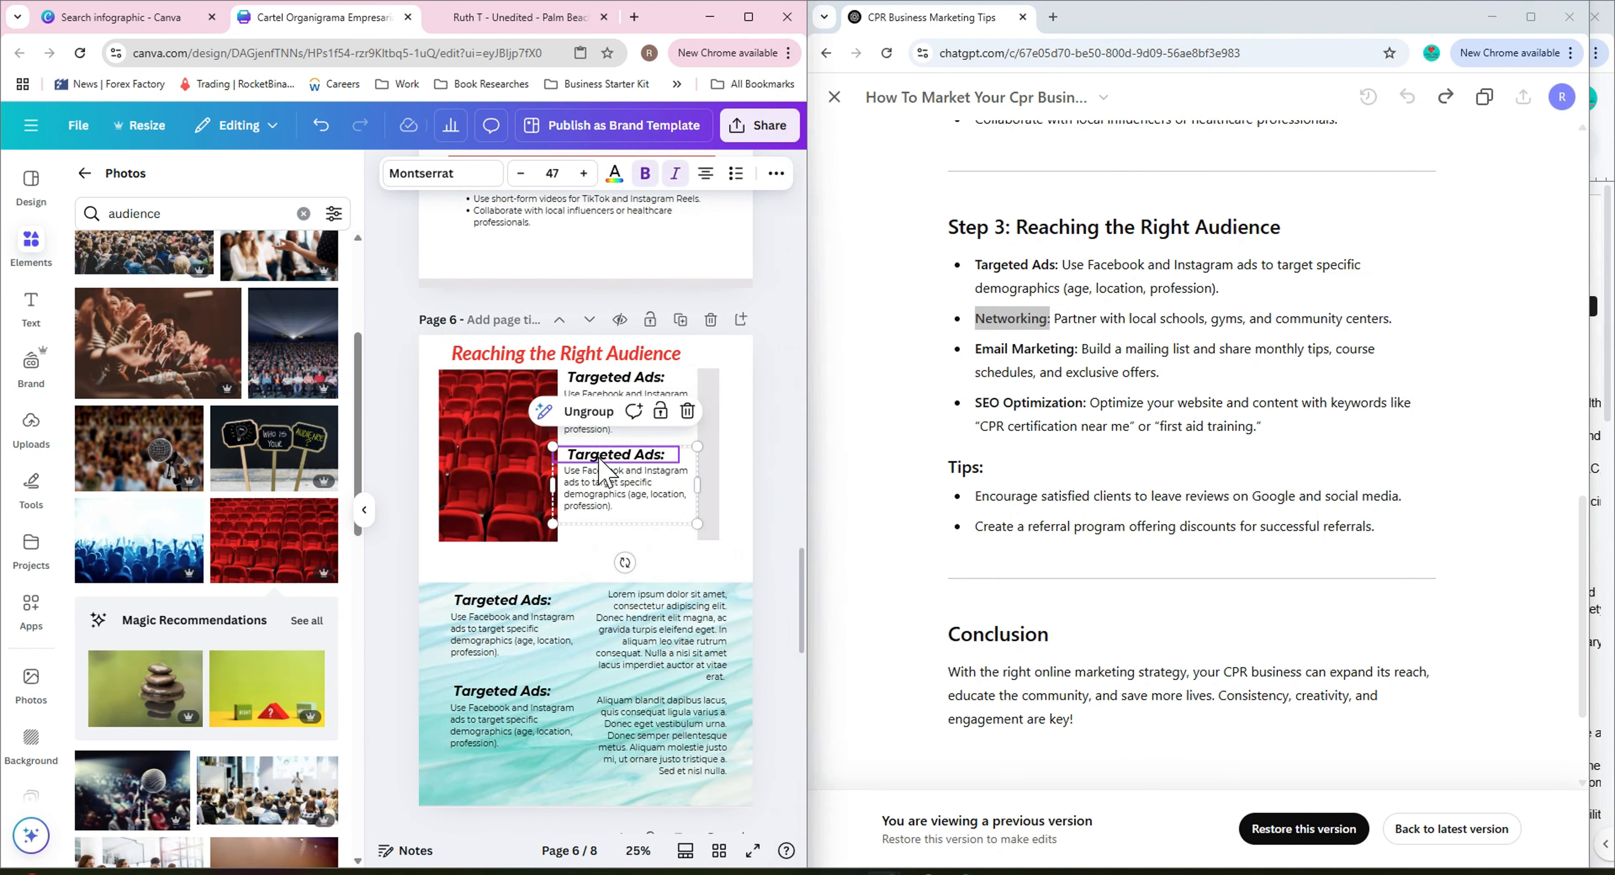
double_click(621, 458)
key("ctrl+v")
left_click_drag(1055, 318, 1388, 319)
right_click(1387, 318)
left_click(1331, 338)
double_click(652, 494)
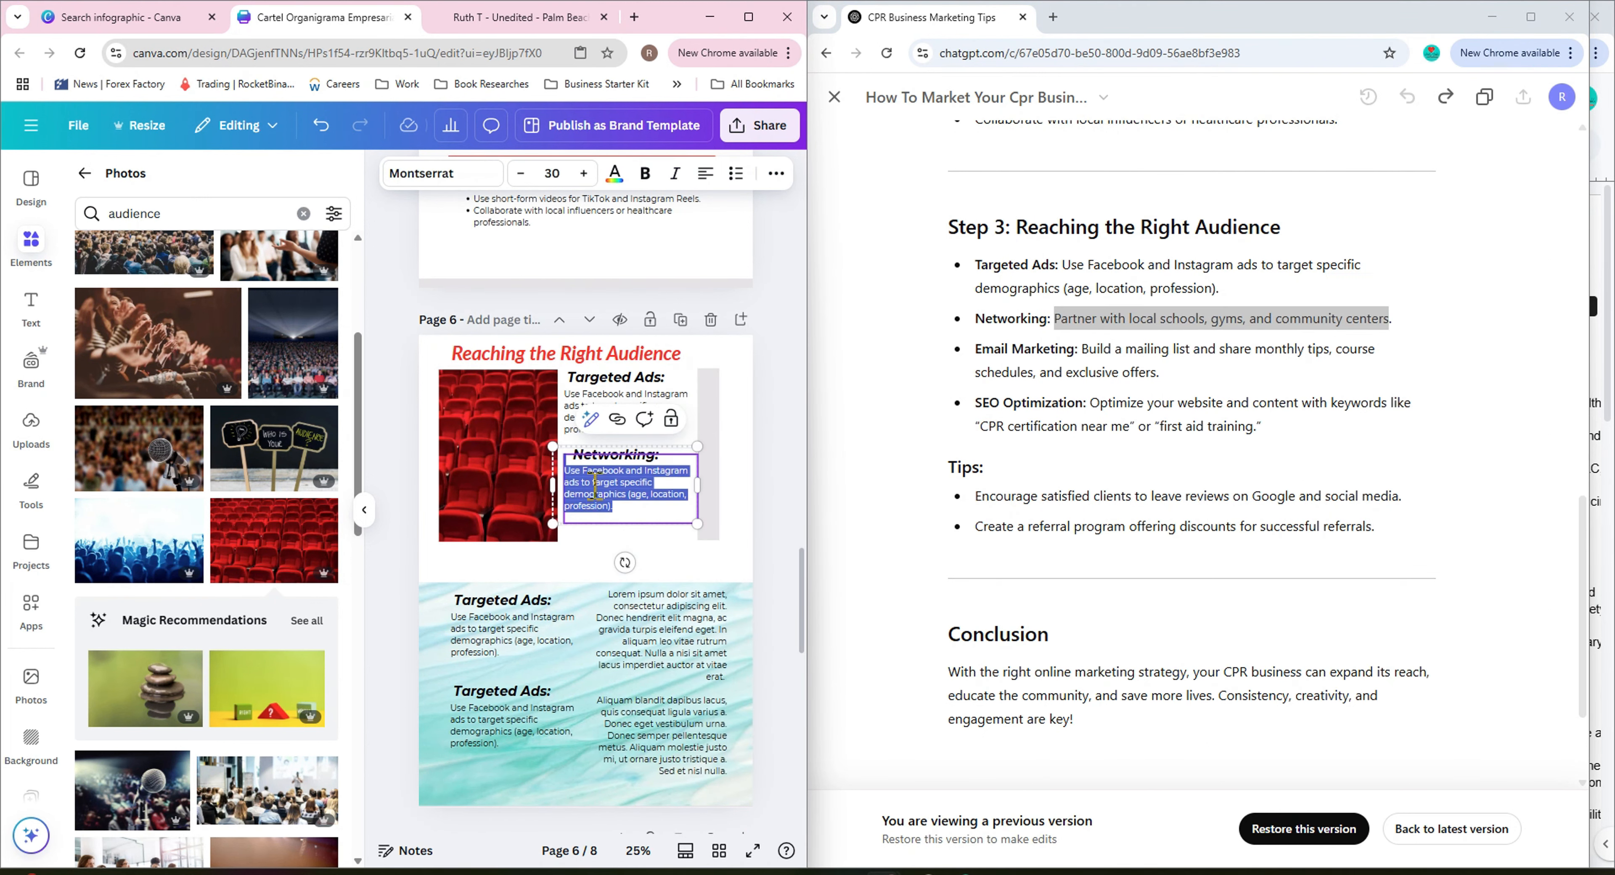
key("ctrl+v")
left_click(667, 472)
left_click(635, 411)
mouse_move(660, 468)
left_mouse_down()
mouse_move(659, 483)
mouse_move(660, 460)
left_mouse_up()
left_click_drag(688, 489, 687, 478)
left_click(747, 527)
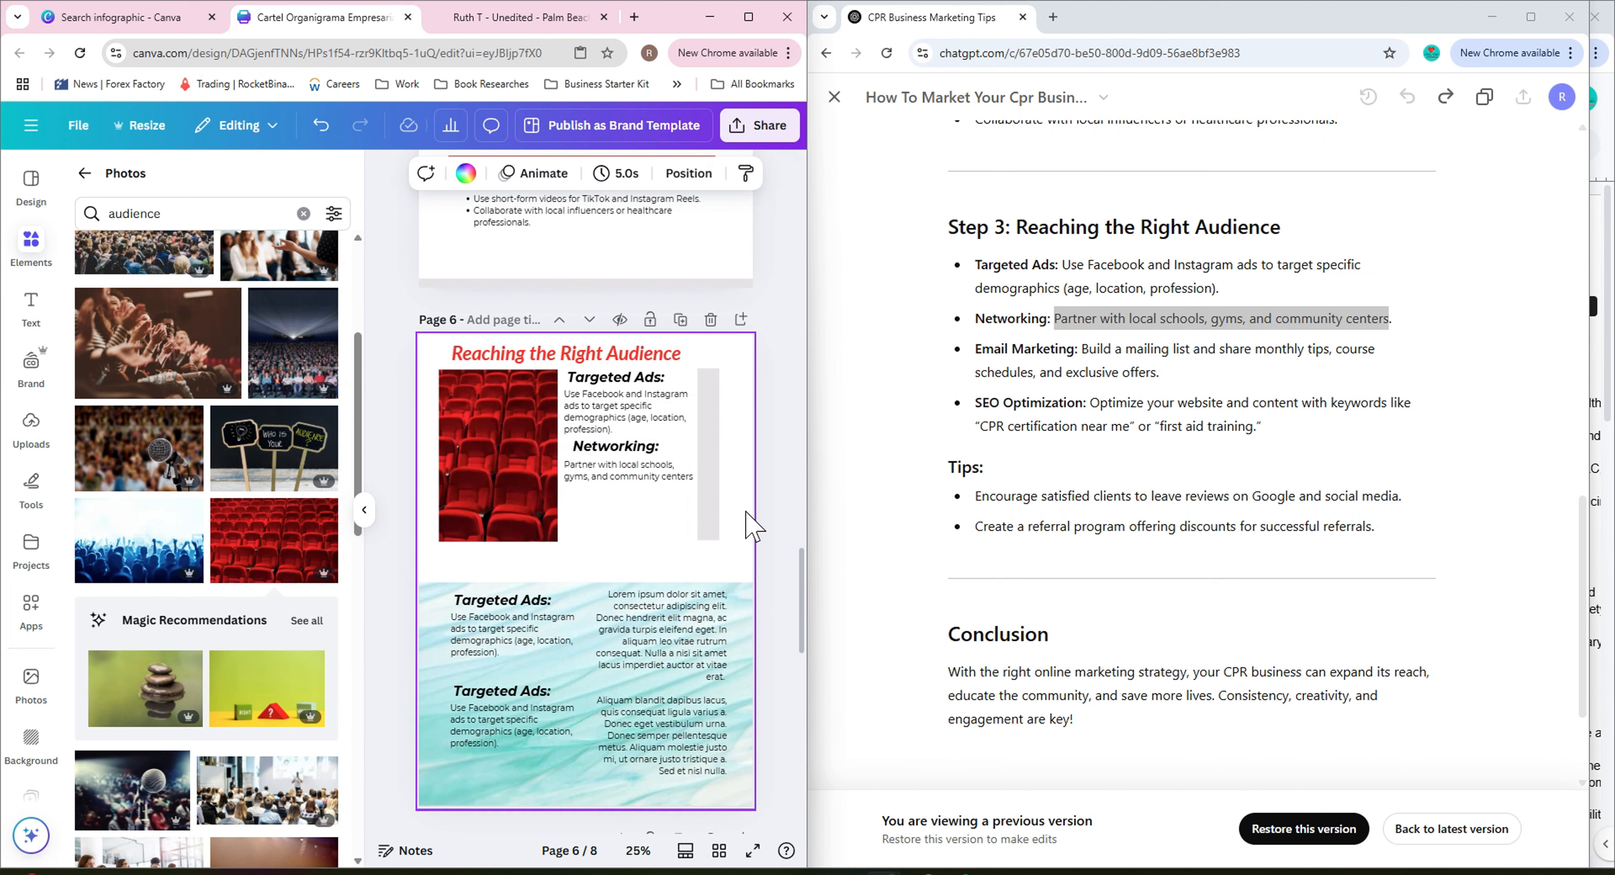
Replace the third copy's subheading and text with 'Email Marketing:' and its description from ChatGPT.
left_click_drag(976, 349, 1080, 348)
right_click(1070, 350)
left_click_drag(977, 349, 1096, 375)
left_click(1076, 377)
double_click(502, 600)
key("ctrl+v")
double_click(539, 629)
key("ctrl+v")
left_click(652, 560)
left_click(533, 628)
left_click(476, 558)
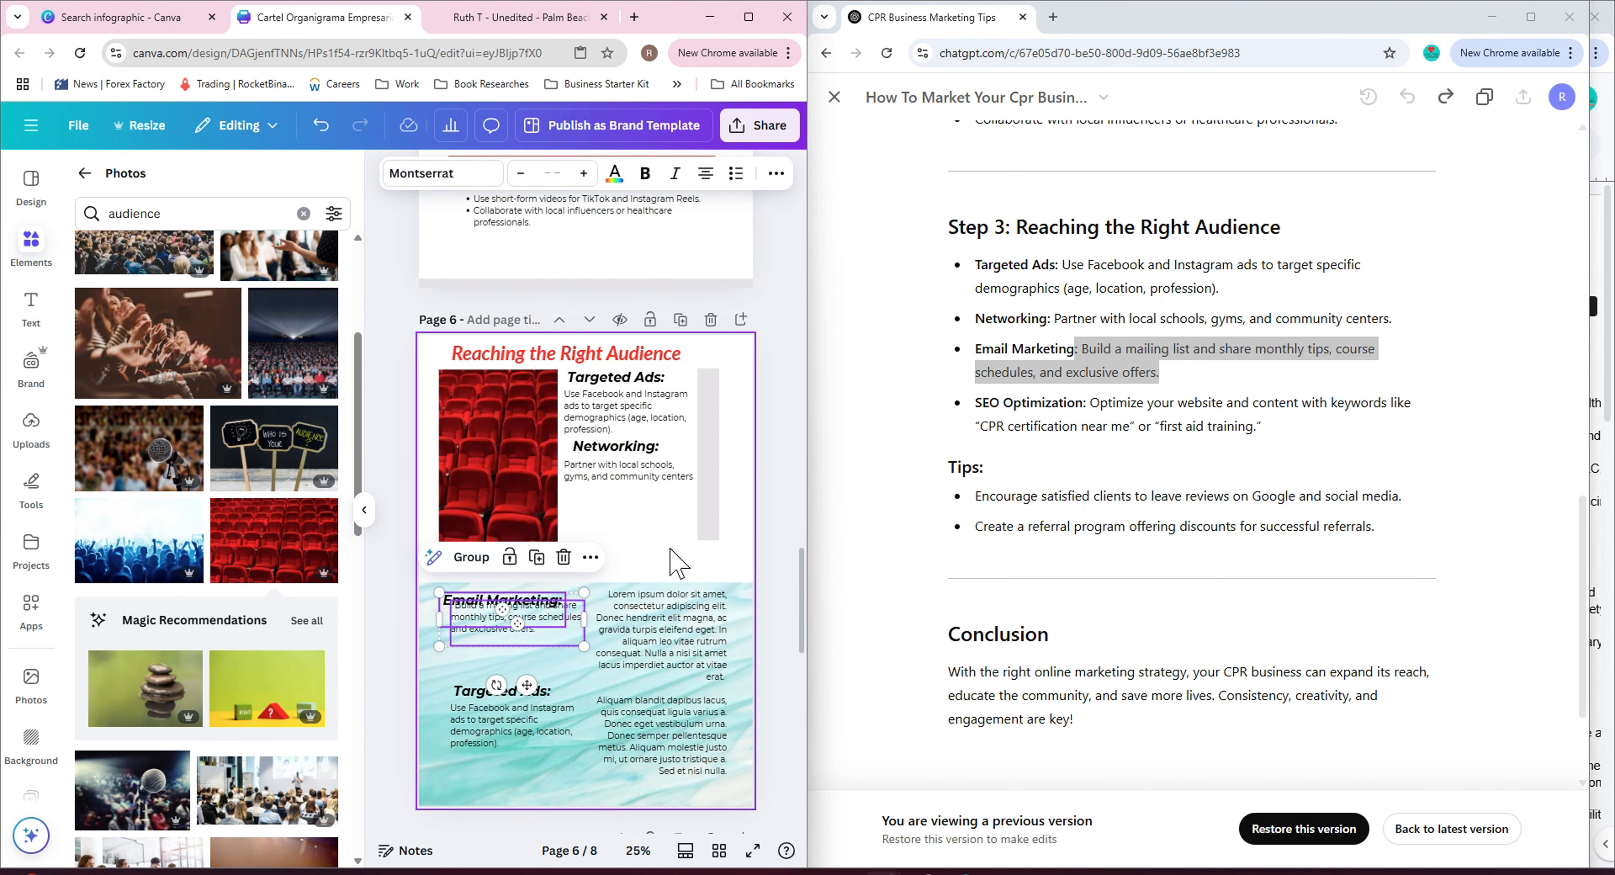
left_click(675, 561)
left_click_drag(526, 648, 512, 652)
left_click(1091, 402)
left_click_drag(1092, 402, 1255, 423)
key("ctrl+c")
left_click(520, 729)
double_click(519, 729)
key("ctrl+v")
left_click(1051, 485)
left_click(477, 619)
left_click(476, 628)
left_click(440, 621)
key("BackSpace")
Replace the fourth copy's subheading and text with 'SEO Optimization:' and its description from ChatGPT.
mouse_move(983, 405)
left_mouse_down()
mouse_move(1260, 427)
mouse_move(975, 404)
left_mouse_up()
triple_click(1133, 401)
left_click(1074, 407)
key("ctrl+c")
left_click(502, 690)
double_click(502, 690)
key("ctrl+v")
left_click(778, 727)
left_click_drag(588, 720, 537, 673)
left_click(490, 688)
left_click(482, 650)
left_click(1091, 404)
left_click_drag(1092, 405, 1260, 427)
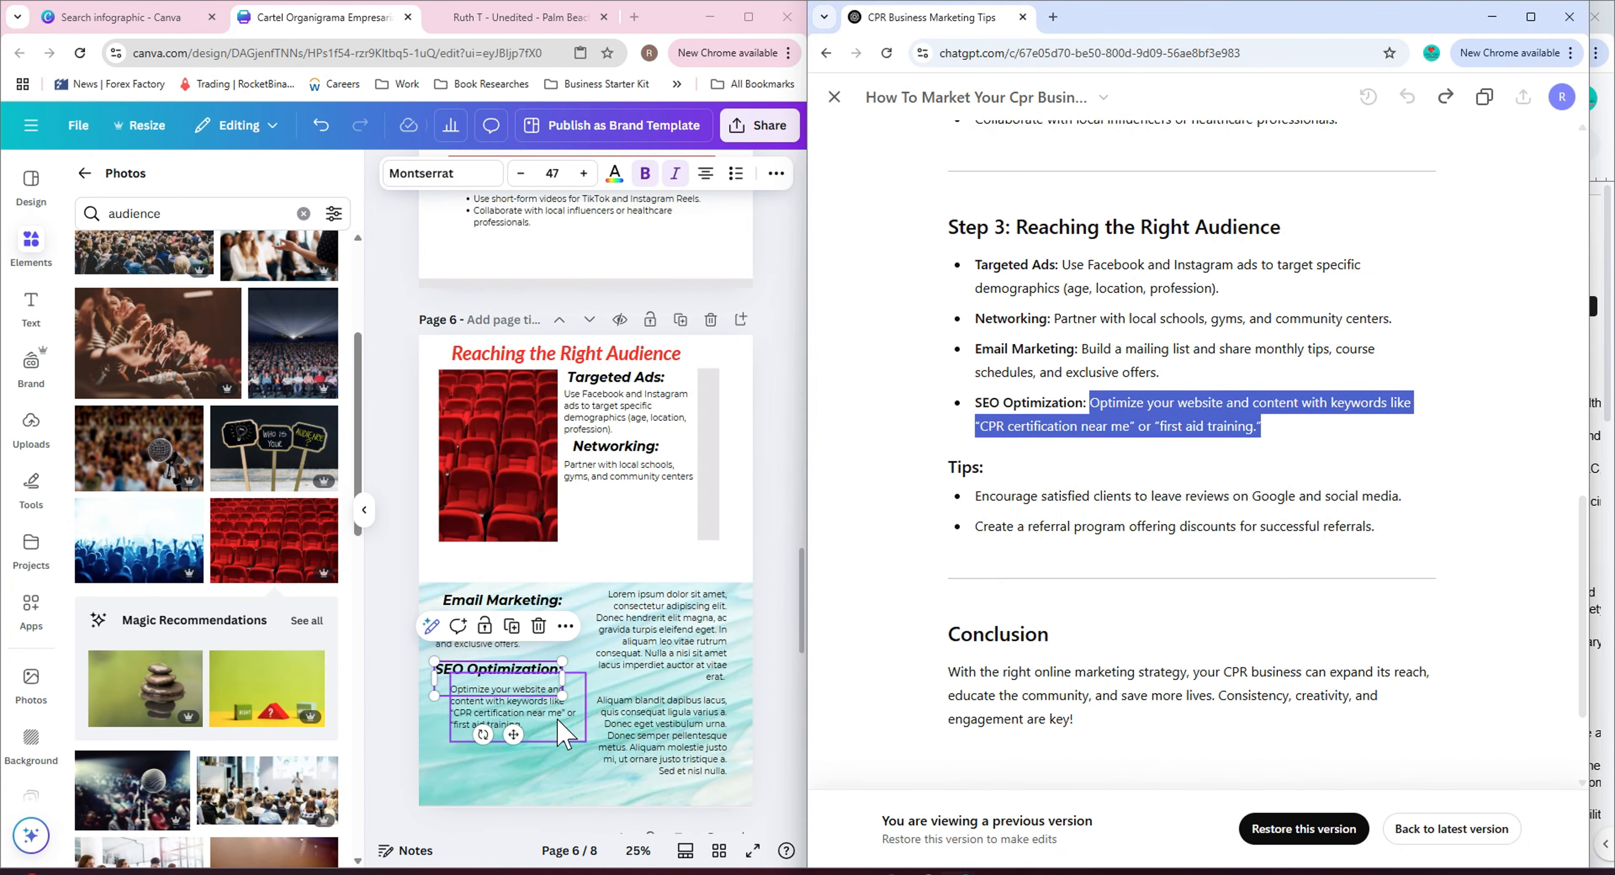
left_click(447, 633)
double_click(446, 634)
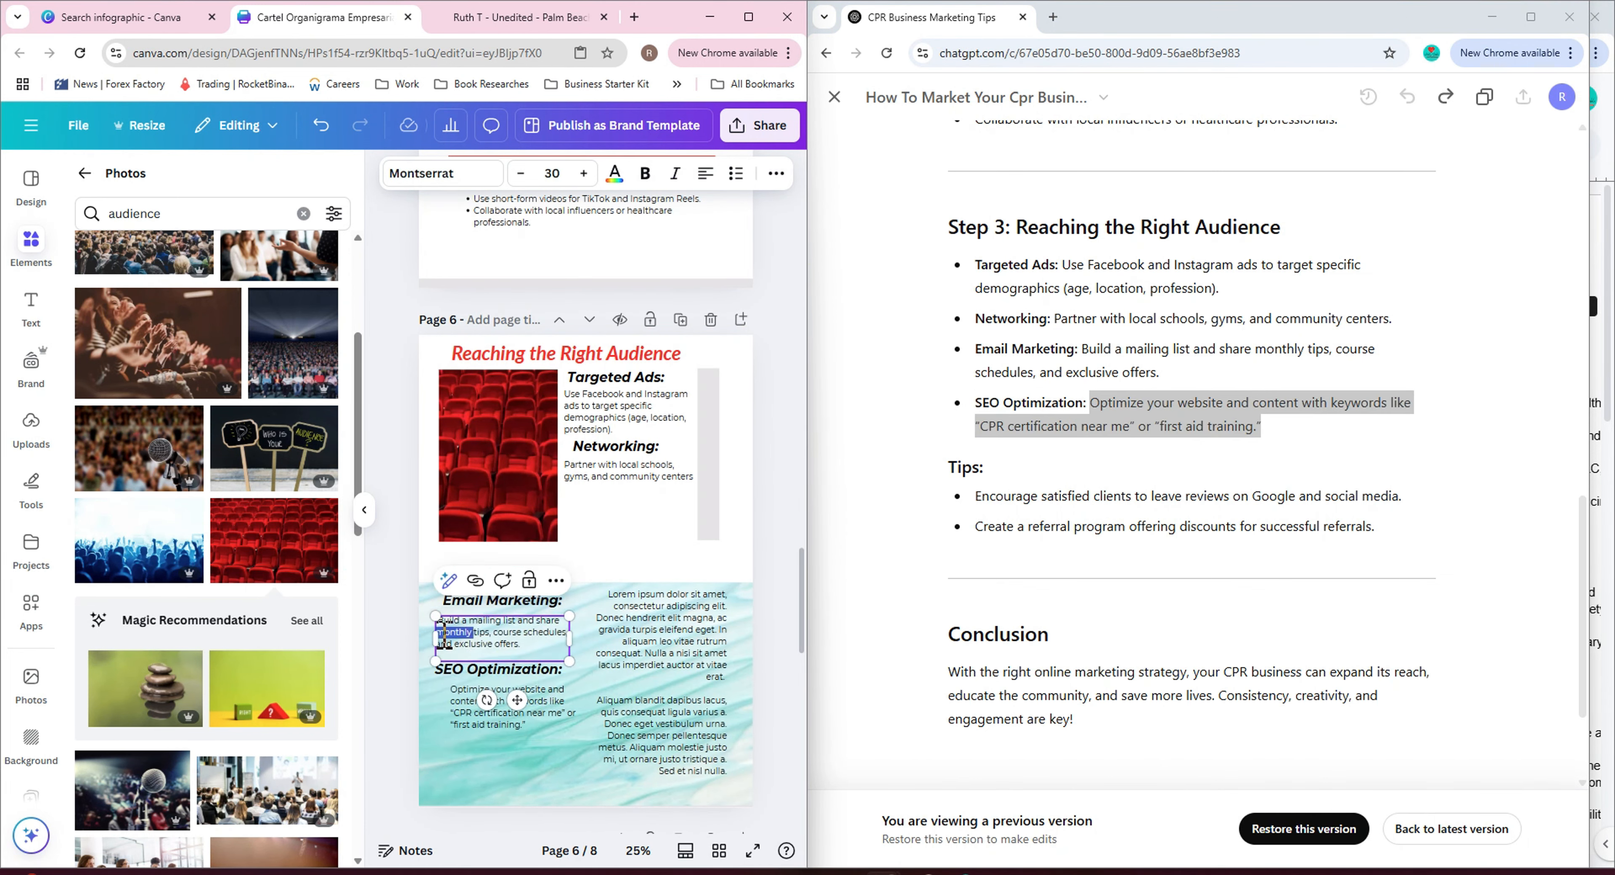
left_click(575, 760)
left_click_drag(505, 672, 500, 706)
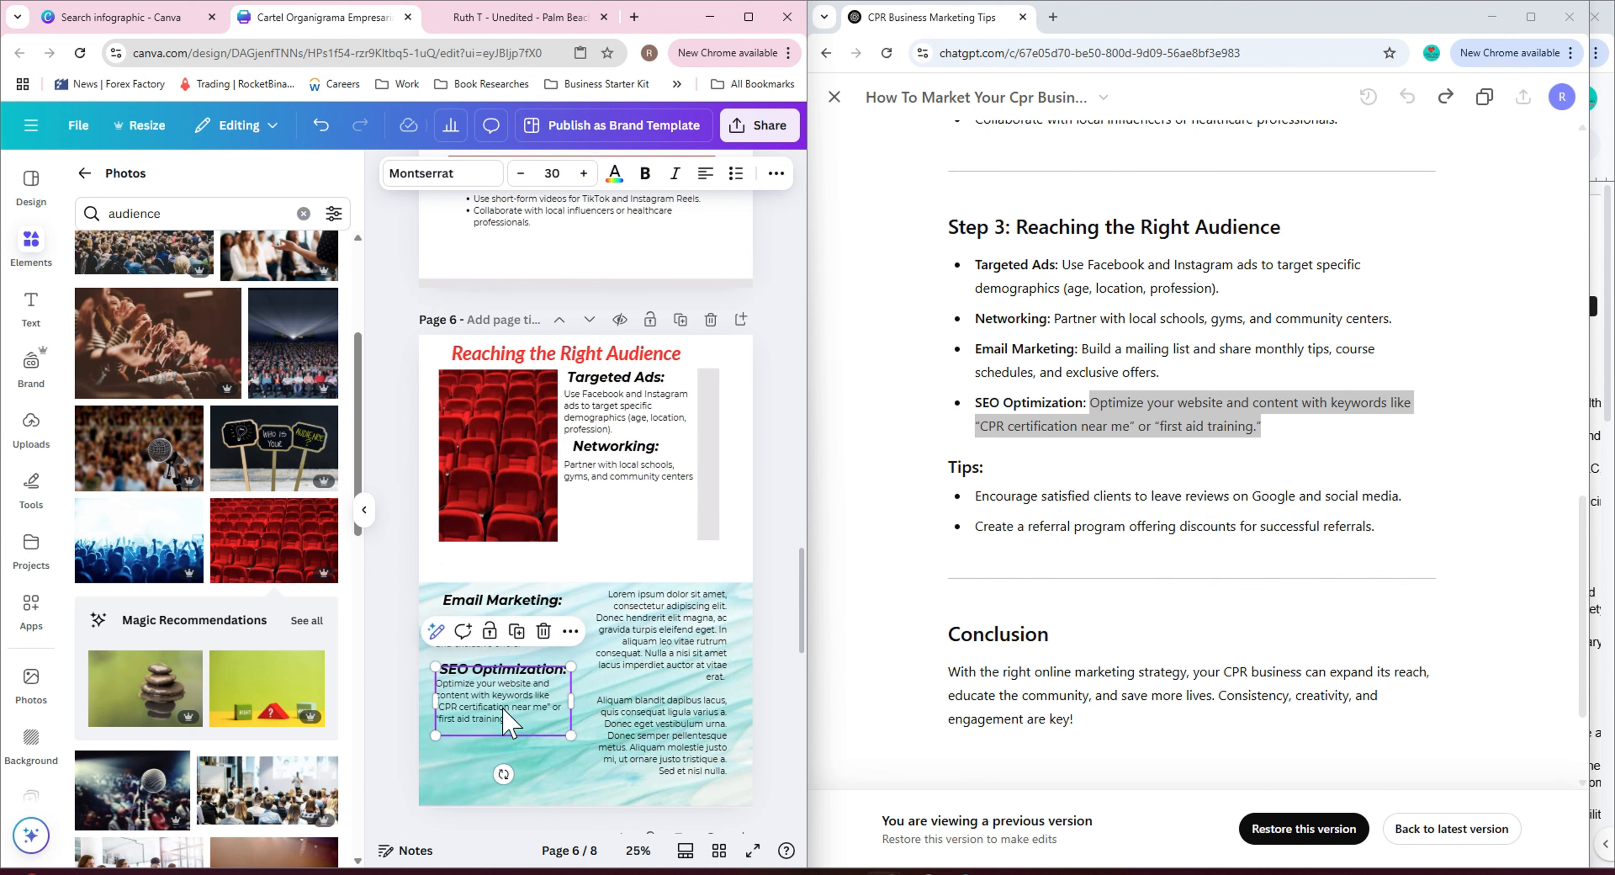
left_click(534, 740)
left_click_drag(519, 634, 519, 628)
left_click(555, 732)
key("Delete")
key("ctrl+z")
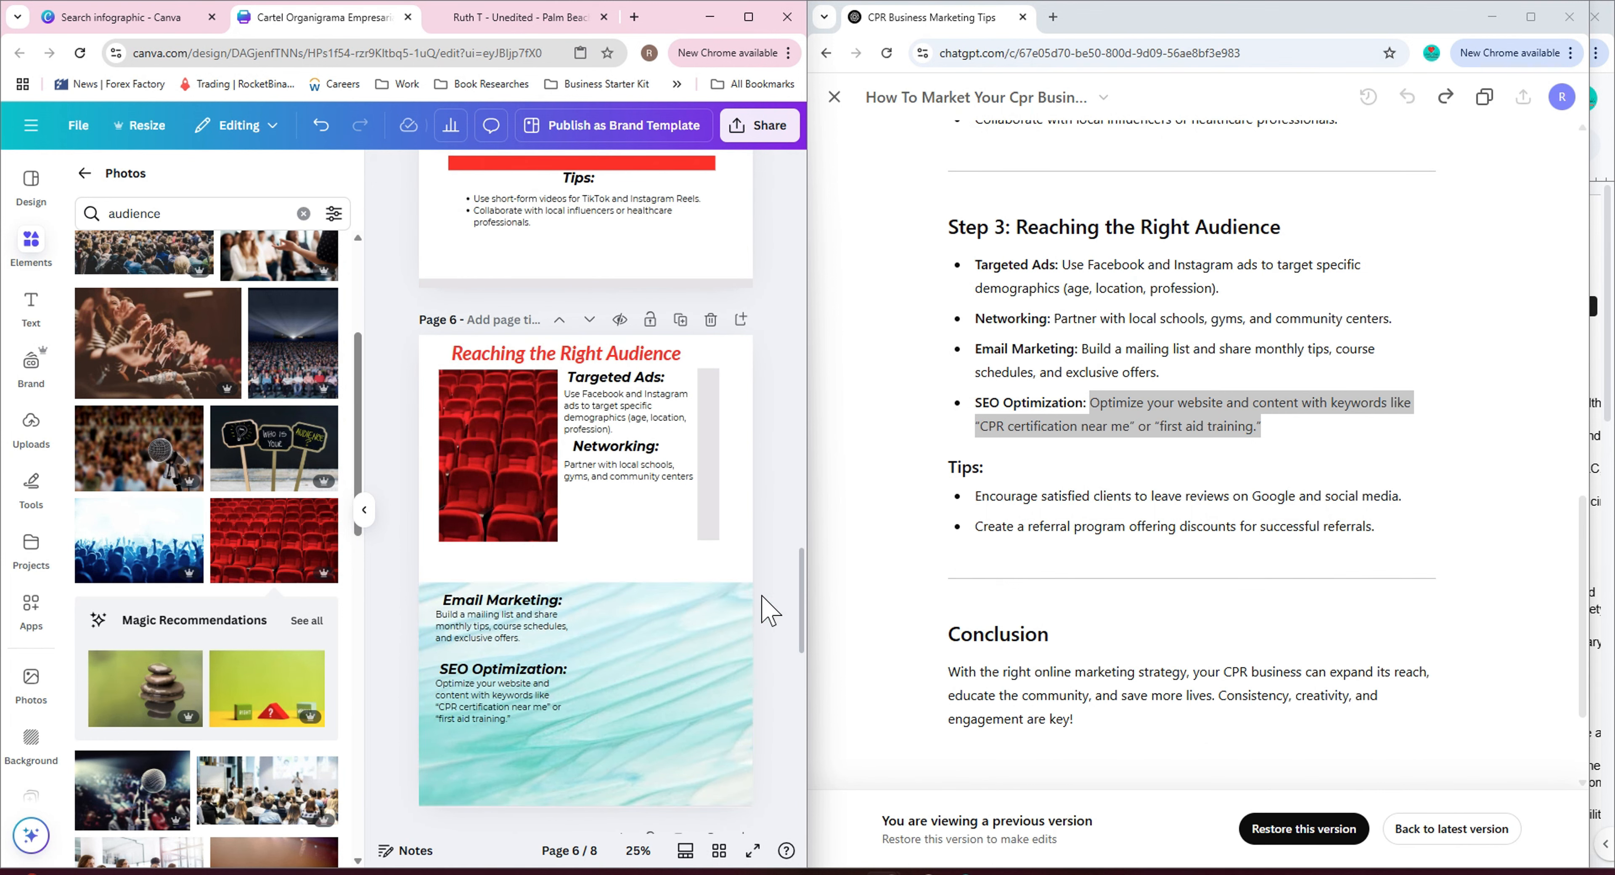
Add a 'Tips:' subheading with the two bulleted tips from ChatGPT at the bottom of page 6.
left_click(556, 675)
key("ctrl+c")
left_click(584, 697)
key("ctrl+v")
left_click_drag(547, 685, 596, 746)
left_click(505, 714)
key("ctrl+c")
key("ctrl+v")
left_click_drag(461, 730, 474, 780)
left_click_drag(590, 774, 703, 776)
double_click(603, 769)
left_click_drag(1347, 527, 1403, 544)
left_click(977, 503)
key("ctrl+c")
double_click(660, 762)
key("ctrl+v")
double_click(605, 743)
type("Tips:")
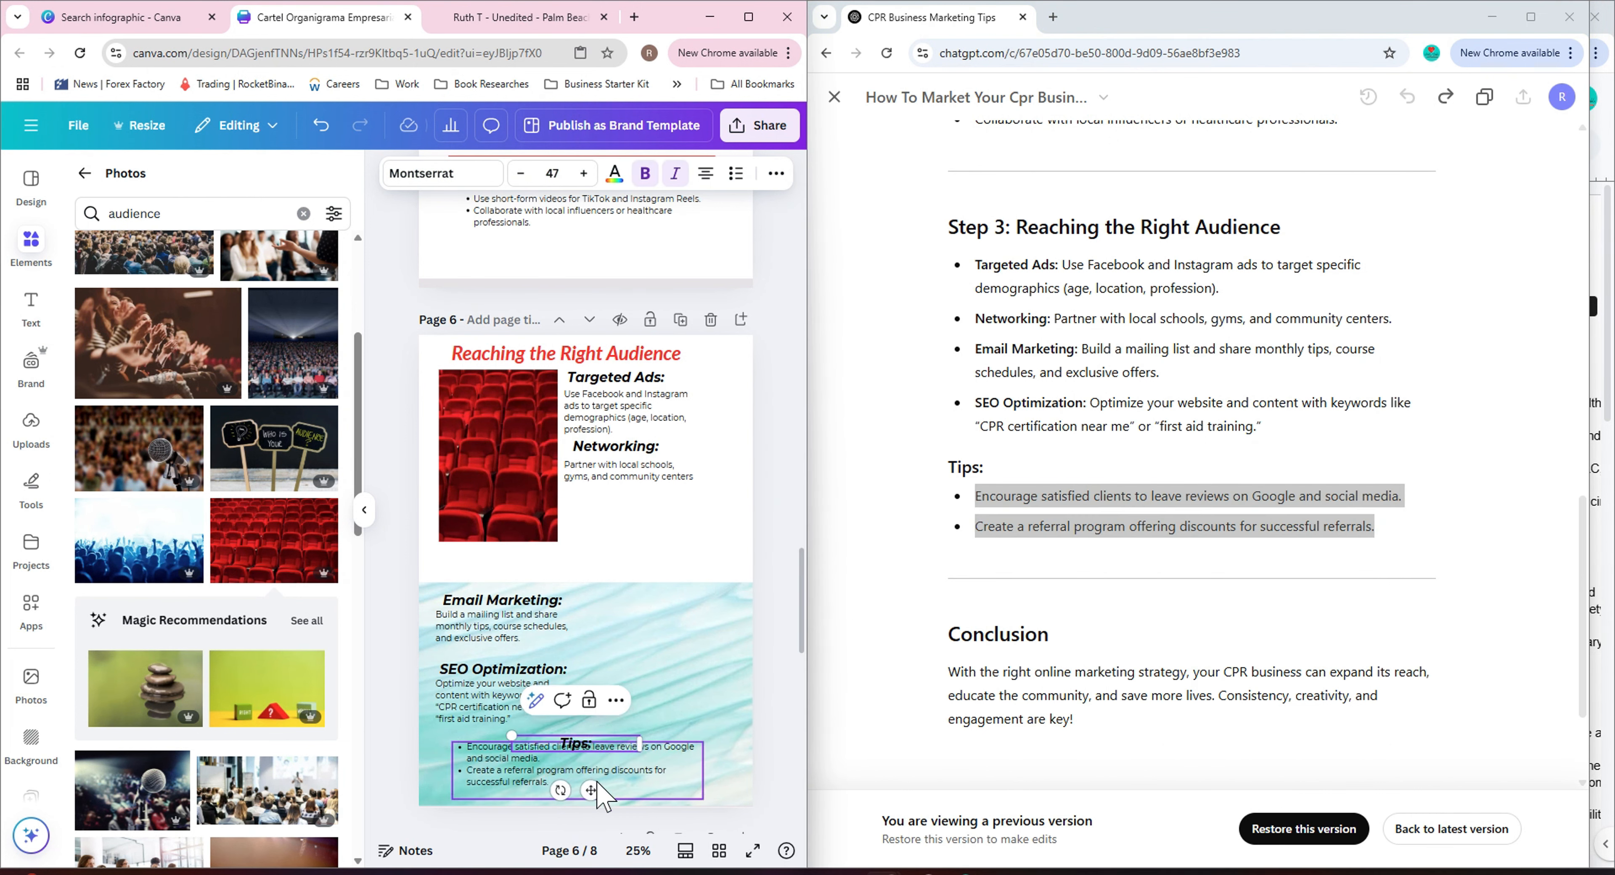
left_click_drag(592, 791, 589, 776)
left_click(763, 725)
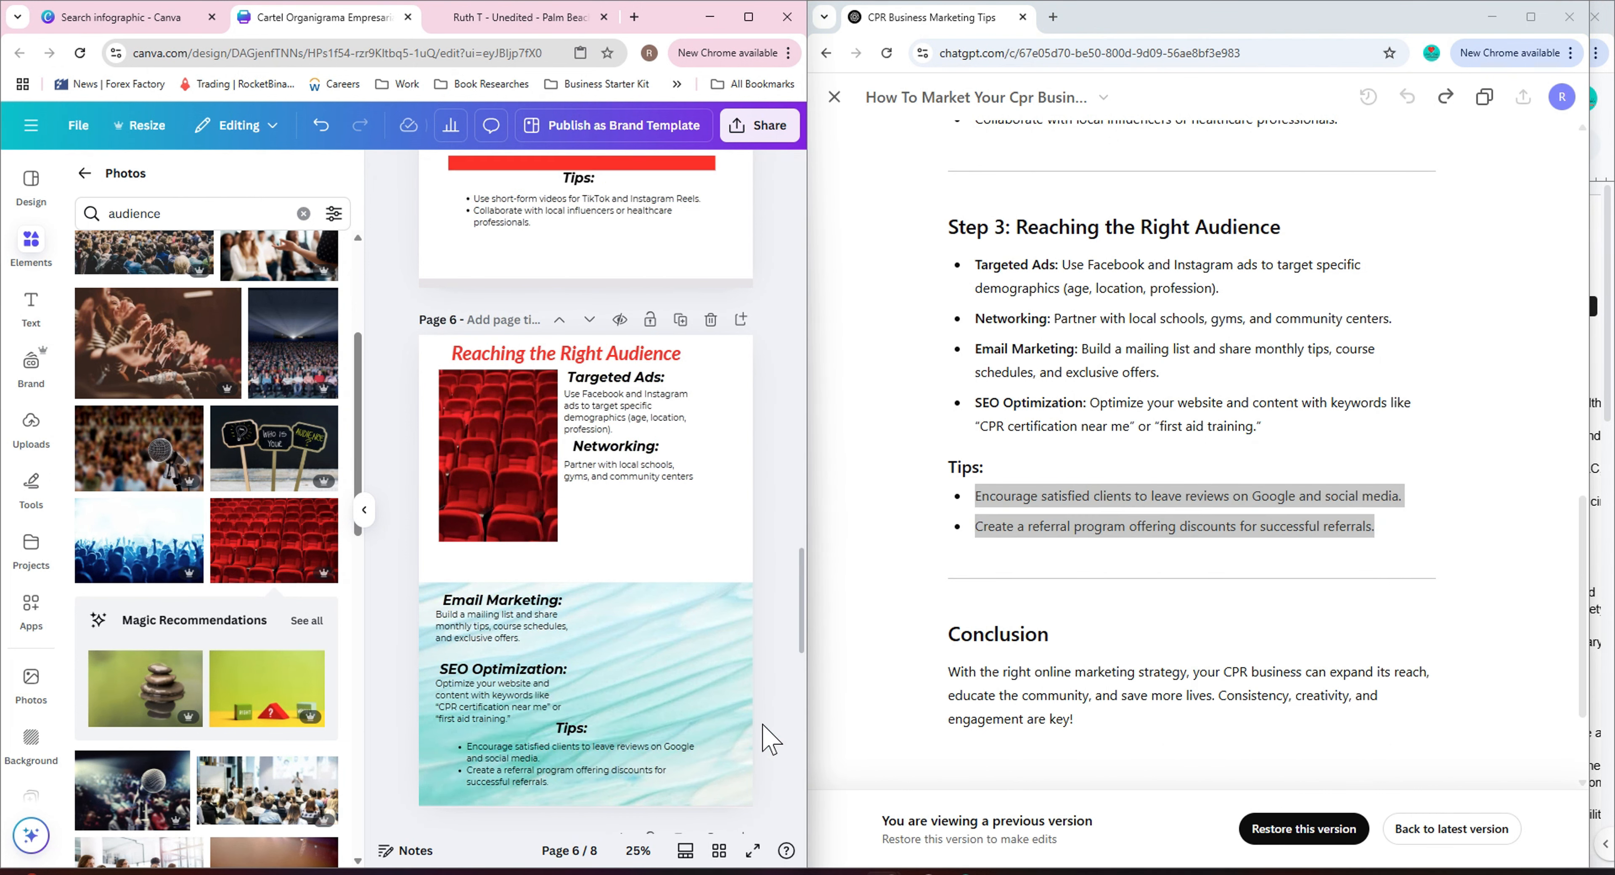
Search photos for 'email' and place the E-mail envelope photo beside the lower subsections of page 6.
left_click(304, 213)
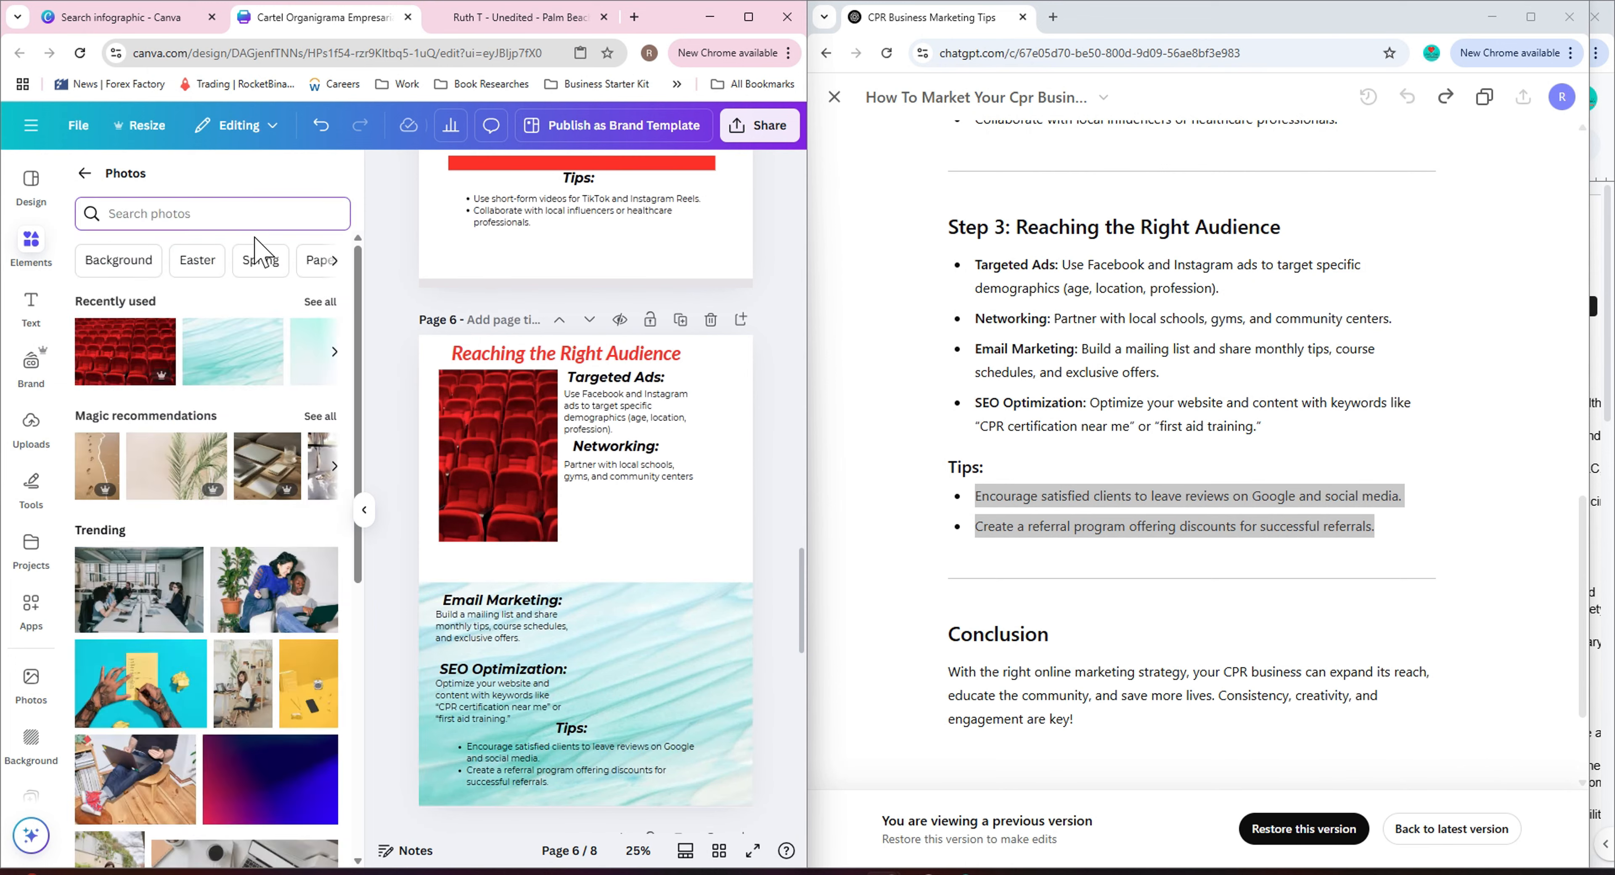
type("email")
key("Return")
scroll(224, 644, "down", 8)
scroll(227, 627, "up", 7)
left_click(241, 479)
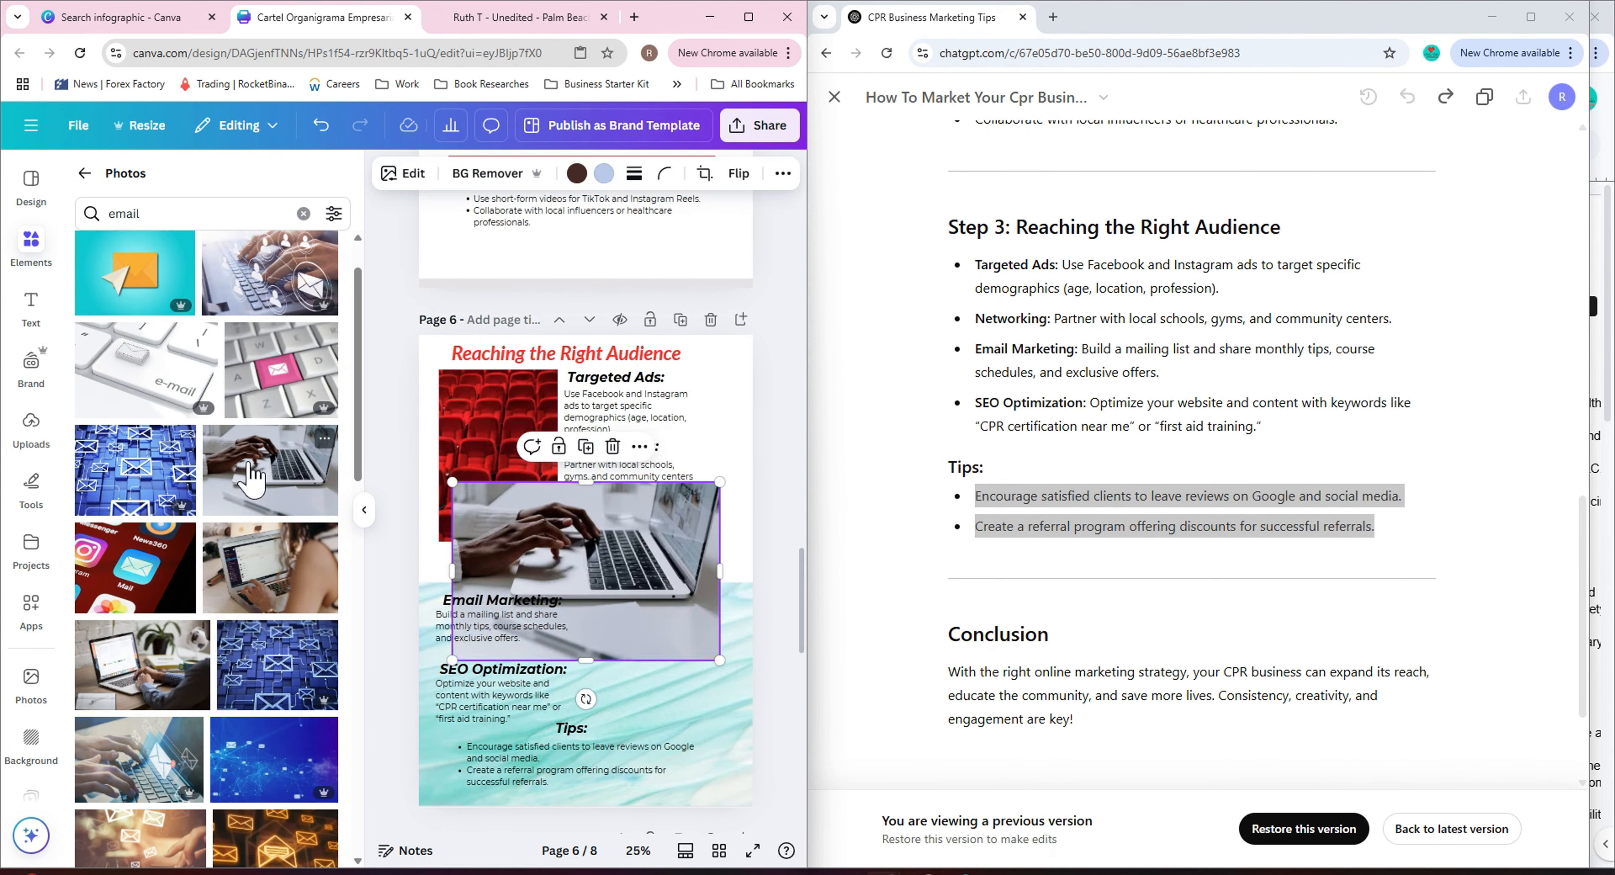
key("Delete")
scroll(230, 534, "down", 20)
scroll(234, 549, "down", 5)
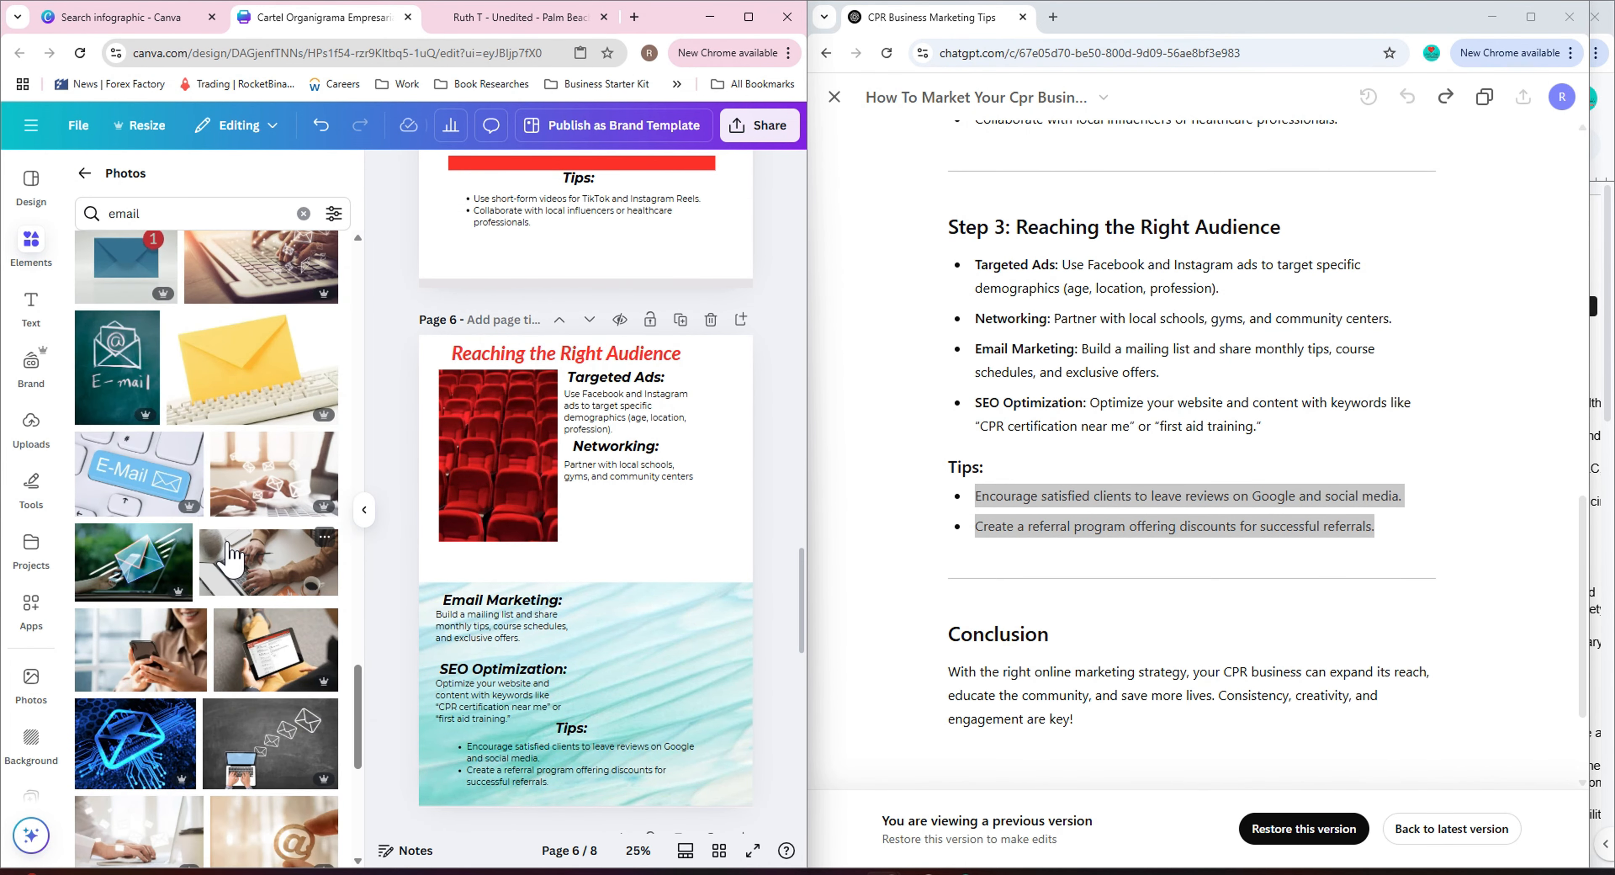
left_click(100, 347)
left_click_drag(448, 387, 629, 627)
left_click_drag(677, 692, 674, 663)
left_click(767, 574)
Place a red bar behind the 'Tips:' heading on page 6 and align the heading, tip list and photos.
scroll(245, 580, "down", 8)
scroll(244, 582, "down", 18)
left_click(202, 573)
left_click(612, 447)
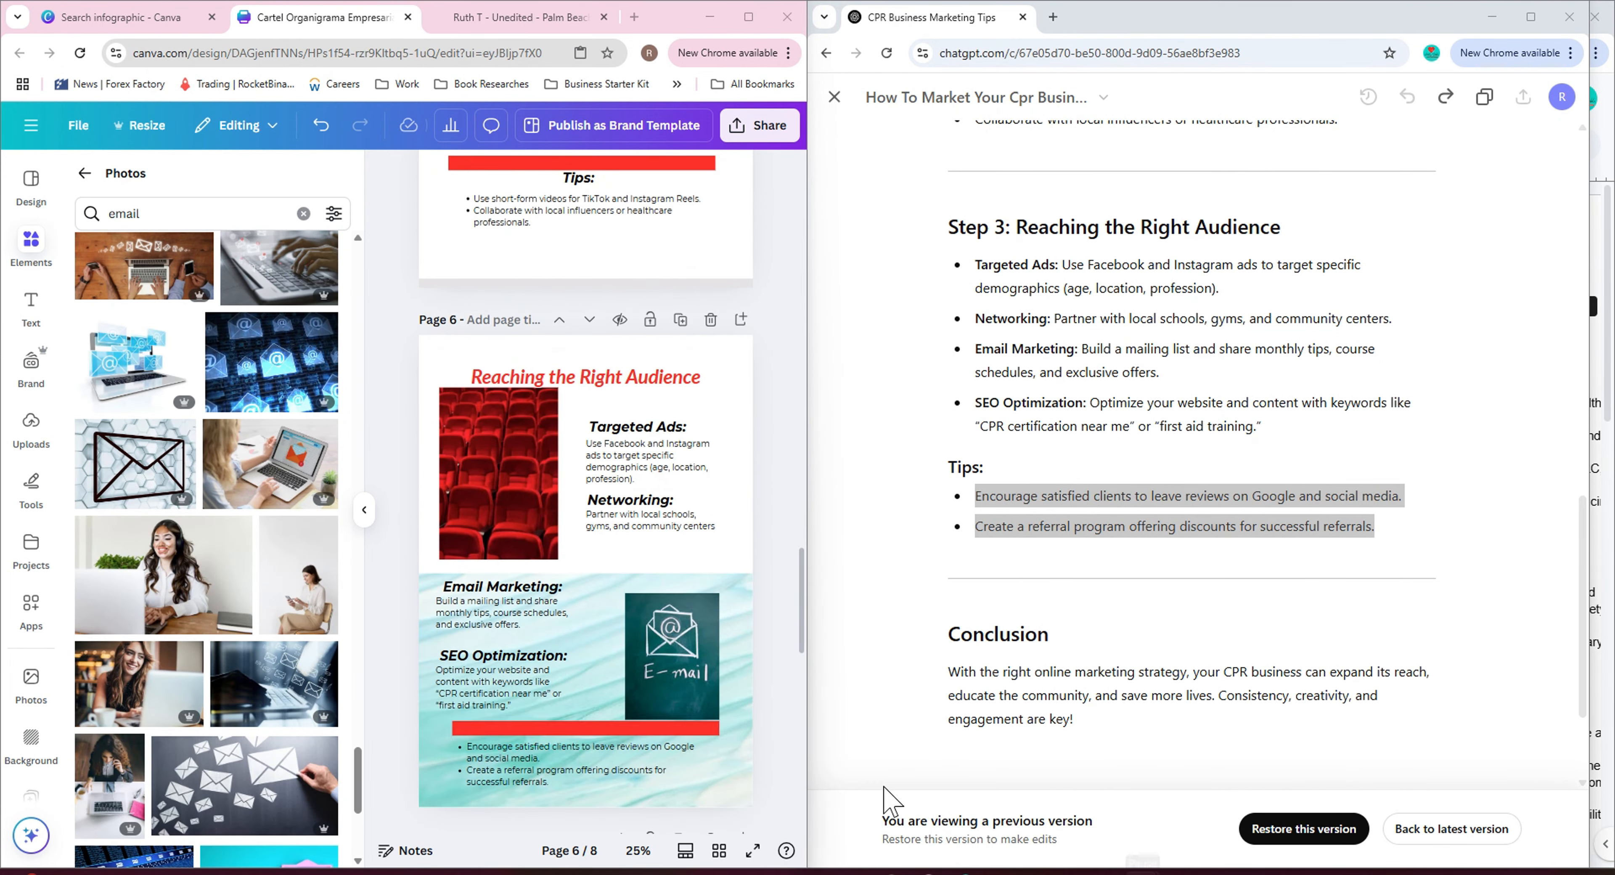
left_click(589, 730)
left_click_drag(590, 729, 590, 694)
left_click_drag(588, 732, 708, 797)
left_click_drag(590, 693, 589, 730)
left_click_drag(708, 797, 605, 730)
left_click(776, 173)
left_click(740, 211)
left_click(145, 260)
left_click(771, 501)
scroll(736, 541, "down", 1)
scroll(736, 540, "up", 1)
left_click(509, 766)
left_click(769, 585)
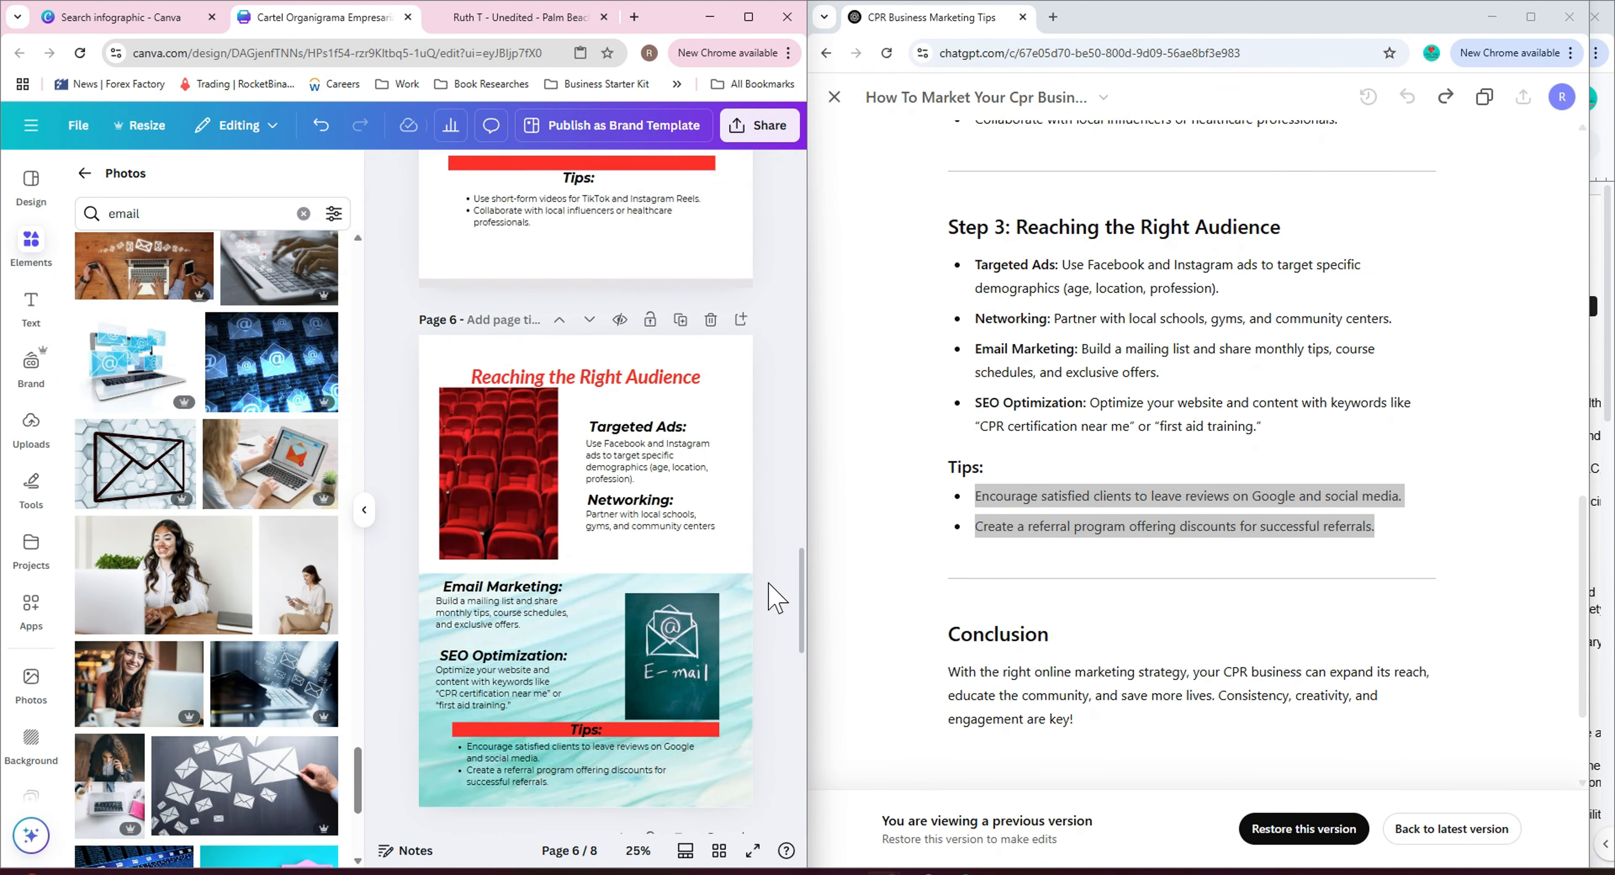
left_click(674, 728)
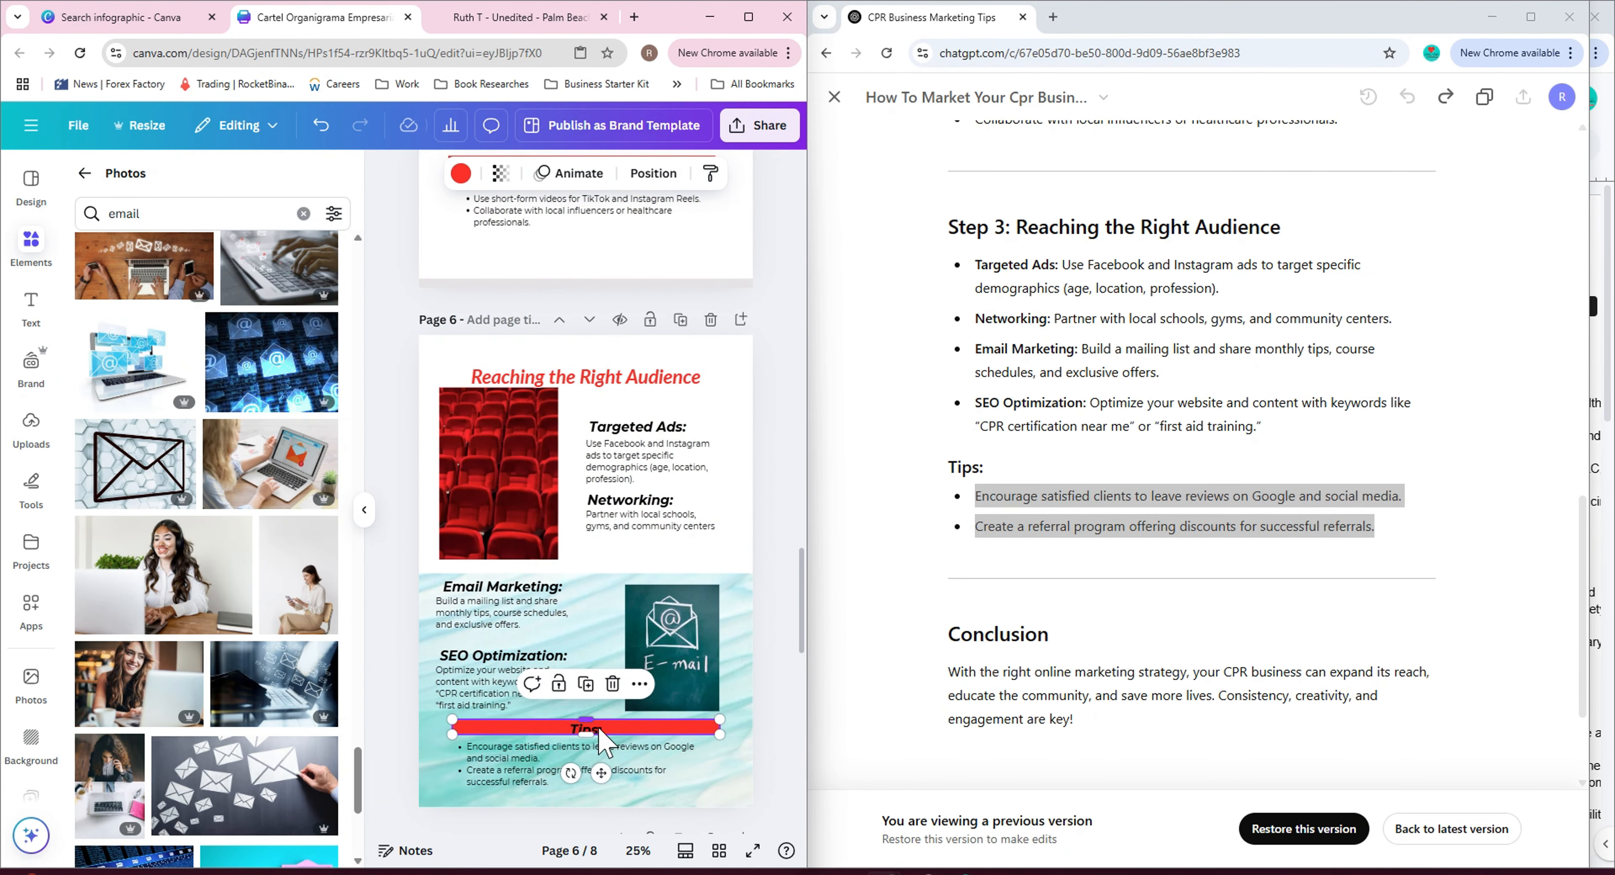
left_click(766, 712)
left_click_drag(595, 731, 595, 744)
left_click_drag(552, 755, 552, 761)
left_click(766, 721)
left_click_drag(480, 476, 484, 478)
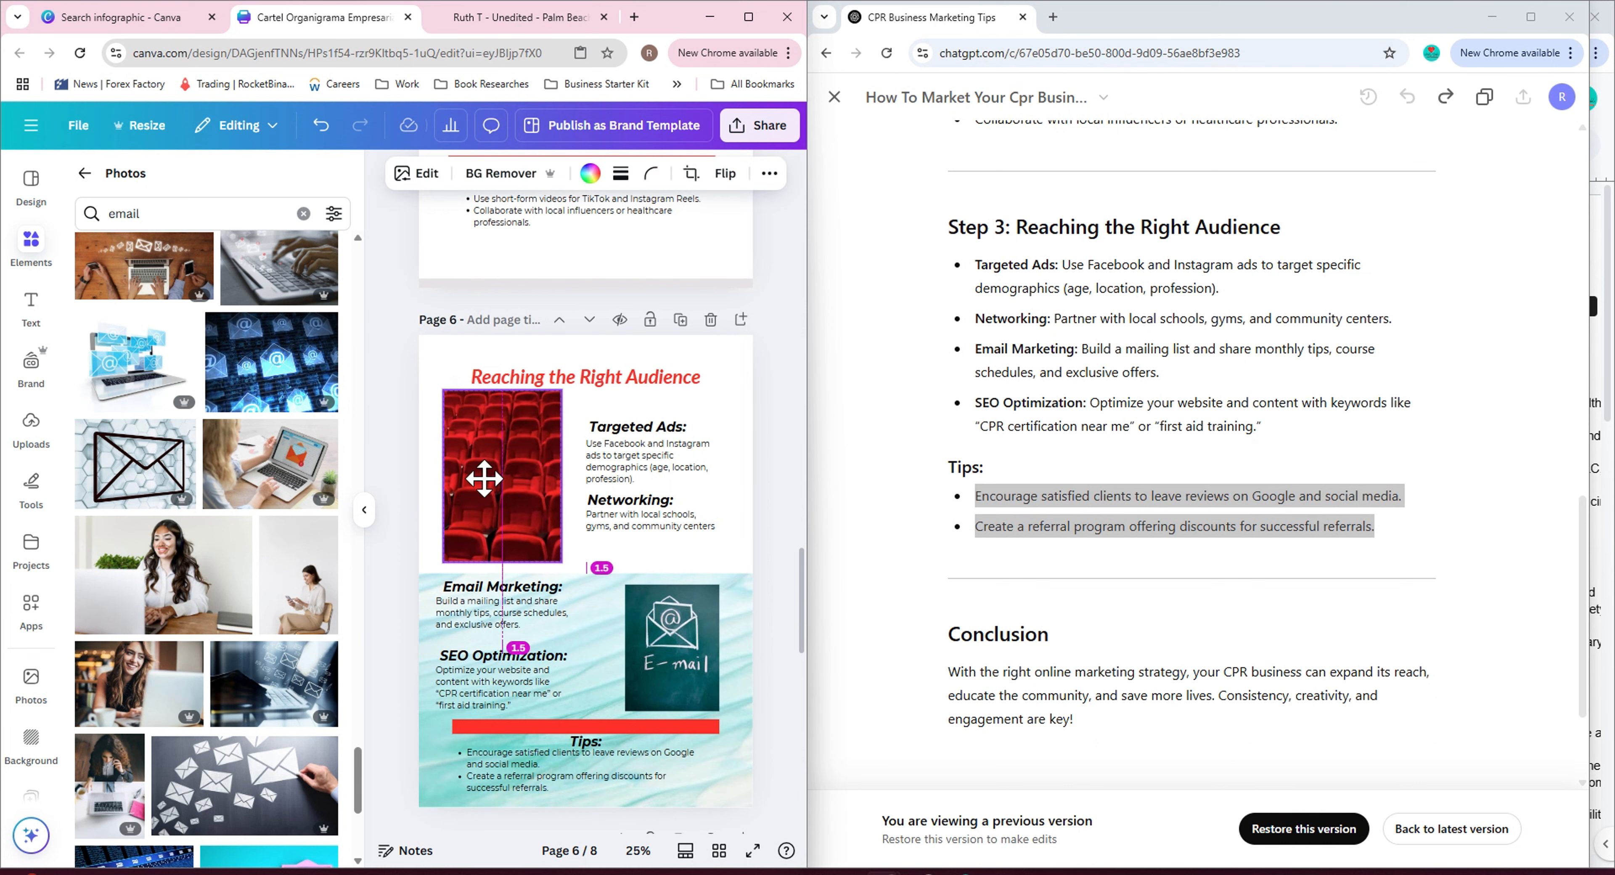
left_click(785, 505)
scroll(787, 517, "down", 5)
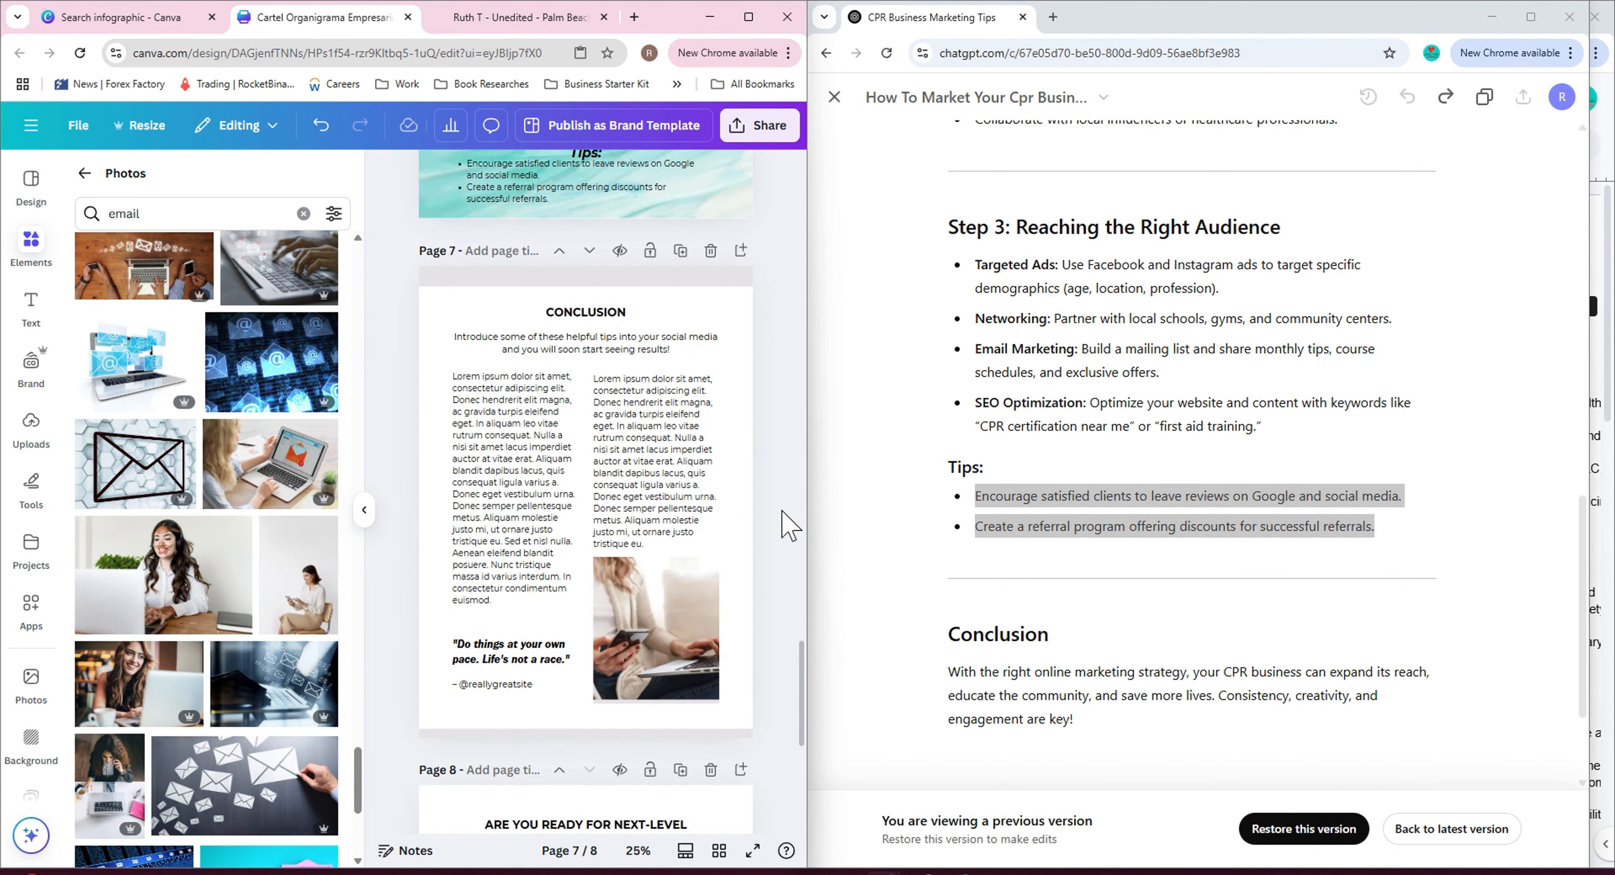
Recolor the top bar of the Conclusion page (page 7) to red.
left_click(652, 276)
left_click(461, 173)
left_click(320, 346)
Copy the ChatGPT conclusion paragraph into page 7's body text, deleting the second text column and the intro line.
left_click_drag(950, 672, 1075, 721)
key("ctrl+c")
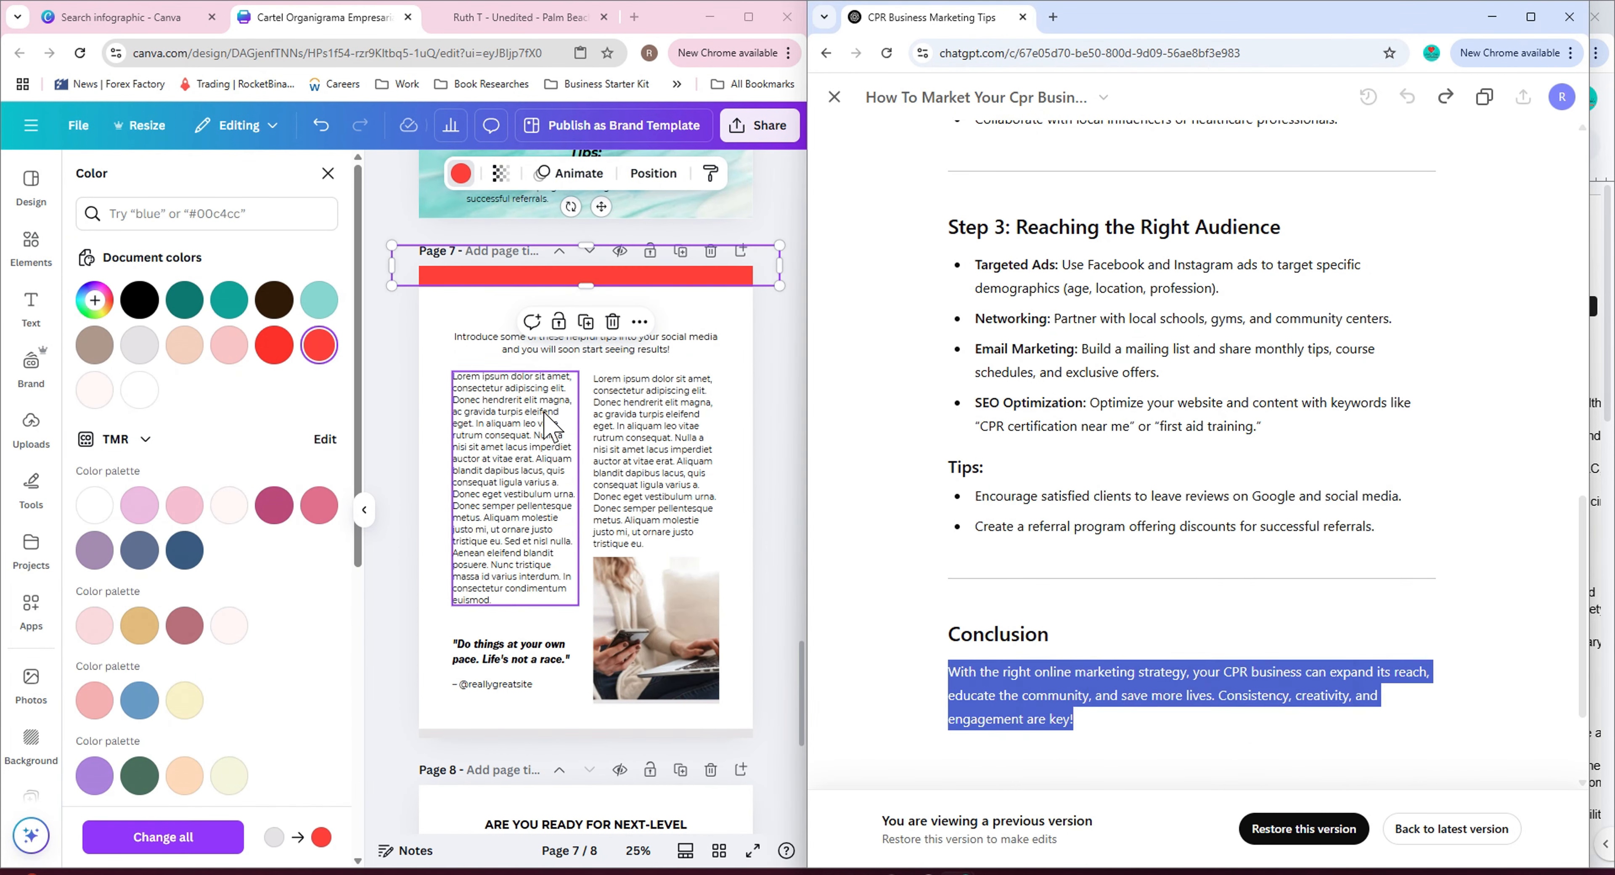
double_click(548, 418)
key("ctrl+v")
left_click(623, 465)
key("Delete")
left_click(601, 352)
key("Delete")
left_click_drag(531, 411, 726, 374)
left_click(706, 174)
left_click(521, 297)
left_click(500, 440)
left_click(364, 510)
Extend the conclusion text twice with Magic Write's Continue writing and insert both additions.
left_click(371, 297)
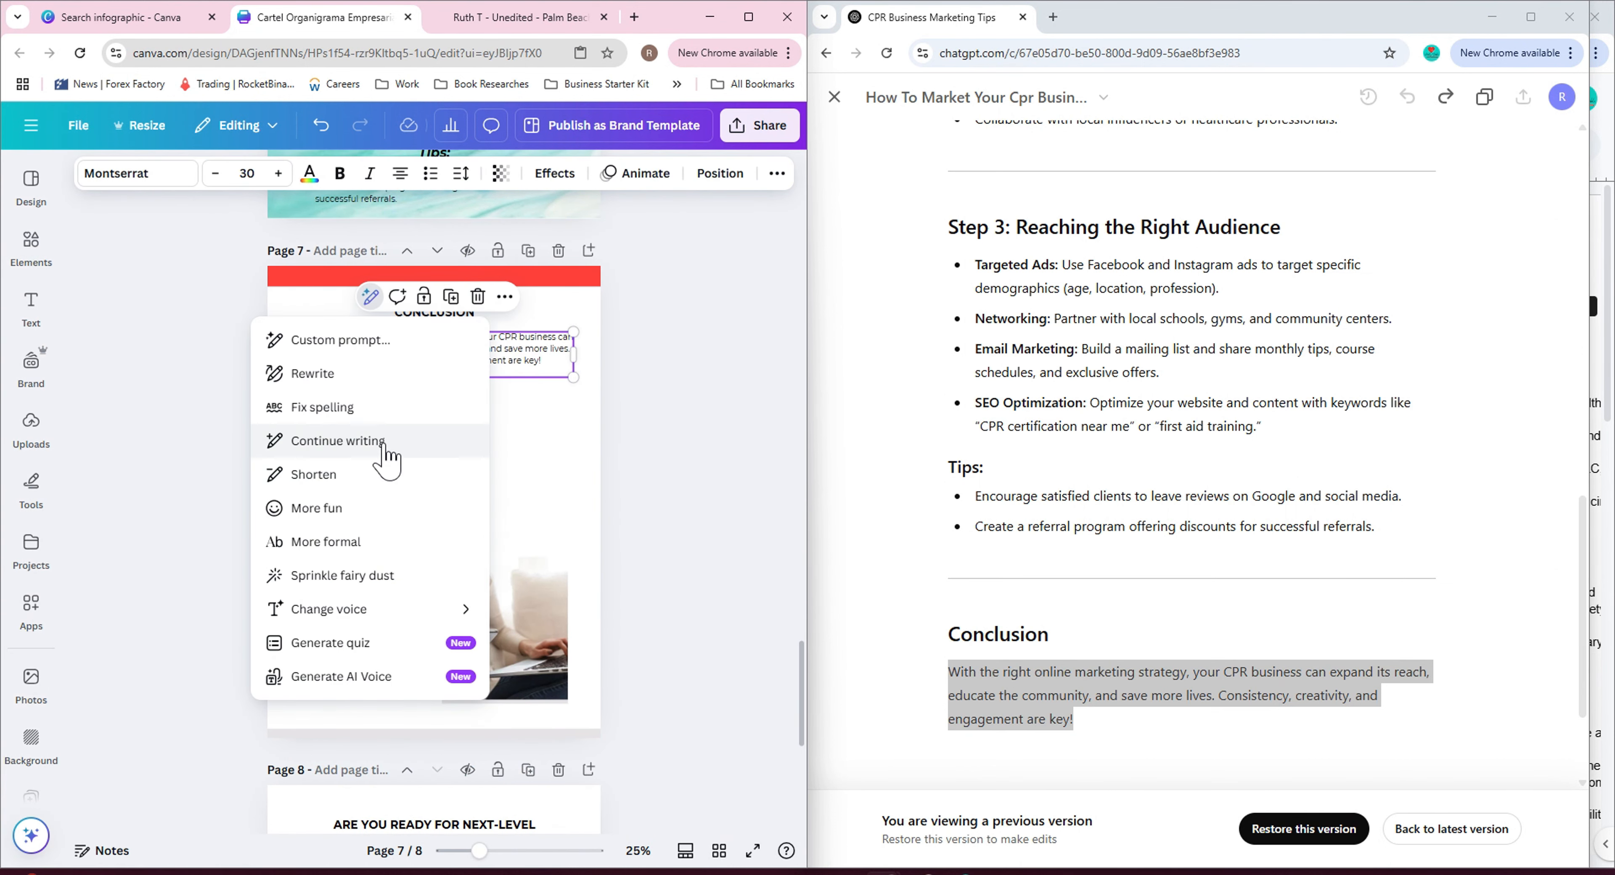
left_click(352, 439)
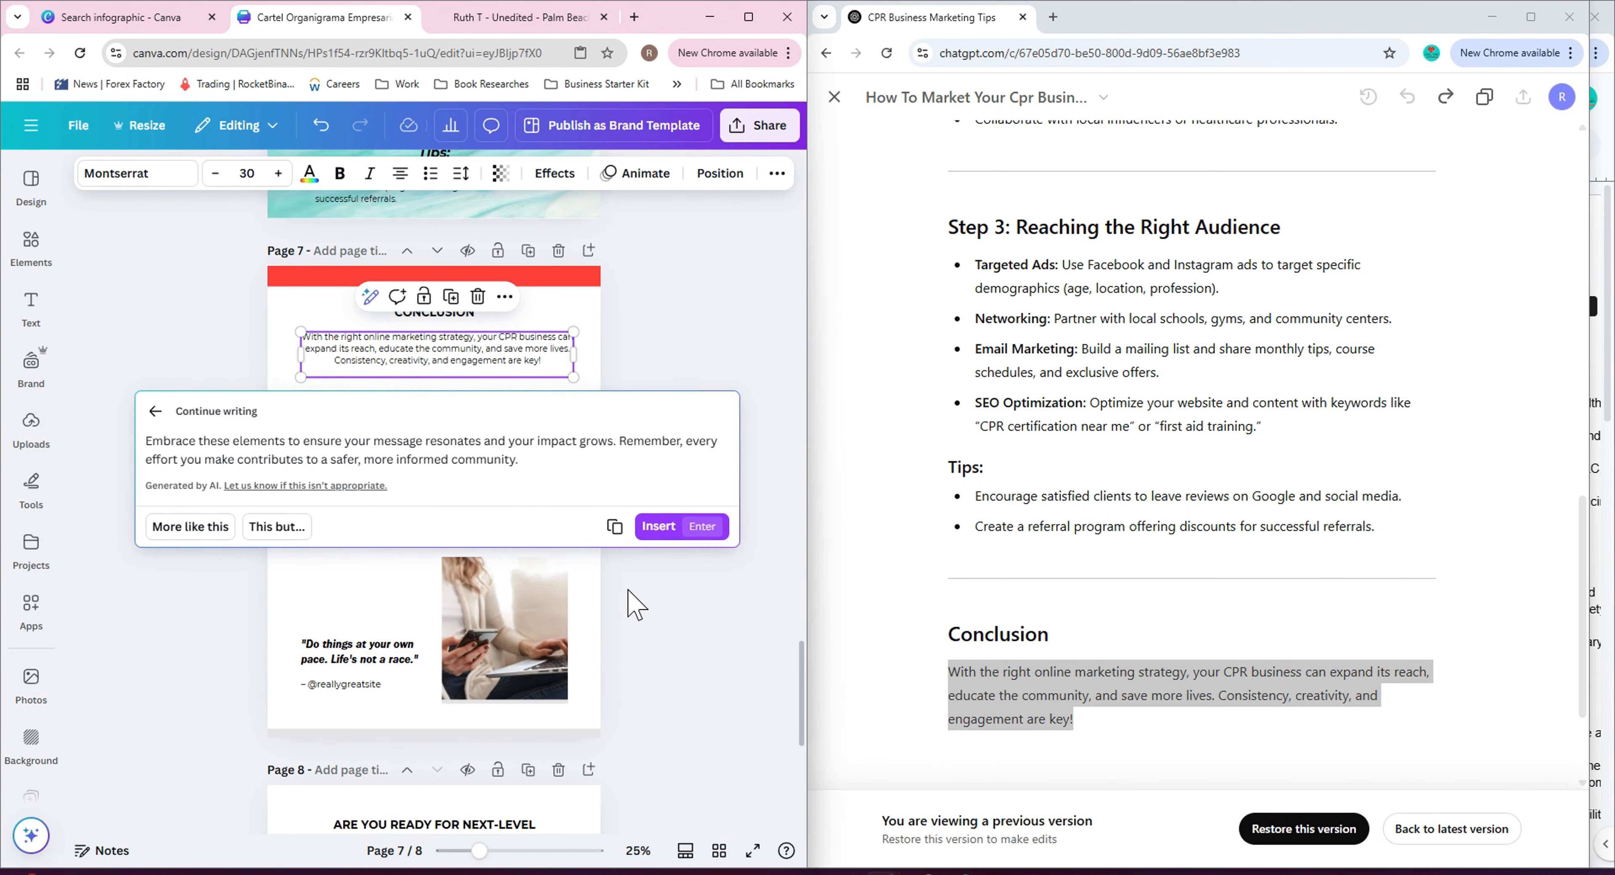
left_click(658, 526)
left_click(370, 296)
left_click(358, 439)
left_click(658, 583)
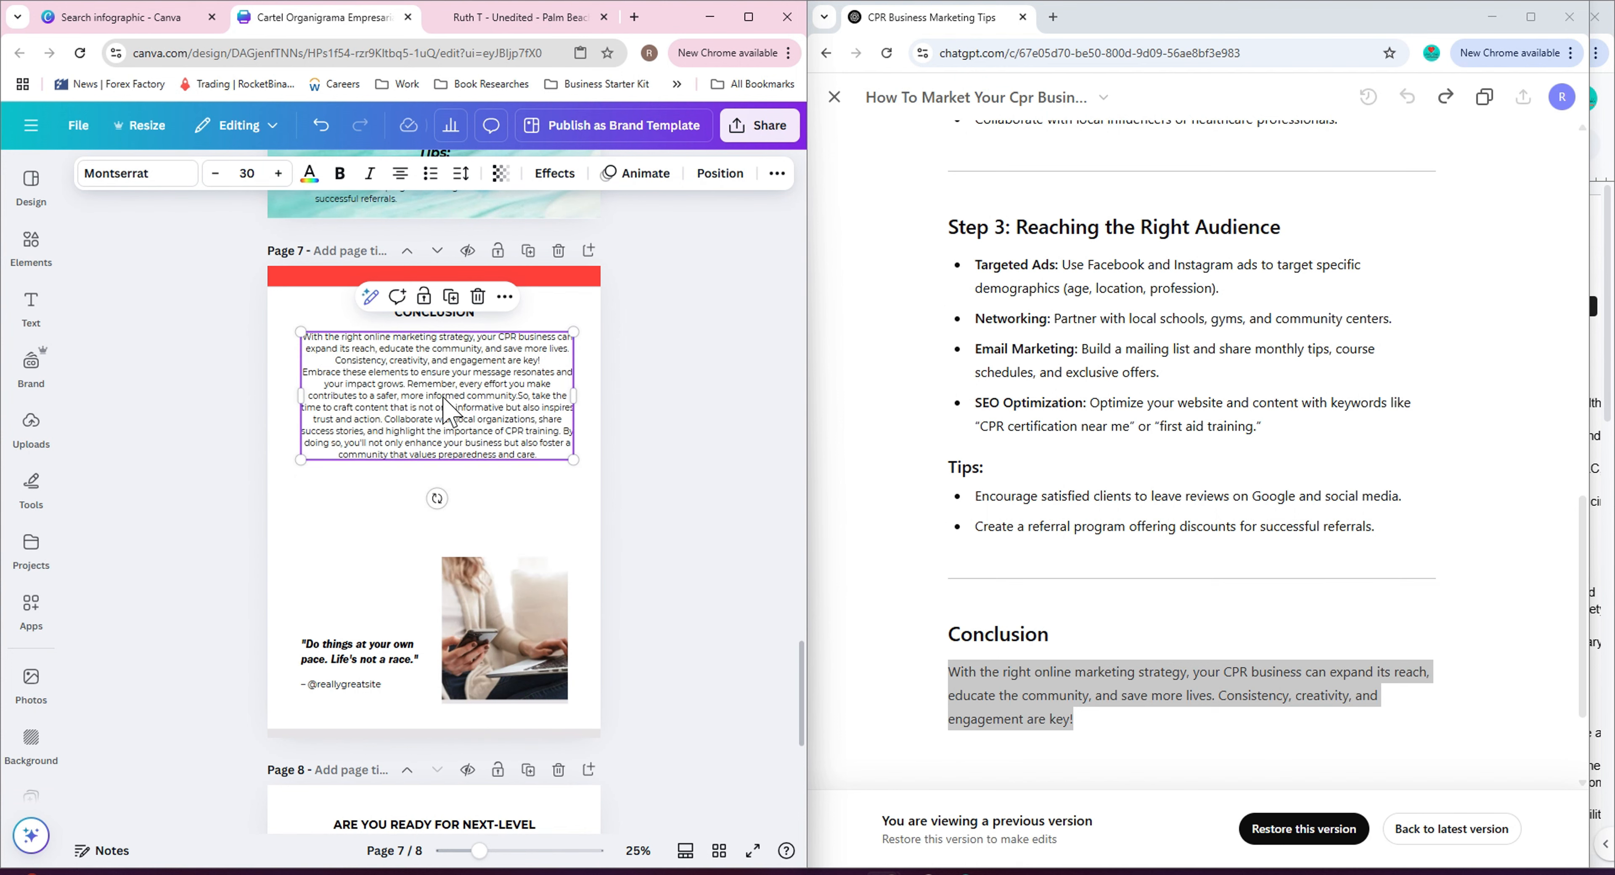
left_click(684, 475)
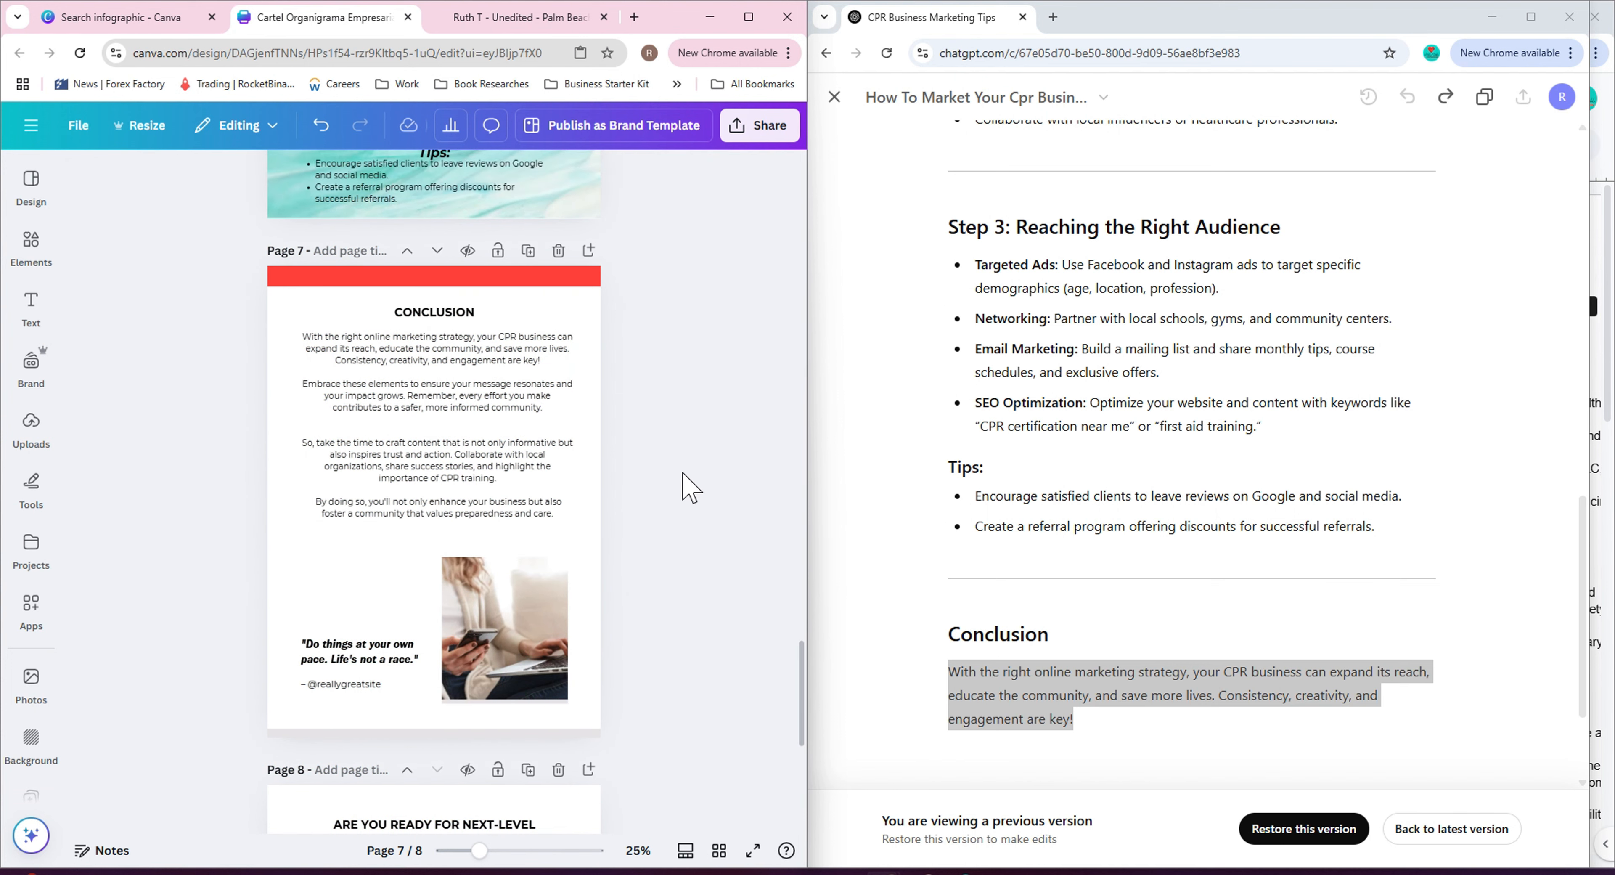
Generate a new page 7 quote with the Magic Write prompt 'write a quote to inspire the readers of this guide'.
left_click(360, 652)
left_click(300, 605)
left_click(328, 260)
left_click(703, 565)
left_click(357, 652)
left_click(303, 608)
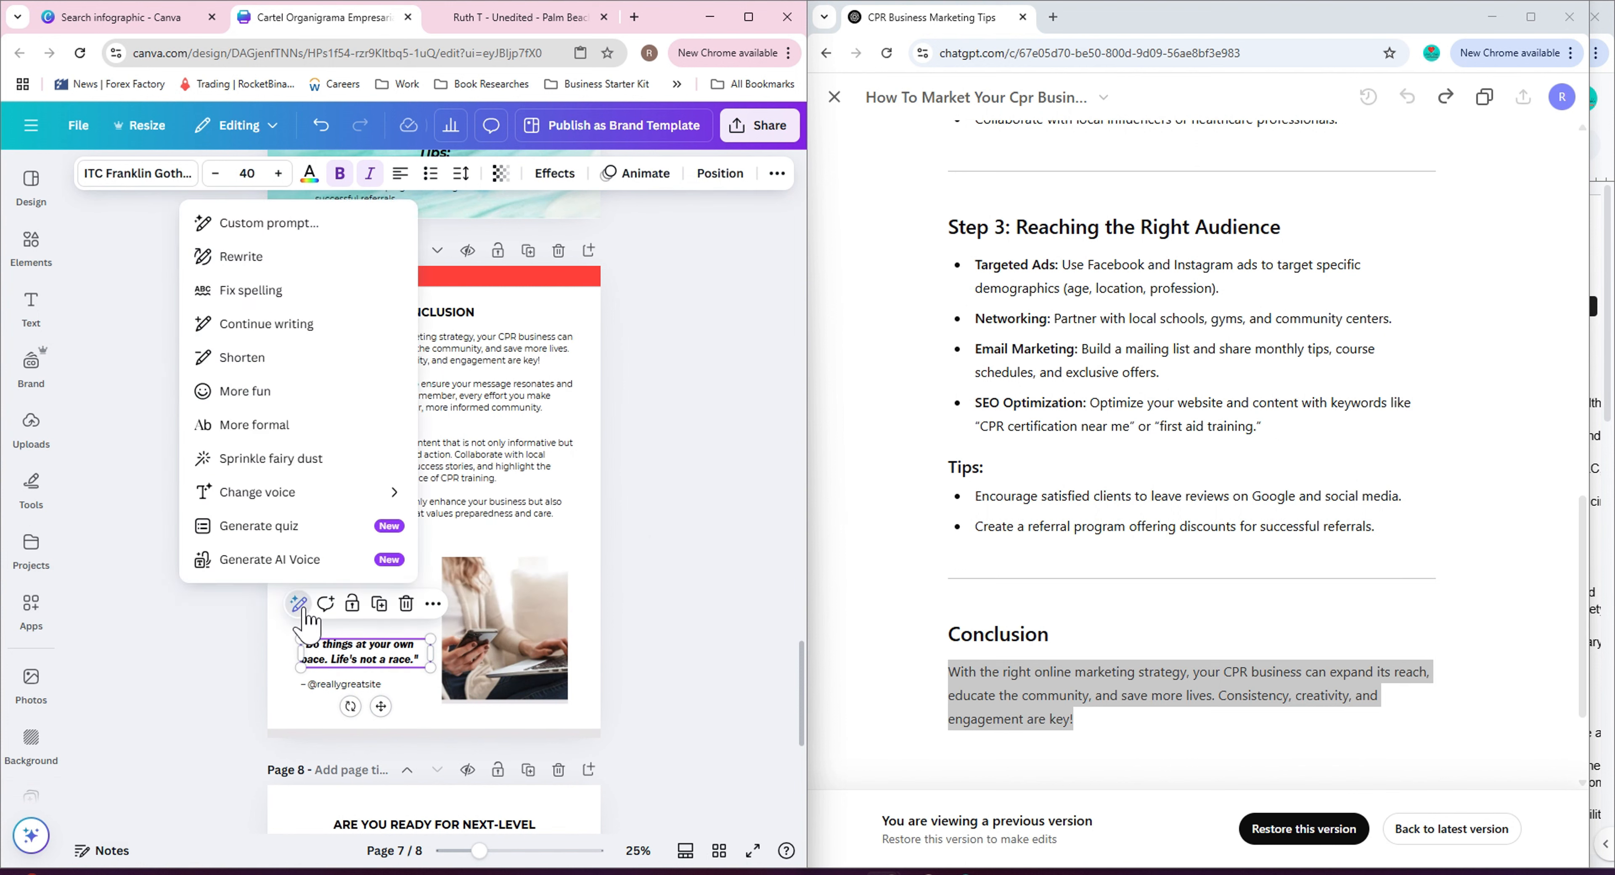
type("write a quote to inspire the reader")
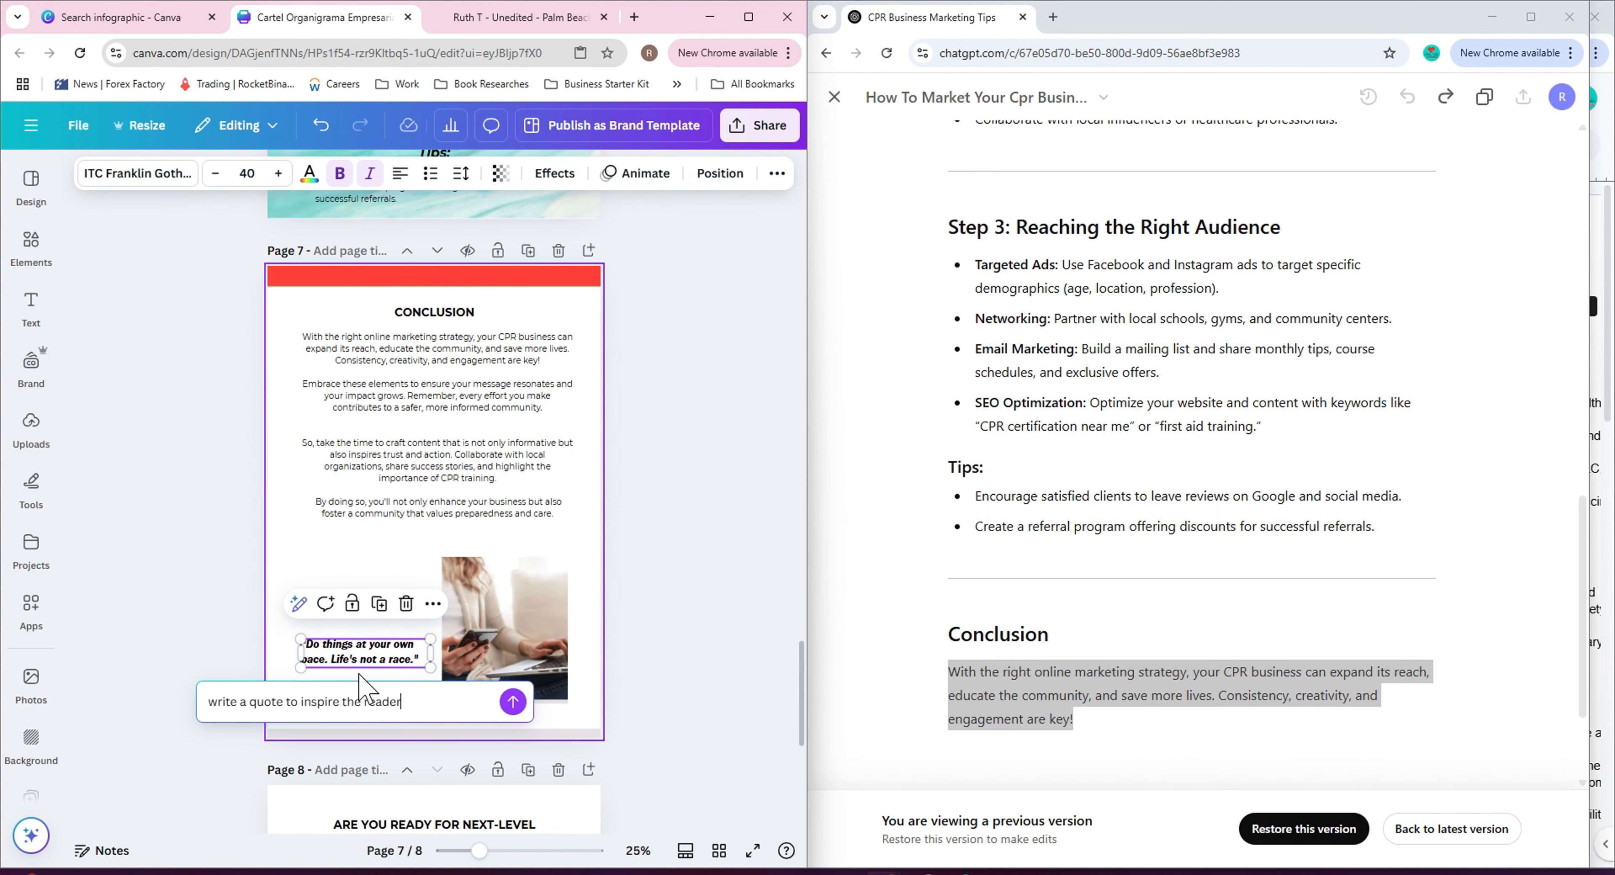
type("s of this guide")
key("Return")
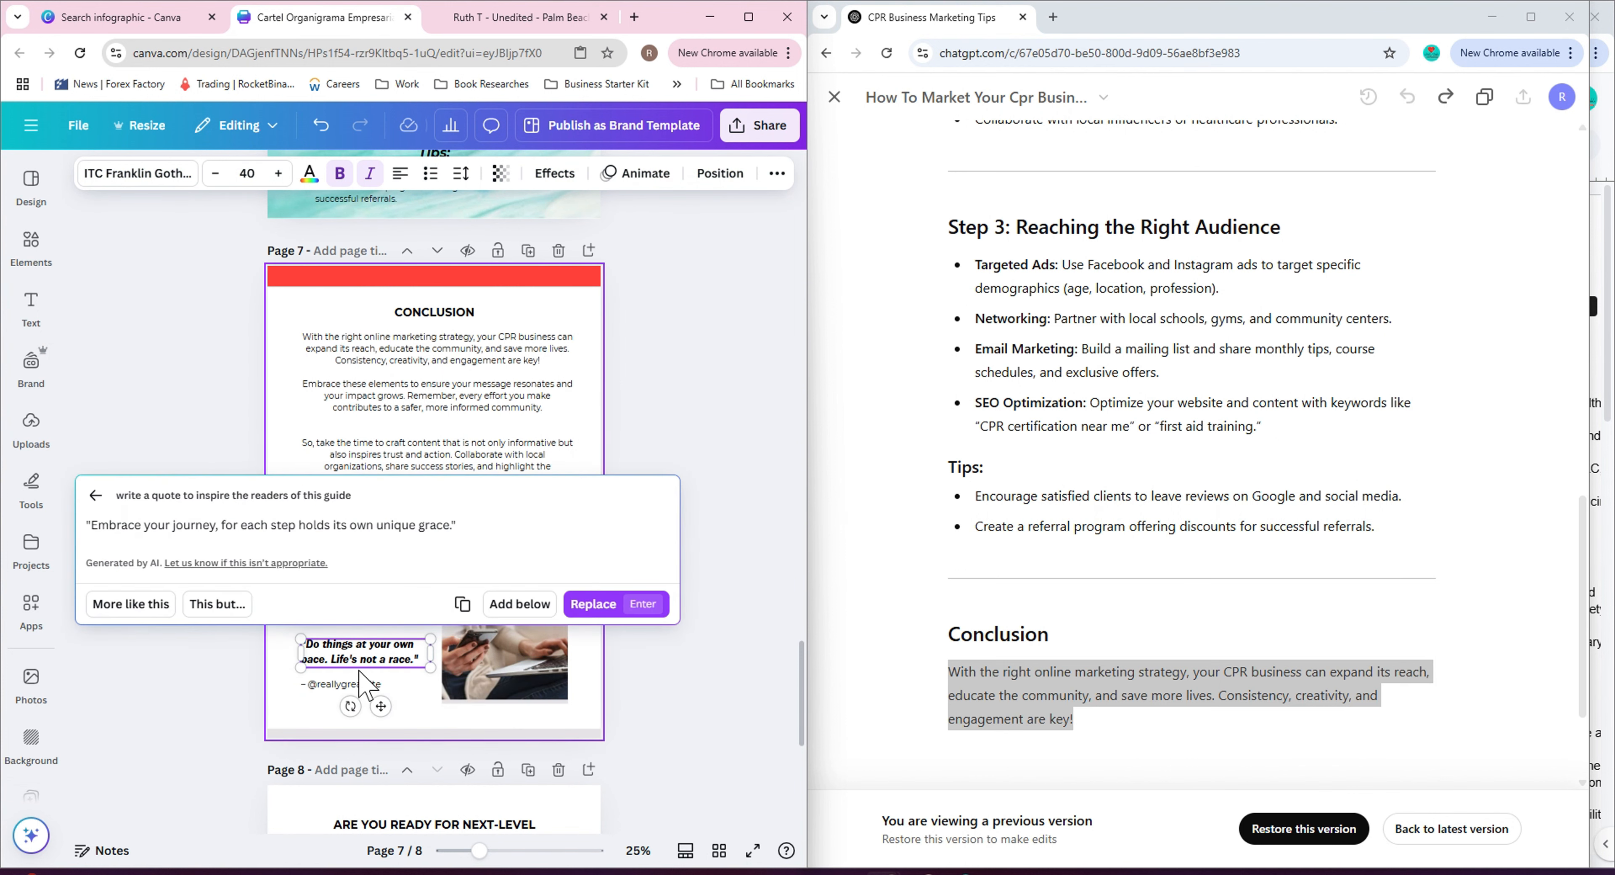
triple_click(378, 529)
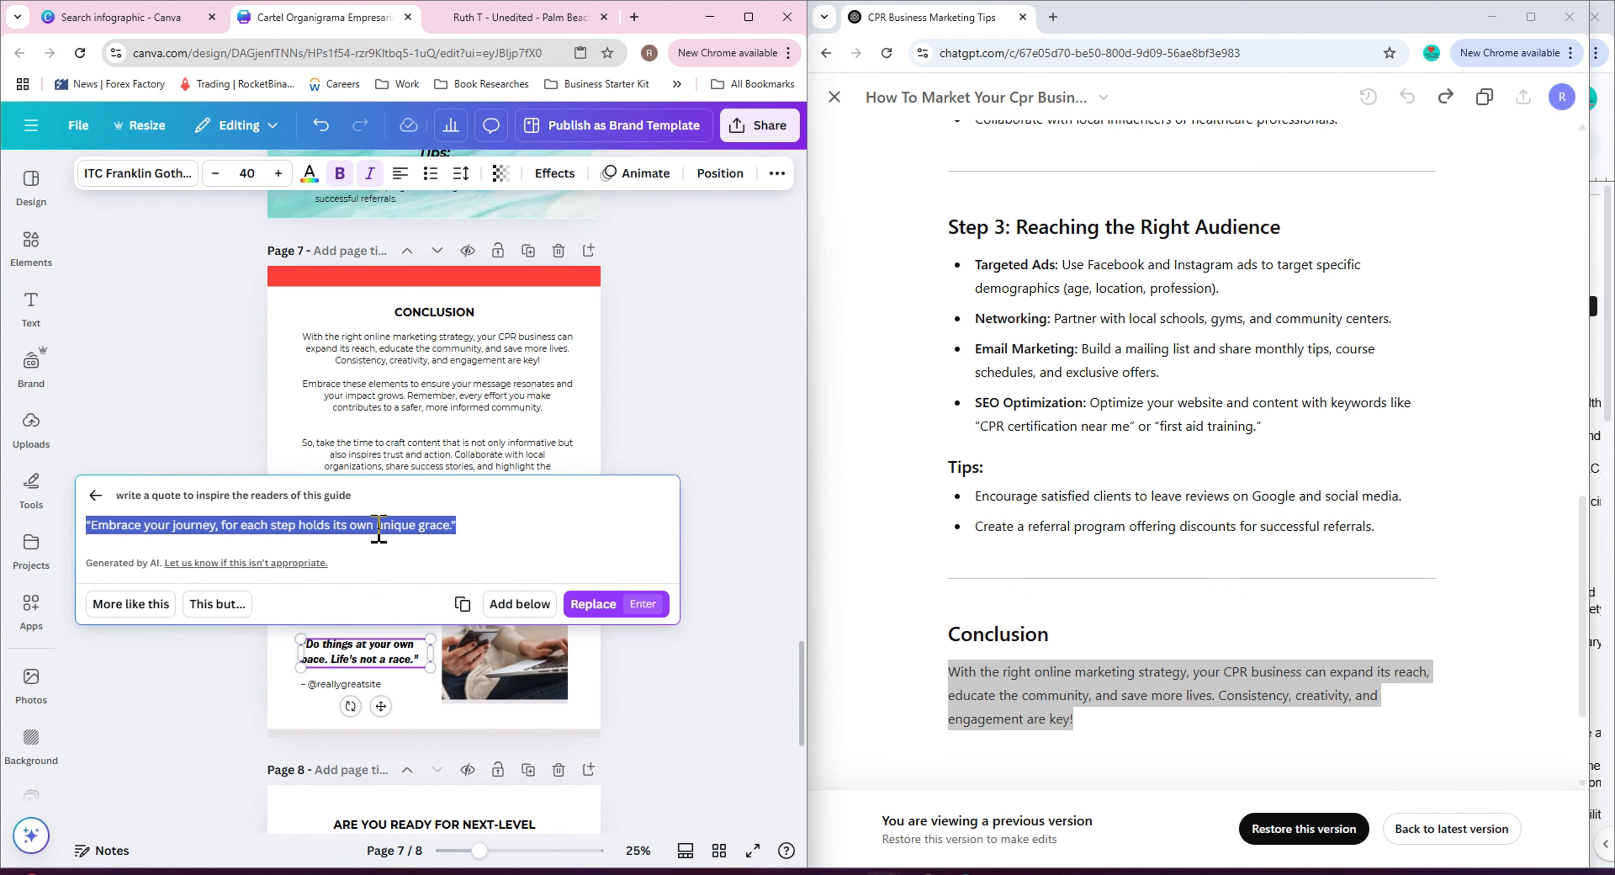
right_click(359, 524)
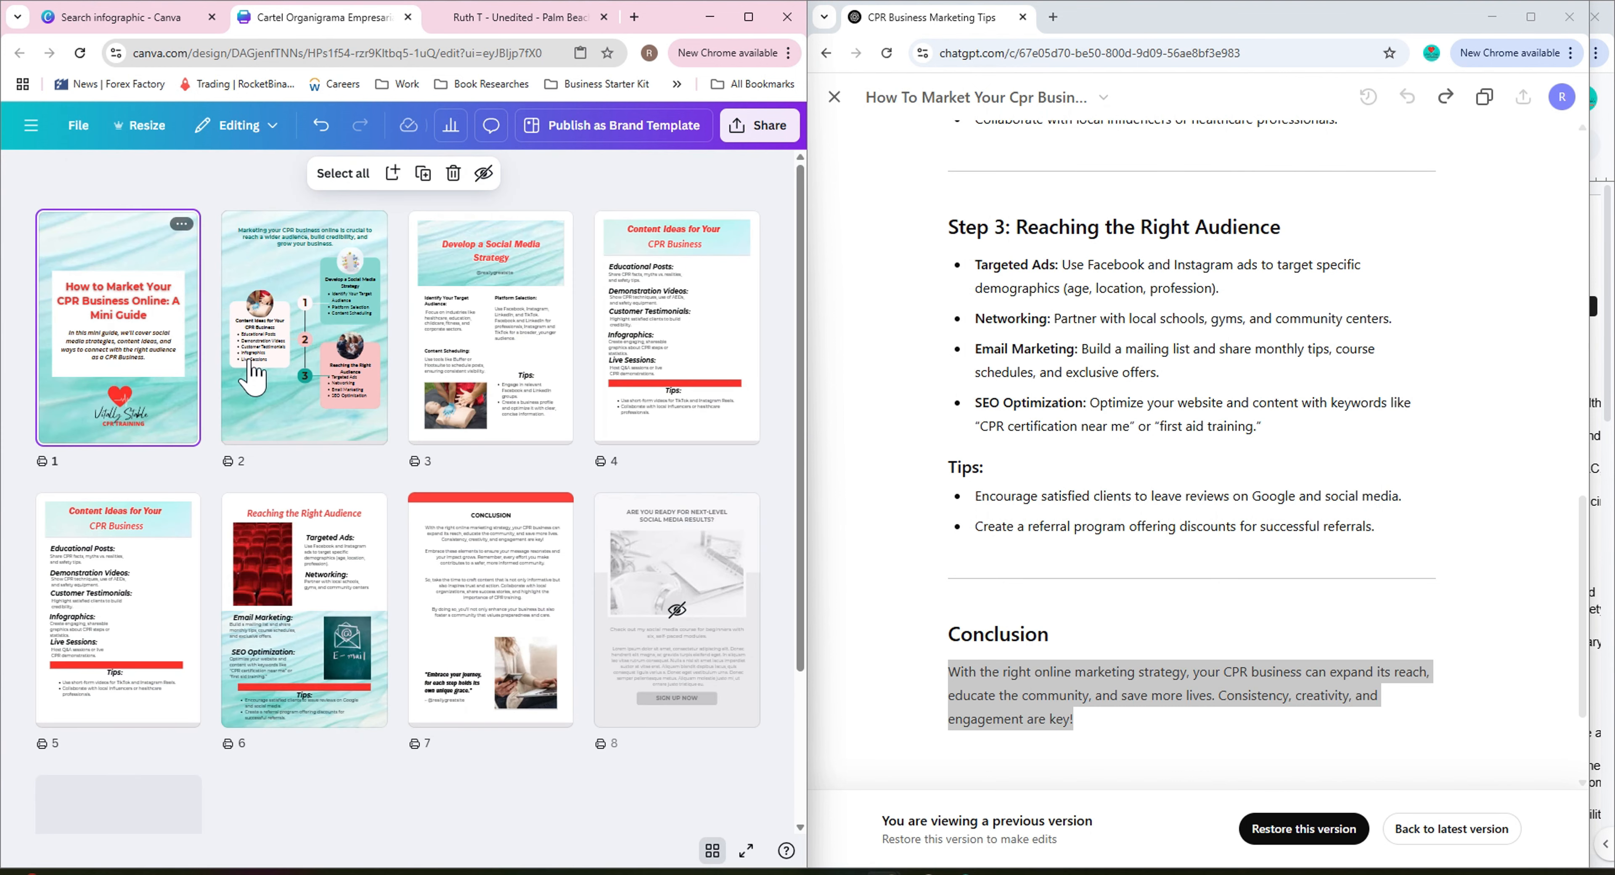
Hide page 8, the social media course promotion page.
double_click(141, 329)
scroll(692, 682, "down", 3)
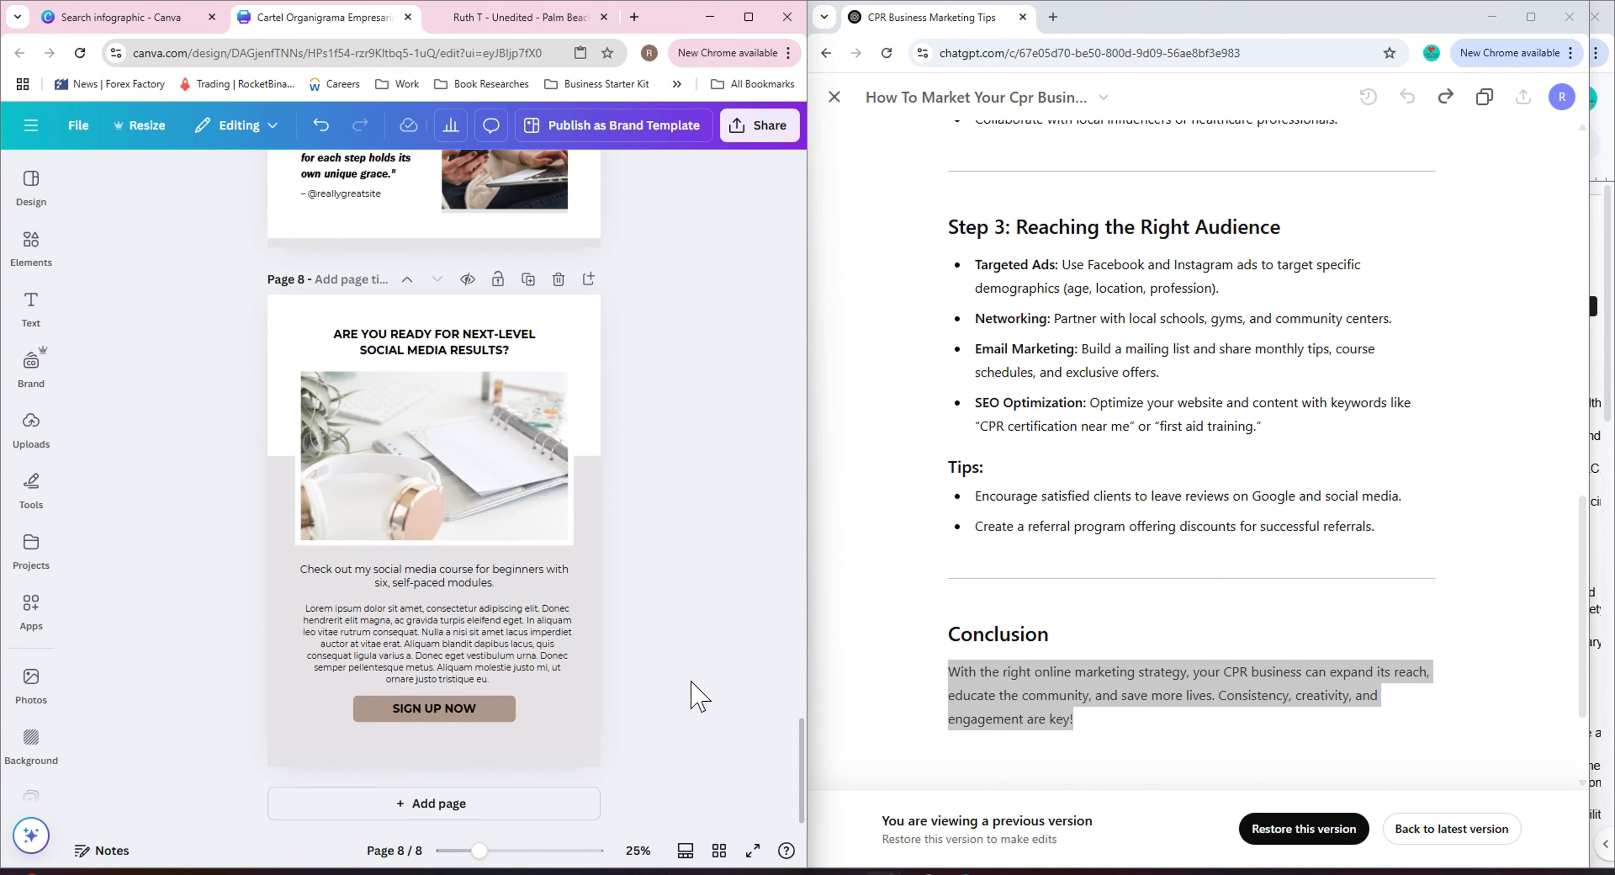
left_click(720, 852)
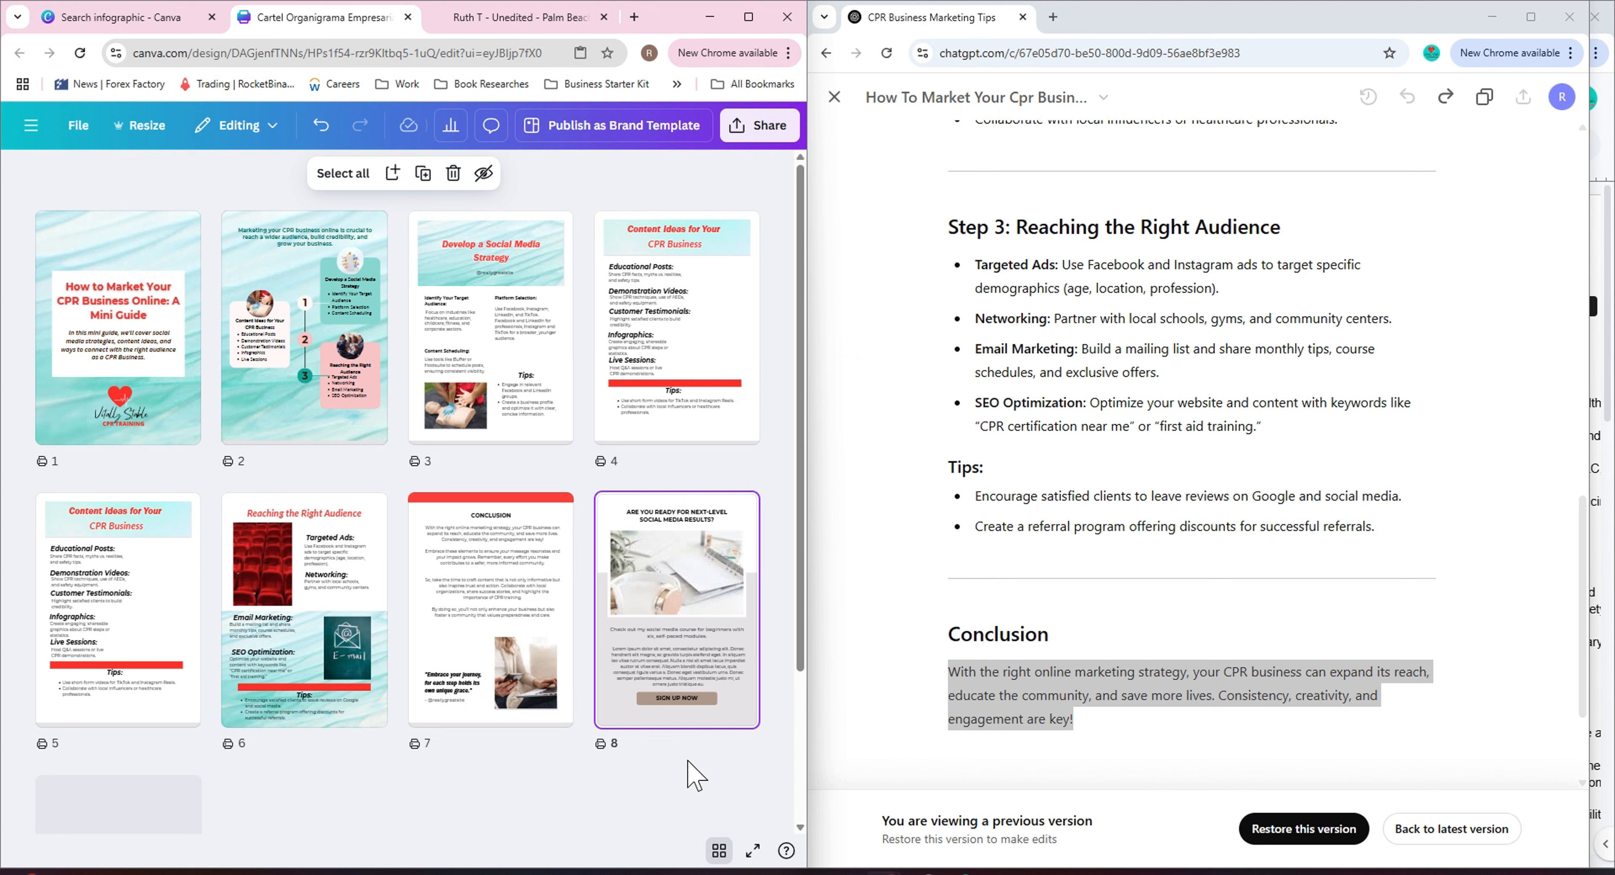
left_click(720, 850)
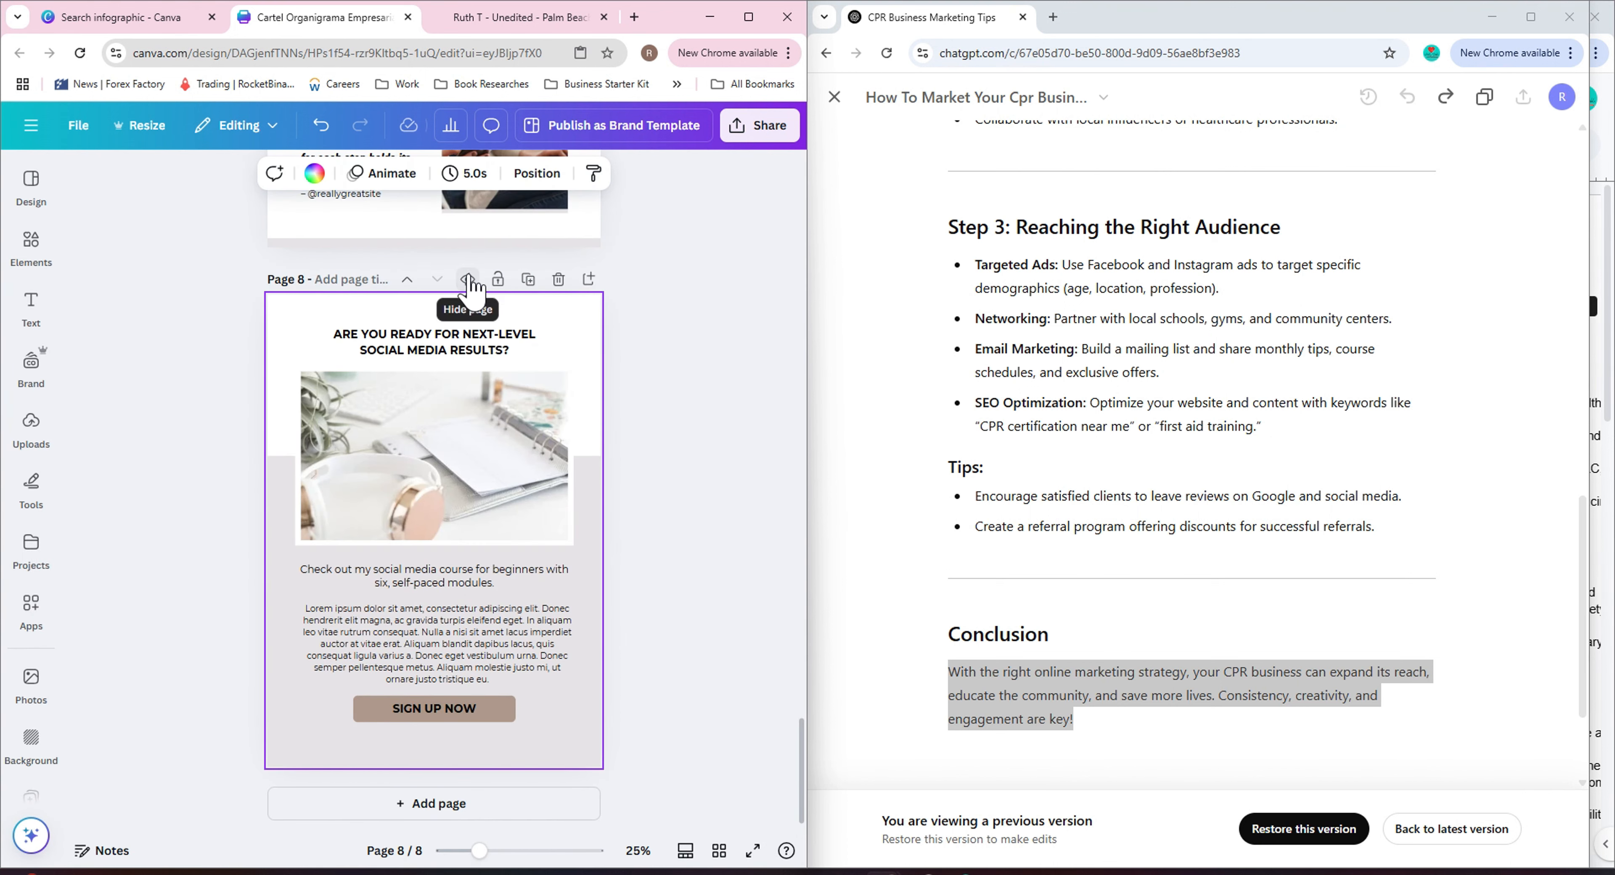
left_click(720, 850)
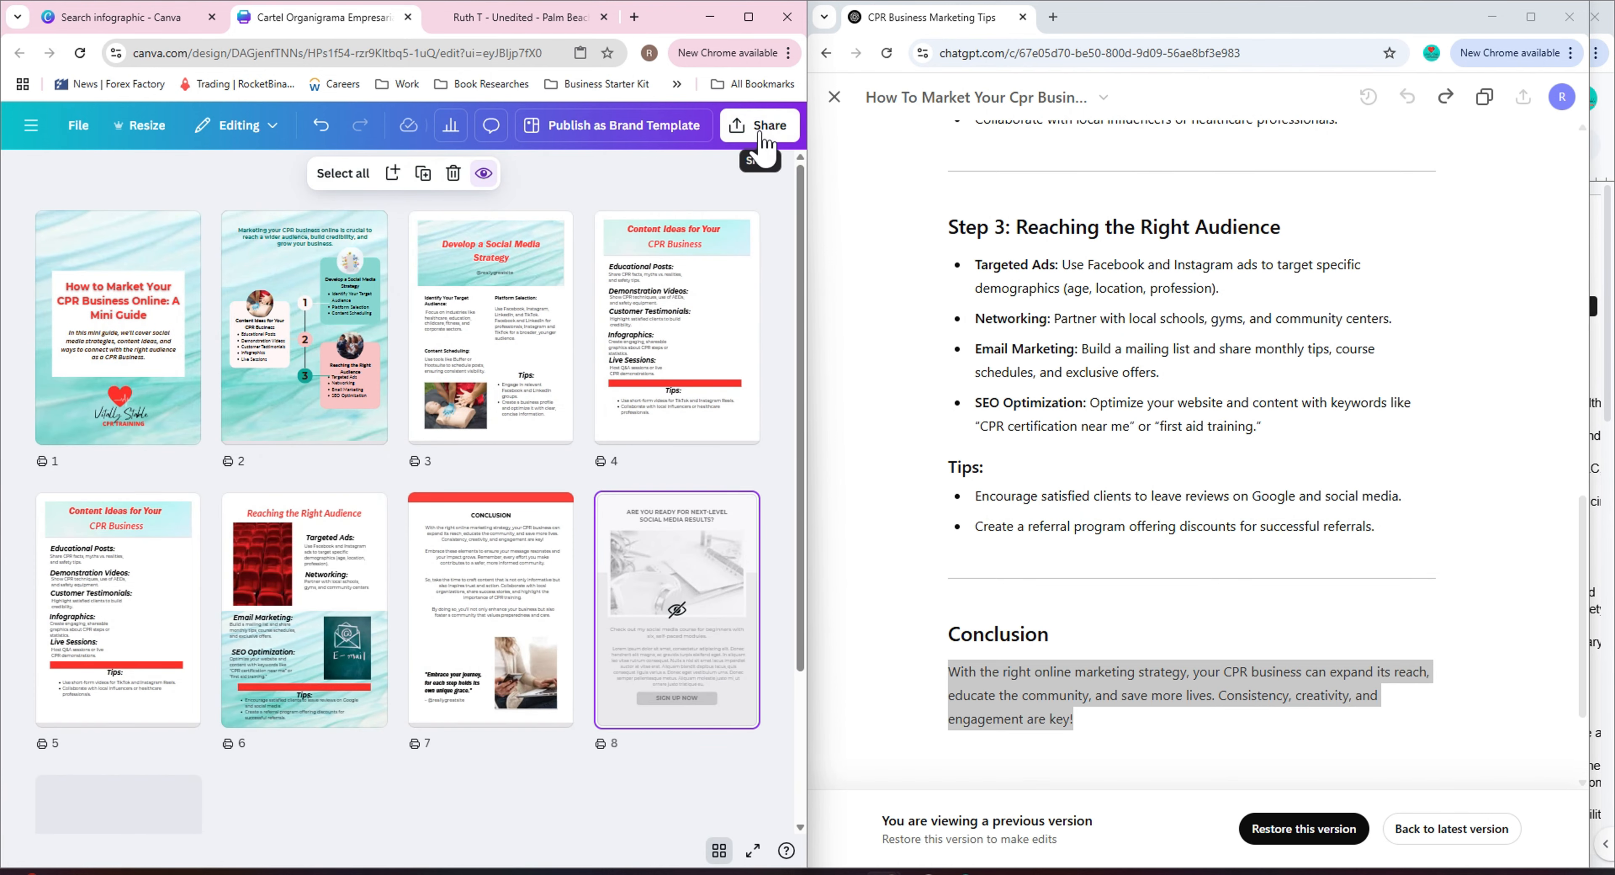
Set up a PDF Standard download of pages 1–7, excluding the hidden page 8.
left_click(761, 132)
left_click(501, 476)
left_click(635, 251)
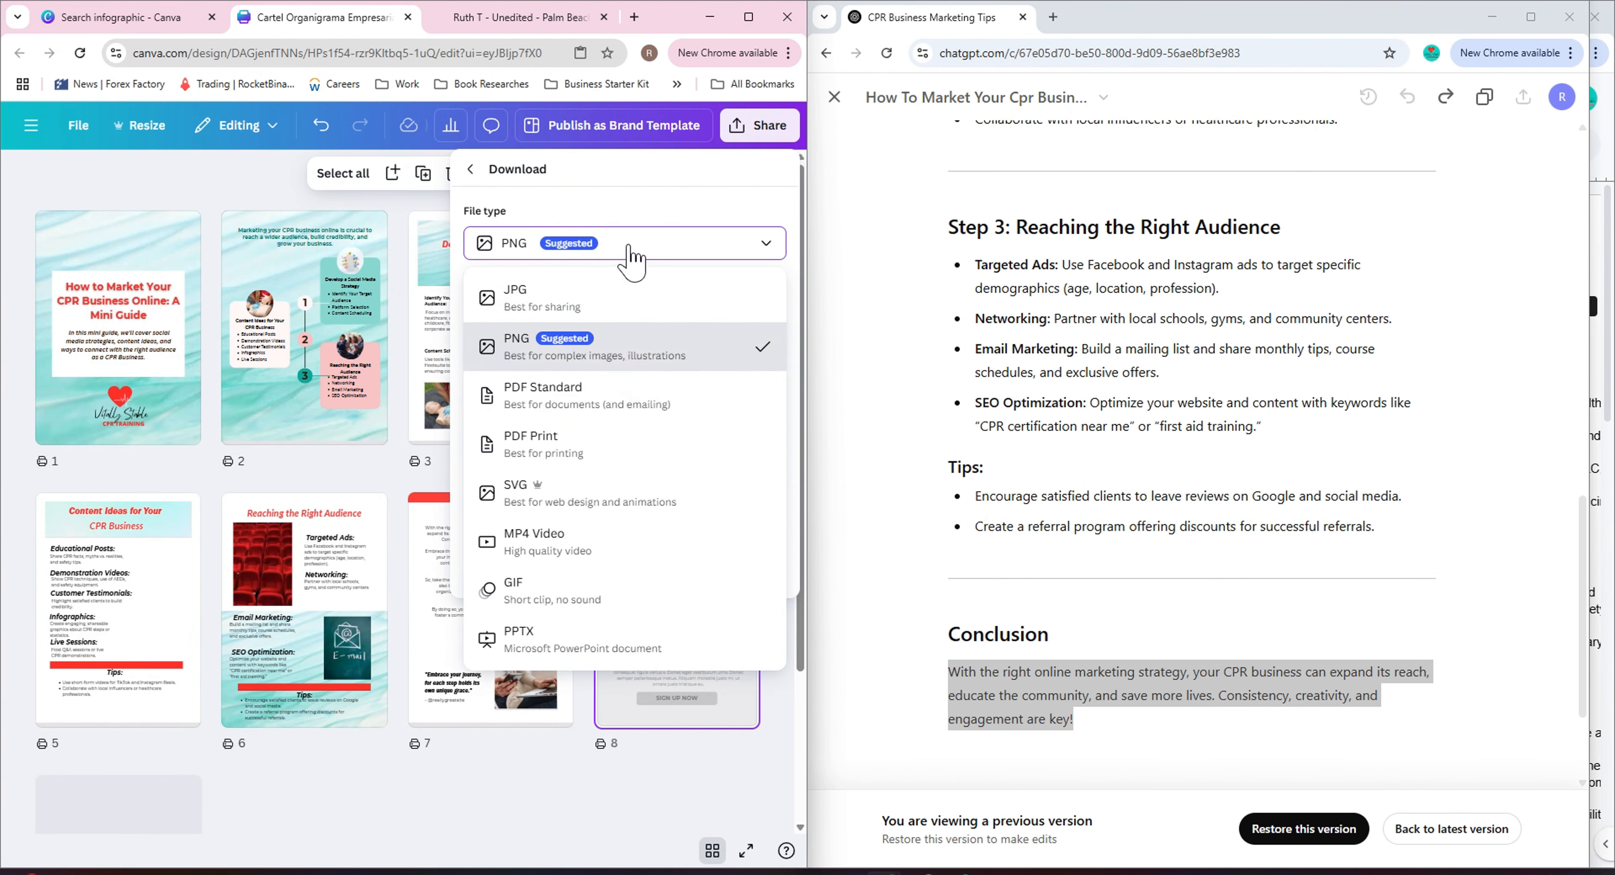
left_click(637, 405)
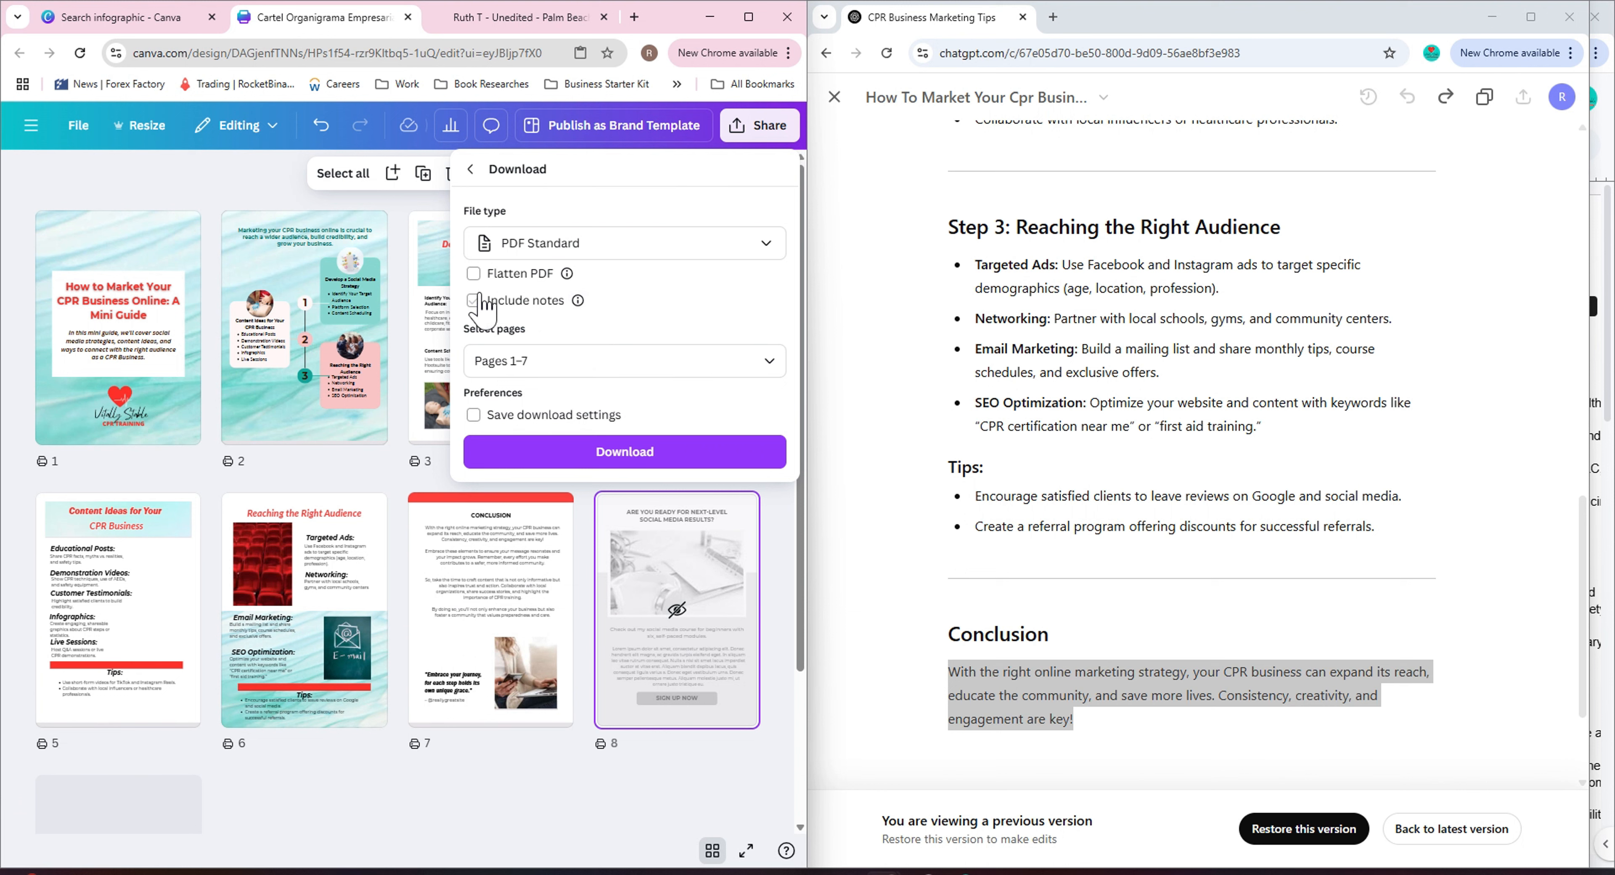
left_click(608, 355)
scroll(627, 539, "down", 3)
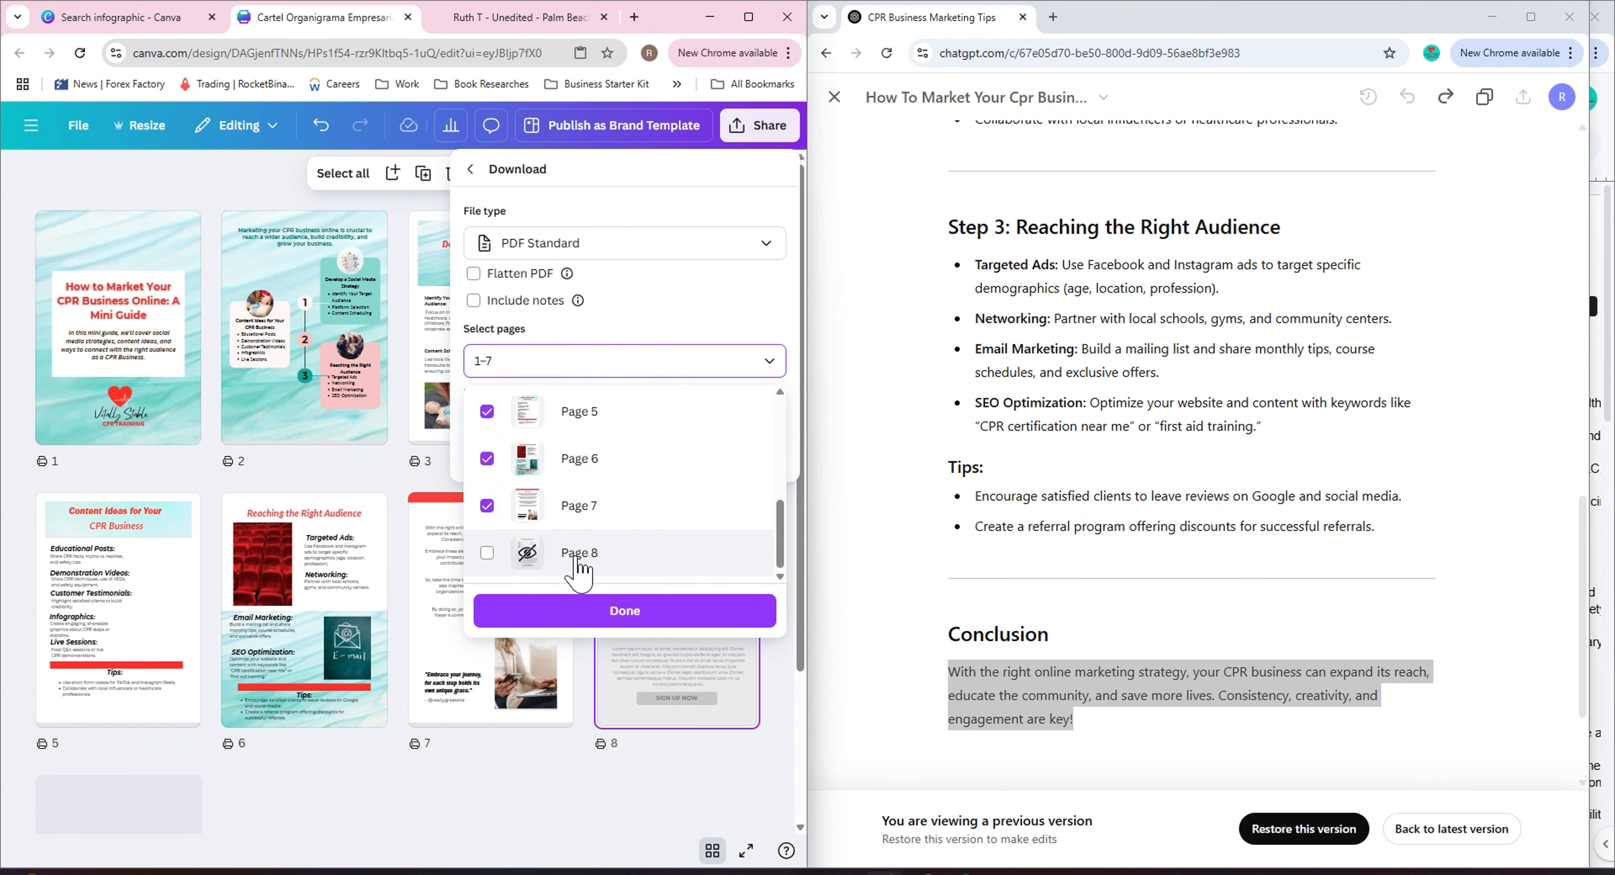
scroll(596, 558, "up", 5)
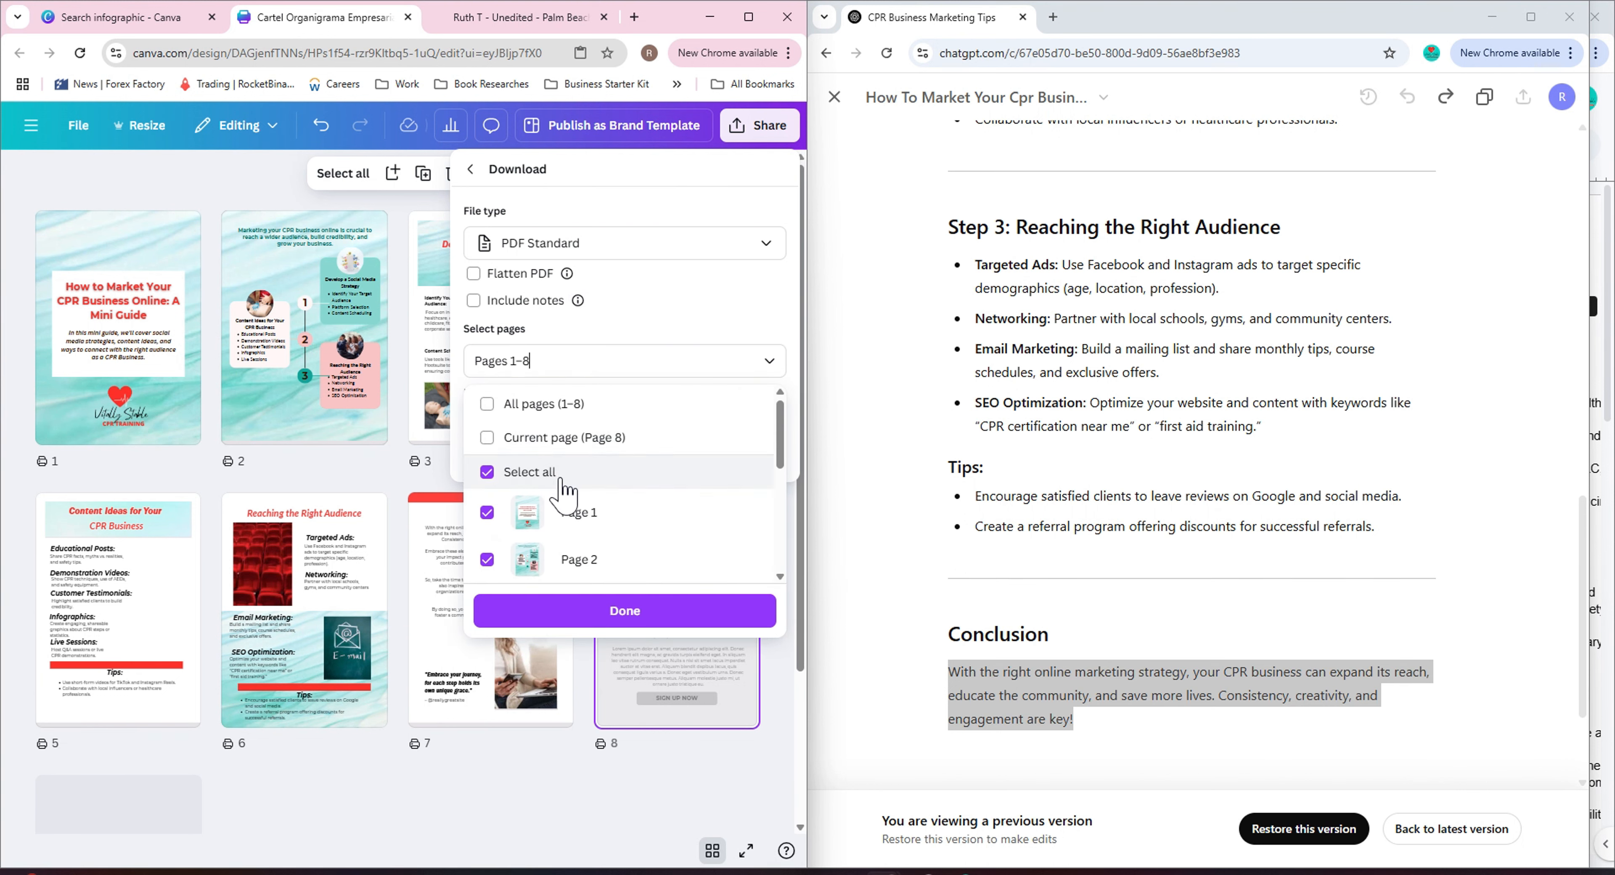
left_click(505, 408)
left_click(505, 407)
scroll(652, 527, "down", 3)
scroll(533, 464, "up", 3)
left_click(502, 441)
left_click(487, 476)
scroll(628, 533, "down", 3)
left_click(487, 567)
left_click(602, 611)
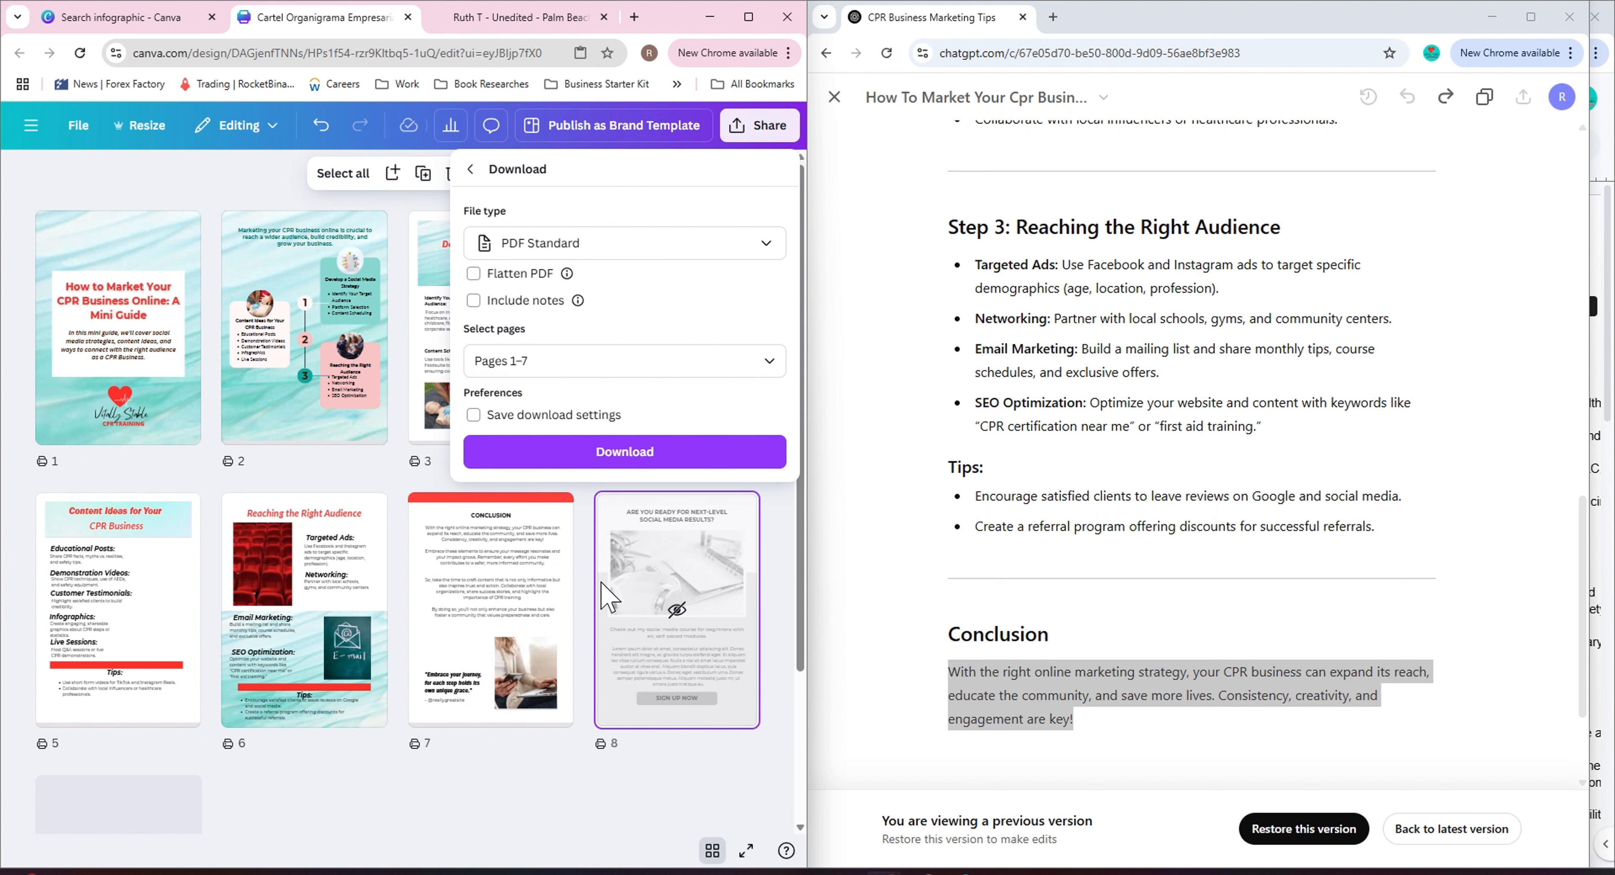
left_click(479, 171)
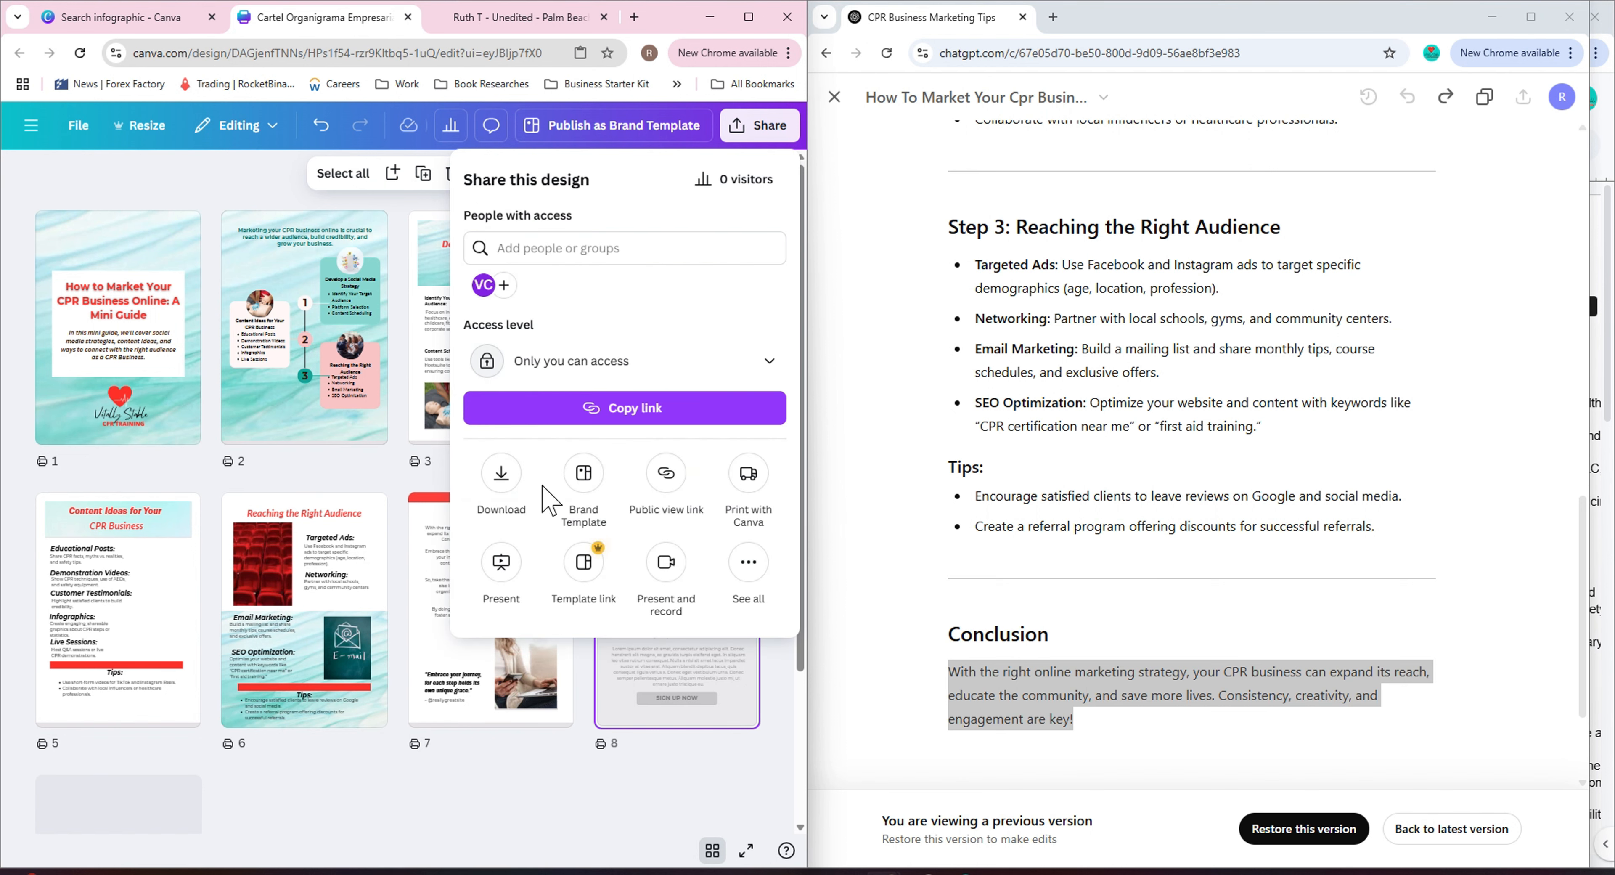
left_click(588, 570)
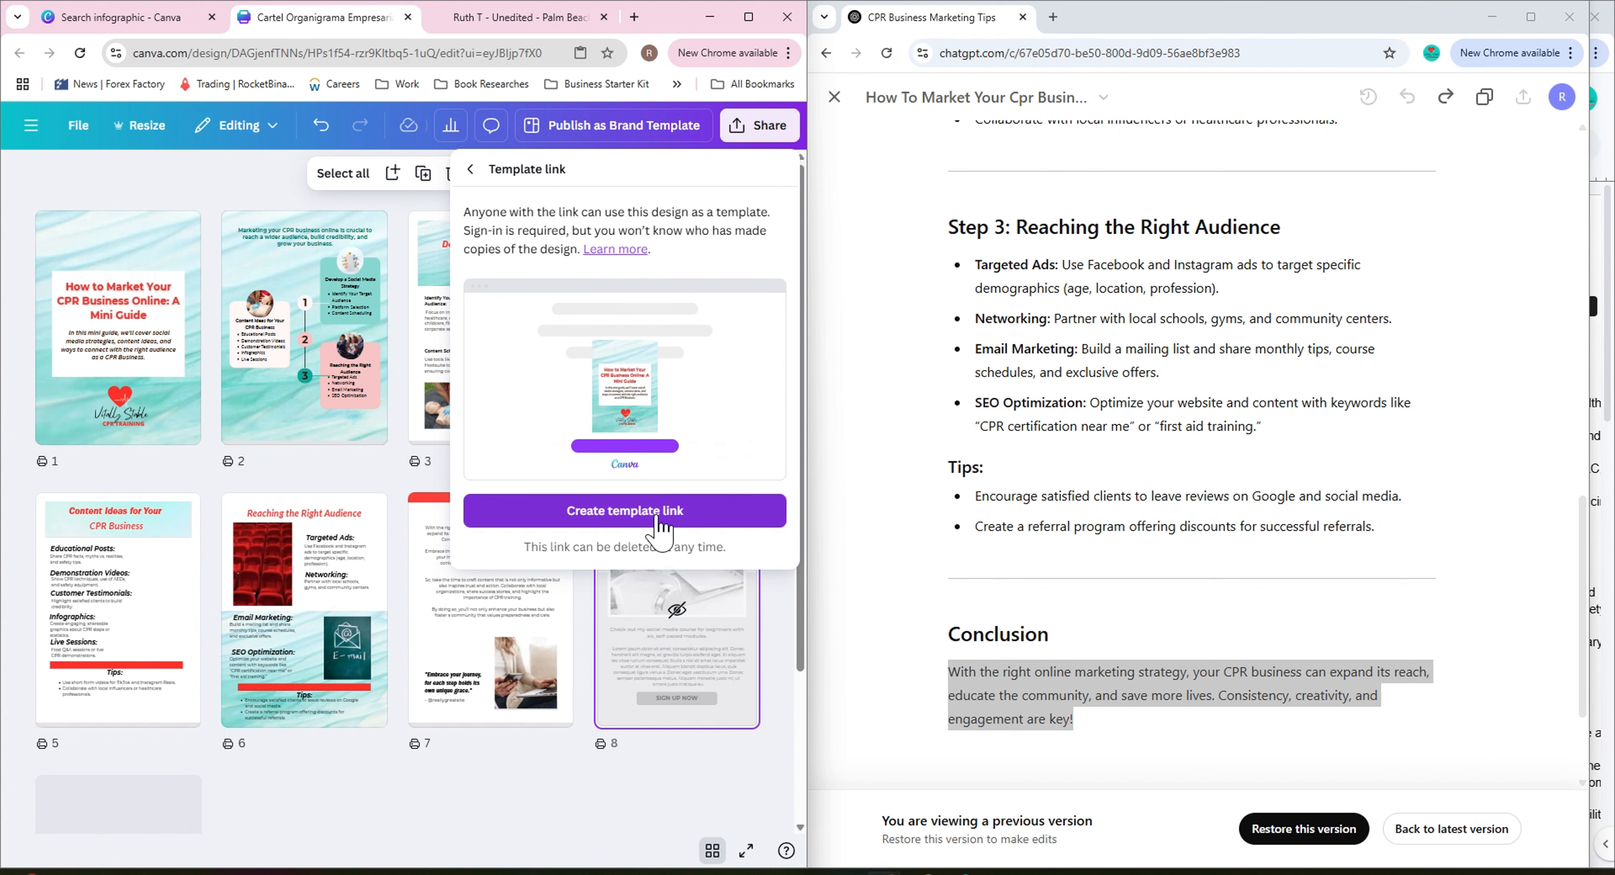
left_click(478, 170)
left_click(282, 185)
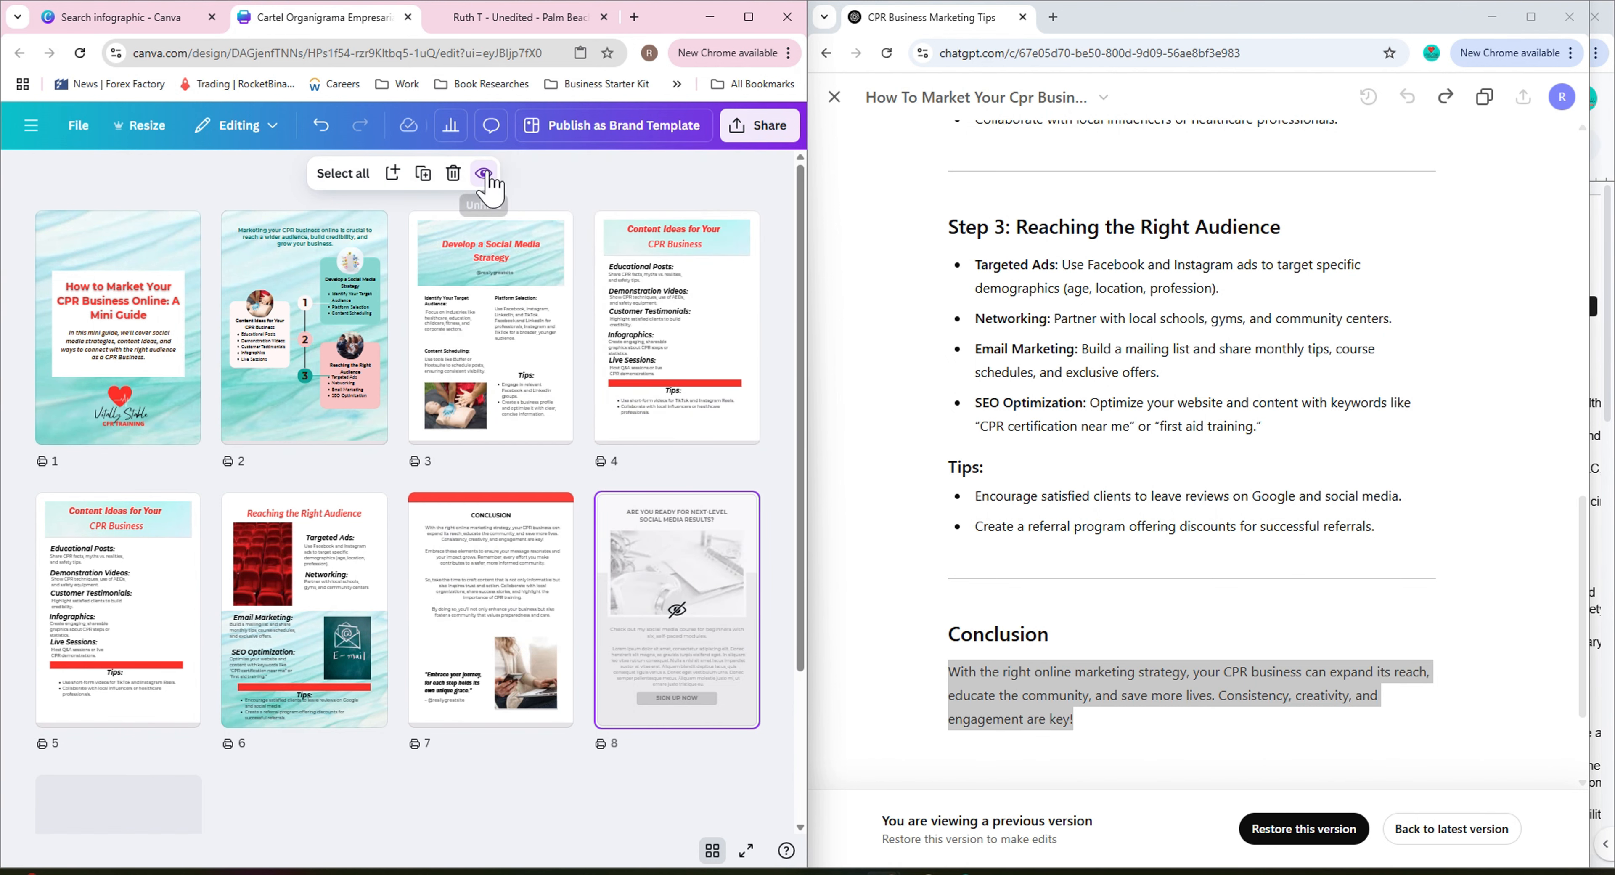
Scroll through every page of the guide to review the finished design.
double_click(136, 367)
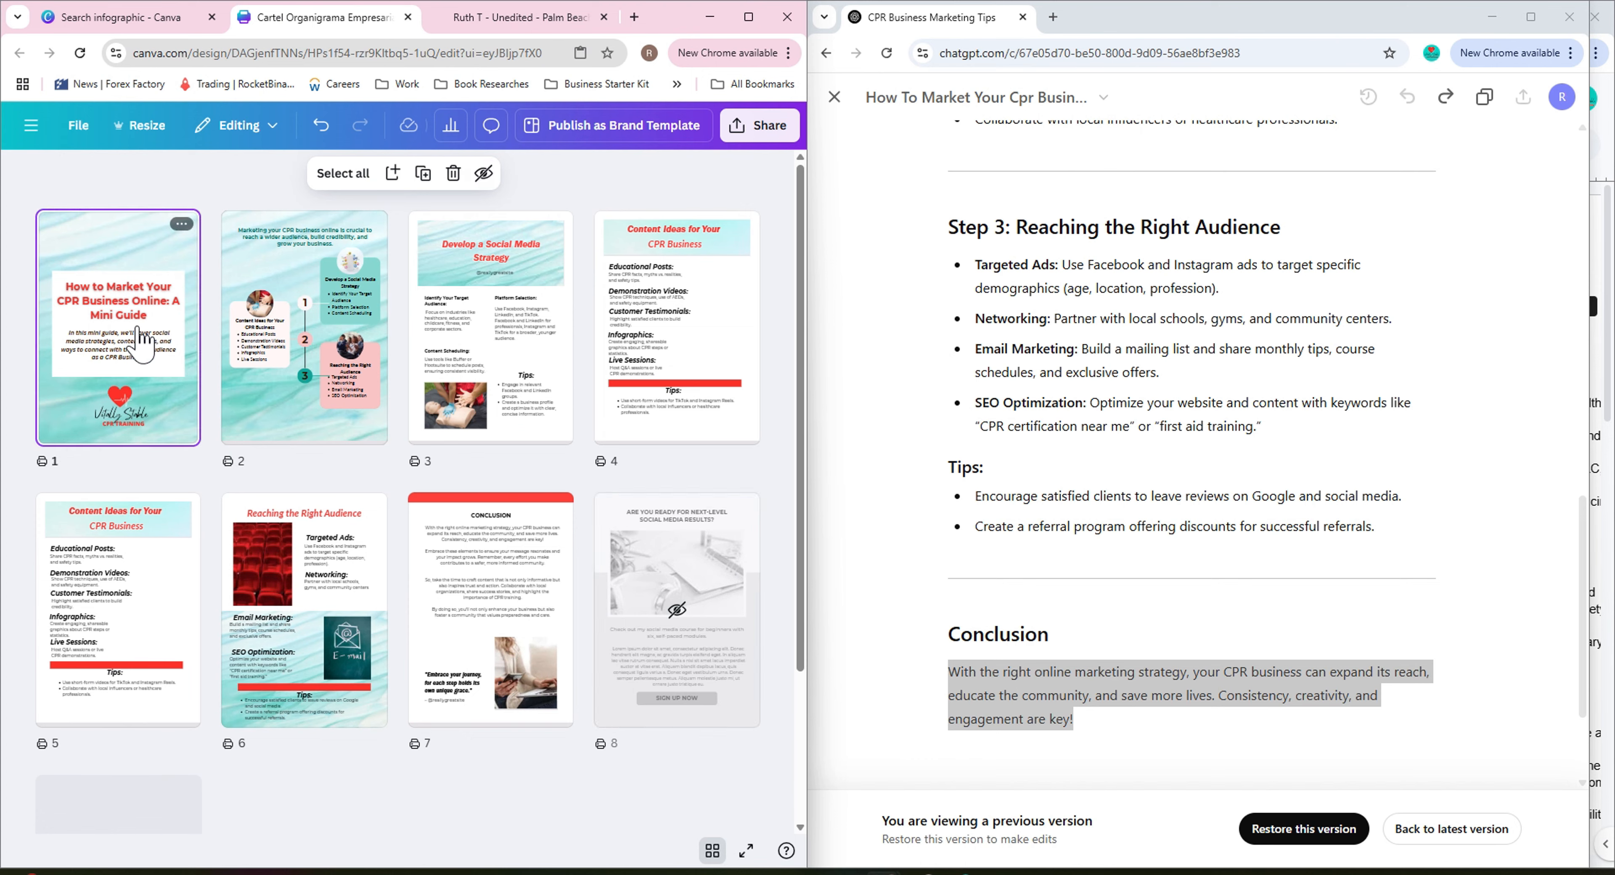
scroll(739, 376, "down", 6)
scroll(739, 380, "down", 10)
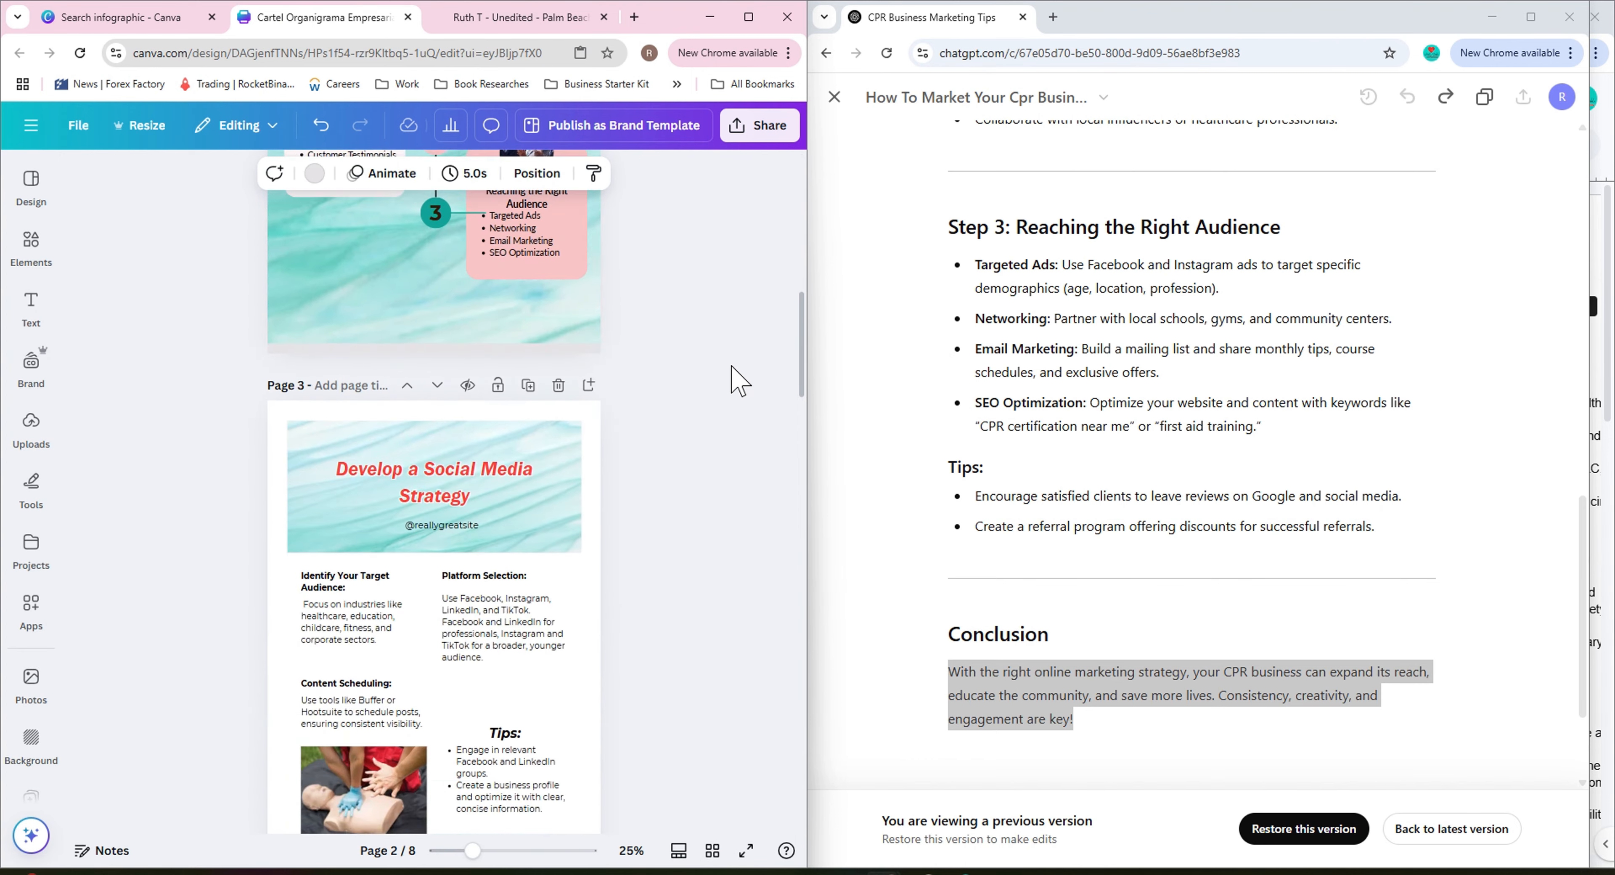
scroll(729, 380, "down", 5)
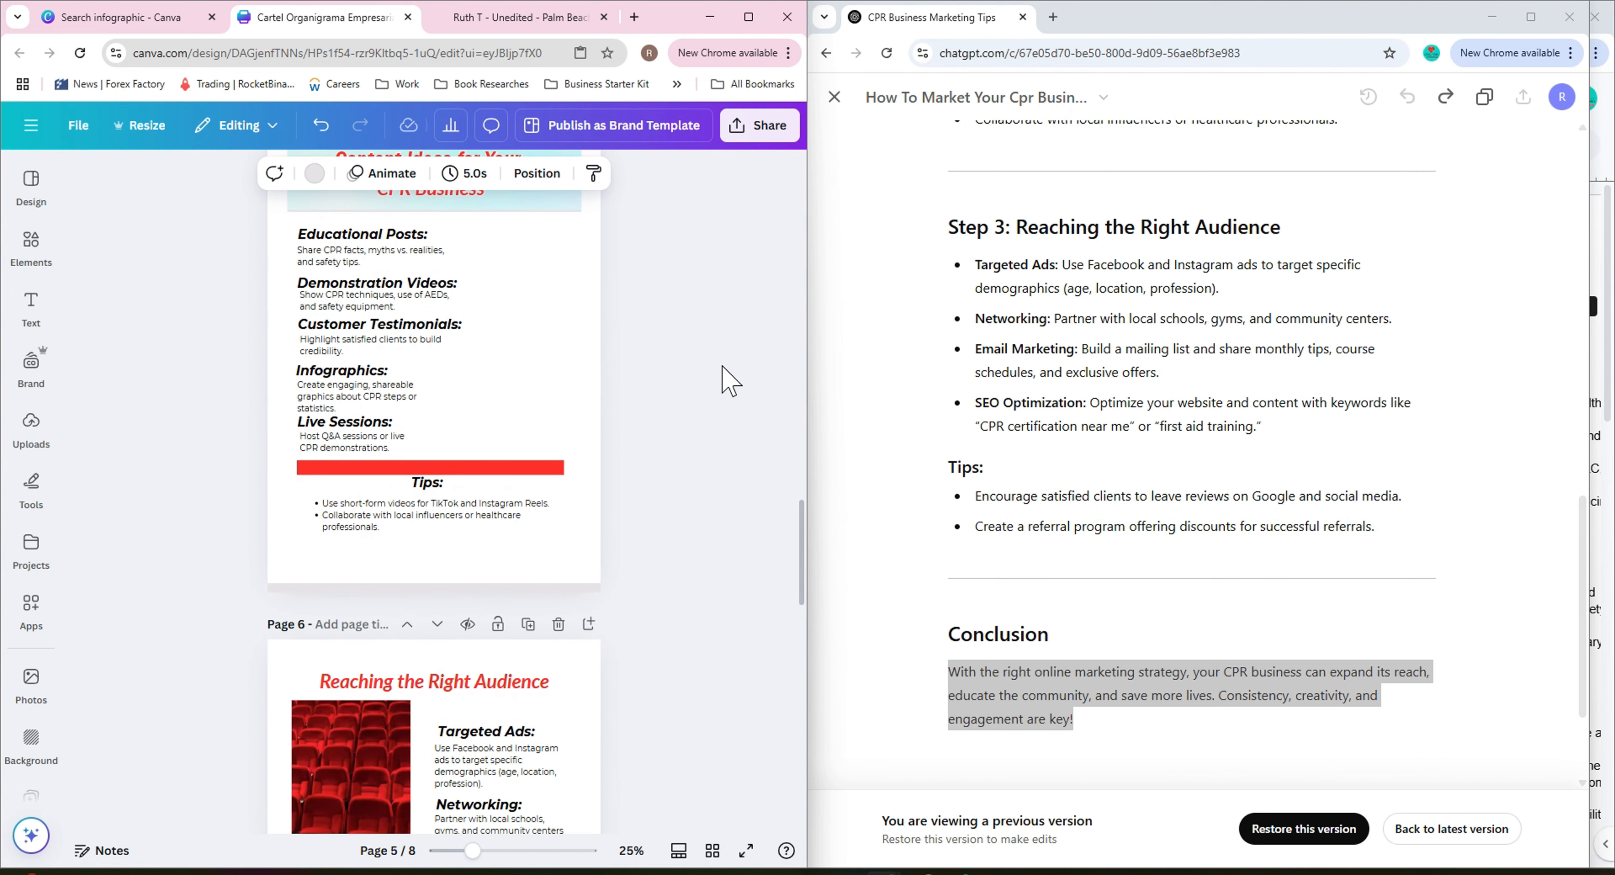
scroll(728, 380, "down", 7)
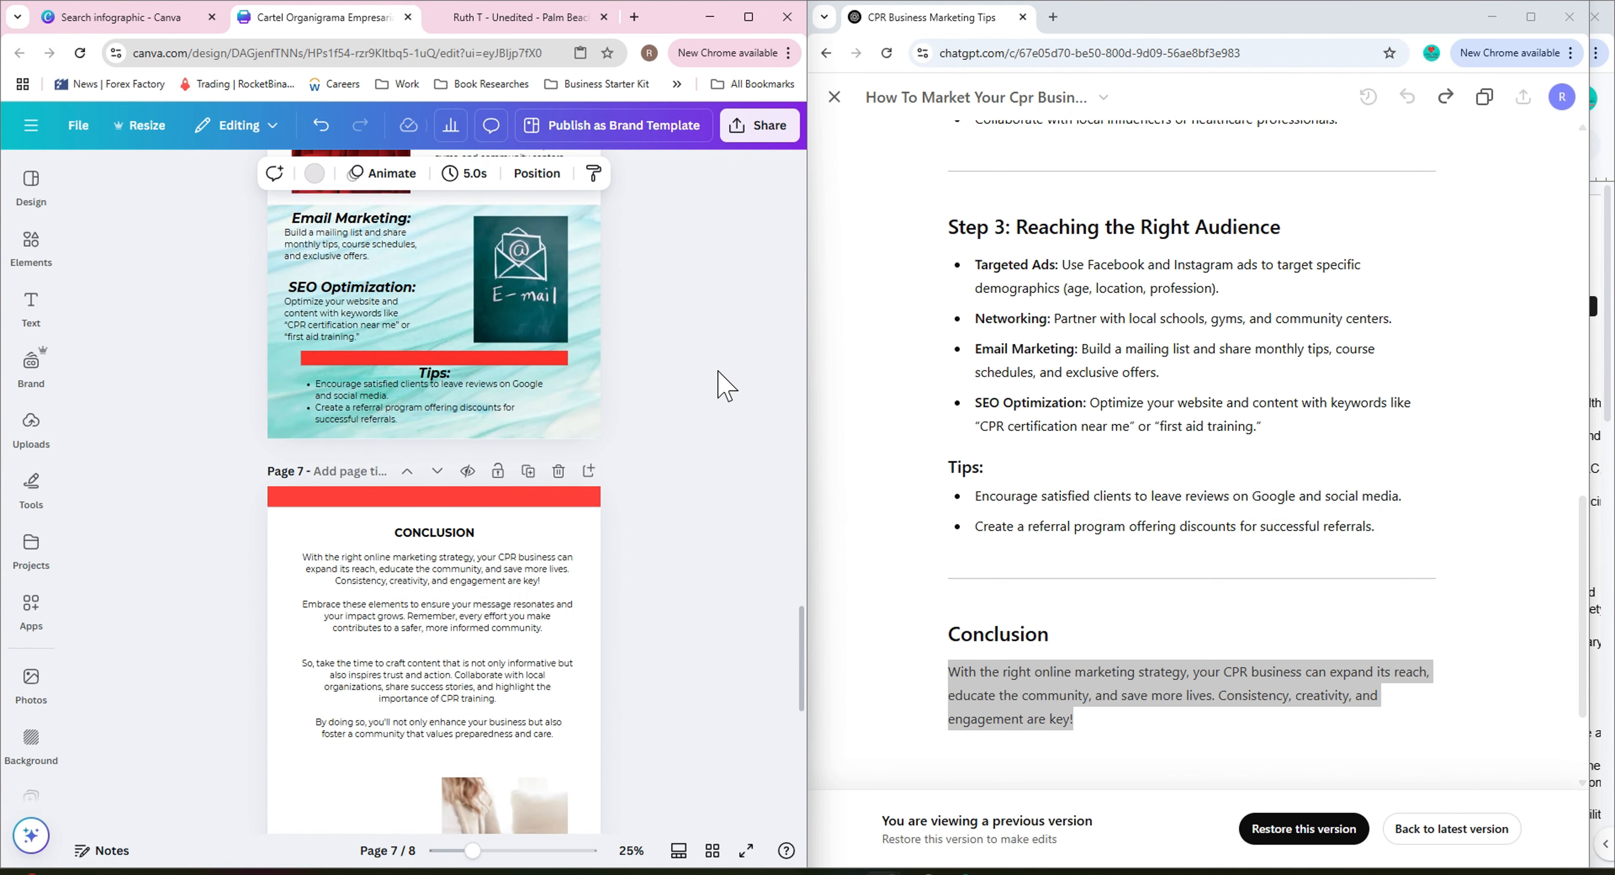
scroll(725, 385, "down", 4)
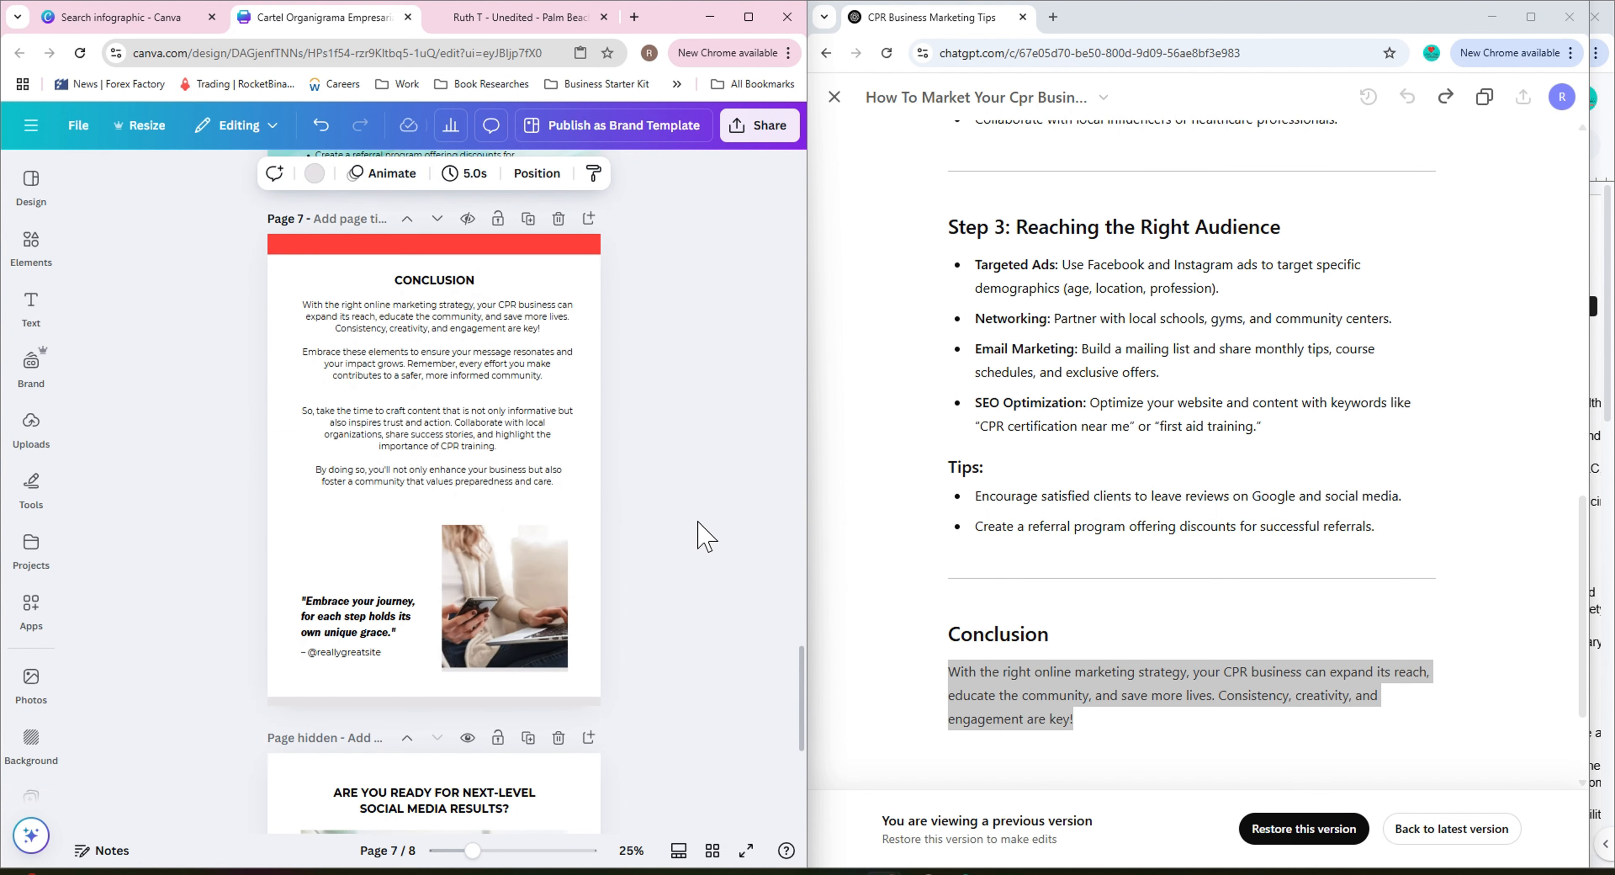
scroll(705, 536, "down", 6)
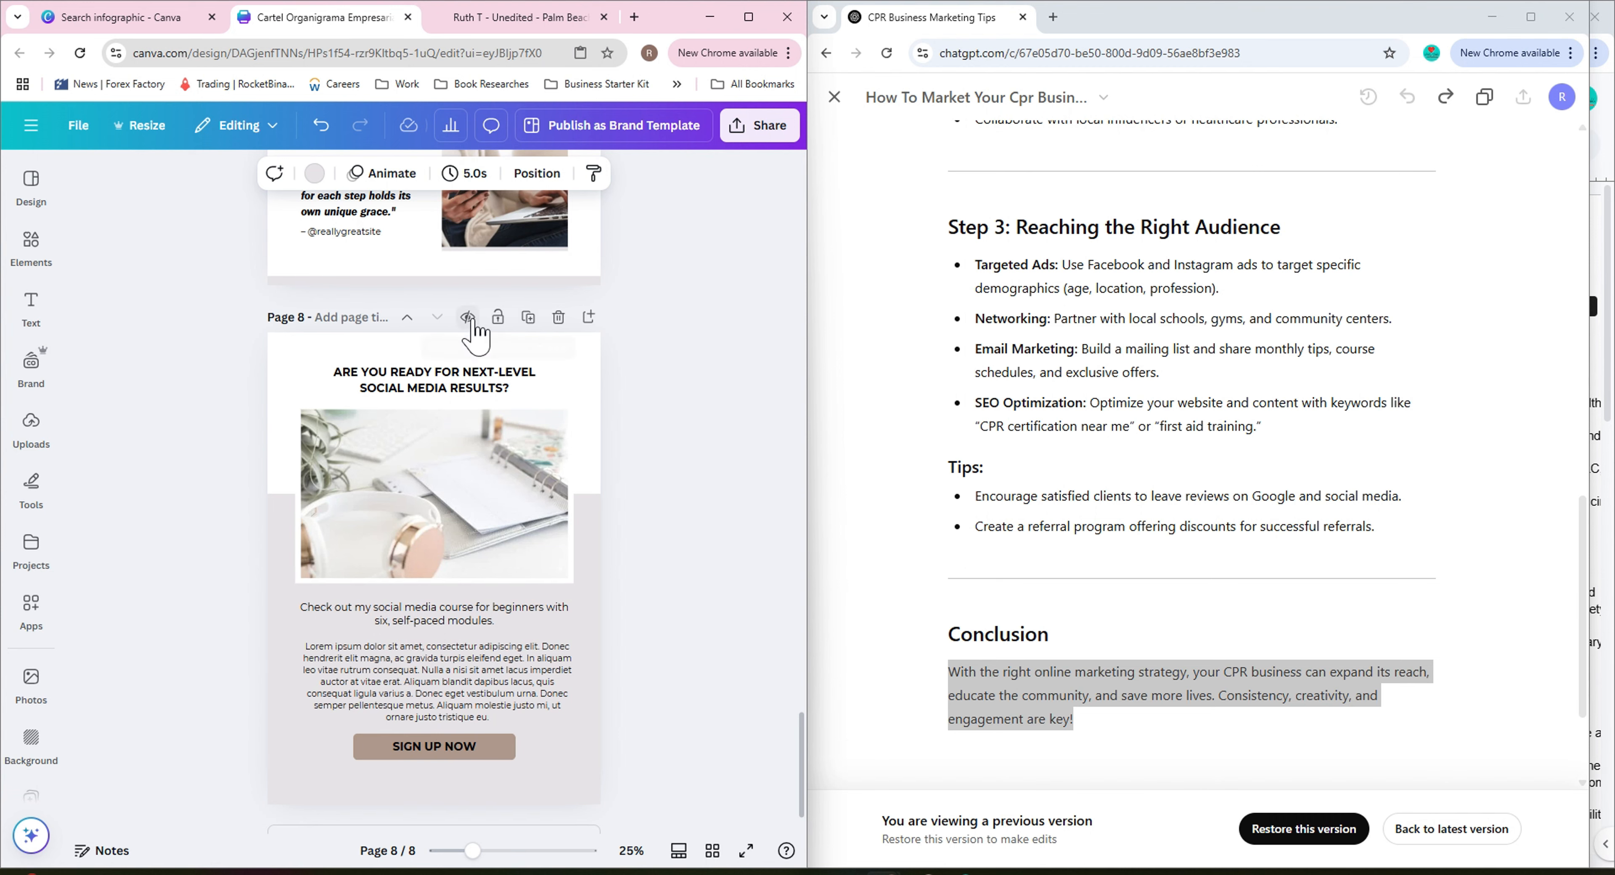
scroll(653, 426, "up", 8)
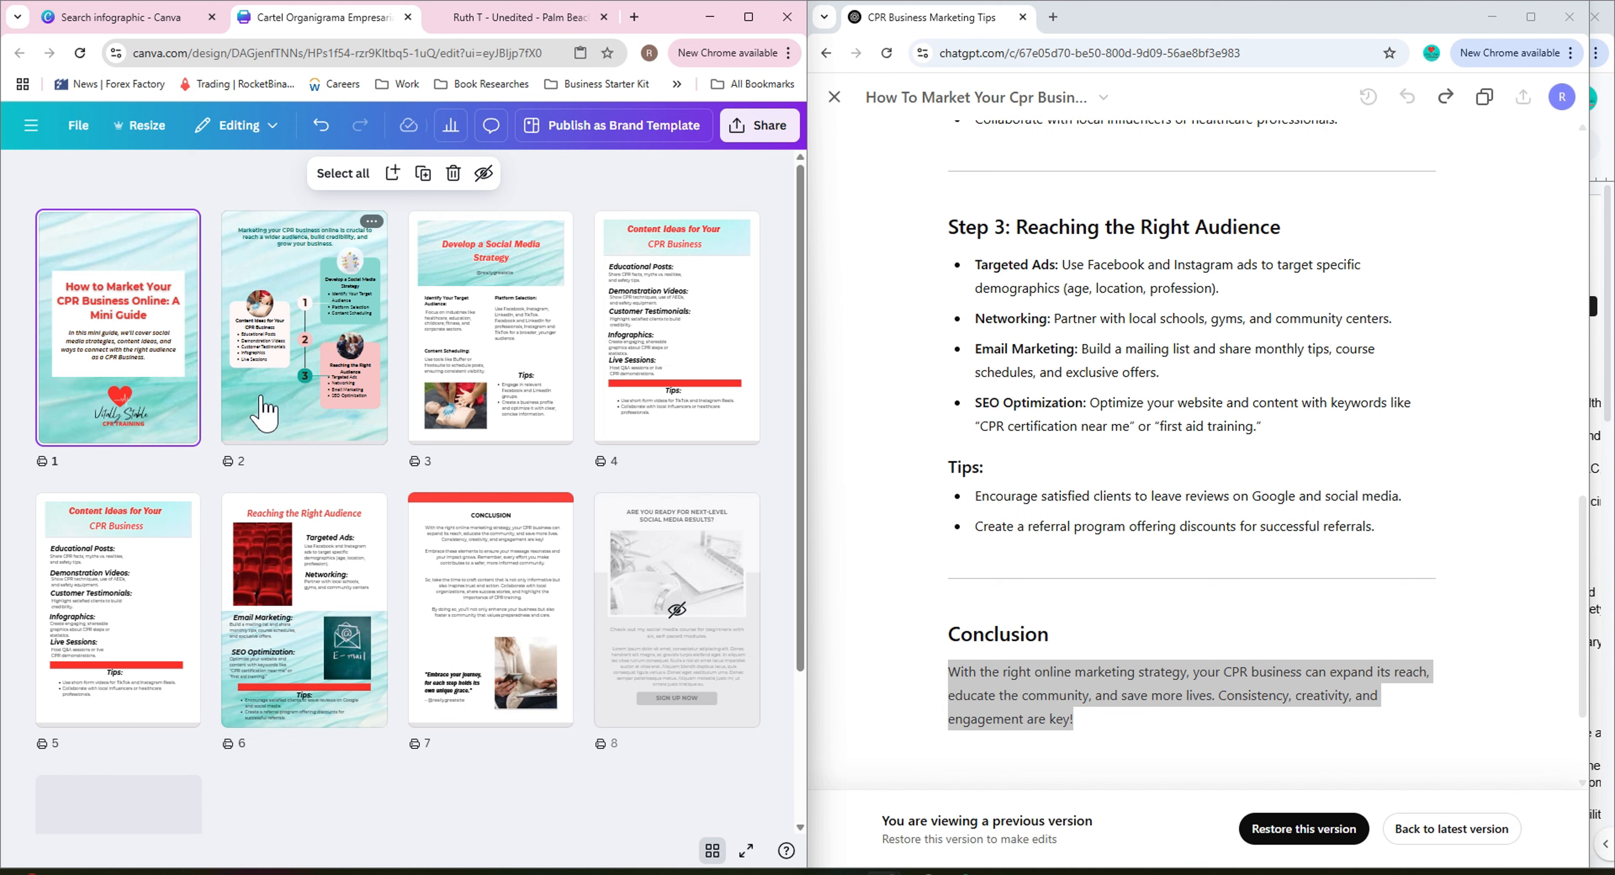
double_click(157, 341)
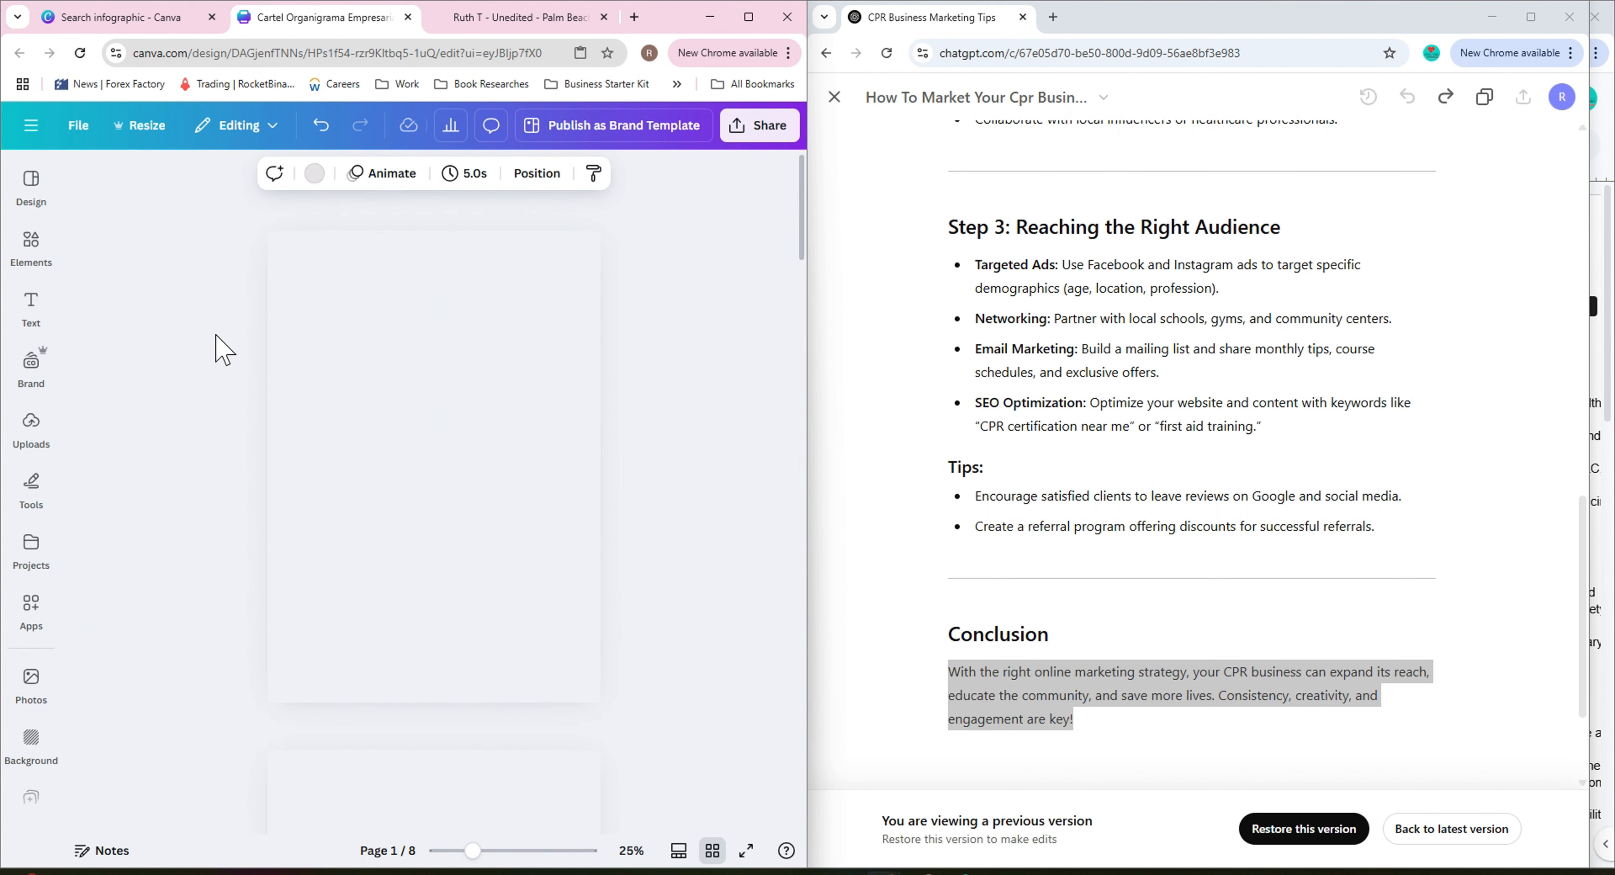